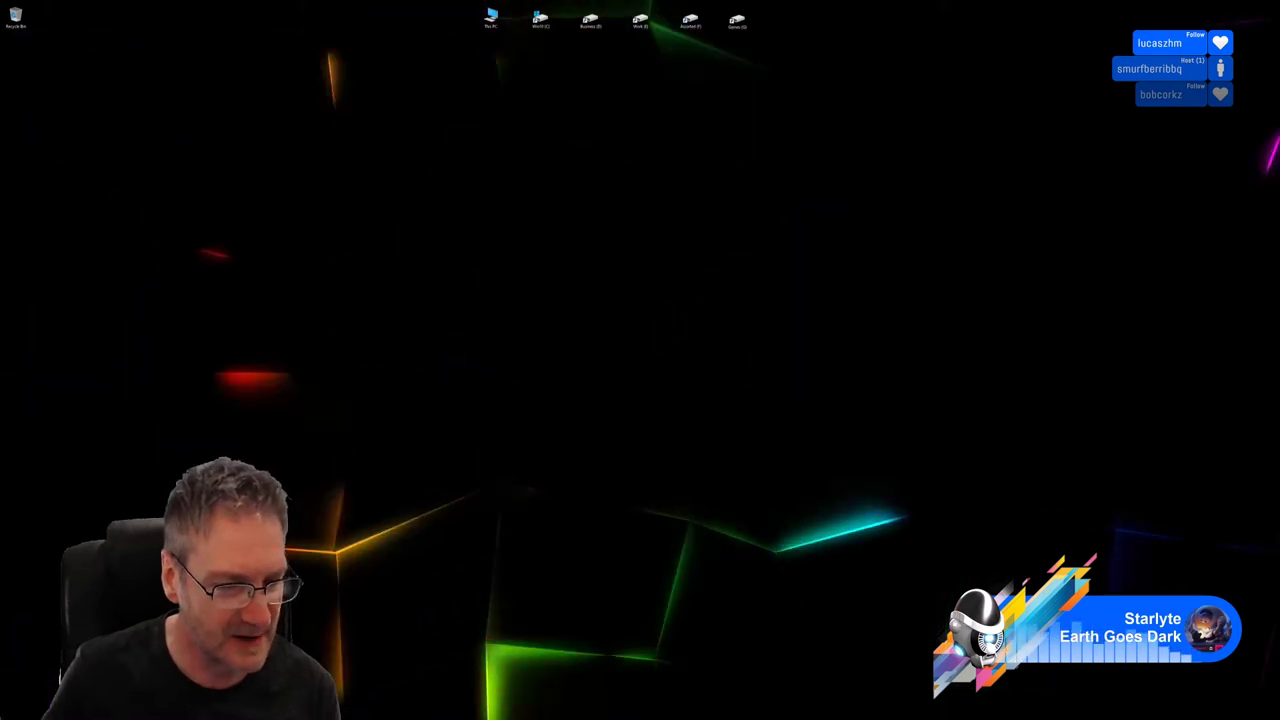
Step: Switch to Unreal Editor and locate the mesh asset of the book pile beside the table lamp in the project content
key("alt+Tab")
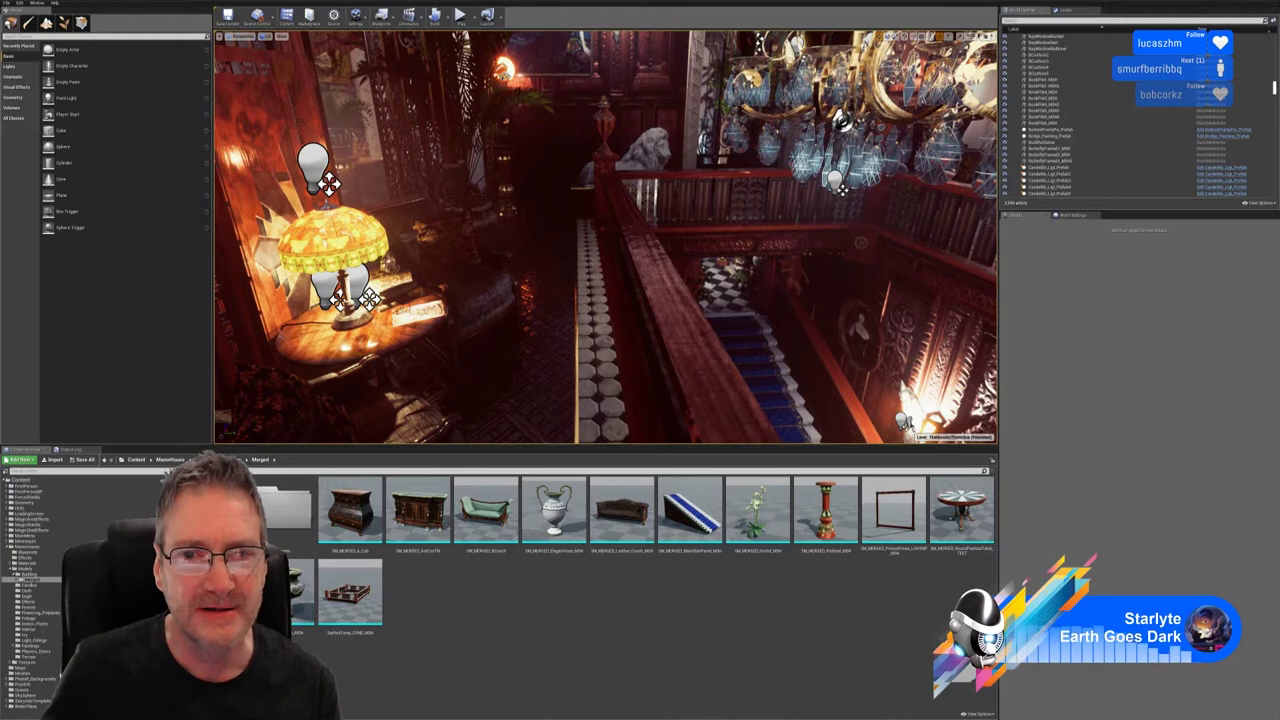
right_click_drag(606, 237, 502, 317)
mouse_move(645, 258)
right_mouse_down()
mouse_move(720, 254)
mouse_move(645, 257)
right_mouse_up()
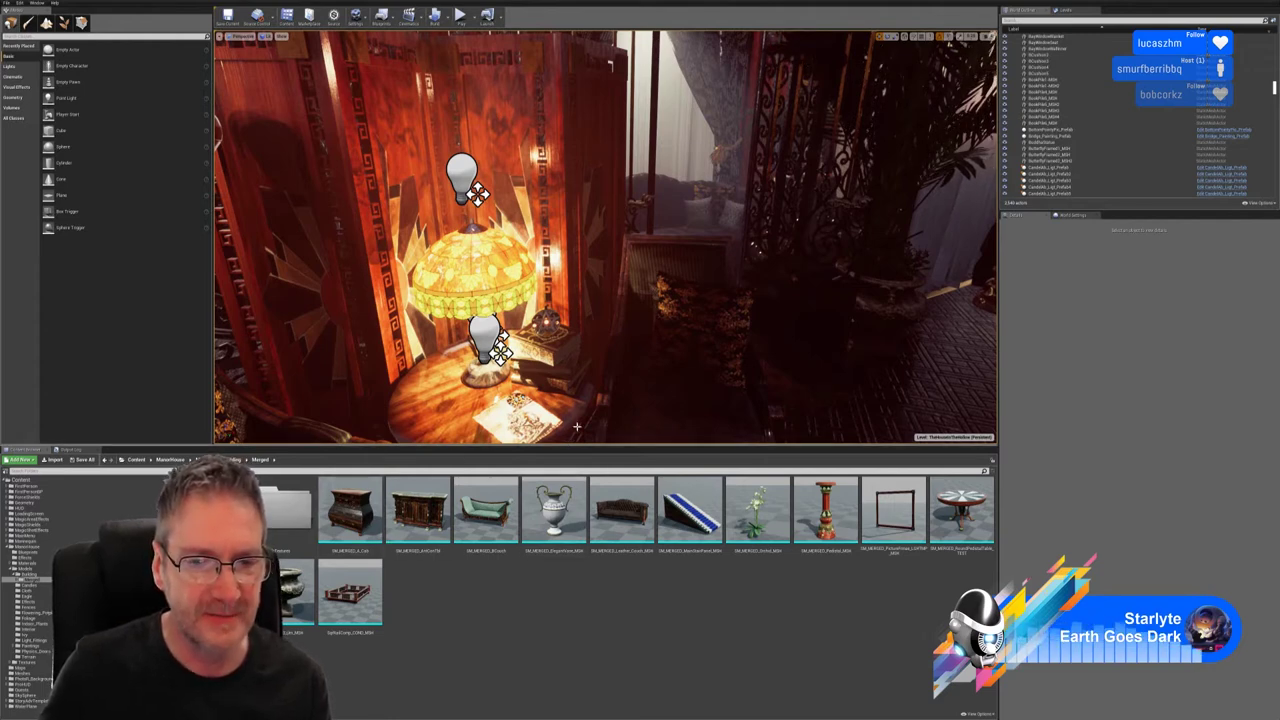
mouse_move(584, 373)
right_mouse_down()
mouse_move(500, 370)
mouse_move(515, 410)
mouse_move(604, 410)
mouse_move(606, 375)
right_mouse_up()
left_click(608, 335)
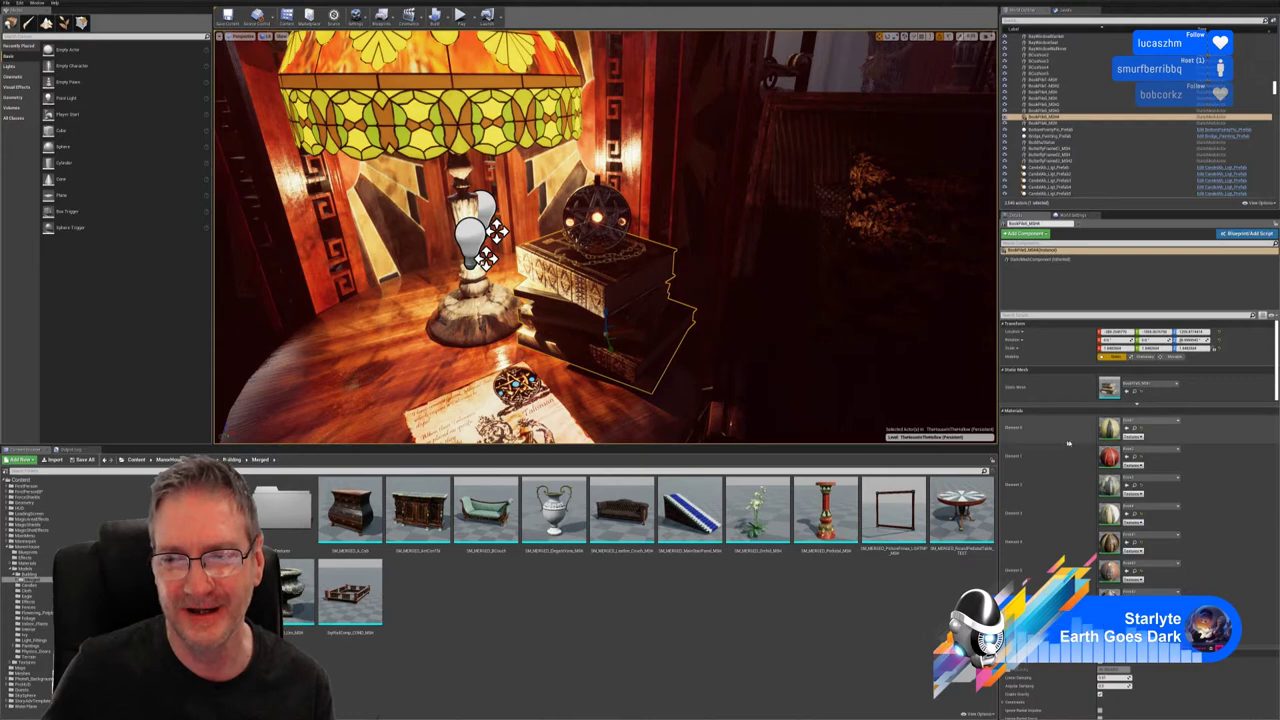
left_click(1134, 392)
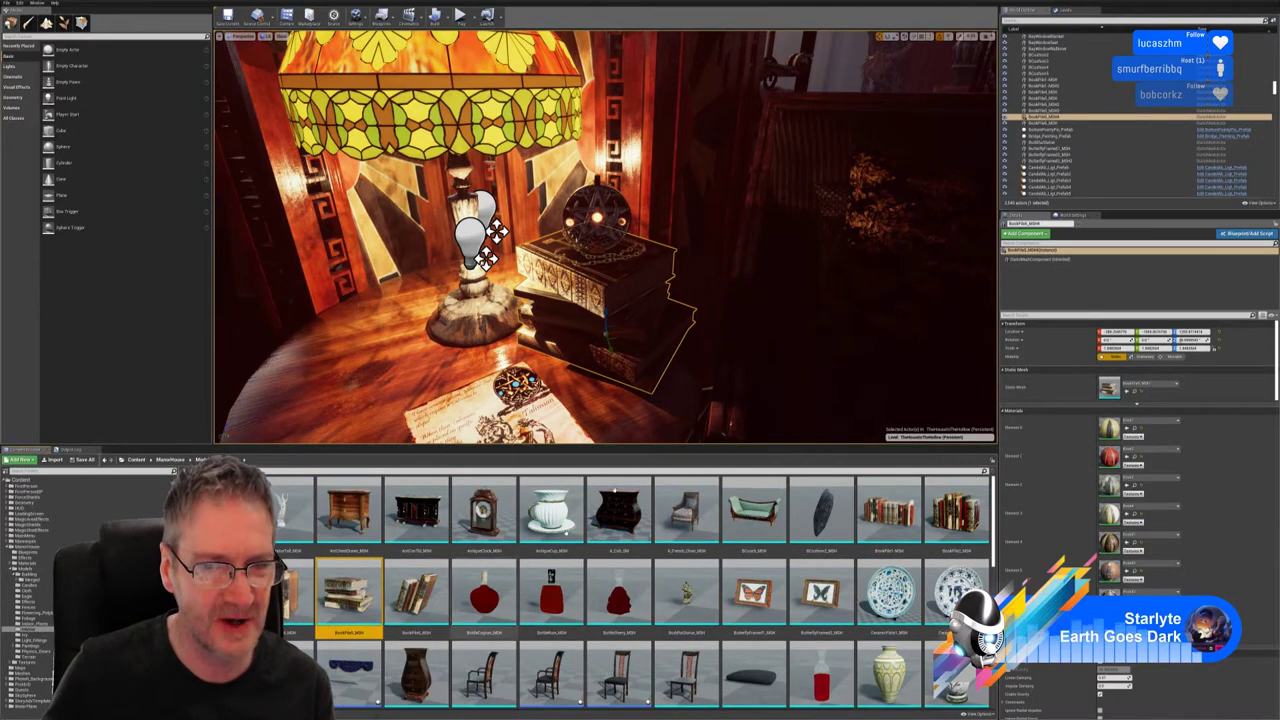
key("Escape")
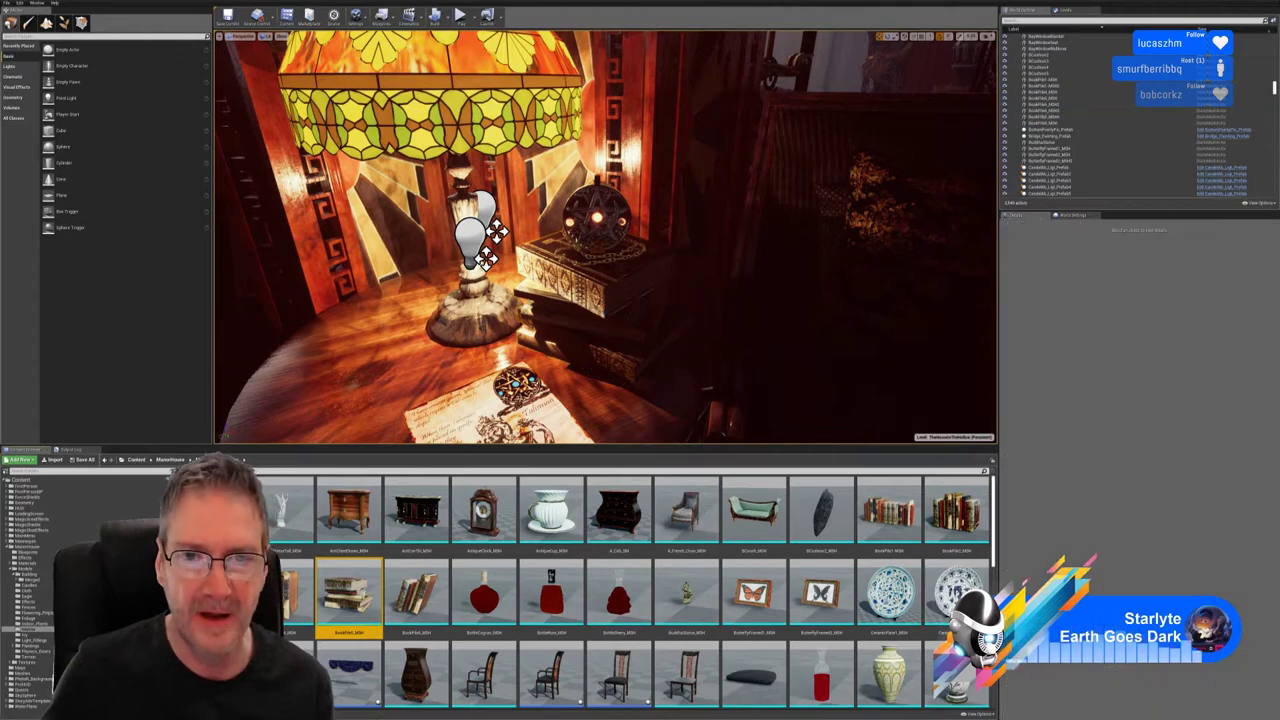
Step: Place a copy of the book pile mesh outdoors on the stone paving near the grass
mouse_move(745, 306)
right_mouse_down()
mouse_move(722, 300)
mouse_move(940, 340)
mouse_move(900, 345)
mouse_move(860, 390)
mouse_move(730, 317)
right_mouse_up()
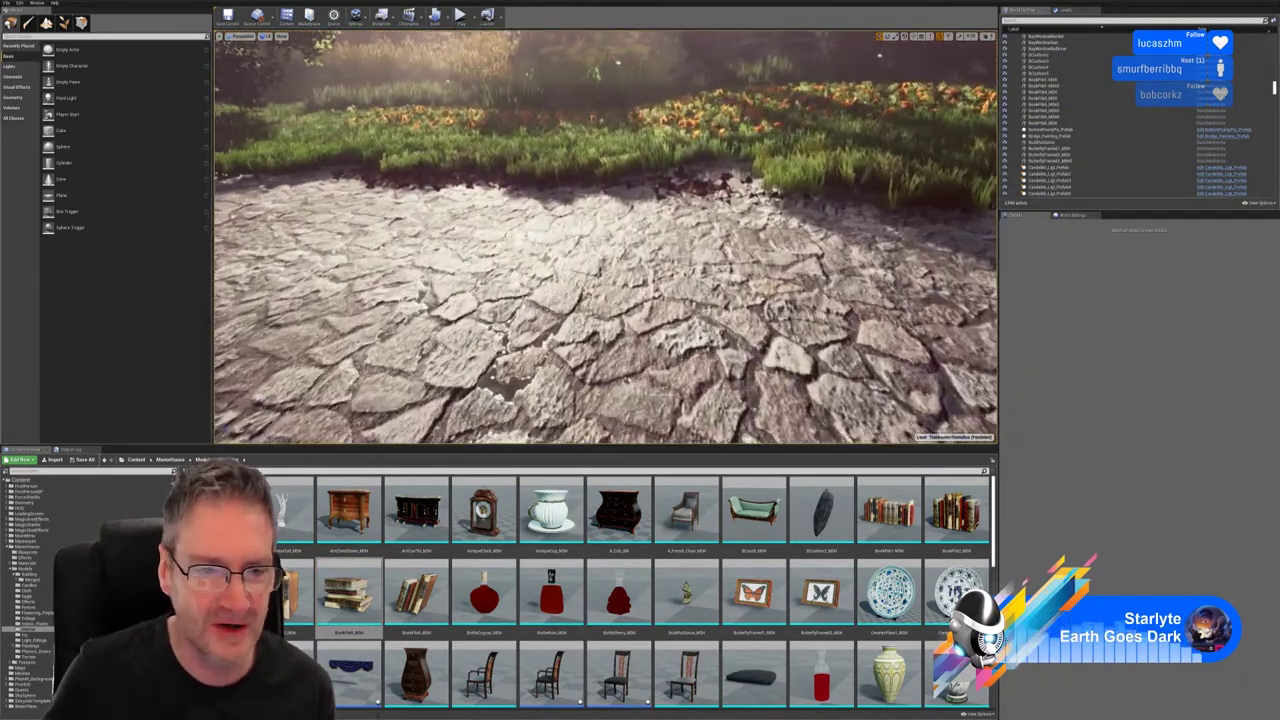
left_click_drag(348, 595, 440, 520)
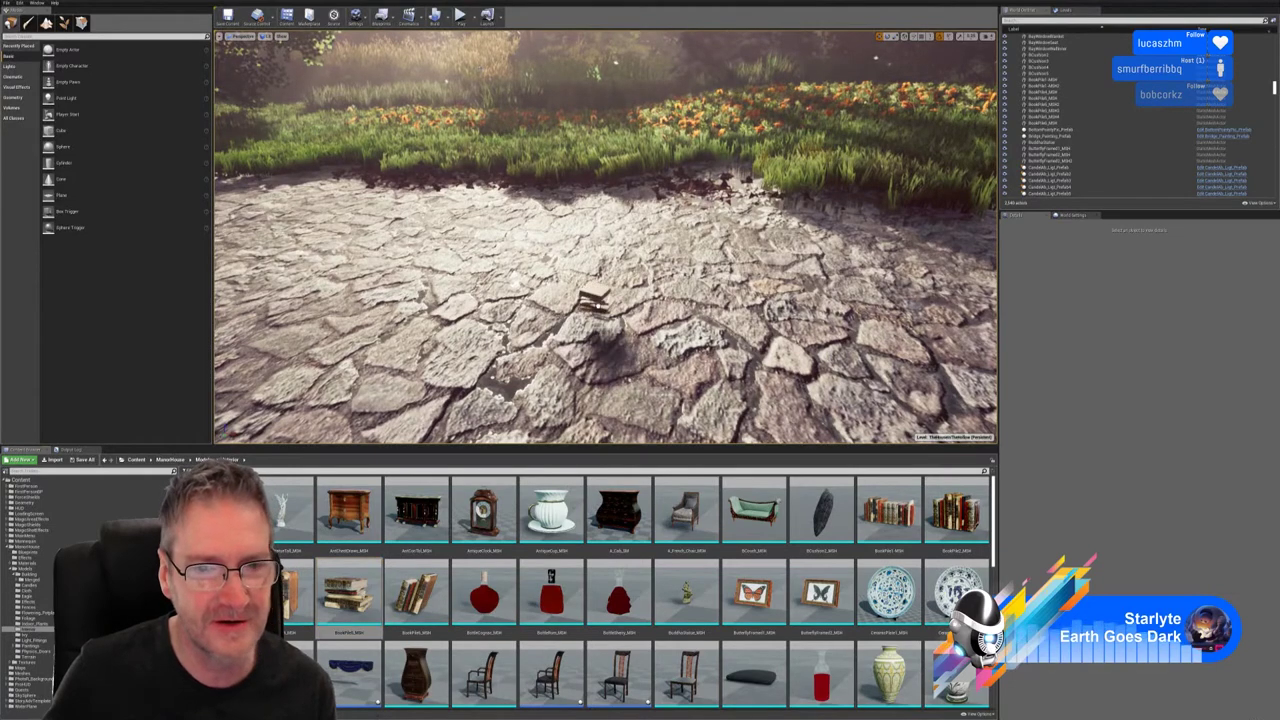
left_click_drag(592, 297, 592, 297)
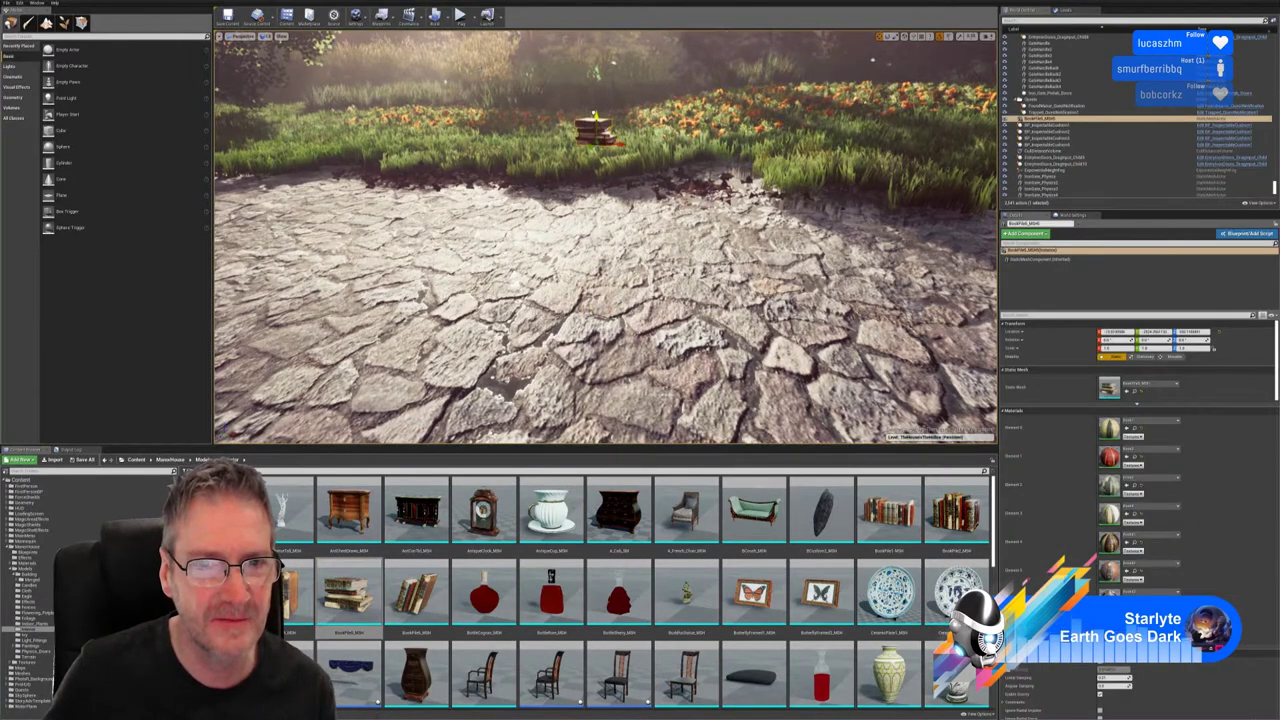
right_click_drag(611, 184, 611, 184)
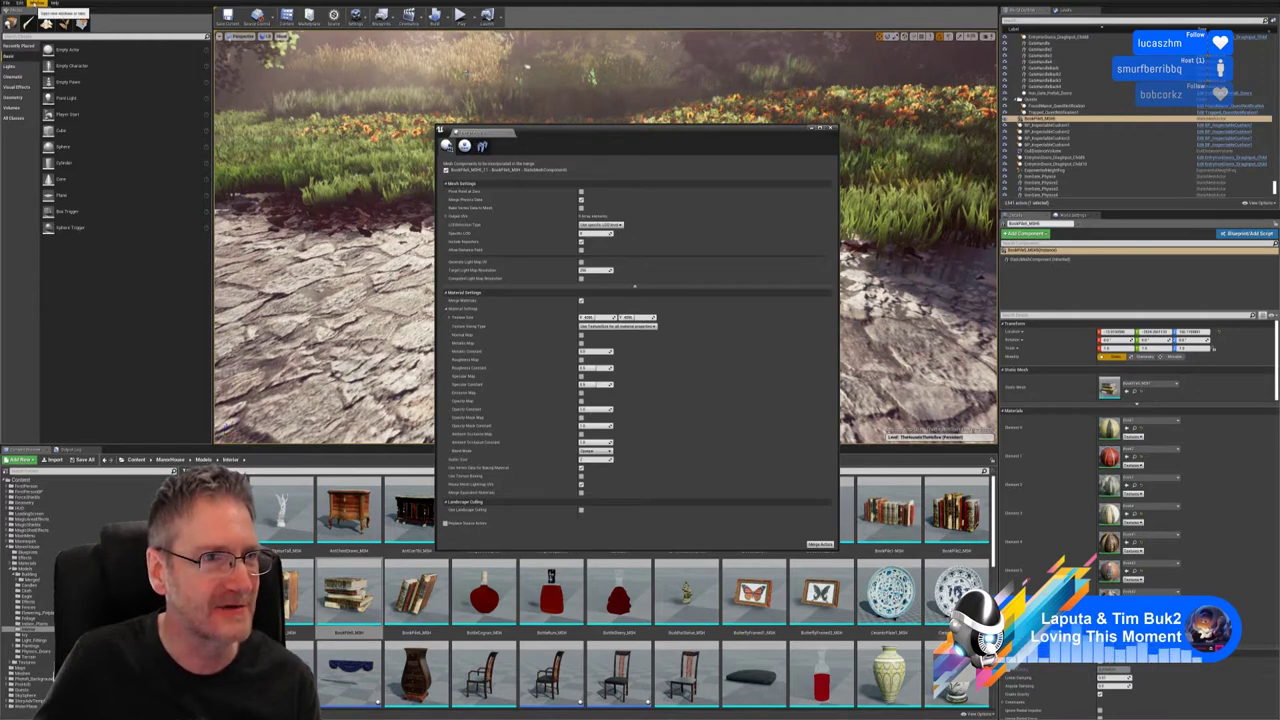
Step: Find the Merge Actors tool among the developer tools and inspect the placed book pile's first material
left_click(37, 3)
mouse_move(57, 124)
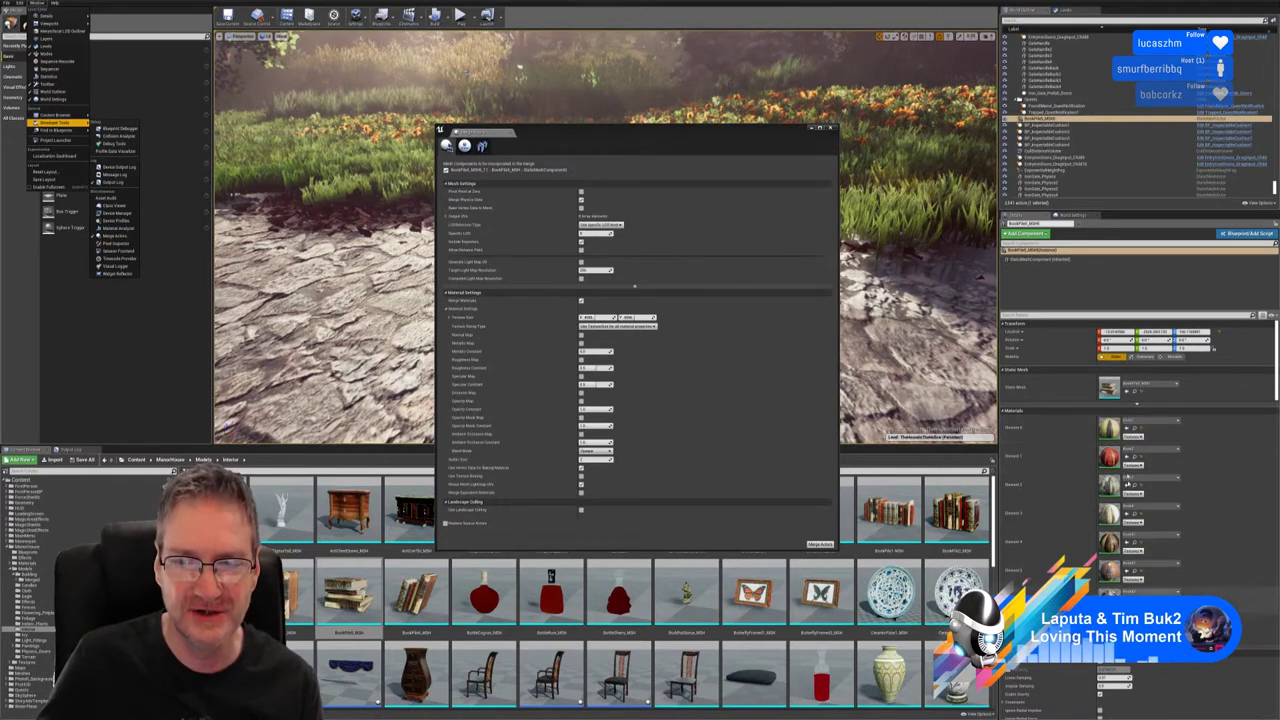
left_click(652, 137)
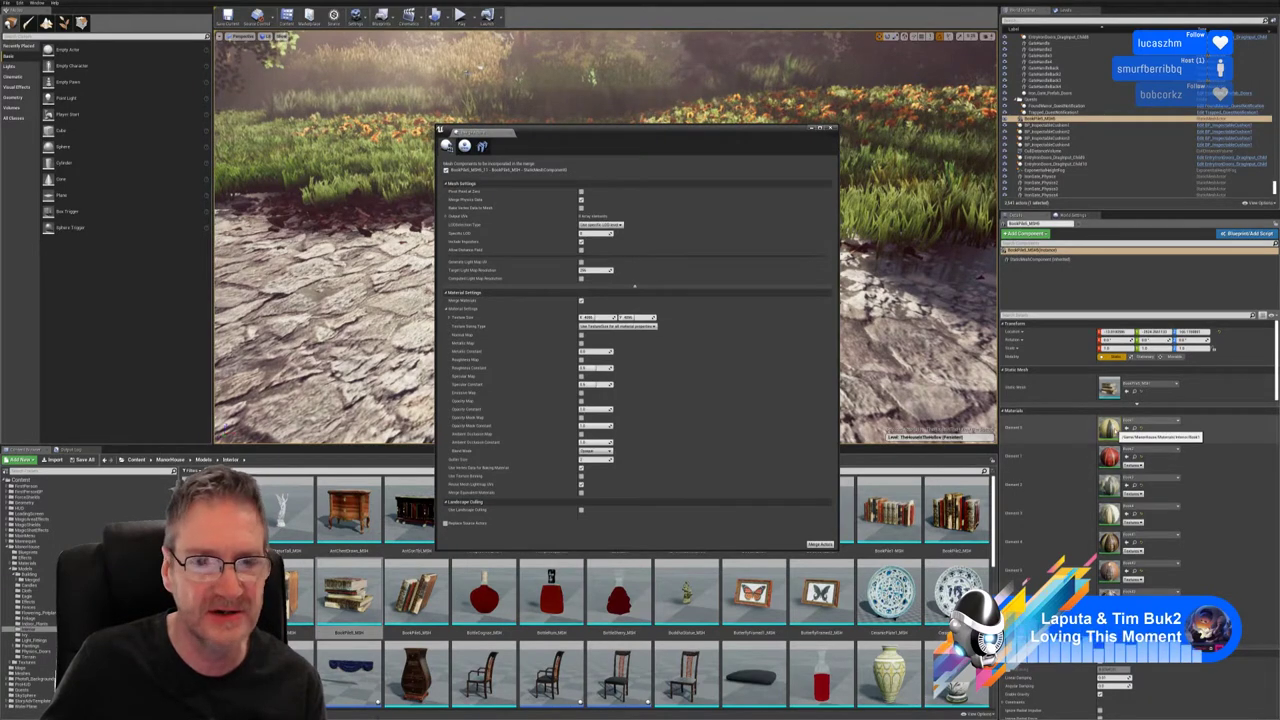
double_click(1108, 430)
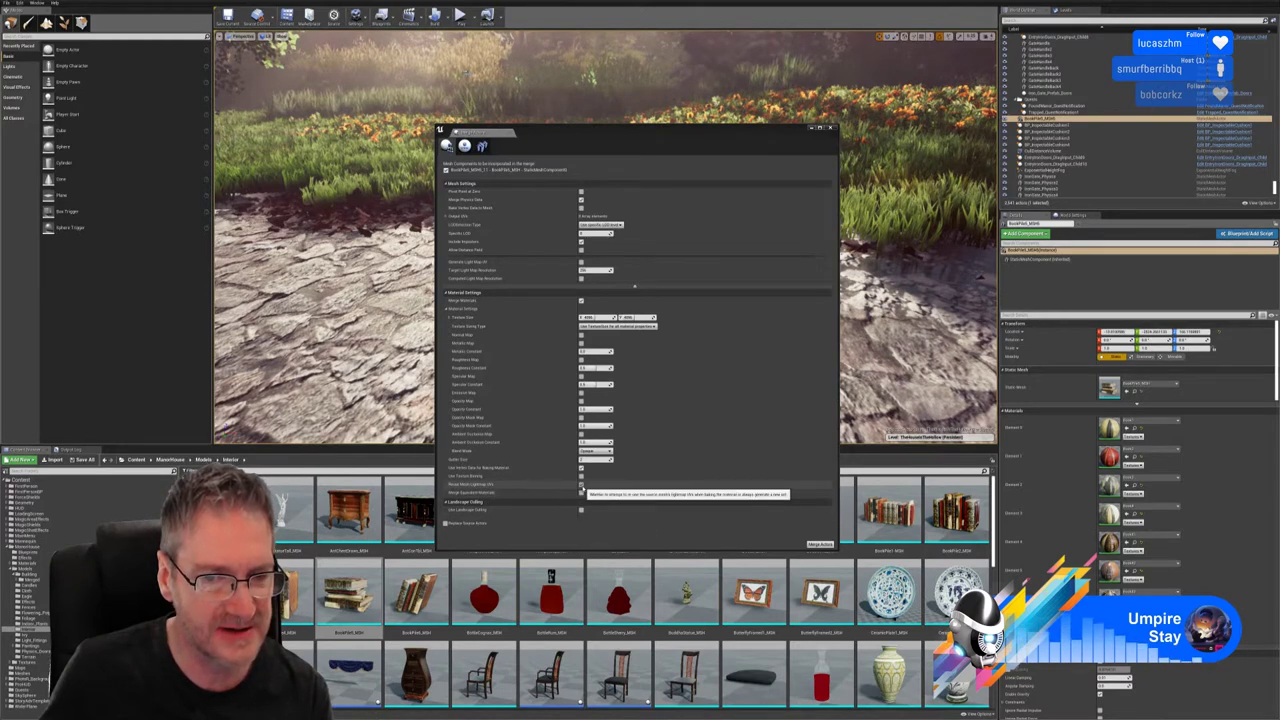
Step: Start merging the placed book pile and choose ManorHouse/Models/Building/Merged as the destination folder
left_click(820, 544)
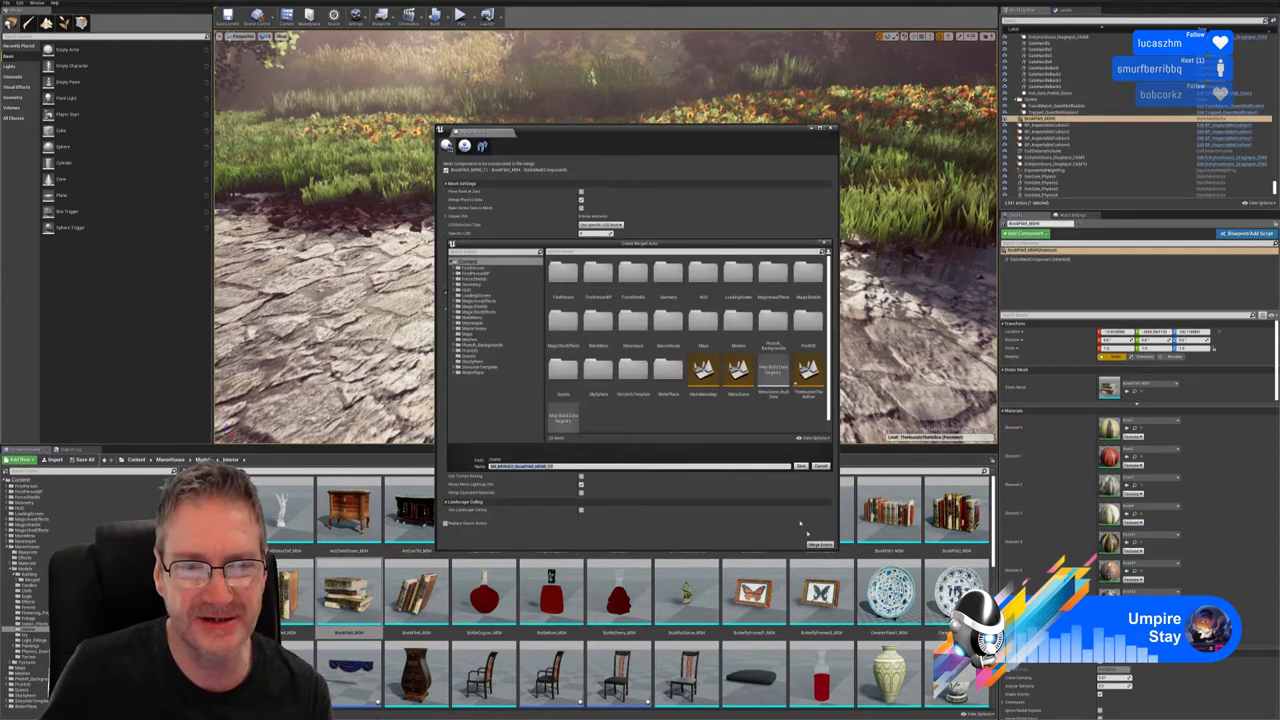
left_click(470, 328)
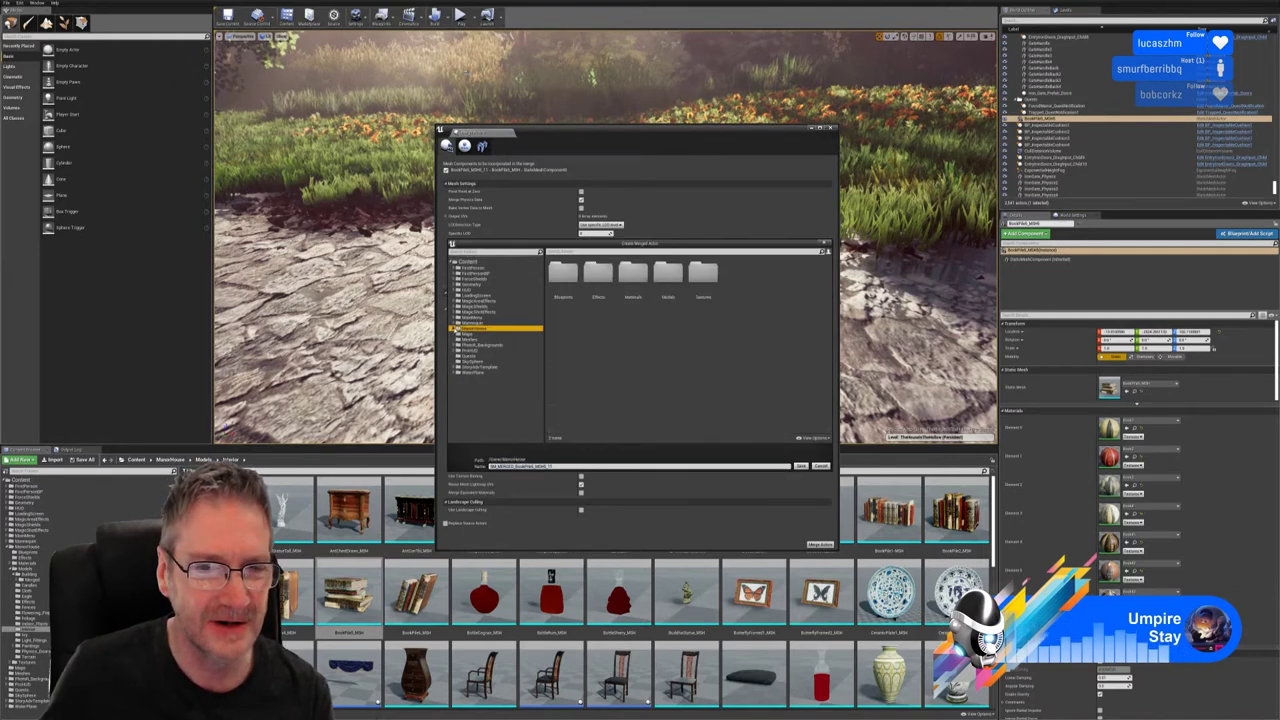
left_click(455, 329)
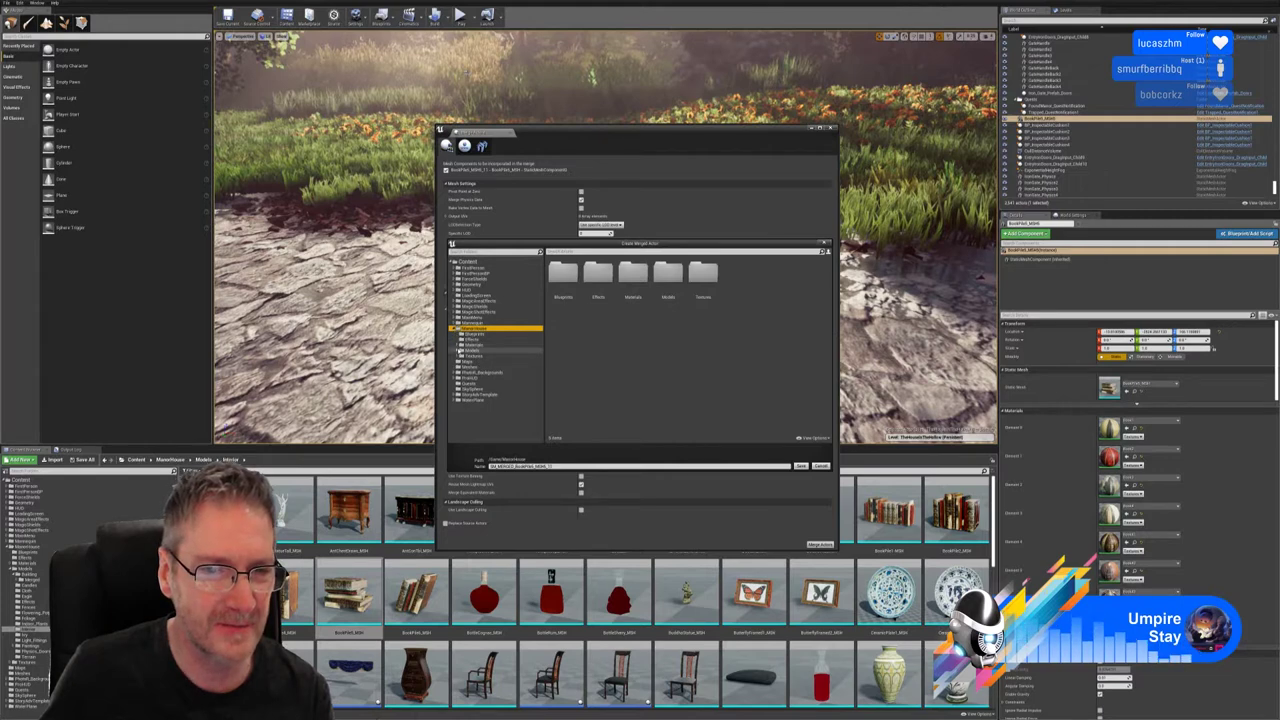
left_click(458, 351)
left_click(462, 357)
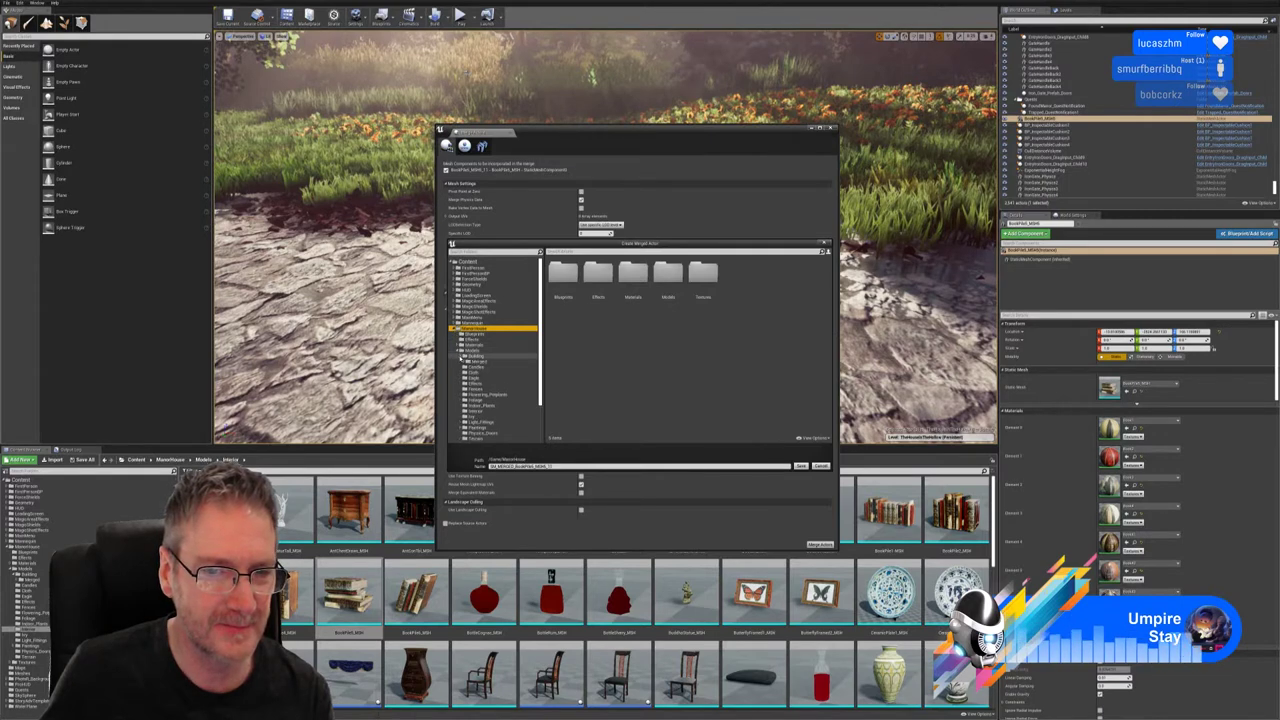
left_click(478, 361)
Step: Name the merged asset SM_MERGED_BookPile5_MSH and save it
left_click(564, 466)
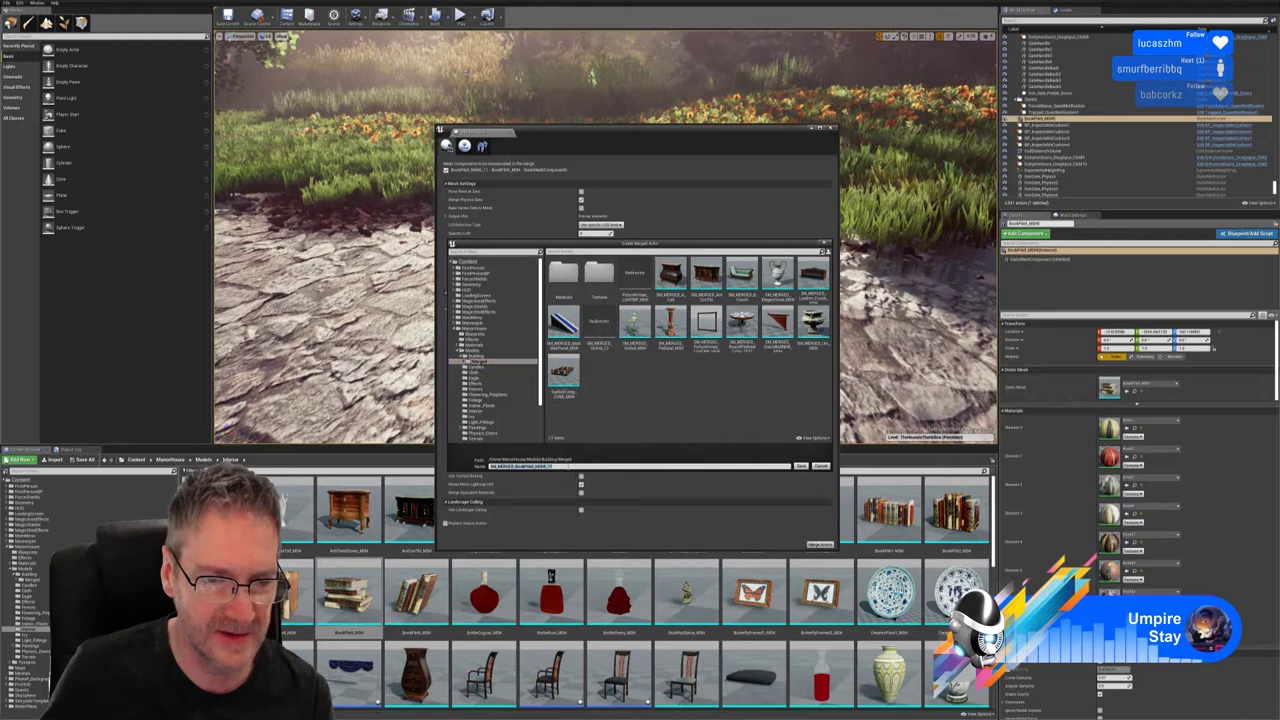
left_click(564, 466)
key("BackSpace")
key("BackSpace")
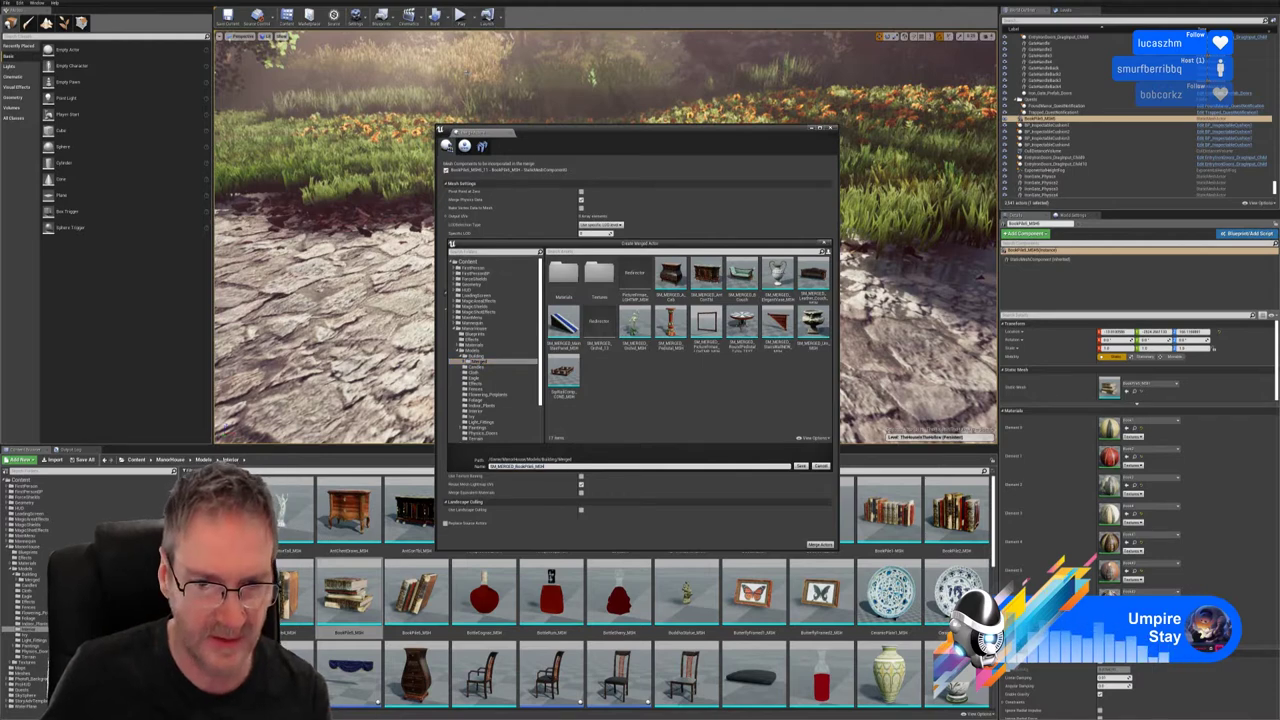
left_click(801, 466)
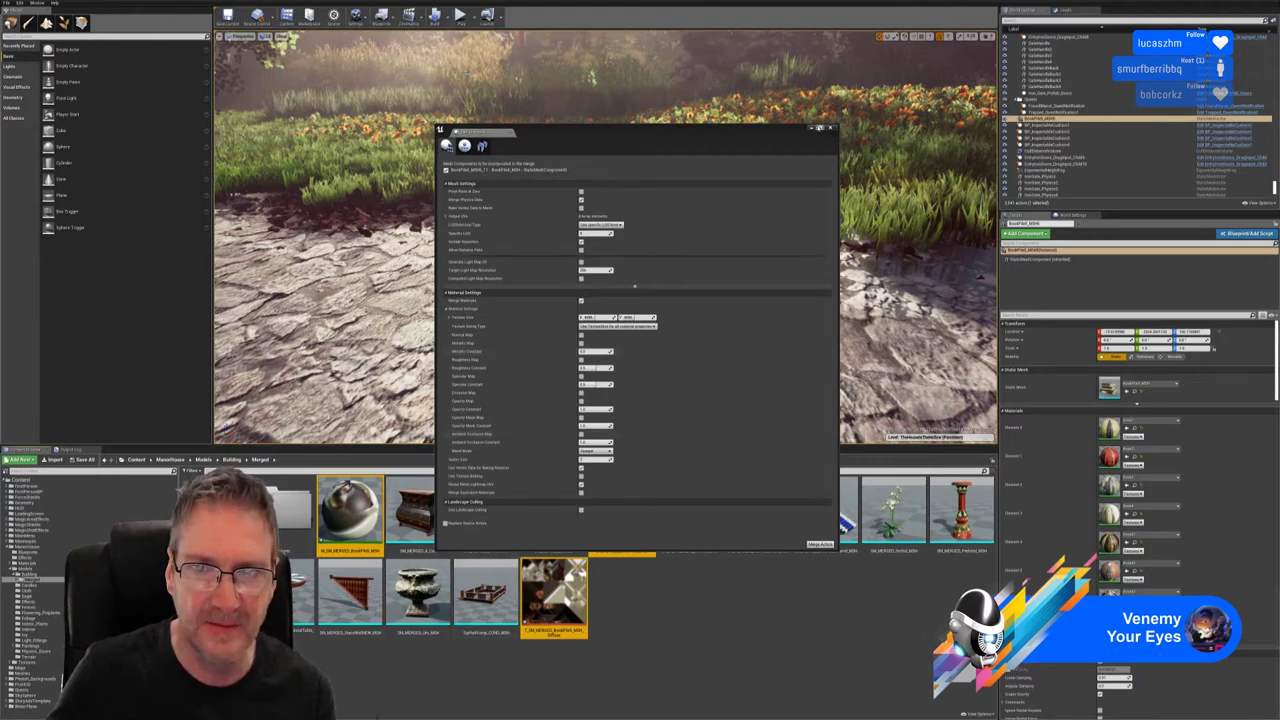
Step: Minimize the Merge Actors window and place the merged book pile on the paving beside the original
left_click(812, 137)
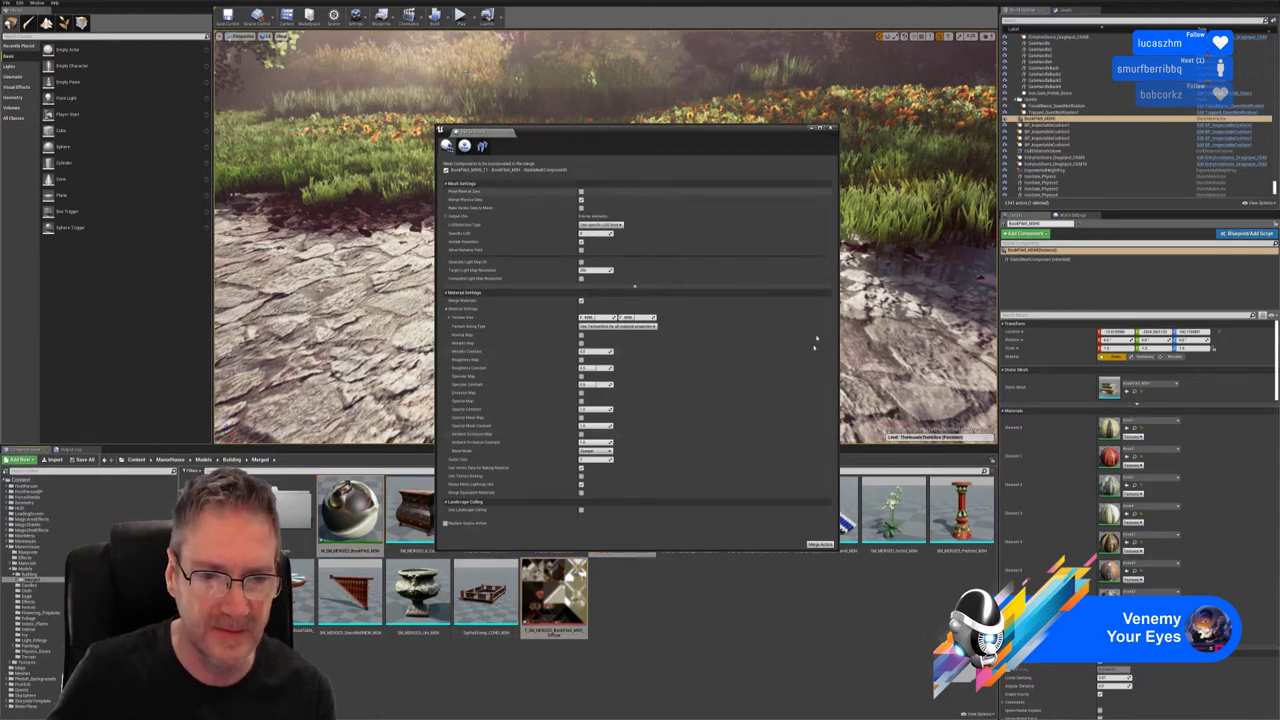
left_click(812, 129)
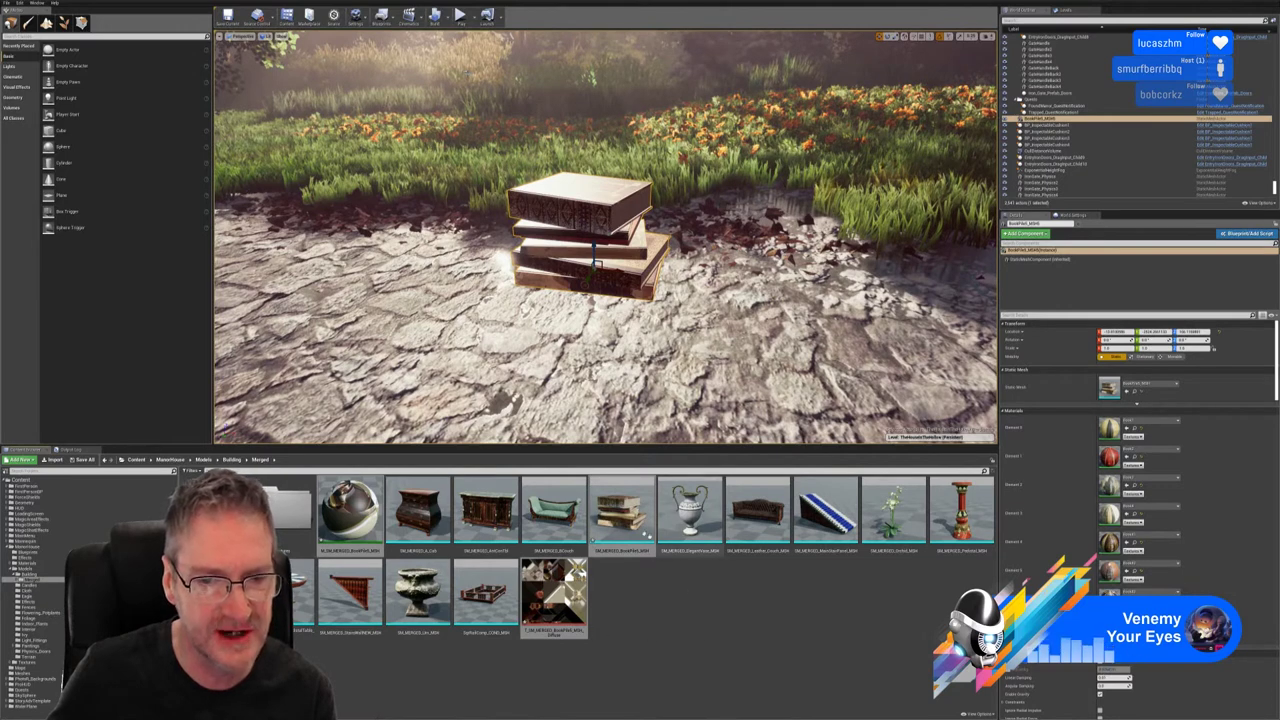
mouse_move(617, 520)
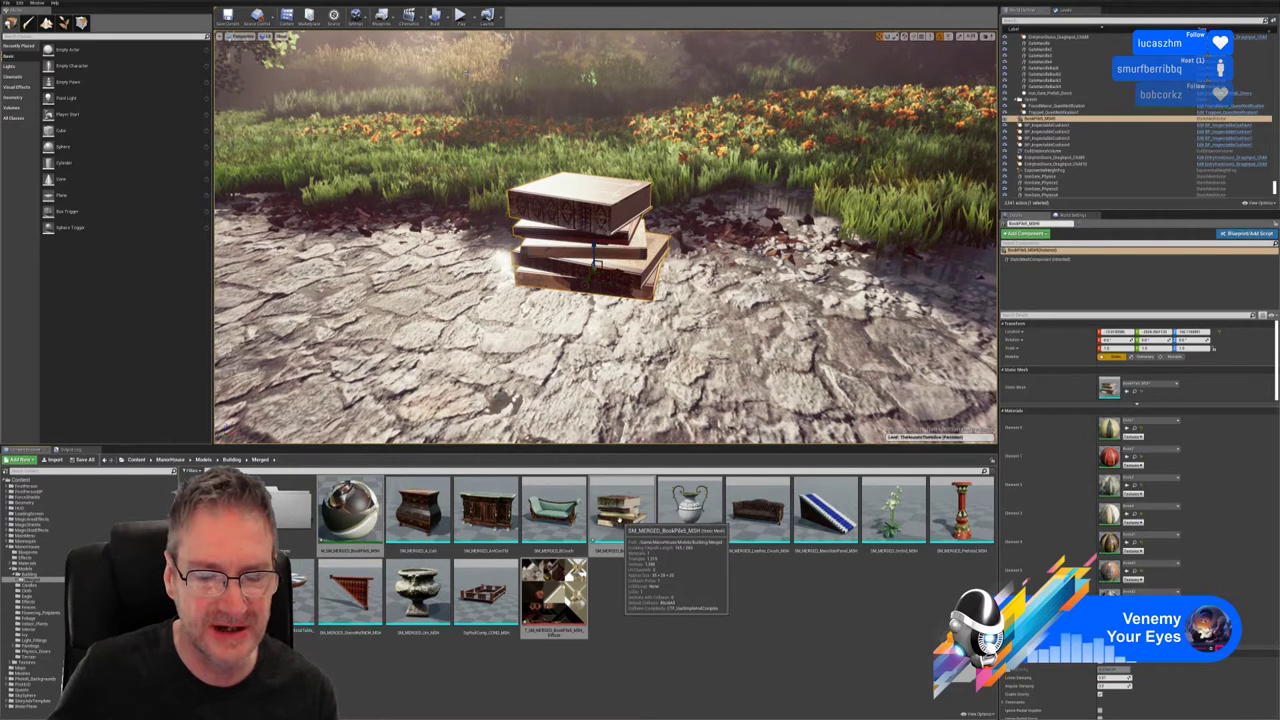
left_click_drag(621, 520, 761, 257)
right_click_drag(761, 257, 787, 218)
key("w")
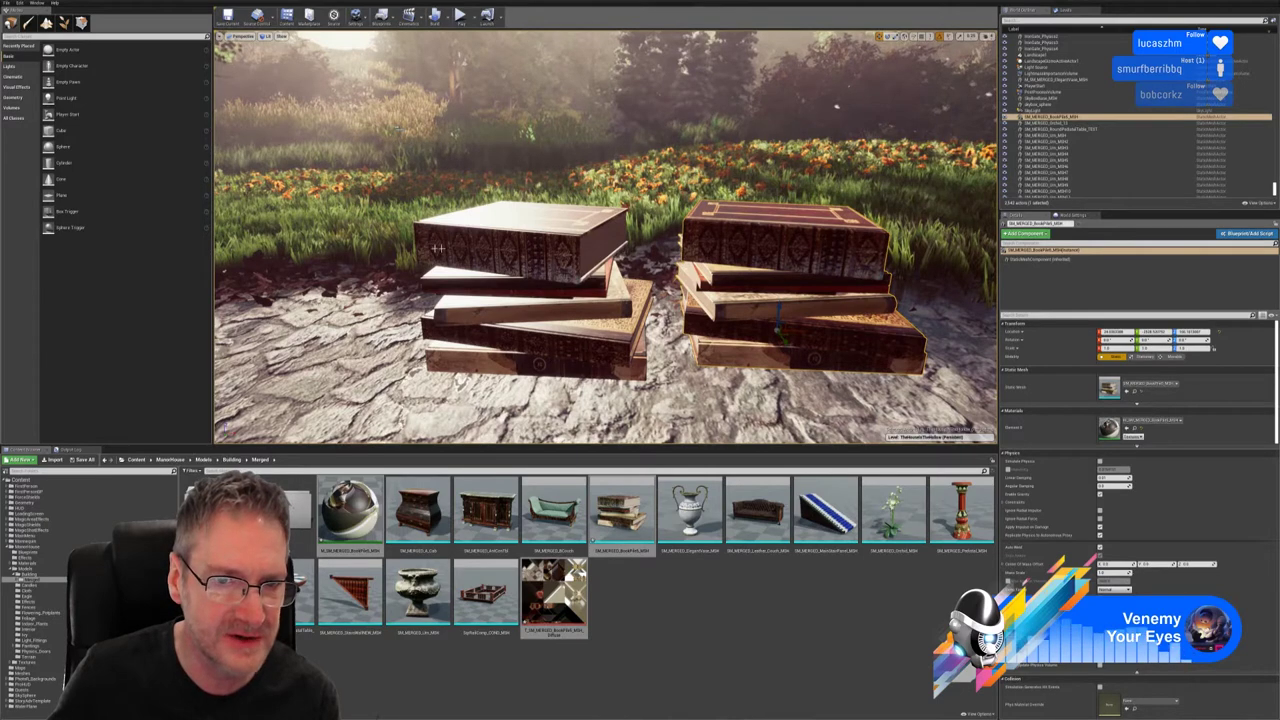
Step: Compare the shading of the original and merged book piles up close, from the front and from above
right_click_drag(398, 129, 442, 131)
key("a")
key("w")
key("s")
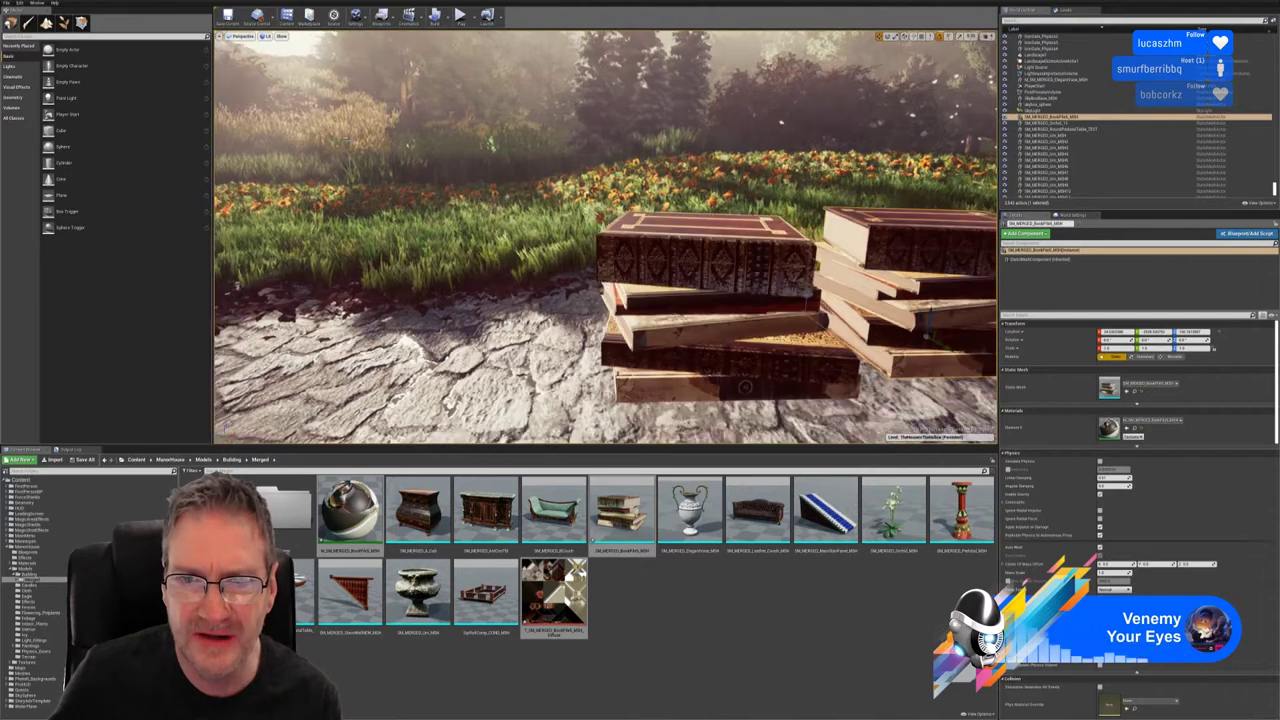
key("d")
key("w")
right_click_drag(695, 279, 719, 279)
key("w")
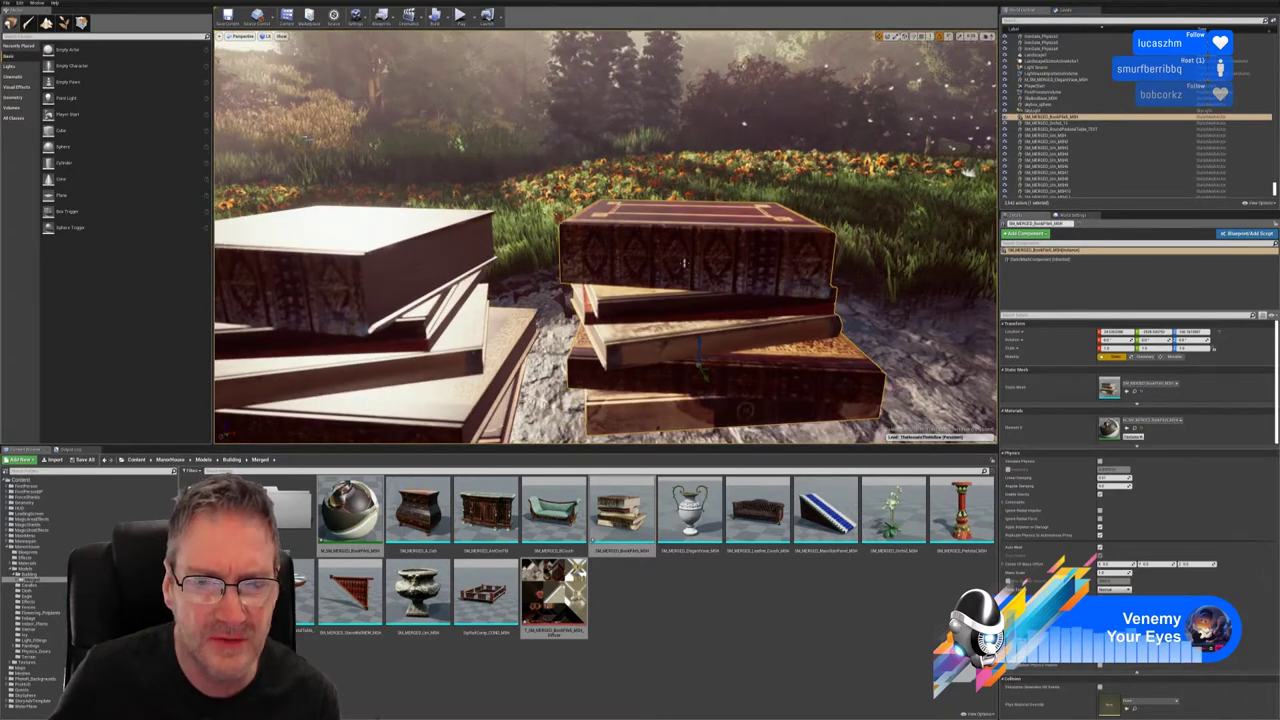
mouse_move(695, 279)
right_mouse_down()
mouse_move(665, 281)
mouse_move(690, 320)
mouse_move(715, 295)
mouse_move(708, 315)
mouse_move(690, 279)
right_mouse_up()
key("a")
key("e")
key("w")
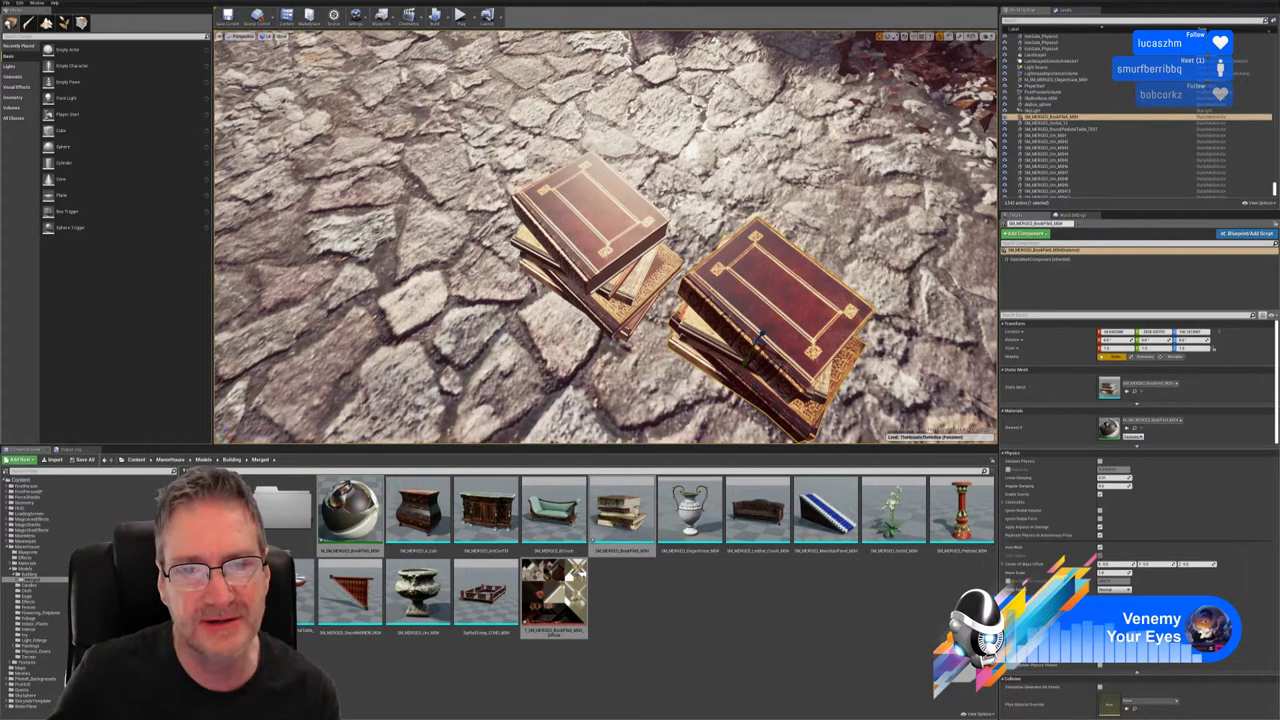
mouse_move(606, 240)
right_mouse_down()
mouse_move(712, 240)
mouse_move(590, 244)
right_mouse_up()
left_click_drag(779, 342, 739, 296, "alt")
right_click_drag(606, 240, 638, 274)
left_click_drag(684, 230, 664, 206, "alt")
right_click_drag(606, 237, 609, 199)
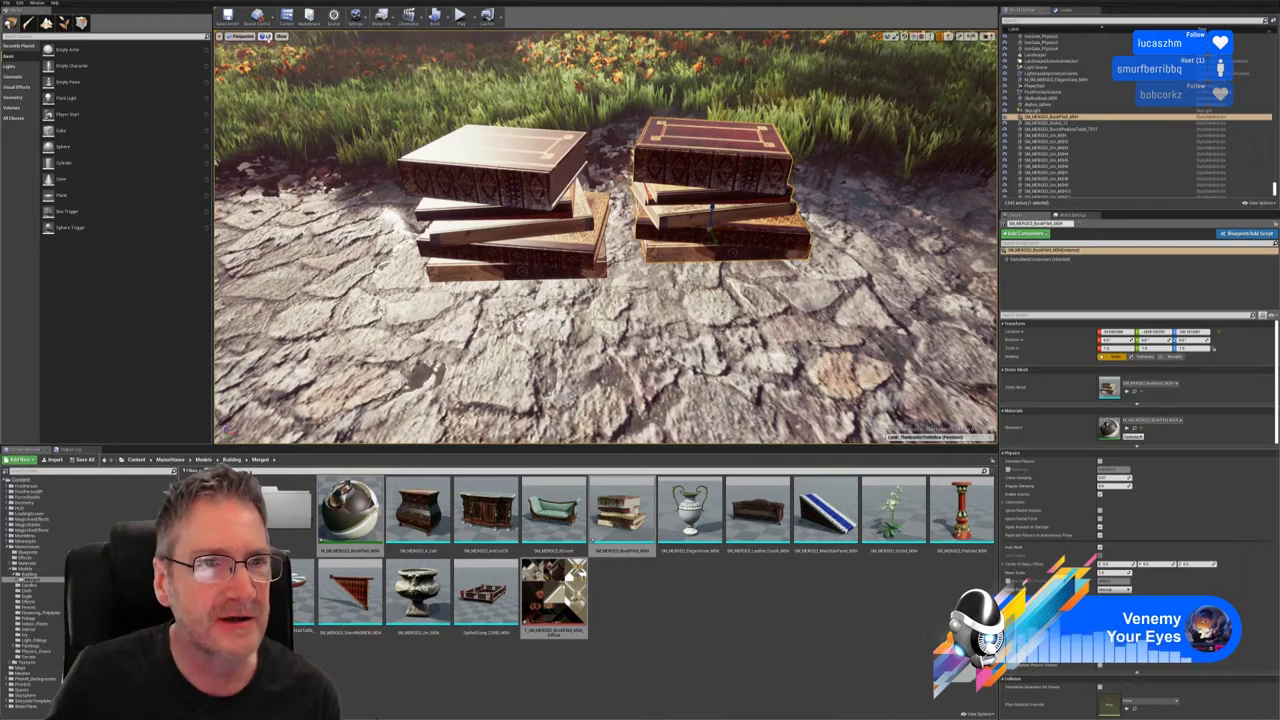
Step: Set the viewport to Unlit mode and compare the base textures of the two book piles
left_click(267, 38)
left_click(275, 58)
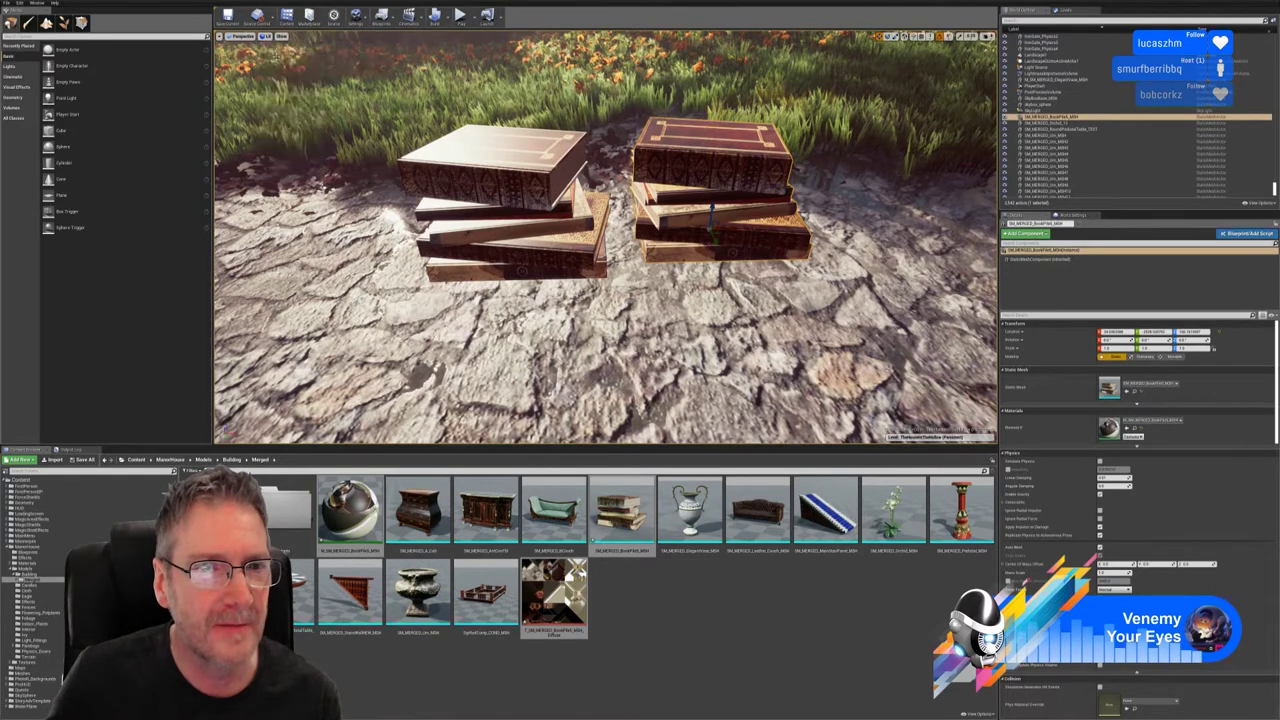
right_click_drag(556, 262, 594, 212)
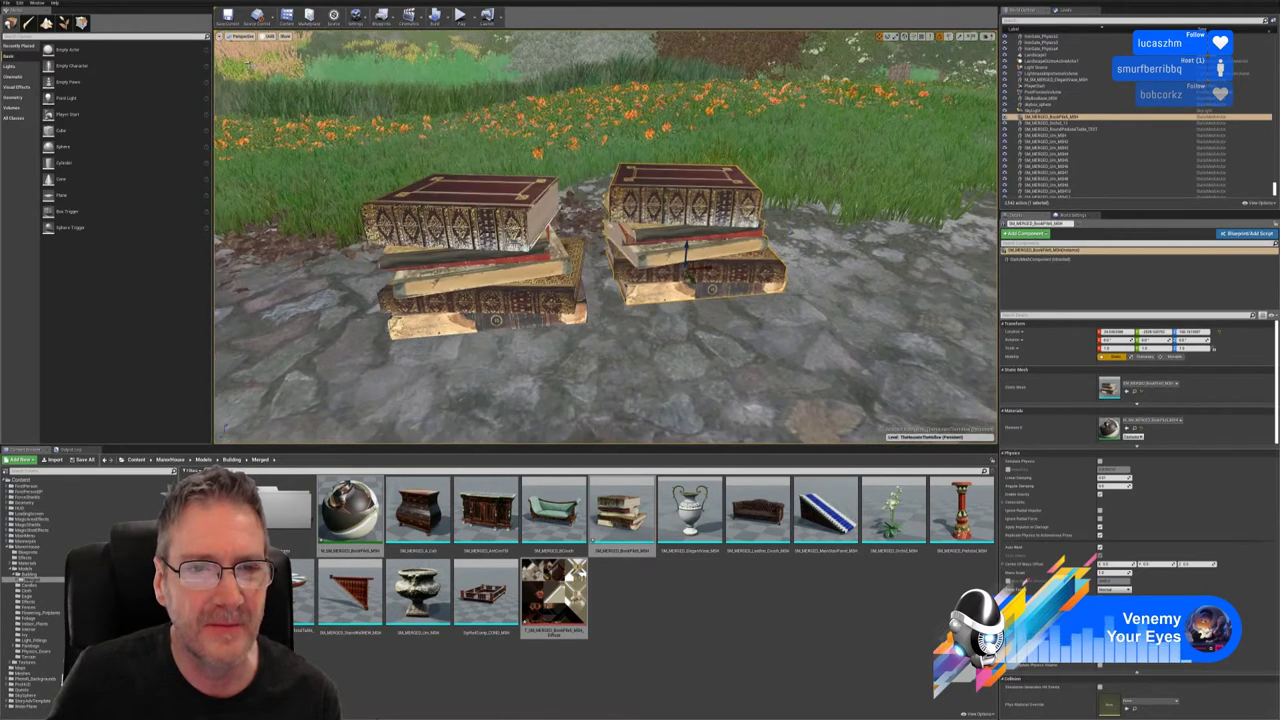
left_click_drag(594, 240, 608, 206)
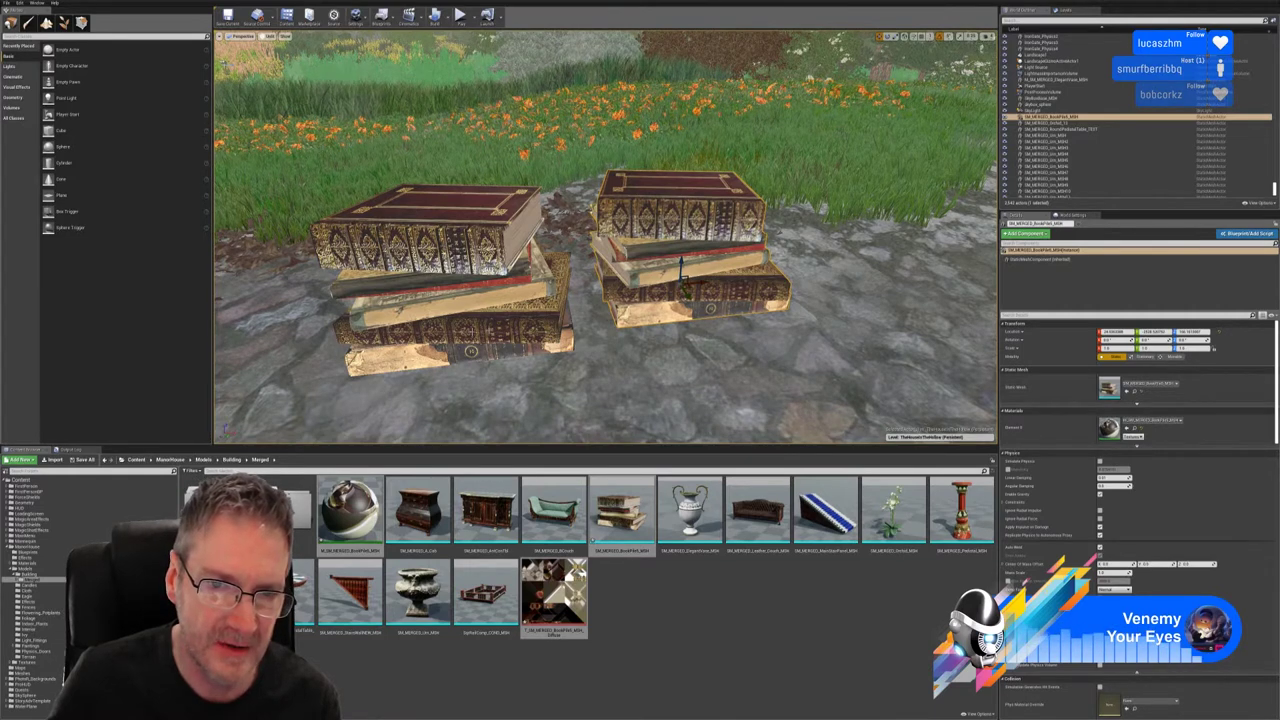
right_click_drag(606, 240, 505, 241)
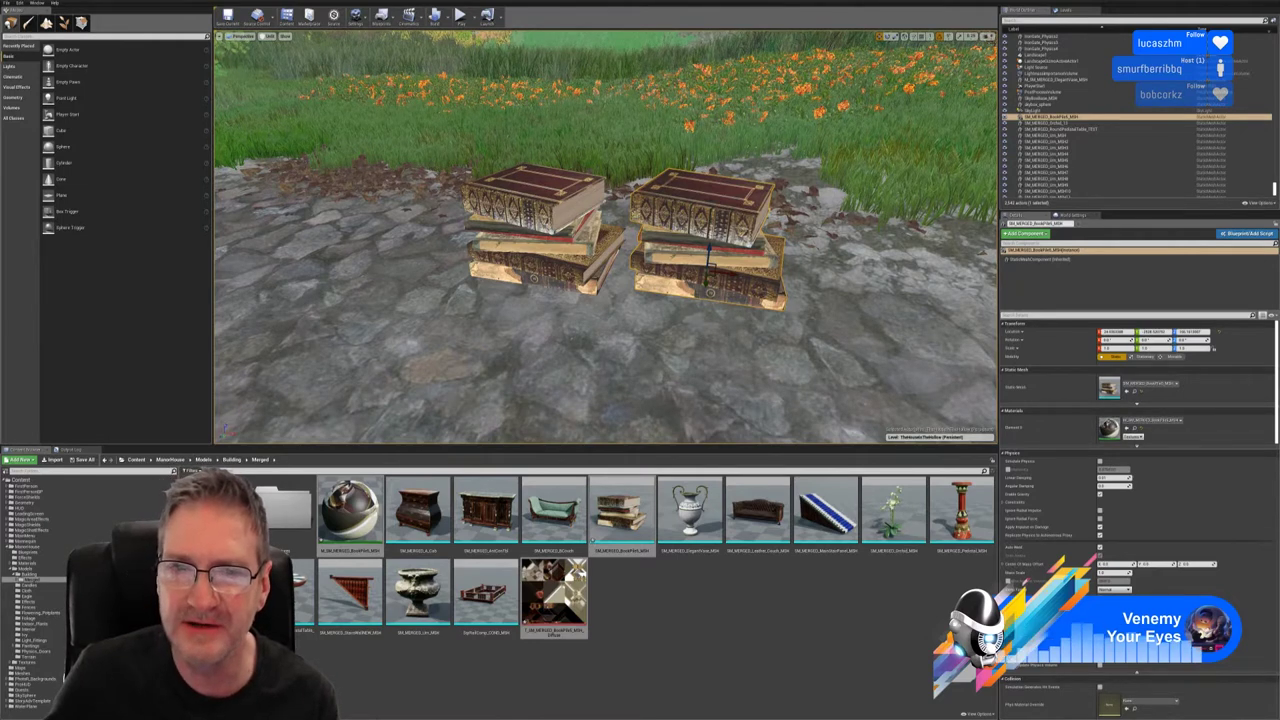
Step: Compare the material slots of the original and merged piles and examine the merged pile's diffuse texture
left_click(562, 238)
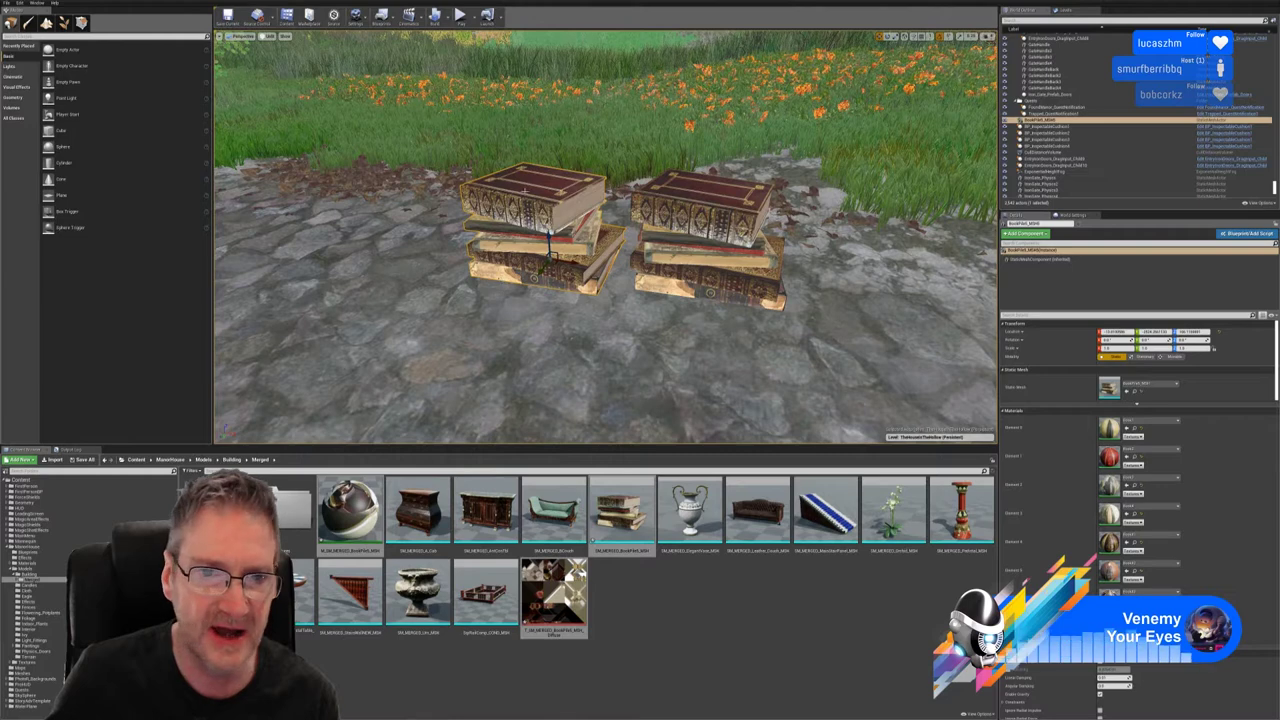
left_click(704, 238)
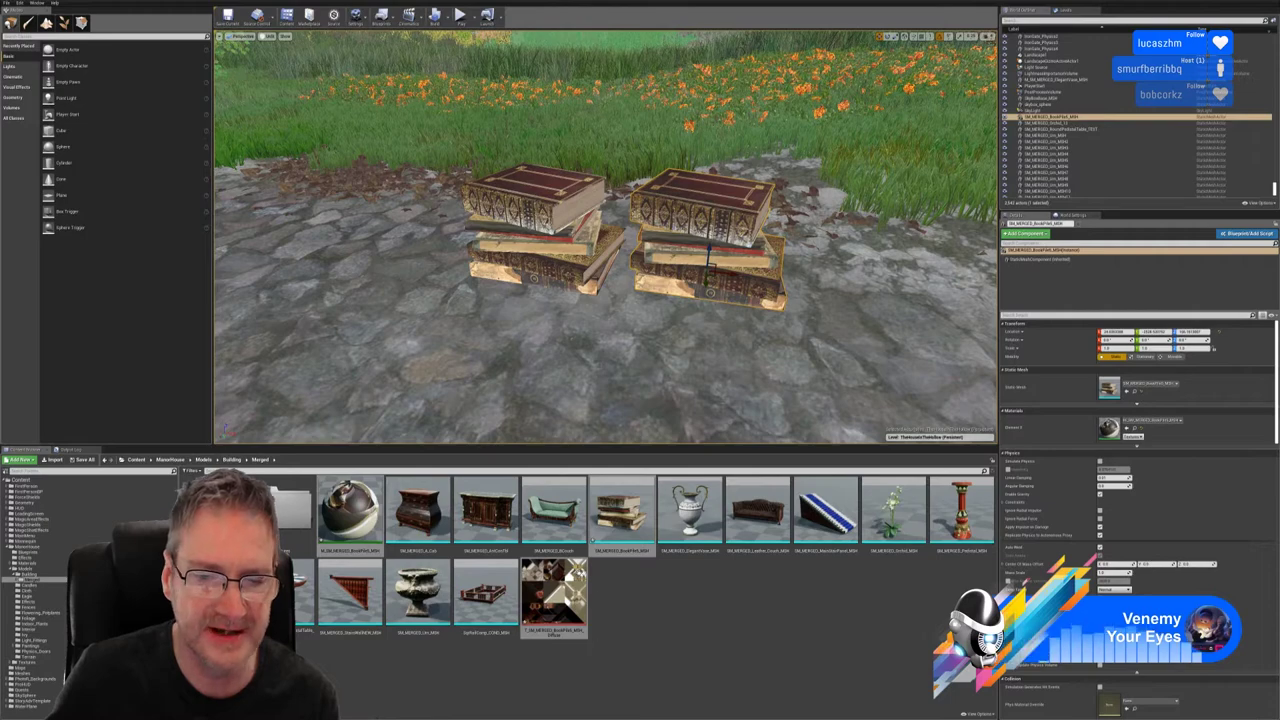
double_click(574, 575)
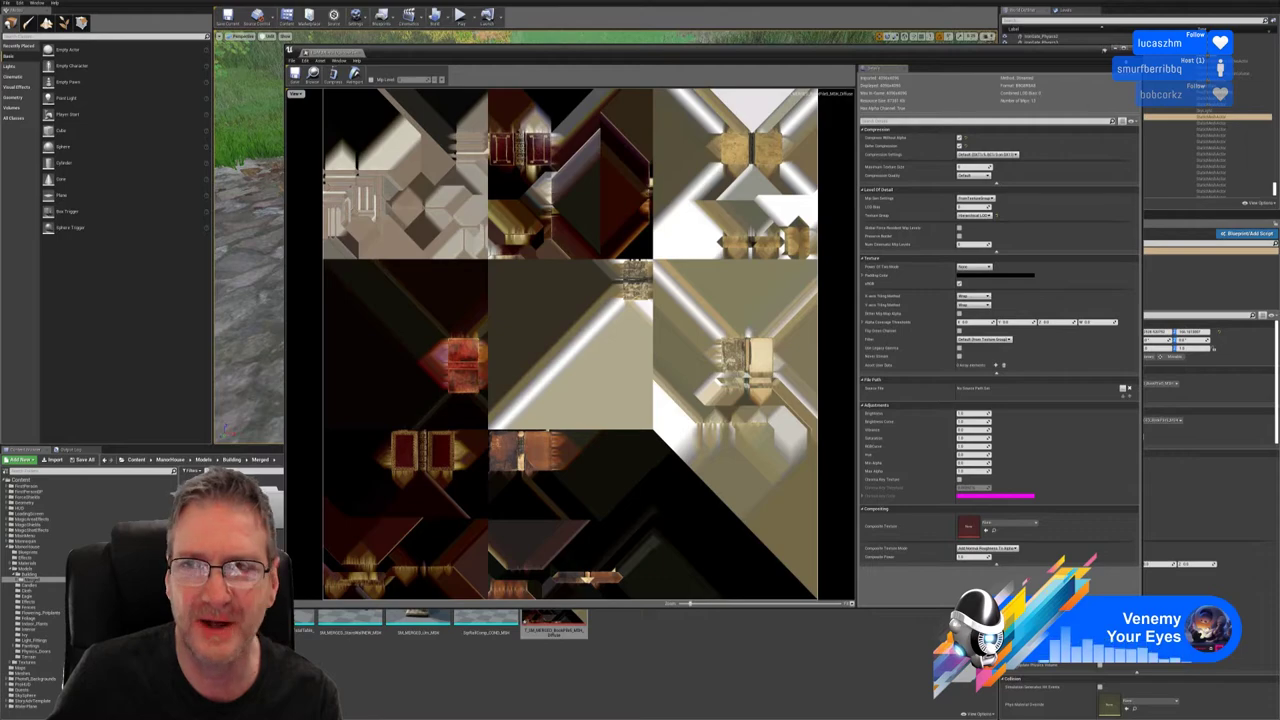
left_click(1134, 49)
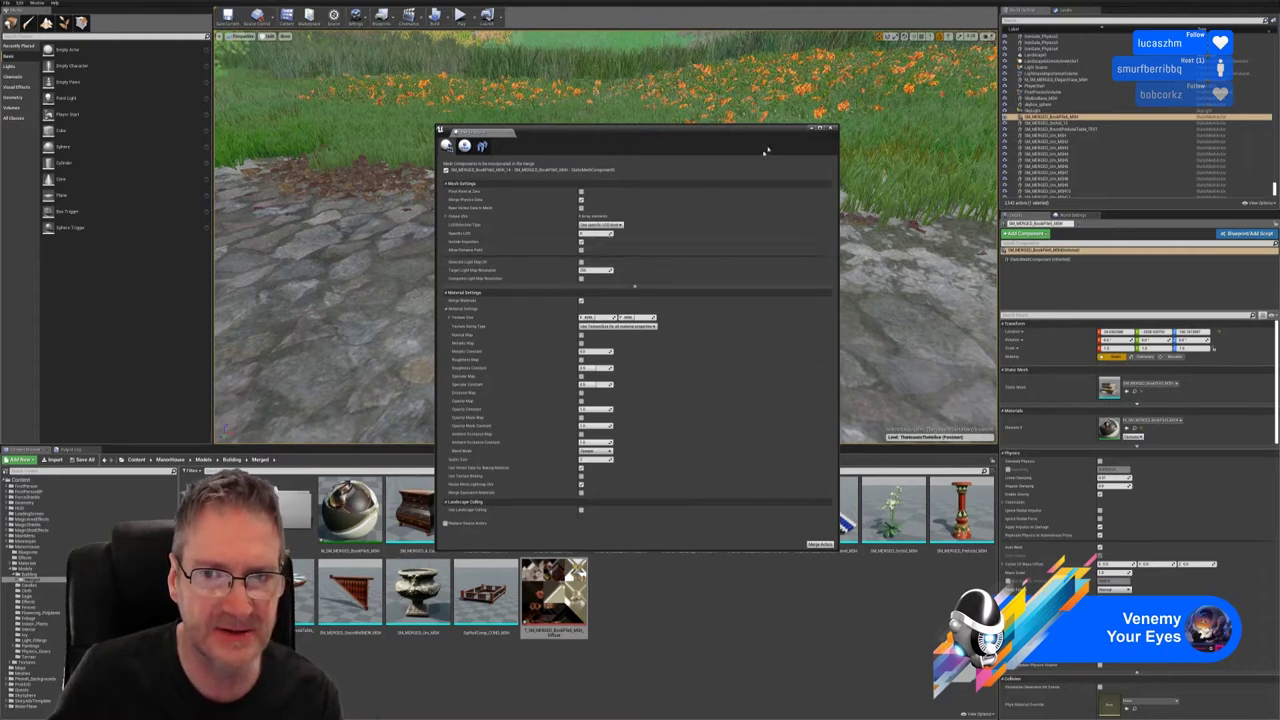
Step: Close the Merge Actors window and view the Blueprint class conversion commands available for the selected book pile
left_click(829, 129)
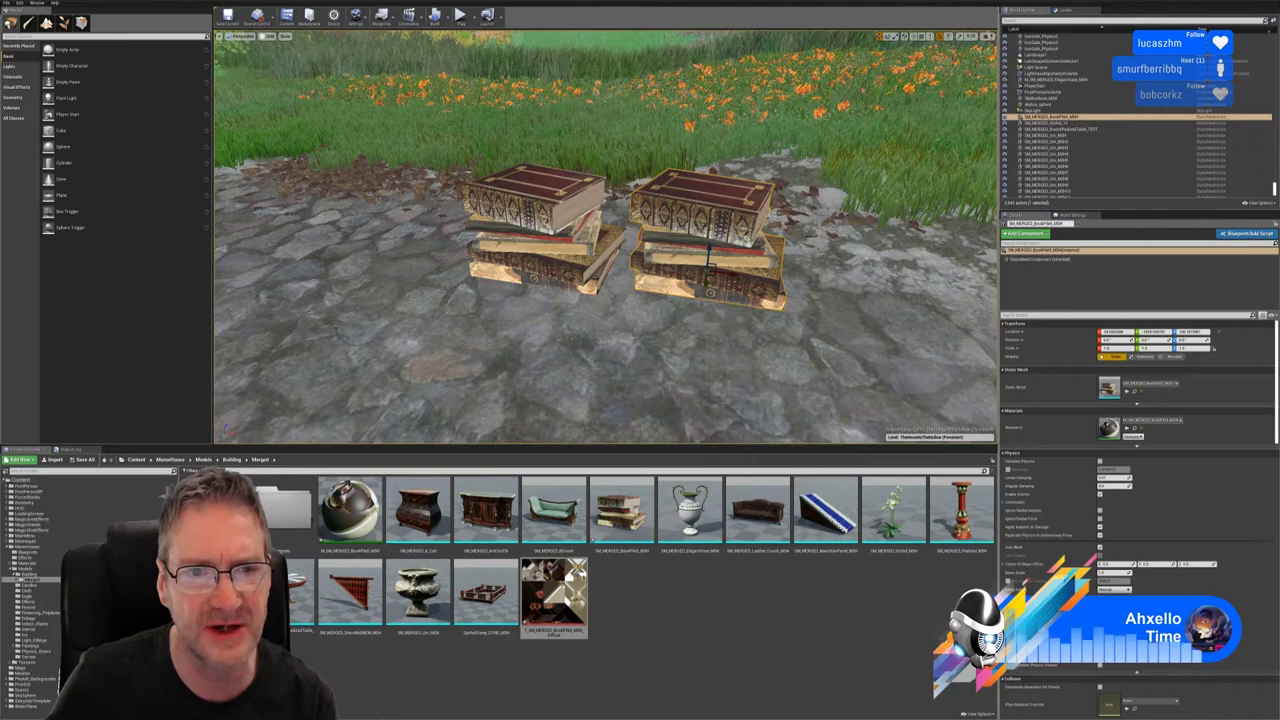
left_click(382, 16)
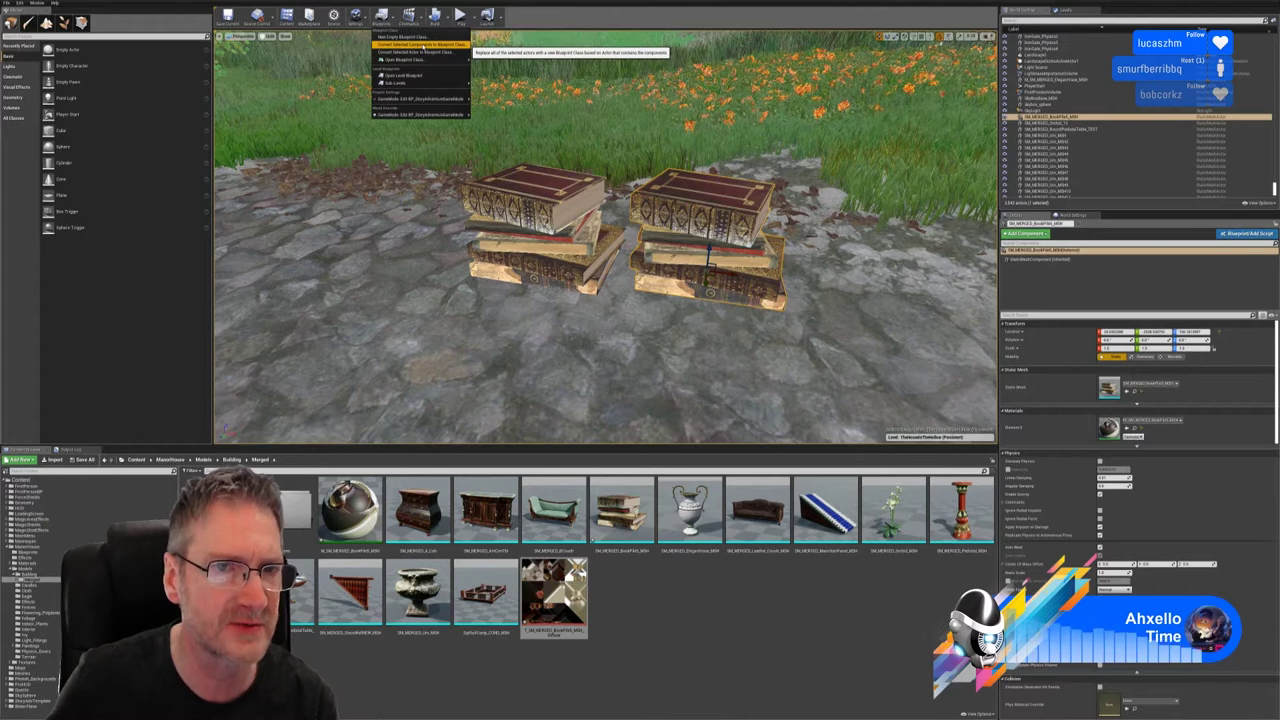
left_click(555, 13)
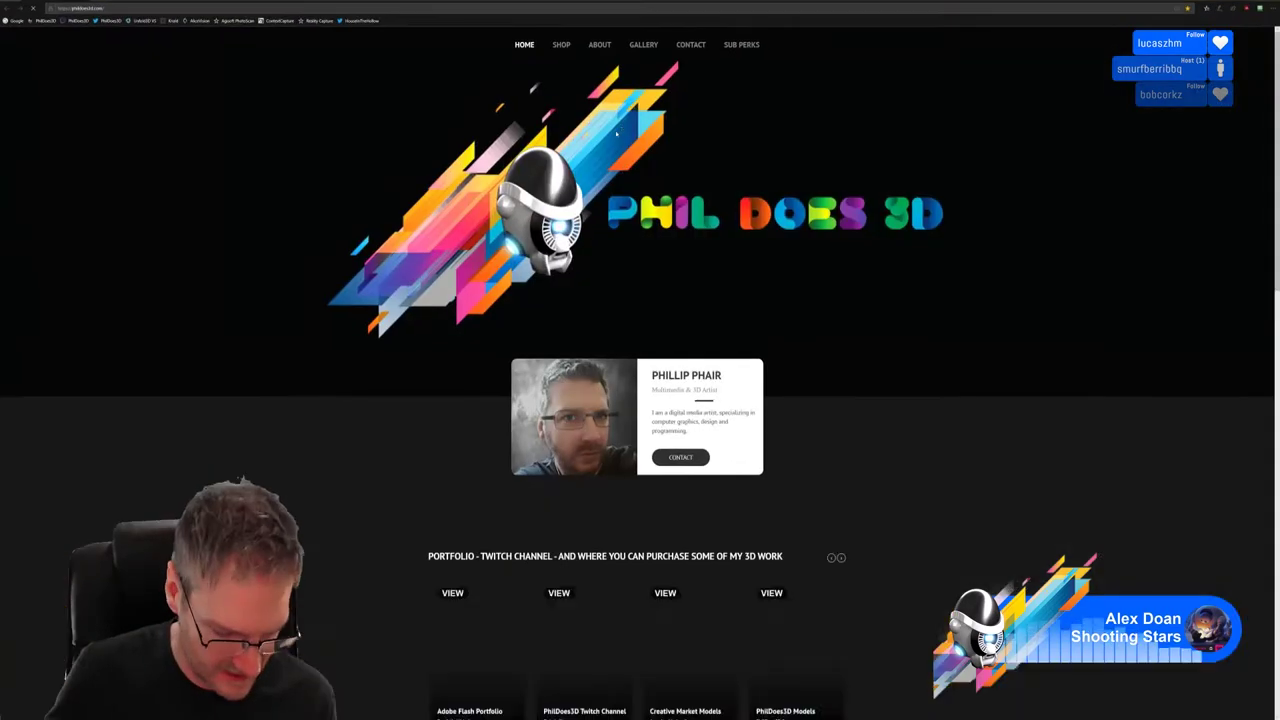
Step: Switch to the web browser, open the copied image link and enlarge the texture-baking screenshot to examine it
left_click(130, 9)
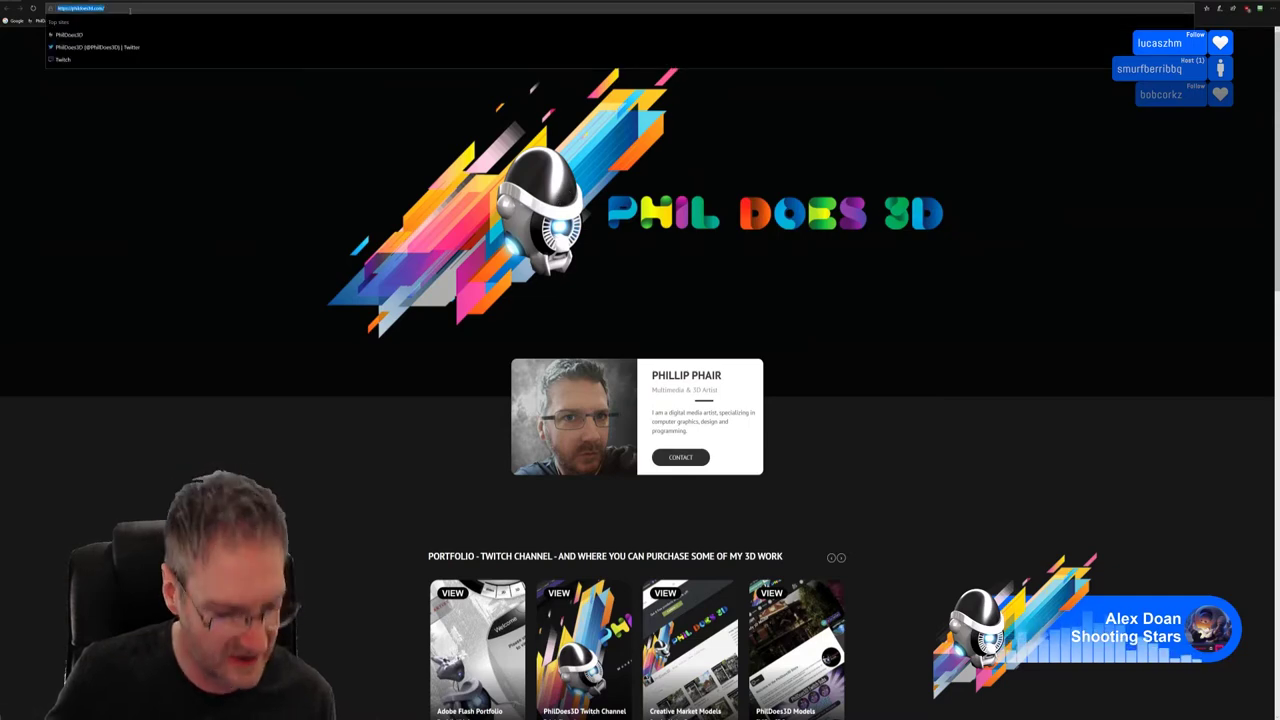
key("ctrl+v")
key("Return")
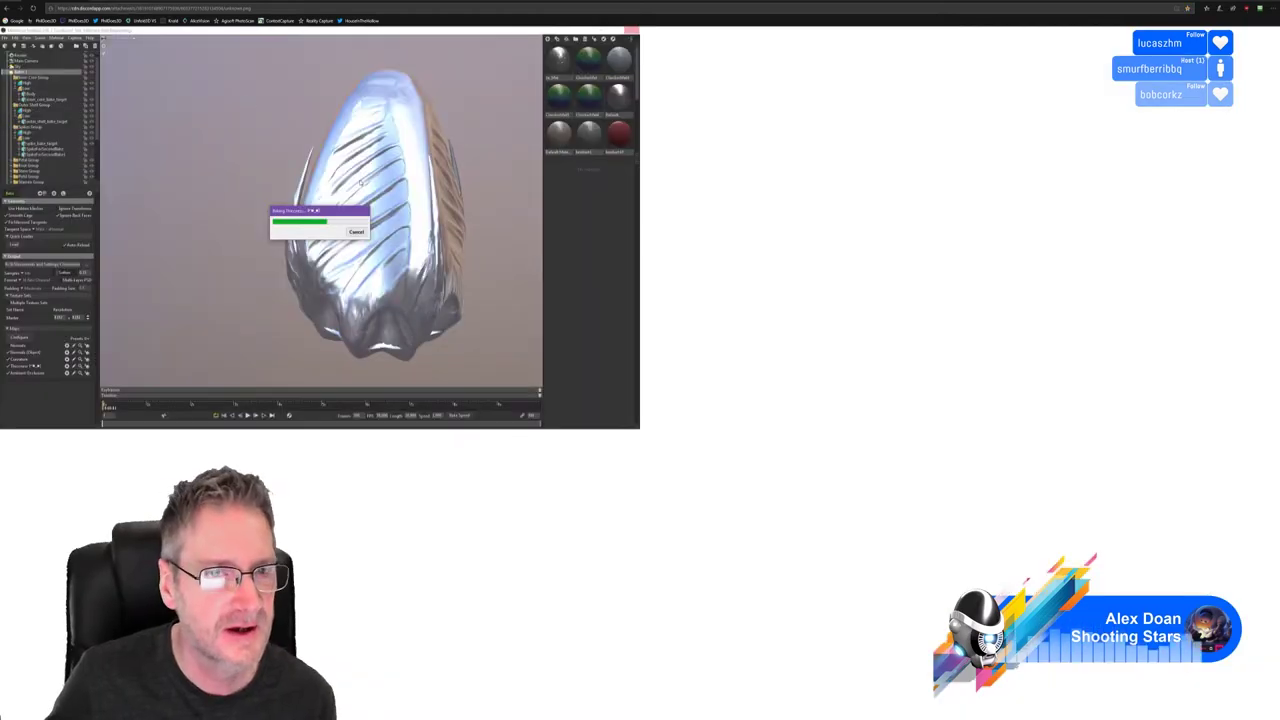
scroll(360, 210, "up", 7, "ctrl")
scroll(360, 210, "up", 4, "ctrl")
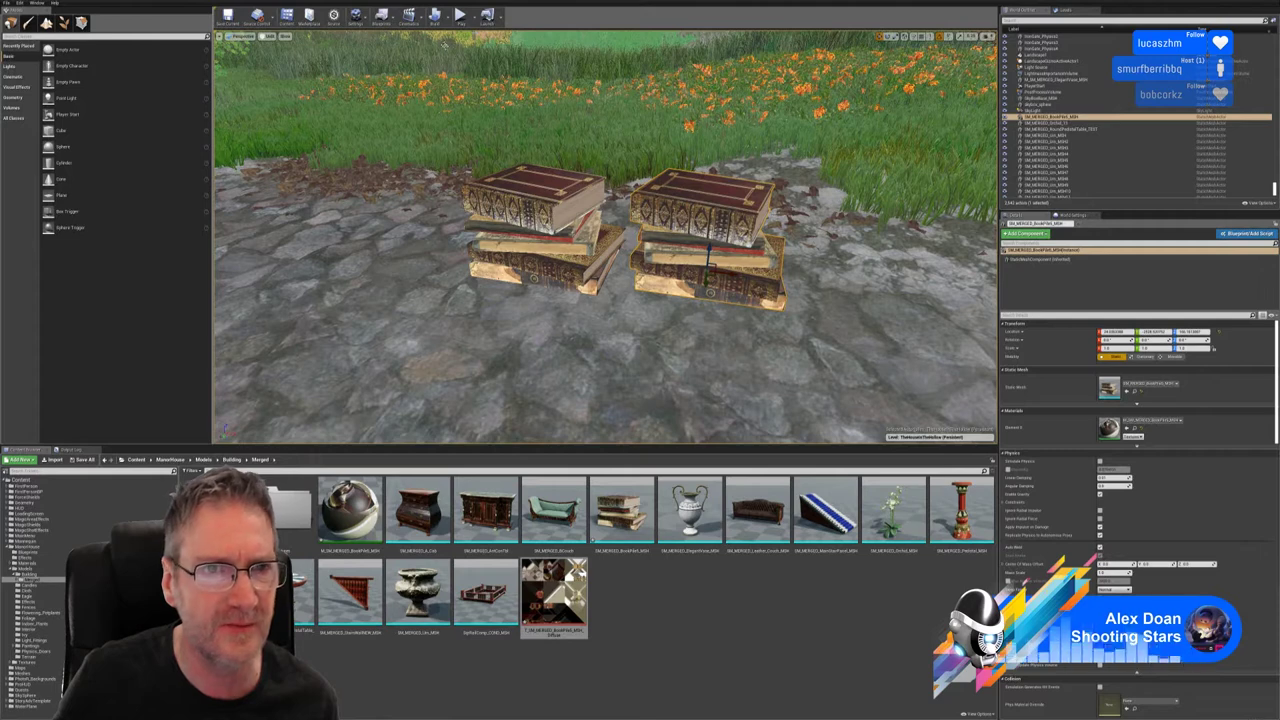
Step: Back in Unreal Editor, examine the commands for converting selected actors or components into a Blueprint class
left_click(382, 16)
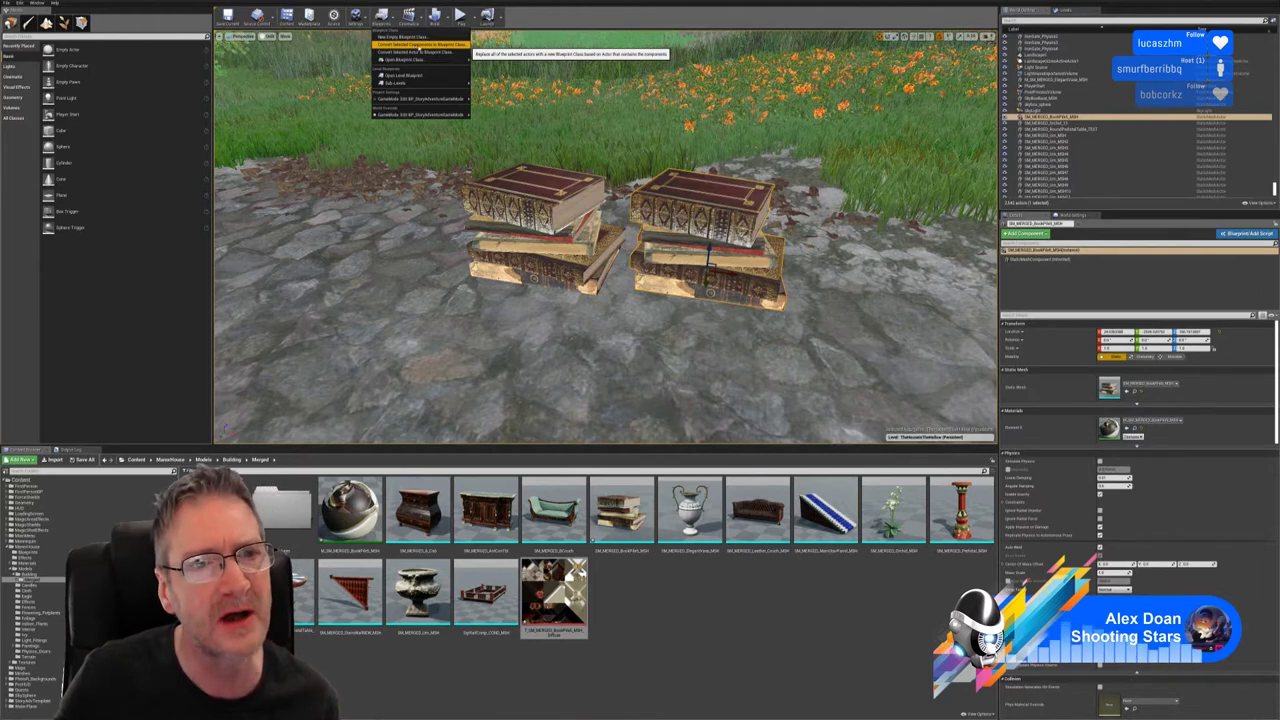
left_click(601, 23)
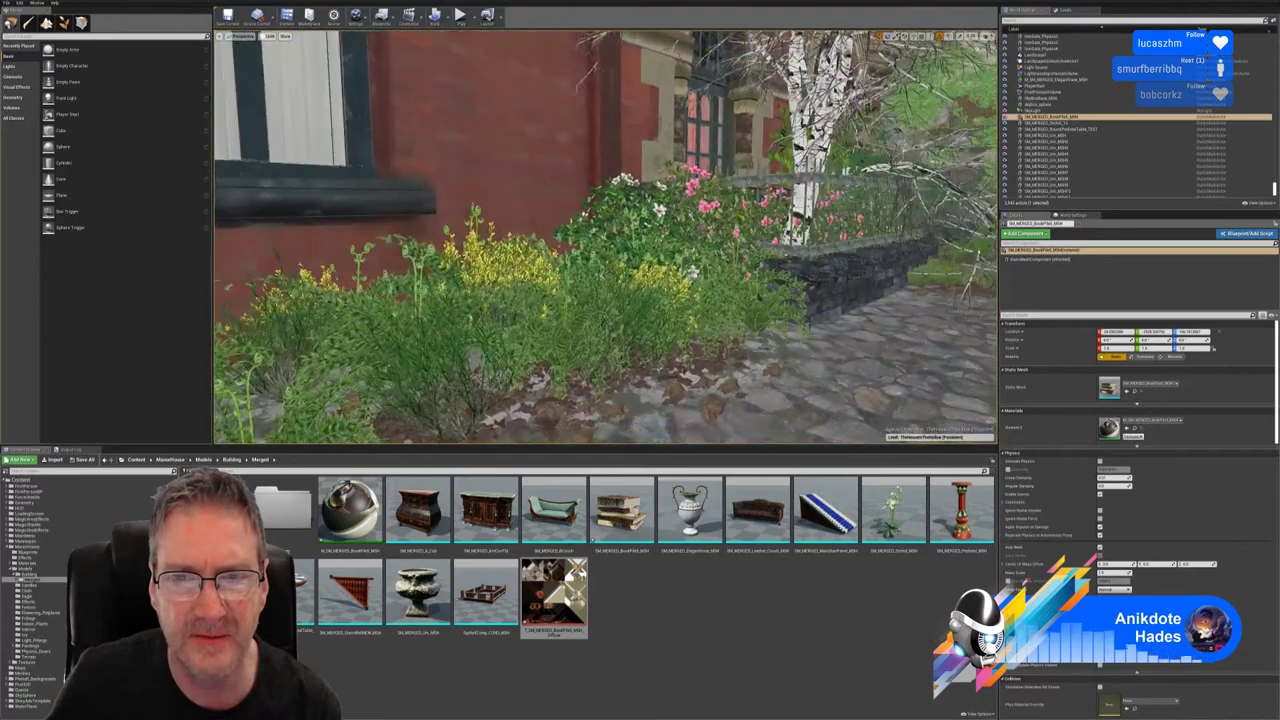
Step: Tour the manor's interior, from the chandeliers to the ornate double doors flanked by plants
right_click_drag(606, 260, 606, 140)
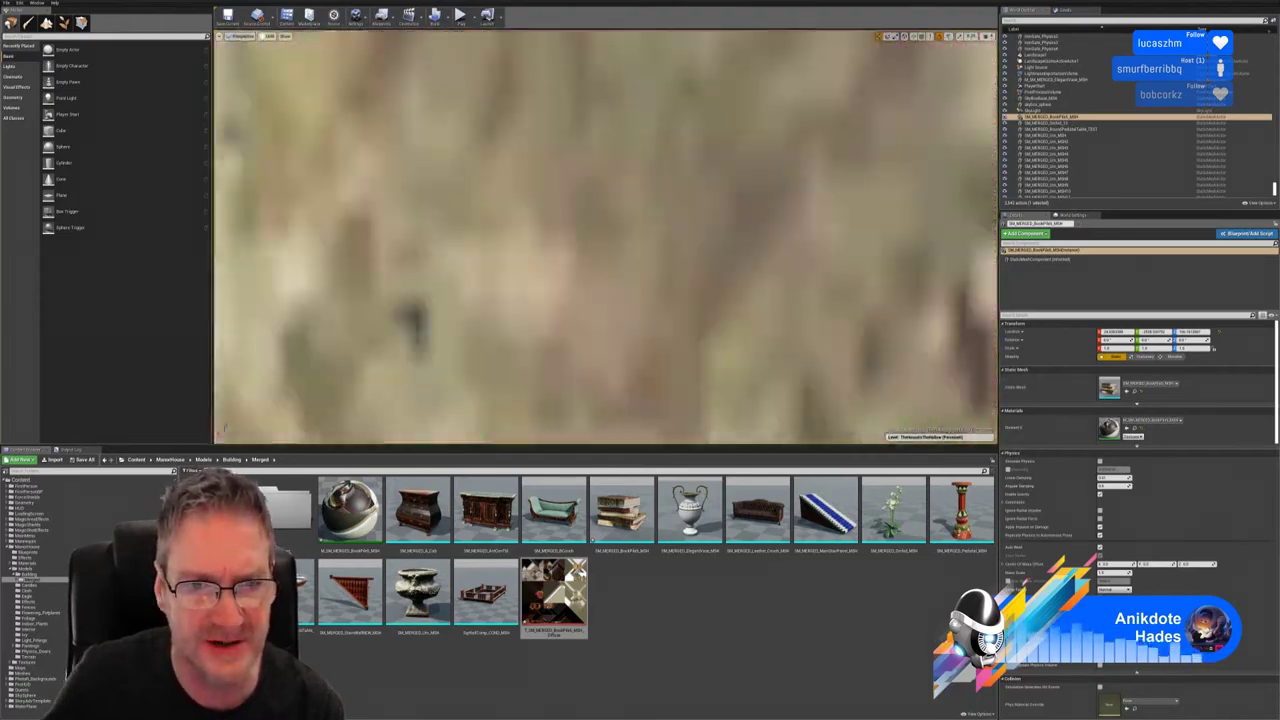
right_click_drag(606, 237, 690, 232)
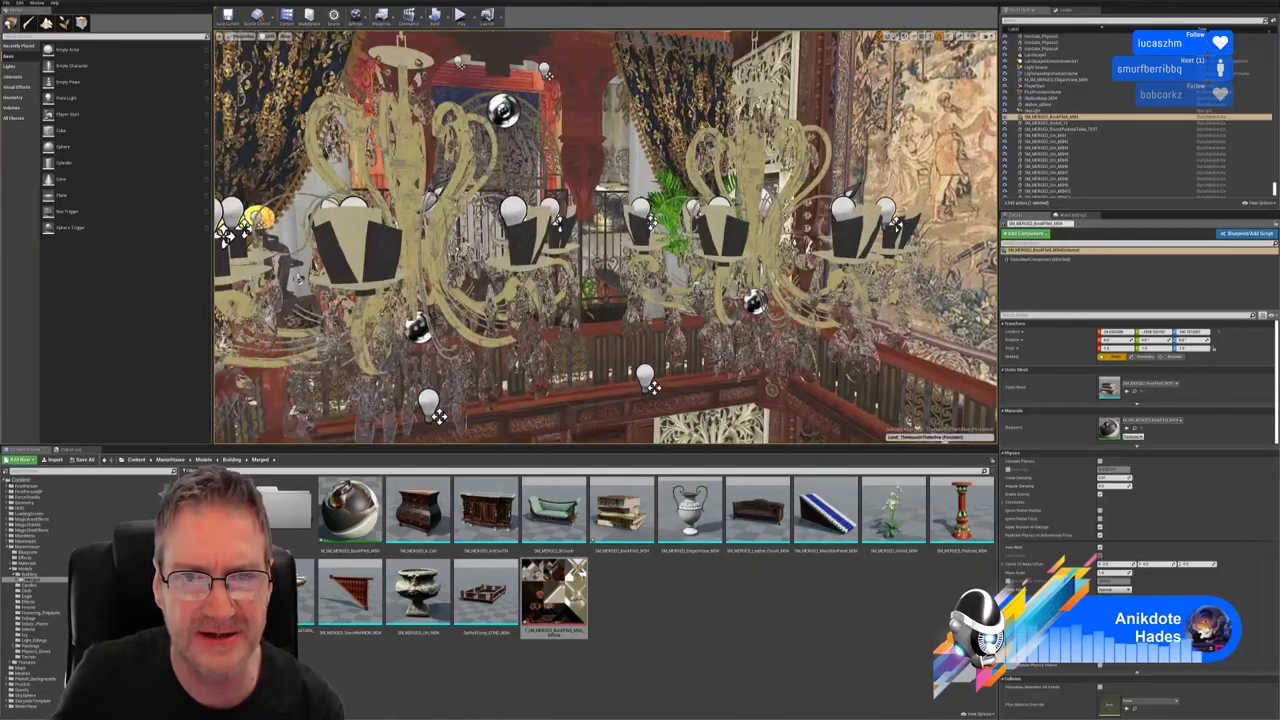
right_click_drag(600, 200, 596, 238)
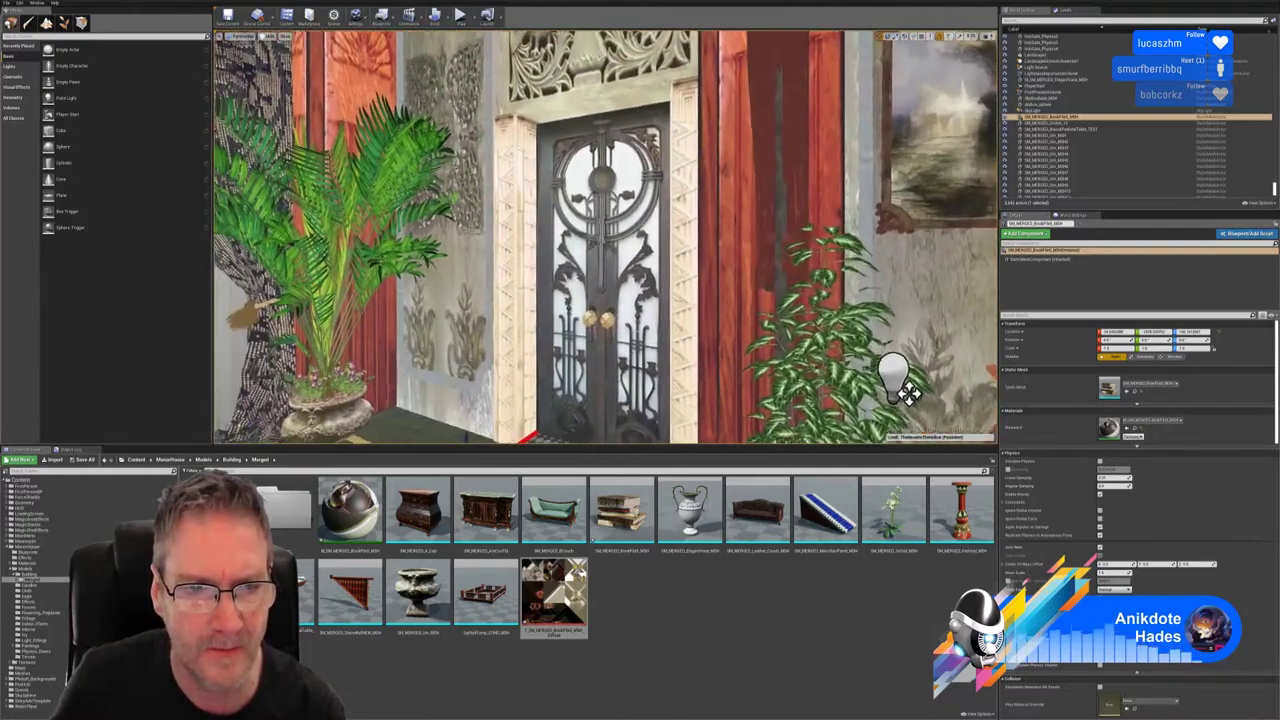
right_click_drag(604, 237, 584, 240)
right_click_drag(598, 191, 600, 191)
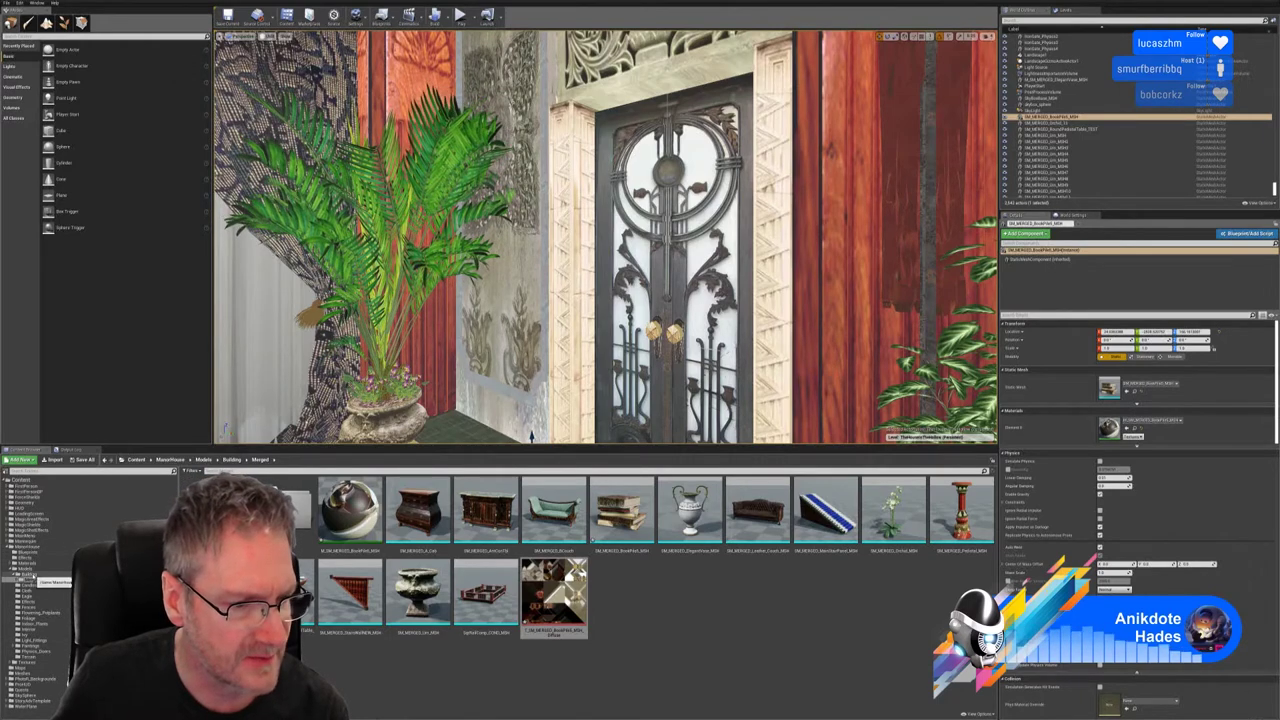
Step: Browse all the assets in the ManorHouse Models Building folder
left_click(28, 576)
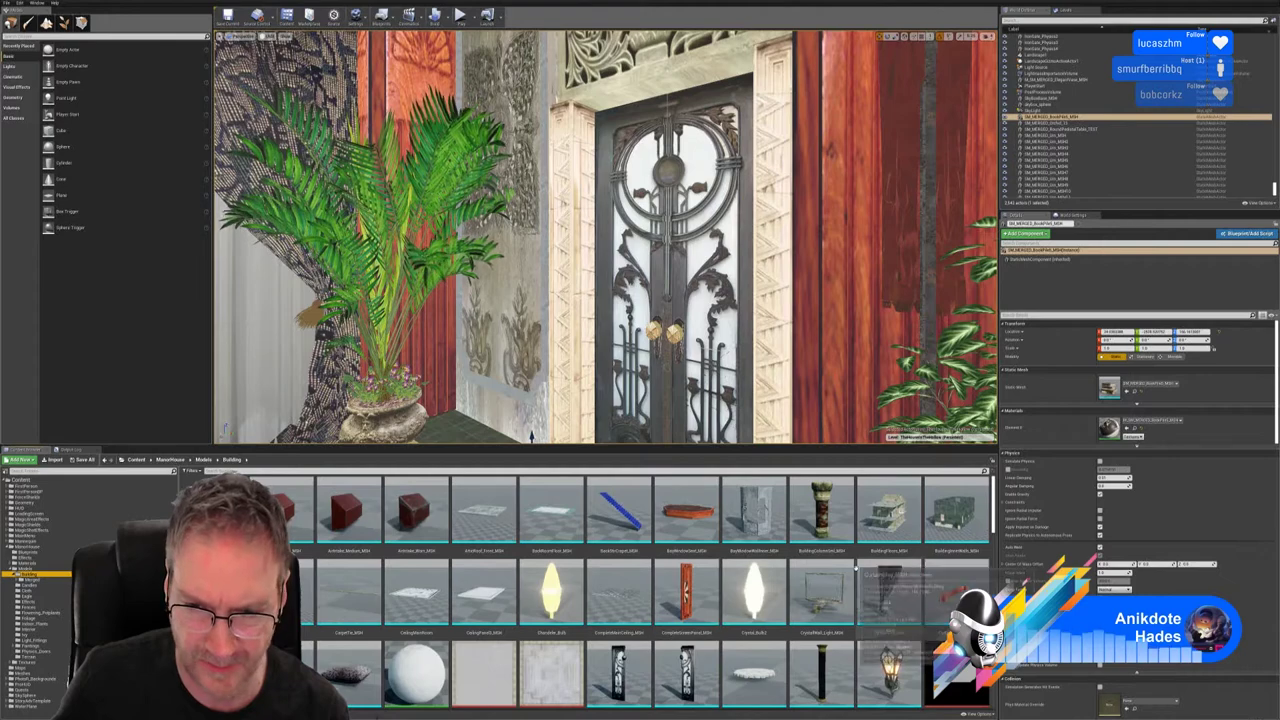
scroll(855, 566, "down", 5)
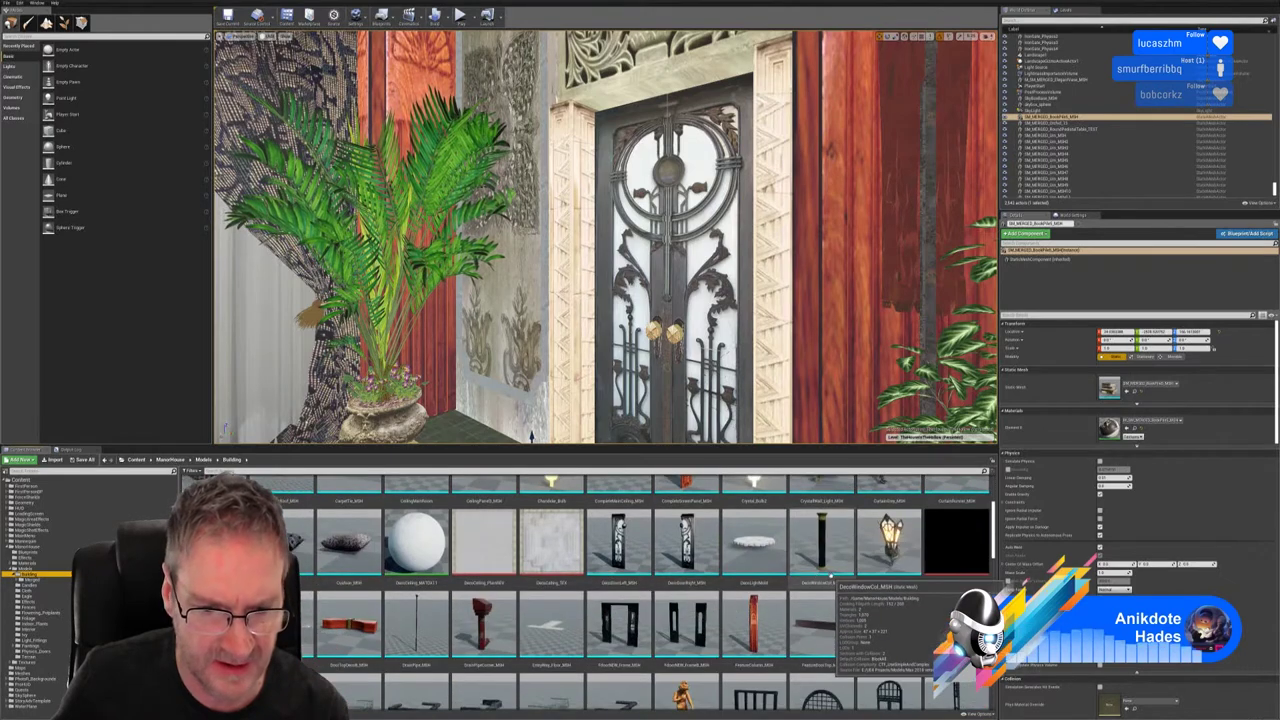
scroll(810, 576, "down", 1)
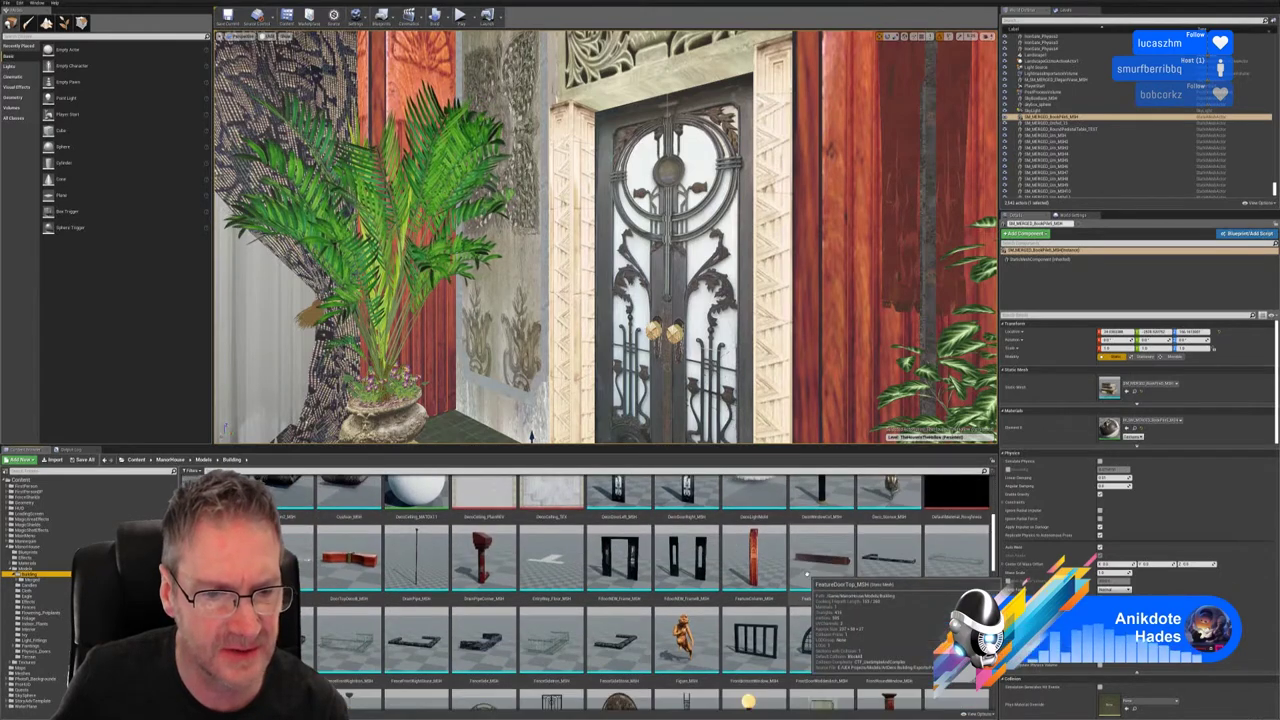
scroll(806, 574, "down", 1)
scroll(806, 574, "down", 4)
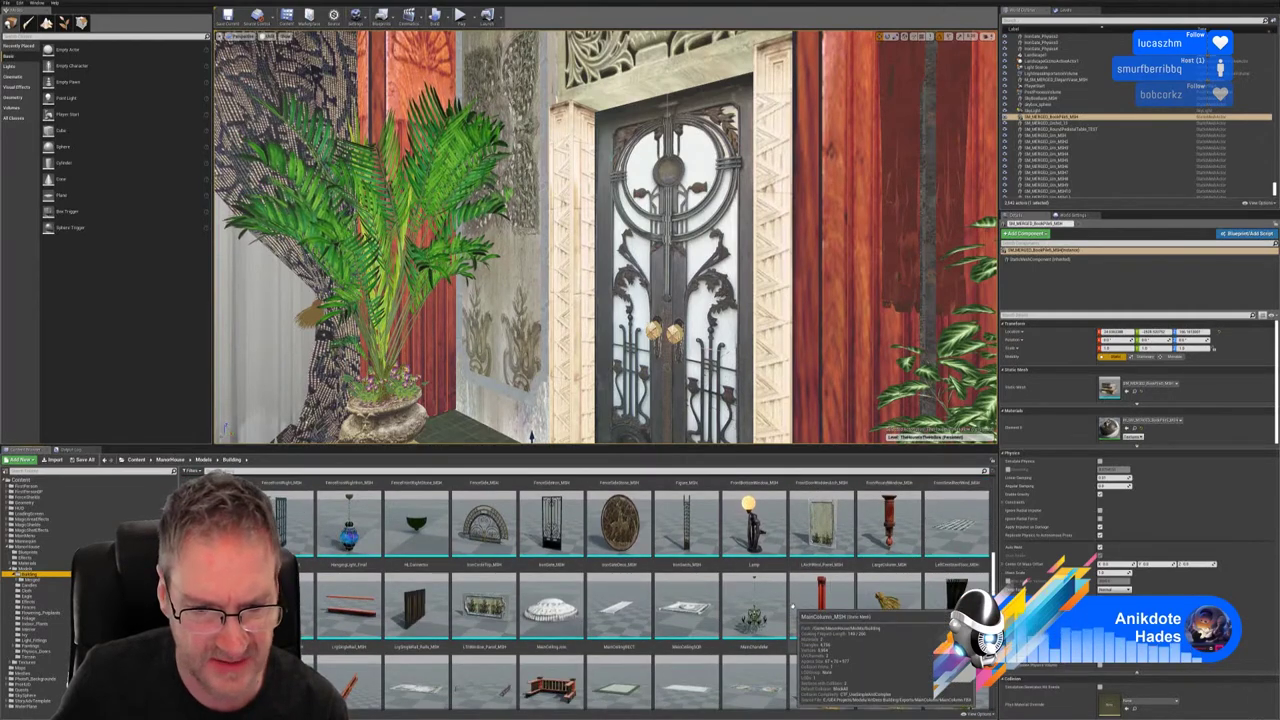
scroll(792, 606, "down", 8)
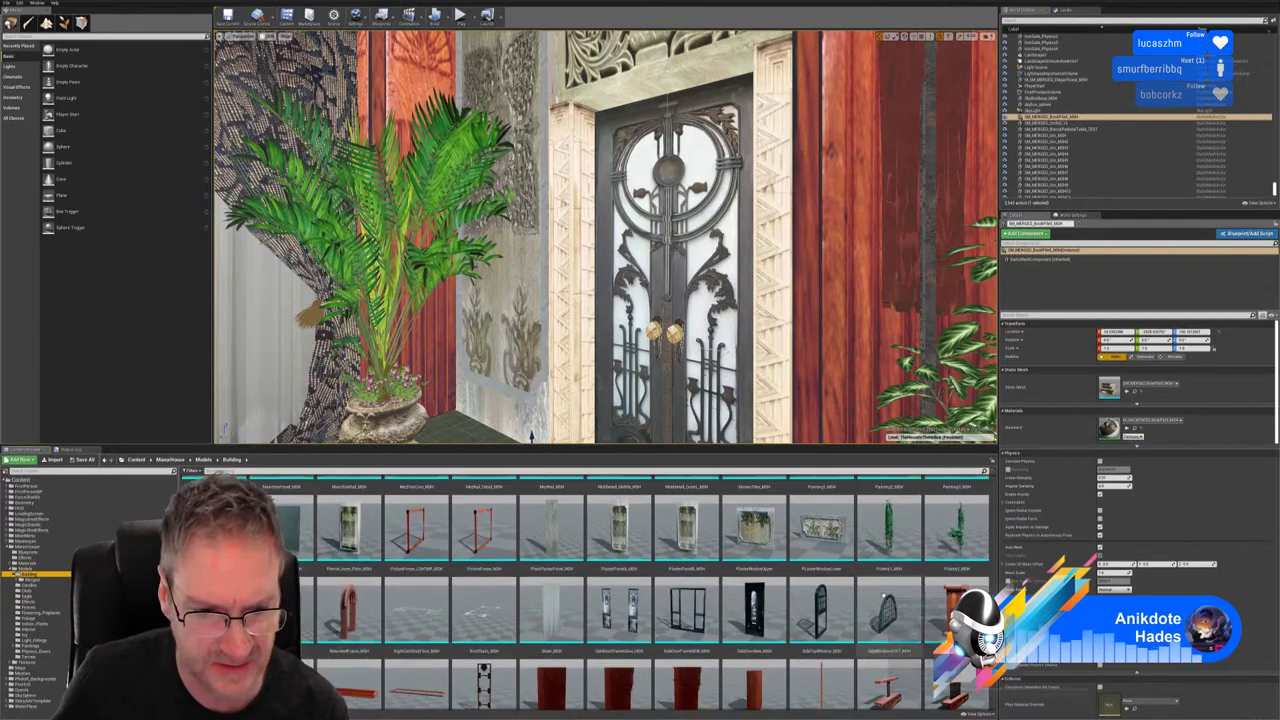
scroll(745, 598, "down", 10)
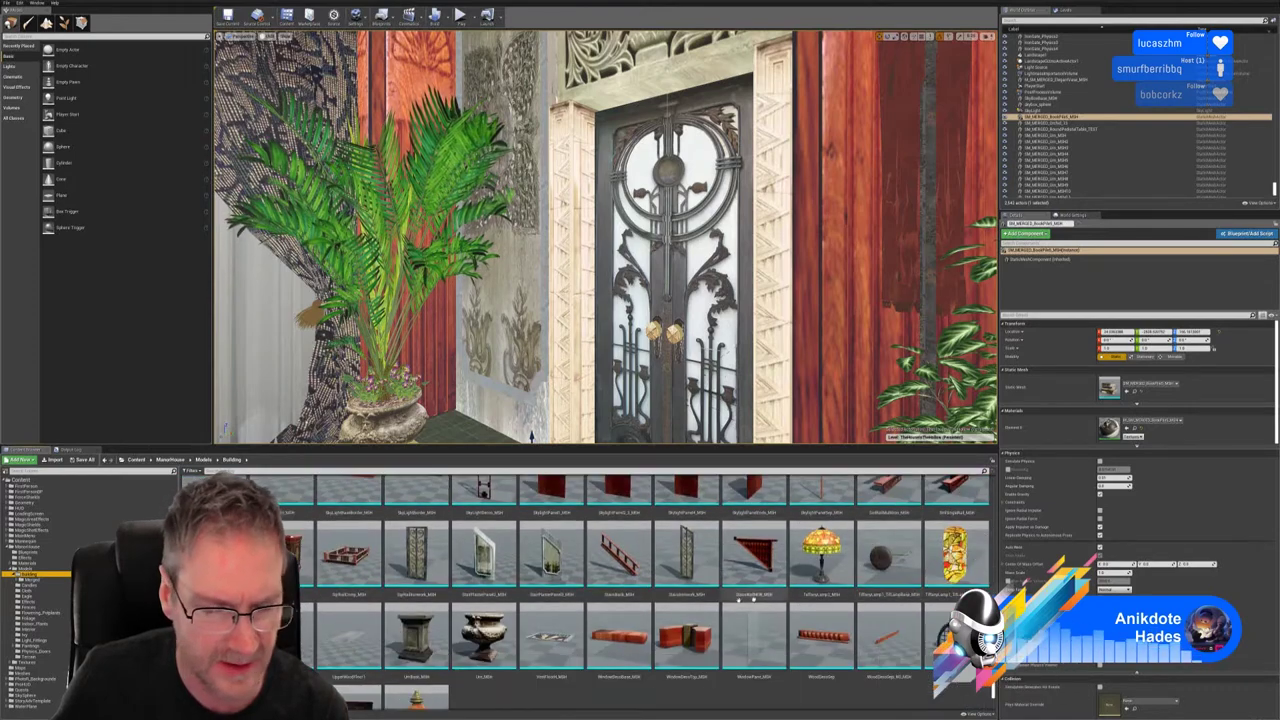
scroll(738, 598, "down", 2)
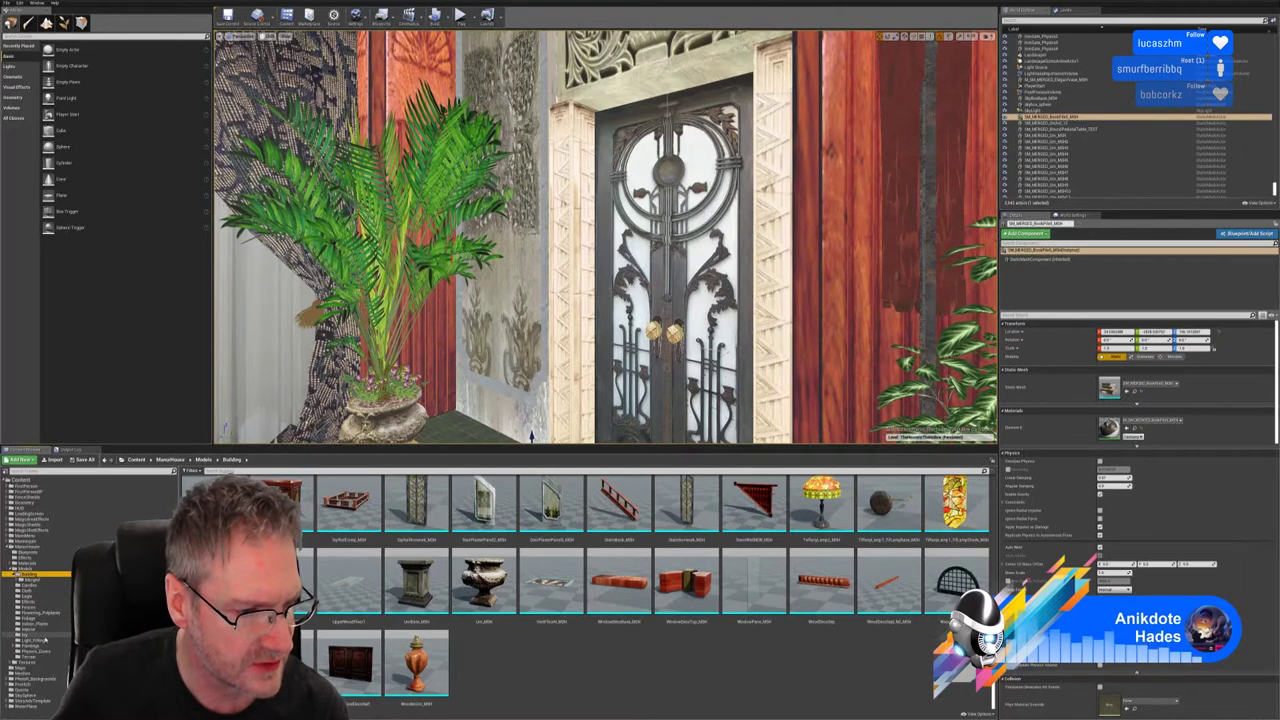
Step: Open the LadyLamp_Pedistal_Prefab blueprint from the Light_Fittings folder and show its 3D preview
left_click(40, 640)
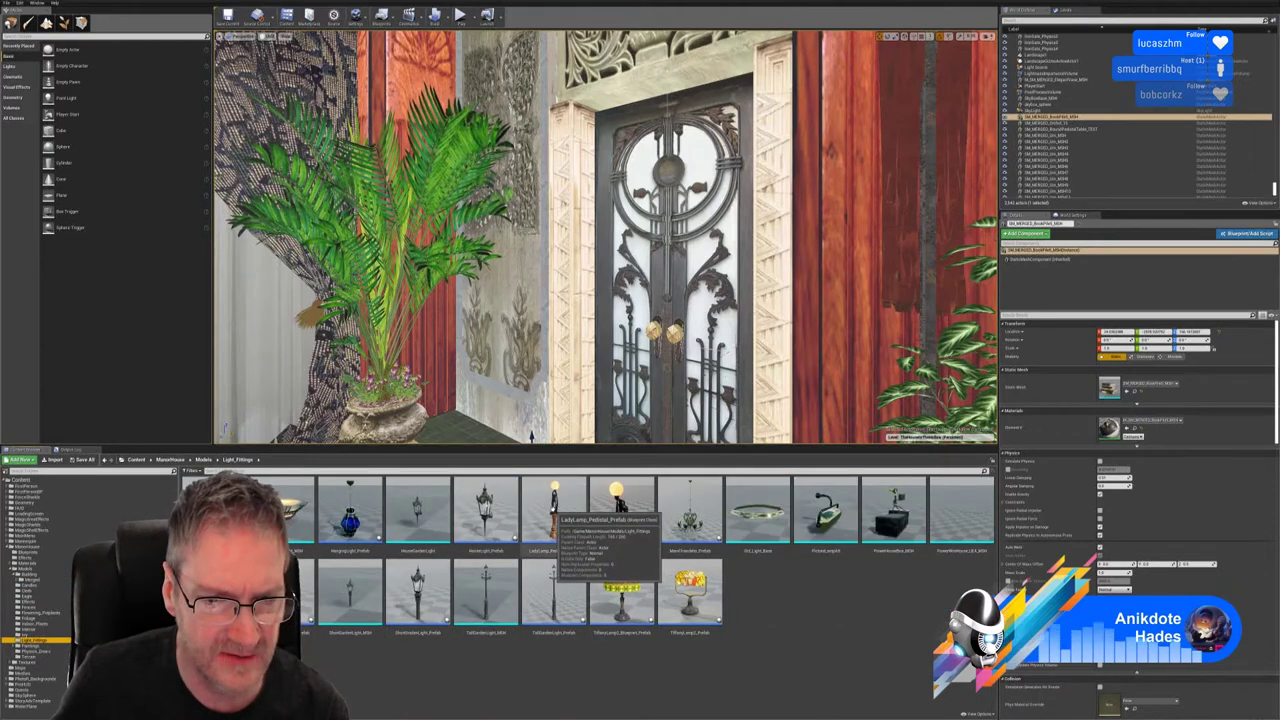
double_click(553, 508)
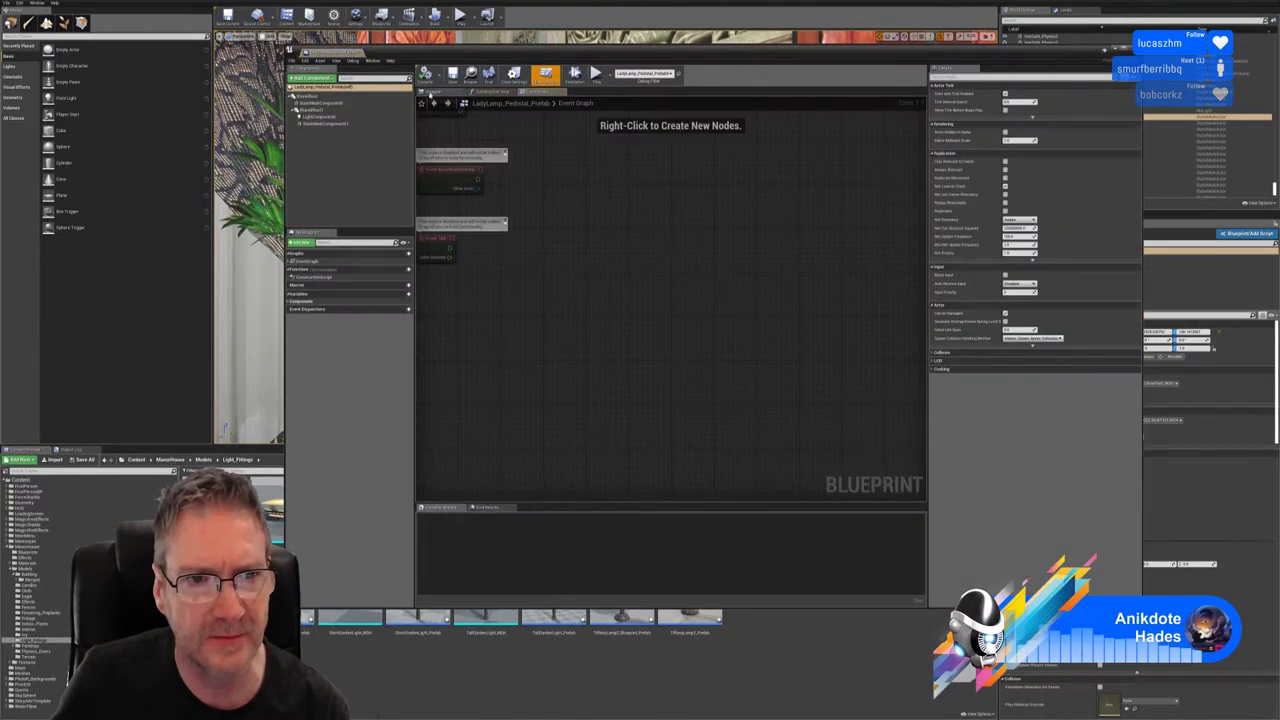
left_click(430, 93)
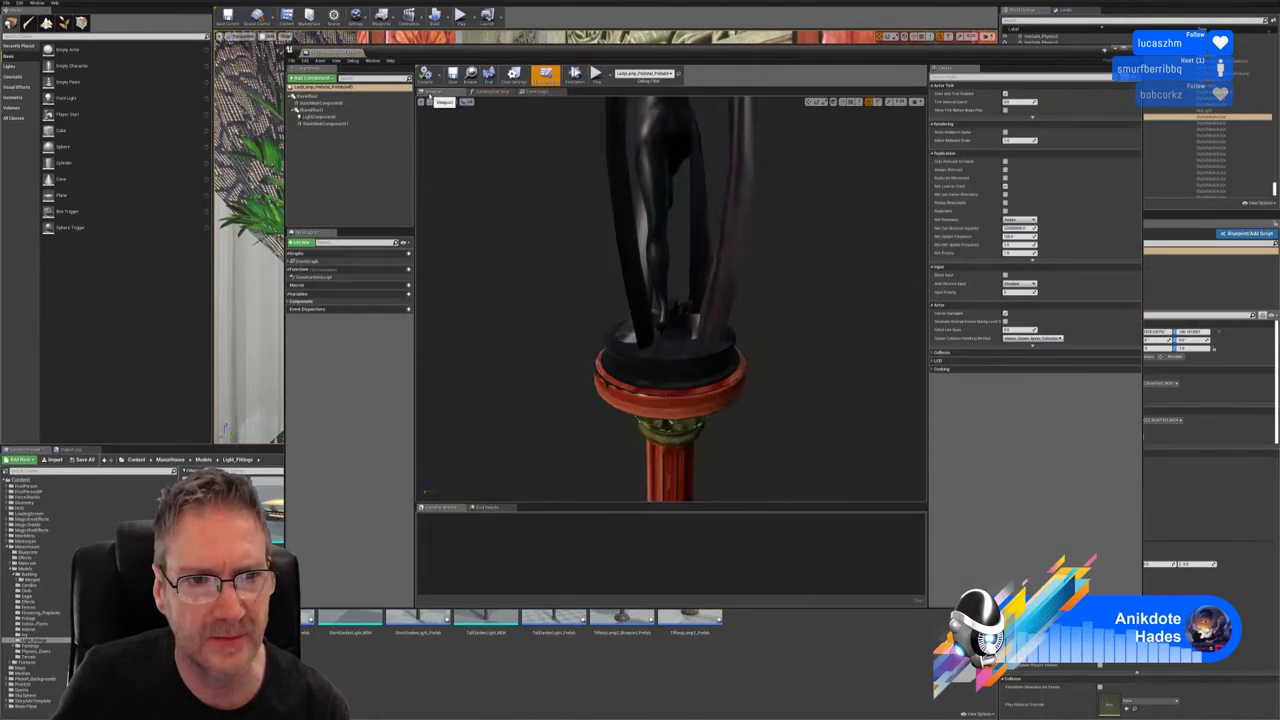
right_click_drag(691, 309, 694, 280)
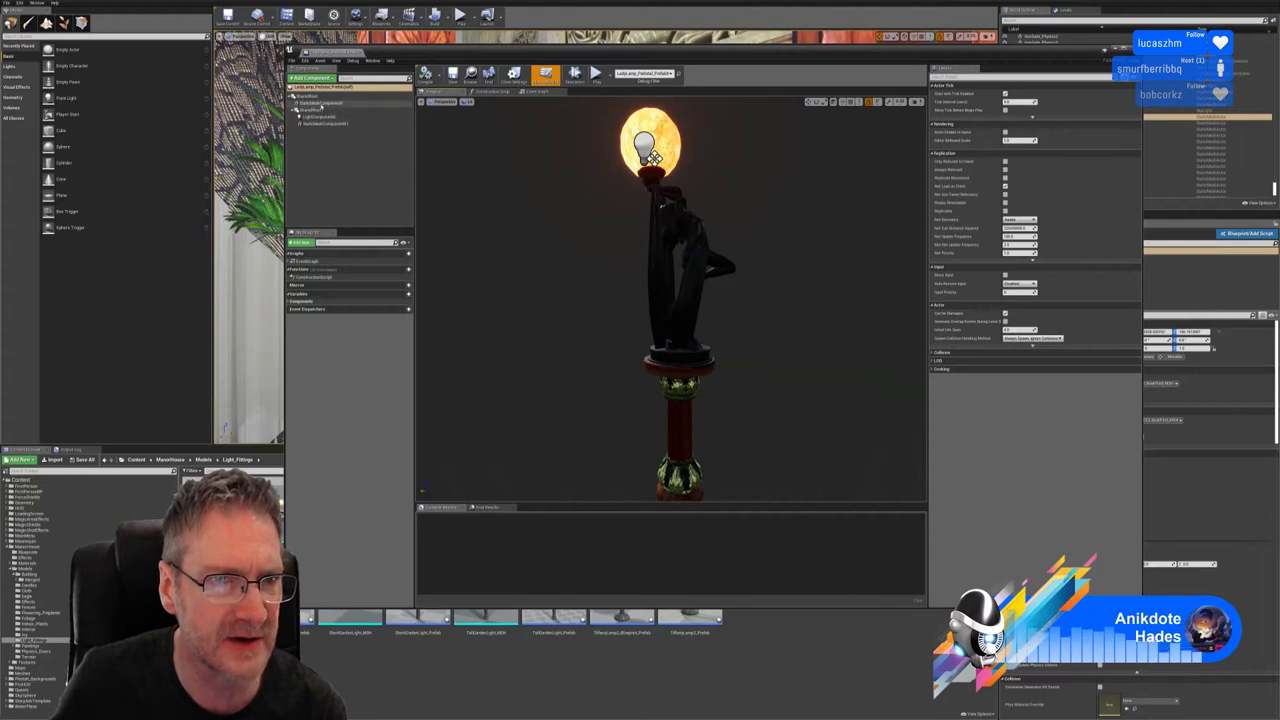
Step: Examine the pedestal and lady lamp mesh components of the blueprint and their material slots
left_click(320, 104)
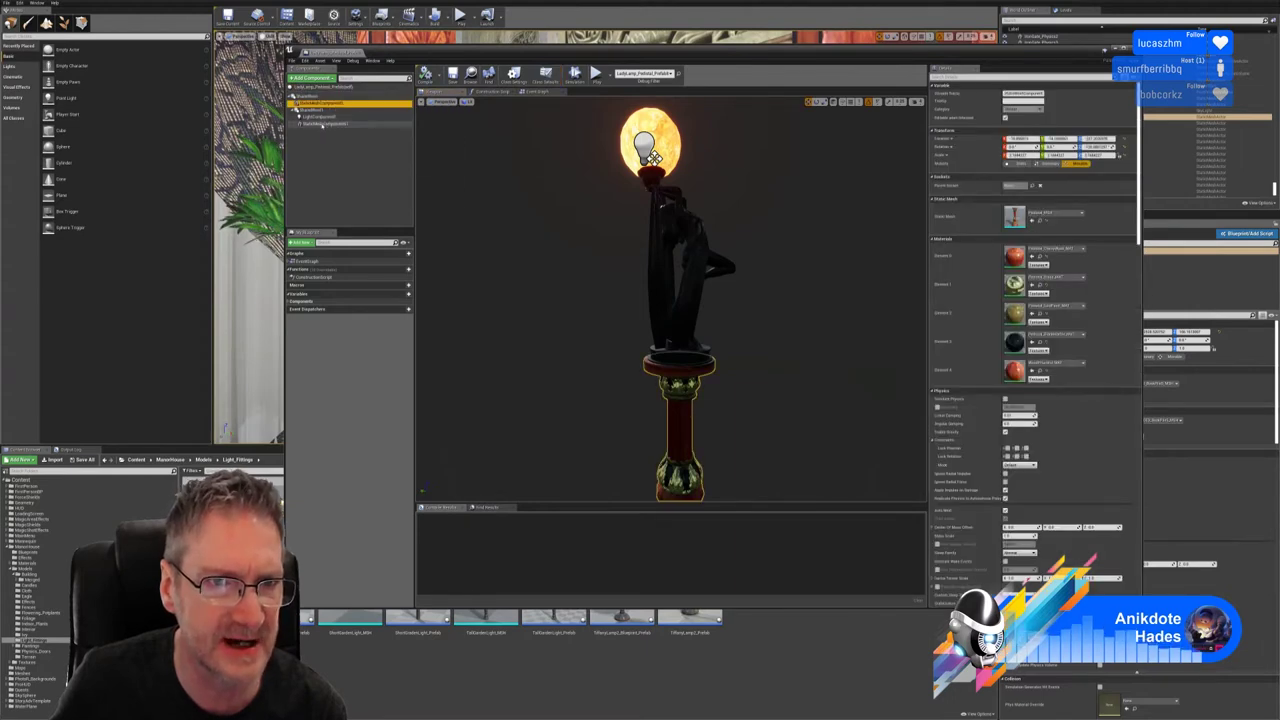
left_click(322, 123)
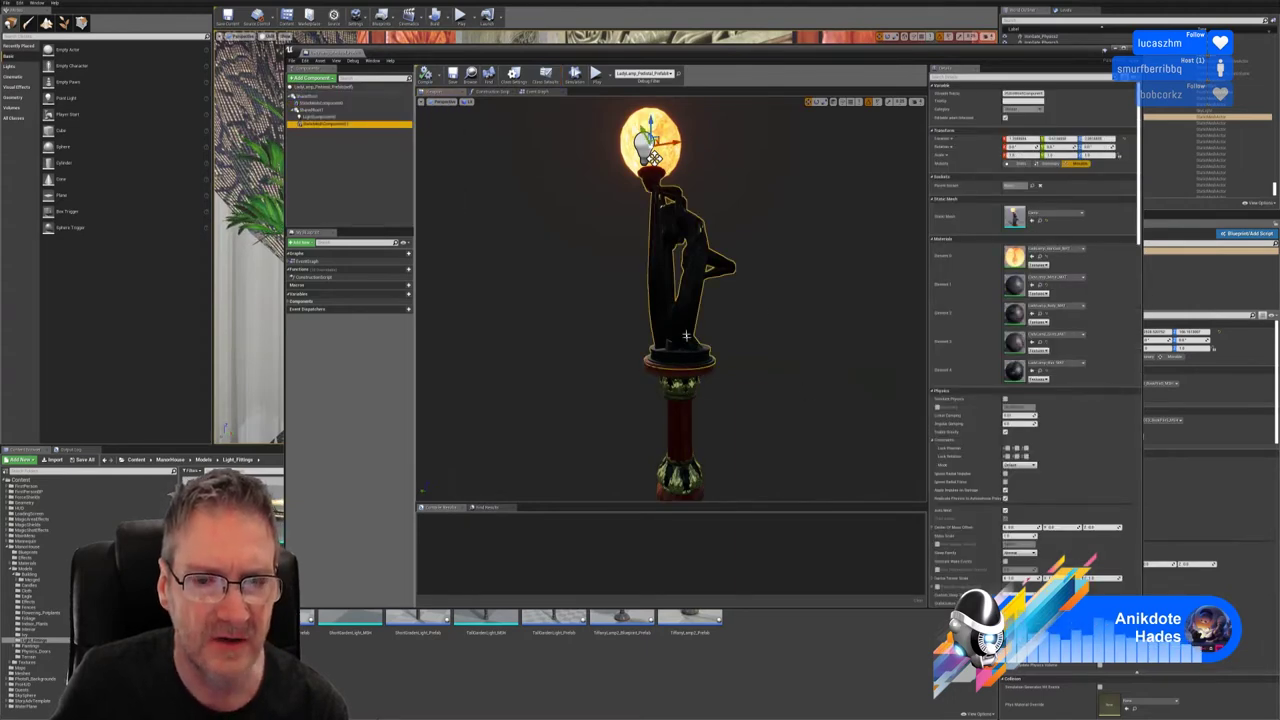
right_click_drag(686, 336, 681, 362)
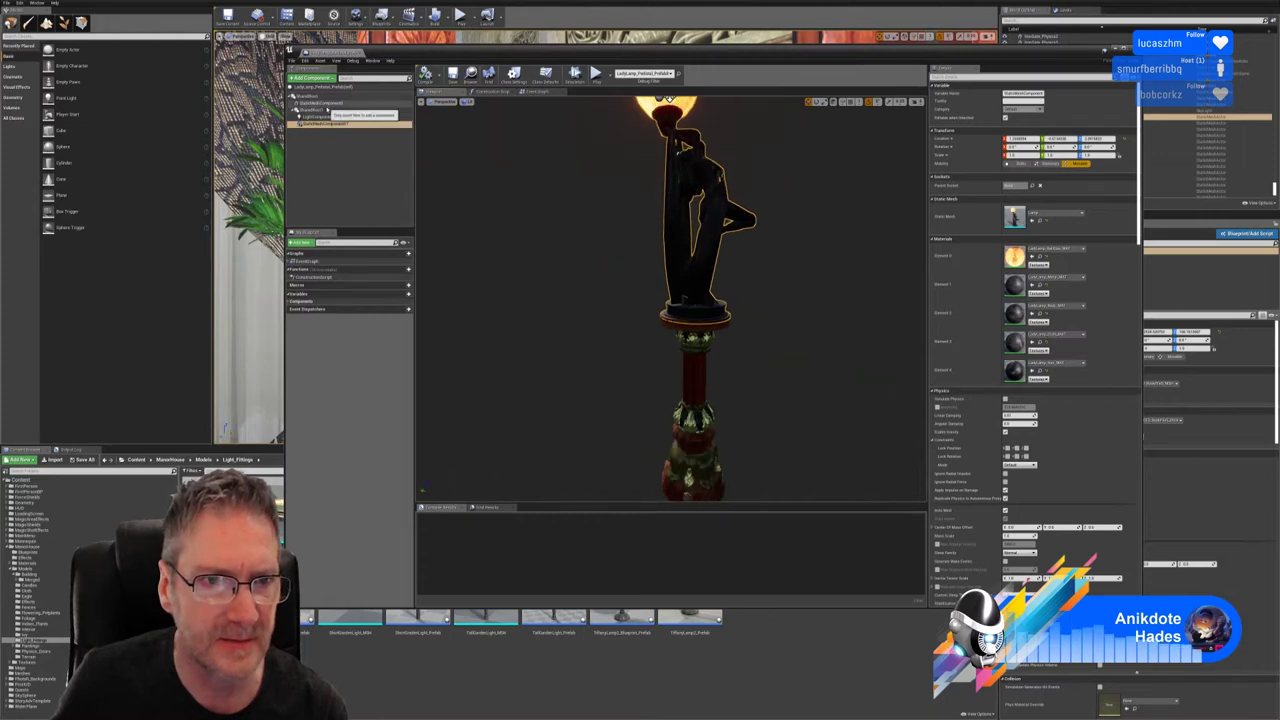
left_click(300, 104)
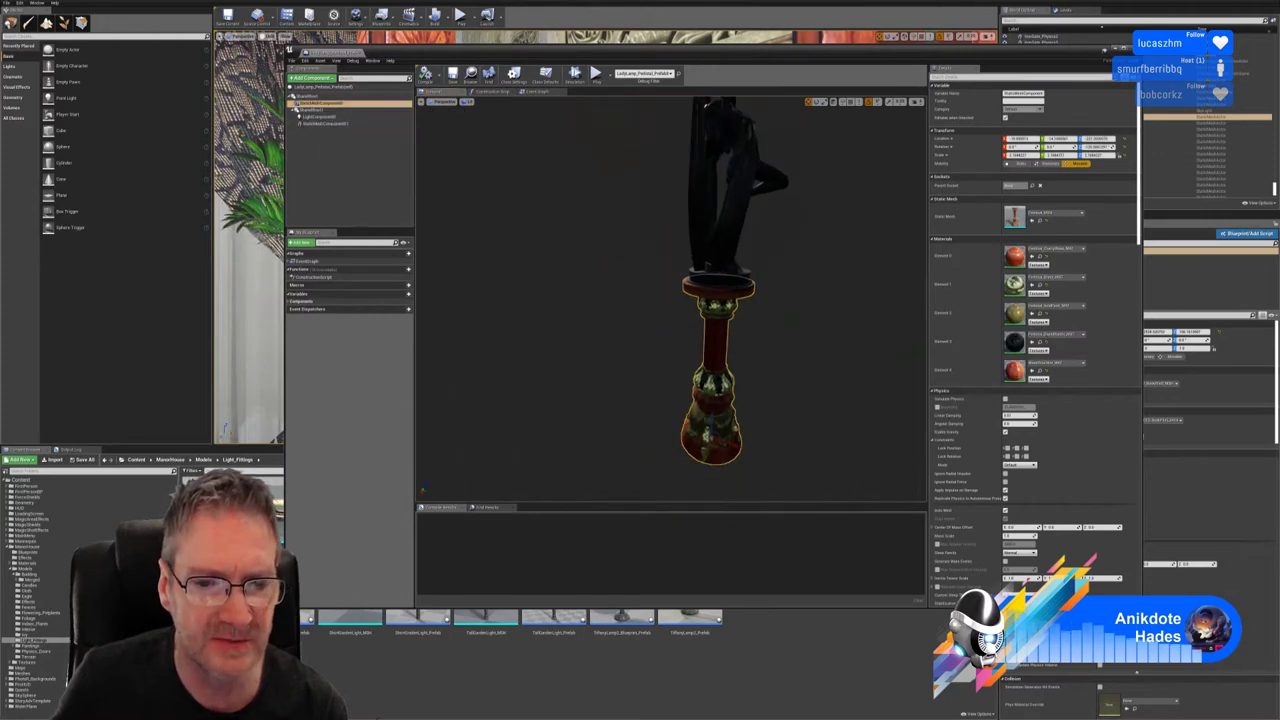
right_click_drag(671, 108, 671, 108)
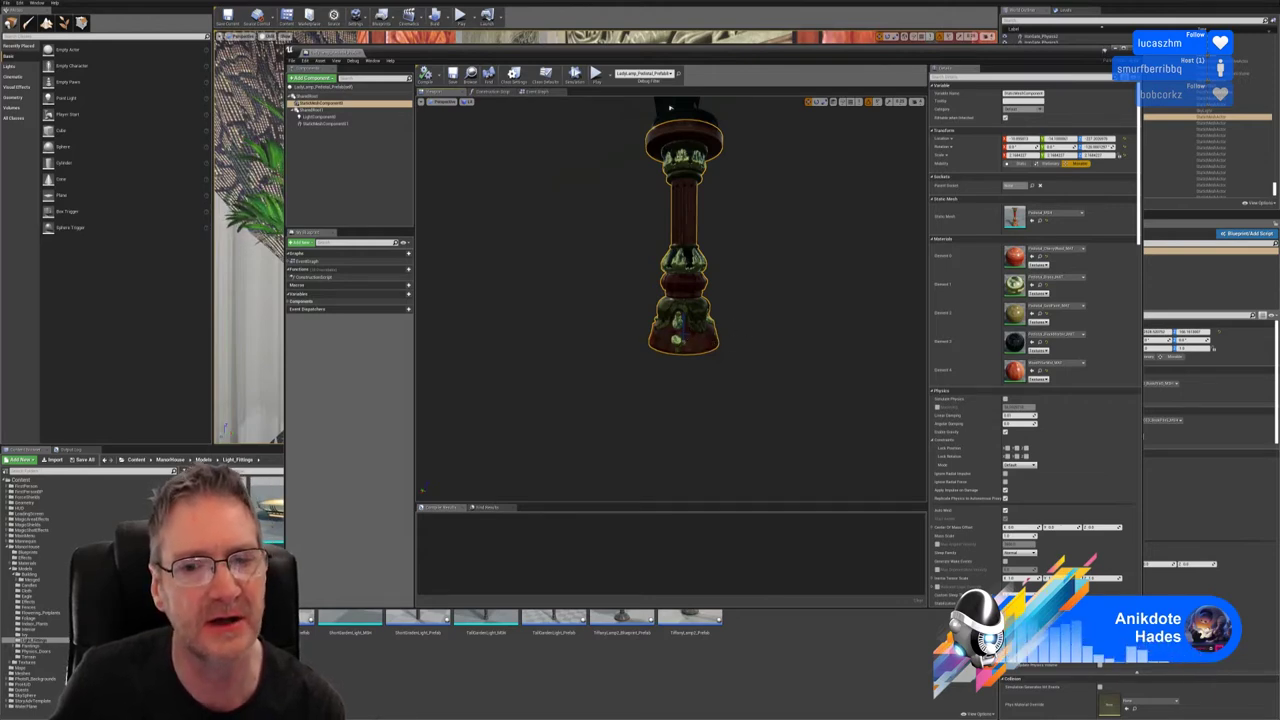
mouse_move(742, 214)
right_mouse_down()
mouse_move(751, 174)
mouse_move(755, 200)
right_mouse_up()
left_click(655, 331)
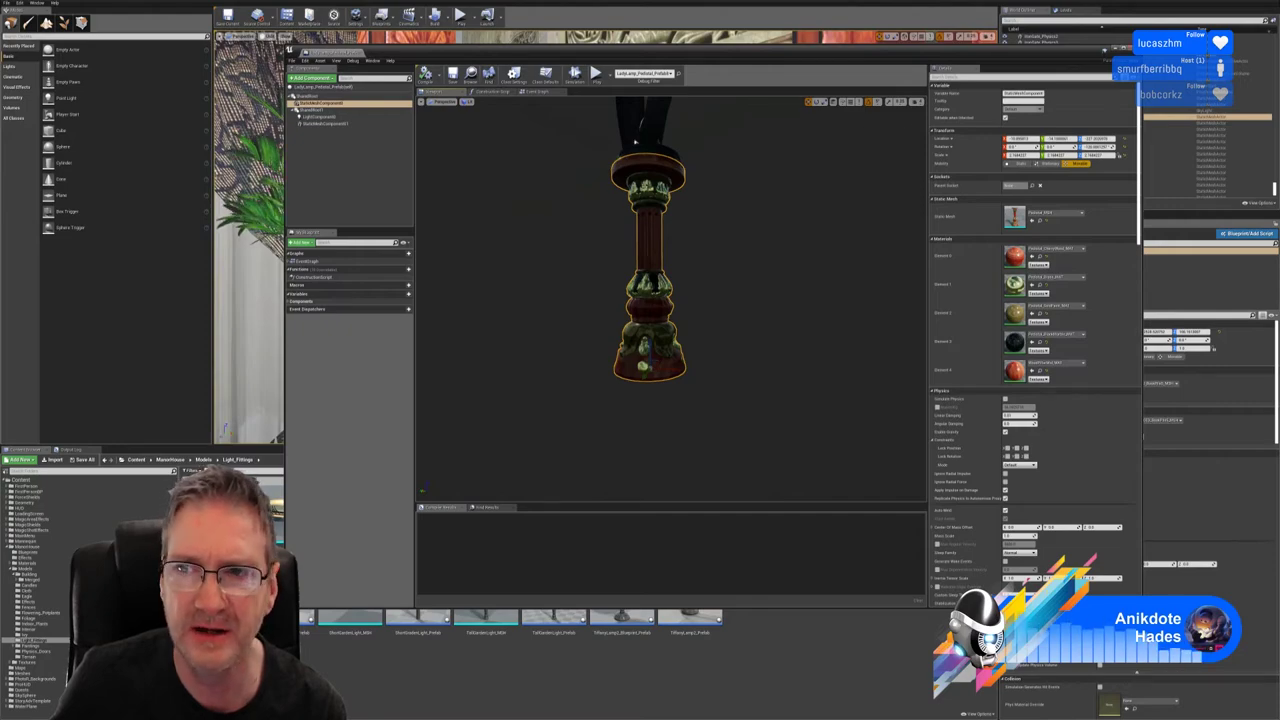
Step: Close the blueprint editor and place LadyLamp_Pedistal_Prefab in the level outdoors, near the paving and grass
left_click(1133, 48)
mouse_move(531, 430)
right_mouse_down()
mouse_move(450, 490)
mouse_move(590, 425)
mouse_move(650, 435)
mouse_move(630, 442)
mouse_move(610, 410)
mouse_move(620, 430)
mouse_move(540, 415)
mouse_move(550, 420)
right_mouse_up()
key("w")
key("w")
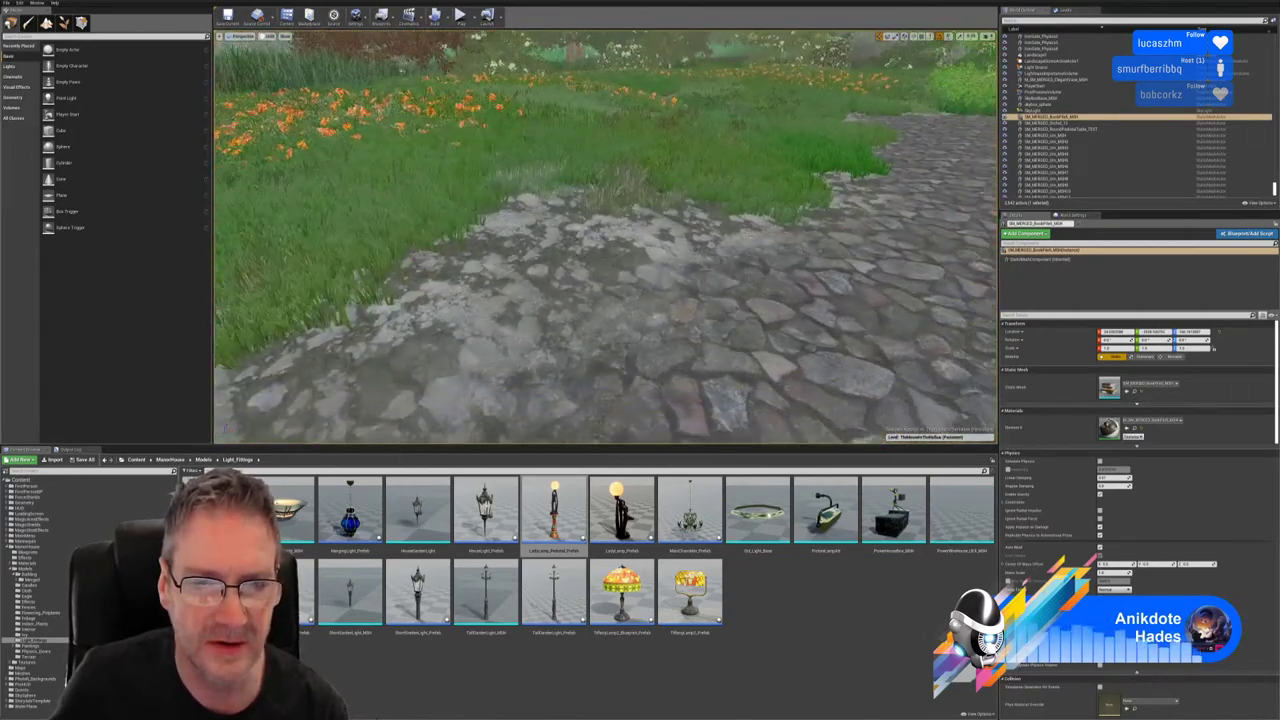
right_click_drag(605, 178, 600, 180)
left_click_drag(621, 512, 638, 68)
right_click_drag(728, 38, 728, 38)
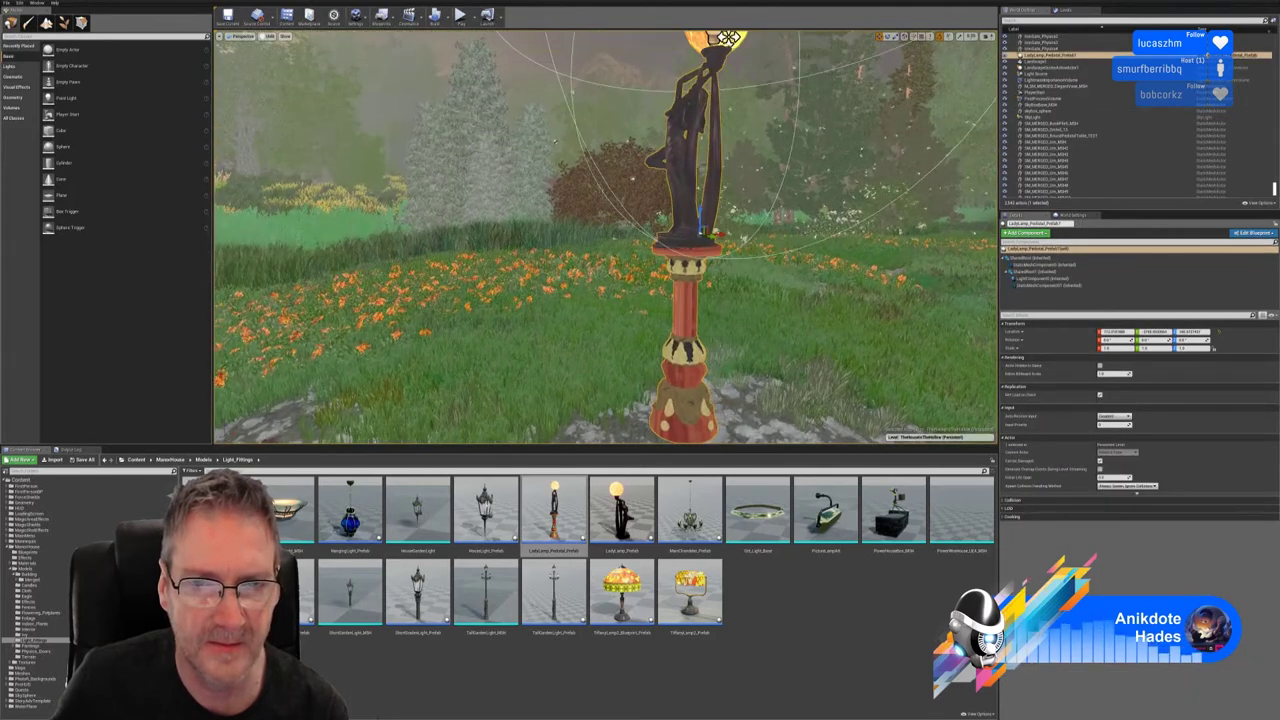
Step: Look through the placed pedestal lamp's actor options, including the selection, level and pivot commands
right_click_drag(729, 287, 741, 295)
right_click(676, 295)
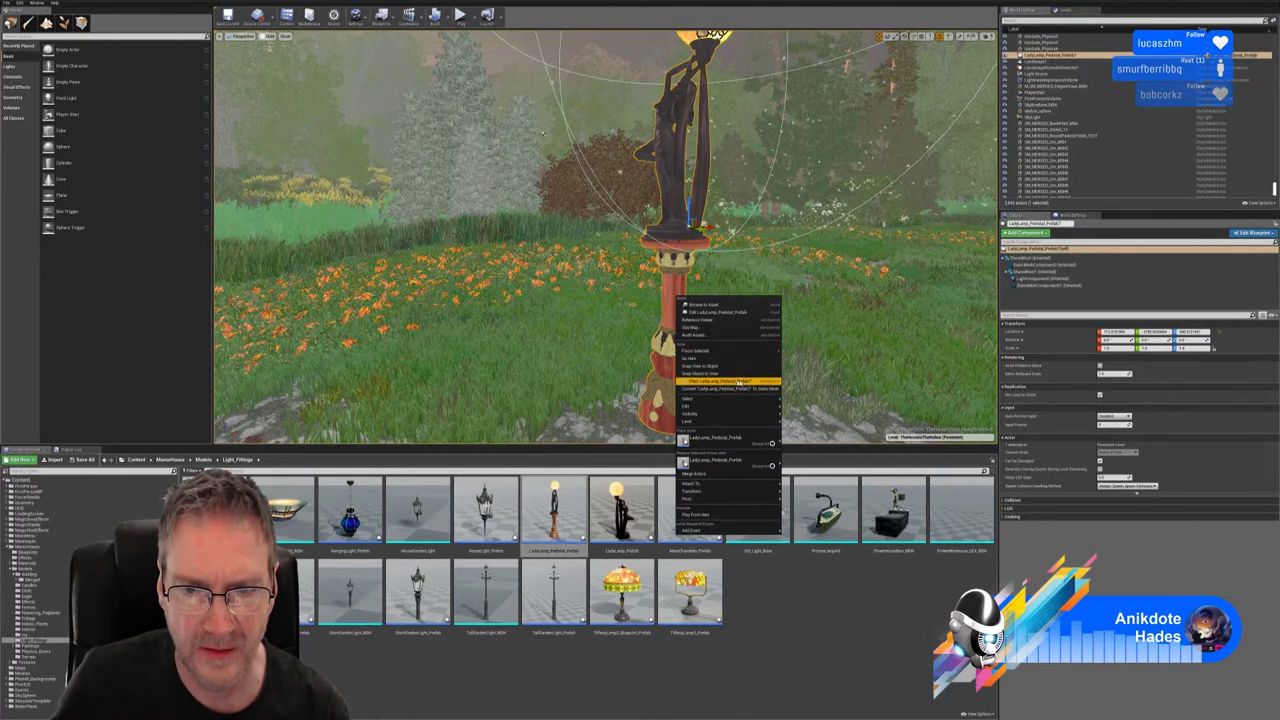
mouse_move(739, 406)
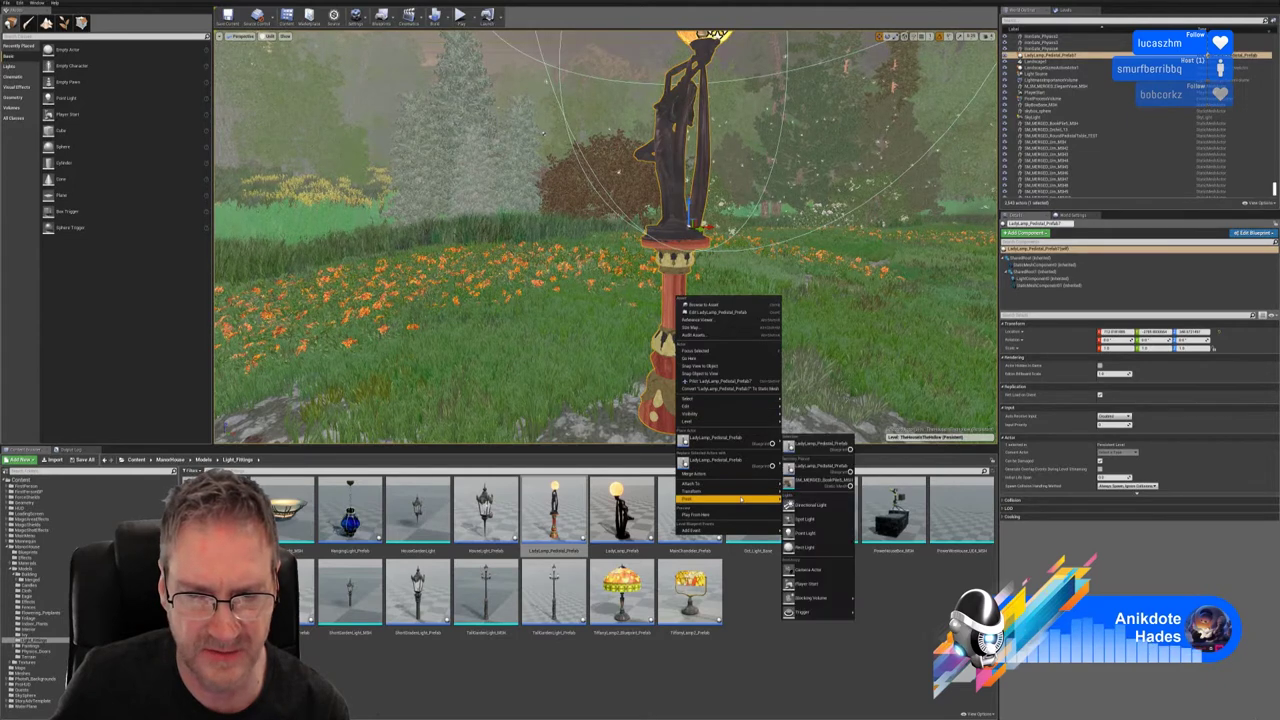
mouse_move(739, 499)
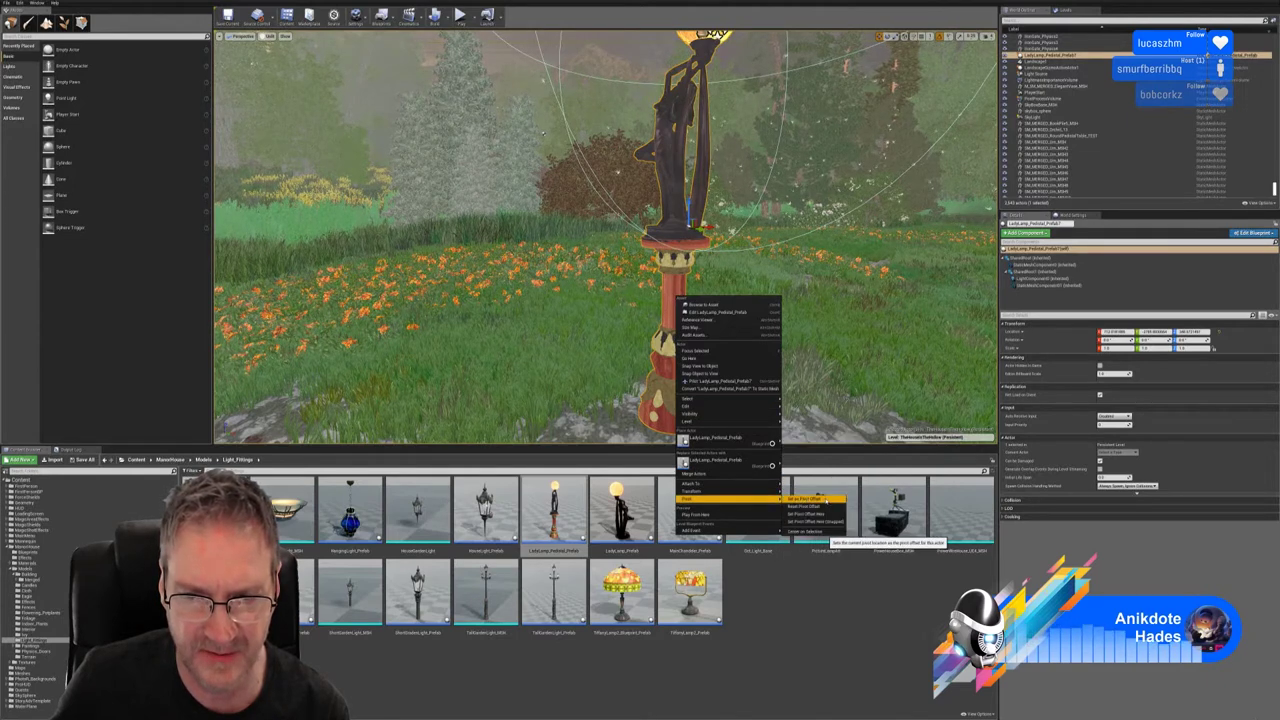
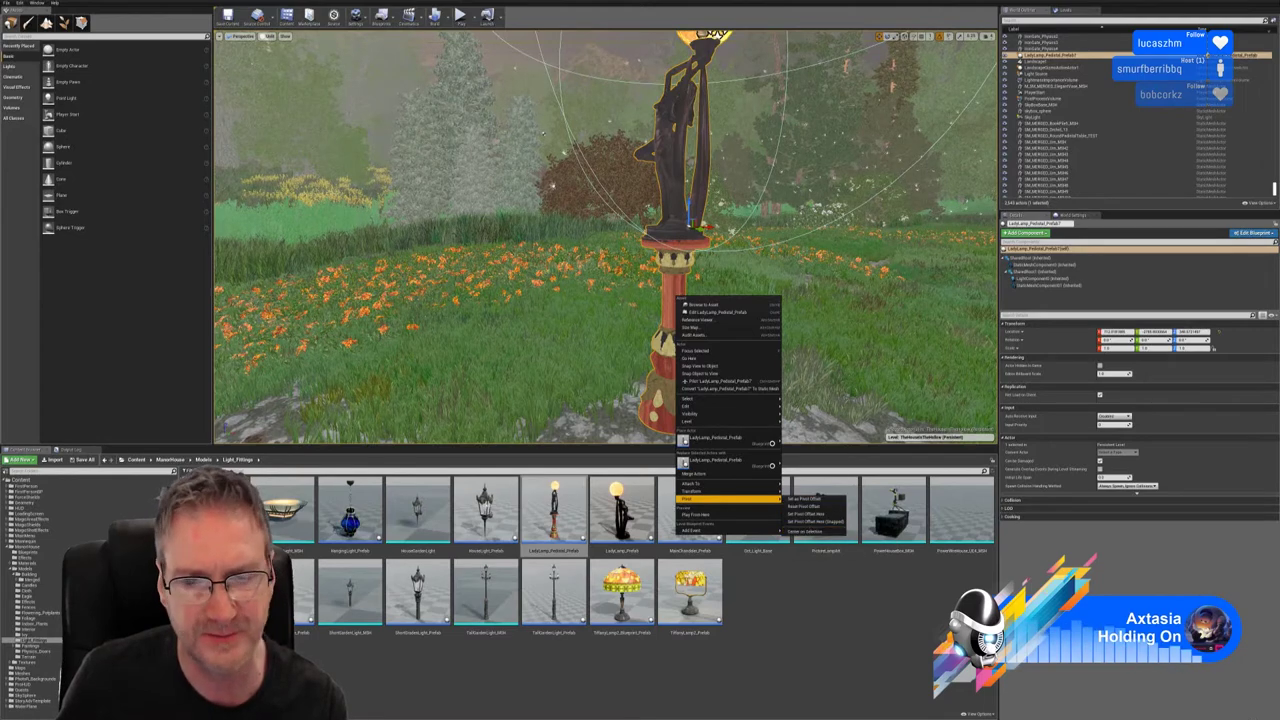
left_click(834, 445)
right_click_drag(765, 345, 785, 343)
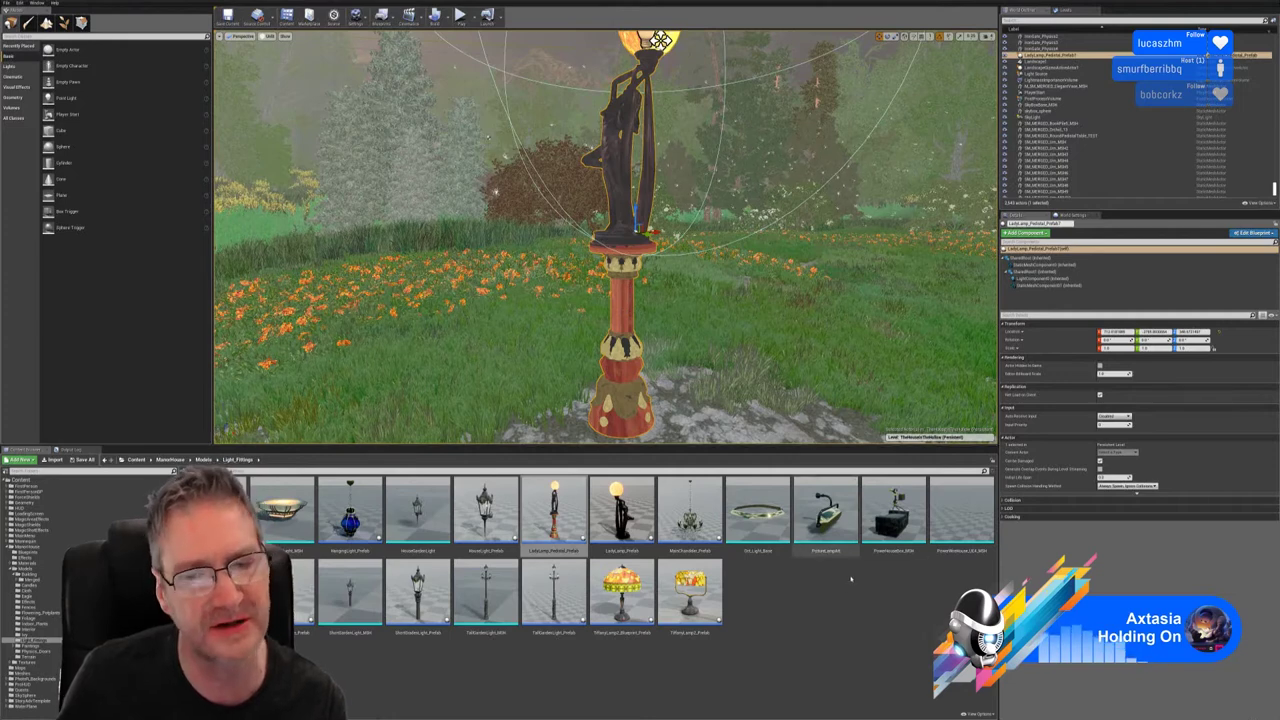
right_click(625, 379)
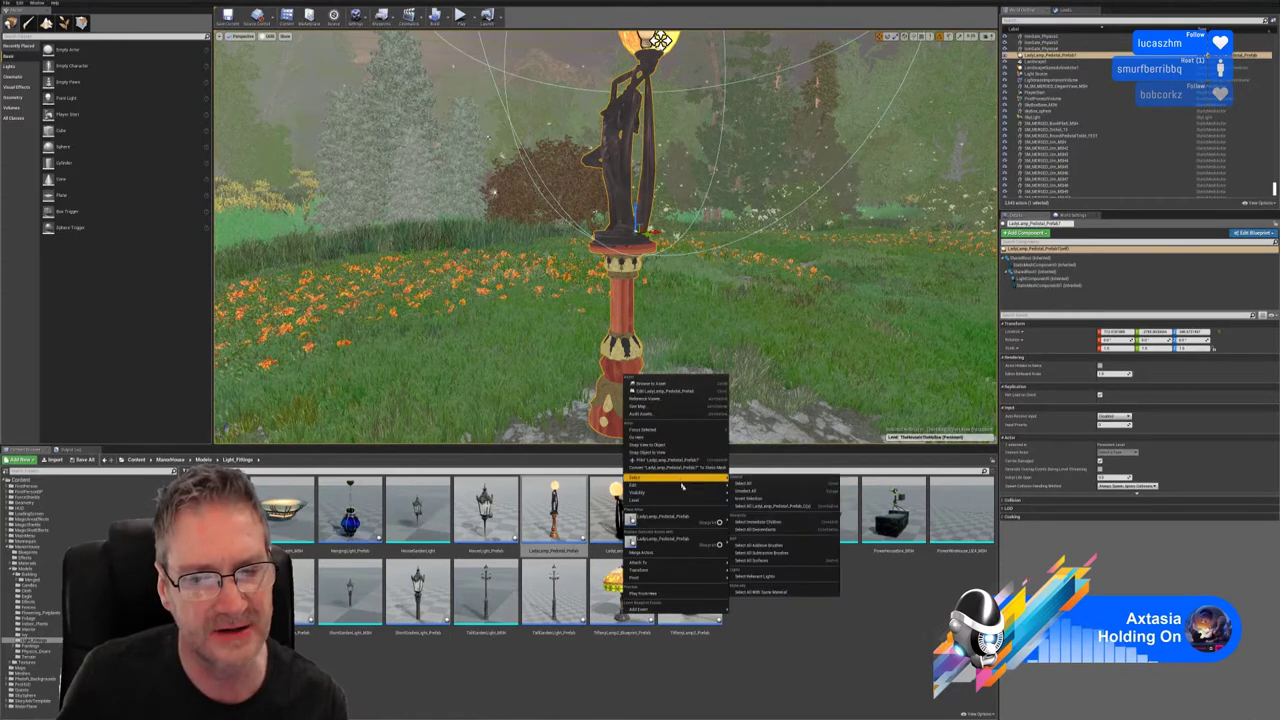
mouse_move(705, 578)
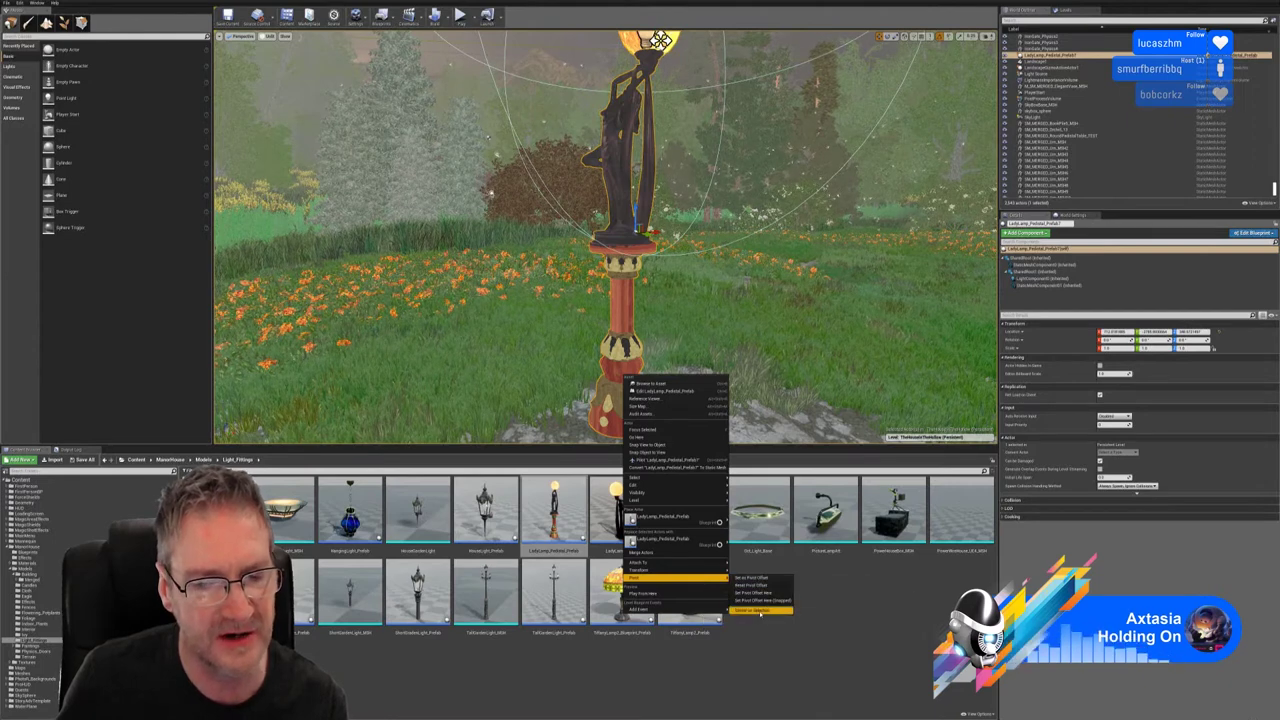
mouse_move(700, 500)
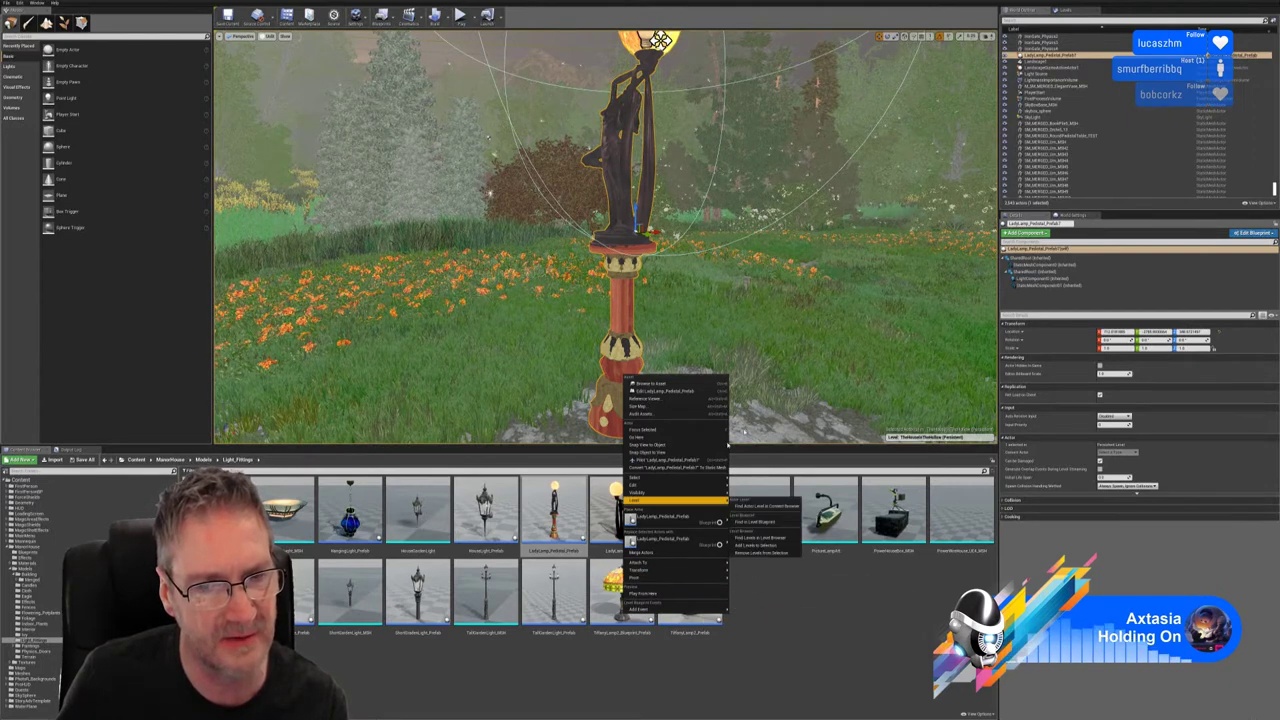
key("Escape")
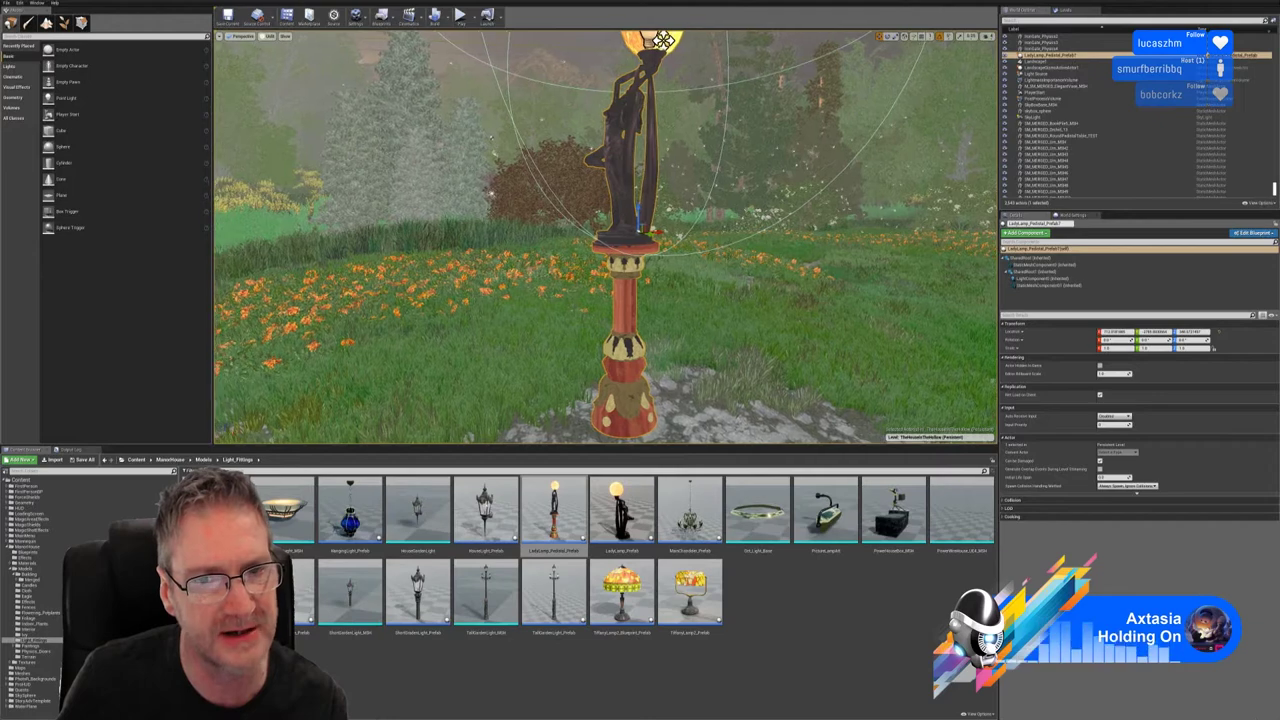
right_click(621, 257)
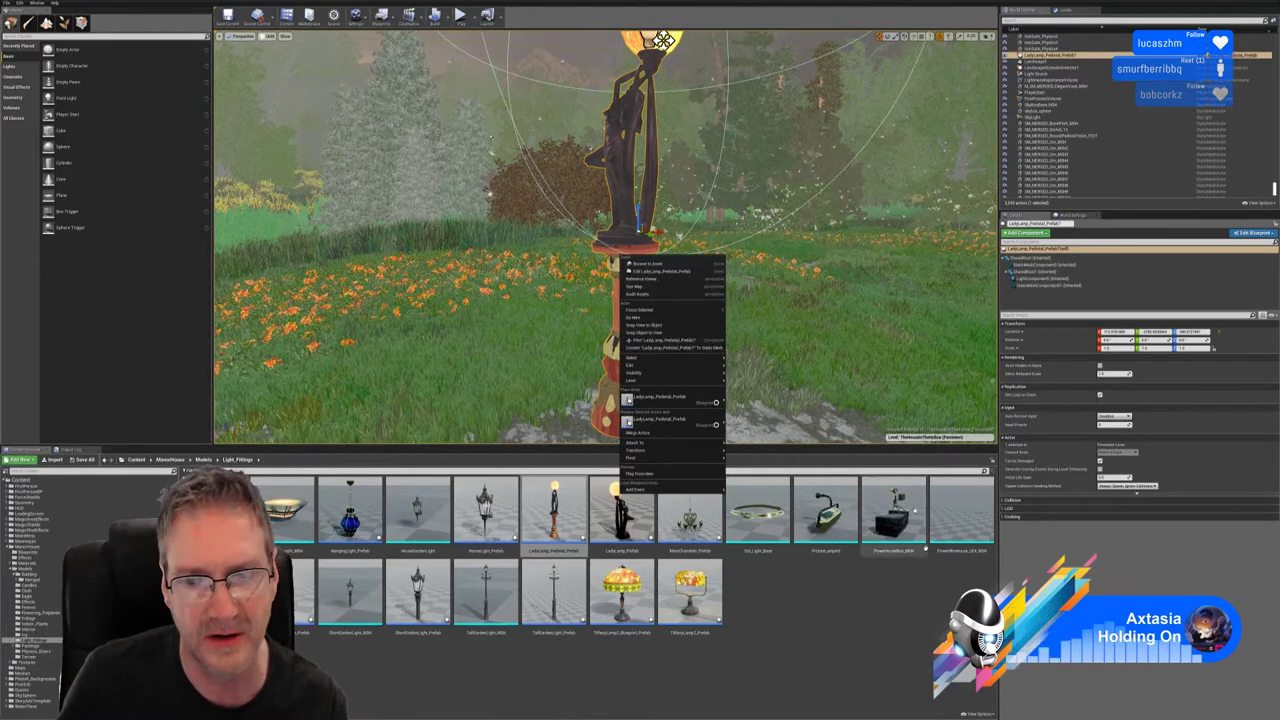
left_click(913, 638)
Step: Delete the pedestal lamp from the level and return to a close view of the two book piles on the paving
right_click_drag(739, 288, 790, 348)
key("Delete")
key("w")
key("w")
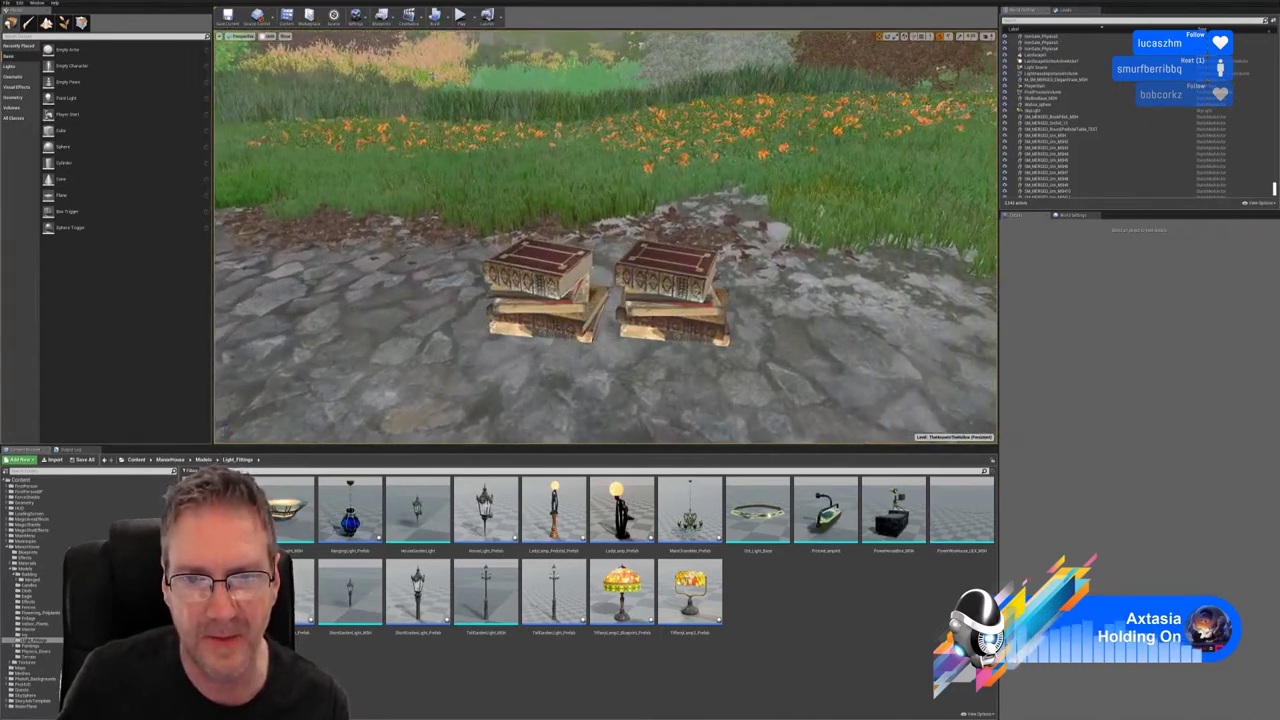
right_click_drag(642, 250, 634, 256)
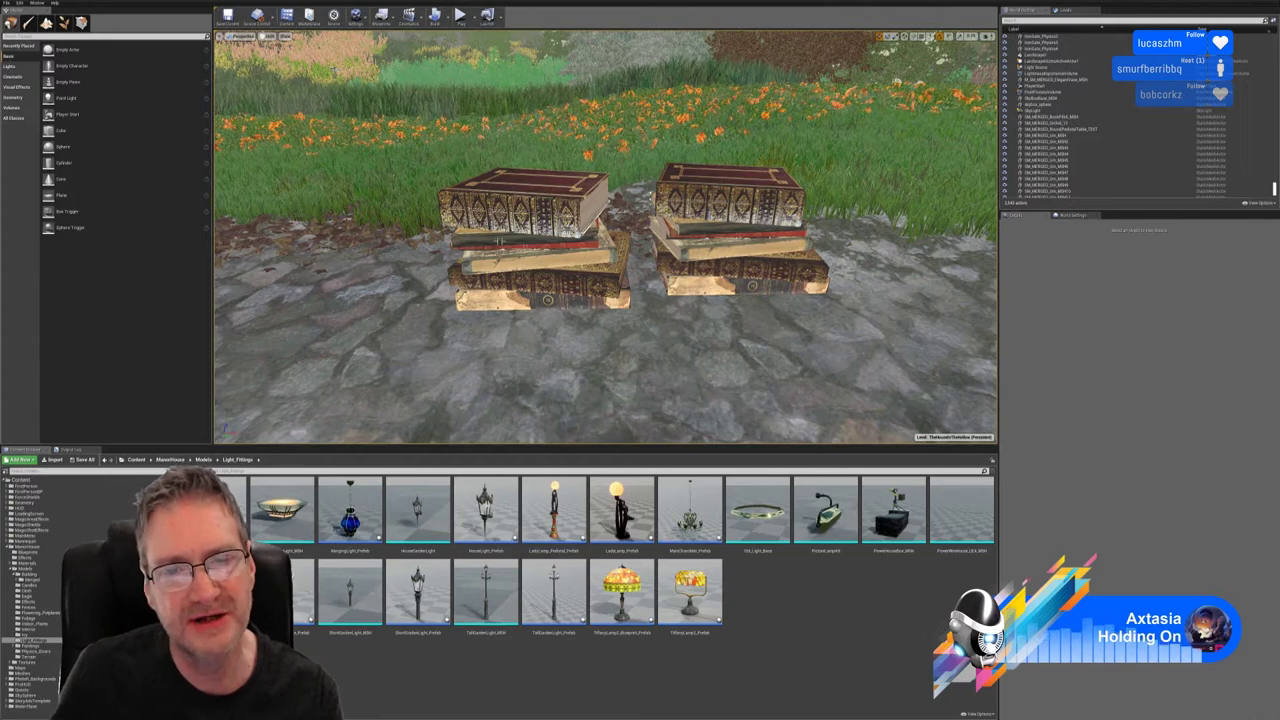
Step: Open the static meshes of the original book pile and the merged SM_MERGED_BookPile5_MSH for comparison
left_click(546, 250)
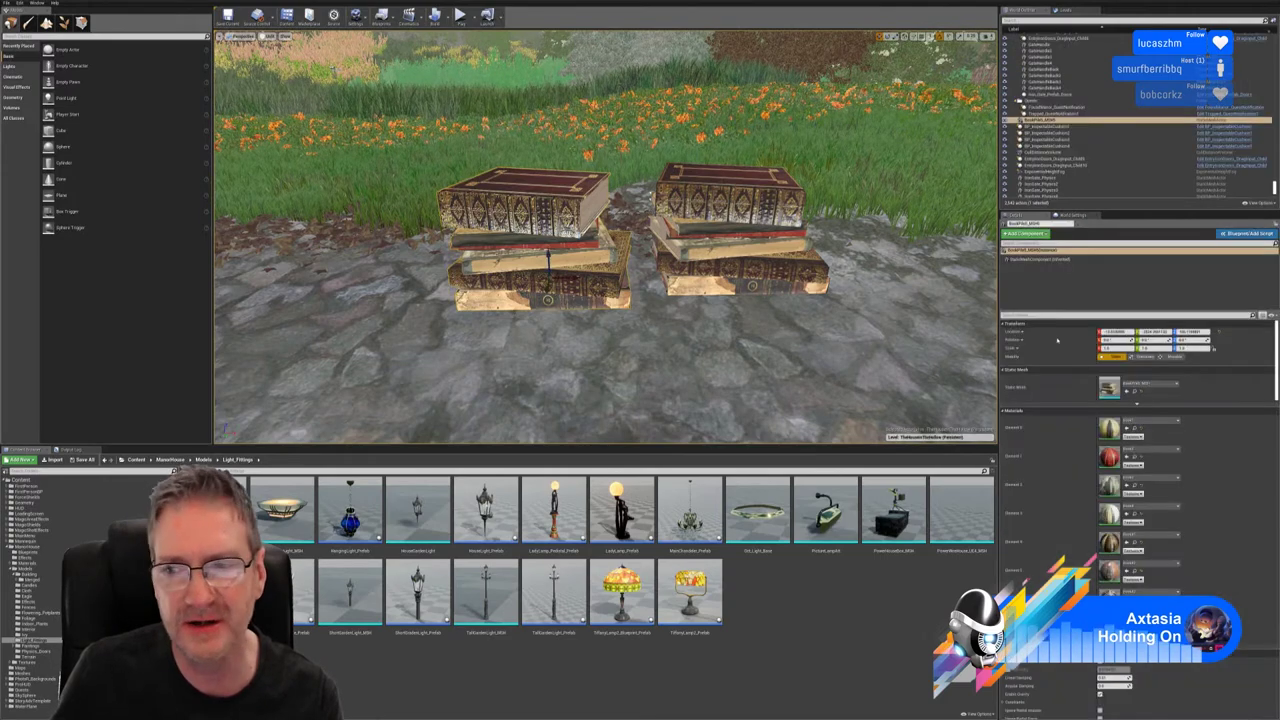
double_click(1109, 389)
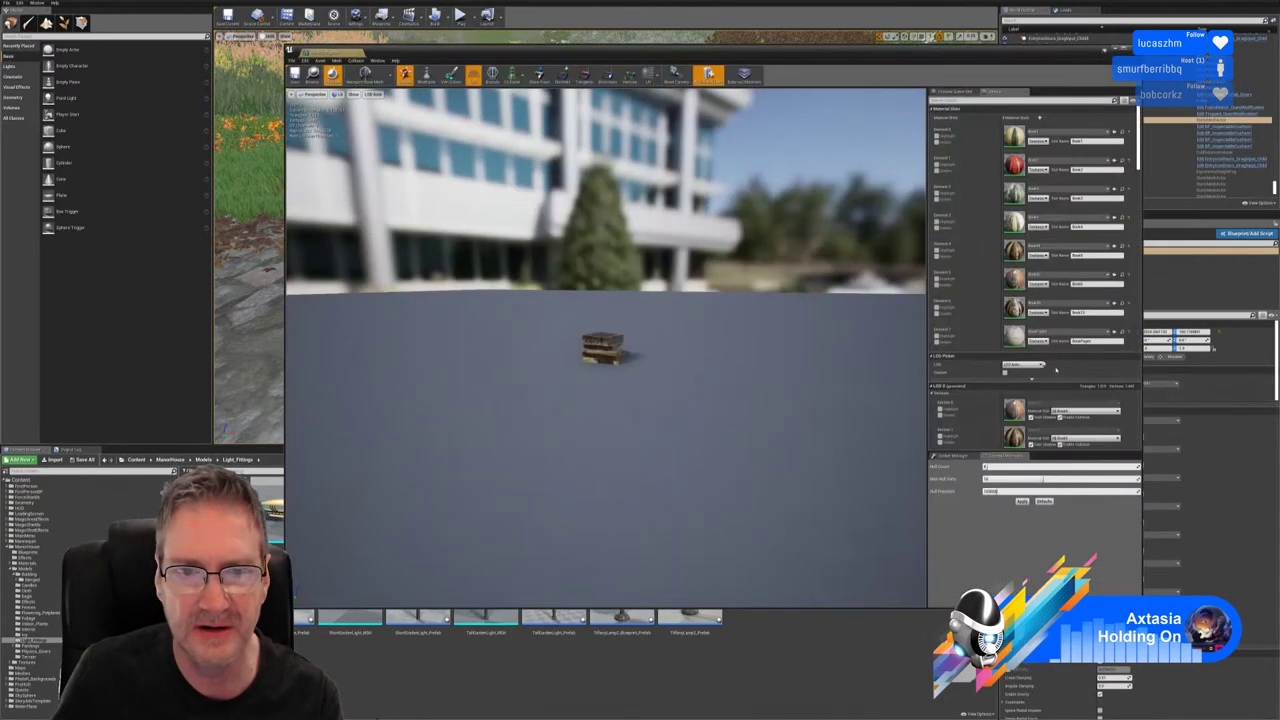
left_click(1126, 50)
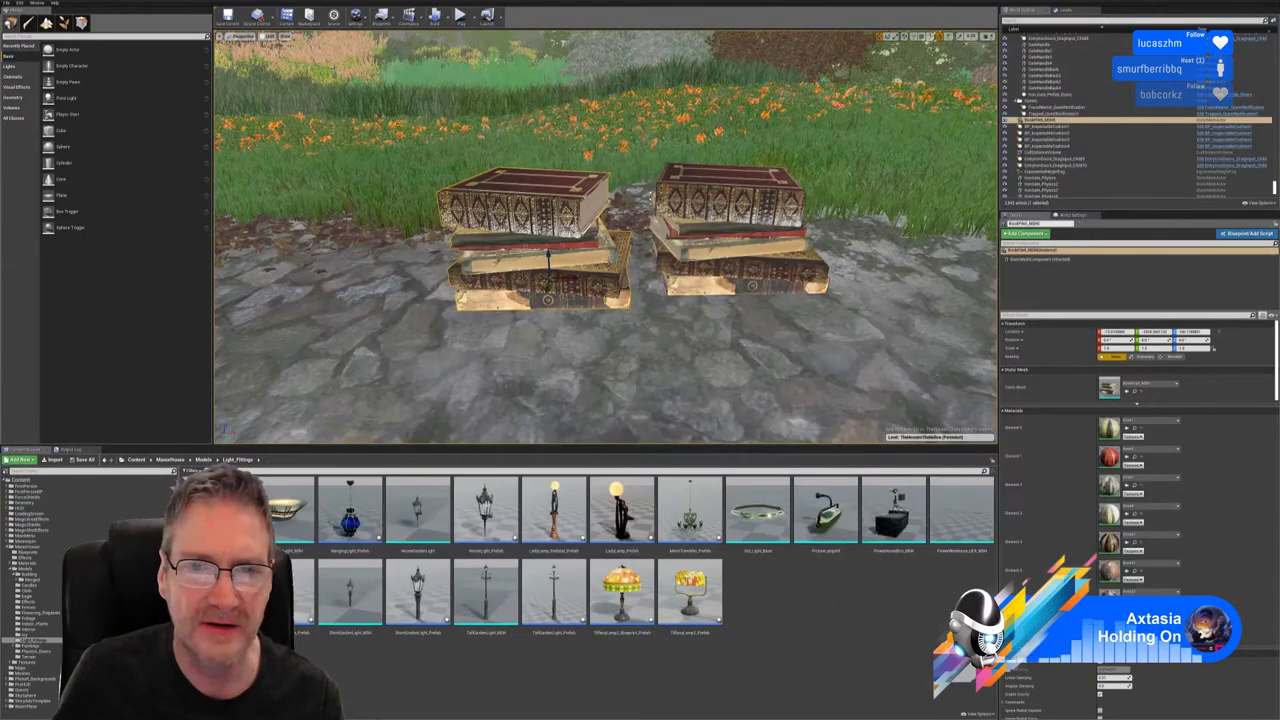
left_click(735, 245)
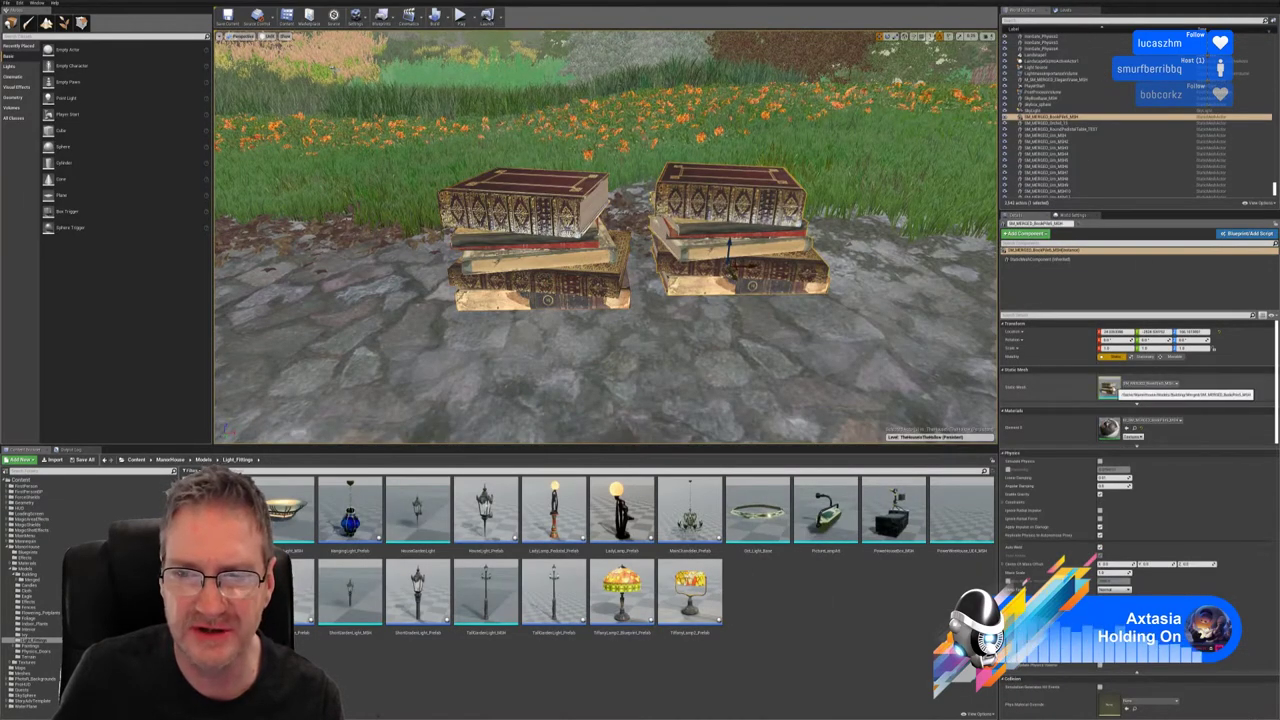
double_click(1109, 389)
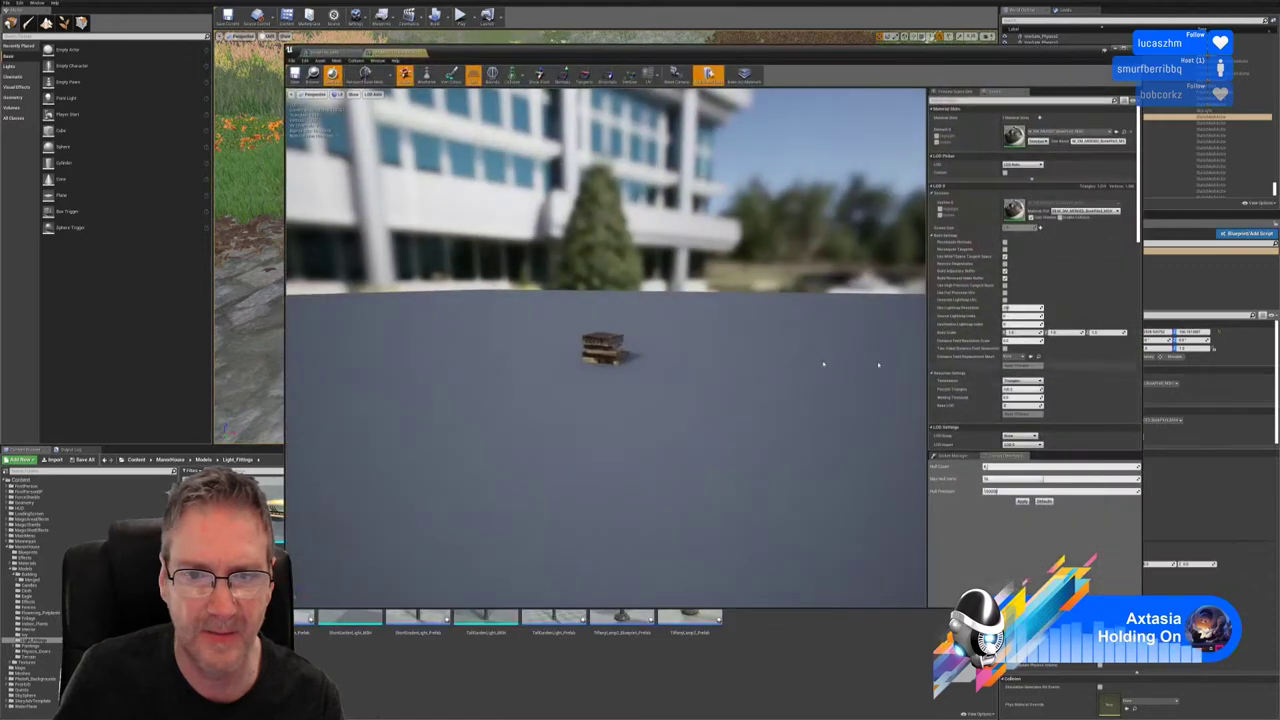
Step: Compare the original and merged book pile meshes with their material slots, and review the Merge Actors mesh and material settings
right_click_drag(720, 360, 690, 370)
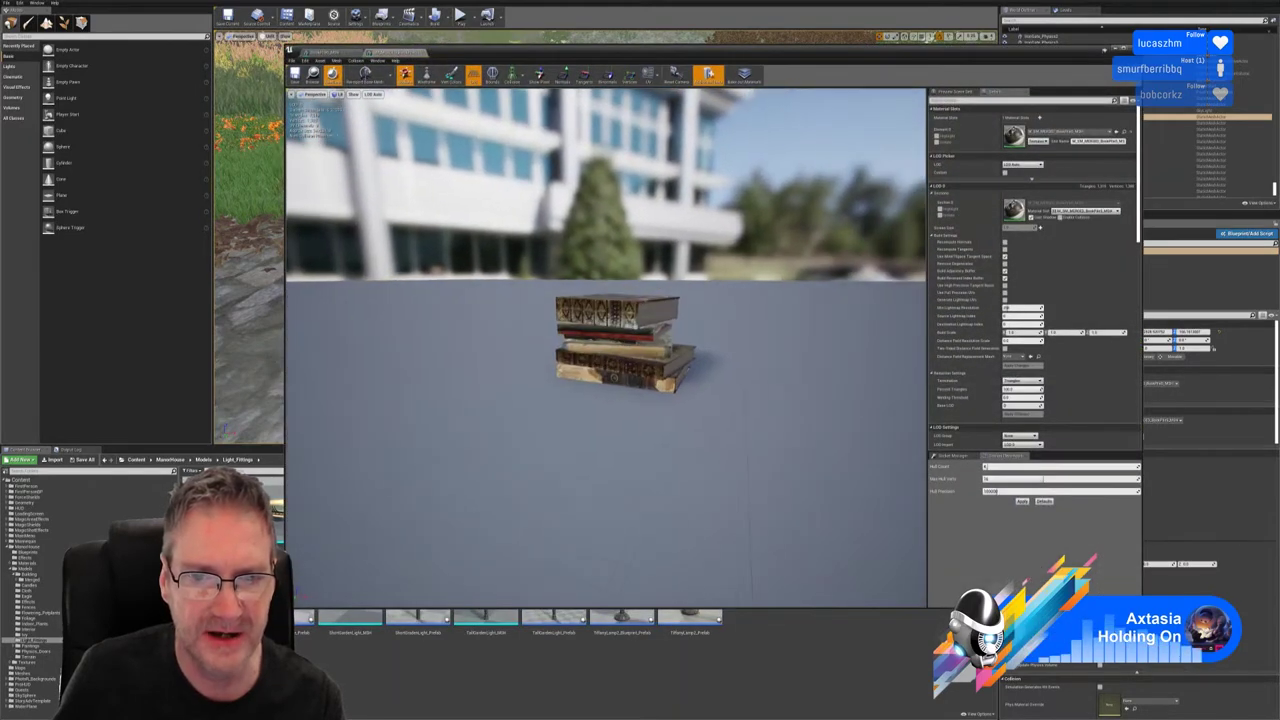
mouse_move(345, 138)
right_mouse_down()
mouse_move(321, 153)
mouse_move(328, 145)
right_mouse_up()
left_click(332, 52)
left_click_drag(328, 145, 348, 108)
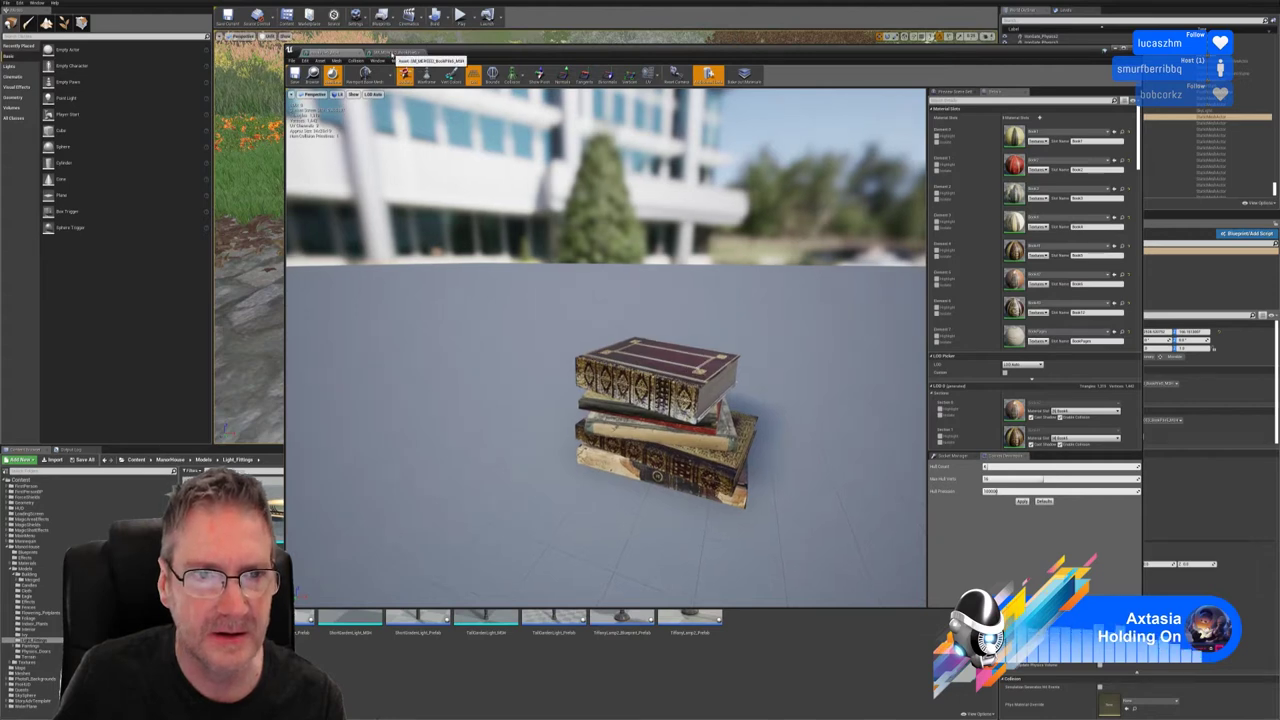
left_click(392, 52)
right_click_drag(560, 300, 572, 309)
left_click(392, 52)
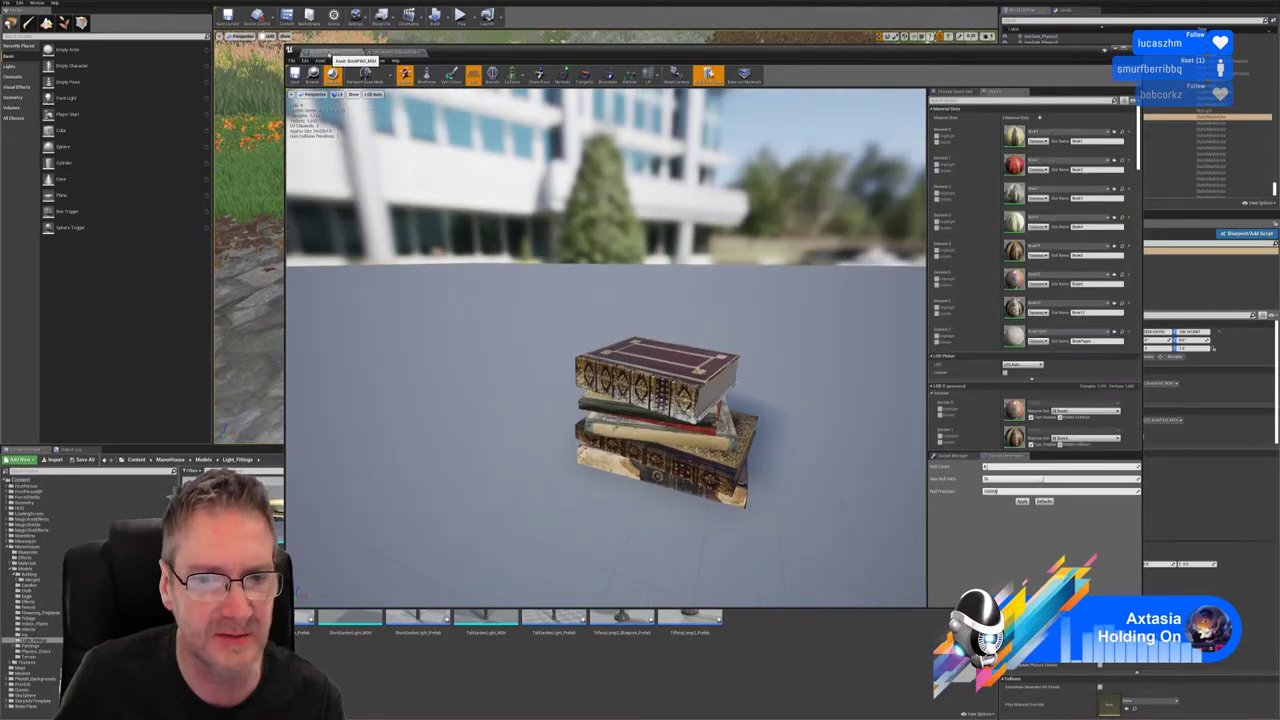
left_click(397, 55)
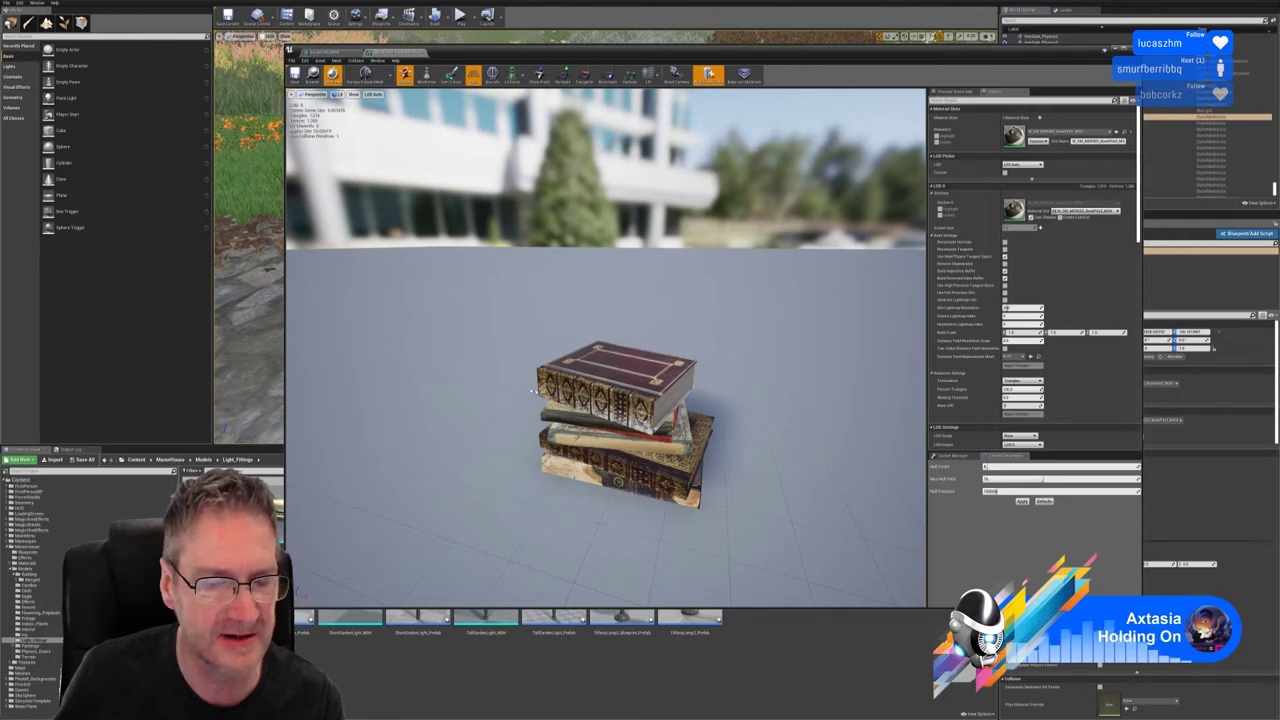
left_click(335, 52)
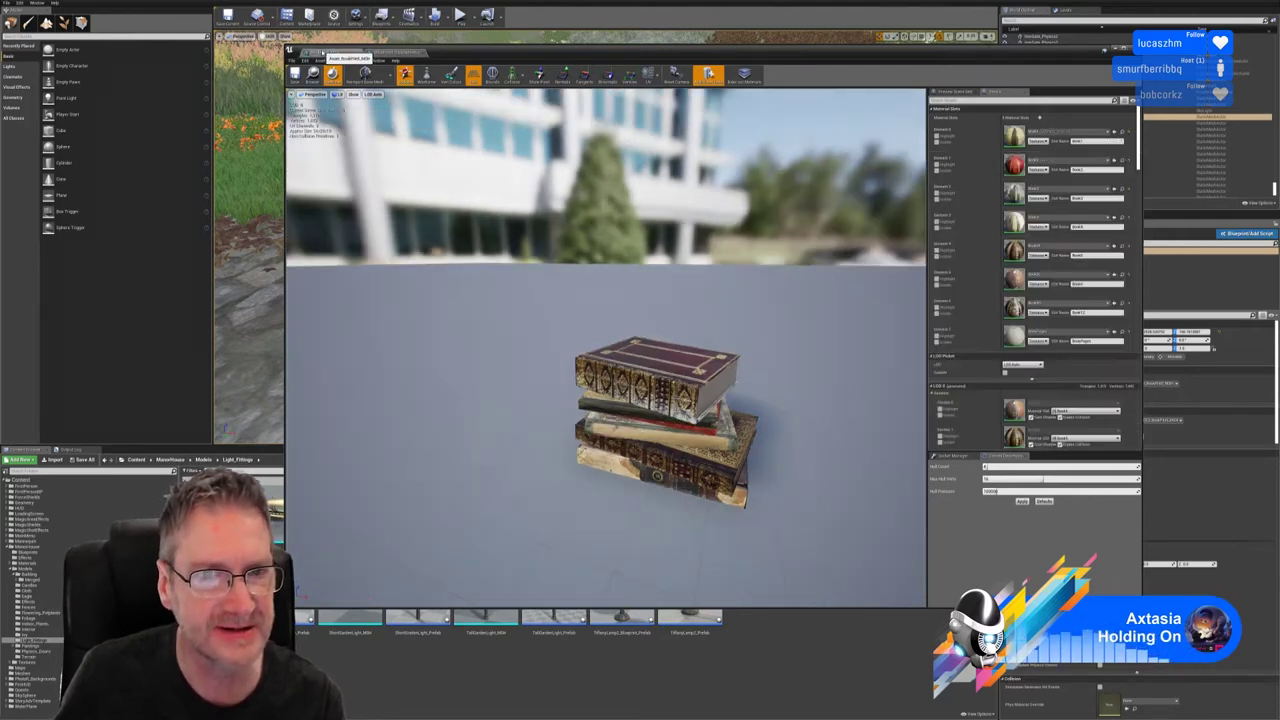
left_click(398, 53)
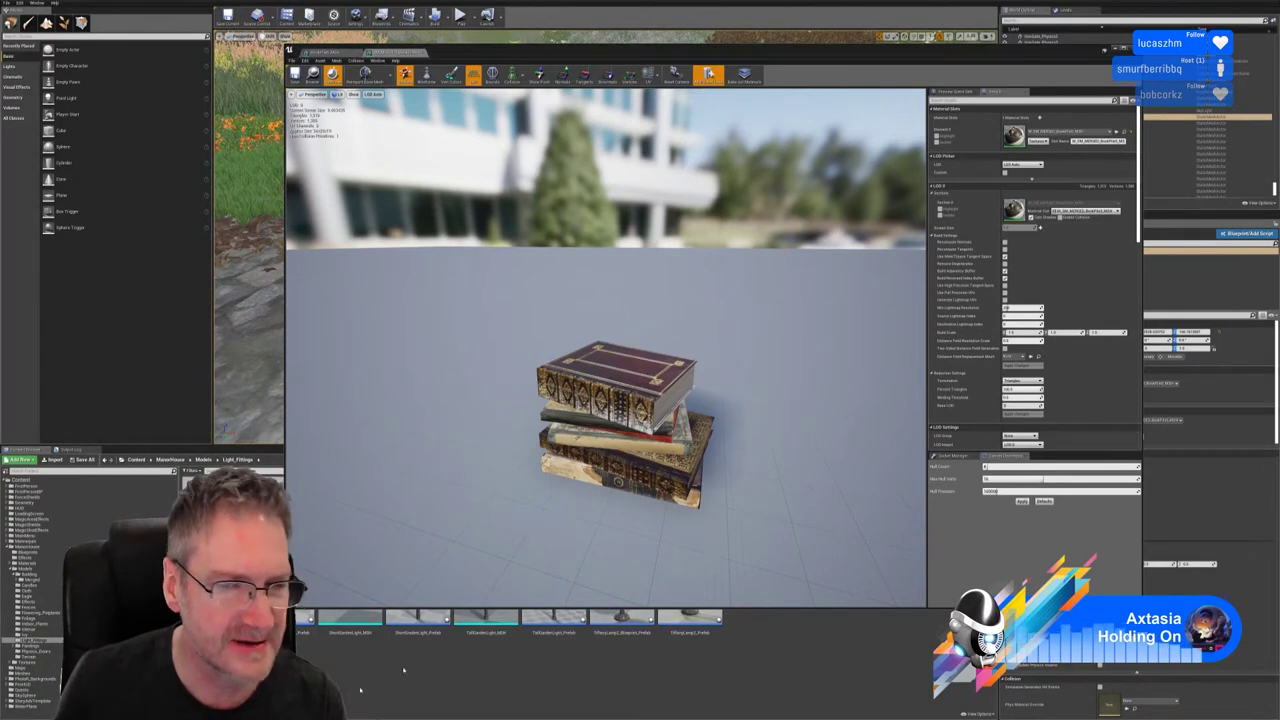
left_click(403, 671)
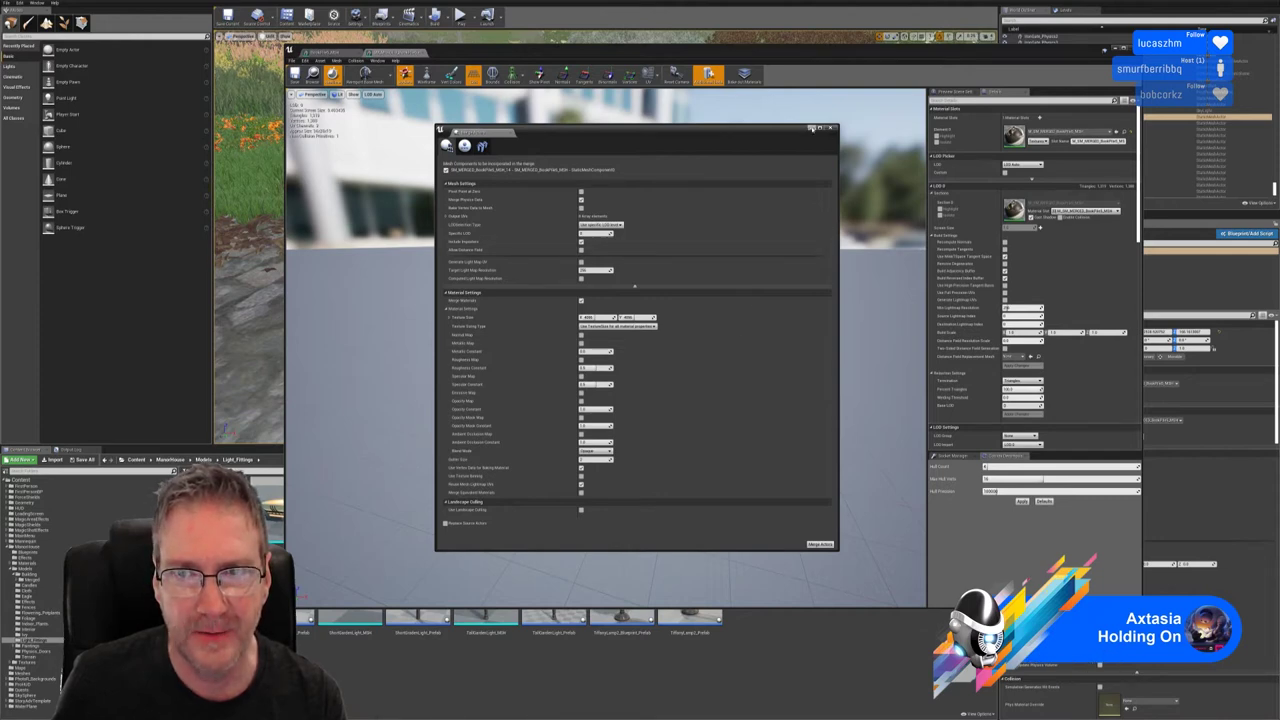
left_click(829, 128)
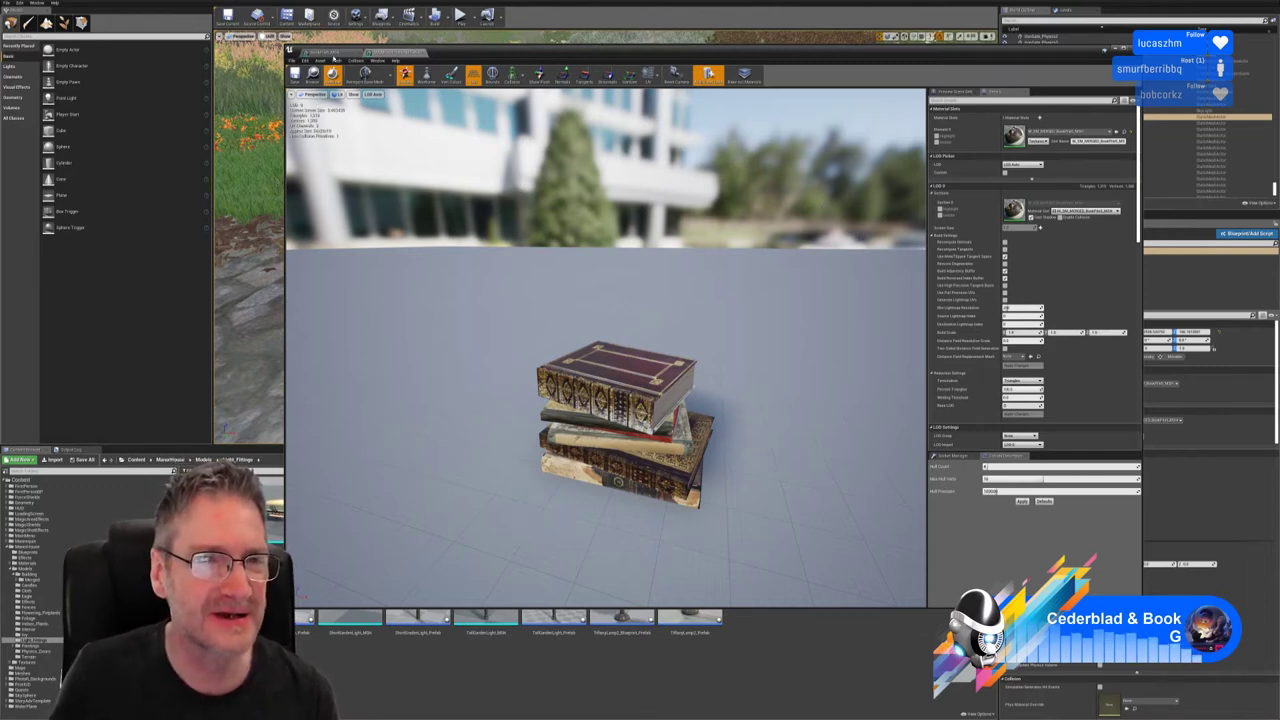
Step: Examine the size map of the original BookPile5_MSH by disk size and by memory size
left_click(326, 52)
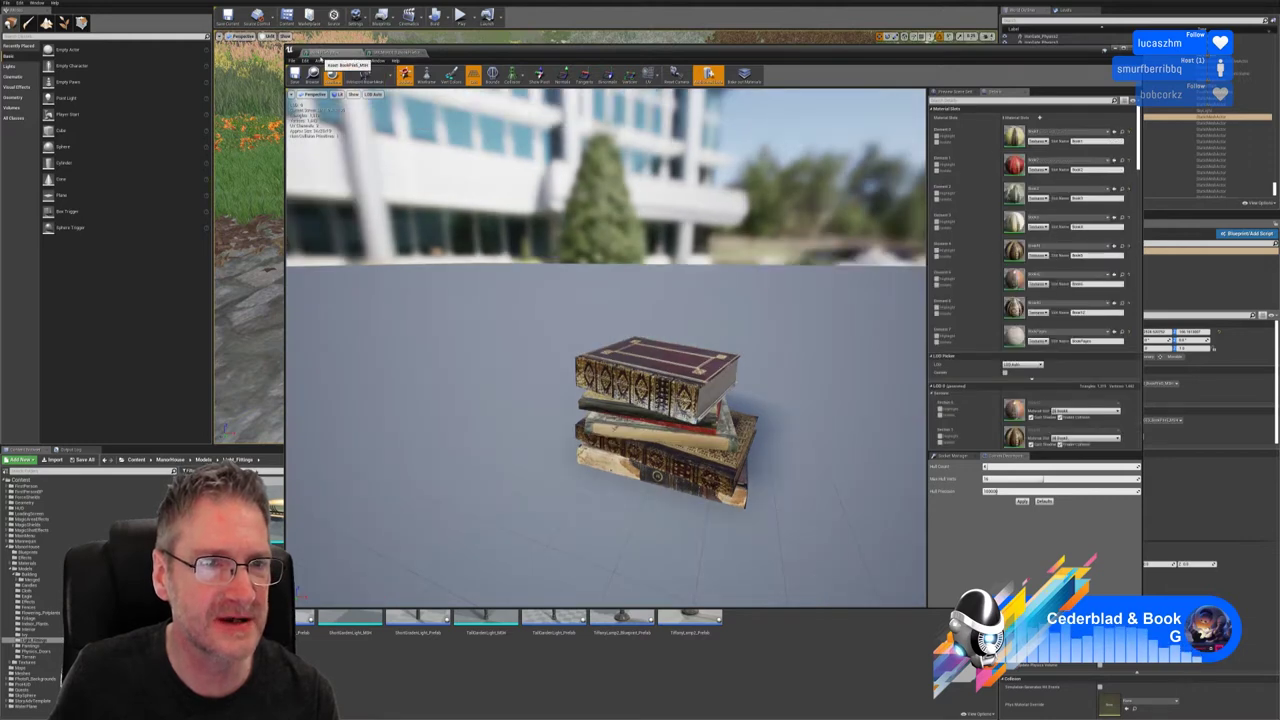
left_click(321, 60)
left_click(337, 89)
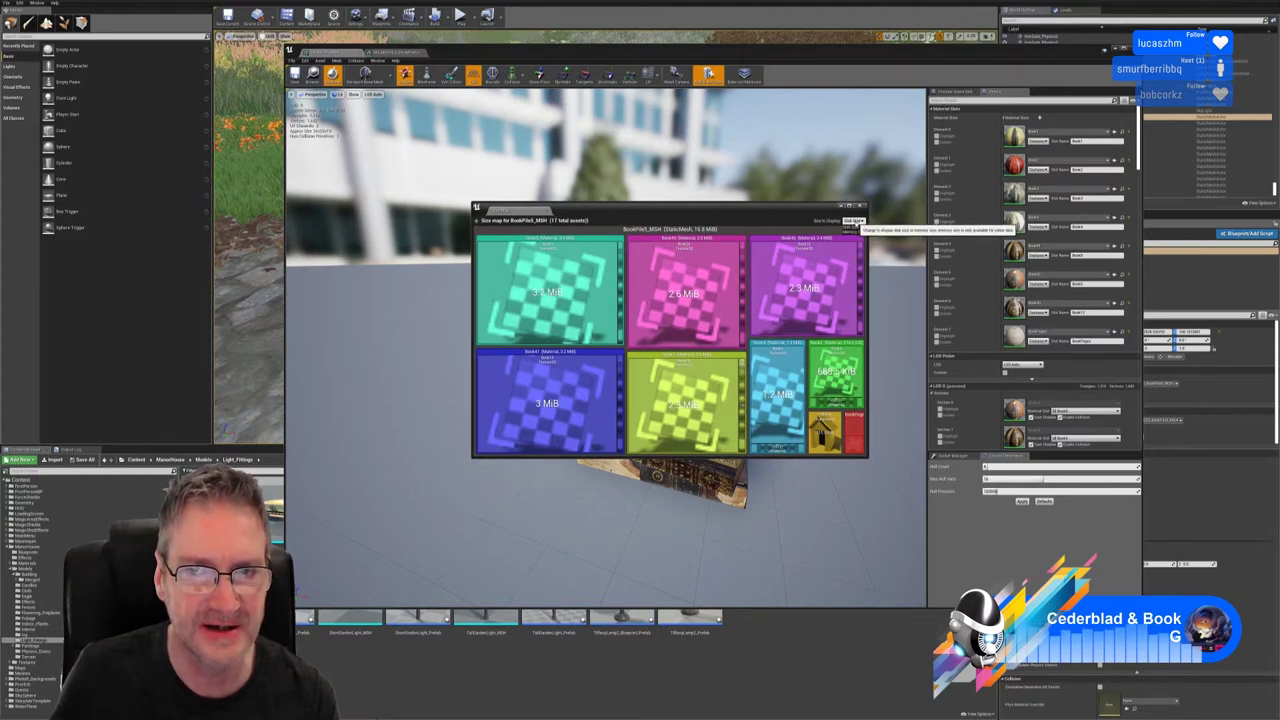
left_click(853, 220)
left_click(853, 246)
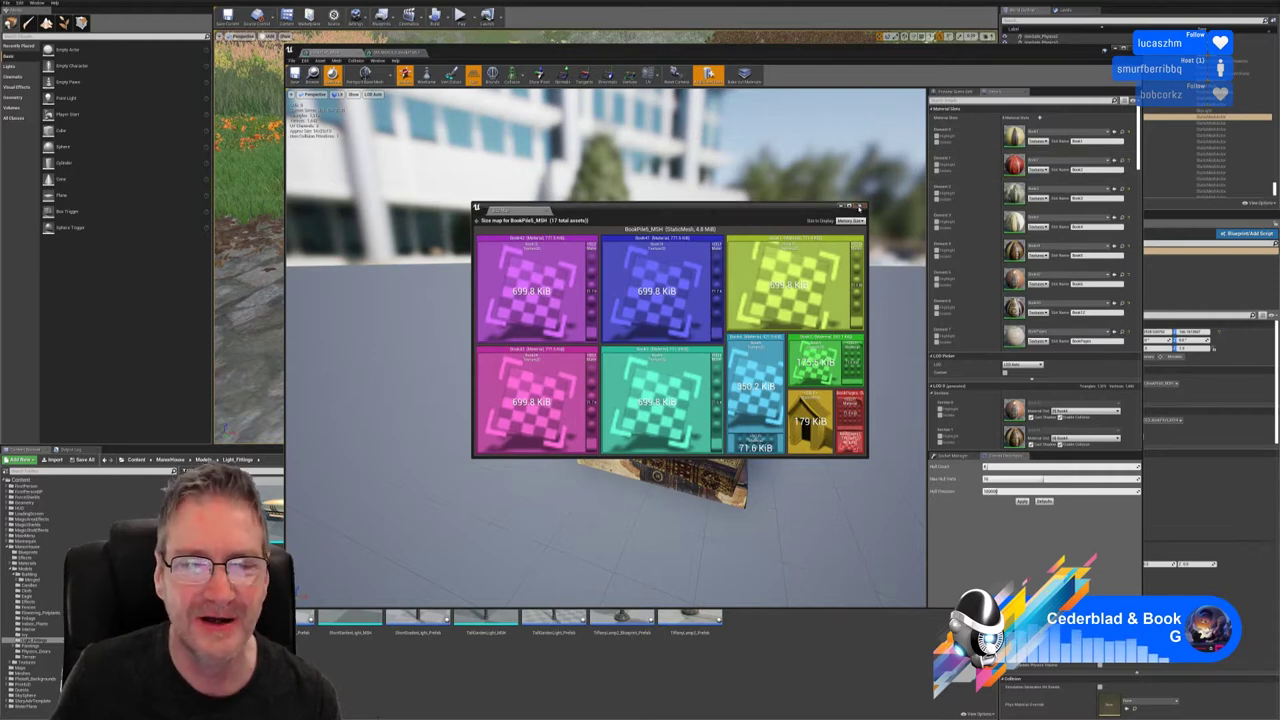
left_click(860, 207)
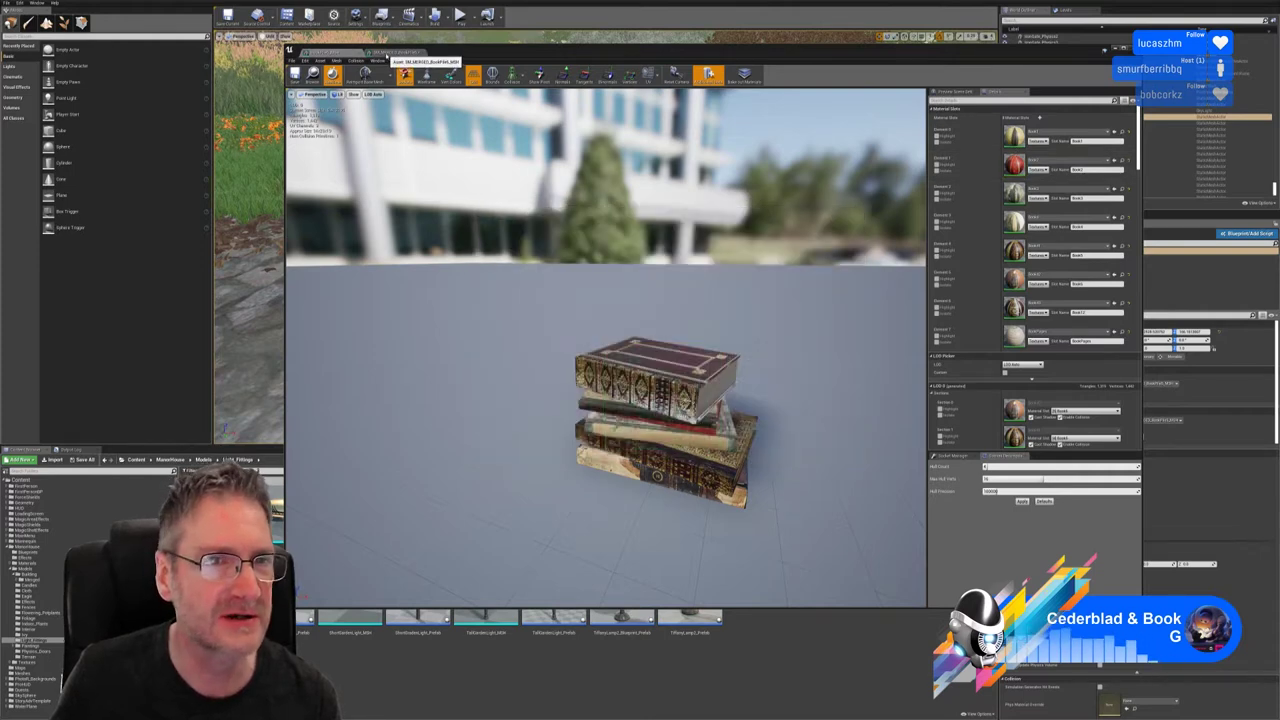
Step: Check the size map of SM_MERGED_BookPile5_MSH and return to the level
left_click(400, 52)
left_click(320, 60)
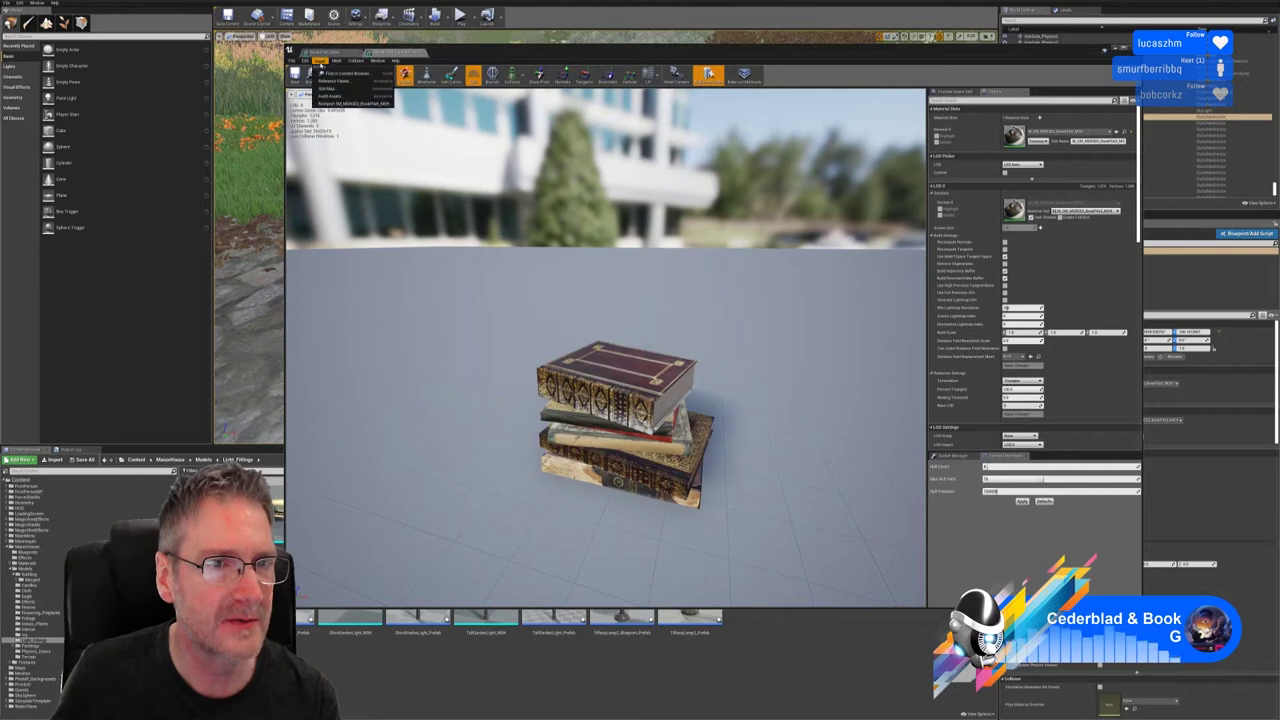
left_click(334, 90)
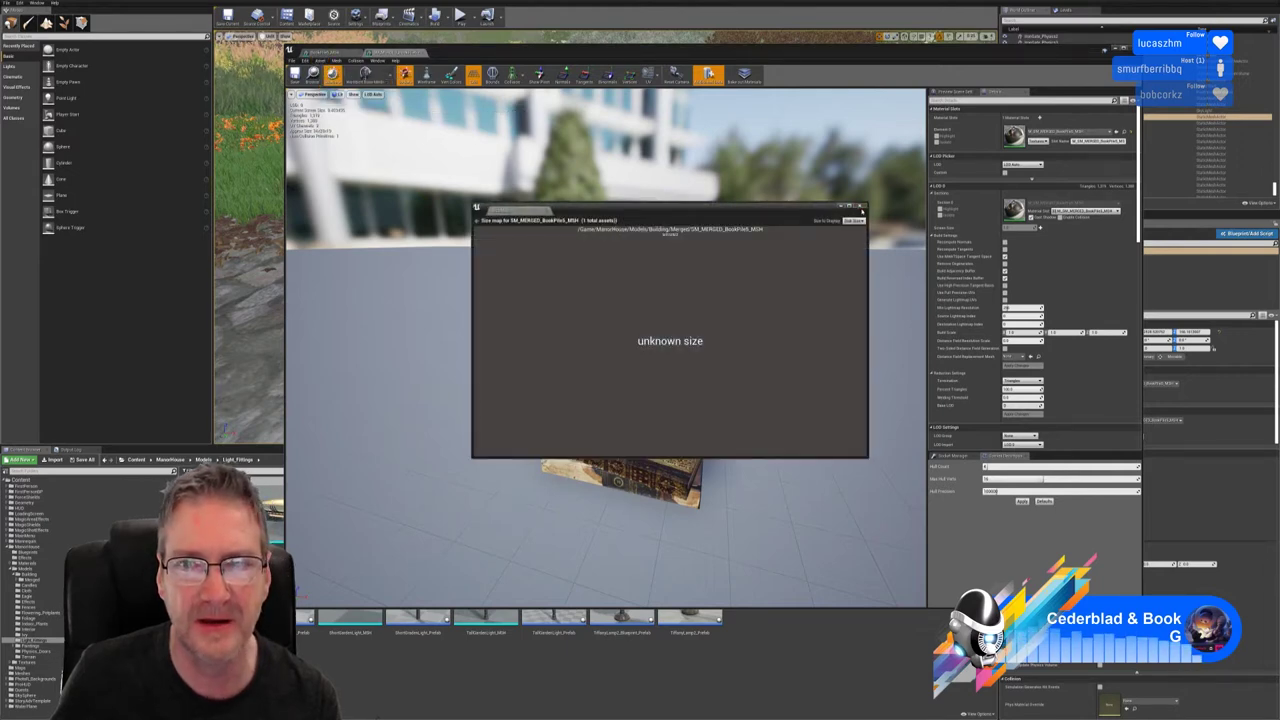
left_click(862, 207)
left_click(1116, 50)
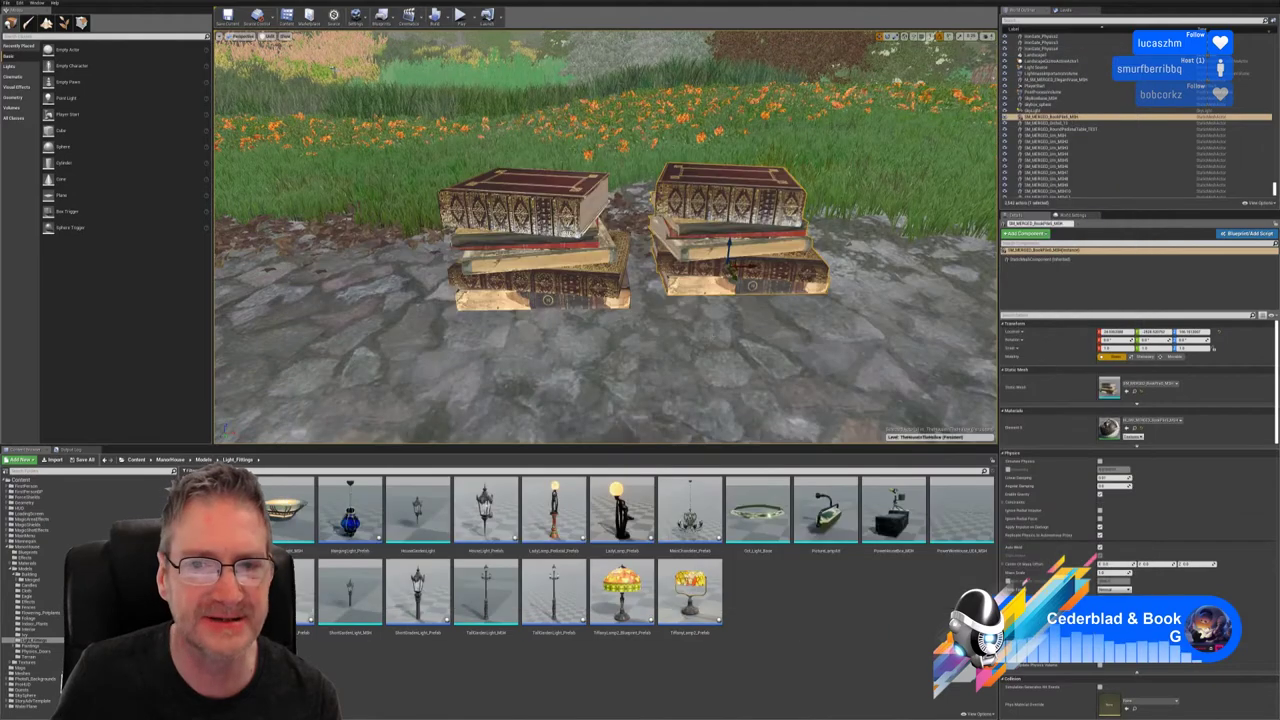
Step: Deselect the merged book pile and save all modified levels and assets
key("Escape")
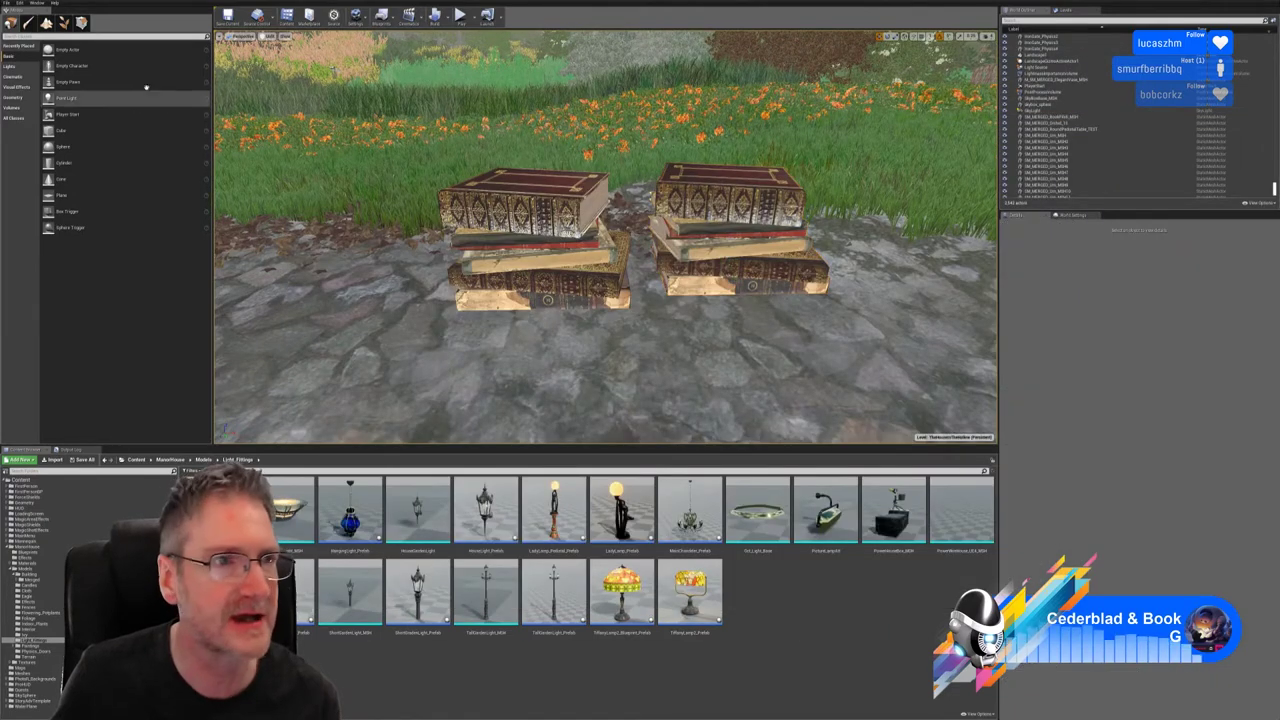
left_click(6, 3)
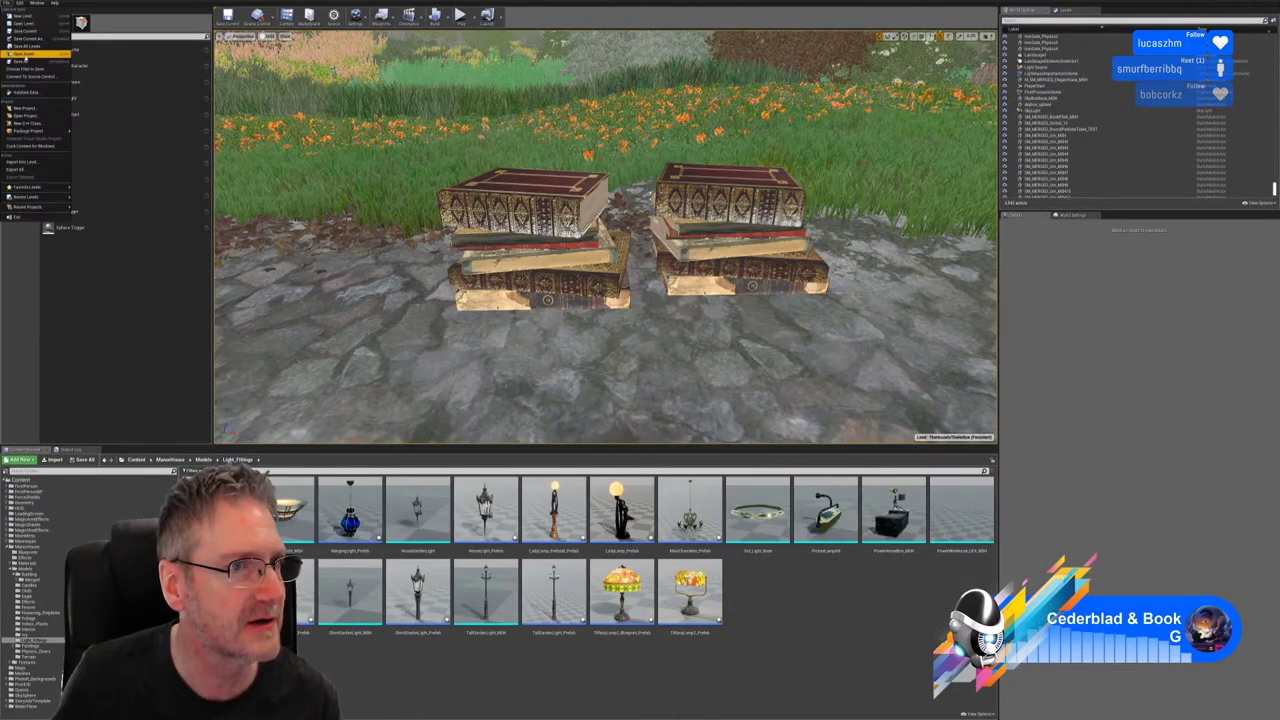
left_click(20, 62)
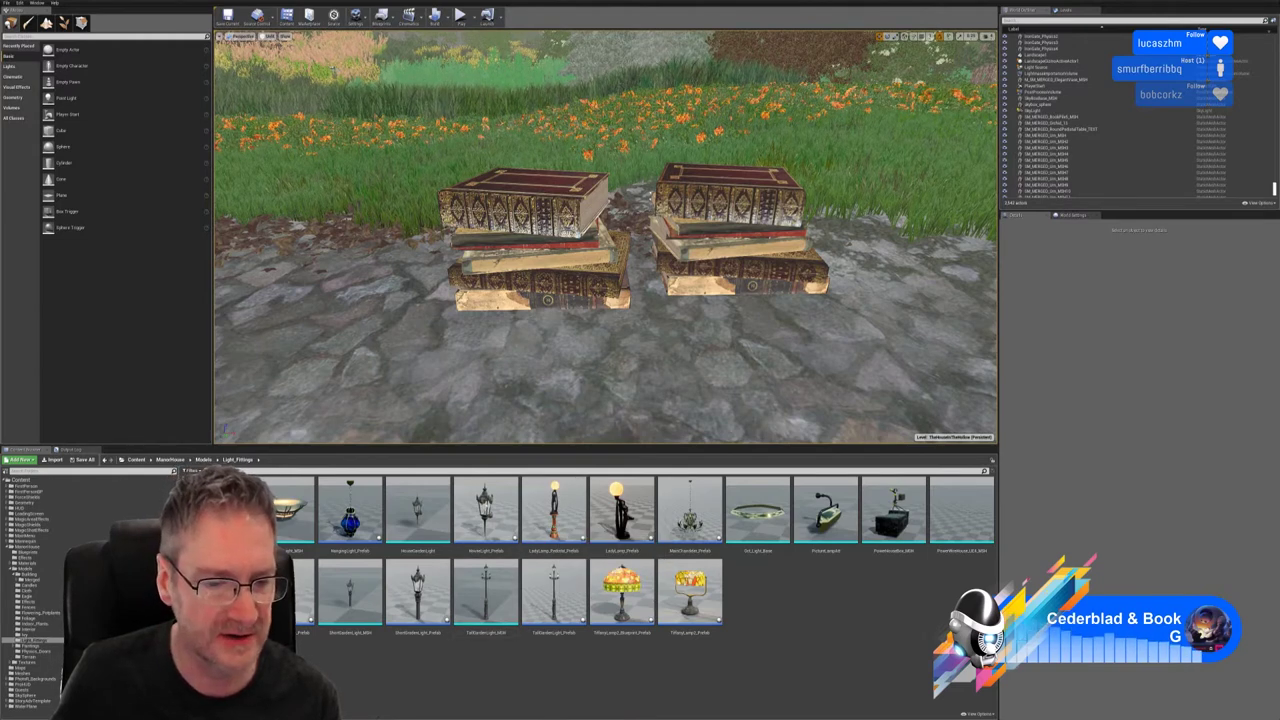
Step: Review the Material Baking Options for the merged book pile mesh, then dismiss them without baking
key("alt+Tab")
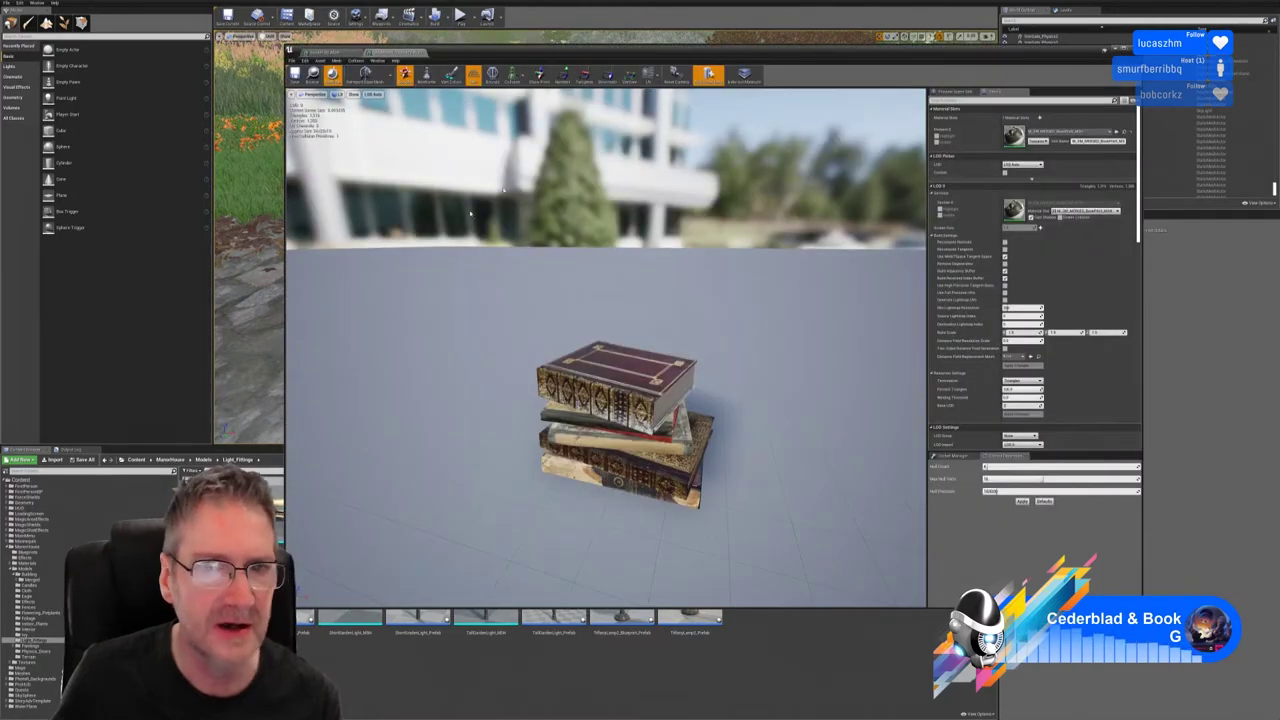
left_click(744, 74)
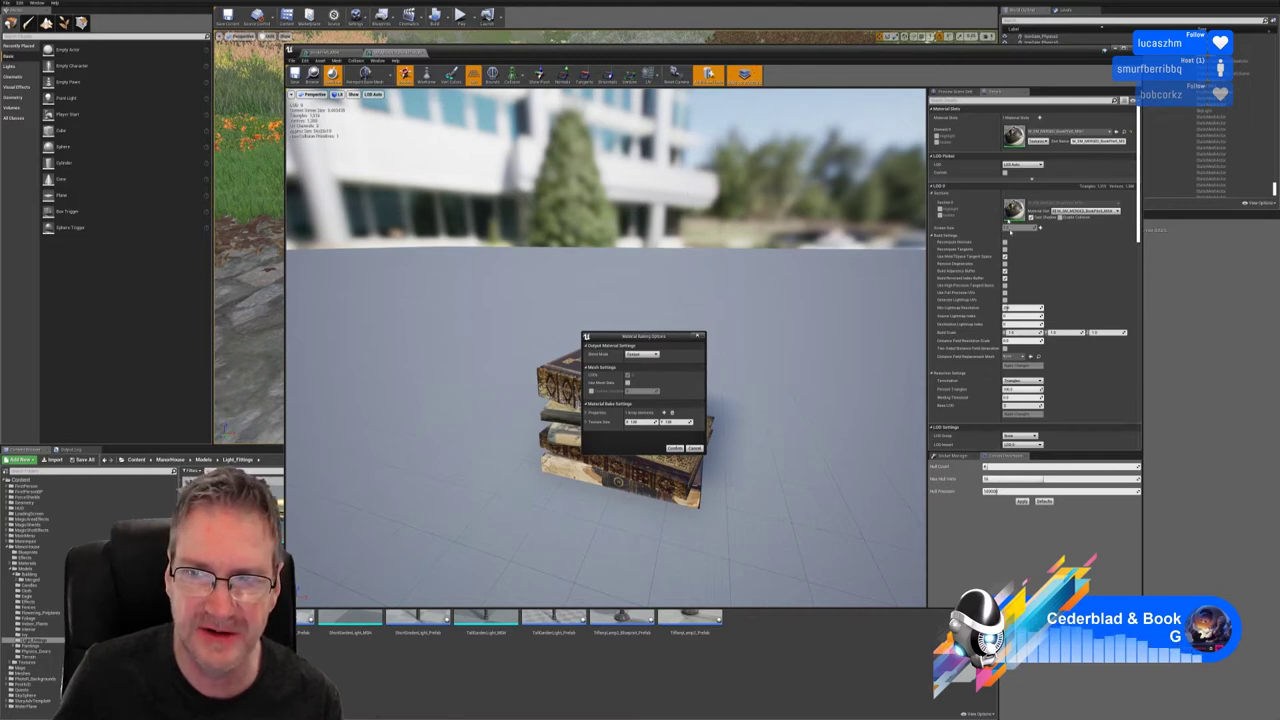
left_click(694, 448)
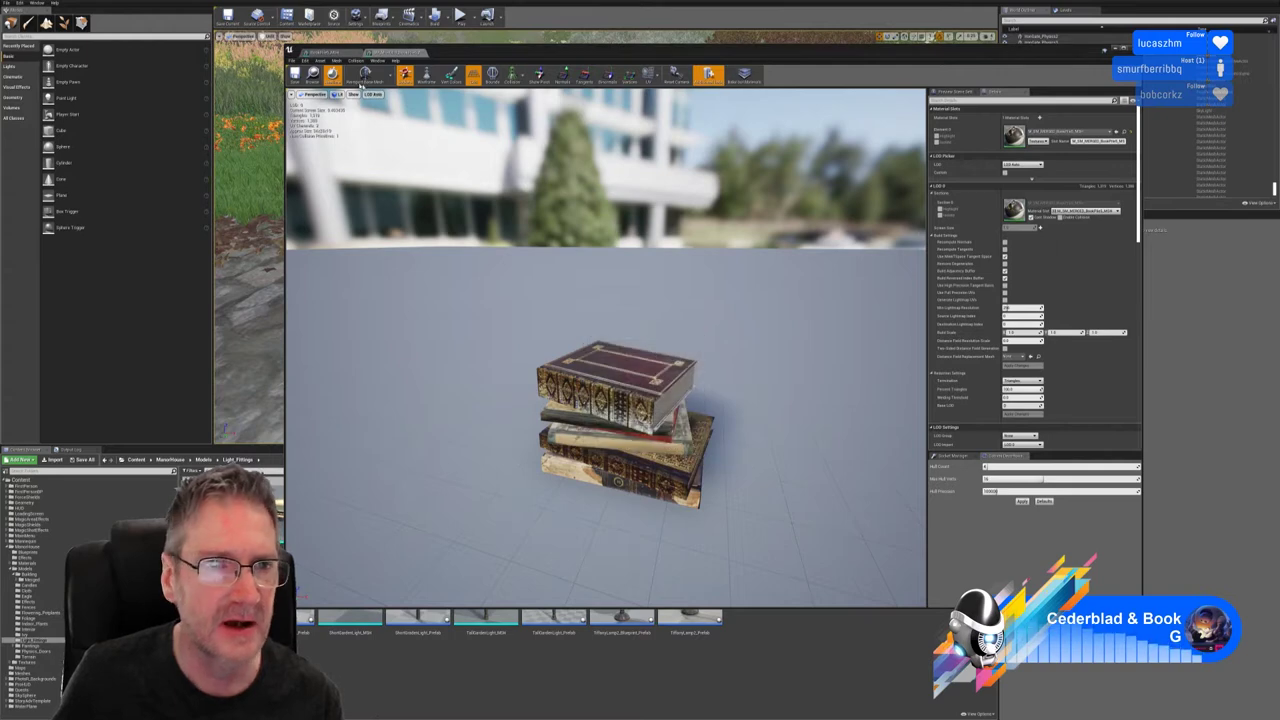
Step: Examine the size map of SM_MERGED_BookPile5_MSH by disk size and by memory size
left_click(320, 60)
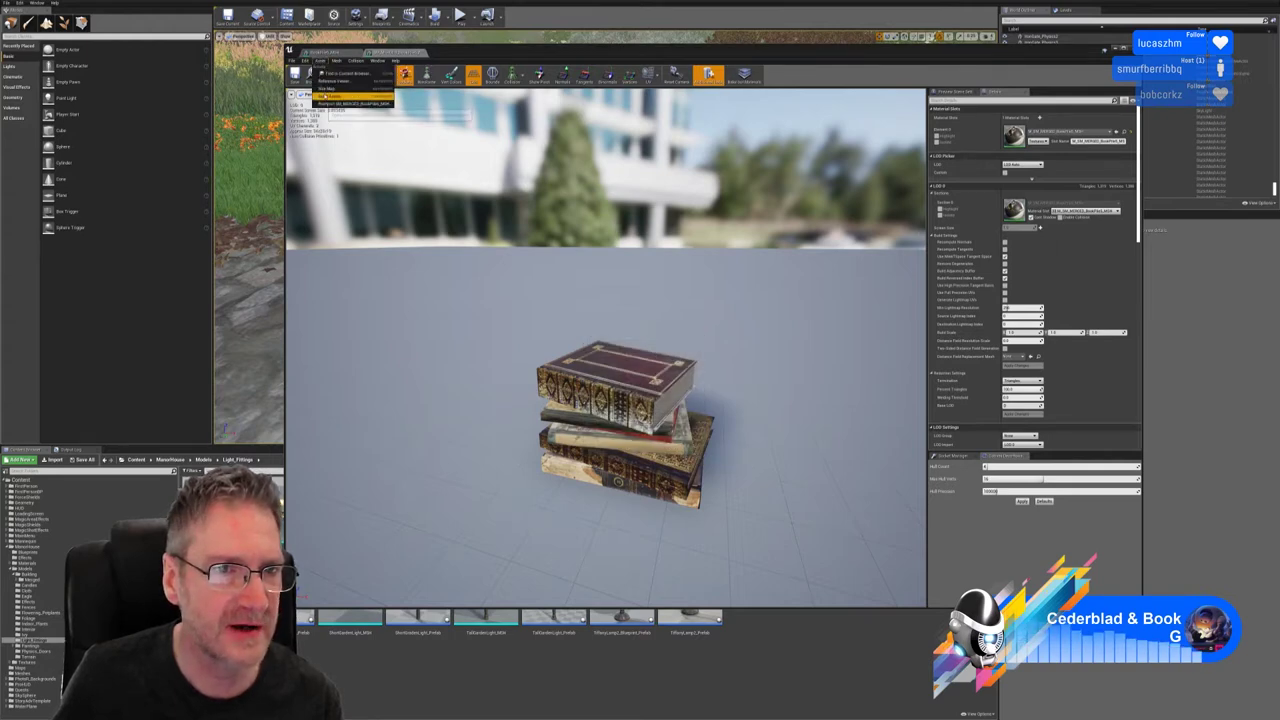
left_click(330, 88)
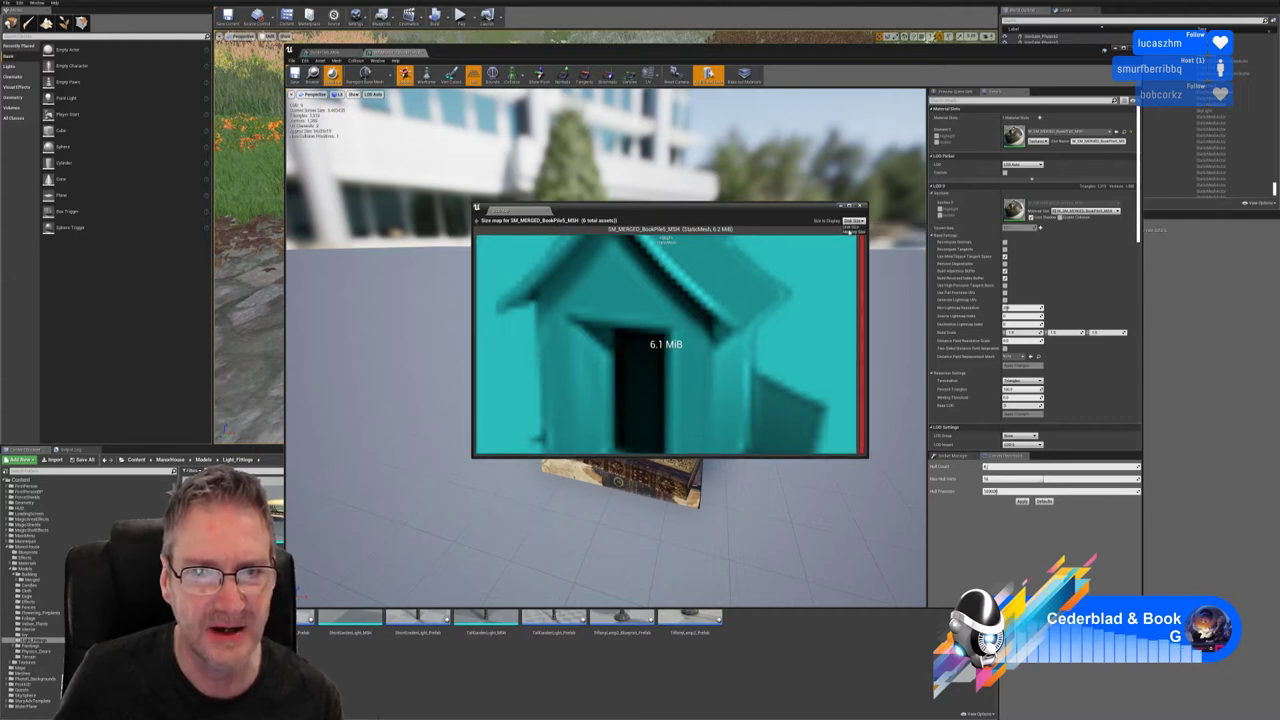
left_click(849, 232)
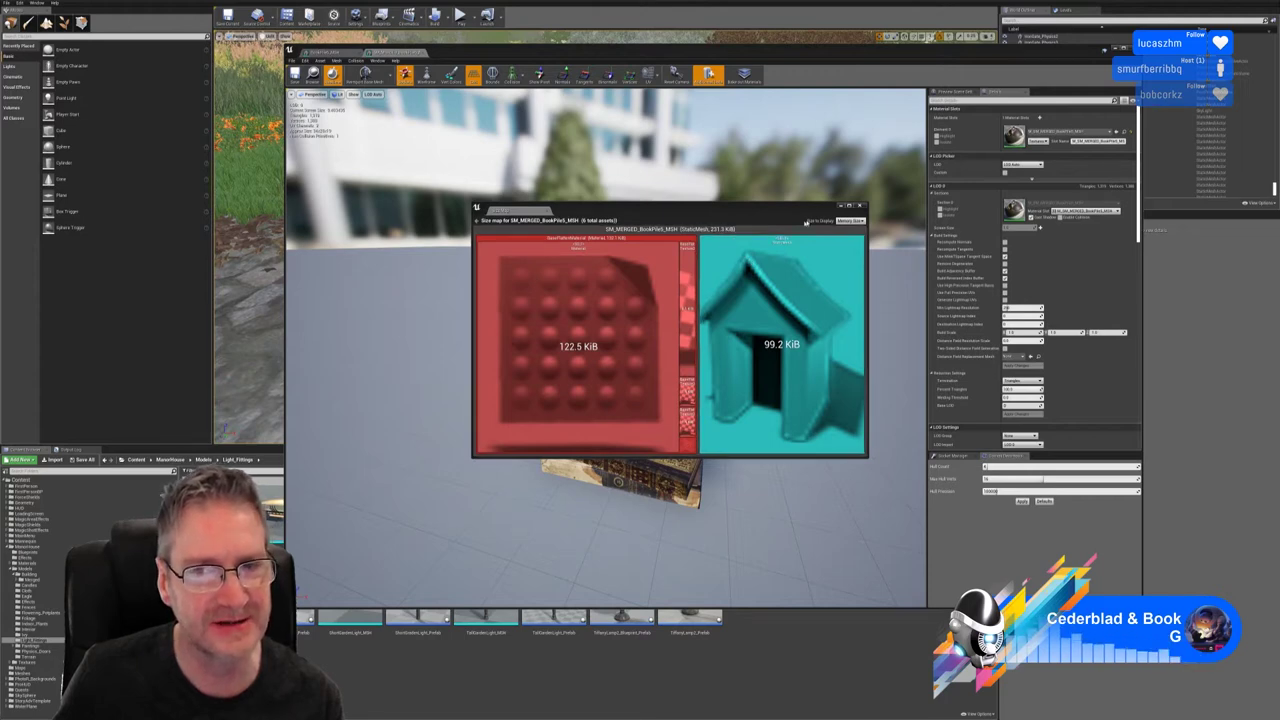
left_click(851, 221)
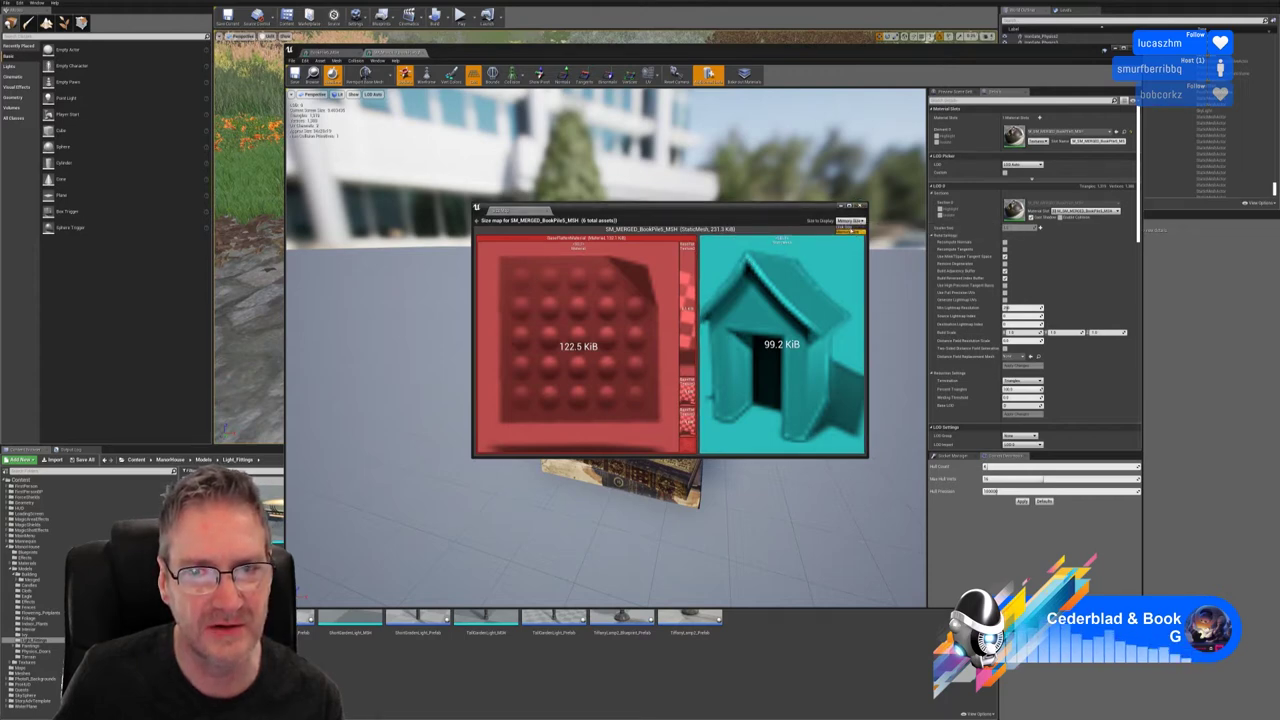
left_click(851, 230)
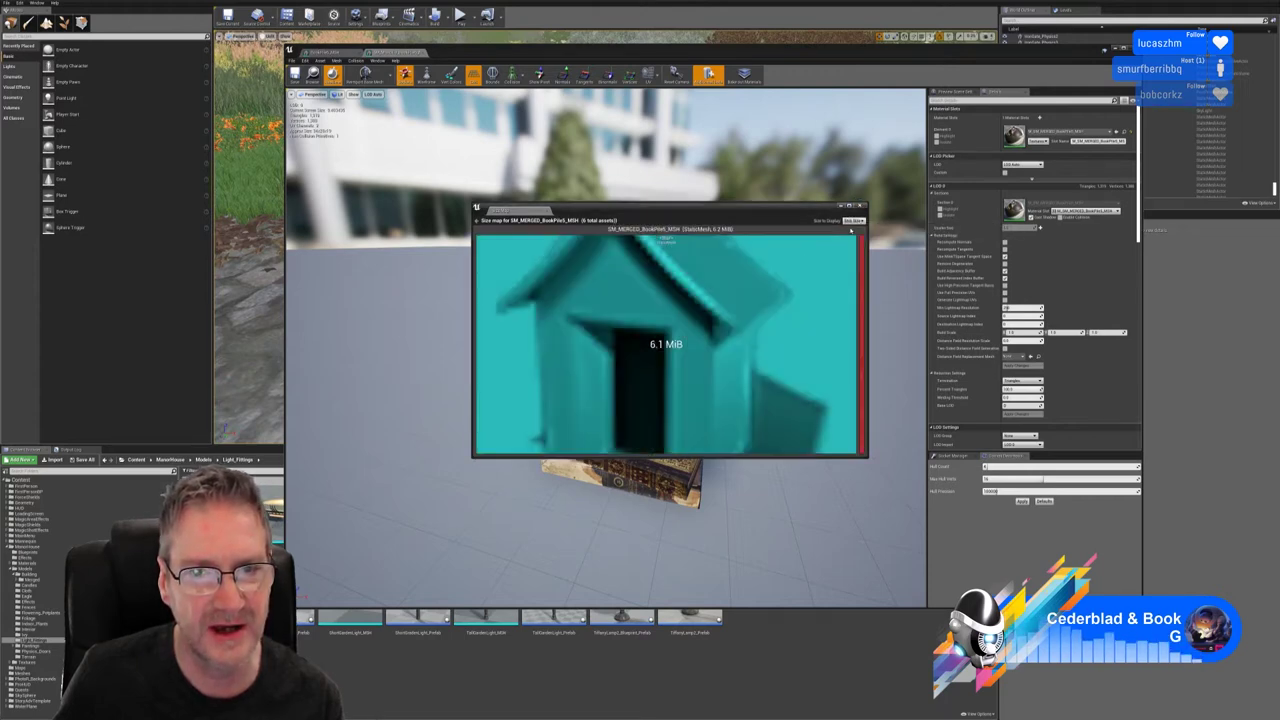
left_click(859, 207)
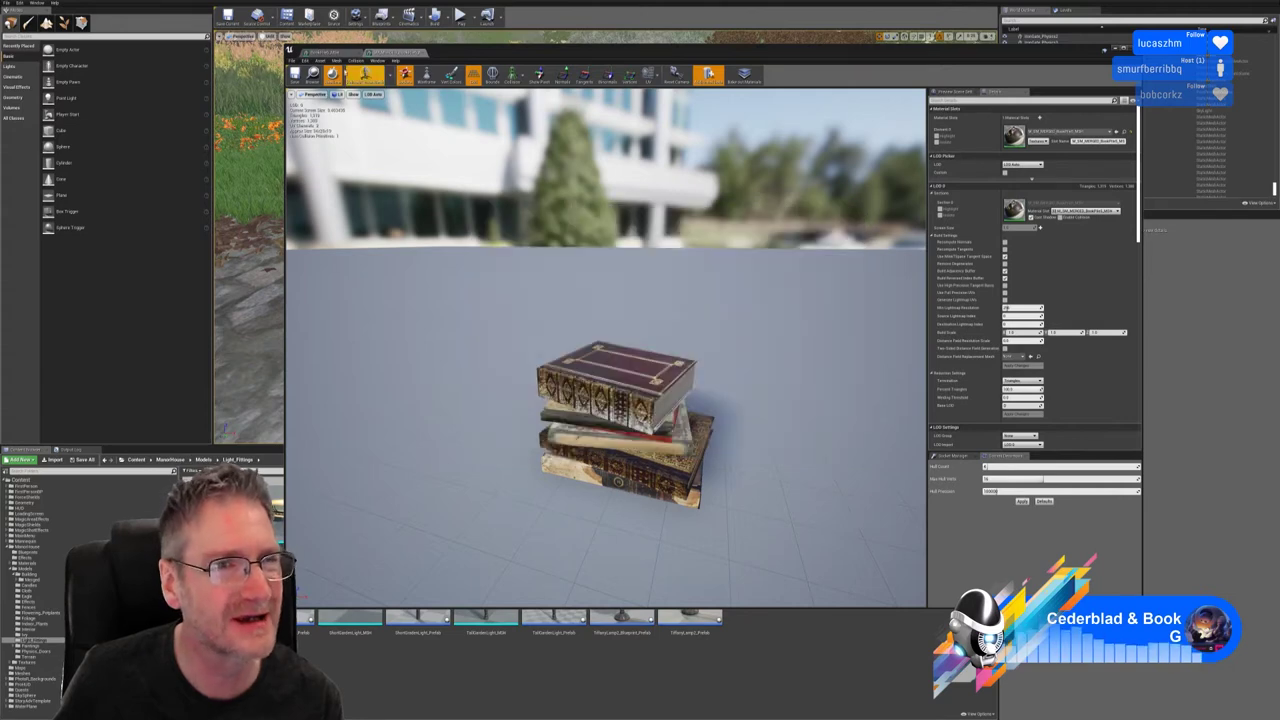
Step: Examine the size map of the original BookPile5_MSH by disk size and memory size for comparison
left_click(332, 53)
left_click(320, 60)
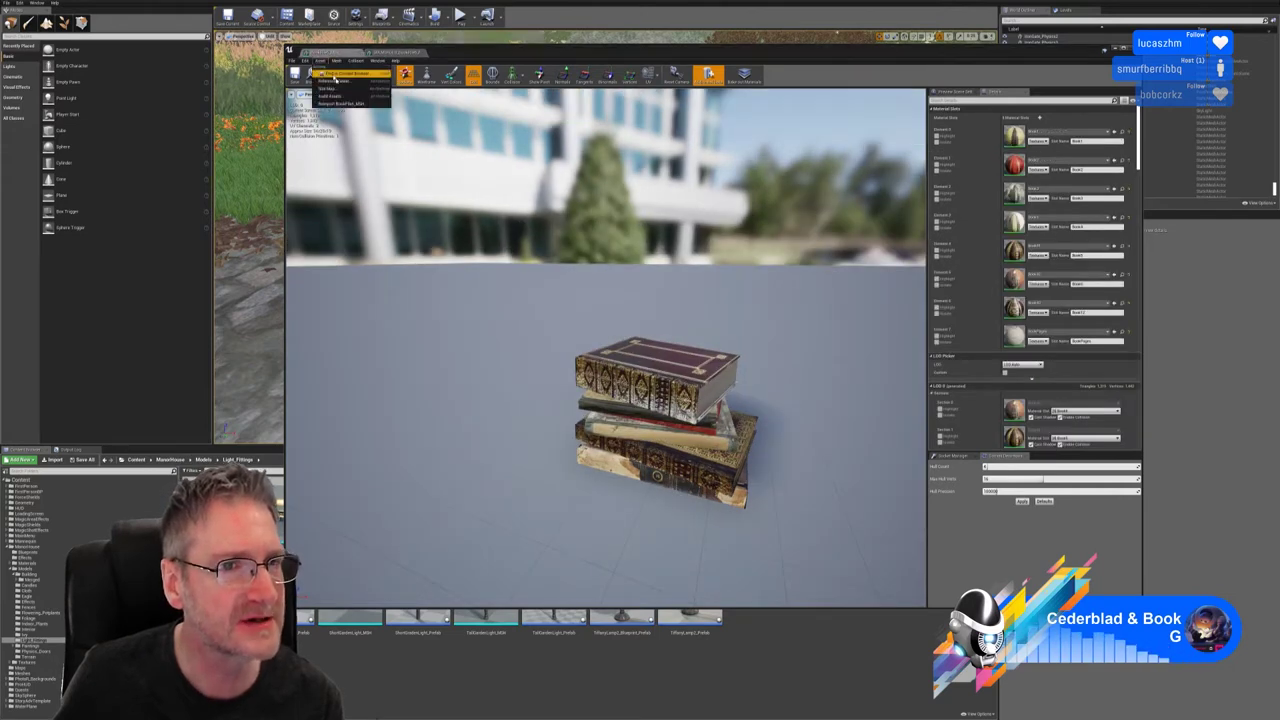
left_click(335, 88)
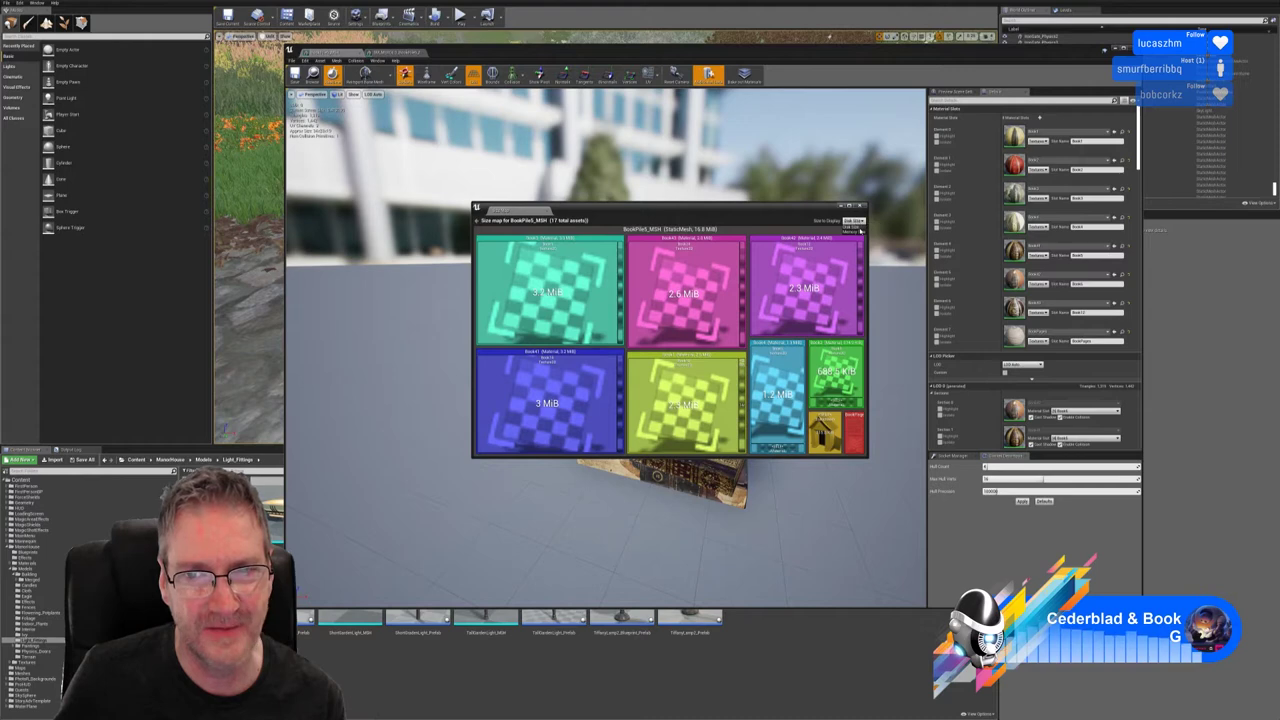
left_click(858, 231)
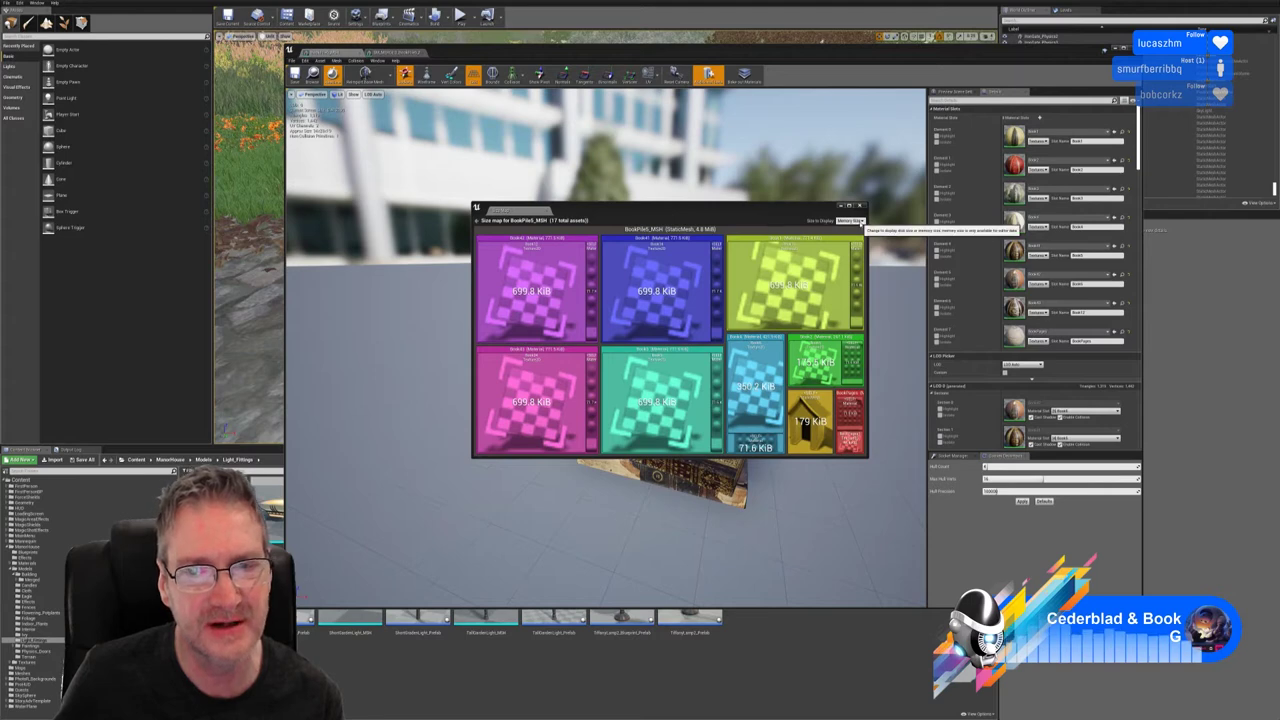
left_click(850, 221)
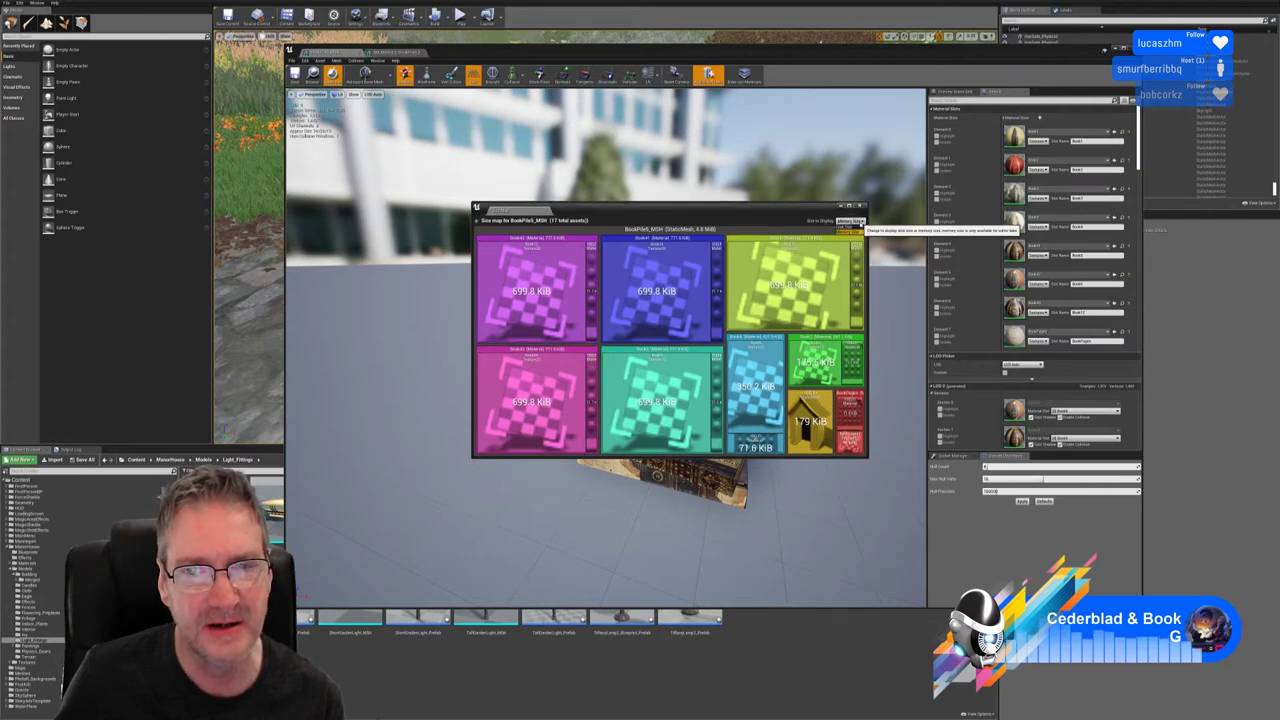
left_click(851, 230)
left_click(861, 207)
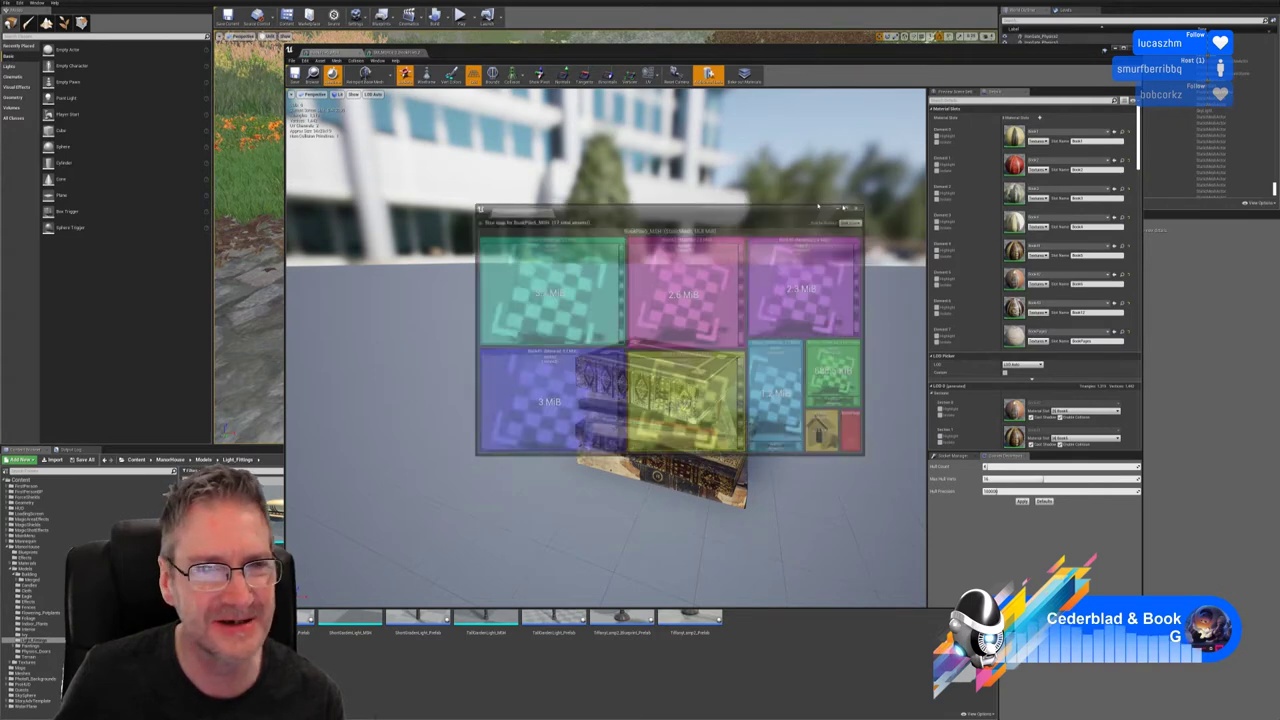
Step: Recheck the disk size map of SM_MERGED_BookPile5_MSH
left_click(400, 55)
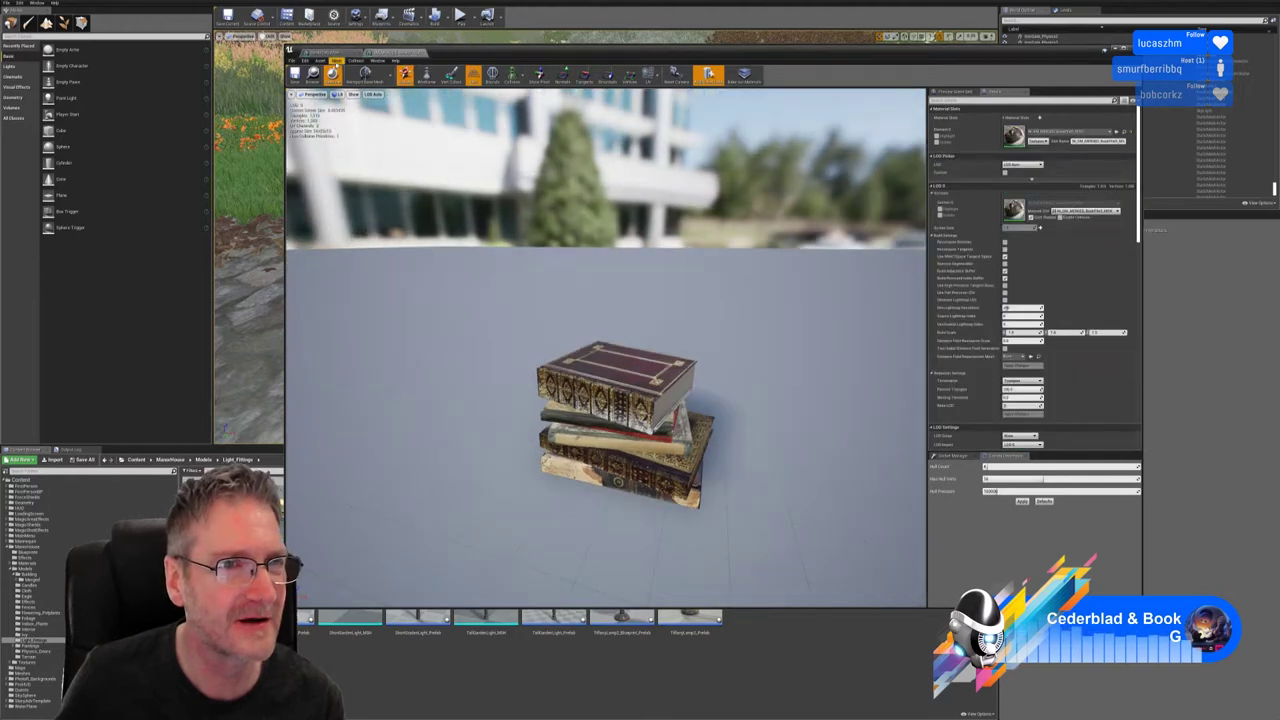
left_click(321, 61)
left_click(330, 88)
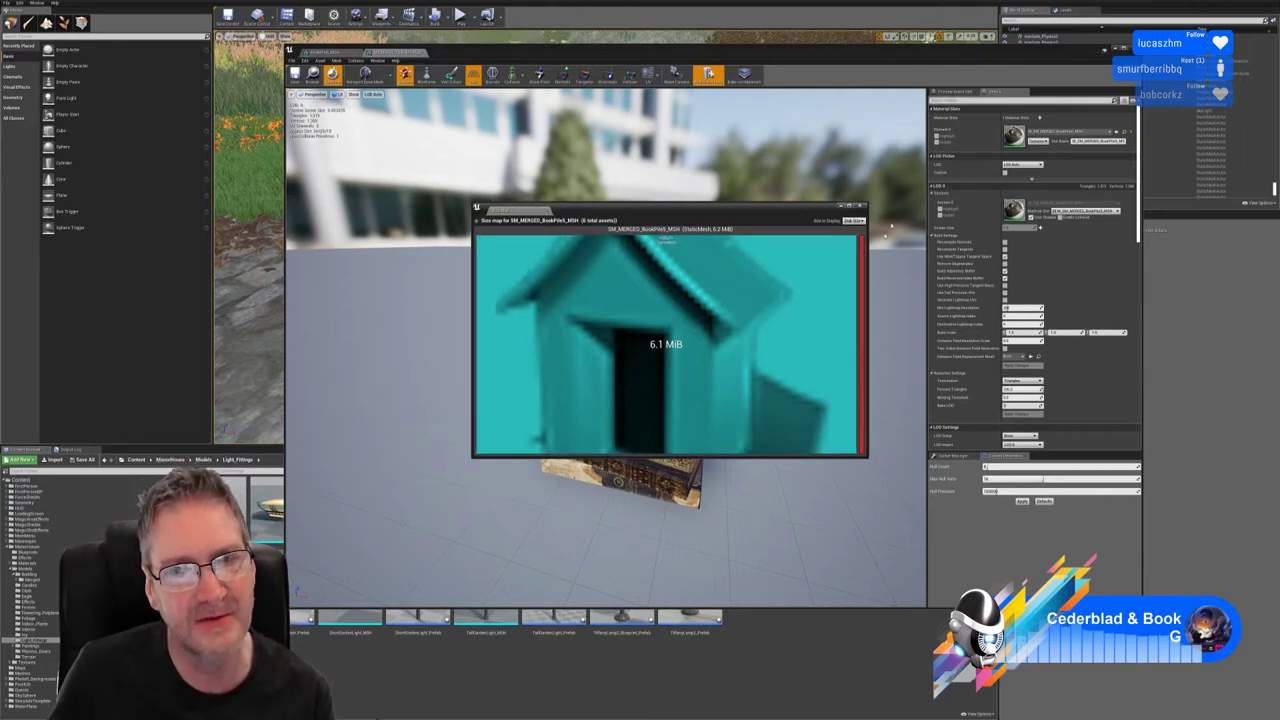
left_click(861, 206)
Step: Recheck the size map of BookPile5_MSH, switching its display from disk size to memory size
left_click(322, 53)
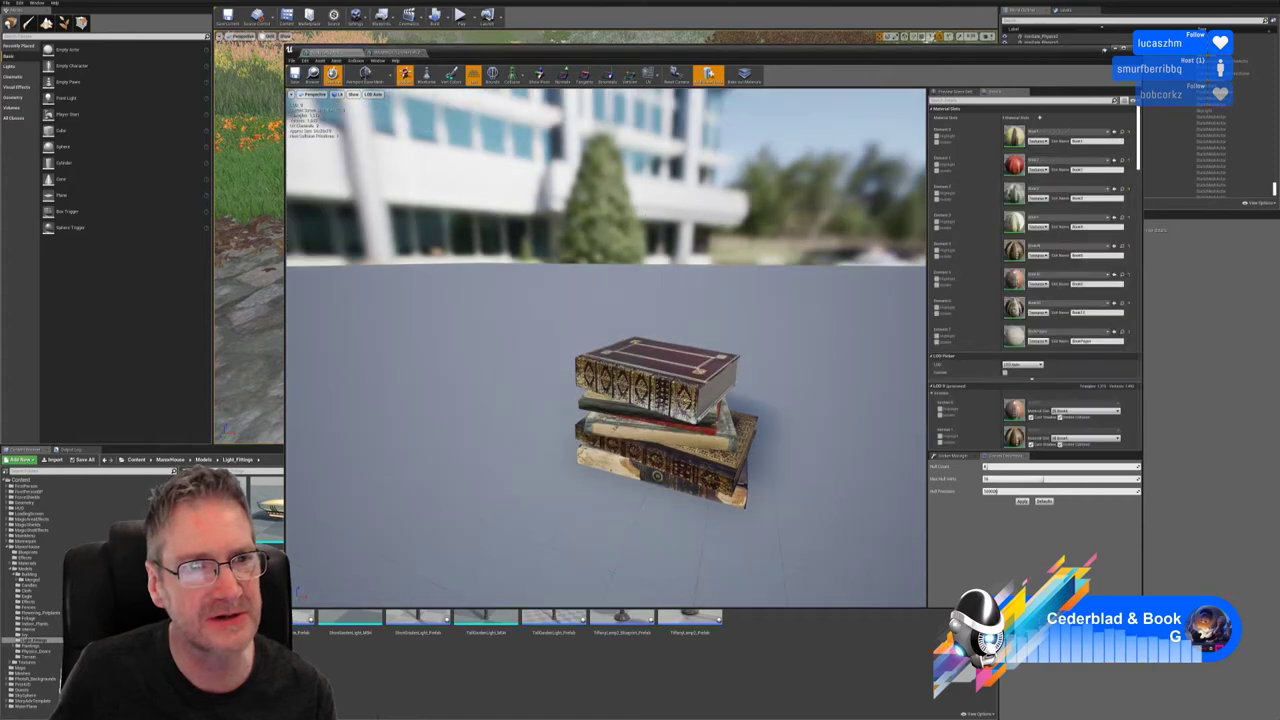
left_click(320, 62)
left_click(345, 88)
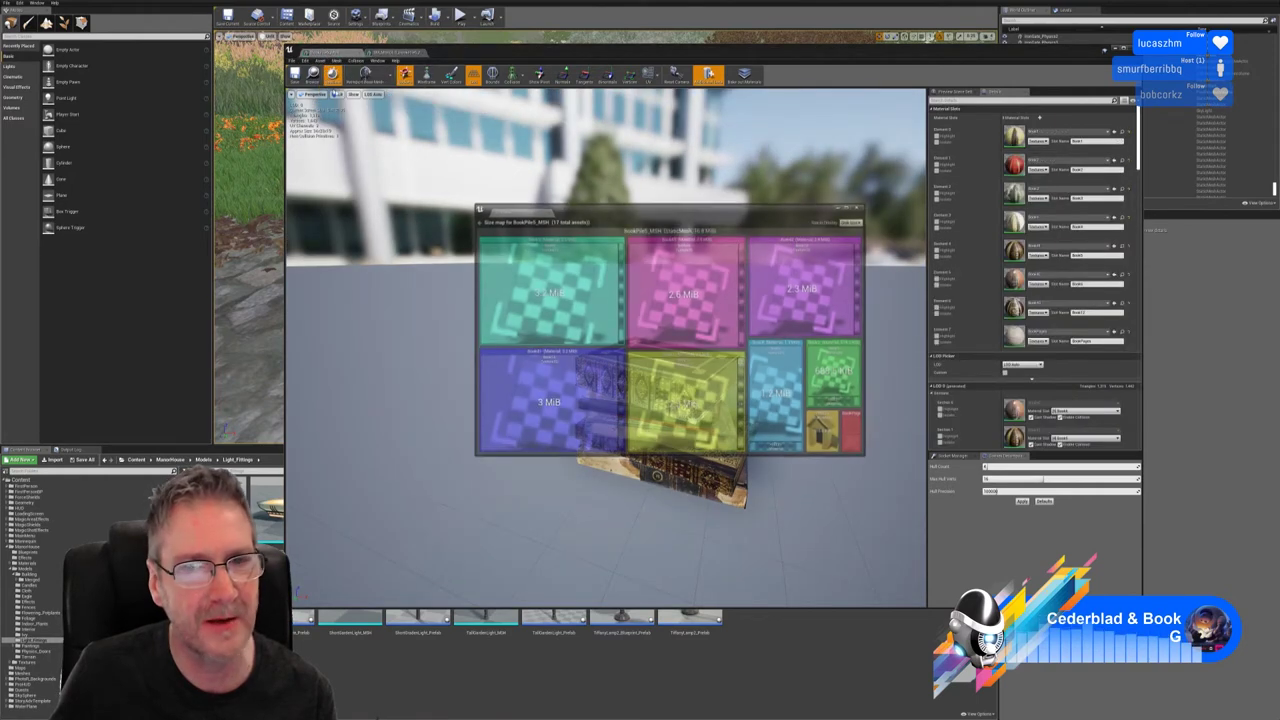
left_click(854, 220)
left_click(858, 232)
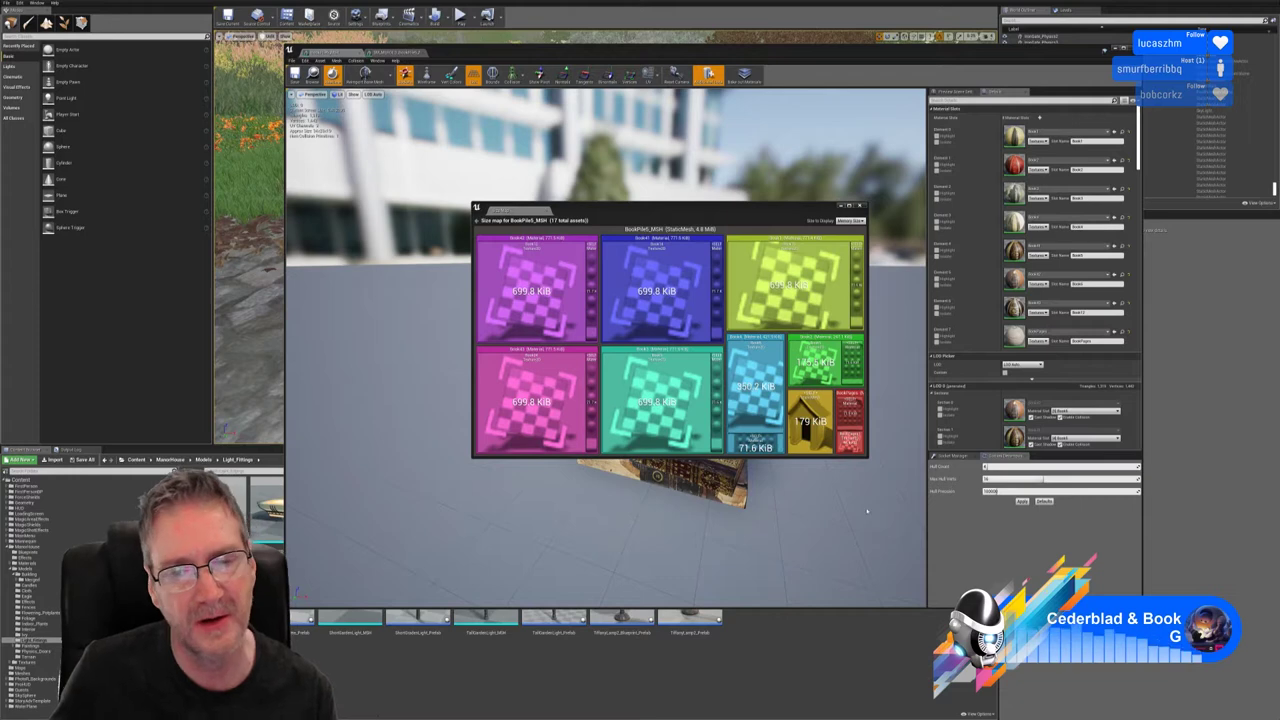
left_click(864, 206)
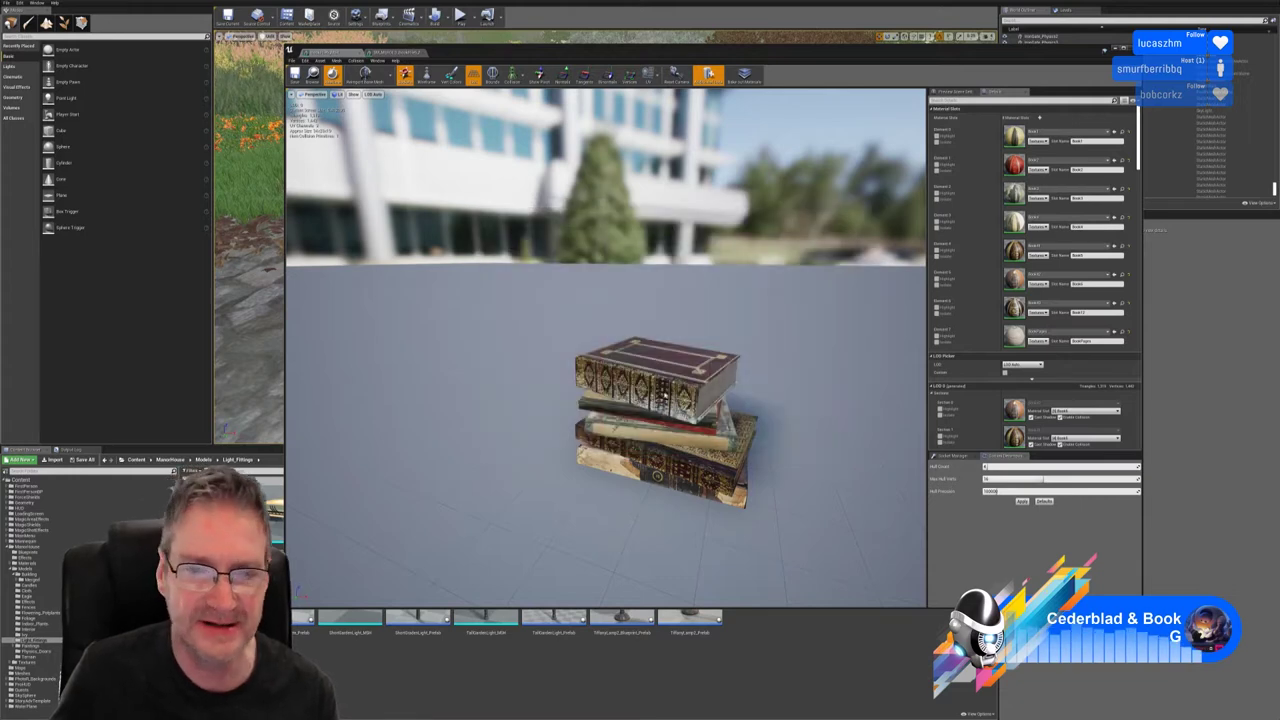
Step: Compare the original and merged book pile meshes and their material slots in the mesh editor
left_click(394, 53)
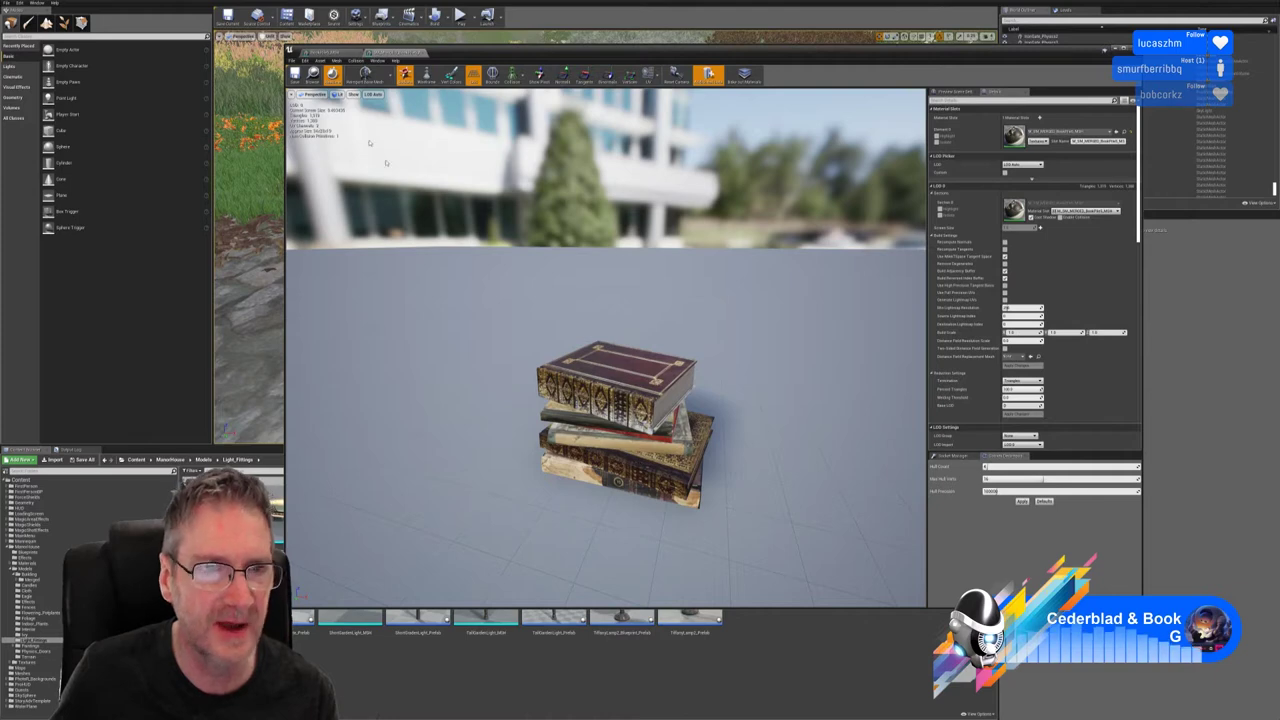
left_click(333, 53)
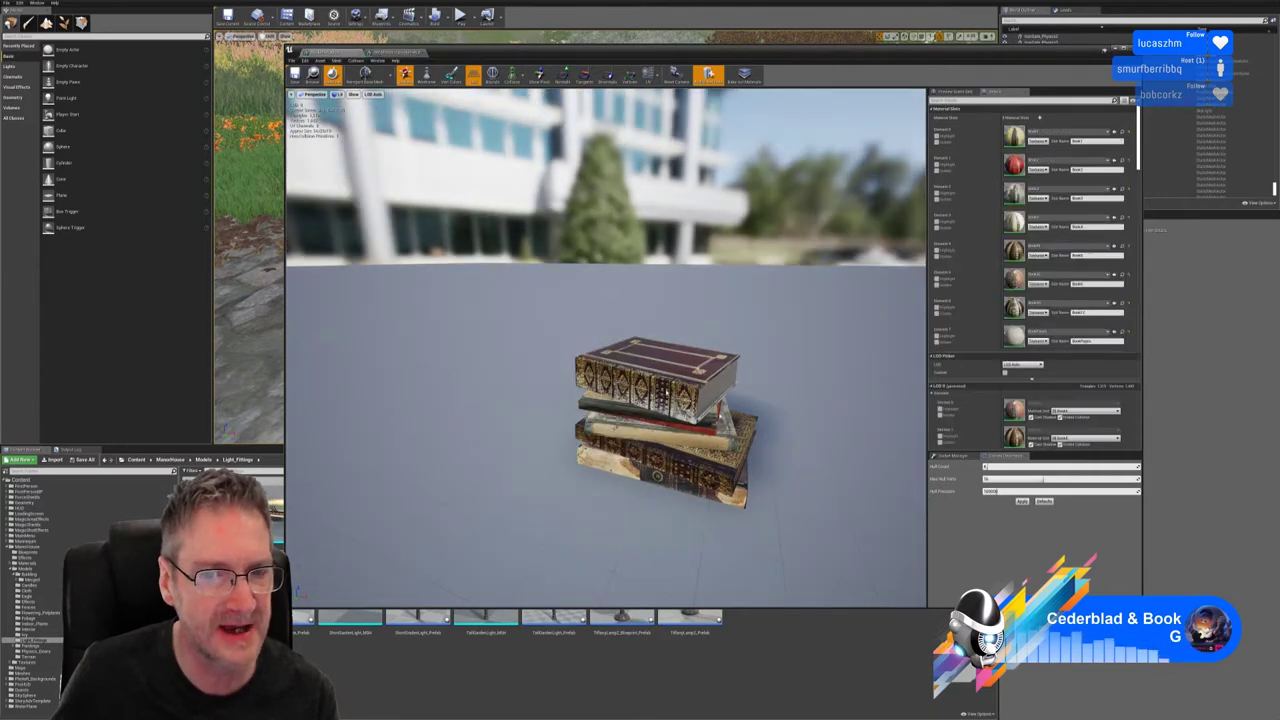
left_click(365, 74)
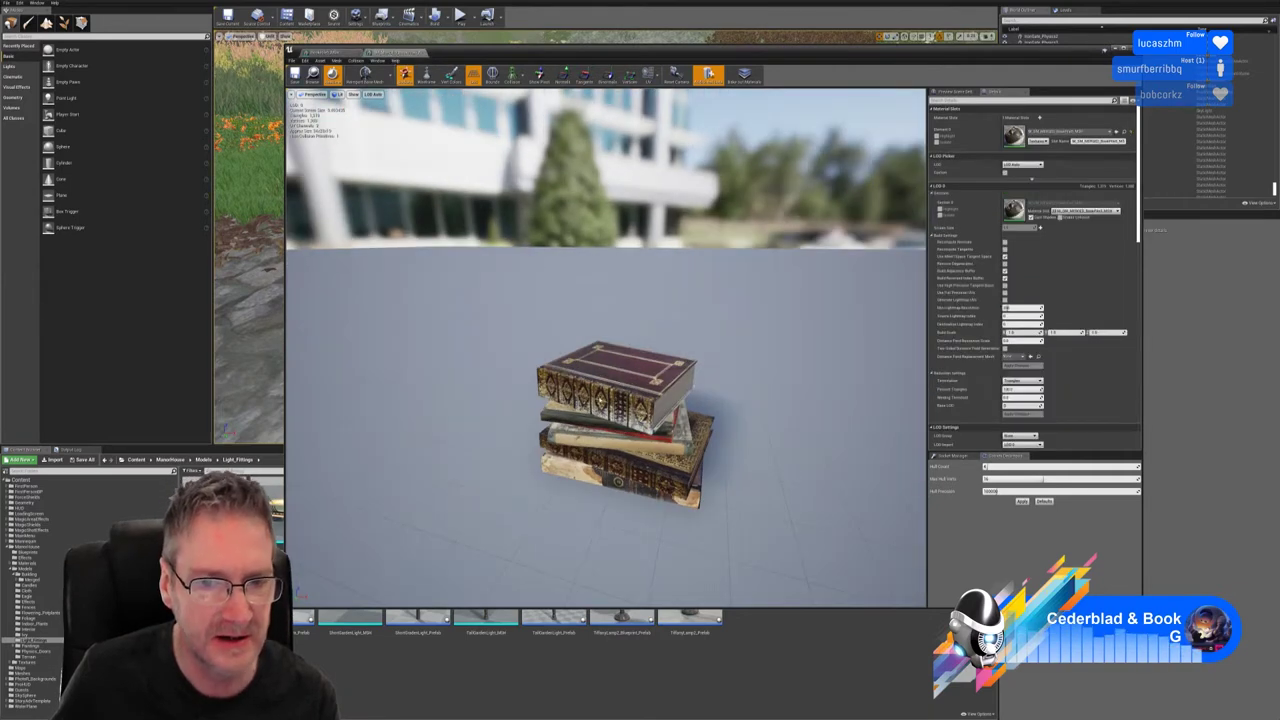
mouse_move(620, 400)
left_mouse_down()
mouse_move(596, 415)
mouse_move(596, 370)
mouse_move(604, 408)
left_mouse_up()
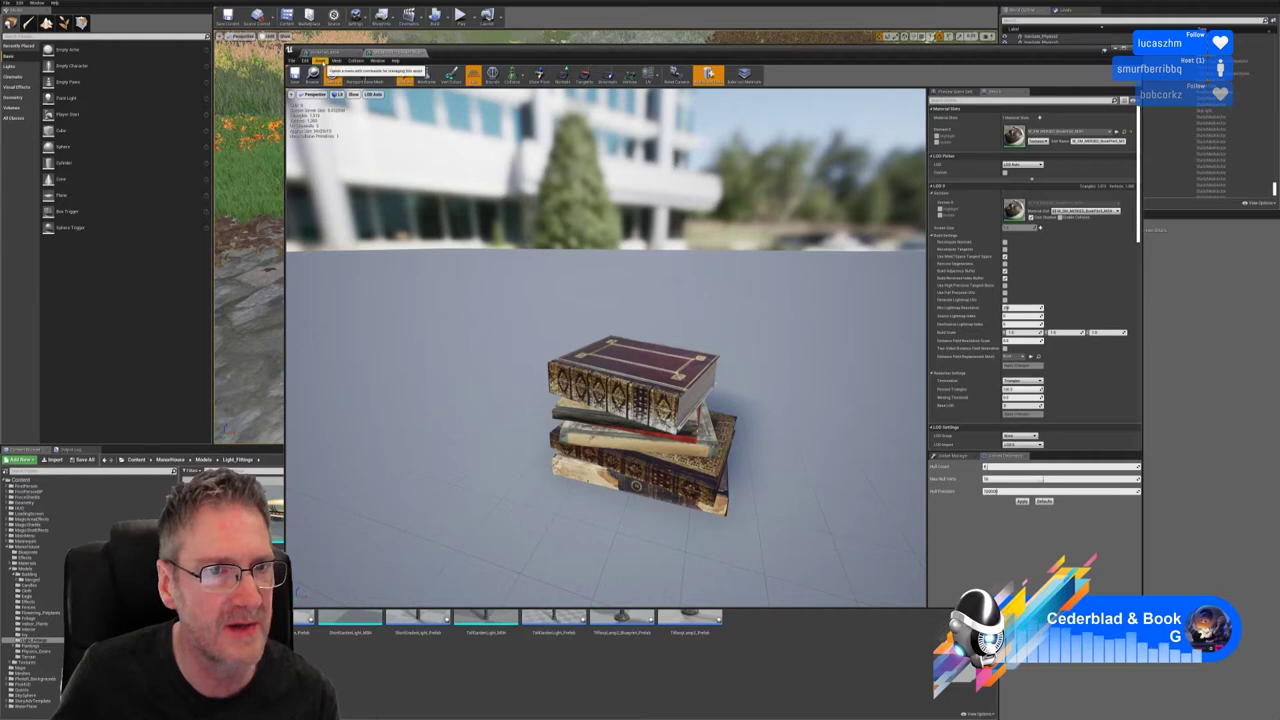
left_click(316, 52)
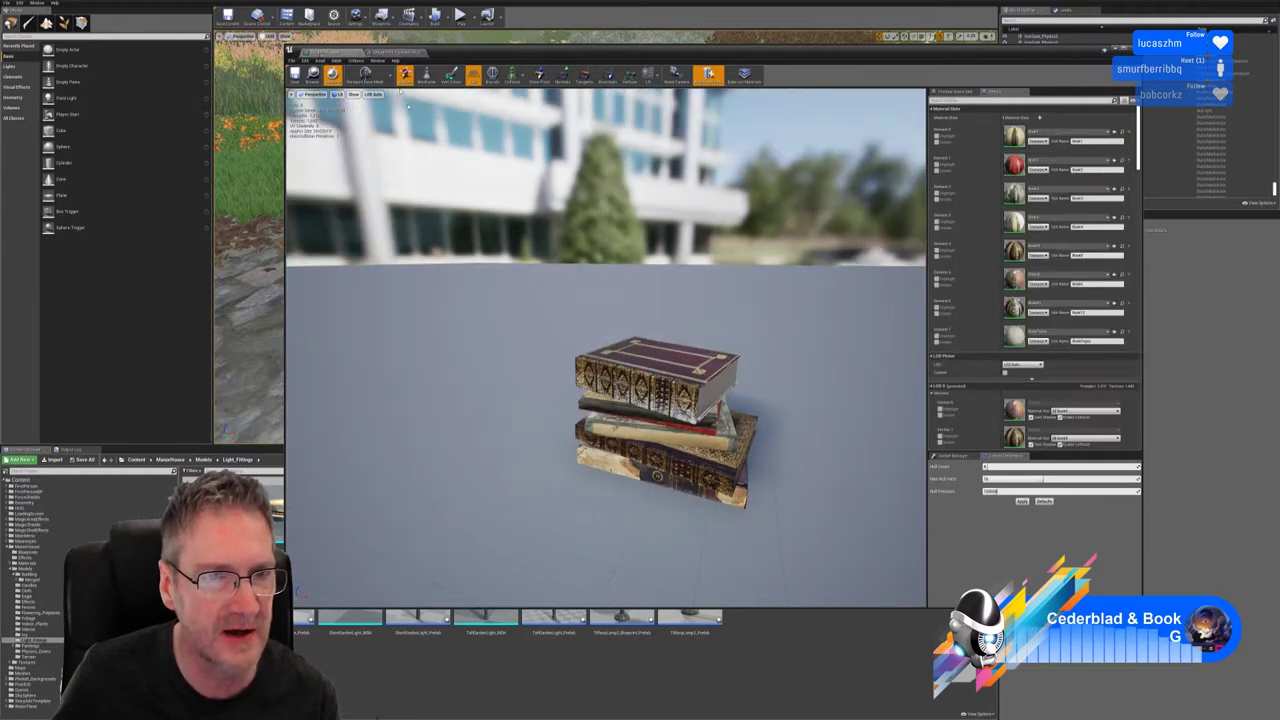
left_click(365, 74)
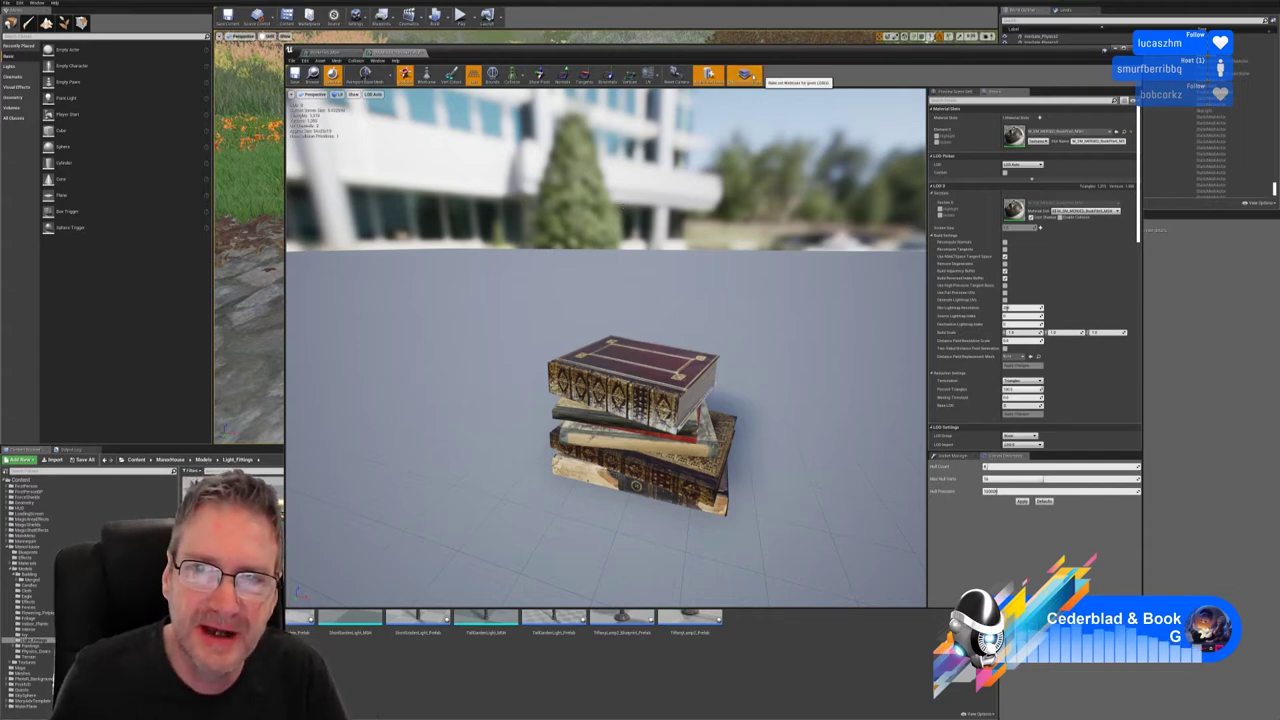
Step: Look over the blend mode, mesh and texture size options for baking out the merged mesh's materials, then close them
left_click(745, 74)
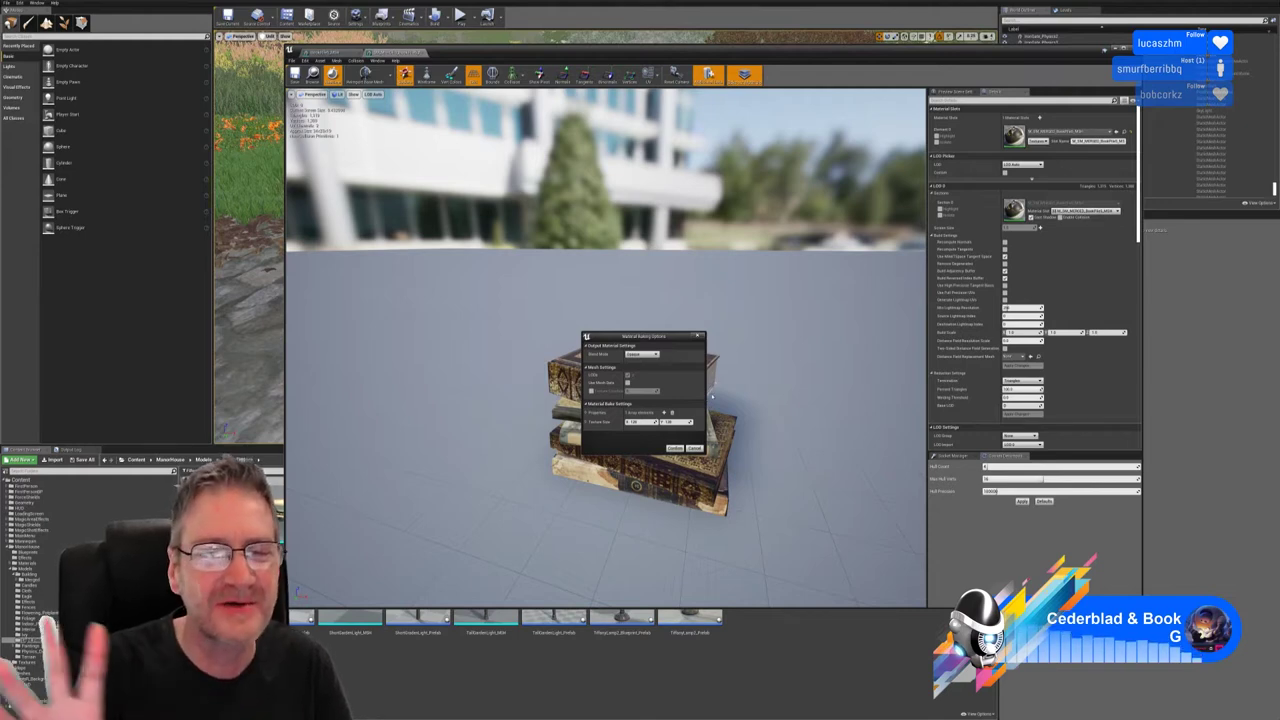
left_click(35, 640)
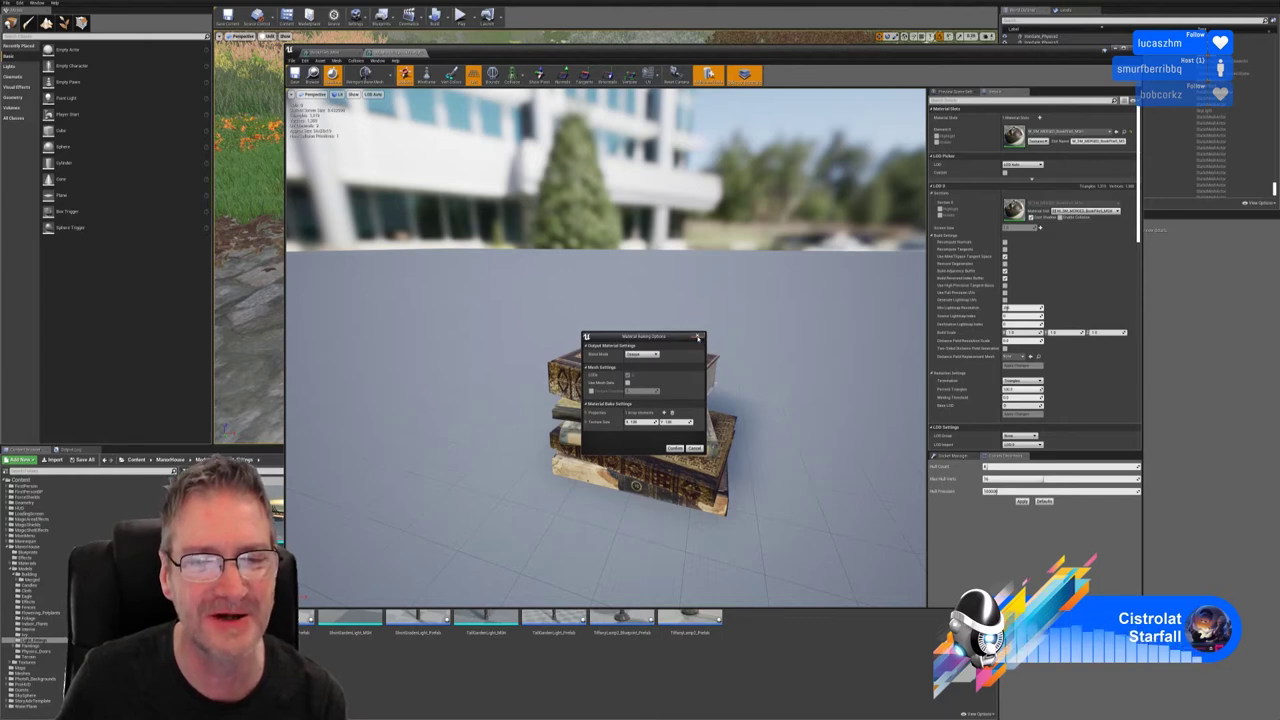
left_click(698, 337)
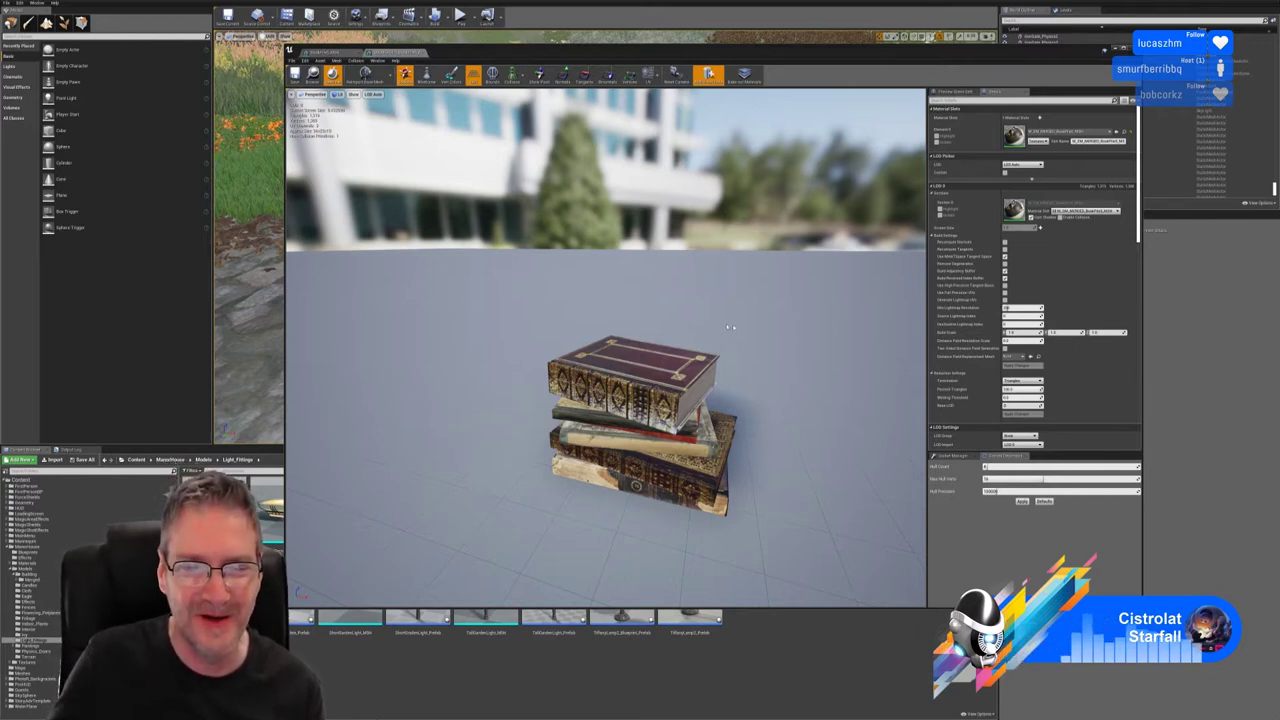
Step: Compare the merged book pile's appearance with the original BookPile5_MSH once more, then return to the level
right_click_drag(715, 338, 743, 342)
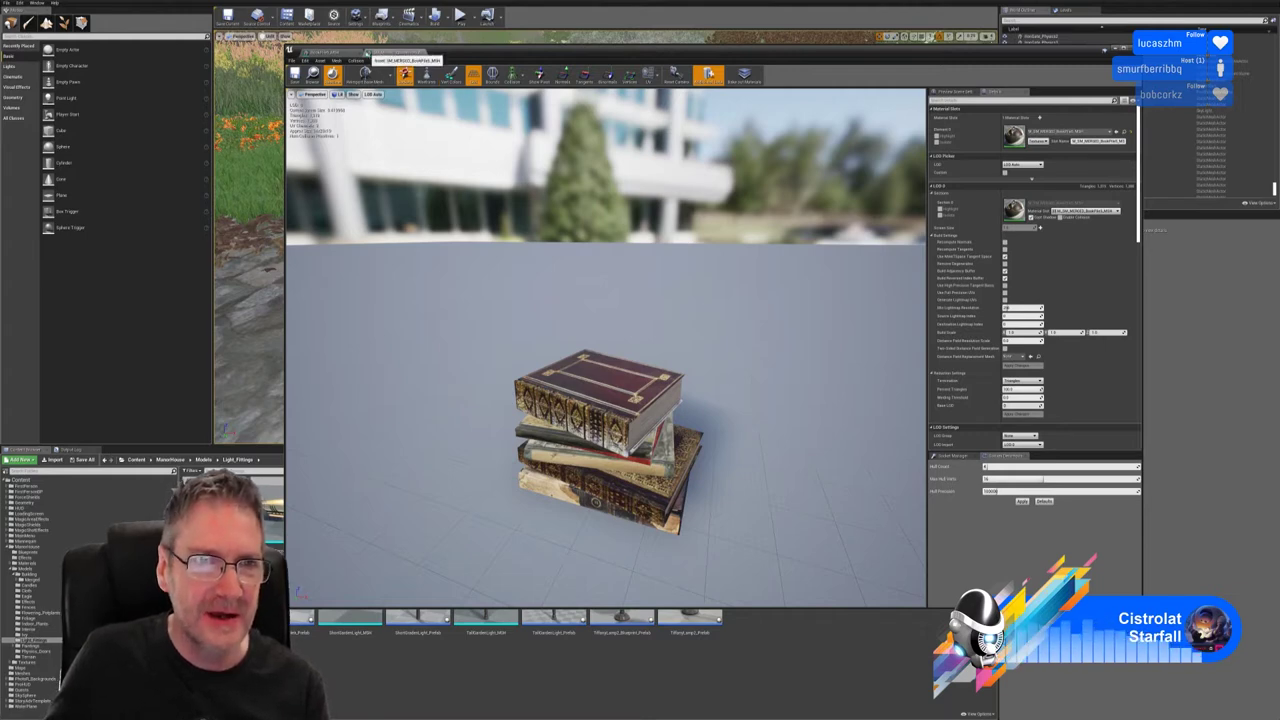
left_click(340, 52)
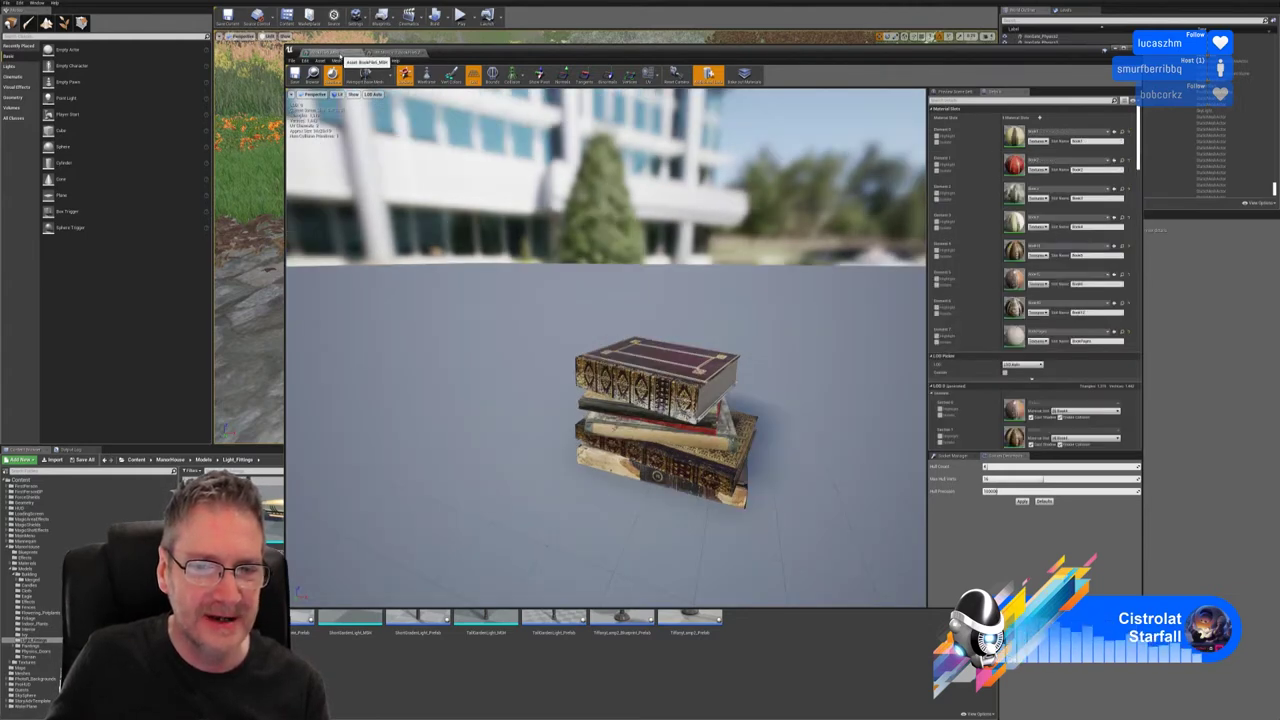
left_click(405, 52)
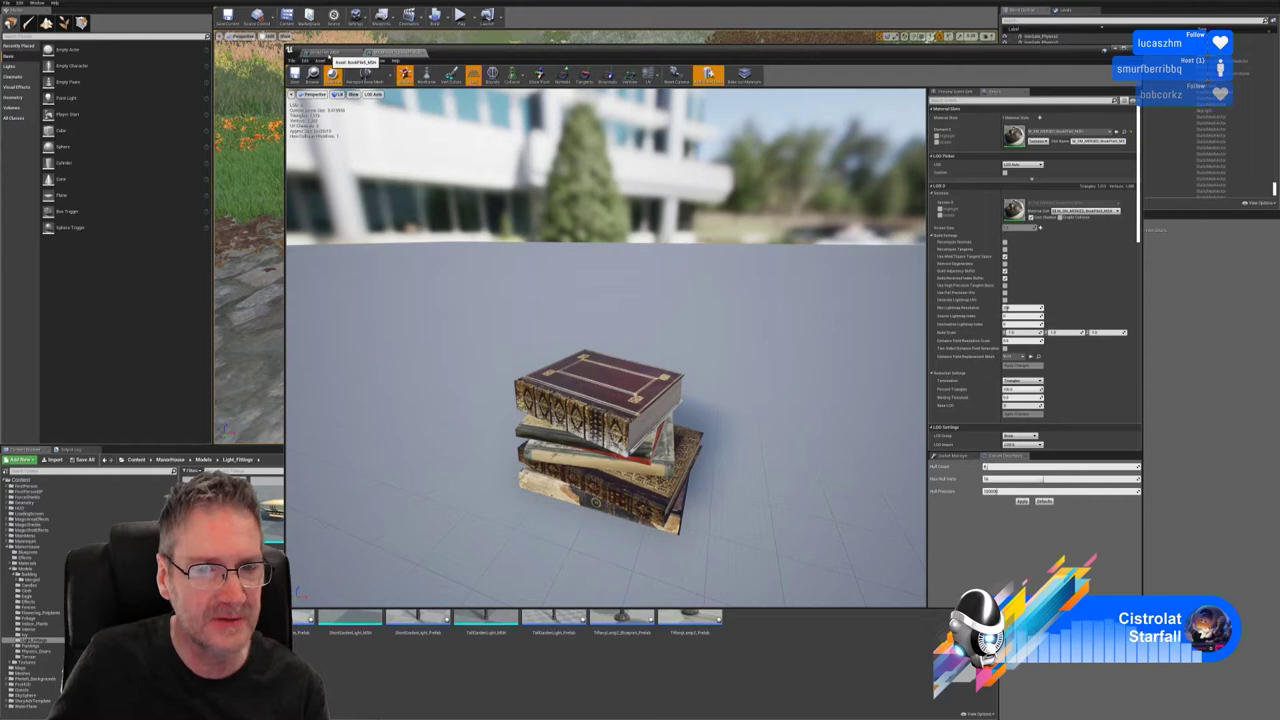
left_click(330, 53)
left_click(400, 53)
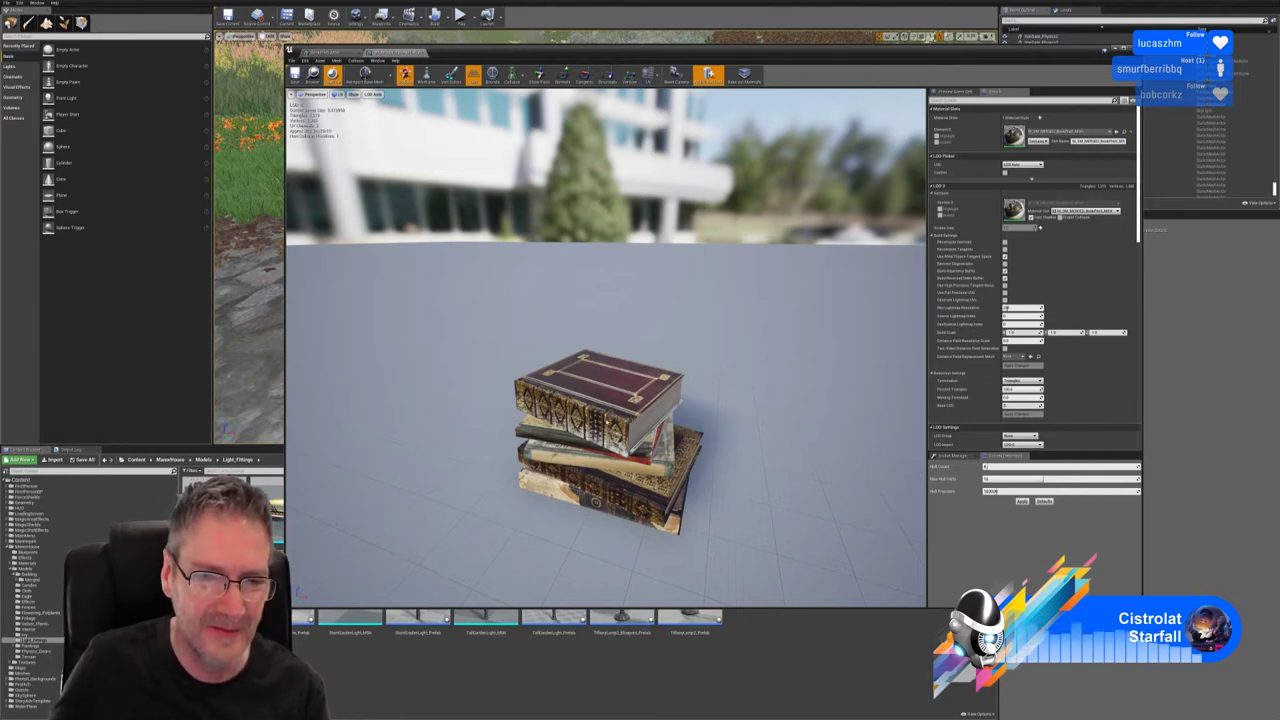
left_click_drag(712, 392, 734, 376)
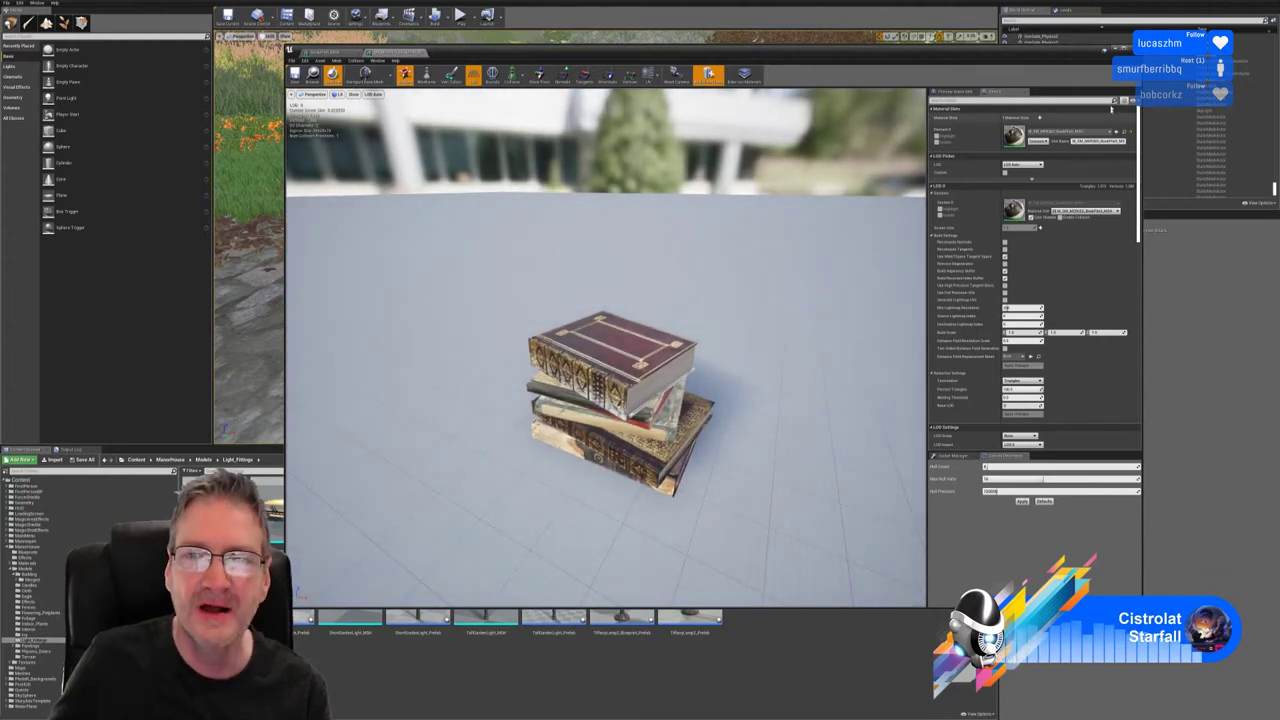
left_click(1114, 51)
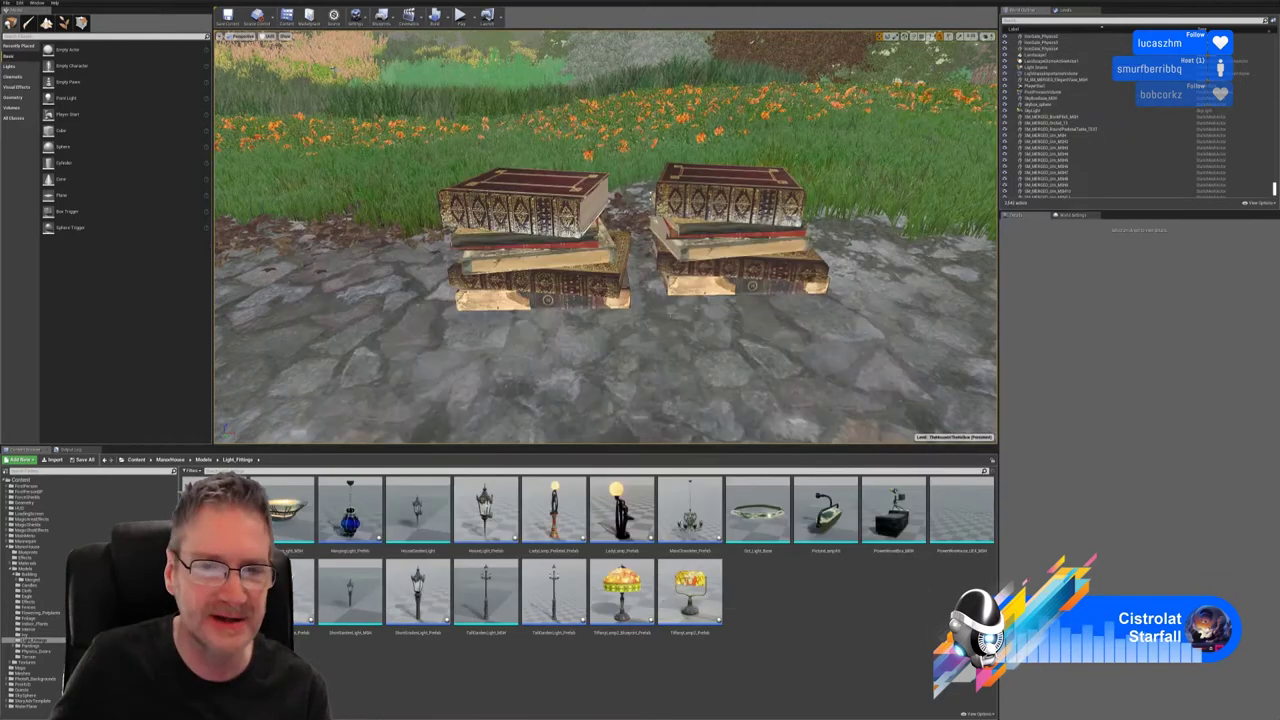
Step: Switch the viewport to Lit shading and go from the stone path outside to the interior of the house
right_click_drag(741, 323, 808, 268)
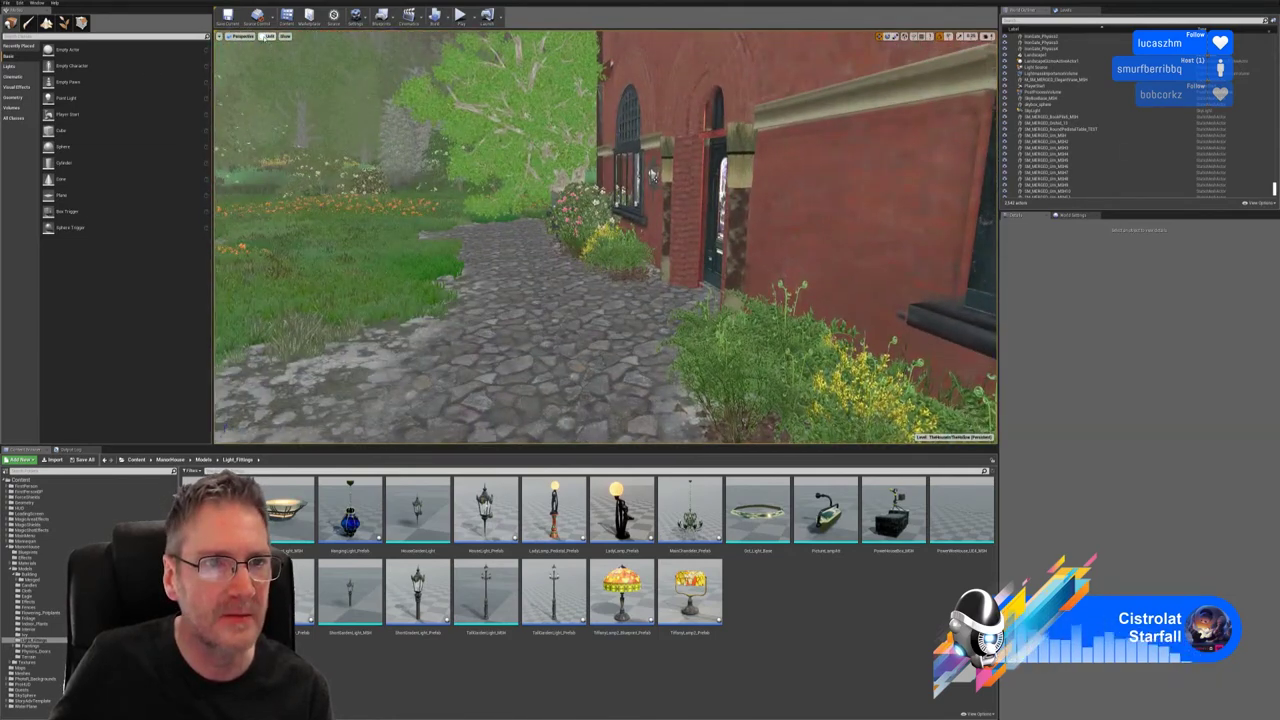
left_click(268, 36)
key("alt+4")
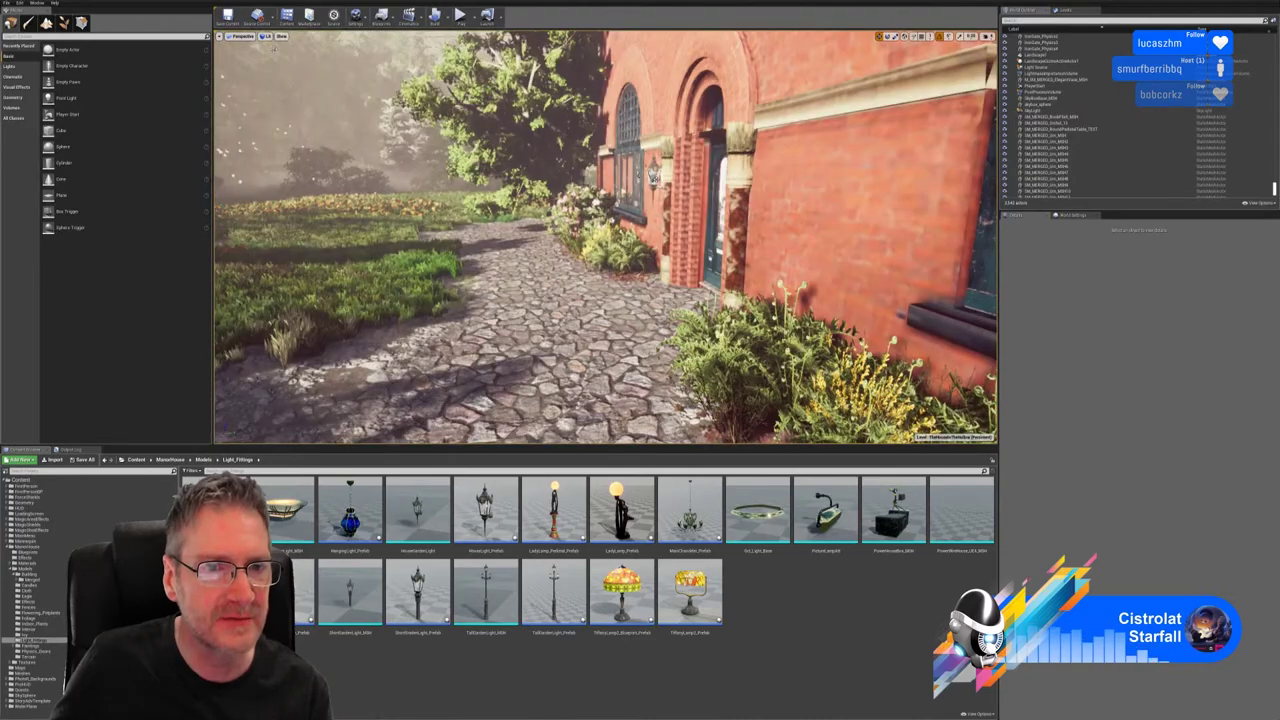
right_click_drag(560, 230, 490, 270)
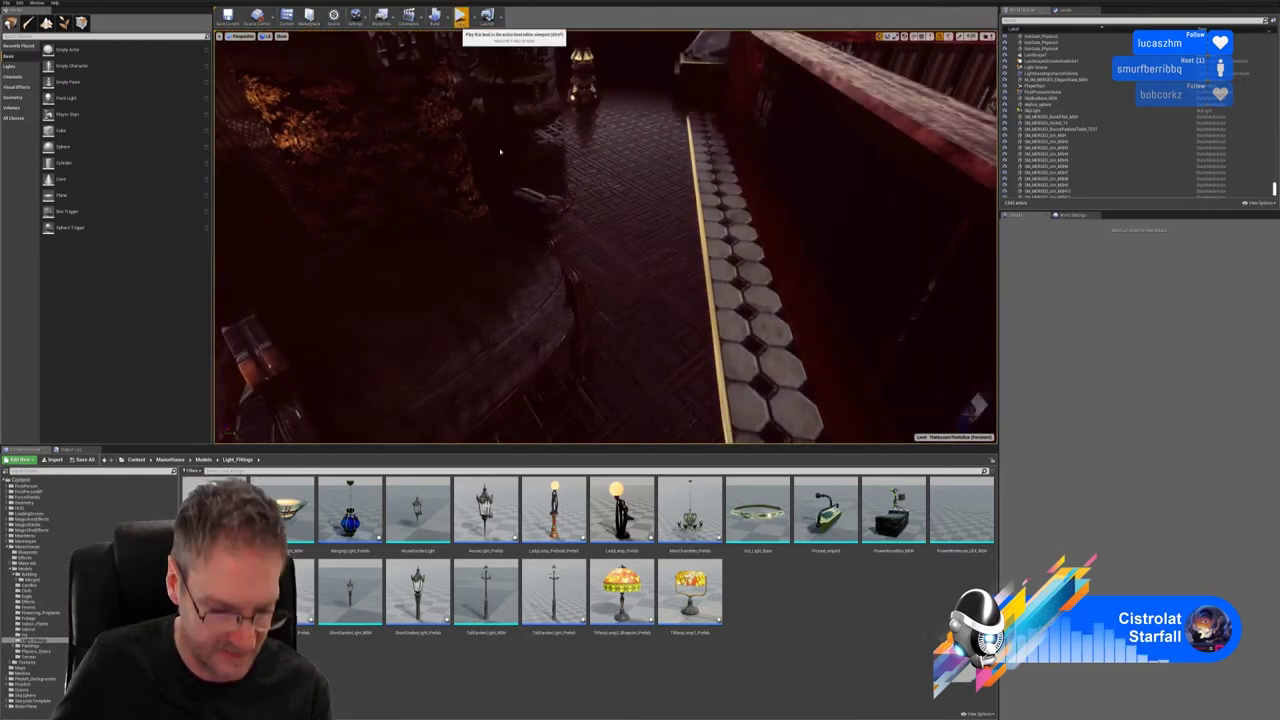
Step: Play the level and look over the lamp table with its books and talisman note, then stop playing
left_click(460, 15)
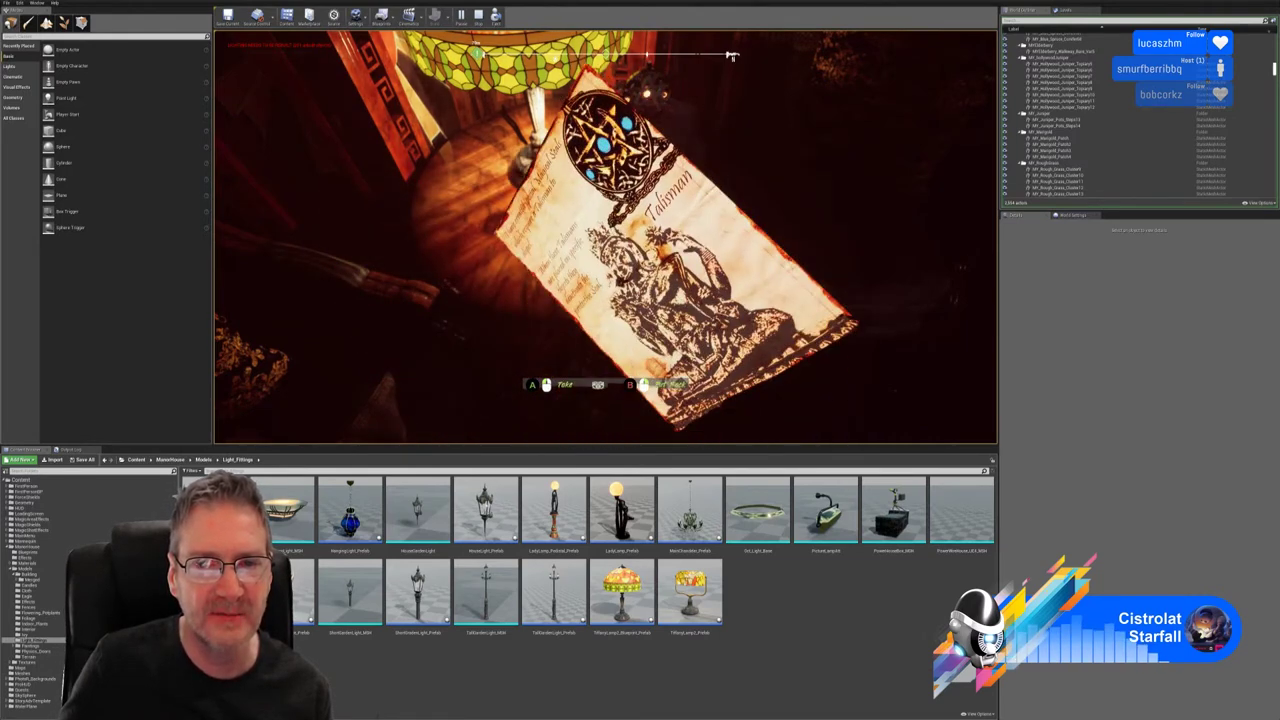
right_click(605, 237)
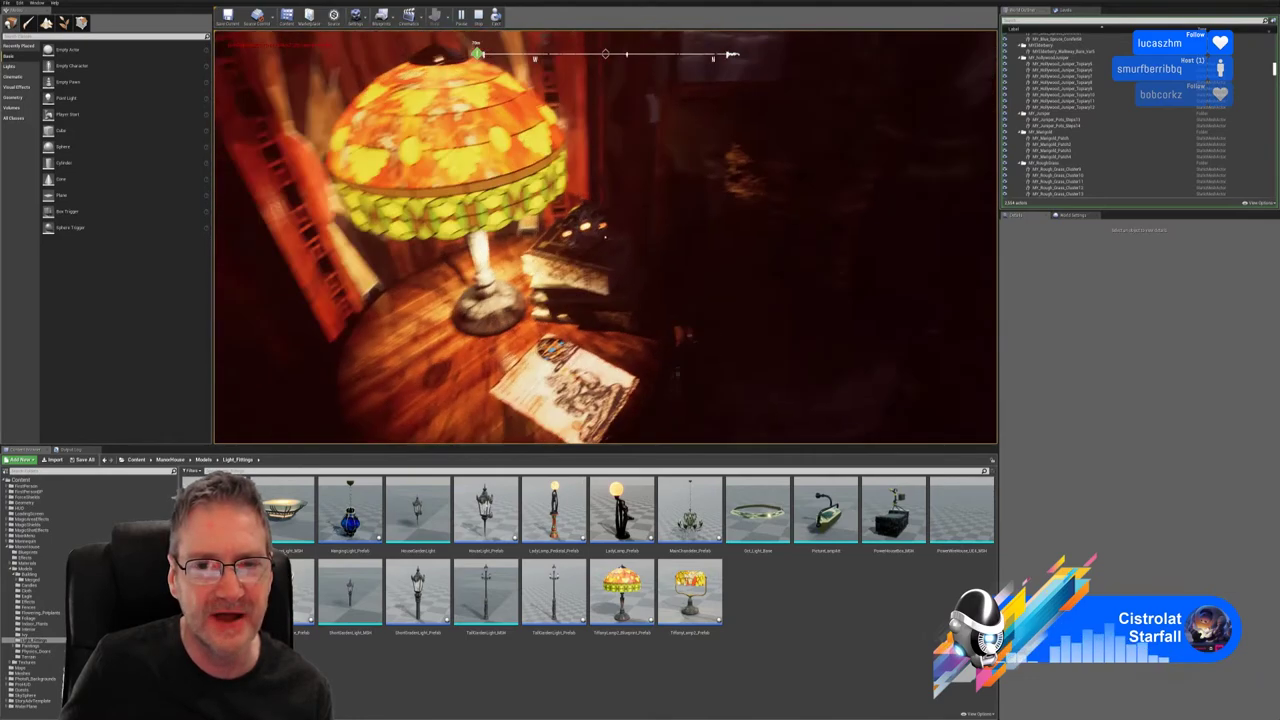
key("s")
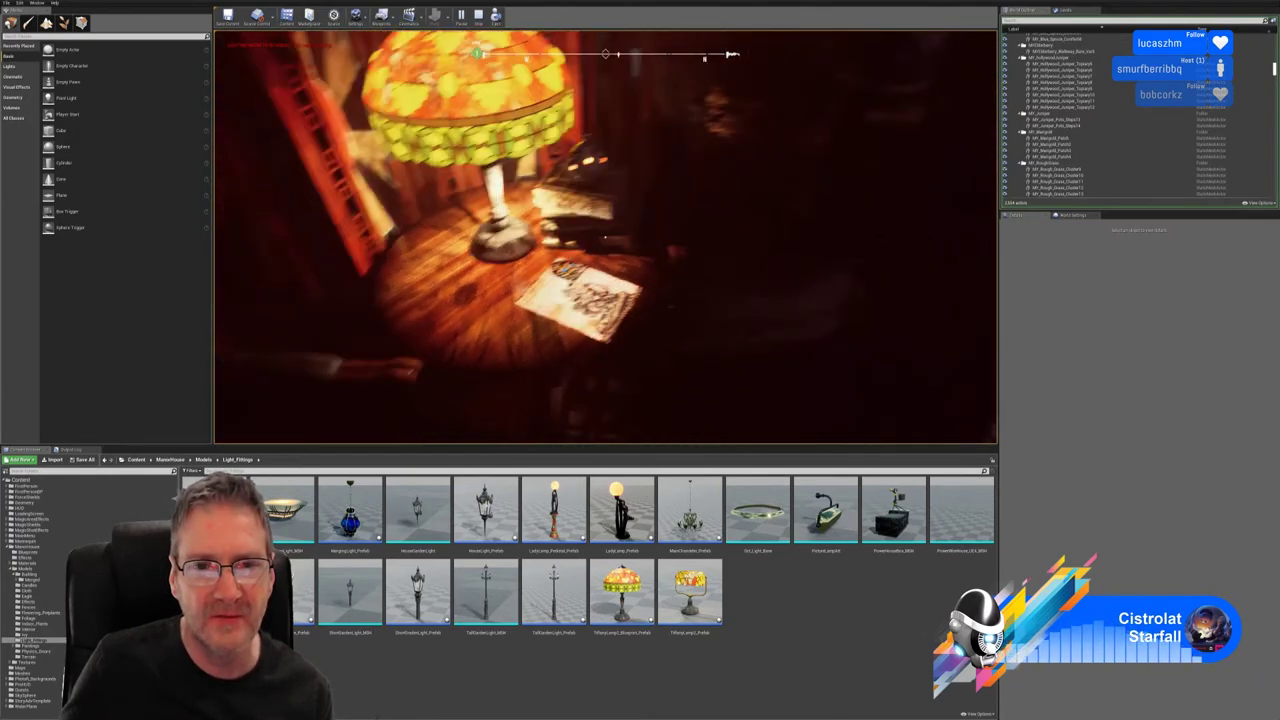
key("d")
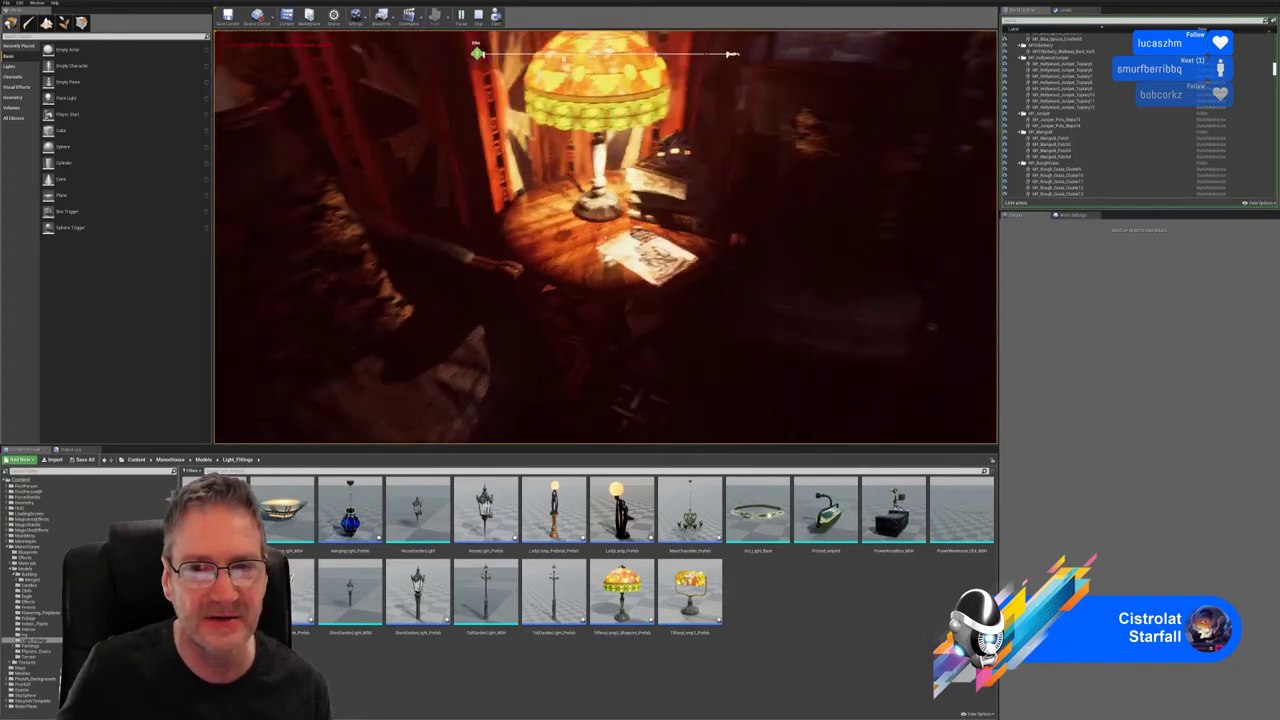
key("Escape")
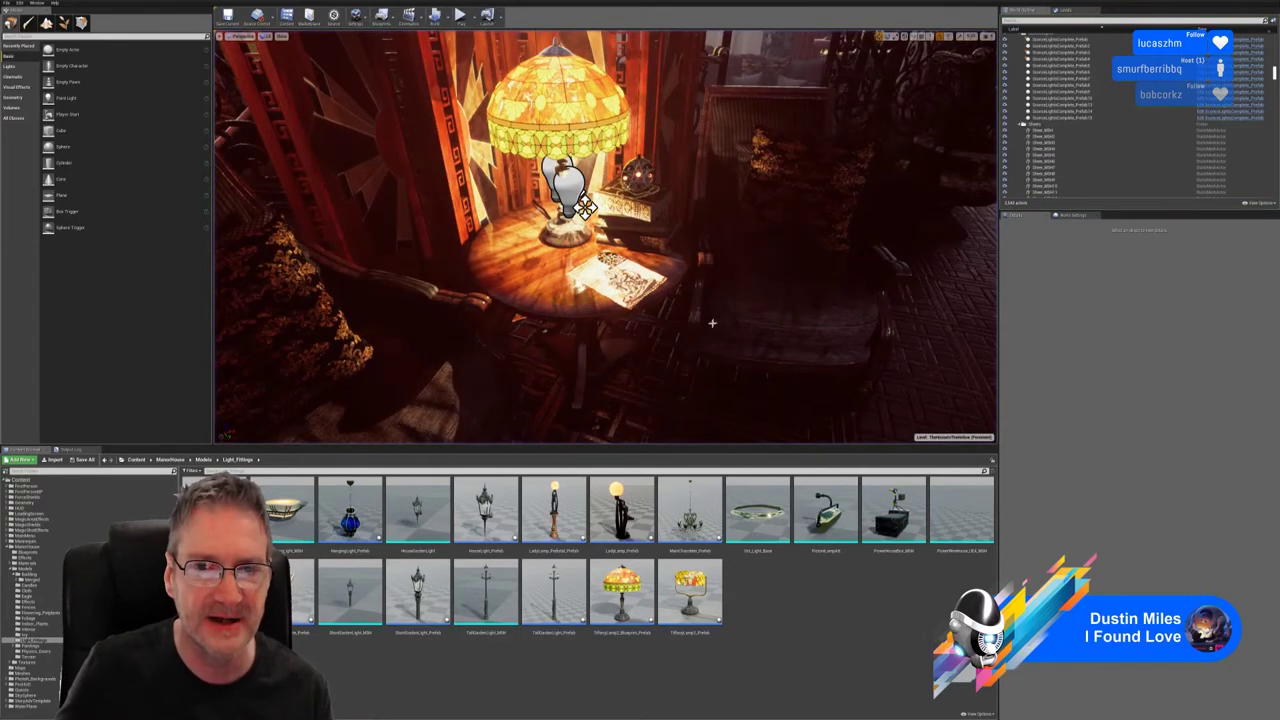
Step: Place the merged book pile from the Building/Merged folder on the round table, across the lamp from the original pile
right_click_drag(713, 321, 615, 355)
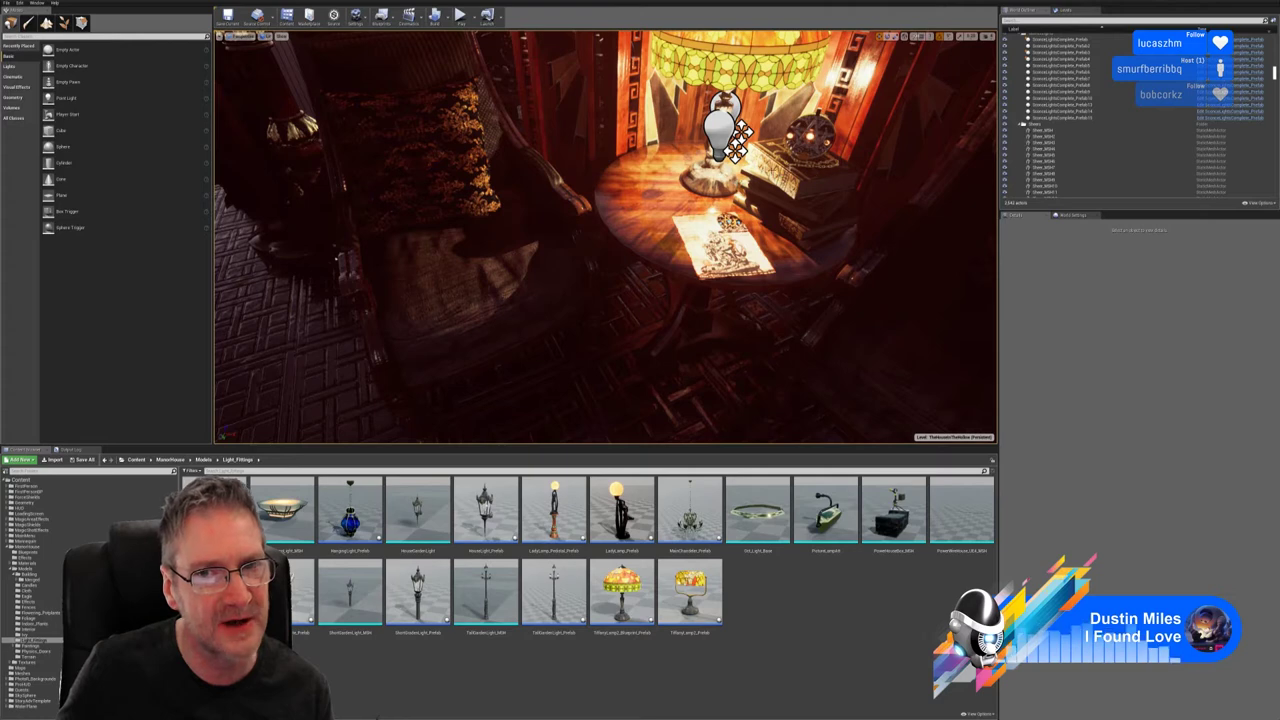
left_click(32, 579)
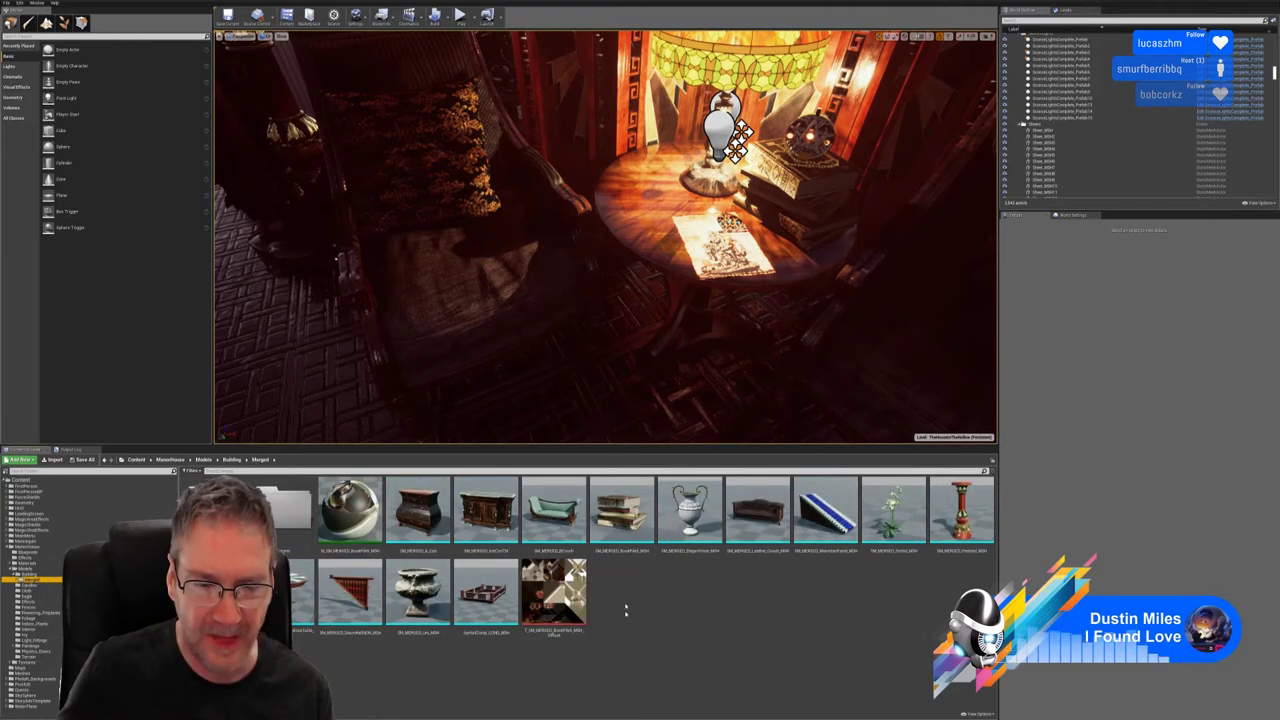
right_click_drag(646, 396, 676, 403)
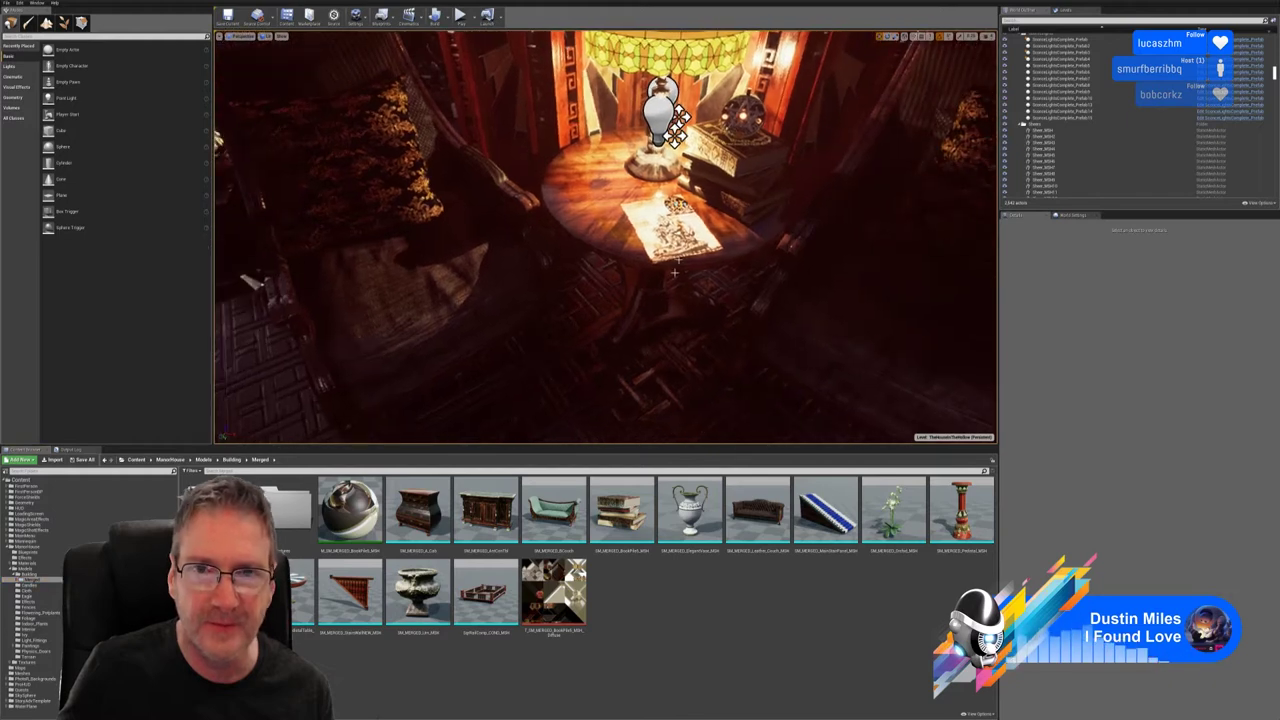
left_click(749, 157)
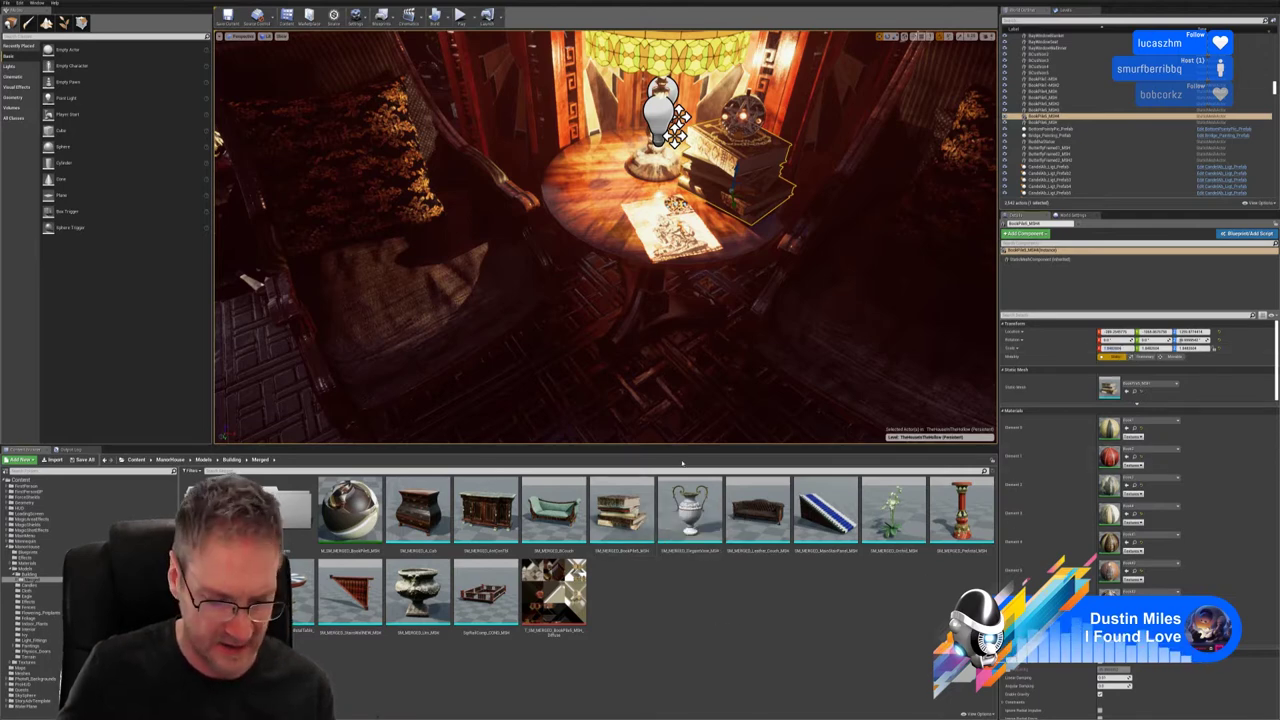
key("Escape")
left_click_drag(612, 508, 590, 210)
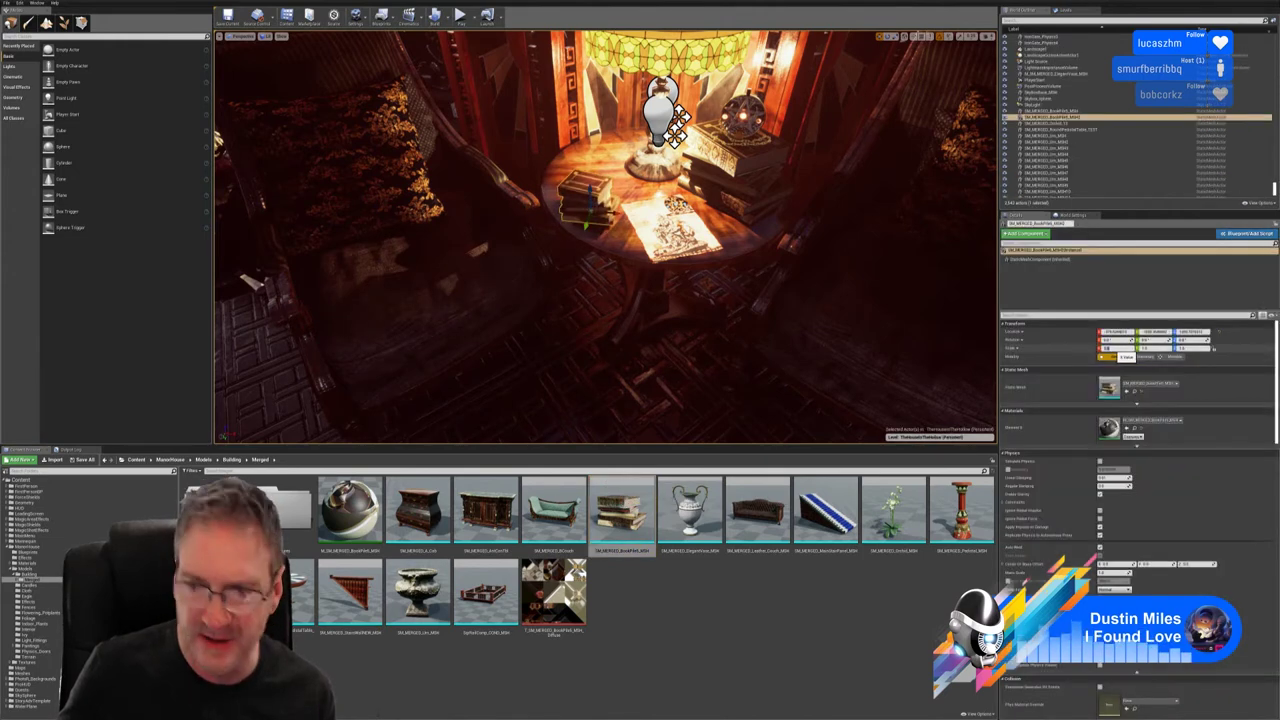
Step: Enlarge the newly placed merged book pile uniformly on its X, Y and Z scale
left_click_drag(1107, 348, 1113, 348)
left_click(1152, 348)
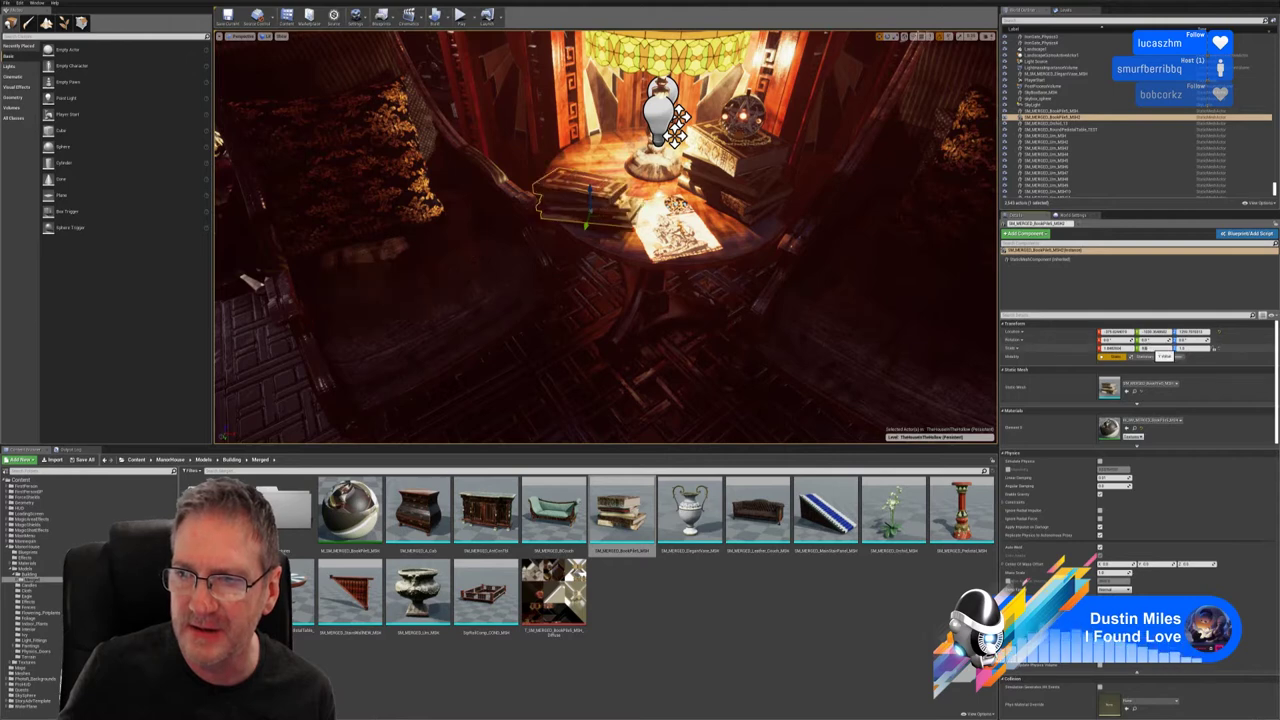
left_click(1185, 348)
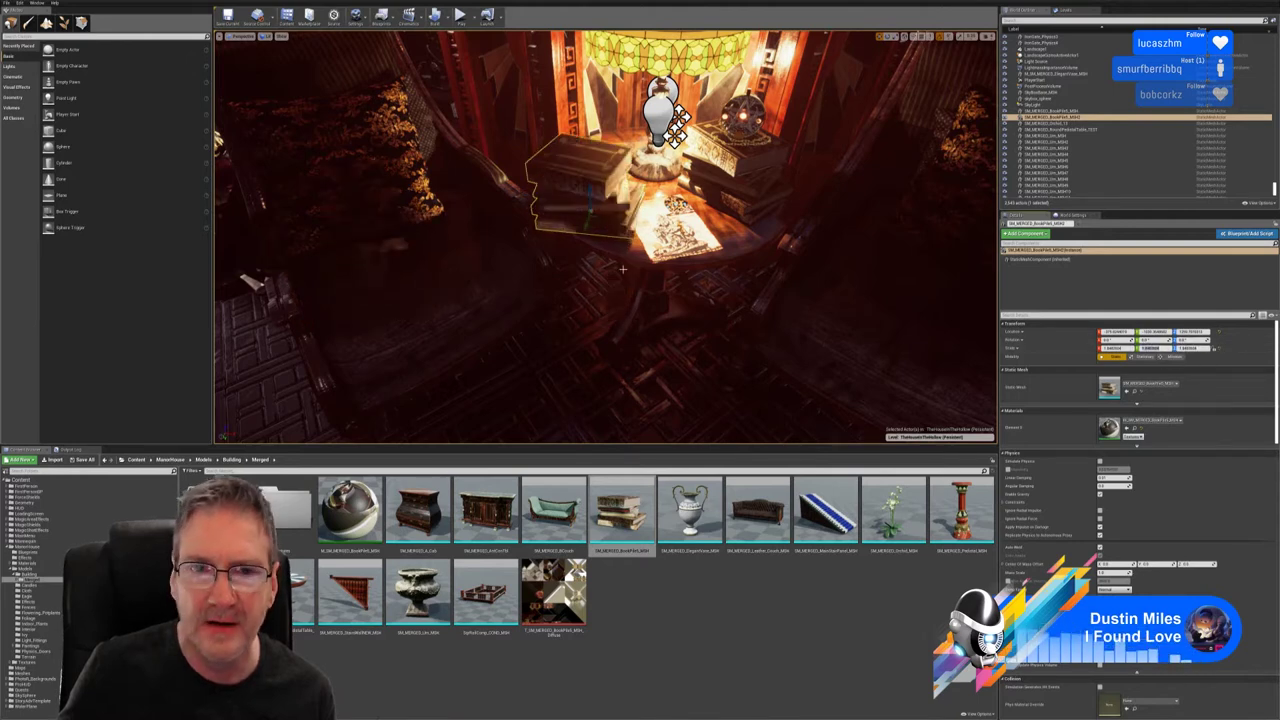
Step: Rotate the merged book pile about its vertical axis and move it back beside the lamp, clear of the talisman note
right_click_drag(718, 220, 744, 198)
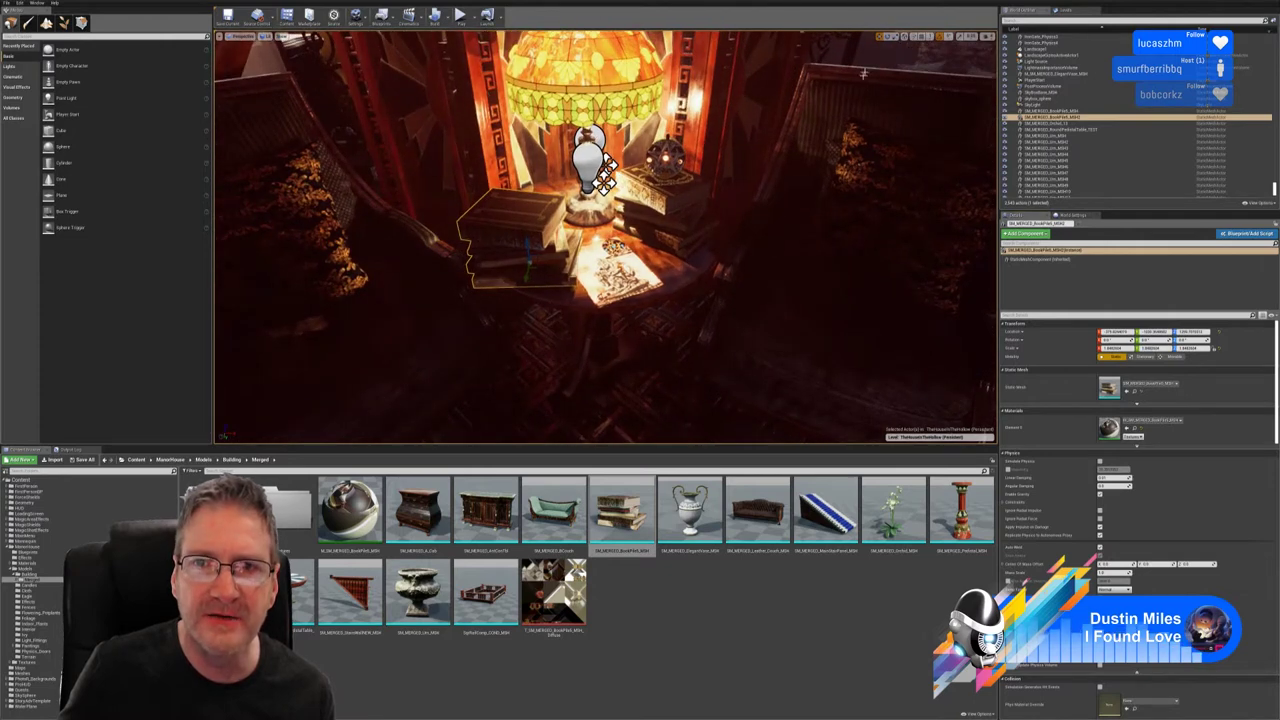
key("e")
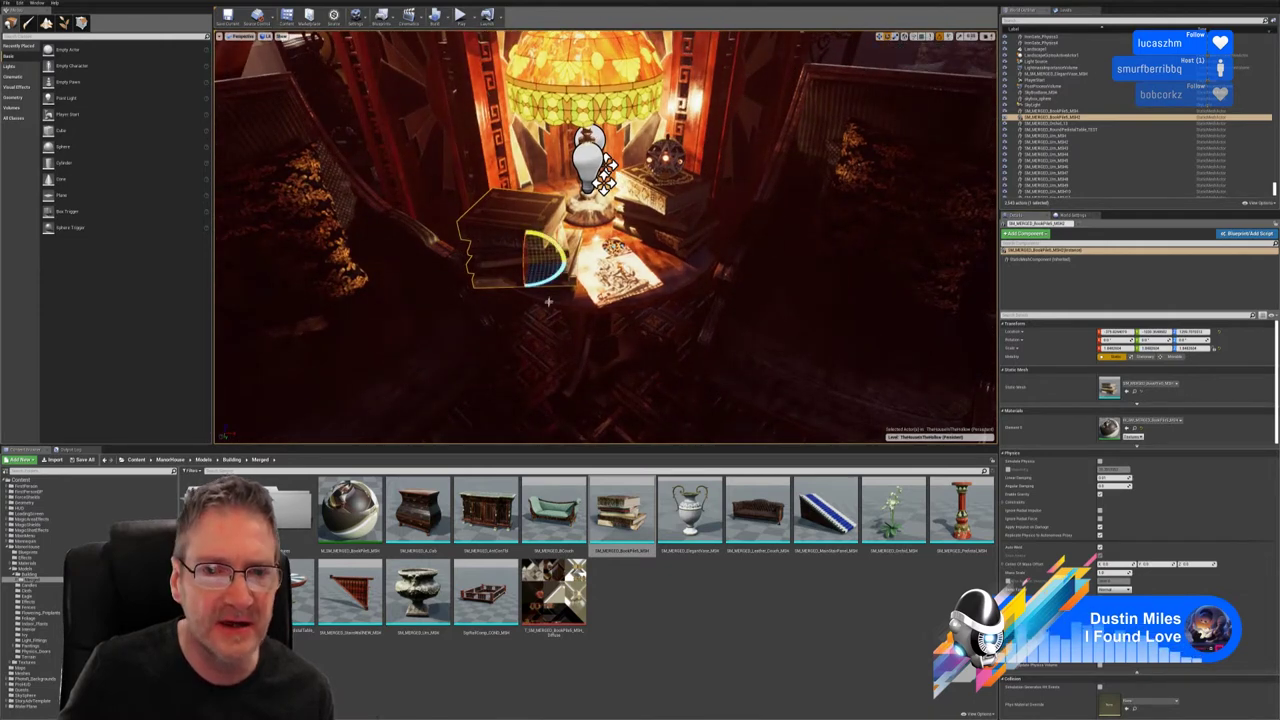
left_click_drag(540, 290, 716, 227)
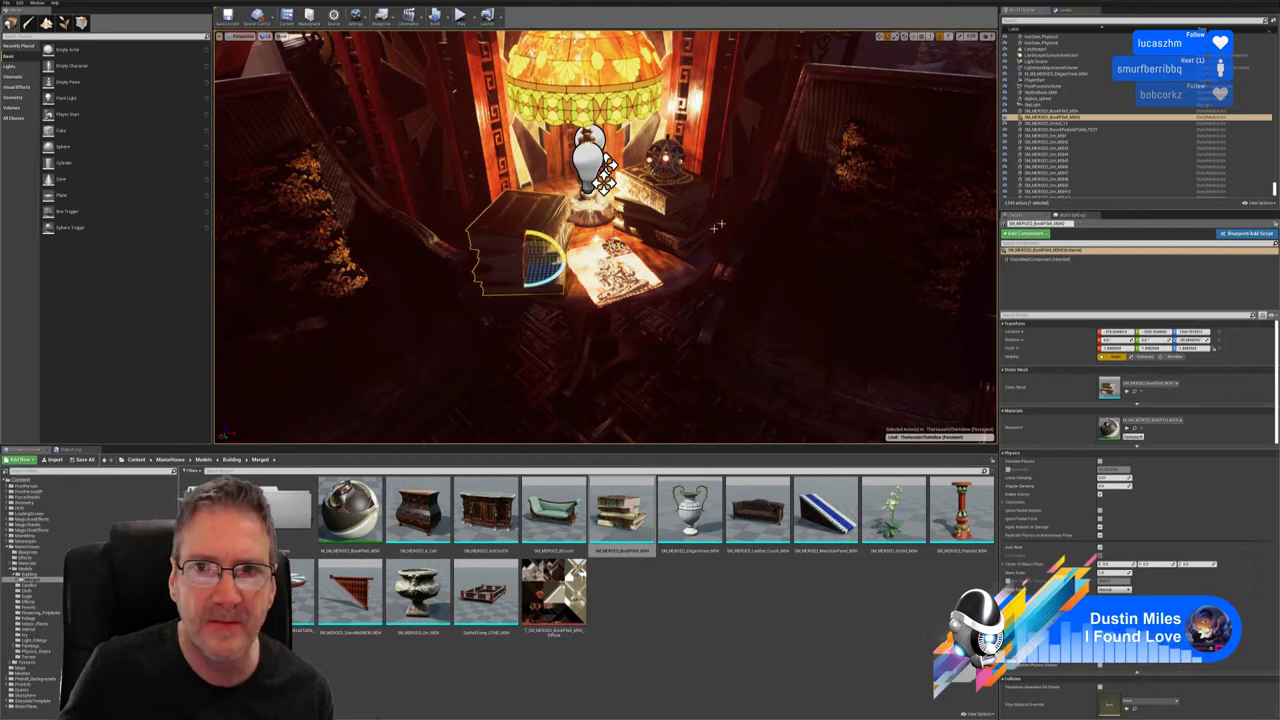
left_click(880, 37)
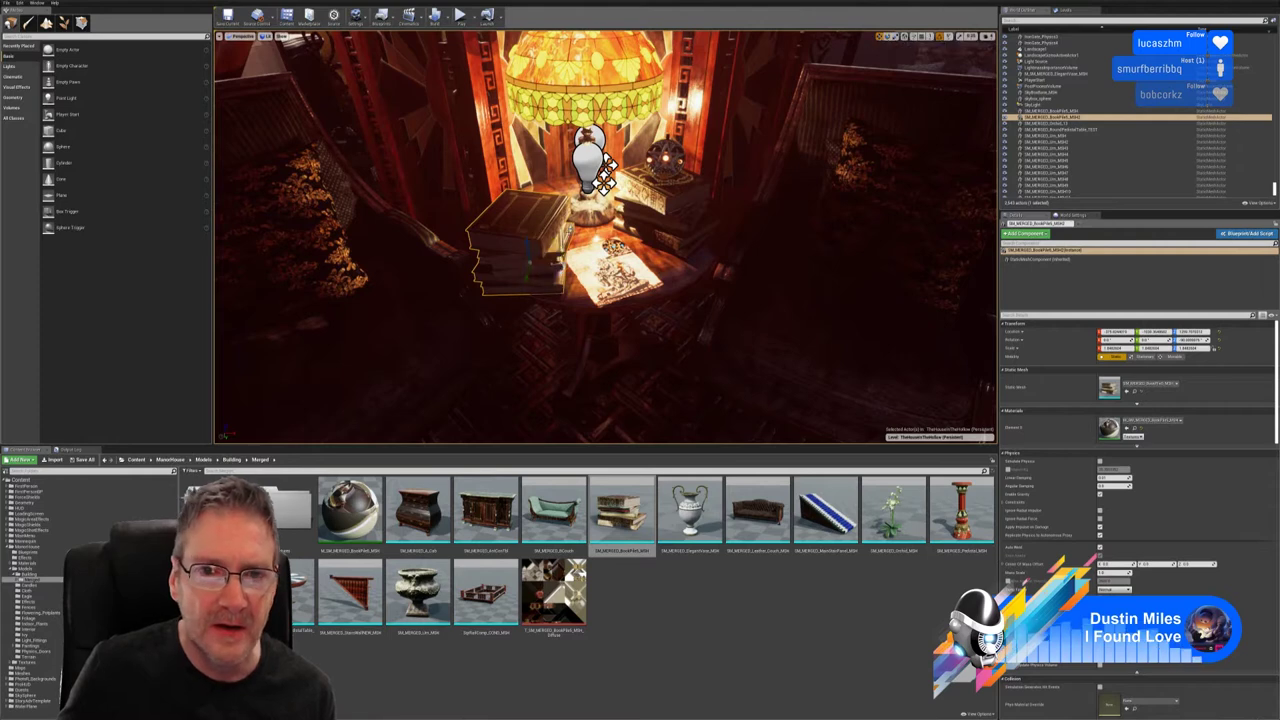
left_click_drag(532, 269, 517, 235)
right_click_drag(517, 235, 495, 282)
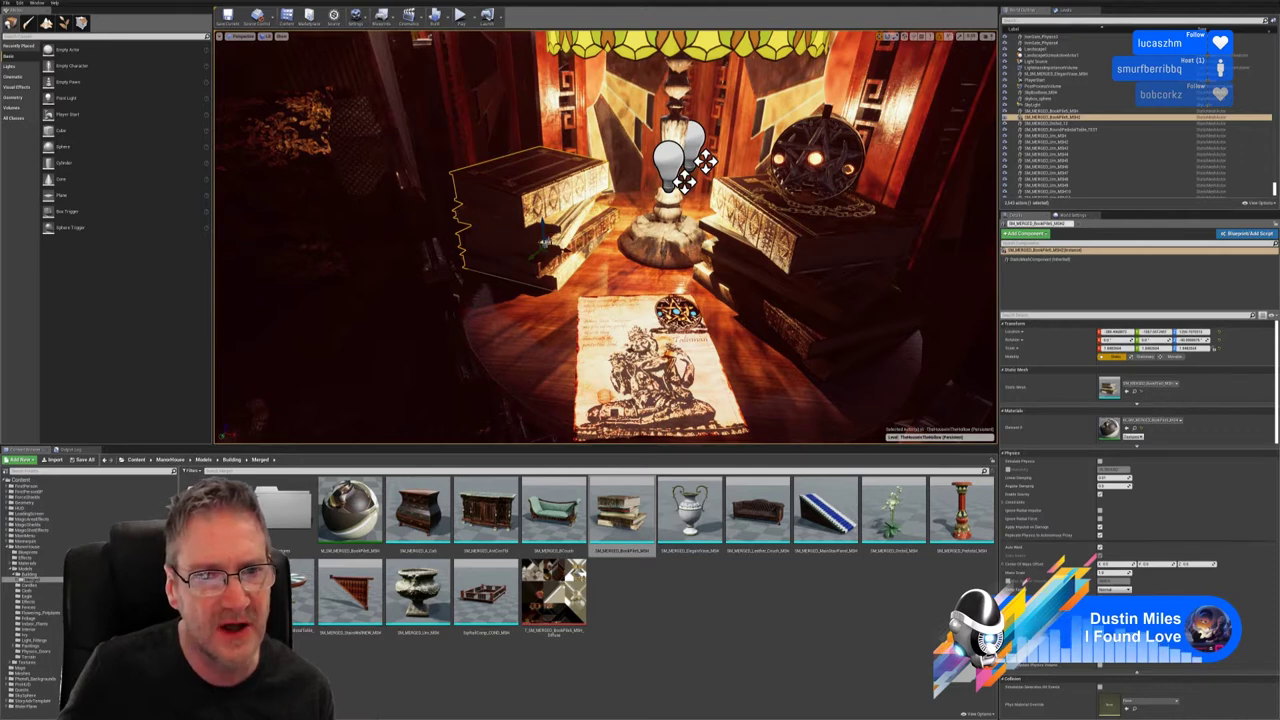
mouse_move(543, 243)
left_mouse_down()
mouse_move(540, 269)
mouse_move(536, 255)
left_mouse_up()
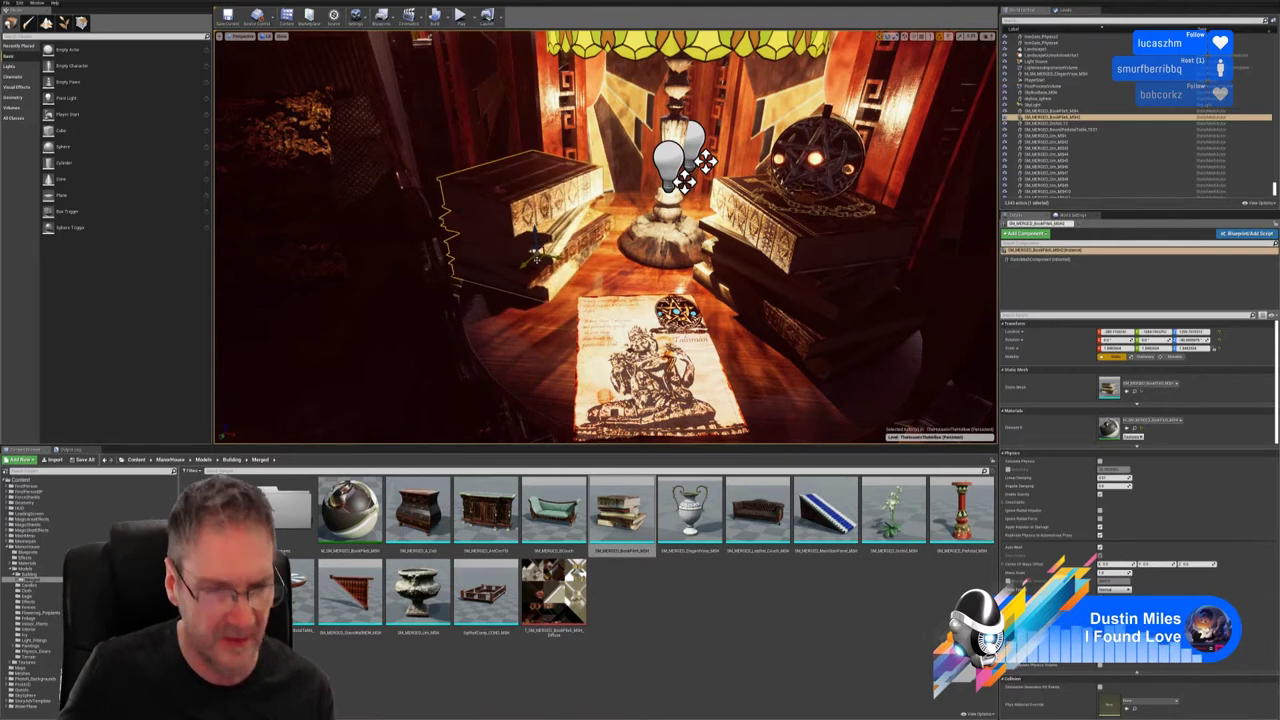
Step: Play the level and compare the merged and original book piles beside the lamp from several angles, then stop playing
key("Escape")
key("s")
right_click_drag(537, 257, 585, 255)
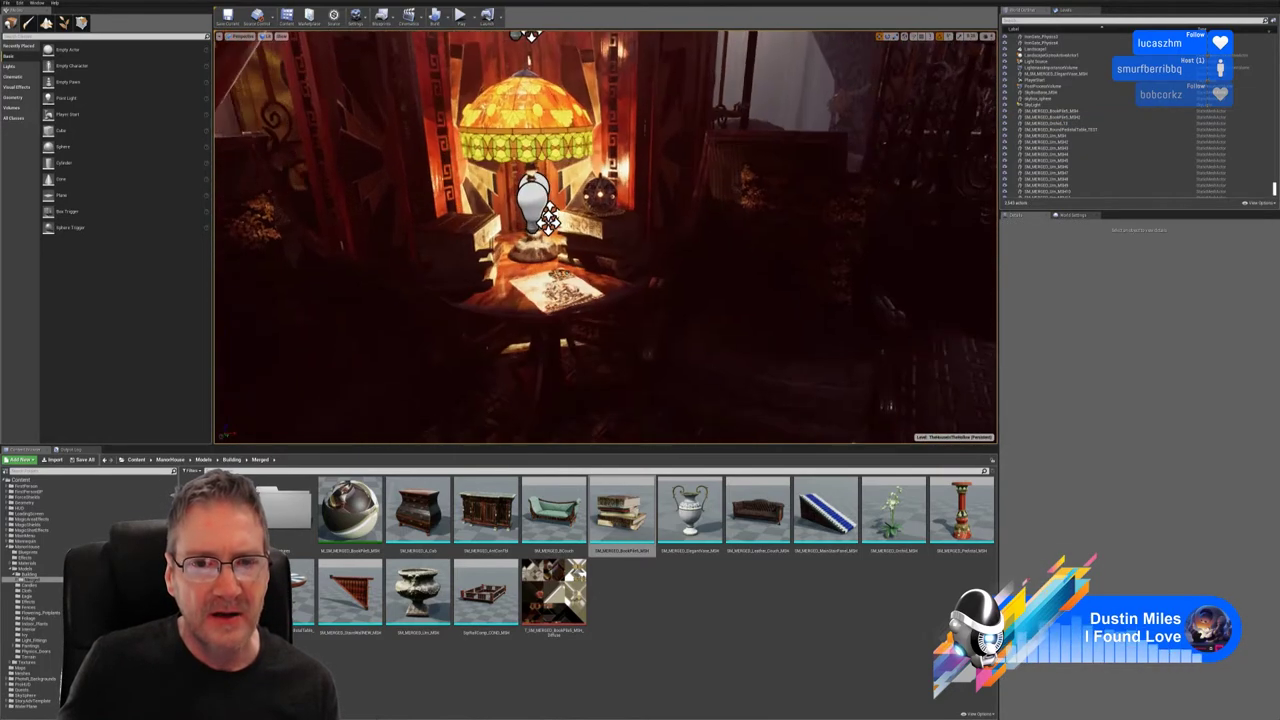
right_click_drag(485, 170, 480, 169)
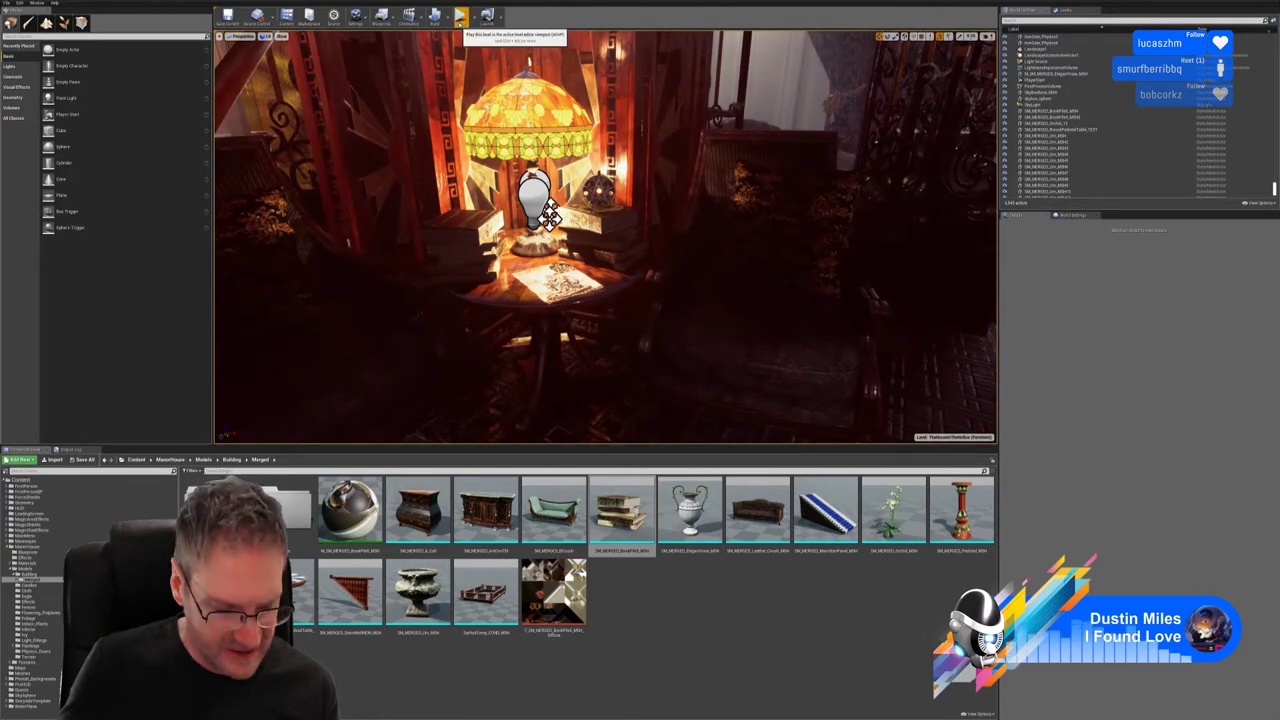
left_click(460, 16)
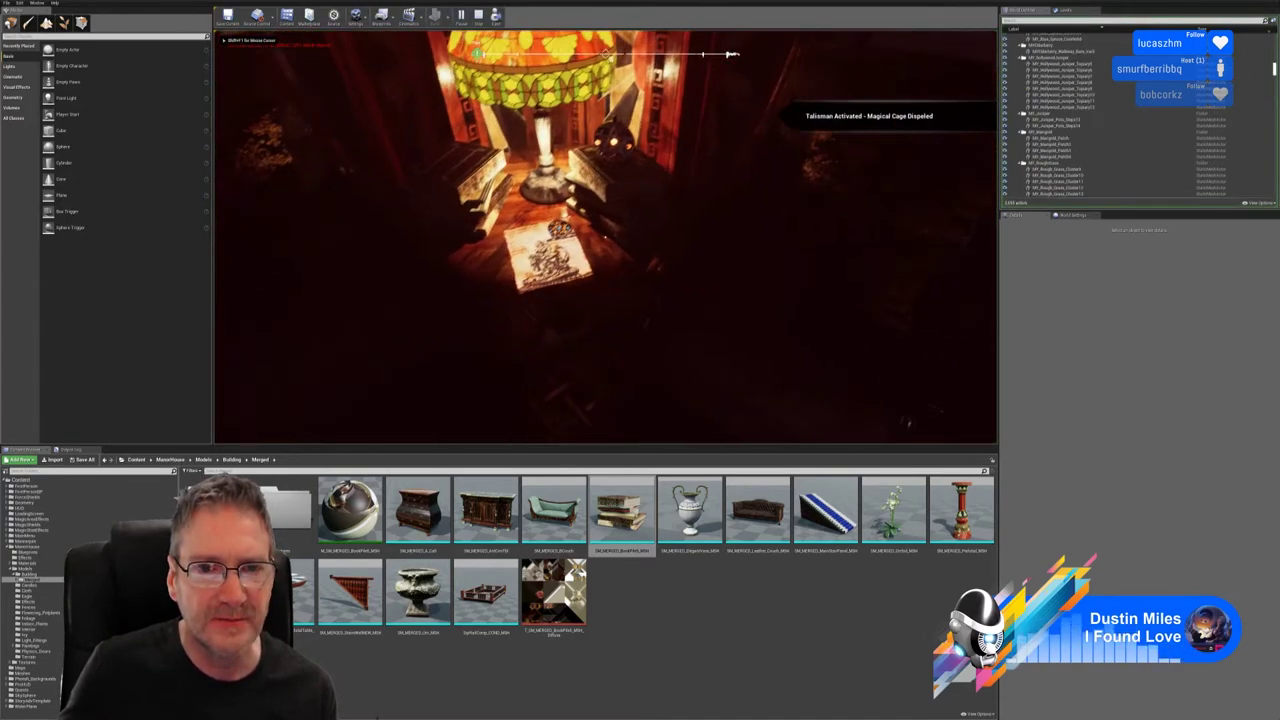
key("w")
key("s")
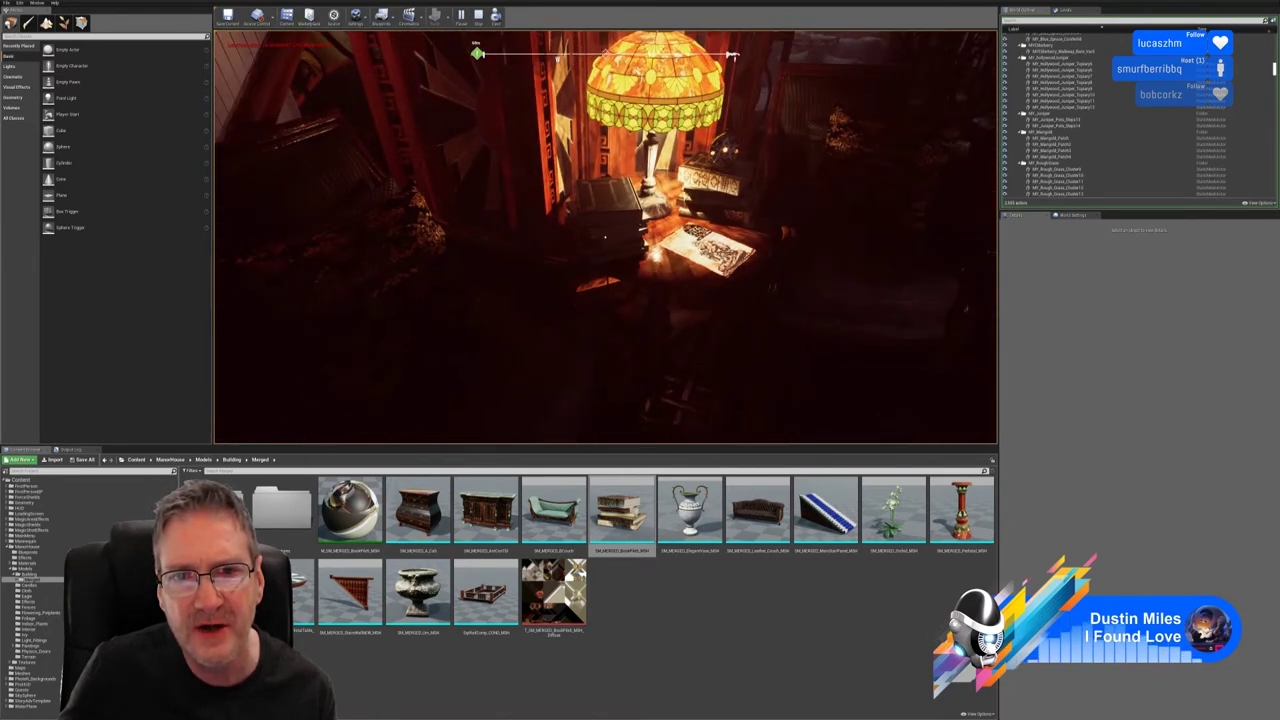
key("w")
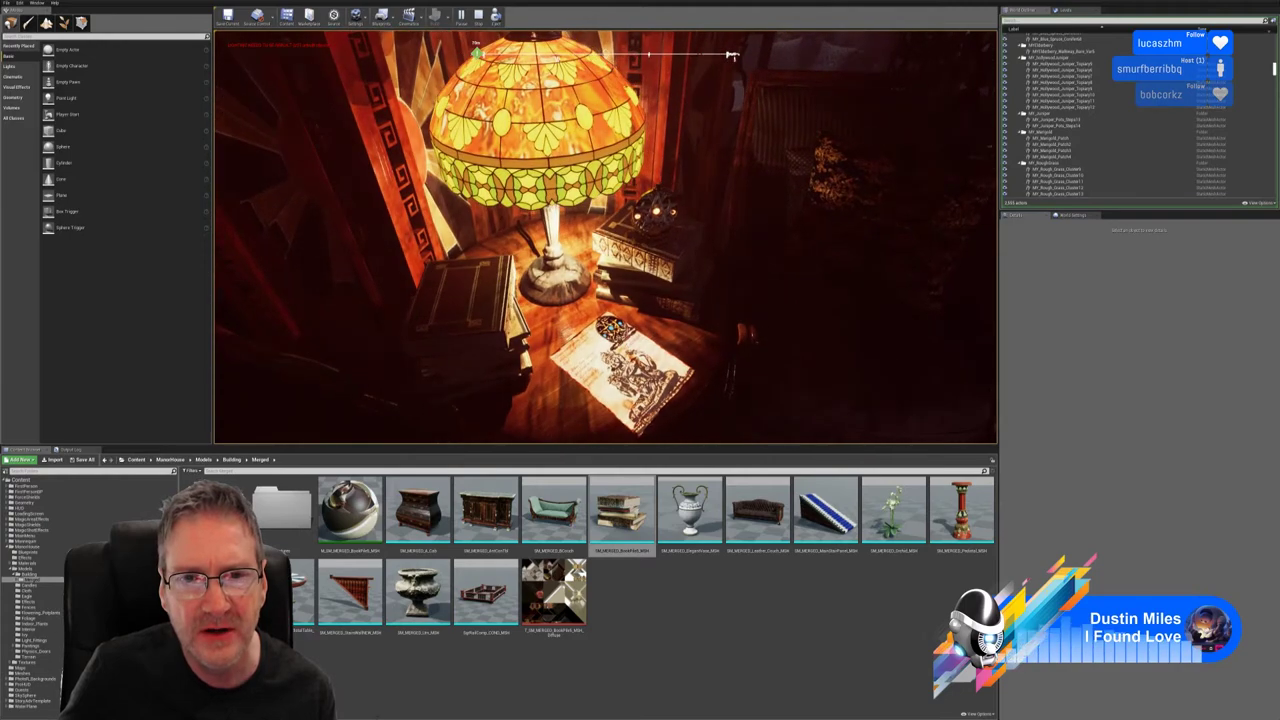
key("d")
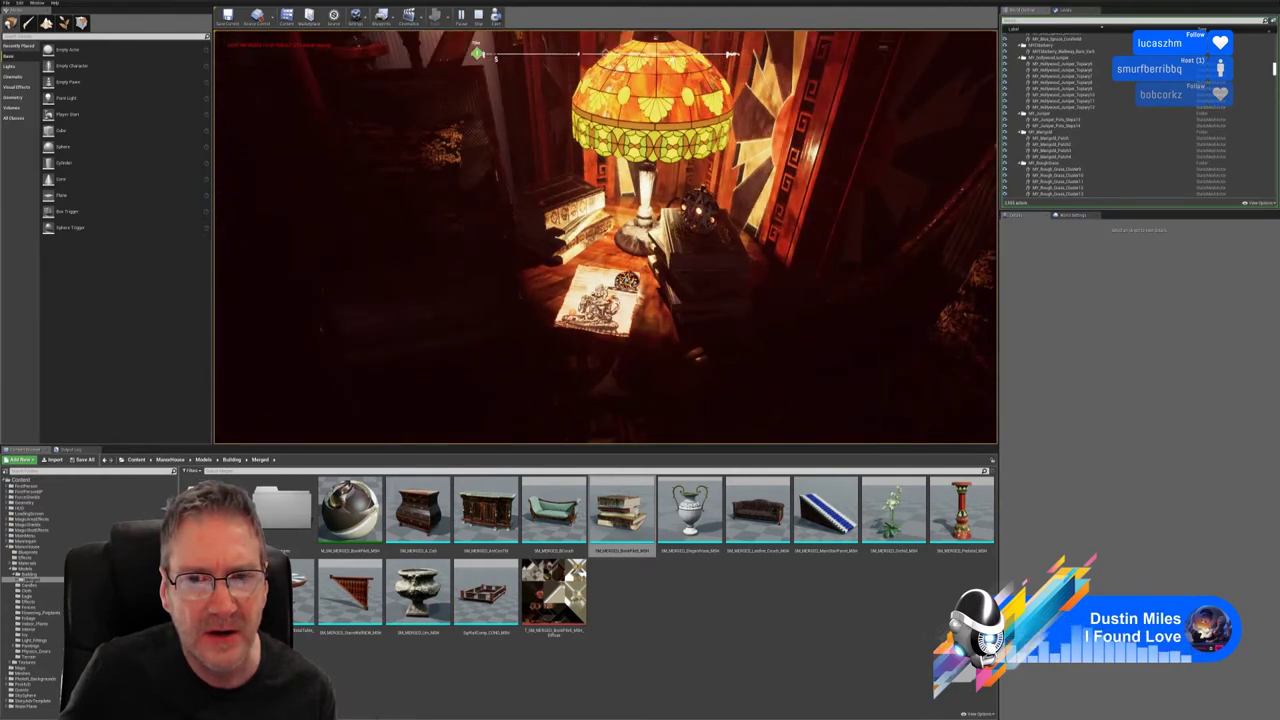
key("w")
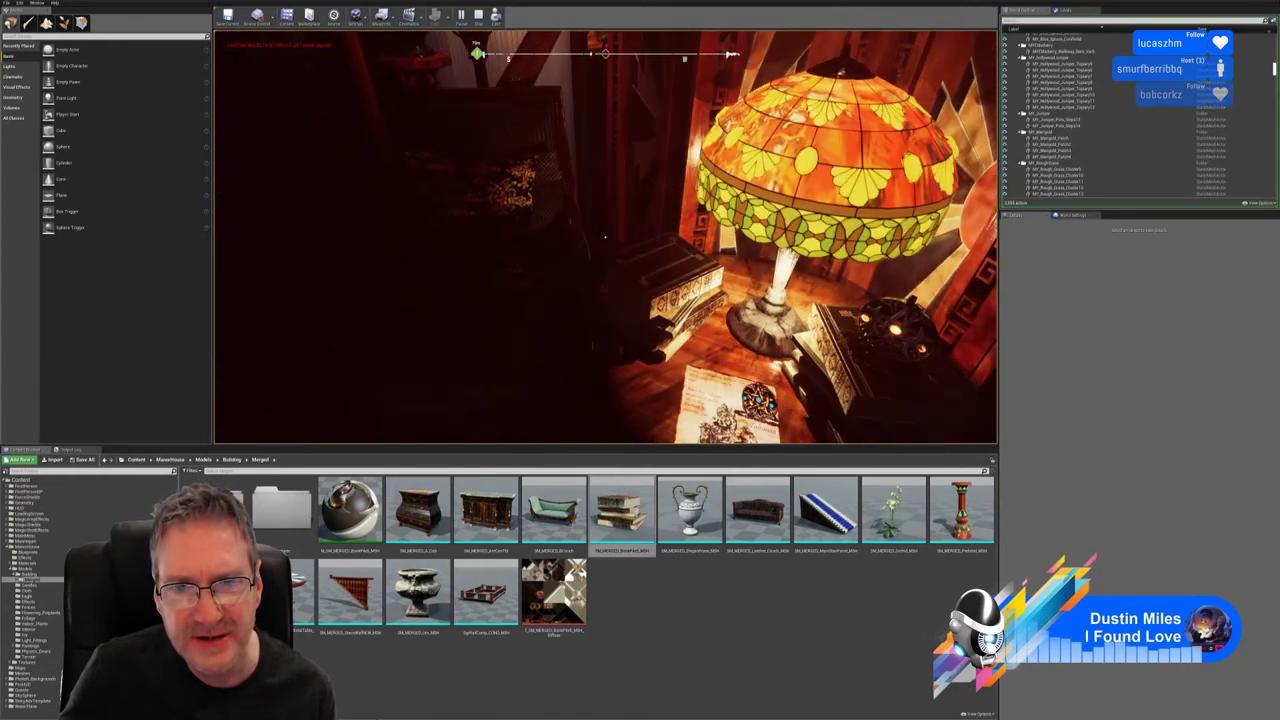
key("a")
key("w")
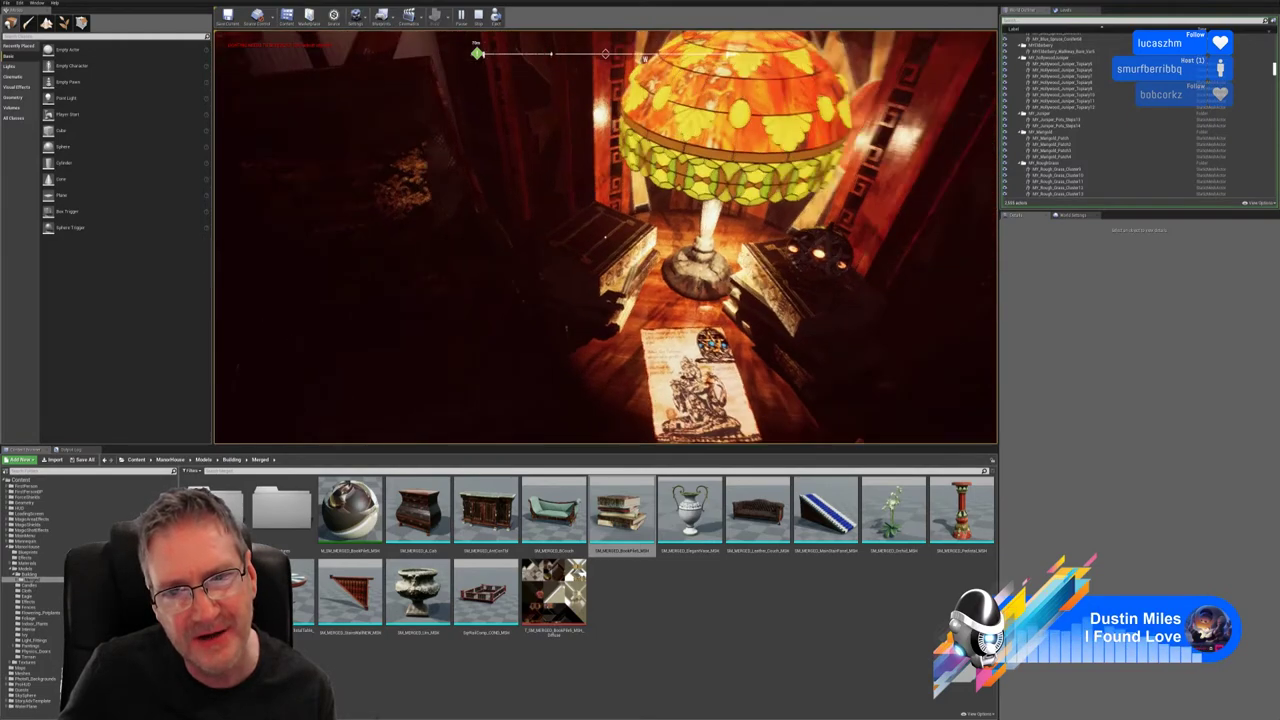
key("s")
key("w")
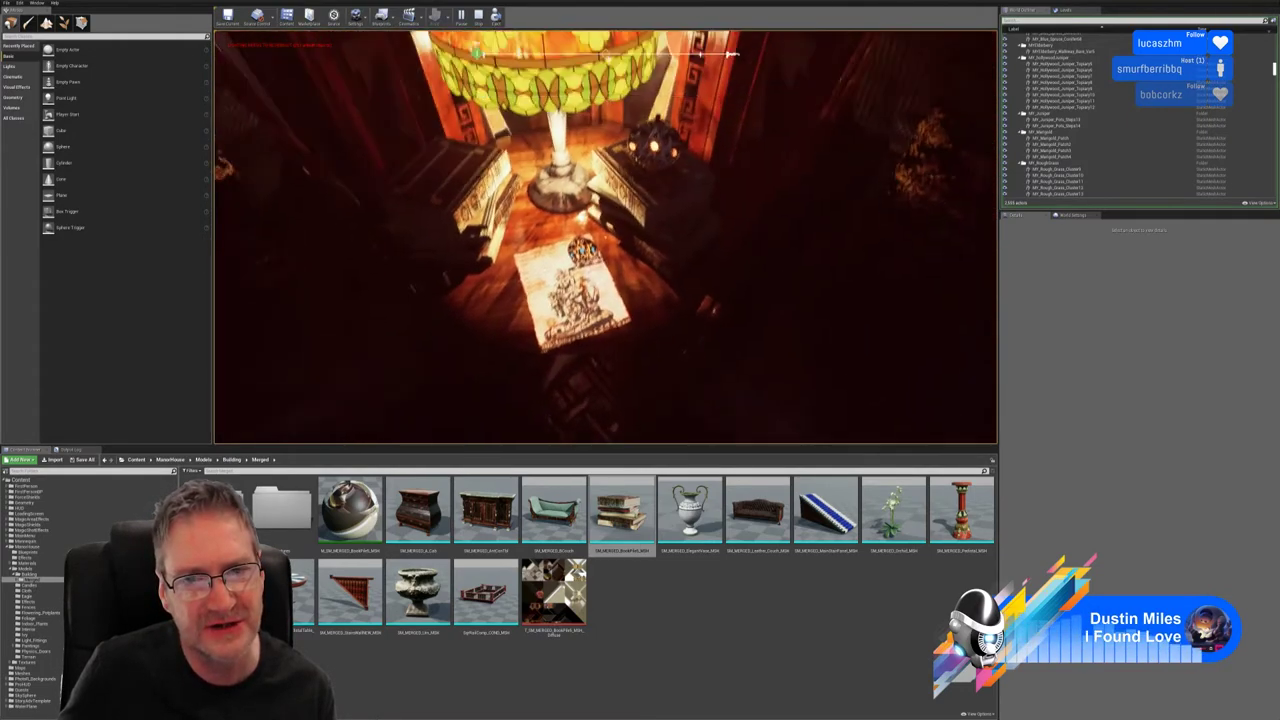
key("a")
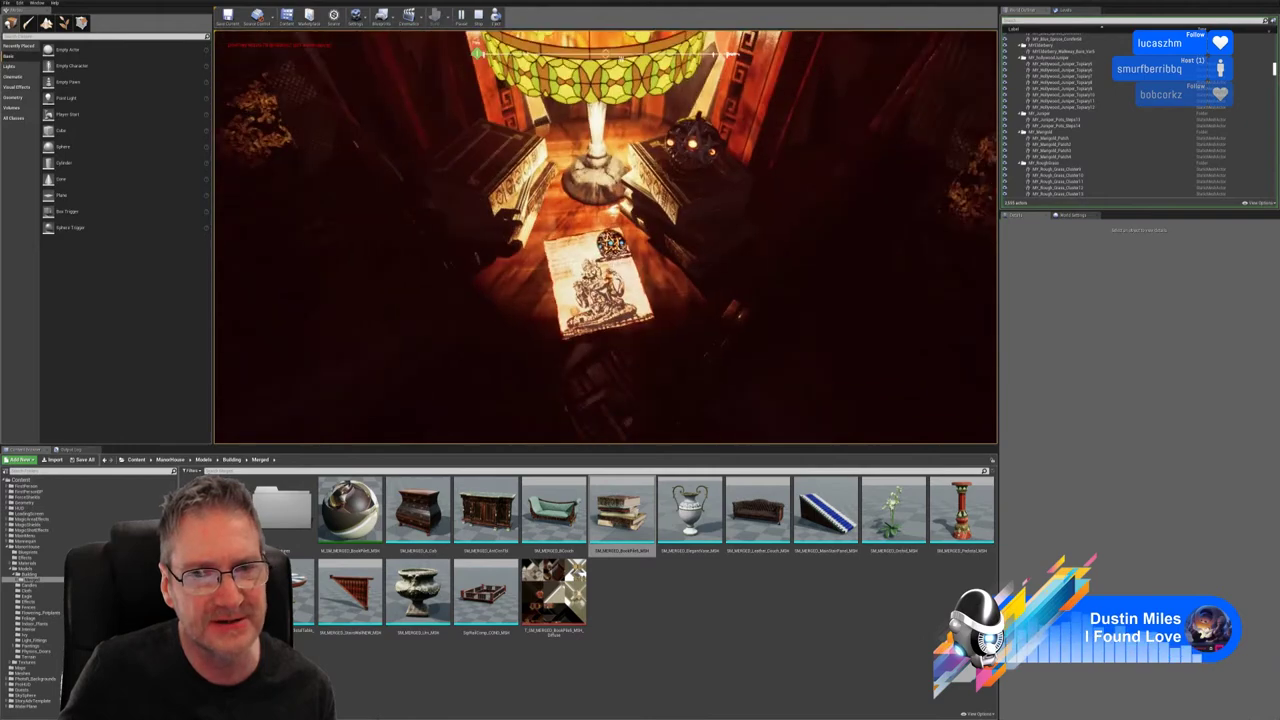
key("w")
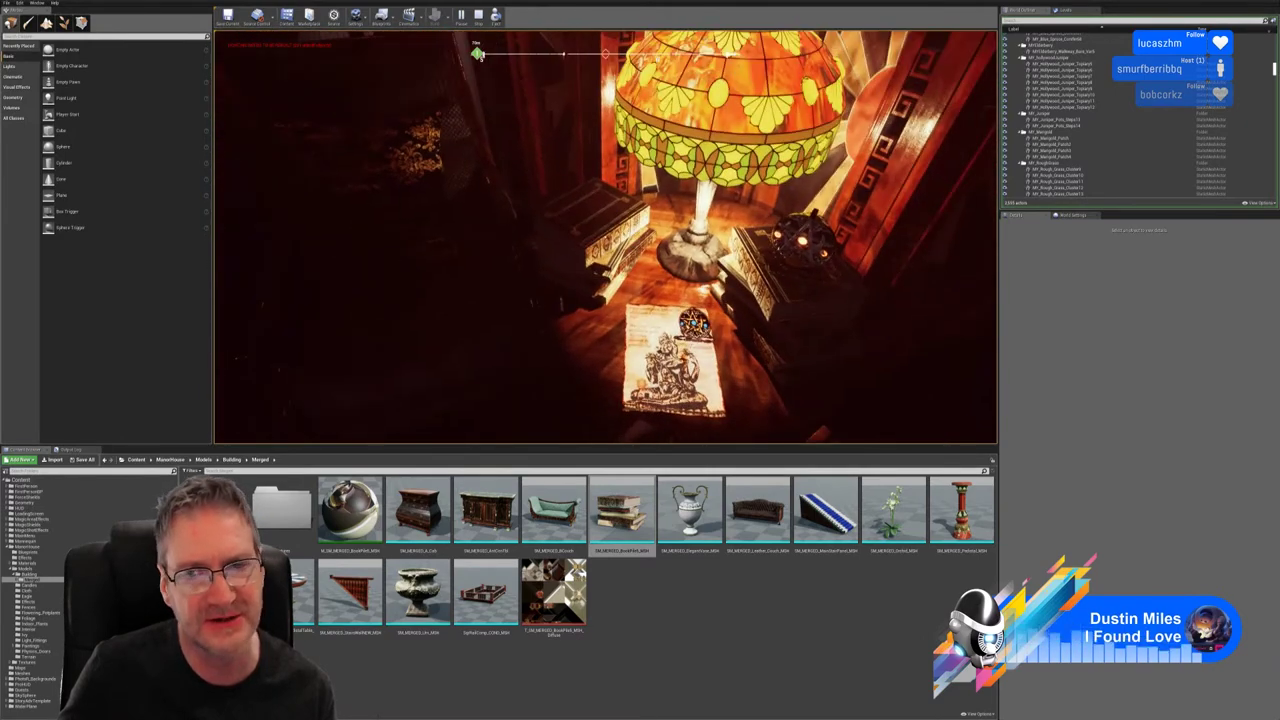
key("w")
key("a")
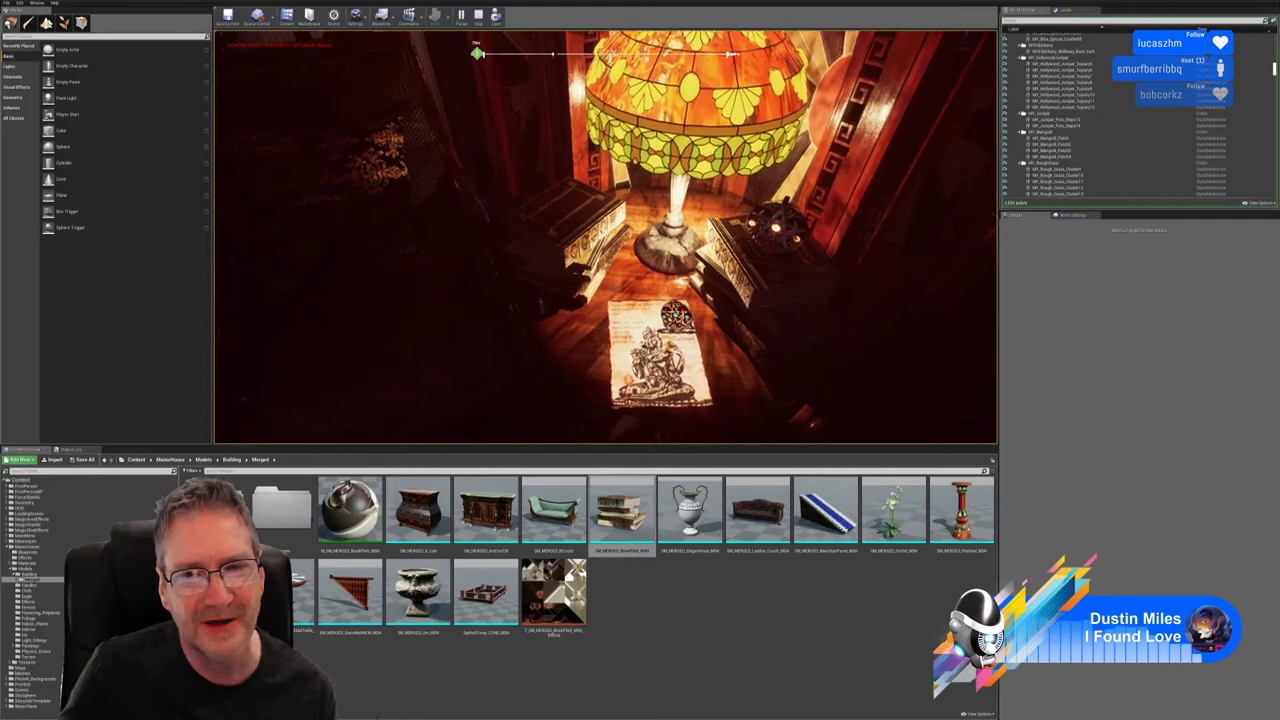
key("a")
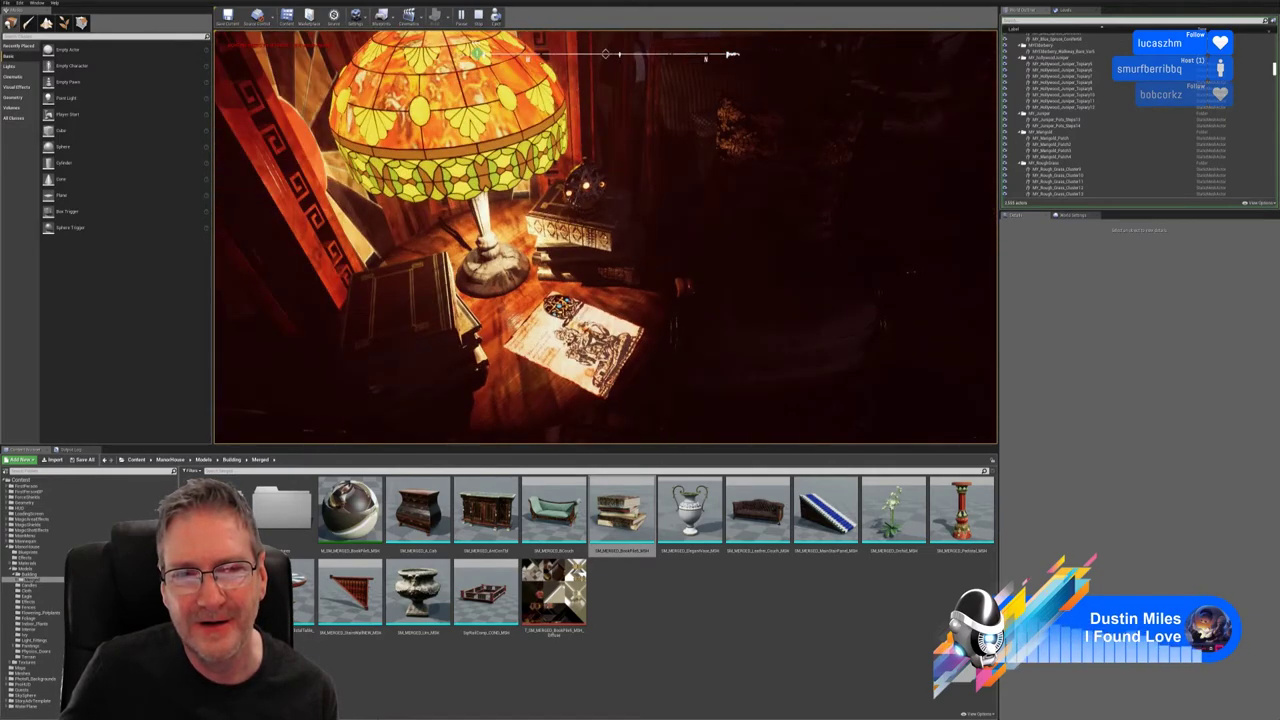
key("d")
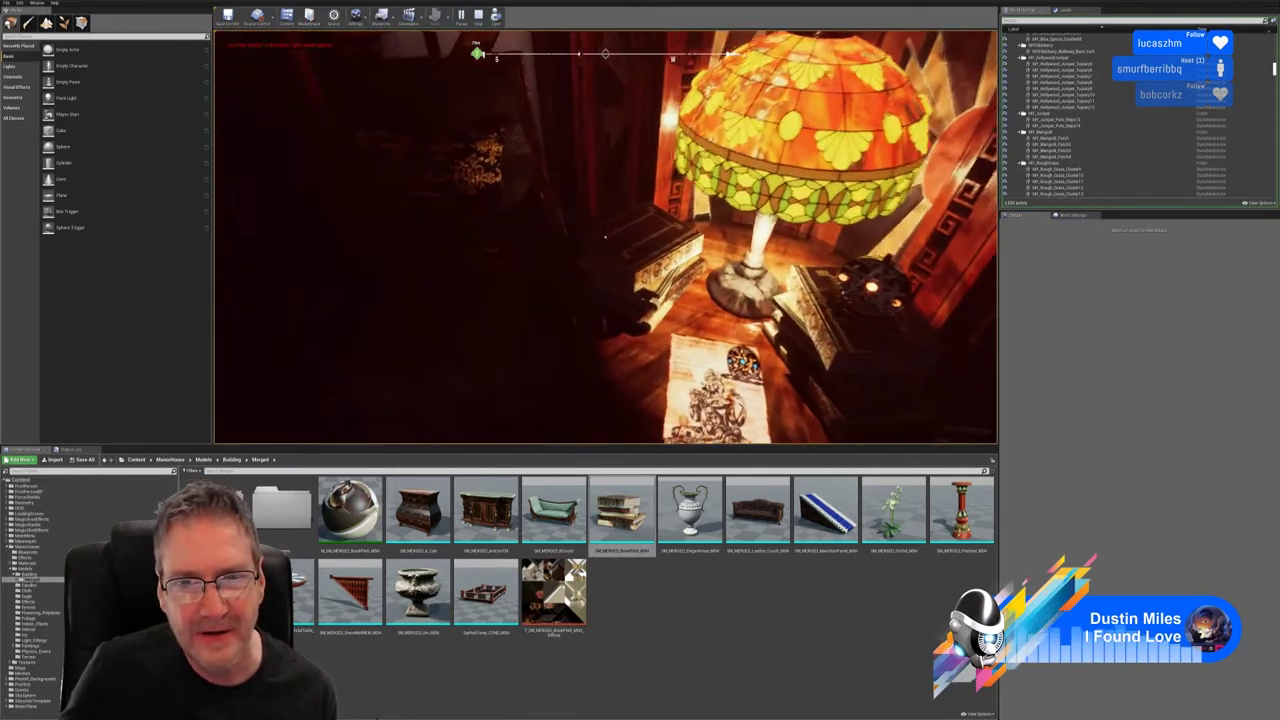
key("d")
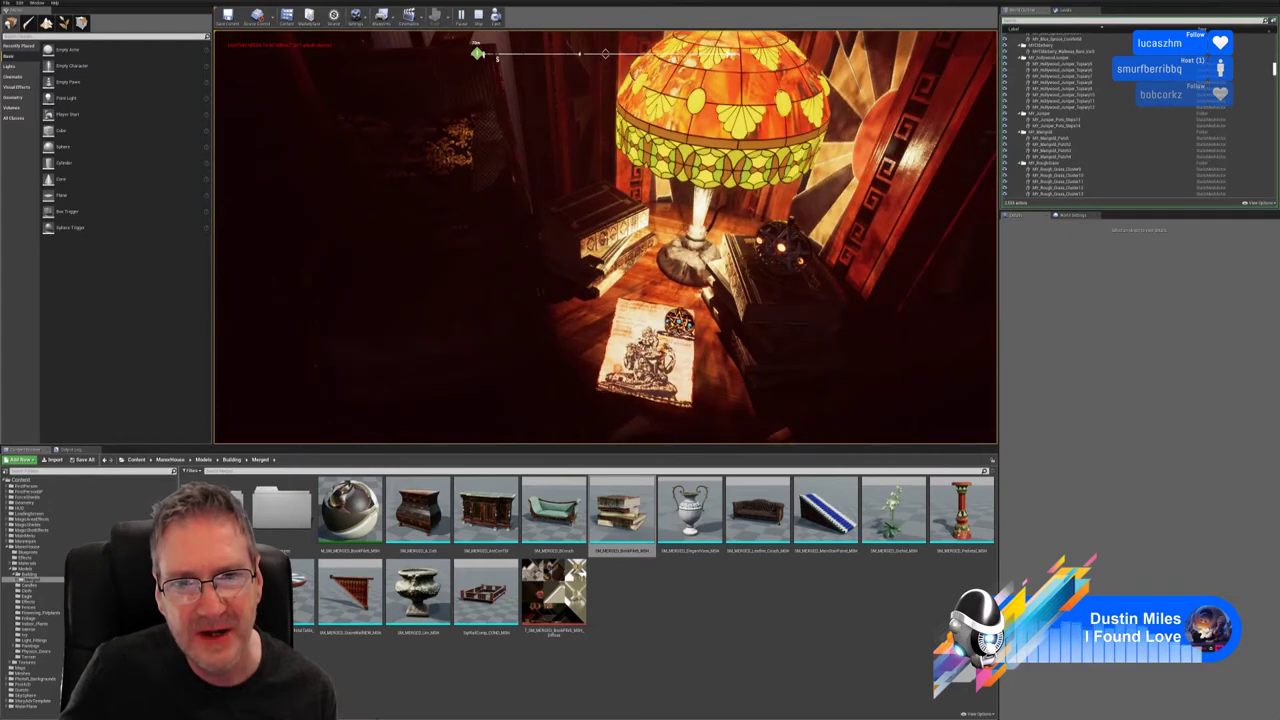
key("a")
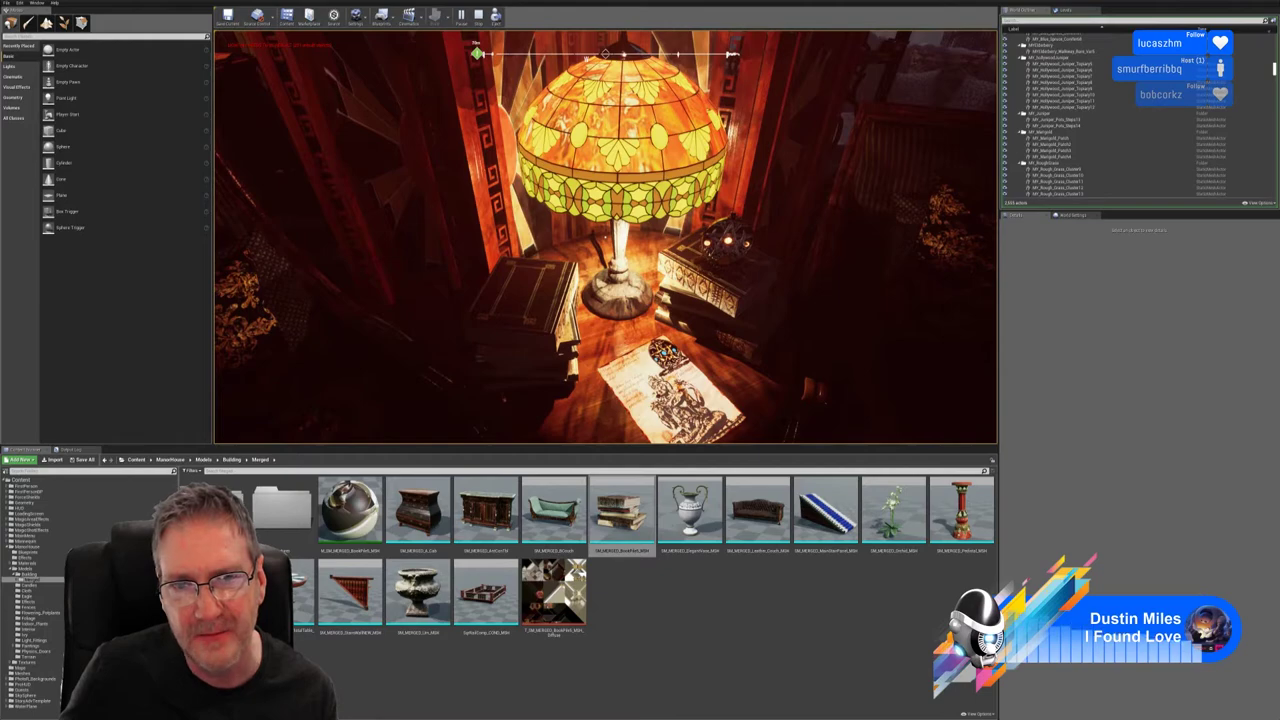
key("d")
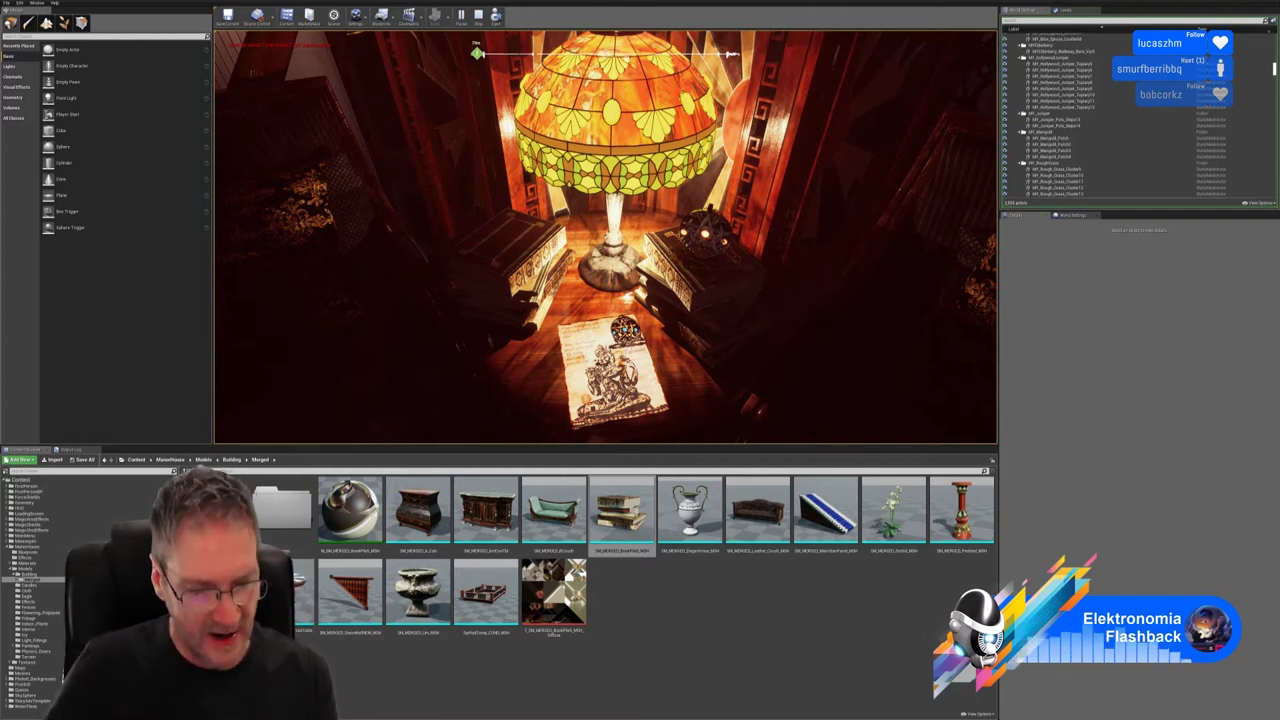
key("Escape")
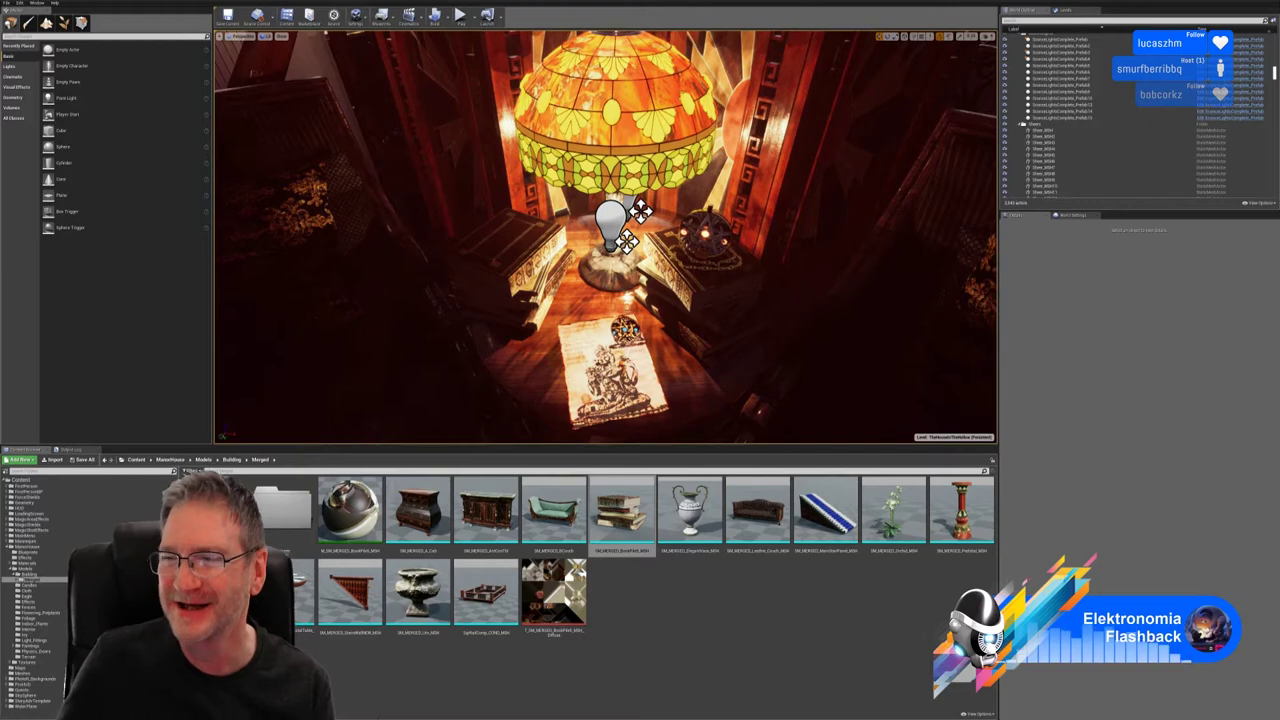
Step: Delete the merged test pile from the round table and select the original book pile under the talisman
right_click_drag(606, 237, 622, 212)
mouse_move(478, 303)
right_mouse_down()
mouse_move(508, 328)
mouse_move(478, 303)
right_mouse_up()
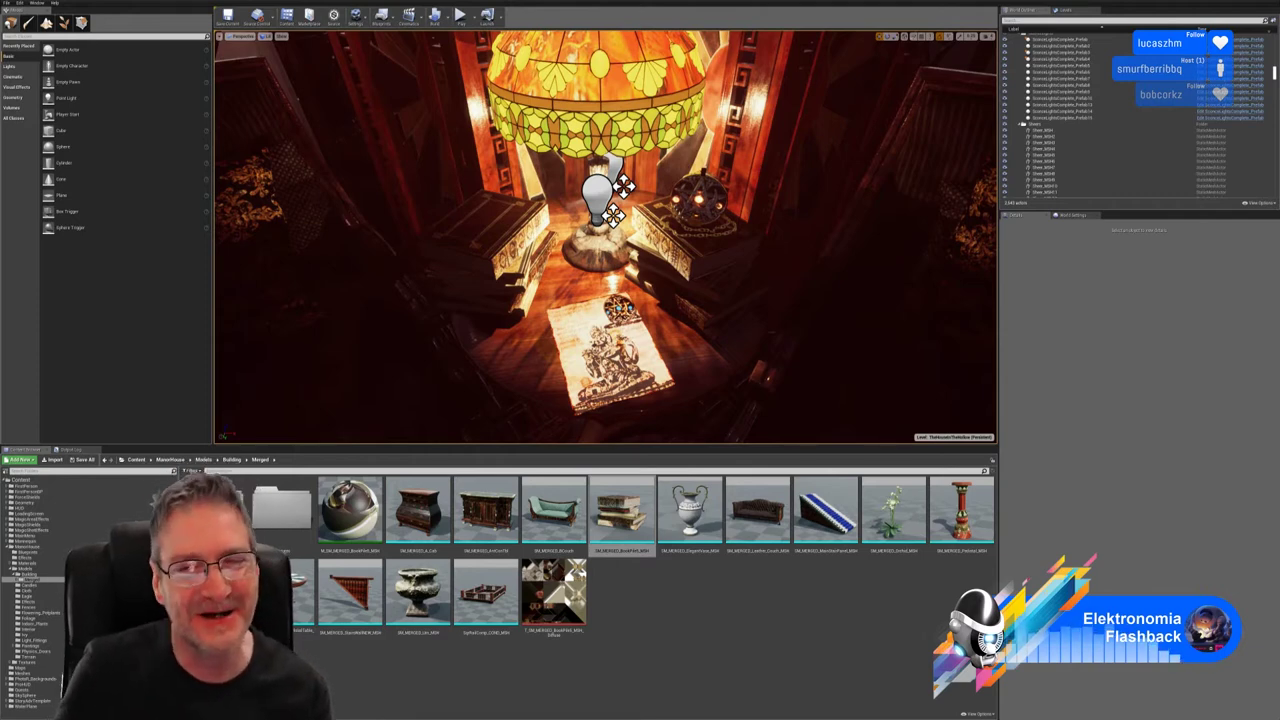
right_click_drag(606, 236, 632, 243)
left_click(455, 240)
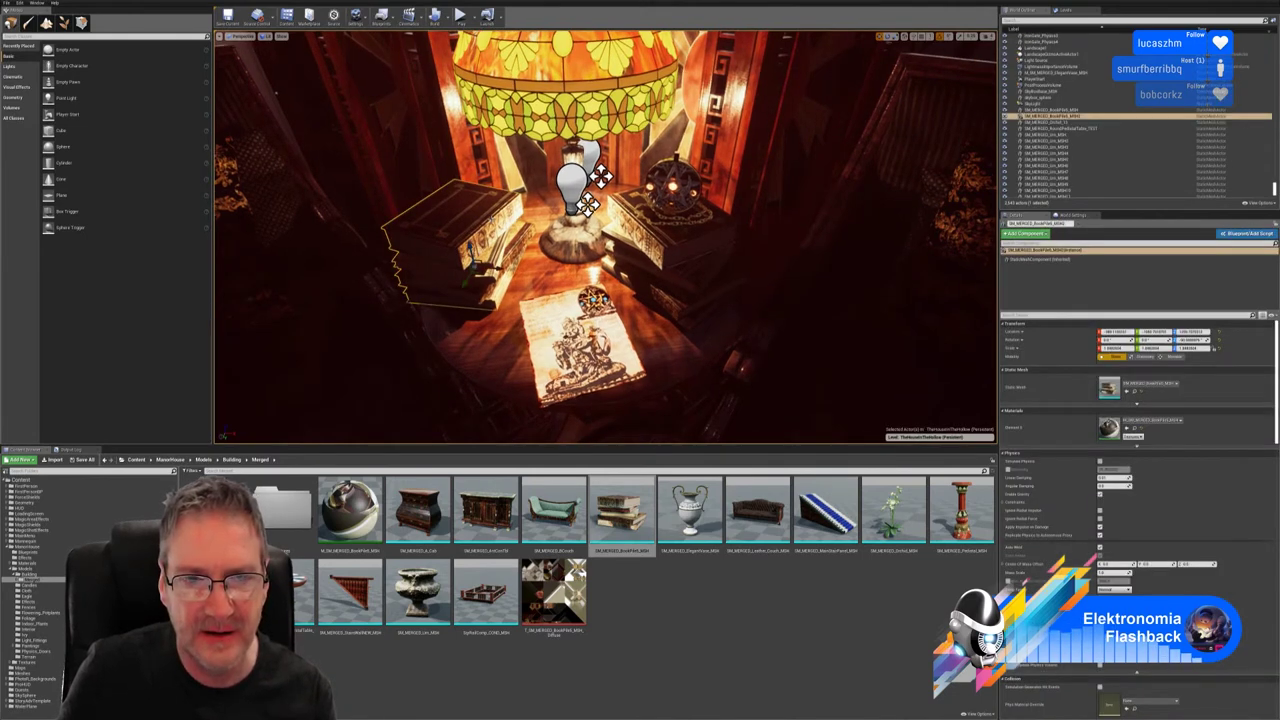
left_click(675, 260)
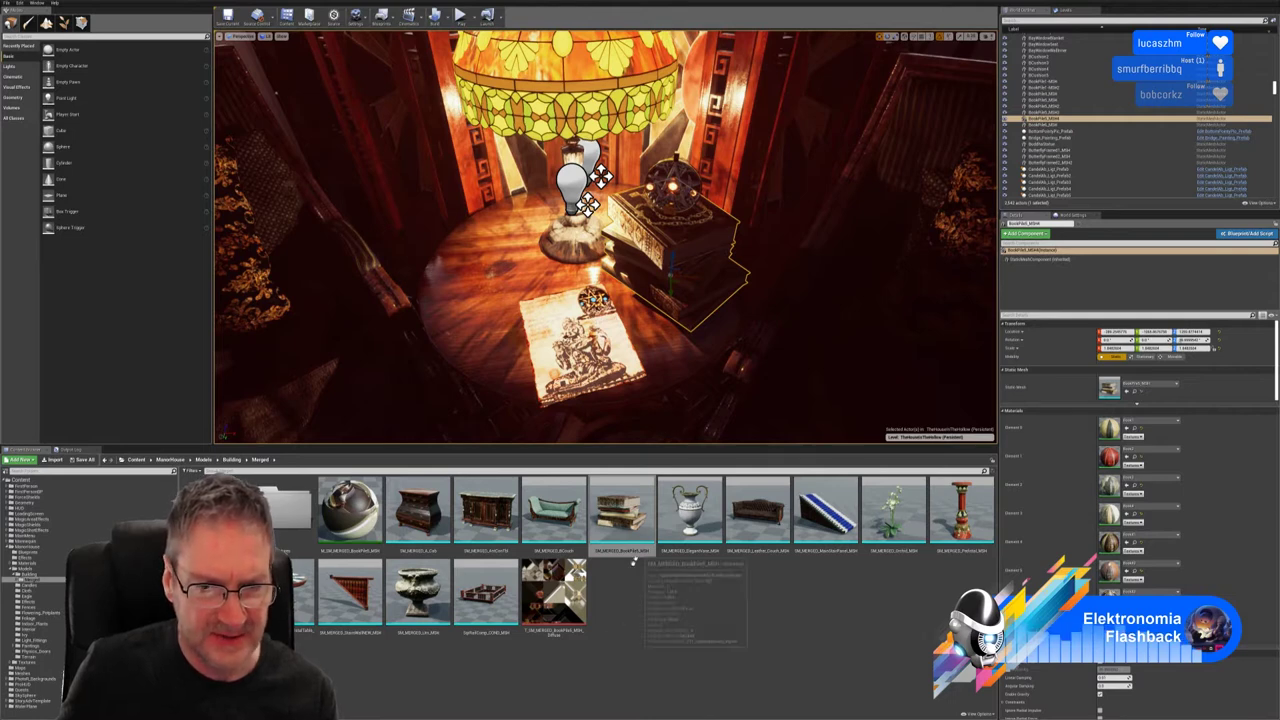
Step: Move the merged book pile's material and diffuse texture into the Materials subfolder of Merged
left_click(350, 505)
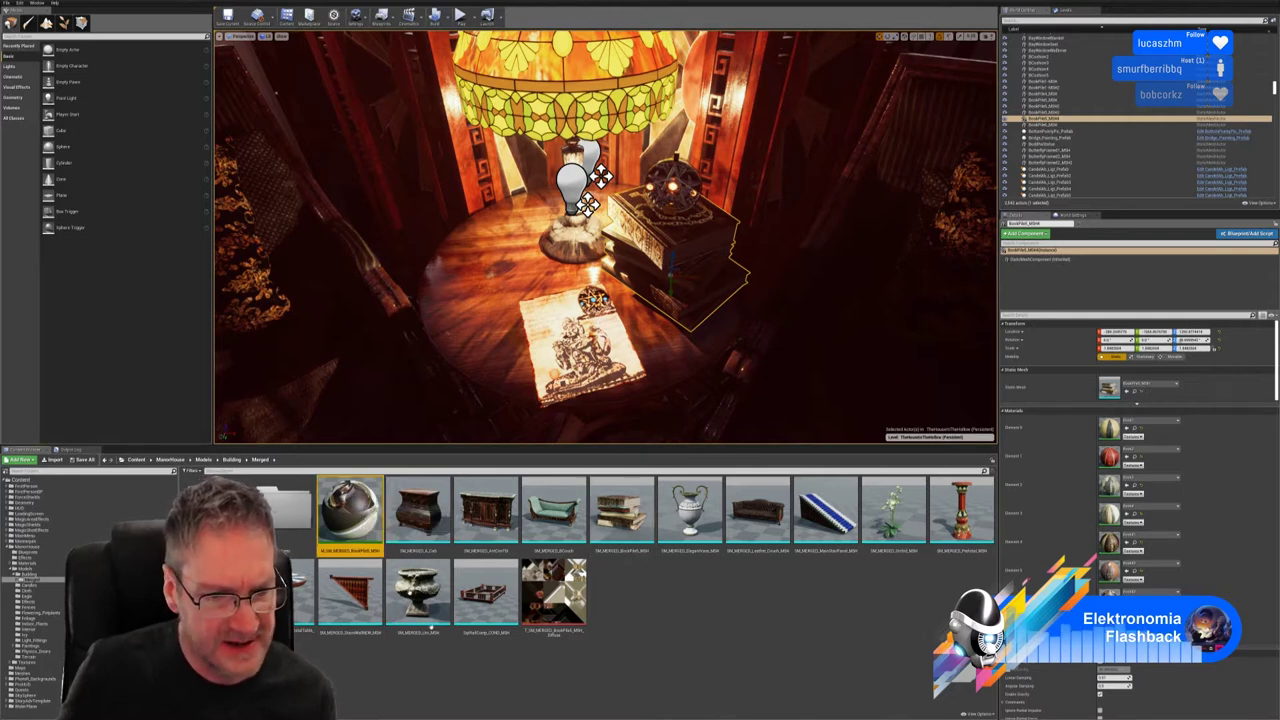
left_click(553, 597, "ctrl")
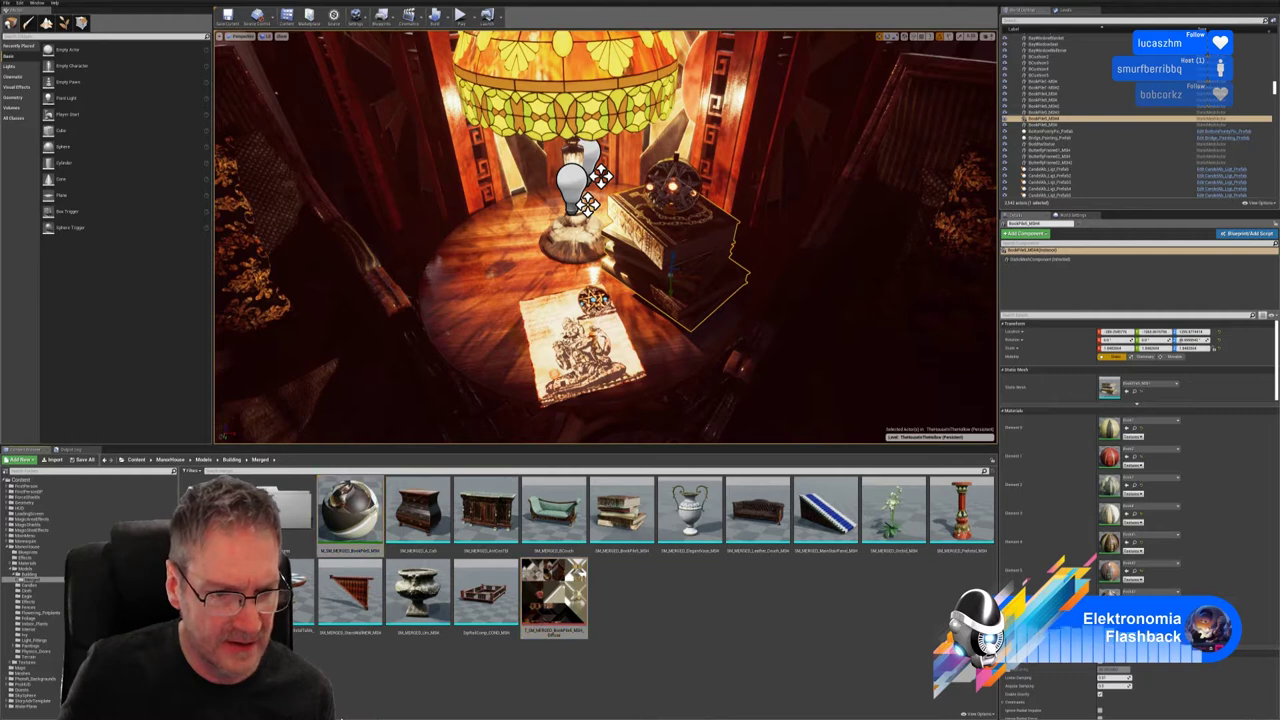
left_click_drag(352, 514, 222, 515)
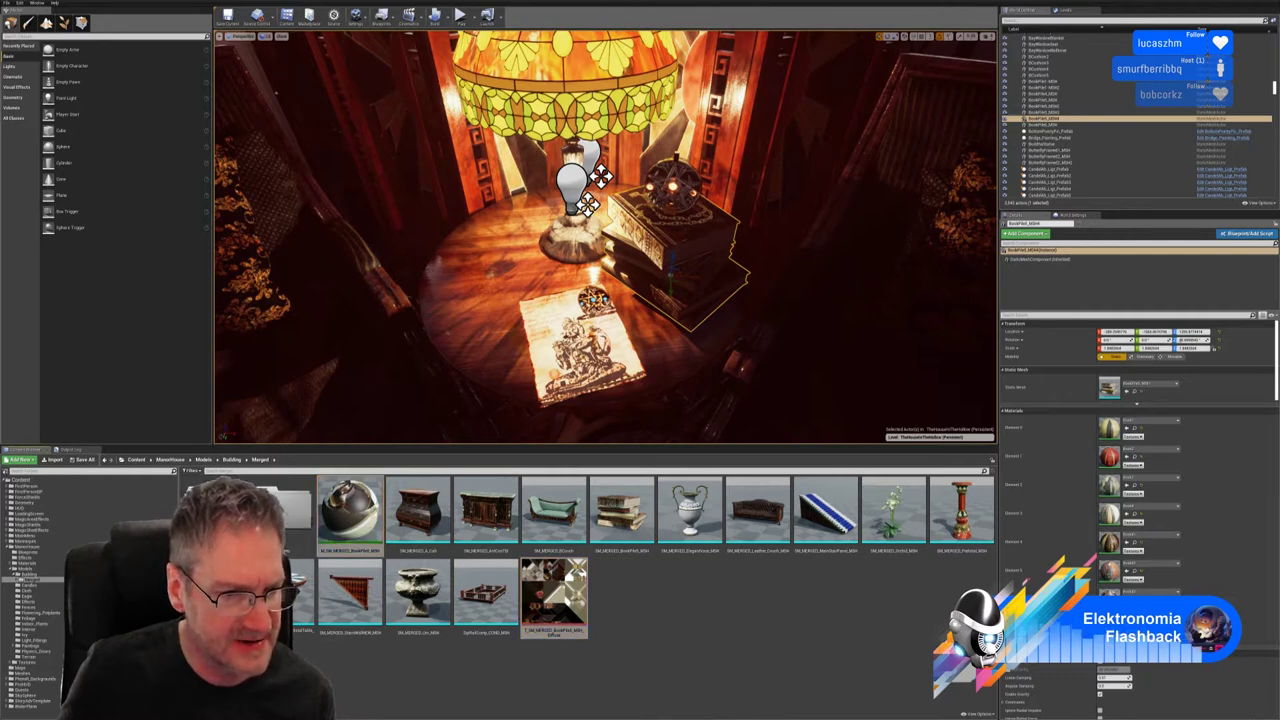
left_click(240, 533)
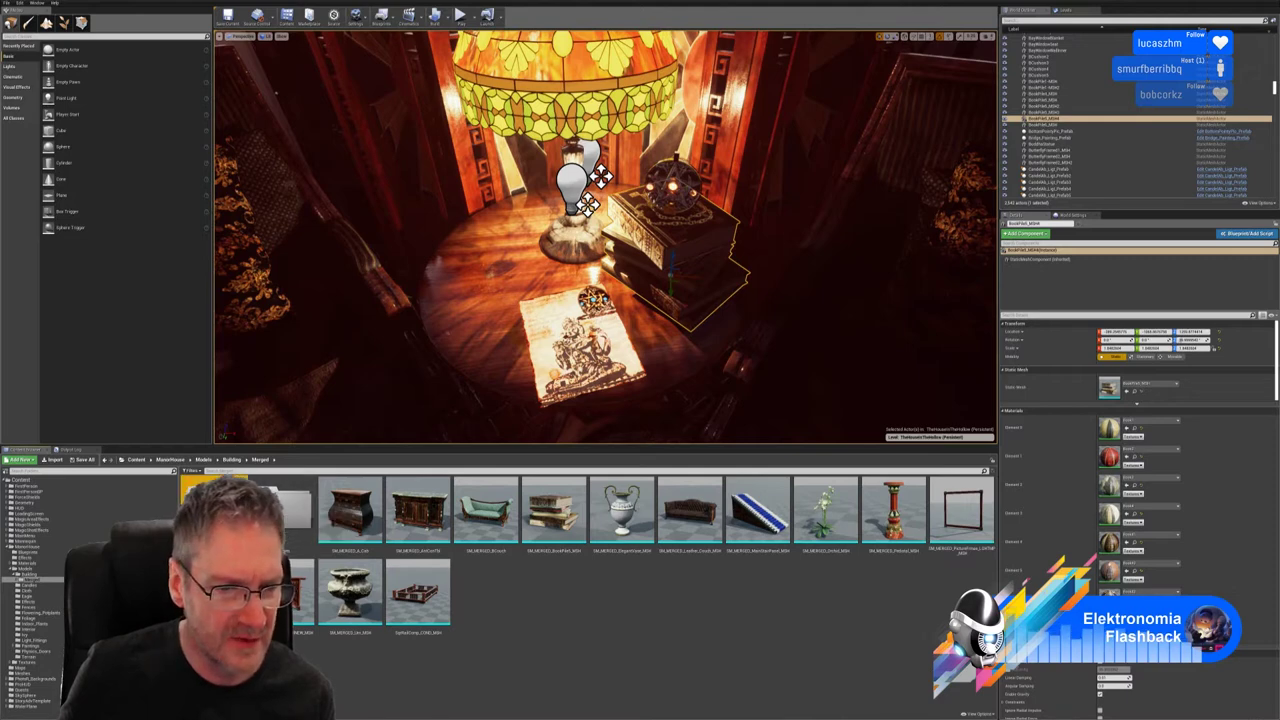
Step: Move the merged book pile's diffuse texture from the Materials subfolder into the Textures subfolder
double_click(292, 520)
left_click_drag(350, 595, 44, 592)
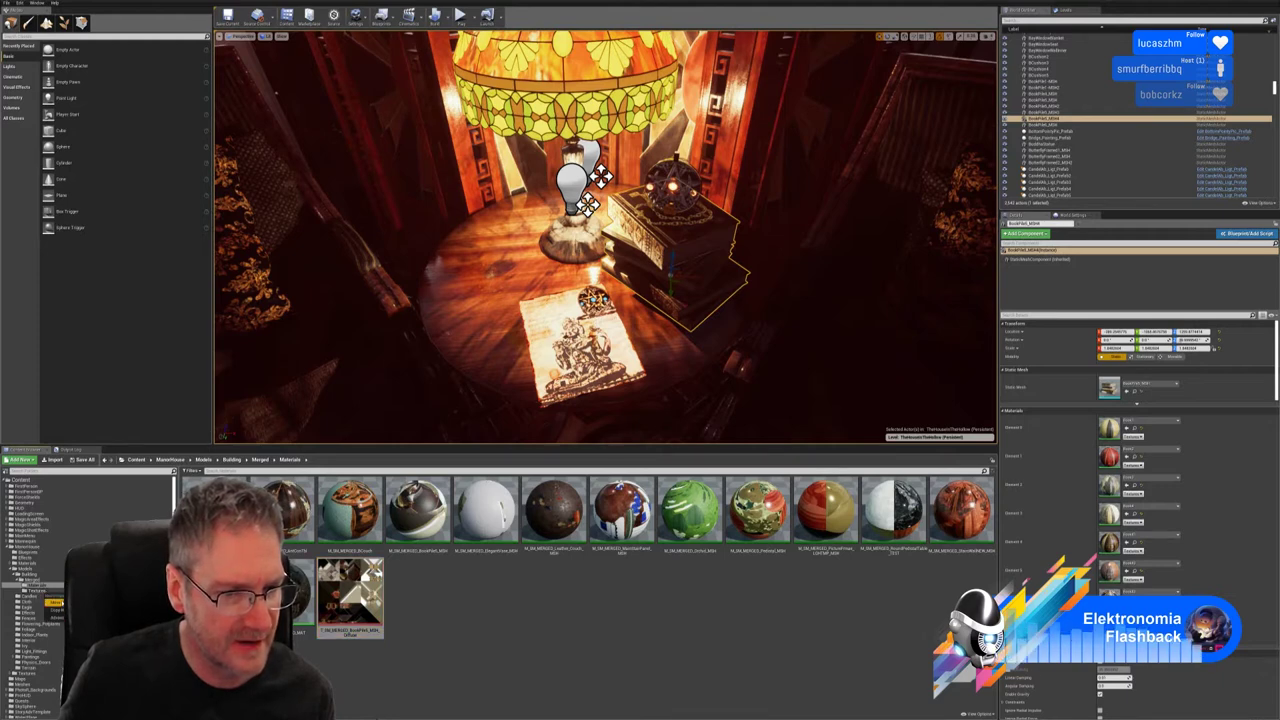
left_click(55, 604)
Step: Replace the static mesh of the selected book pile on the lamp table with the merged book pile mesh from the Merged folder
left_click(40, 580)
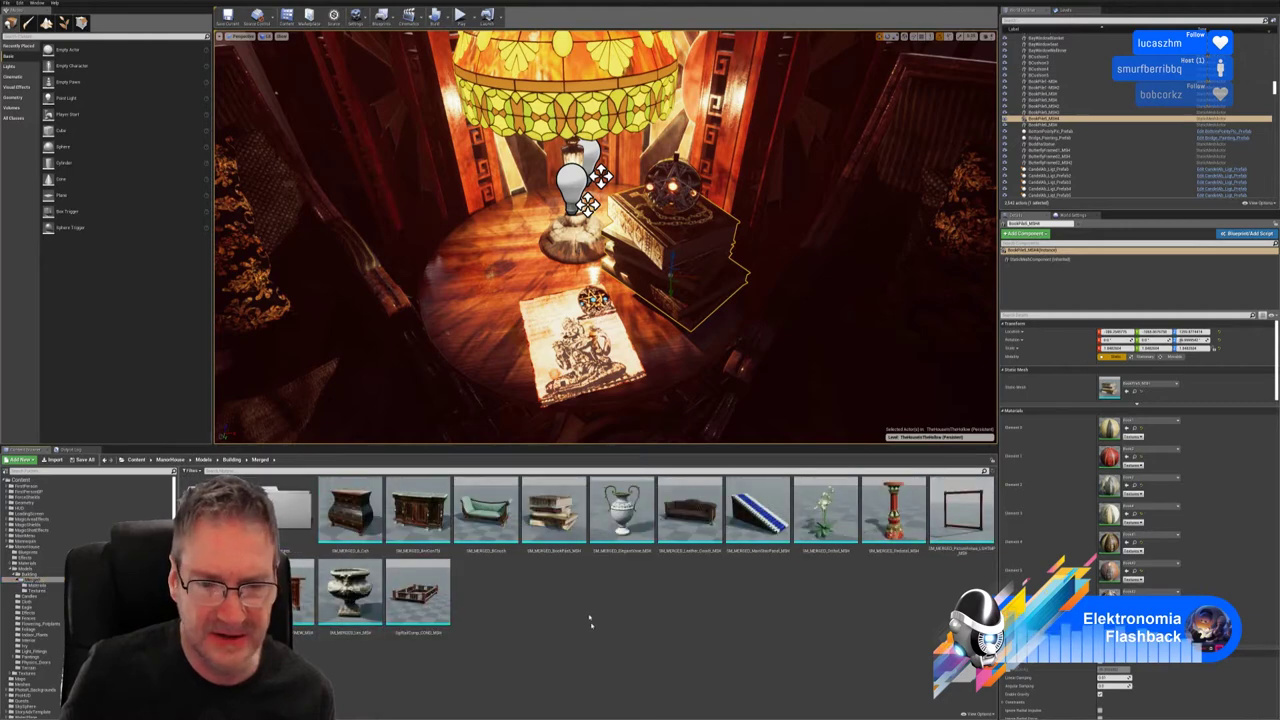
left_click(560, 520)
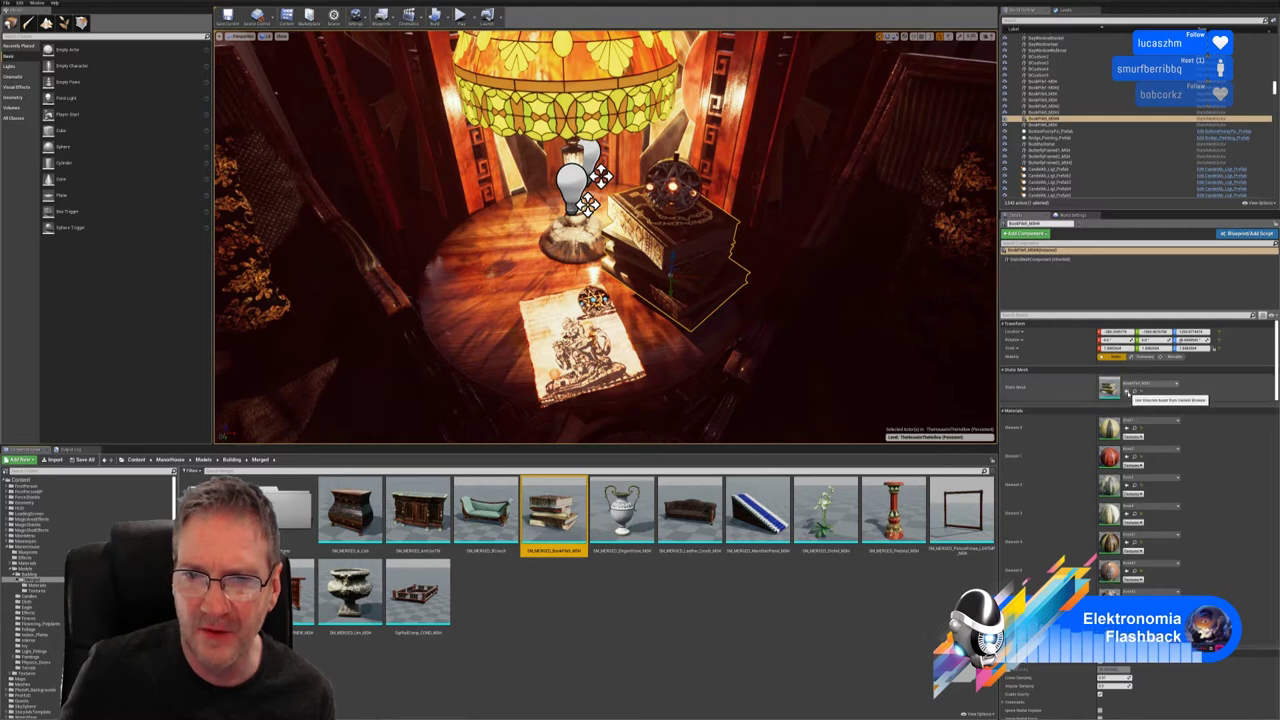
left_click(1127, 392)
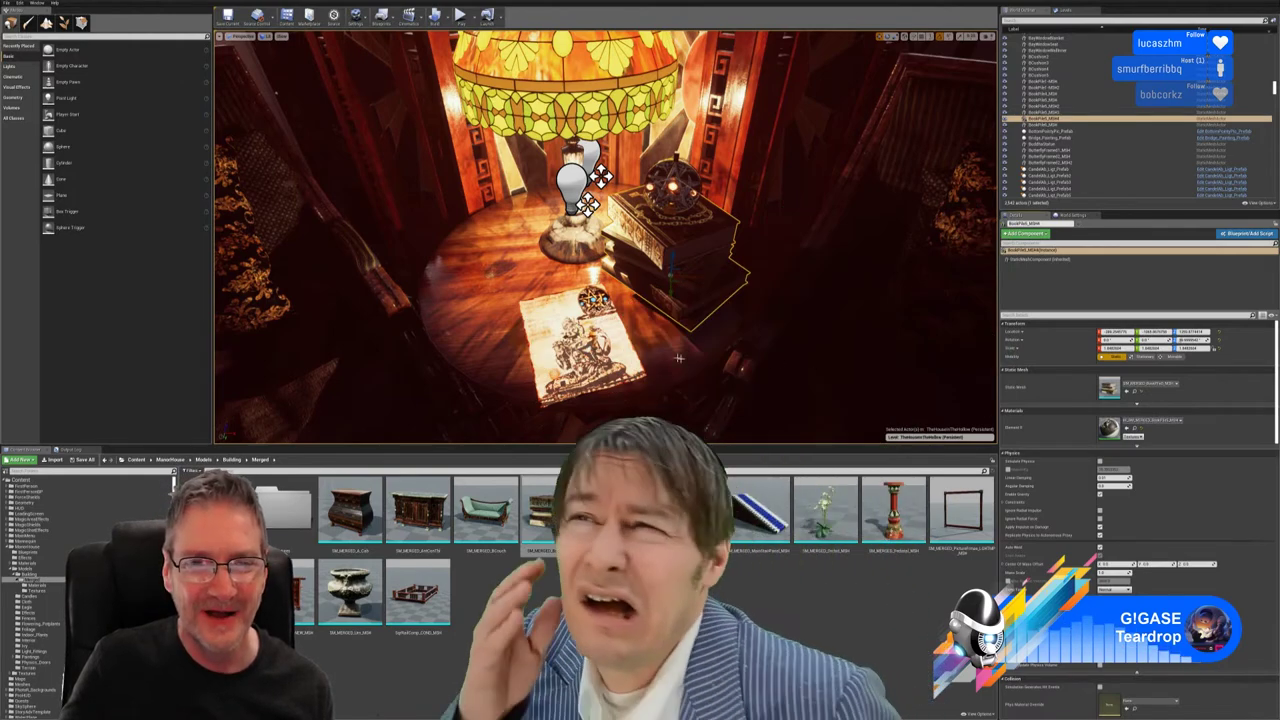
right_click_drag(788, 368, 856, 362)
right_click_drag(692, 357, 672, 355)
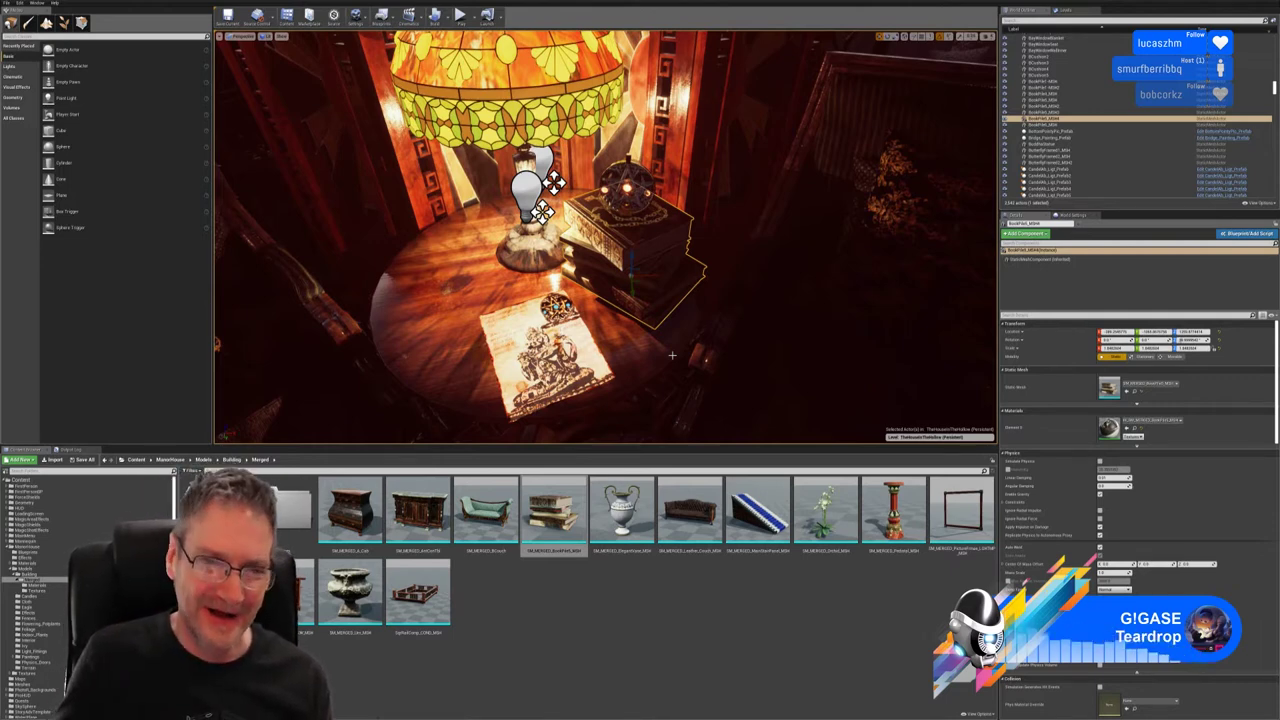
right_click_drag(672, 355, 642, 382)
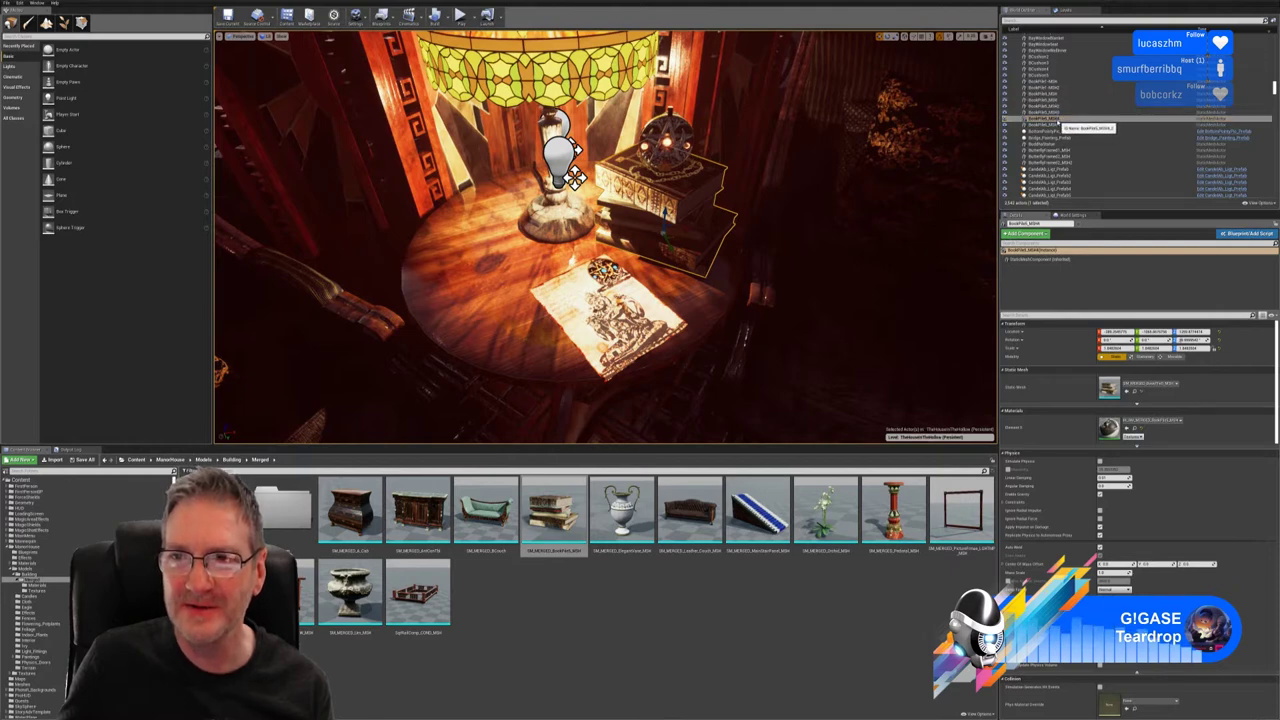
Step: Focus on the neighbouring book pile actor in the outliner list and replace its static mesh with the merged book pile
left_click(1056, 116)
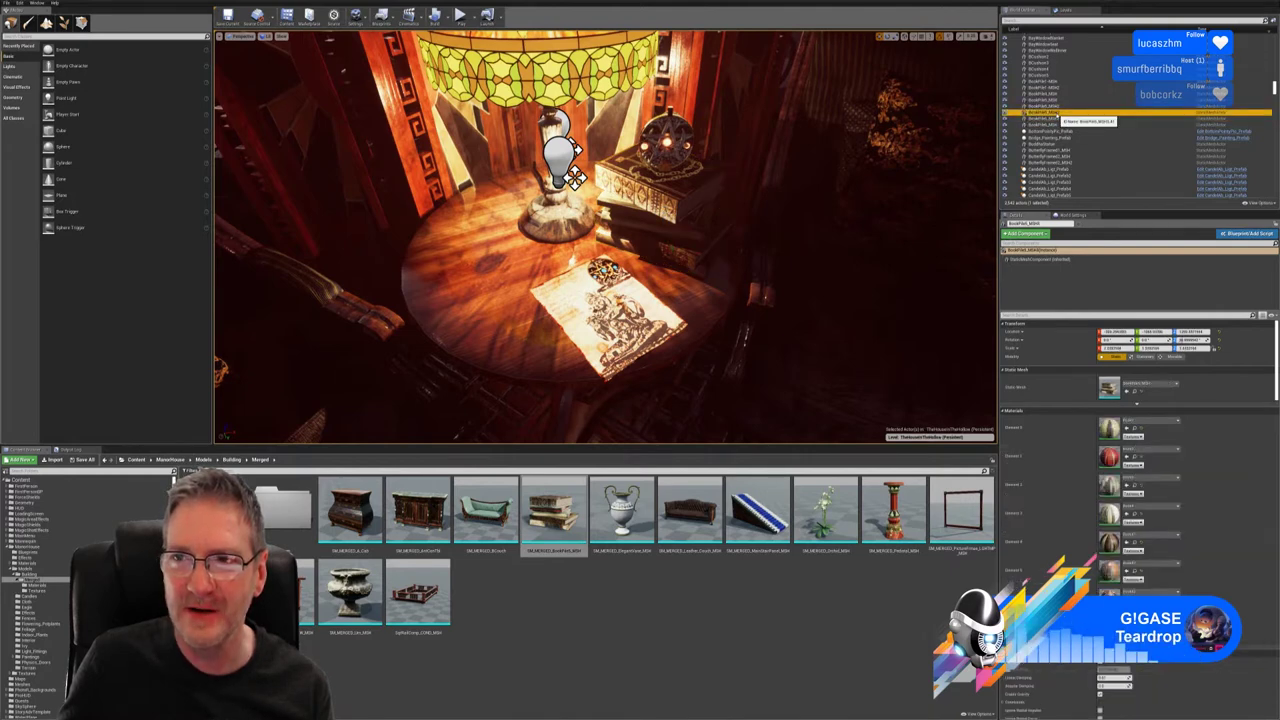
key("f")
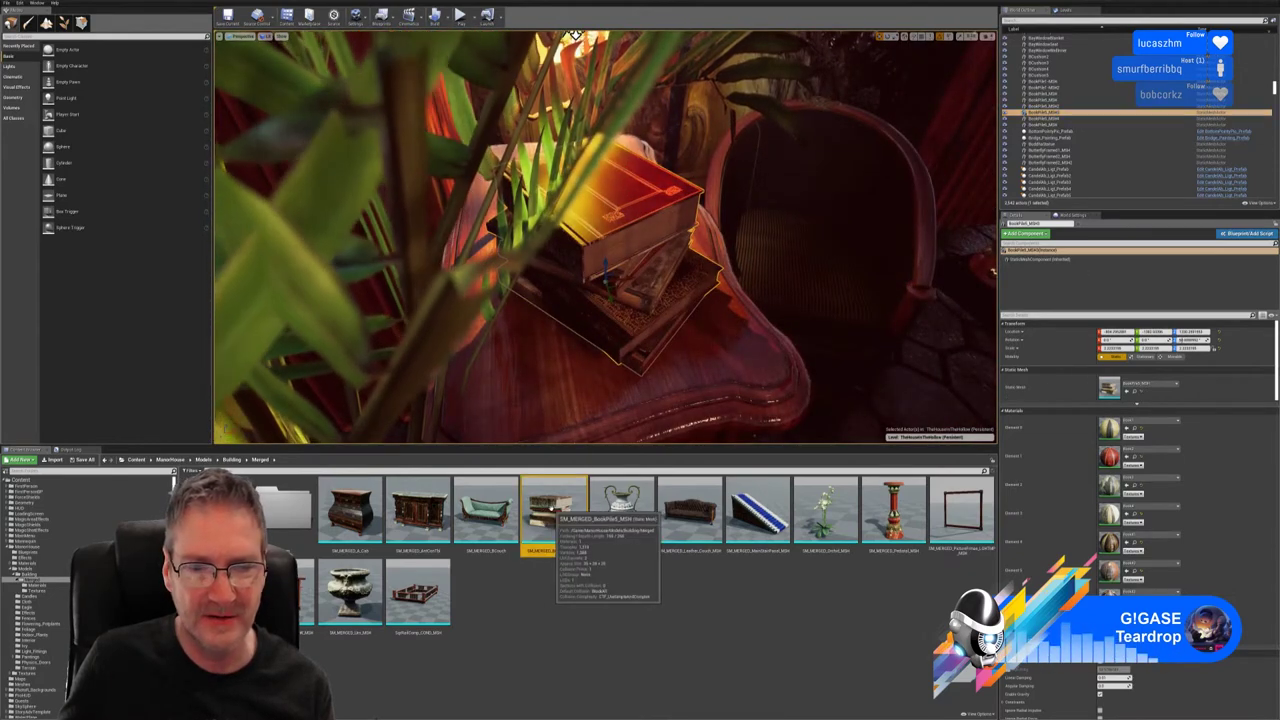
left_click(553, 510)
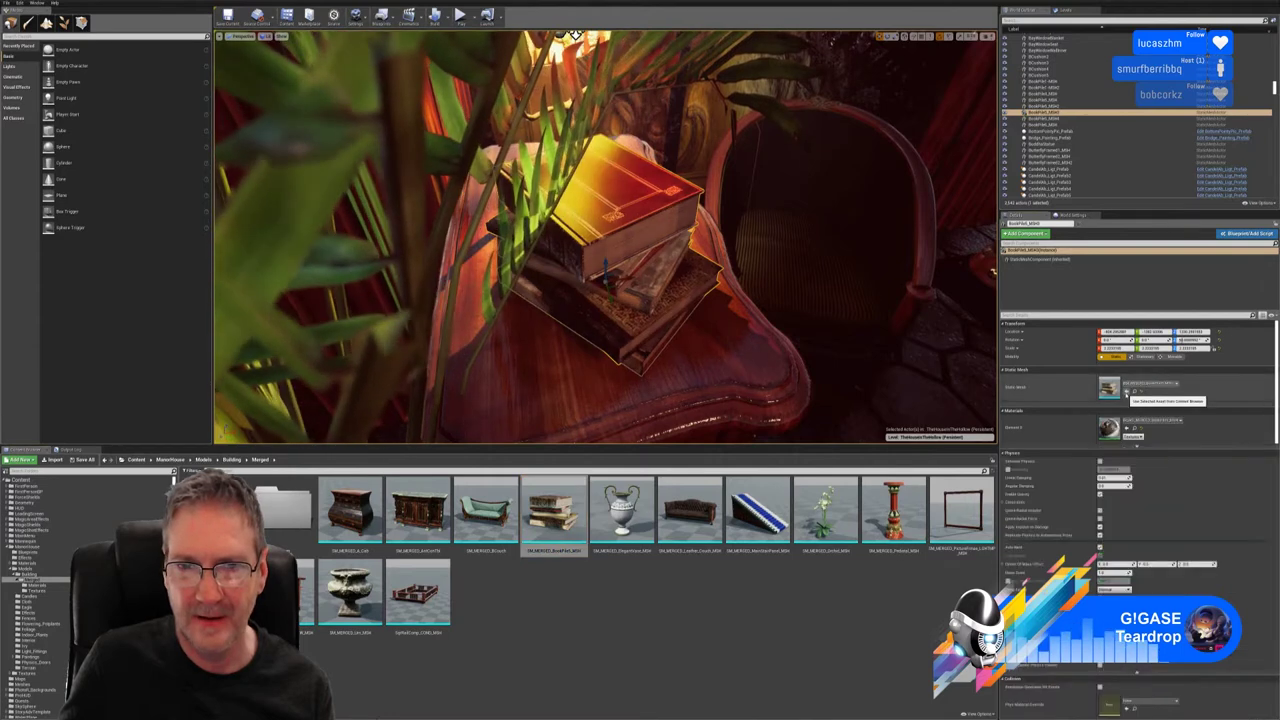
left_click(1127, 391)
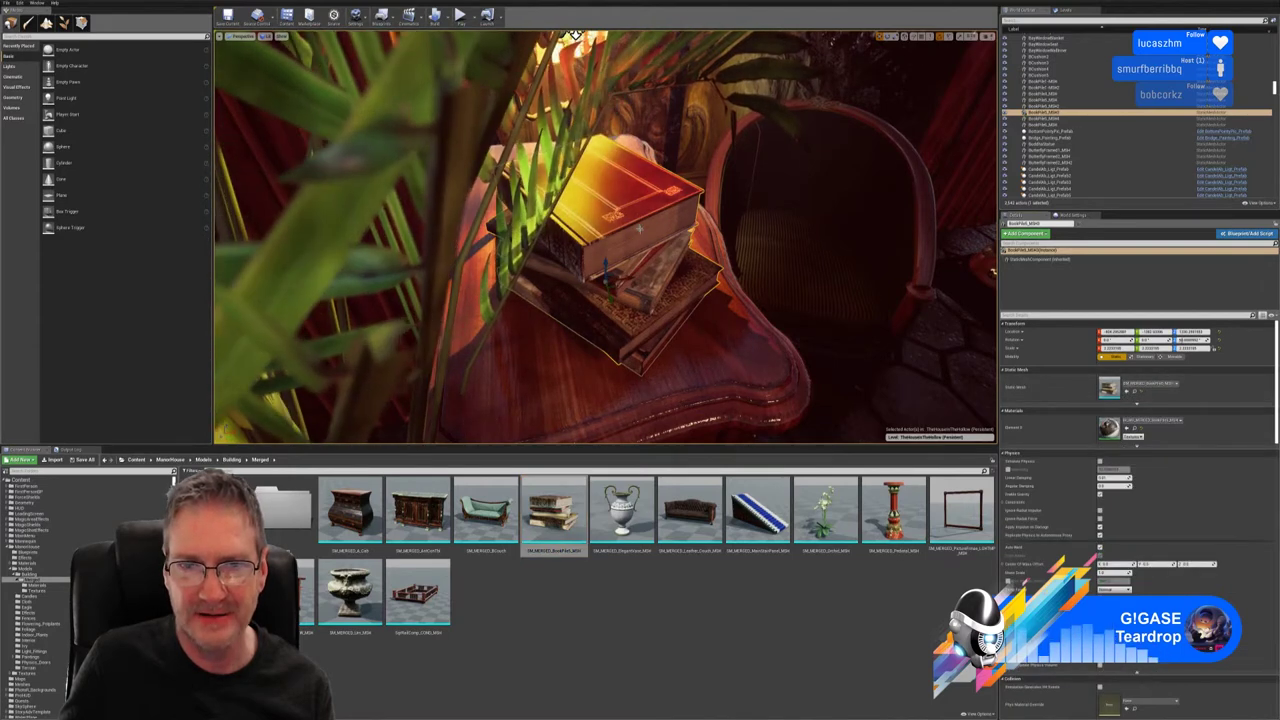
Step: Focus on the next book pile up in the outliner, beside the leather chair, and replace its static mesh with the merged book pile
left_click(1053, 107)
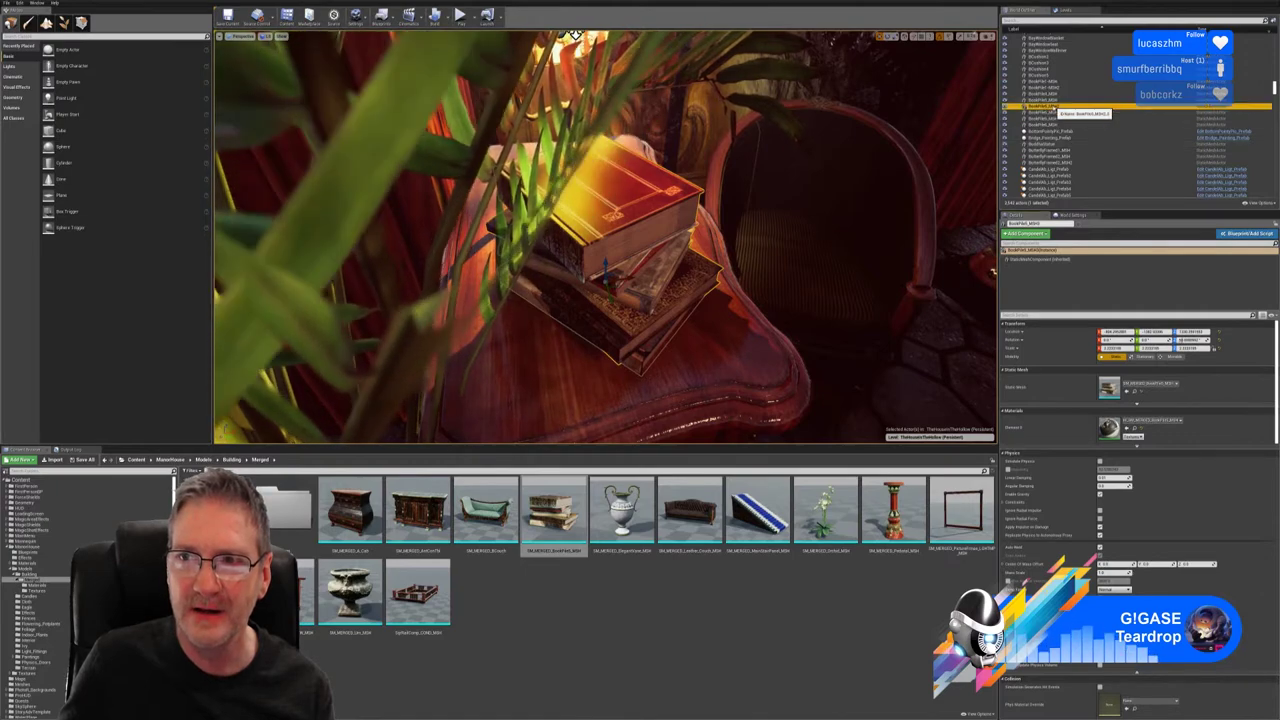
key("f")
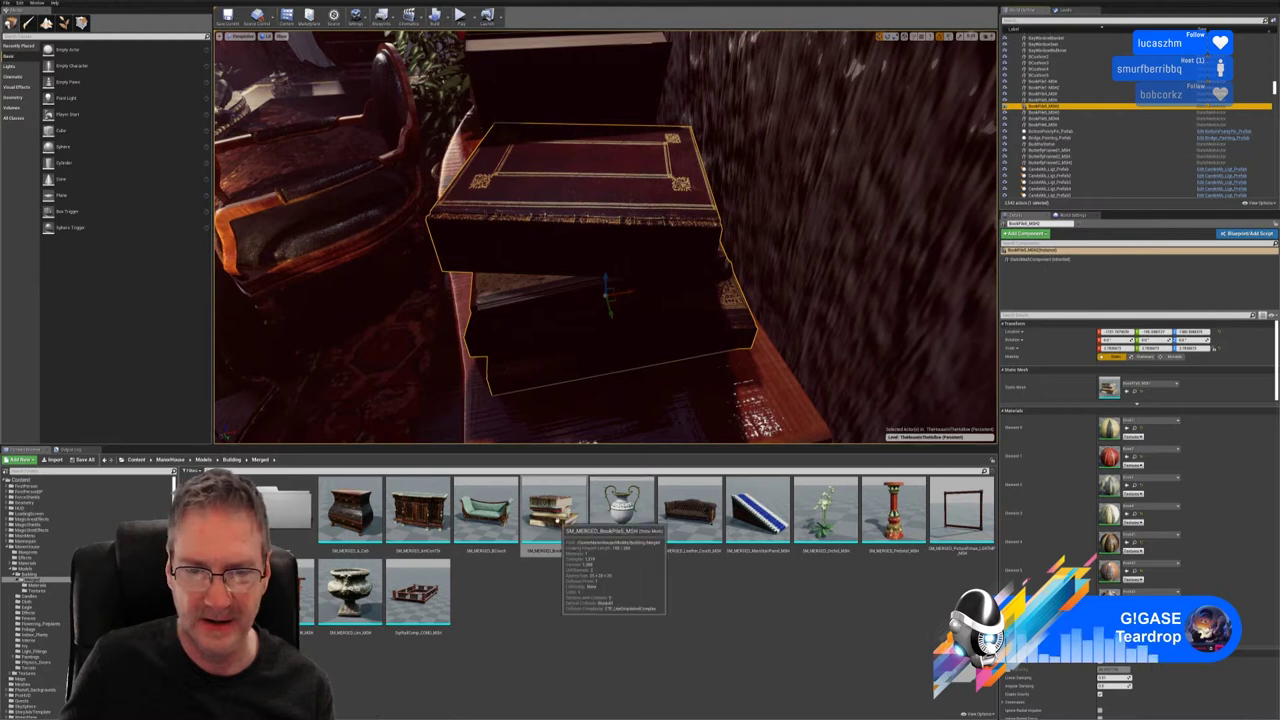
left_click(553, 512)
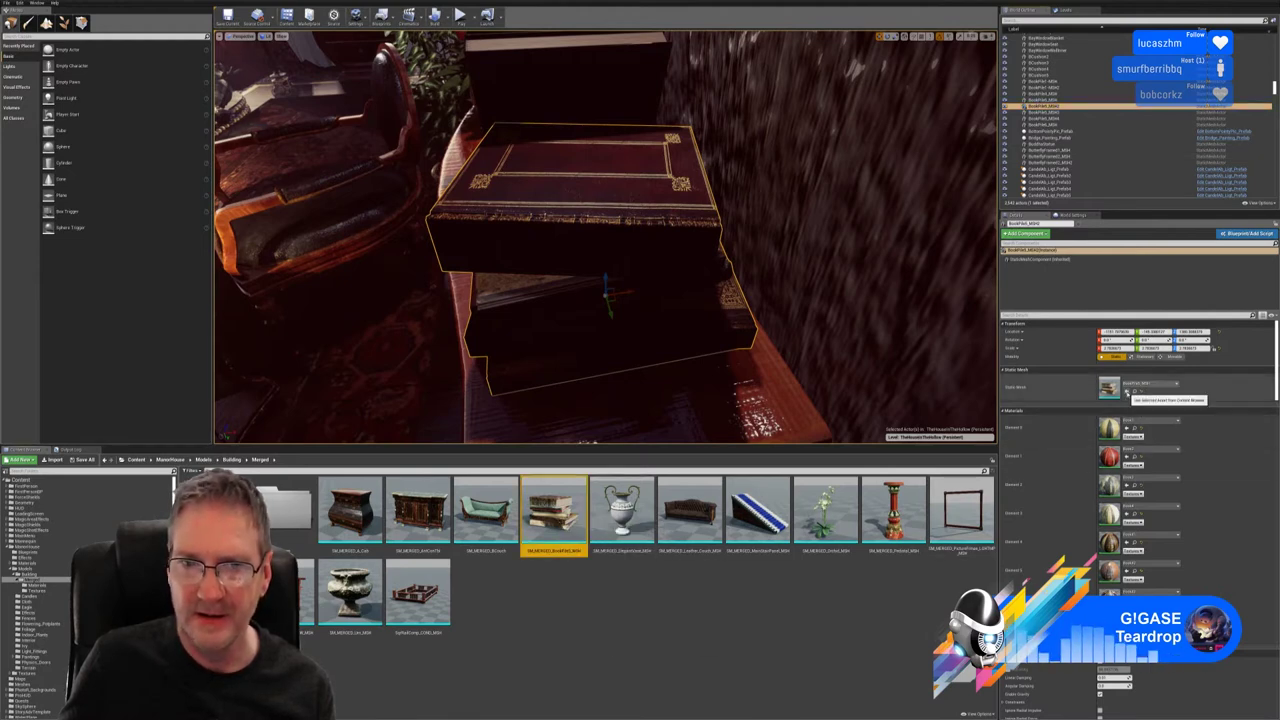
left_click(1127, 392)
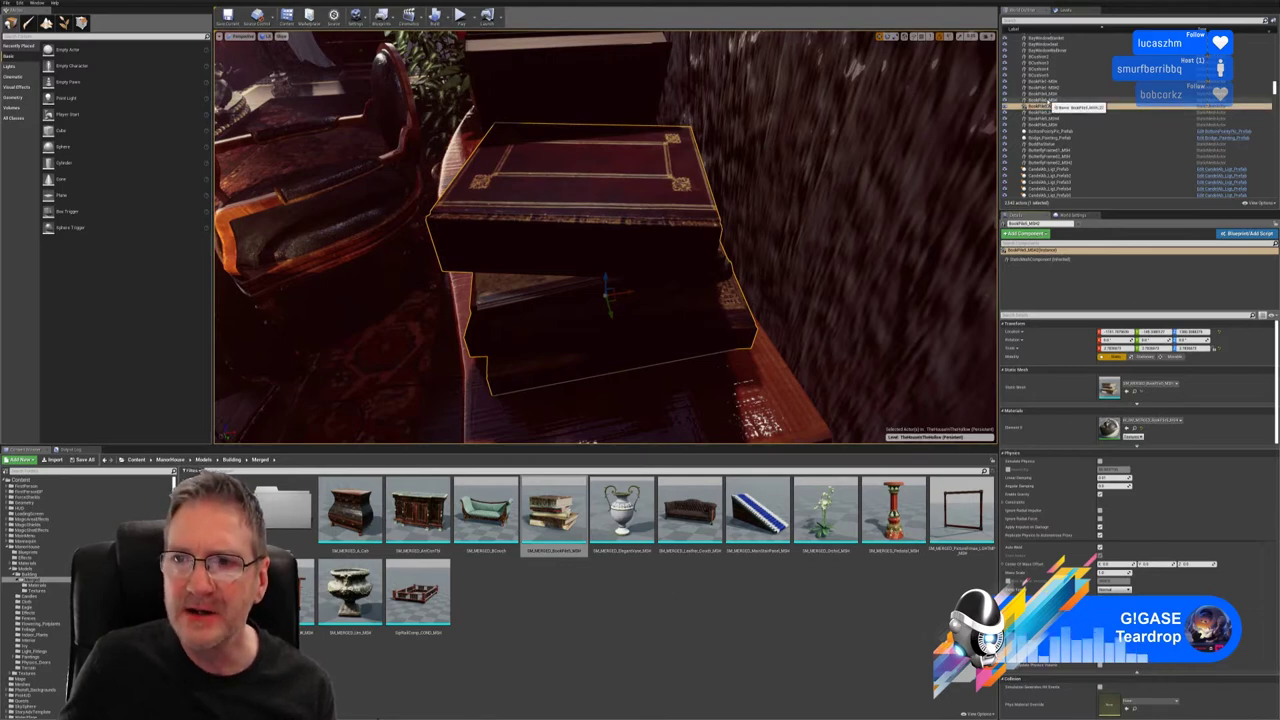
Step: Focus on the book pile near the tiled floor and replace its static mesh with the merged book pile mesh
left_click(1040, 100)
double_click(1042, 101)
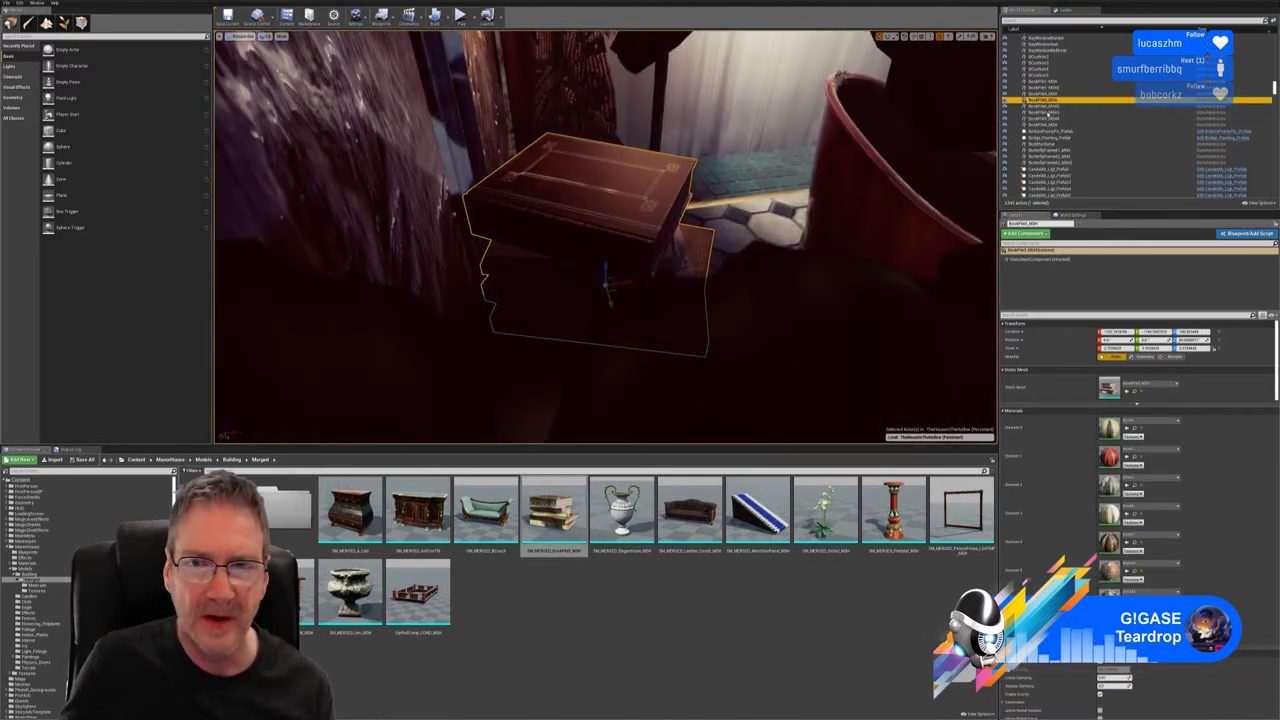
left_click(551, 546)
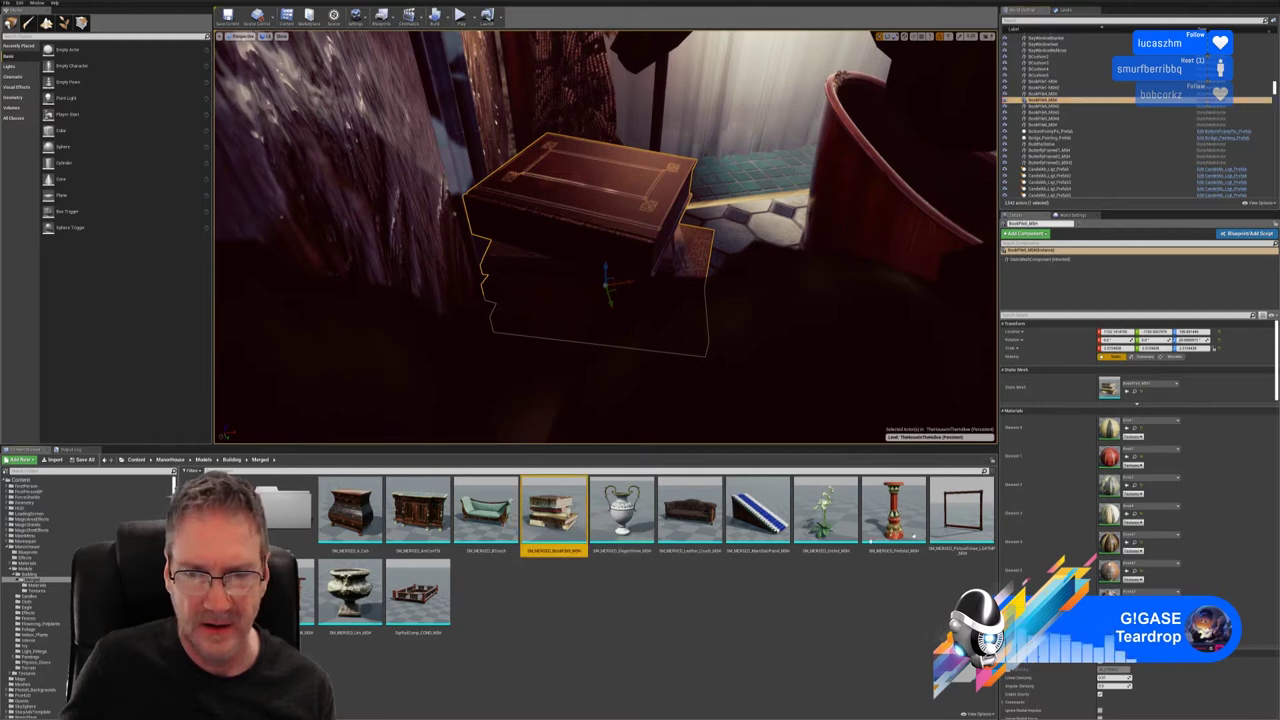
left_click(1127, 392)
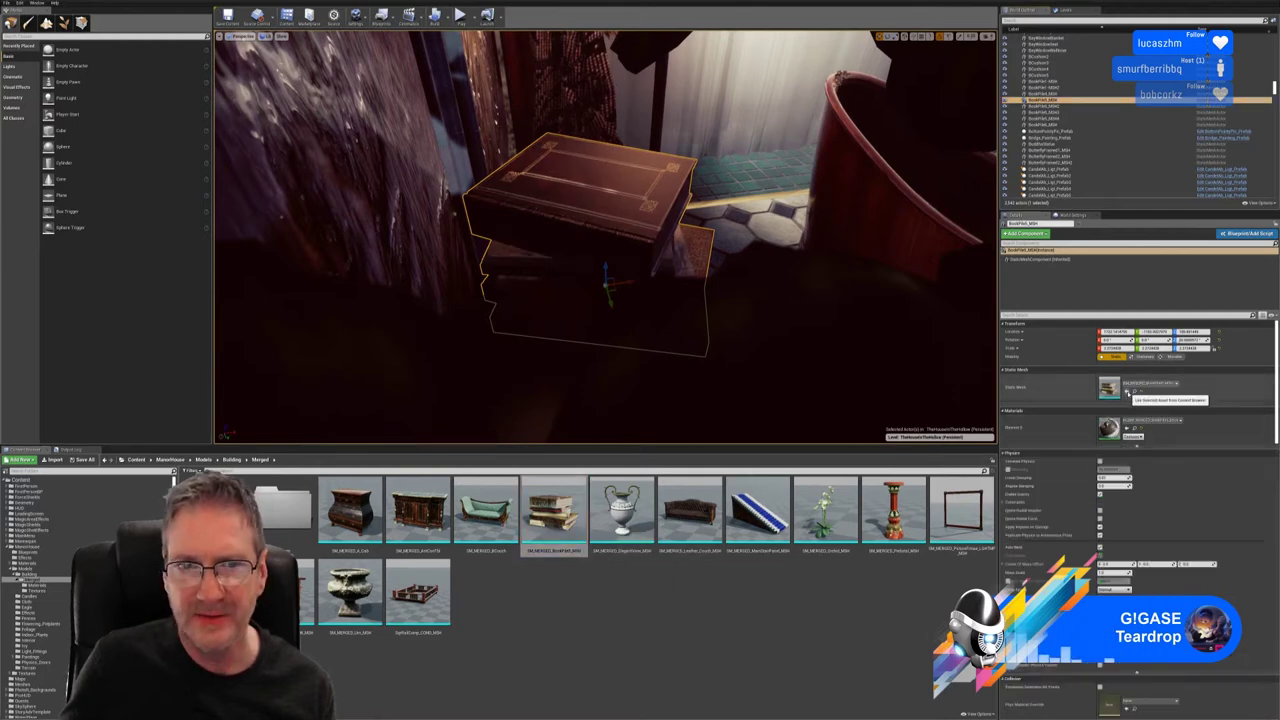
Step: Examine the manor's rooms, landing and lamp tables for other book piles made of separate materials
right_click_drag(606, 237, 280, 259)
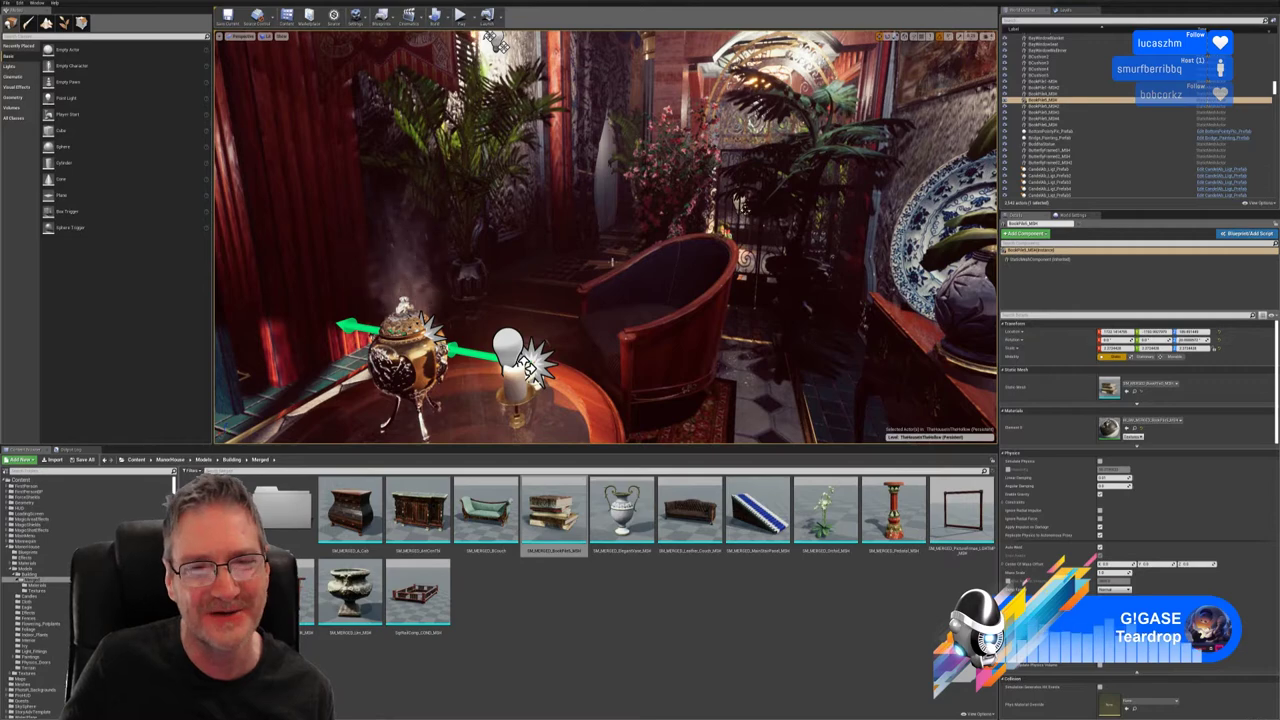
right_click_drag(606, 237, 720, 210)
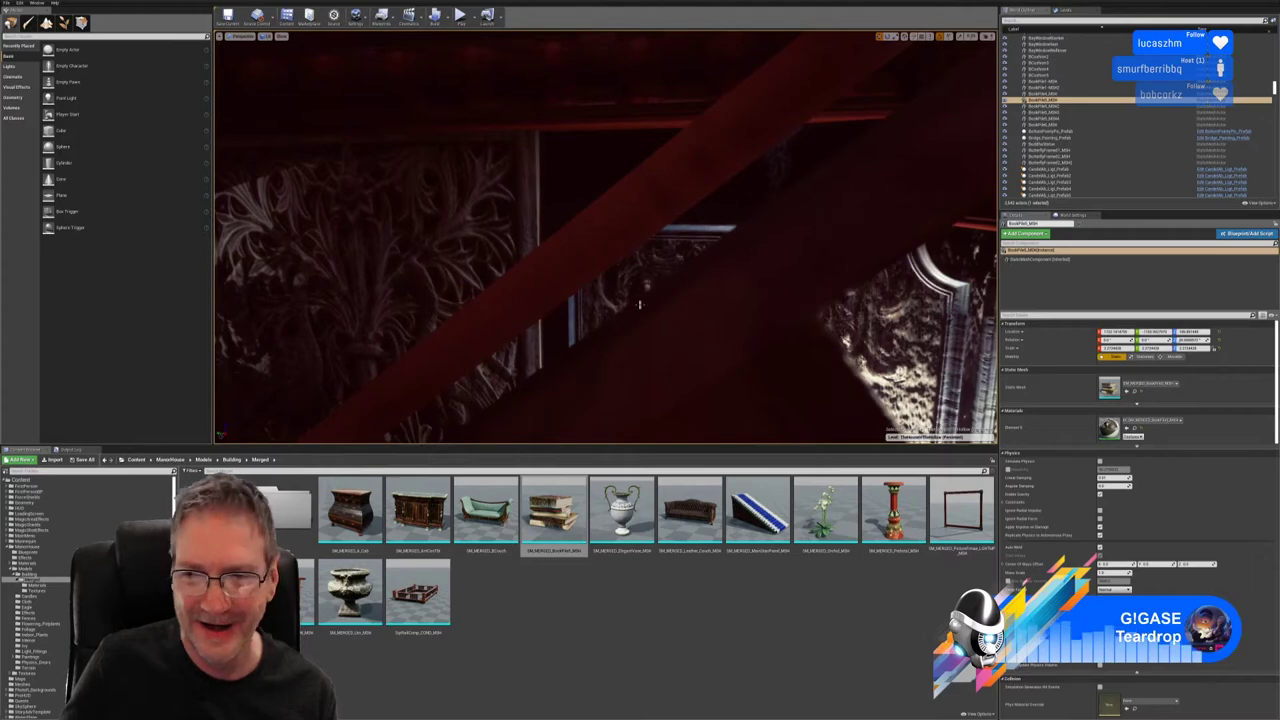
mouse_move(640, 304)
right_mouse_down()
mouse_move(684, 324)
mouse_move(644, 314)
mouse_move(664, 300)
right_mouse_up()
key("Escape")
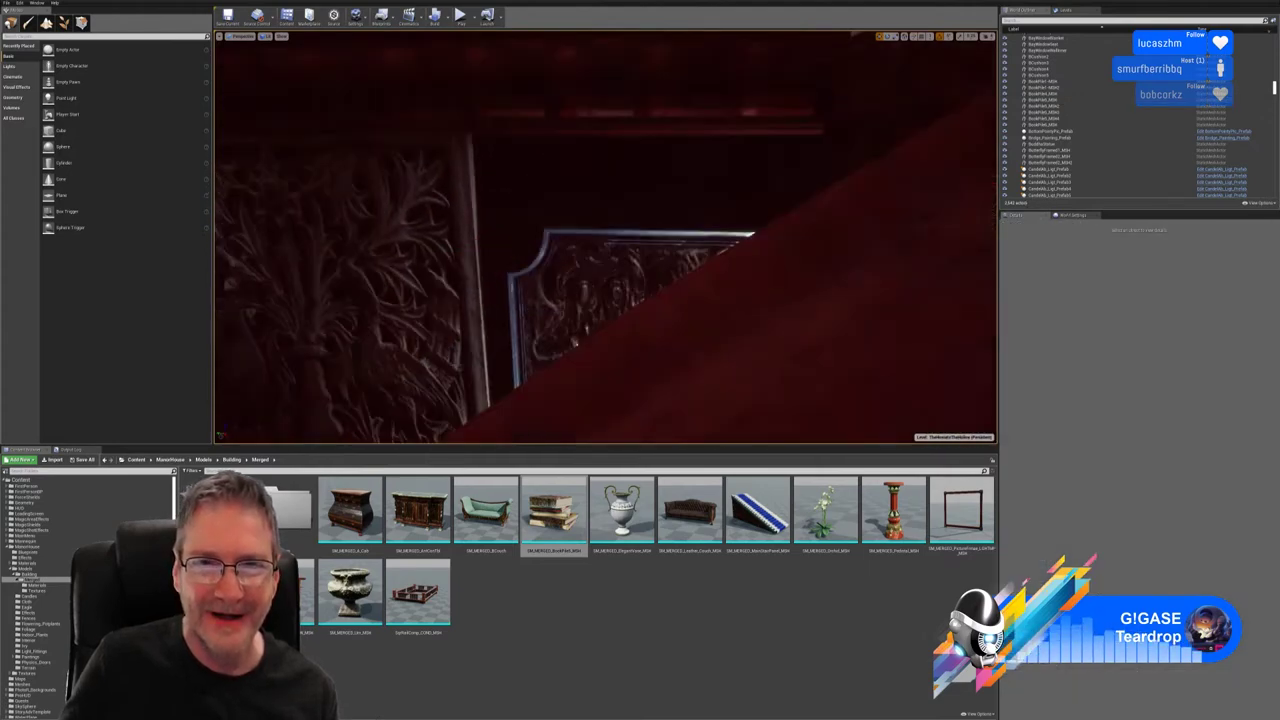
mouse_move(576, 344)
right_mouse_down()
mouse_move(640, 310)
mouse_move(700, 250)
mouse_move(727, 187)
mouse_move(660, 230)
right_mouse_up()
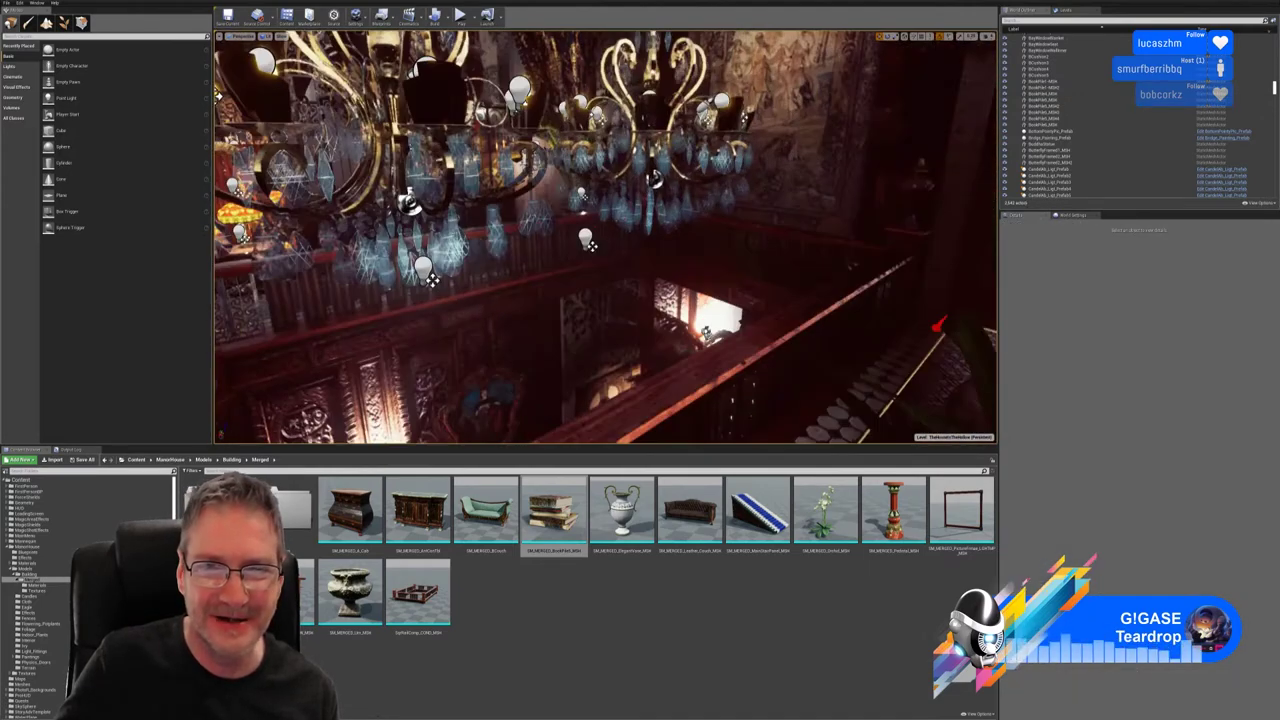
right_click_drag(430, 280, 425, 285)
right_click_drag(606, 240, 960, 287)
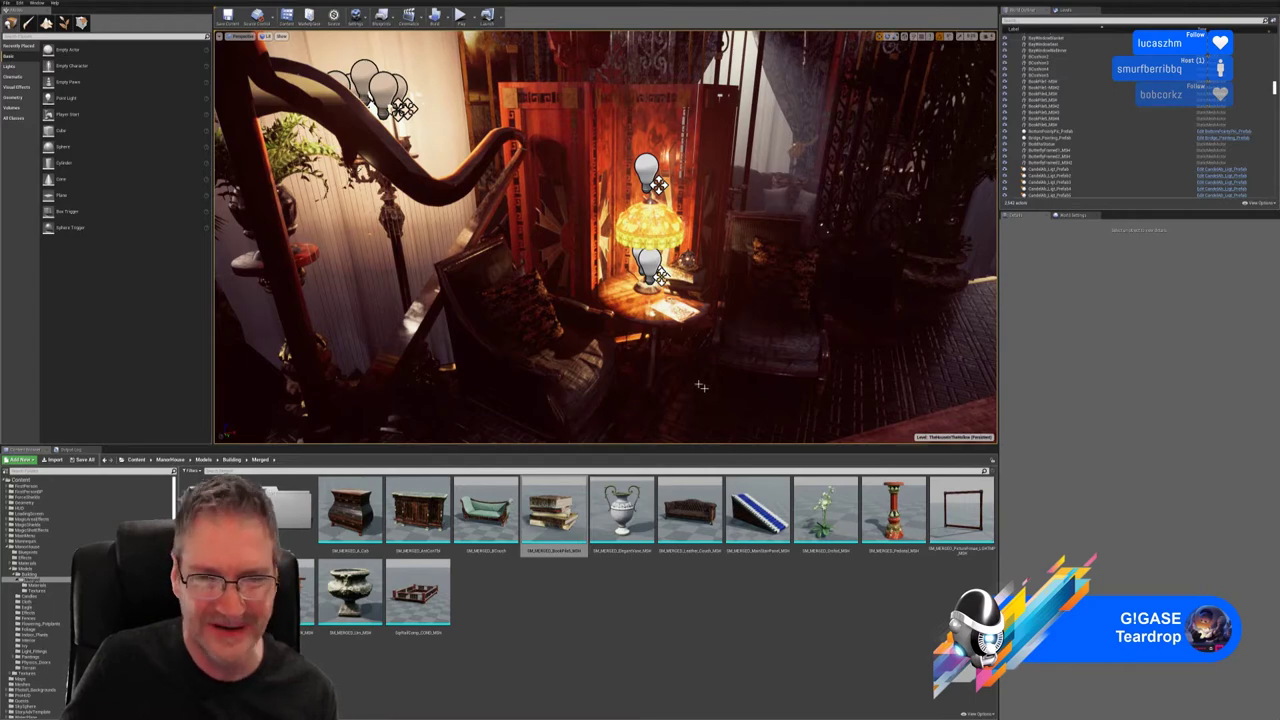
right_click_drag(606, 240, 466, 250)
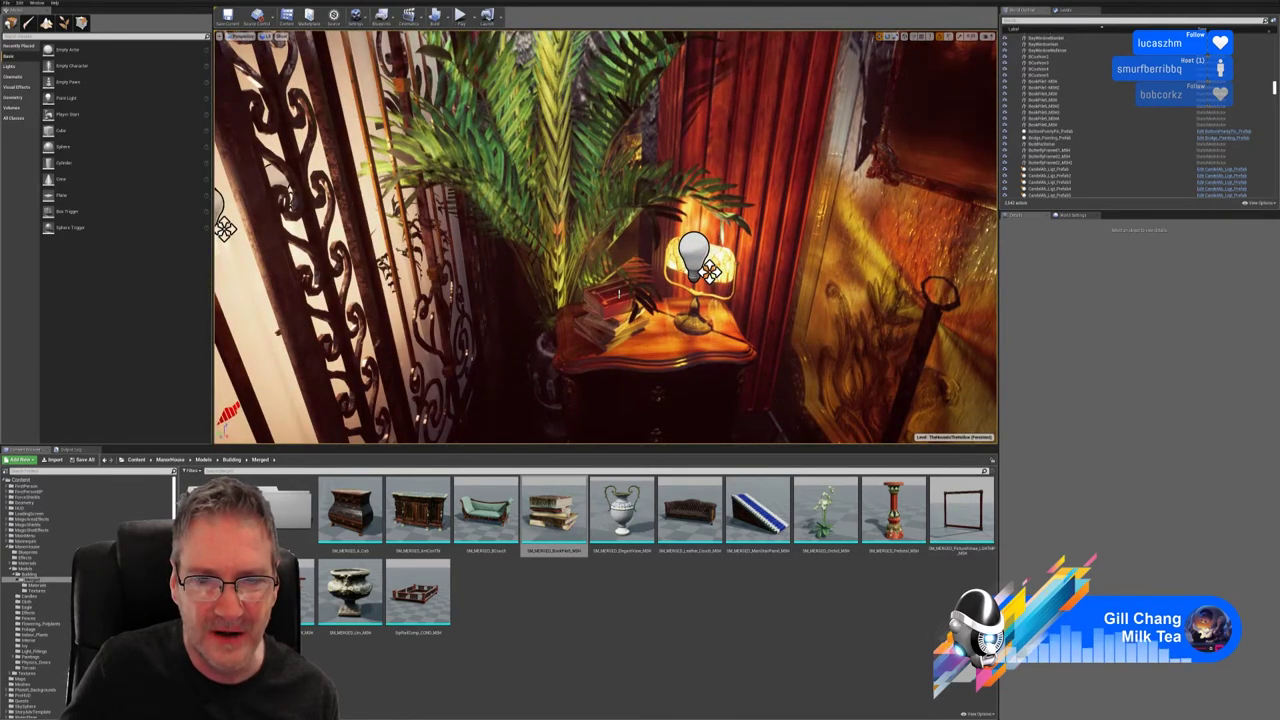
left_click(615, 295)
key("Escape")
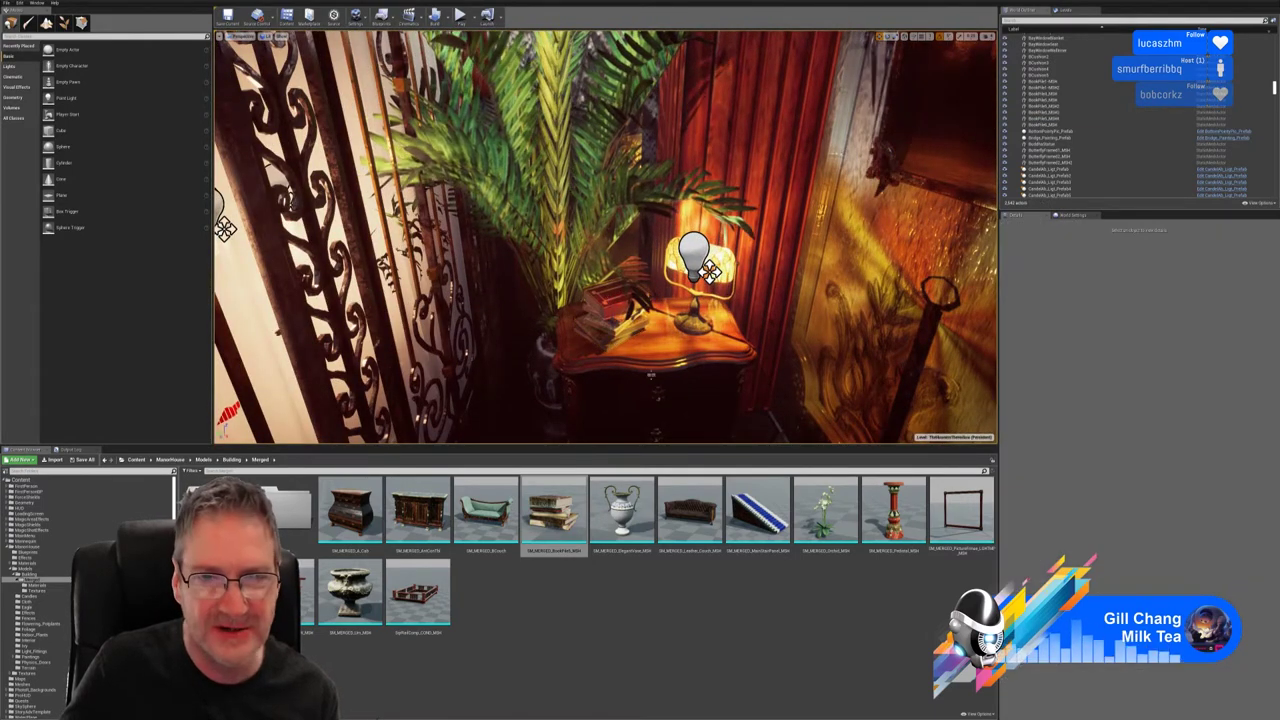
Step: Select the upright book pile beside the lit table lamp and locate its source mesh in the Content Browser
right_click_drag(615, 290, 720, 352)
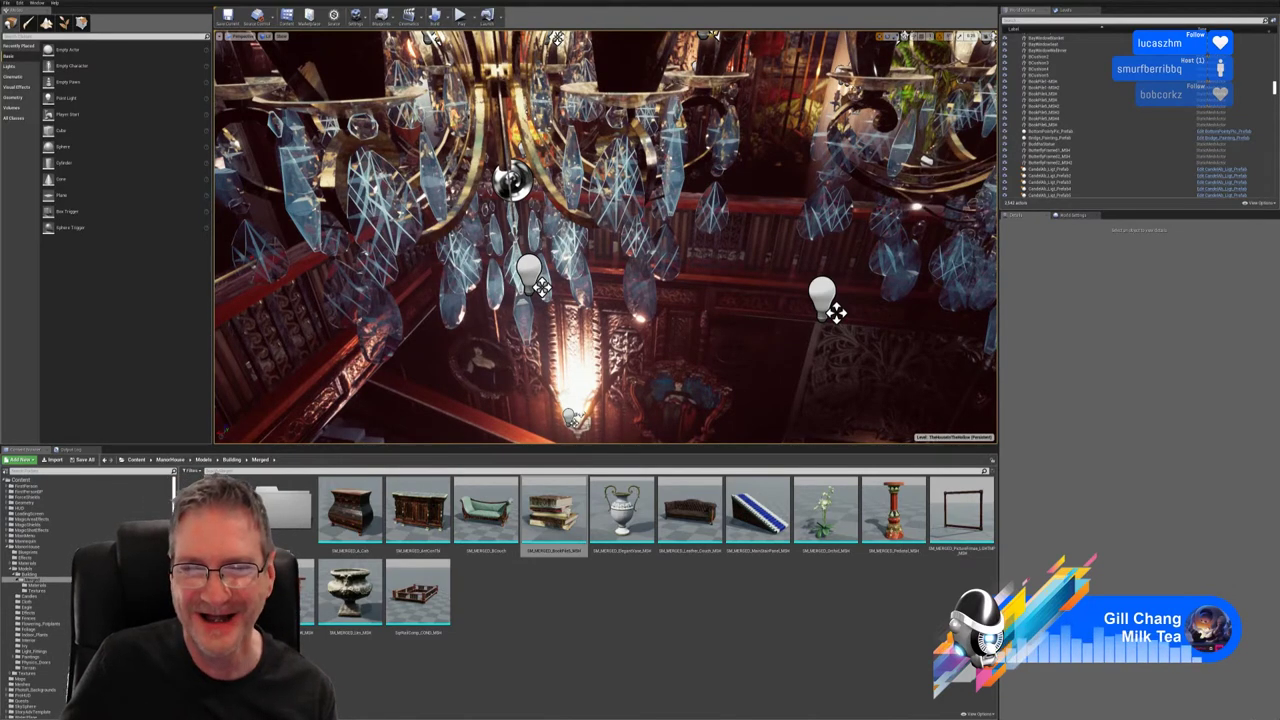
right_click_drag(720, 352, 680, 384)
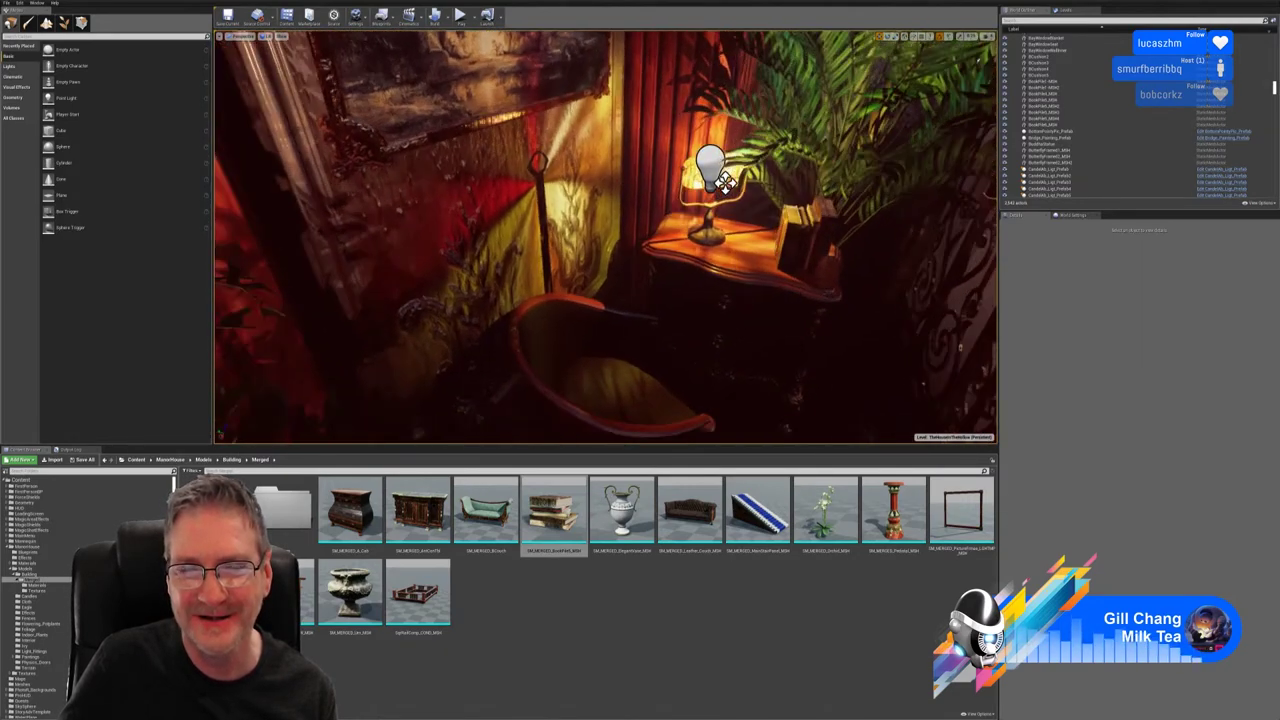
right_click_drag(656, 332, 699, 339)
left_click(660, 228)
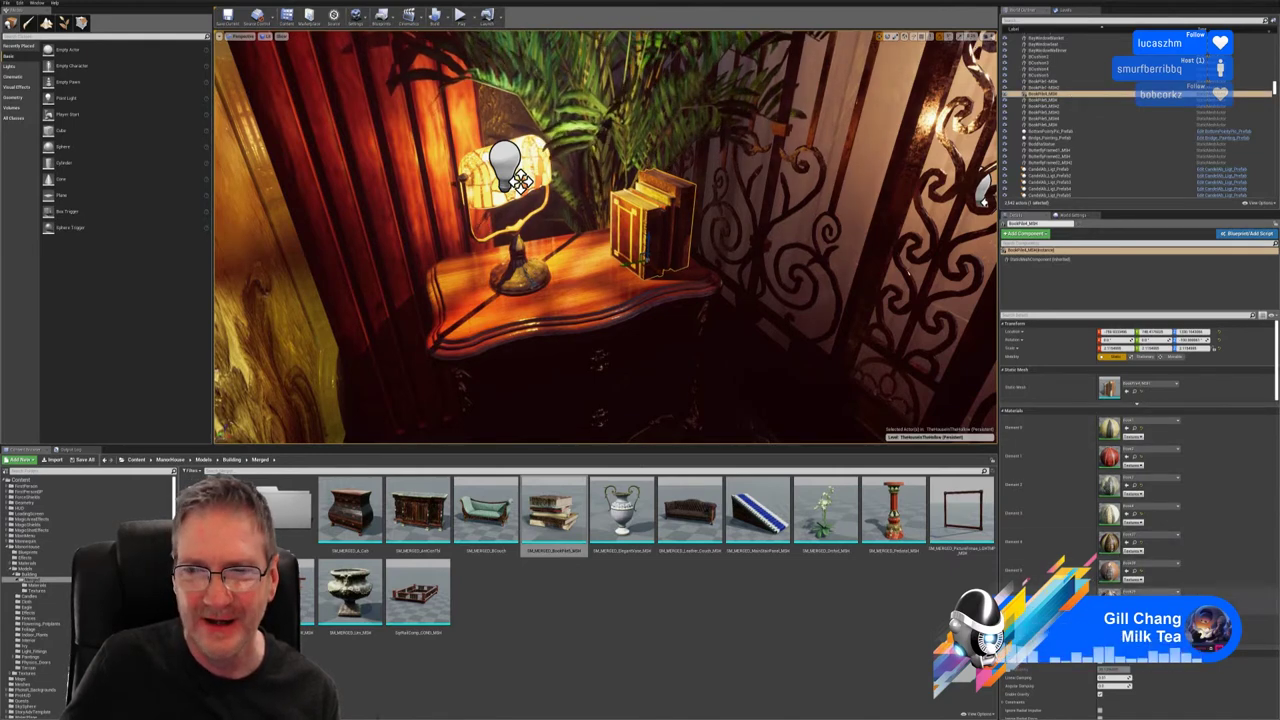
left_click(1135, 391)
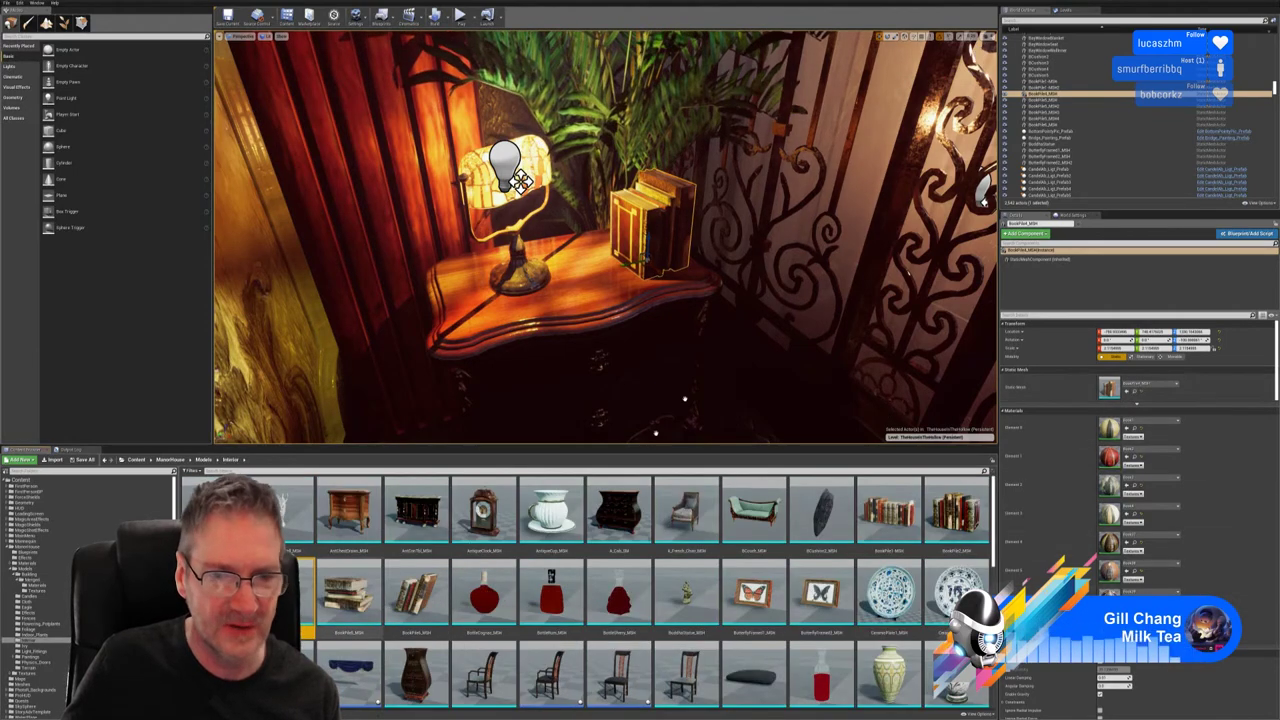
Step: Delete both comparison book piles from the stone path outside the house and save the changes
right_click_drag(685, 399, 860, 400)
key("w")
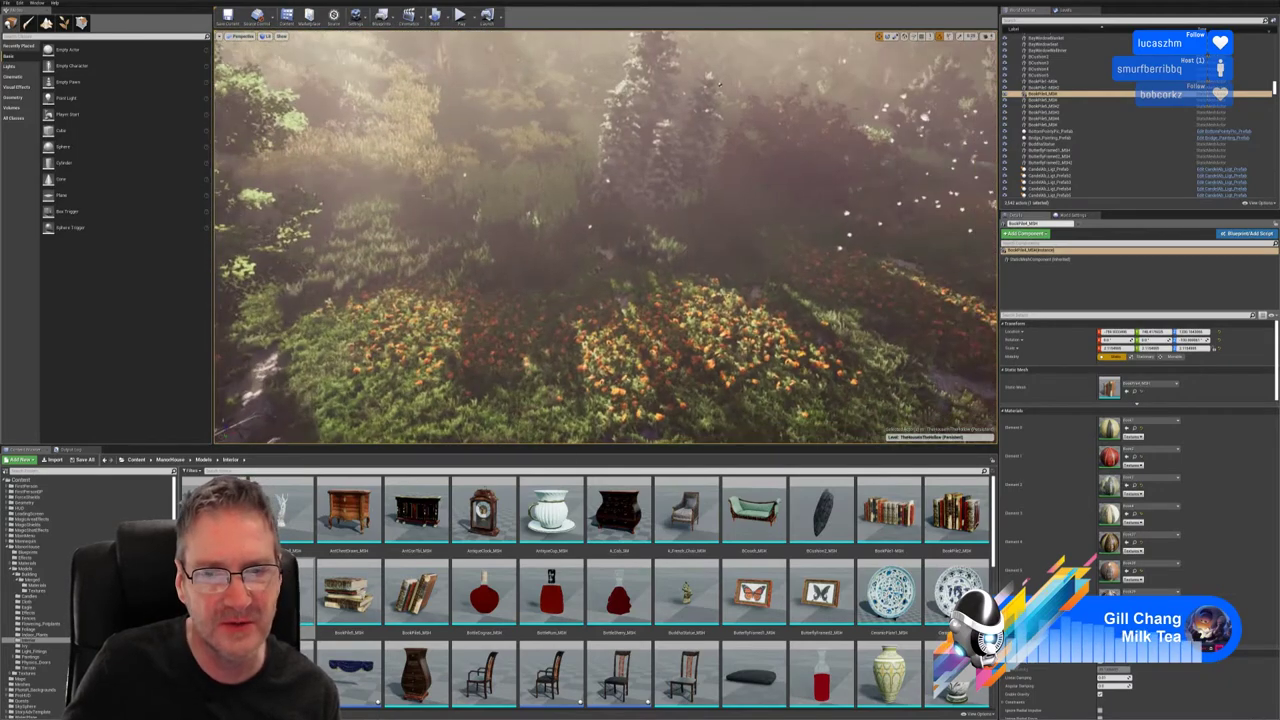
right_click_drag(720, 84, 885, 290)
key("w")
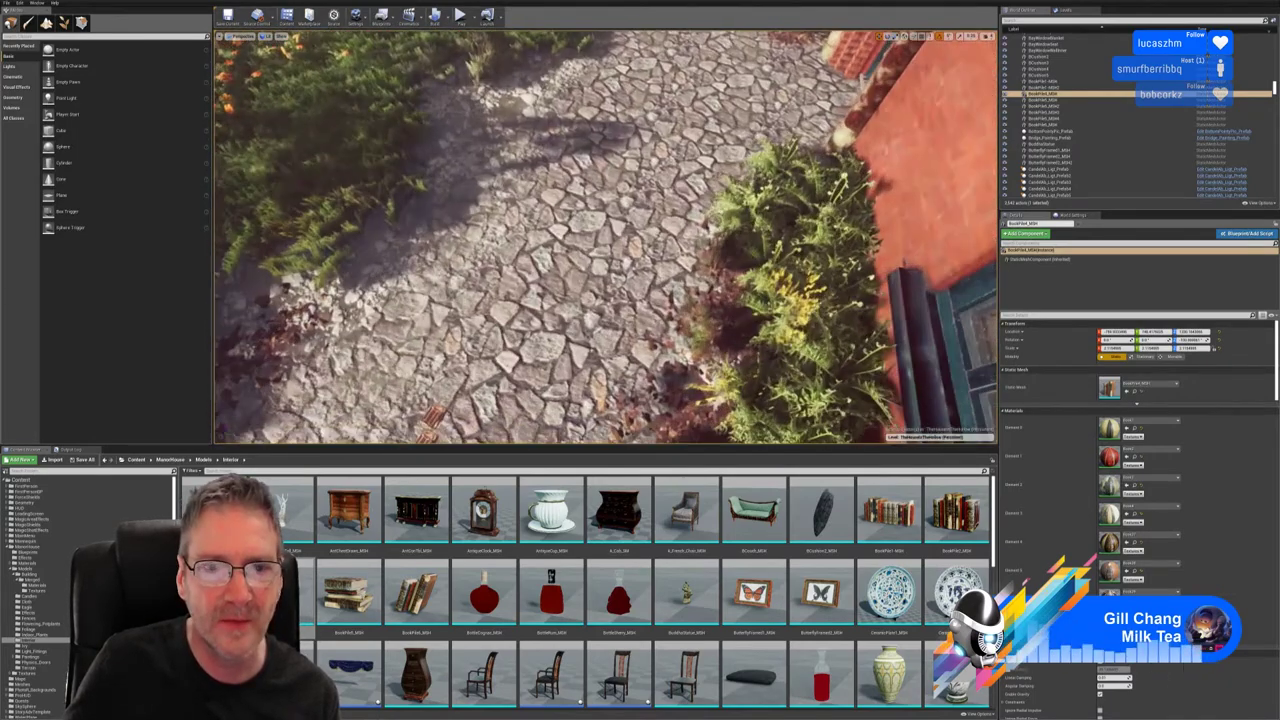
mouse_move(750, 440)
right_mouse_down()
mouse_move(742, 456)
mouse_move(730, 385)
mouse_move(734, 440)
mouse_move(730, 428)
right_mouse_up()
key("w")
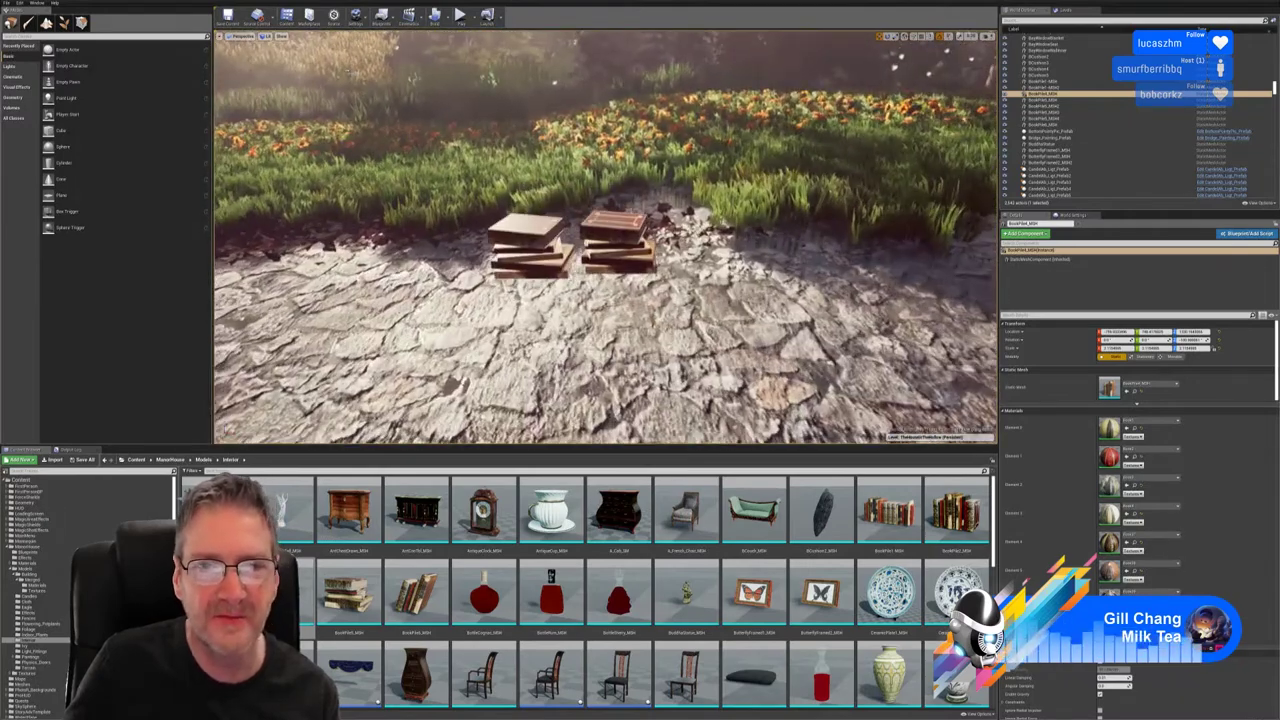
left_click(617, 238)
key("Delete")
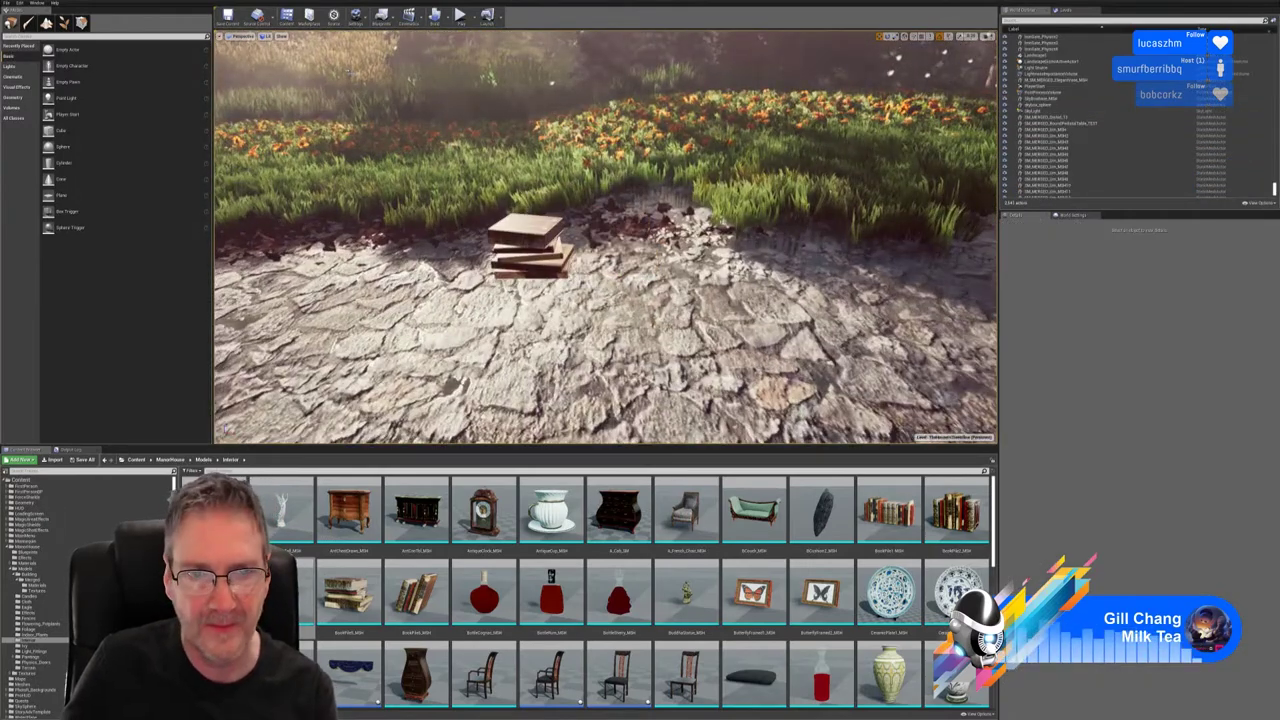
left_click(514, 227)
key("ctrl+z")
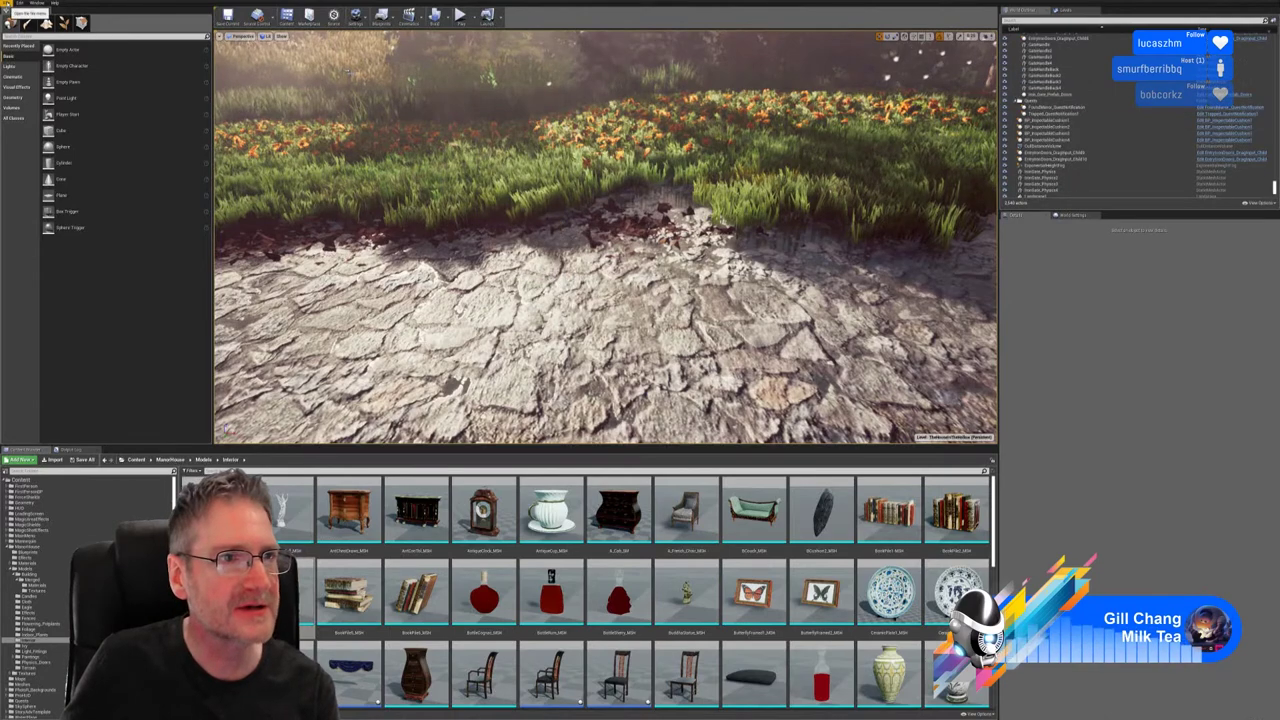
left_click(8, 3)
left_click(20, 61)
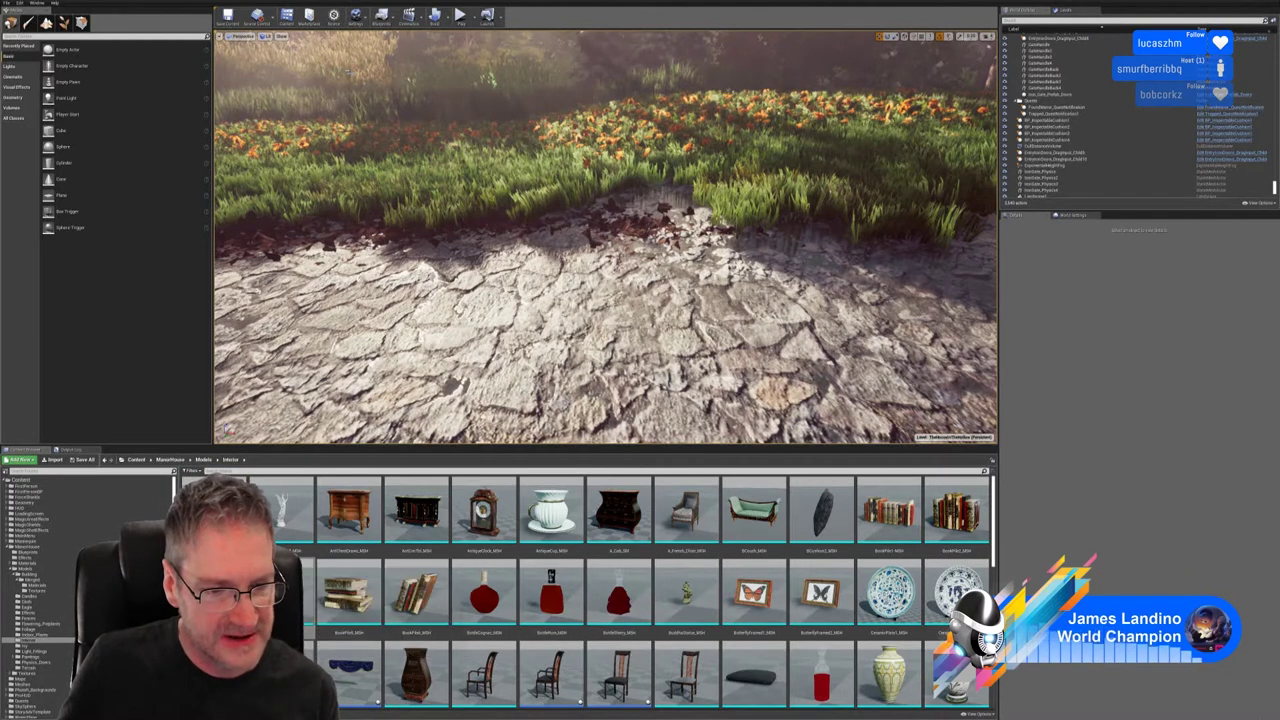
Step: Place the upright book pile mesh on the stone path near the grass and start Merge Actors on it
left_click_drag(416, 590, 551, 342)
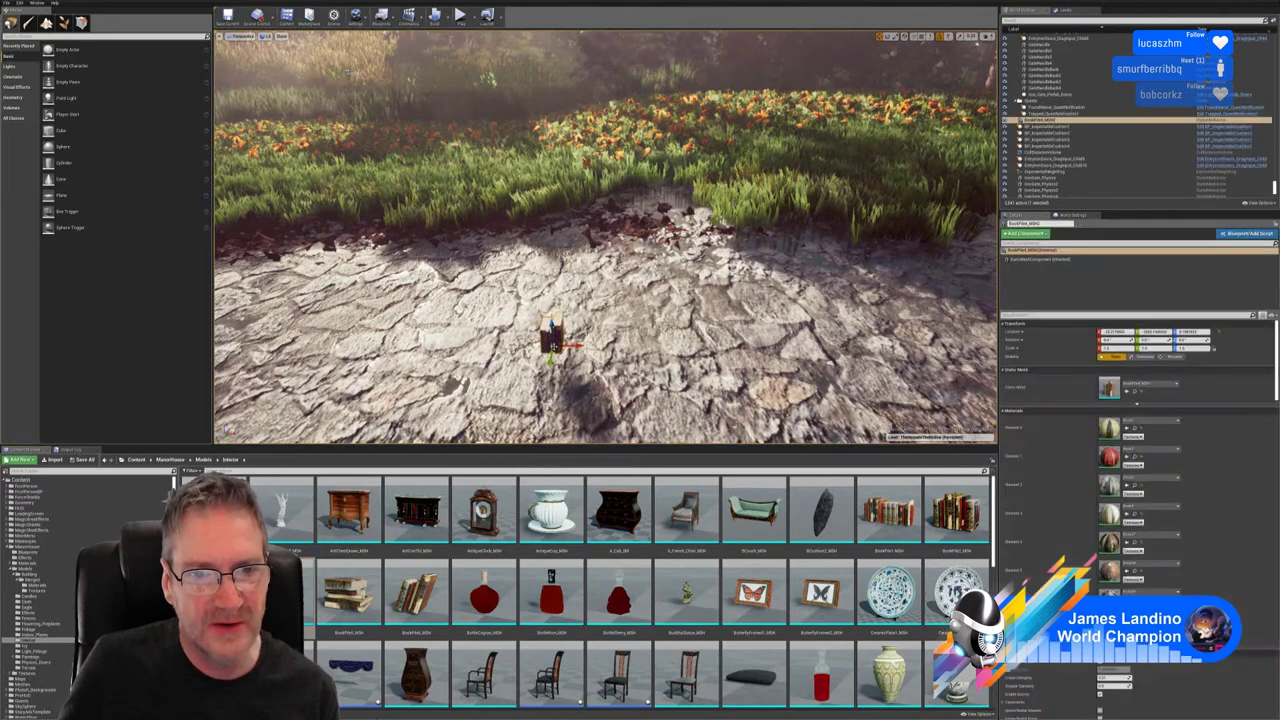
left_click_drag(551, 255, 515, 252)
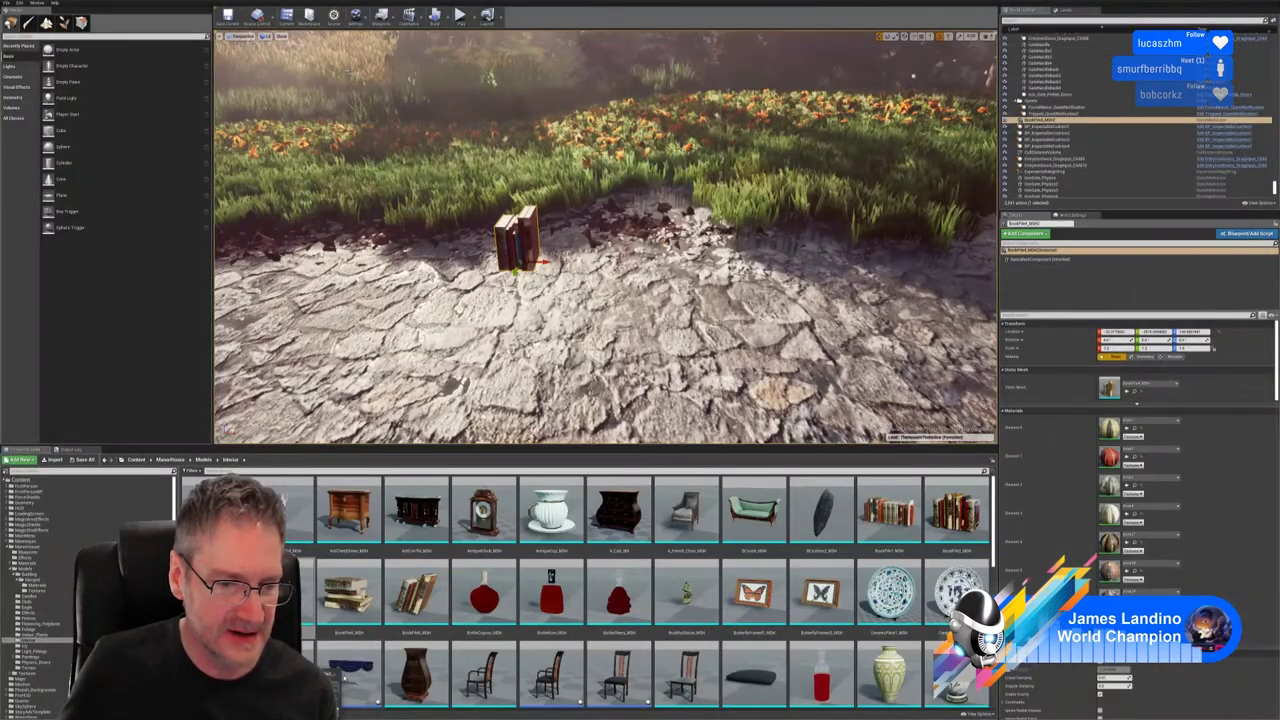
left_click(330, 690)
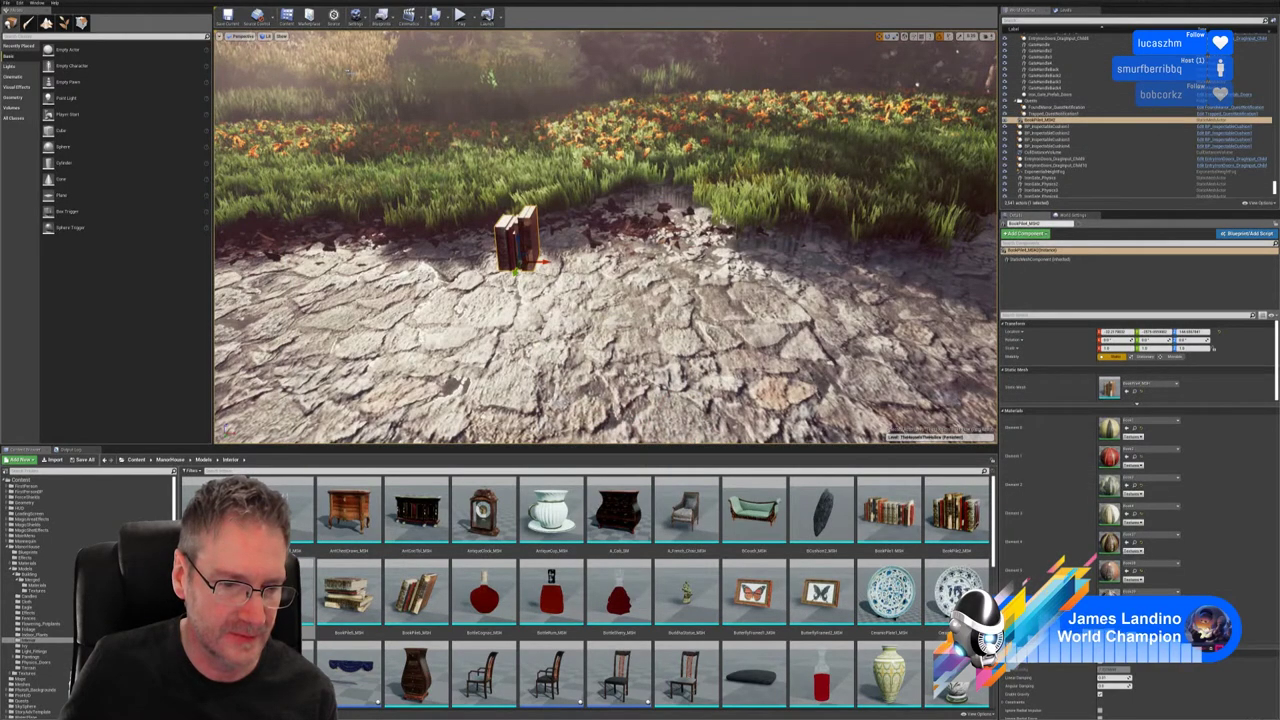
left_click(435, 632)
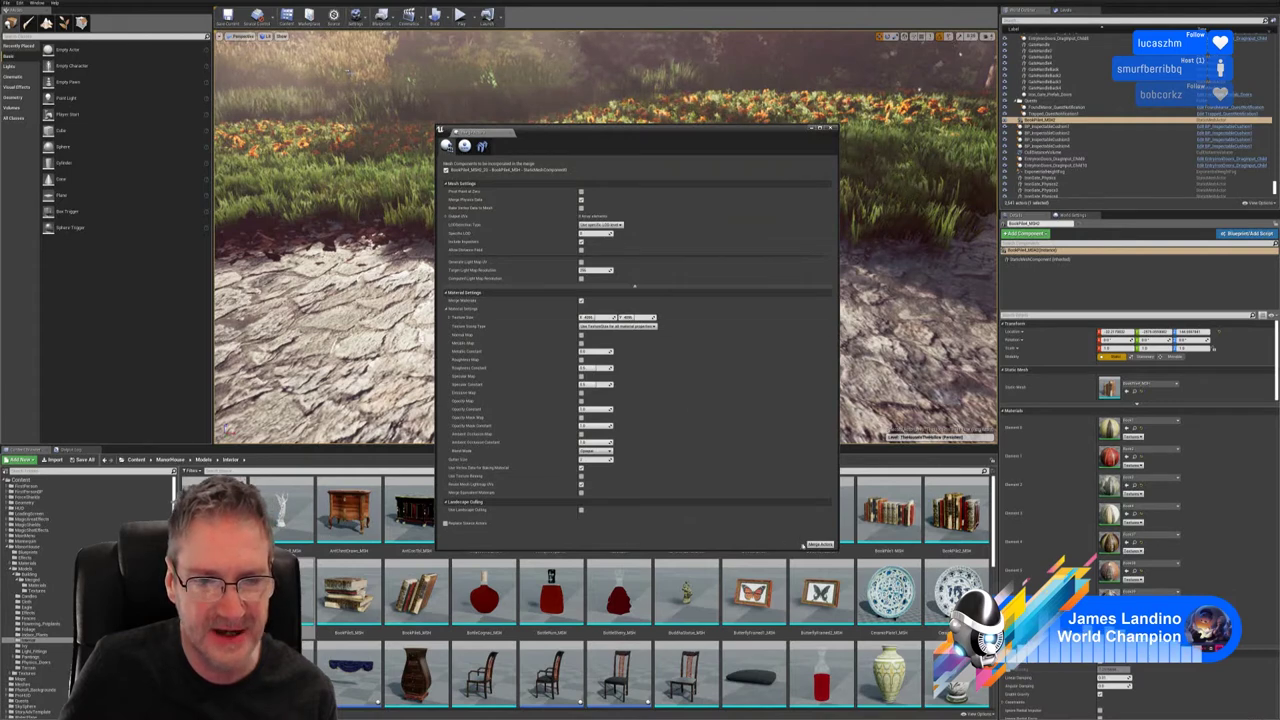
left_click(819, 544)
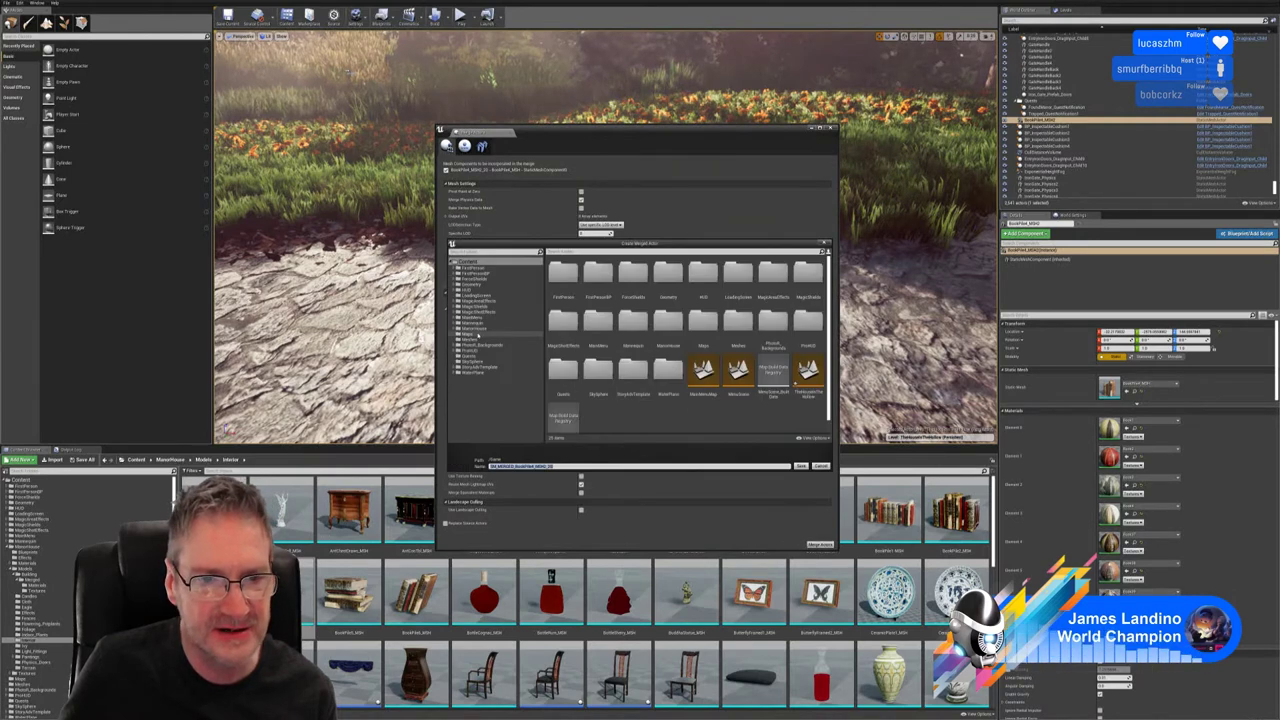
Step: Choose ManorHouse/Models/Building/Merged as the destination folder for the merged upright book pile
left_click(455, 329)
left_click(468, 345)
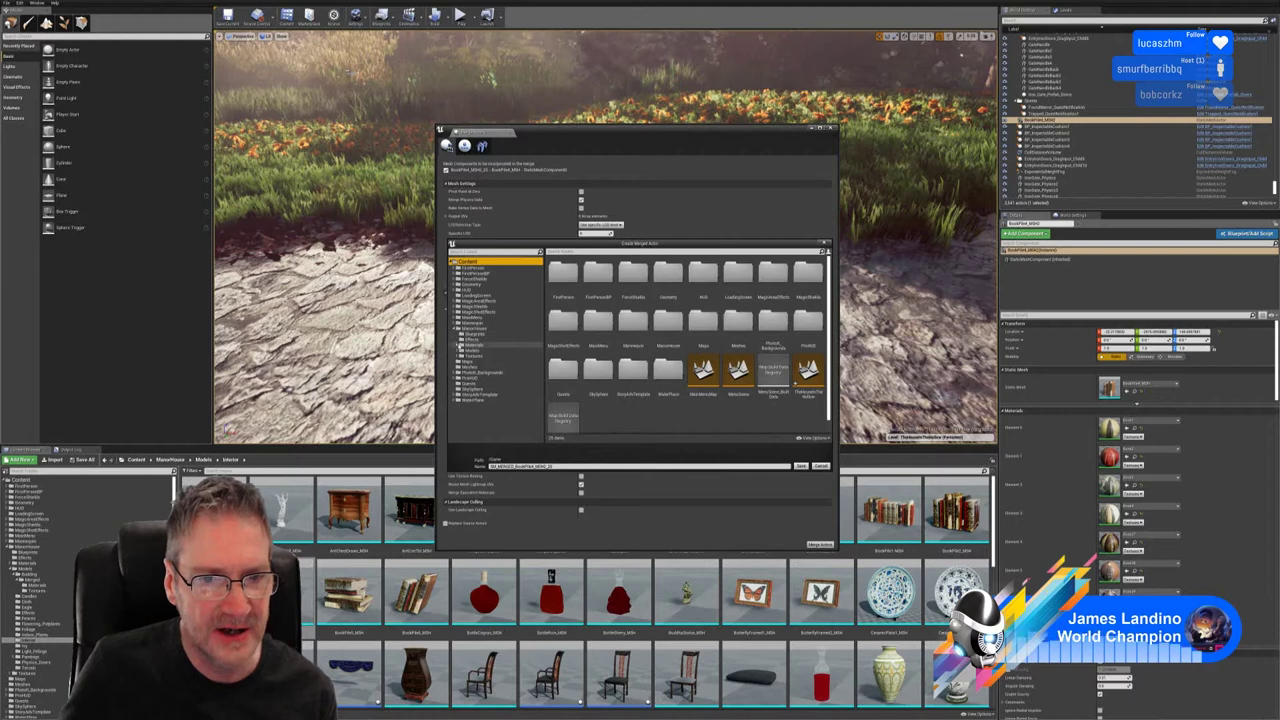
left_click(470, 349)
left_click(458, 351)
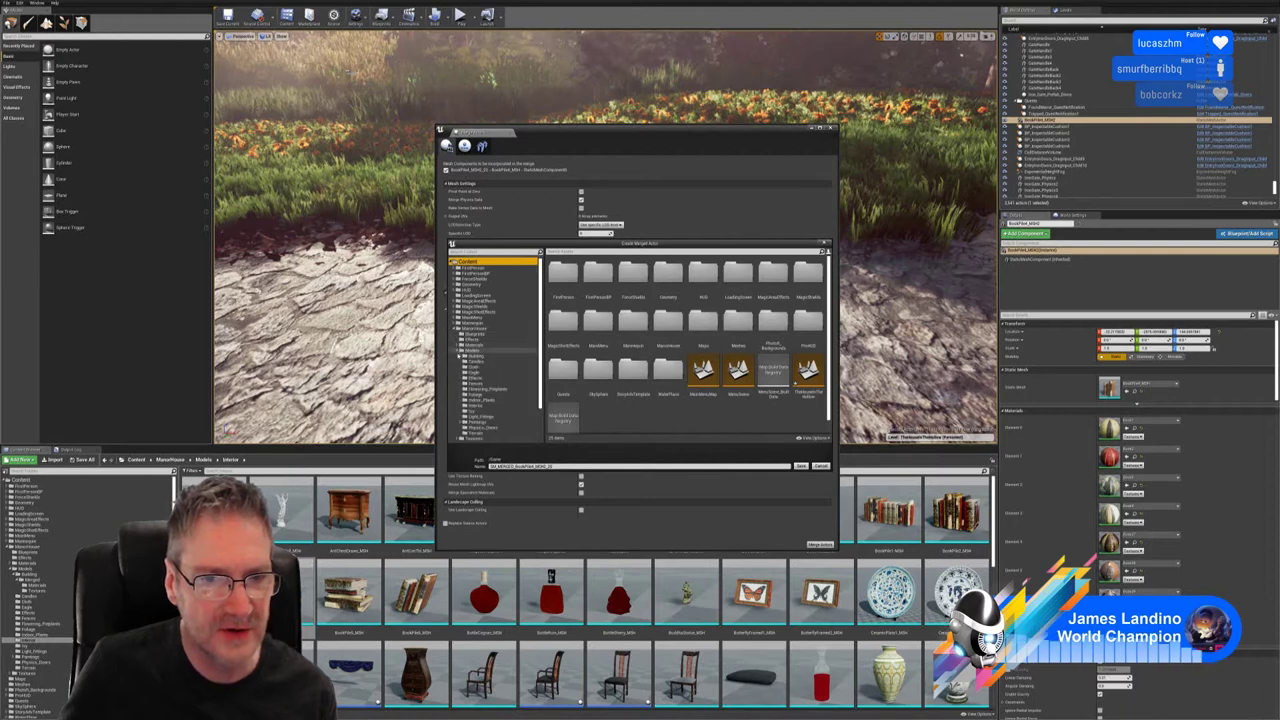
left_click(462, 356)
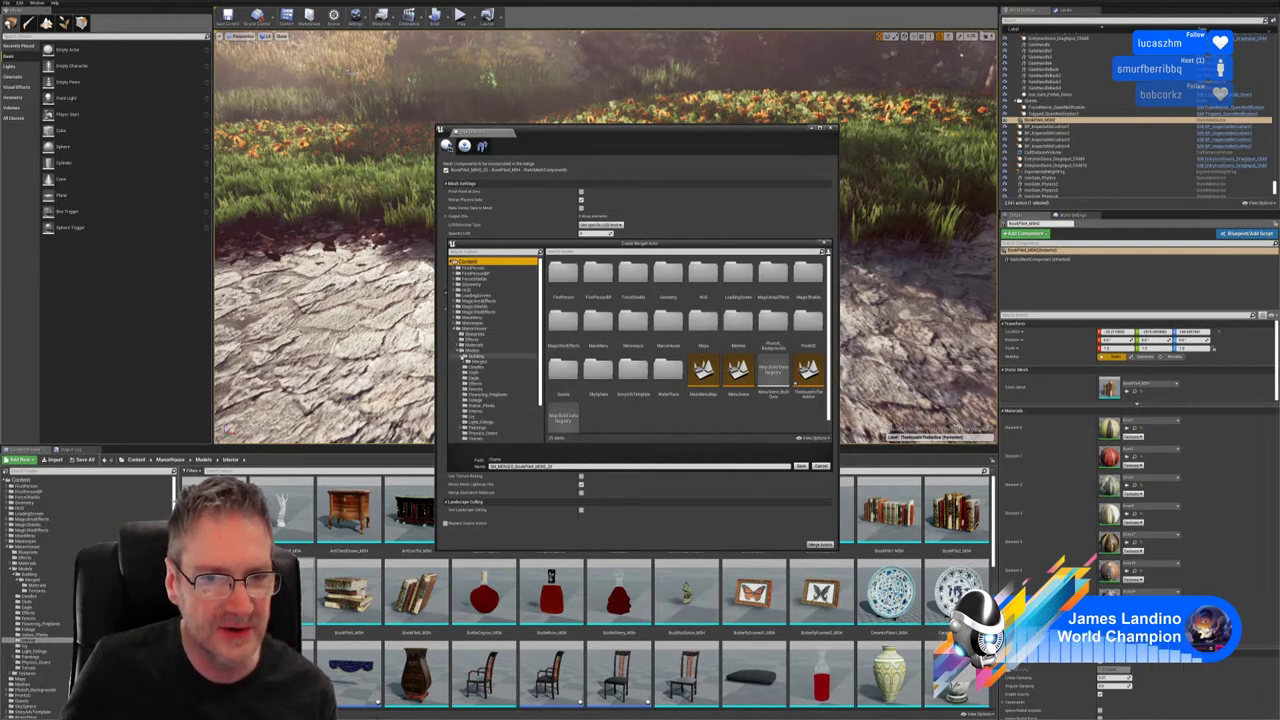
left_click(477, 361)
Step: Name the merged mesh SM_MERGED_BookPile4_MSH2, save it to run the merge, and put the Merge Actors window away
left_click(562, 466)
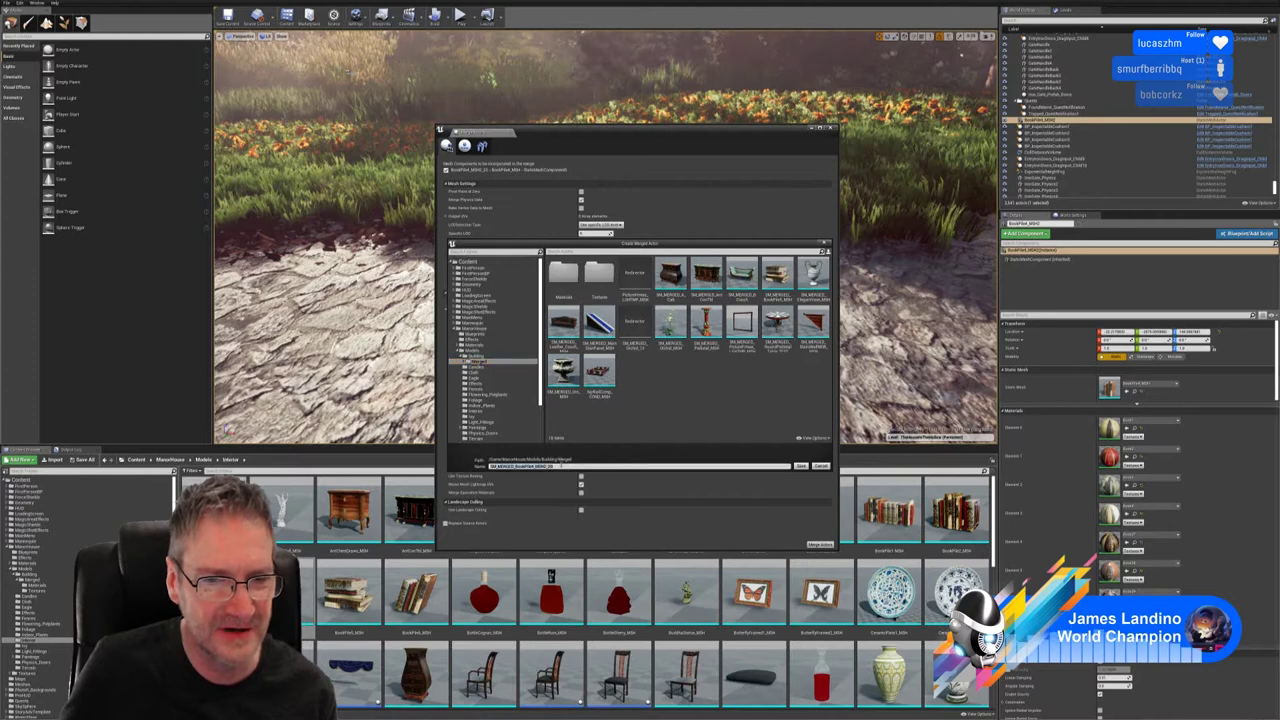
left_click(554, 466)
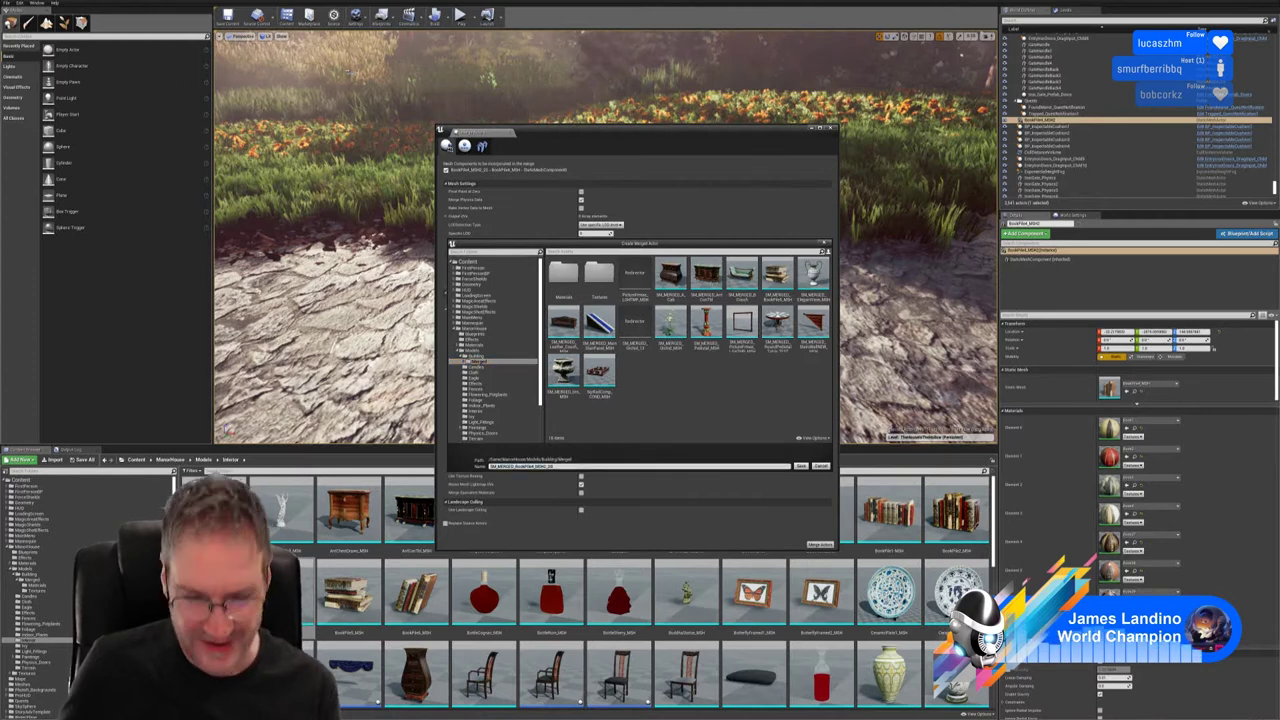
key("BackSpace")
key("BackSpace")
key("BackSpace")
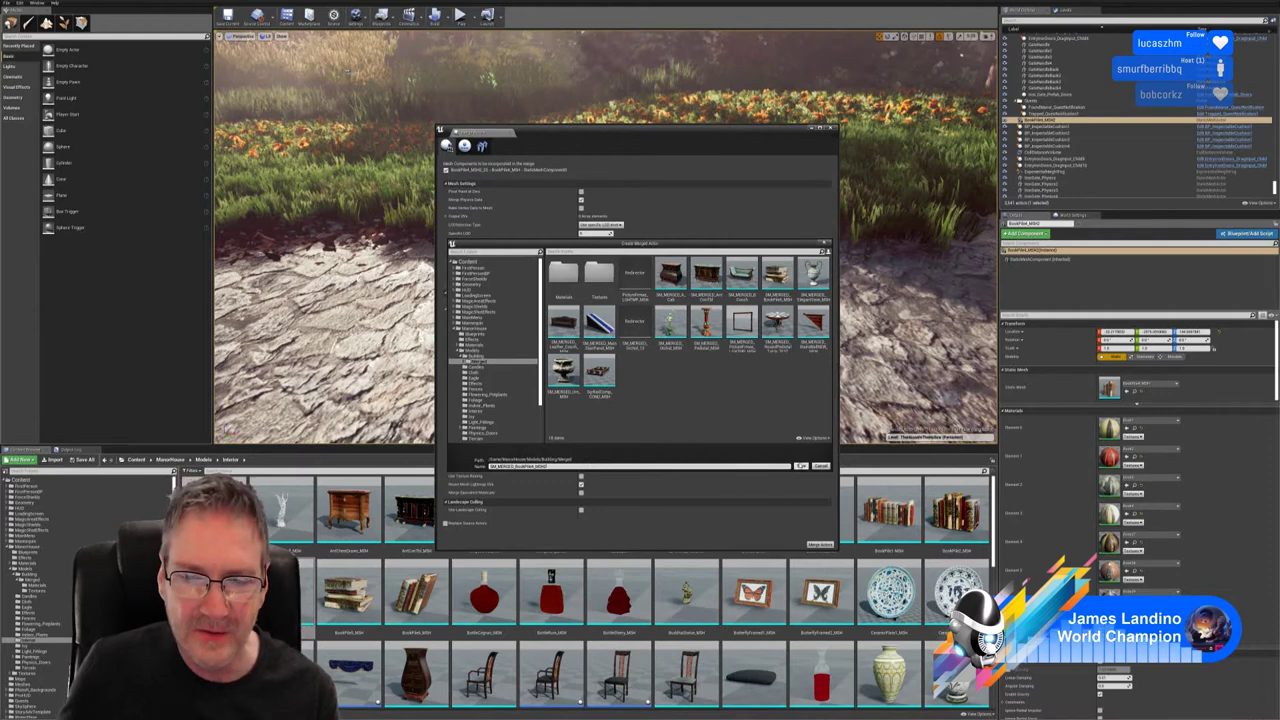
left_click(802, 466)
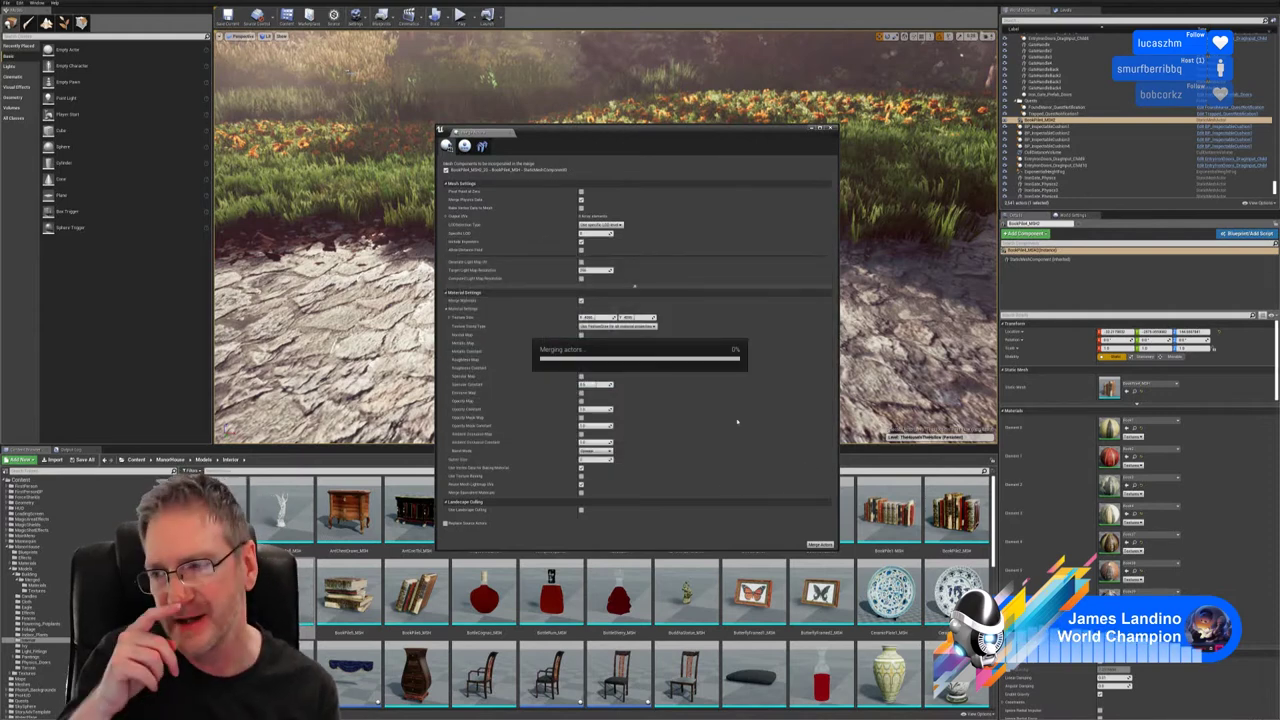
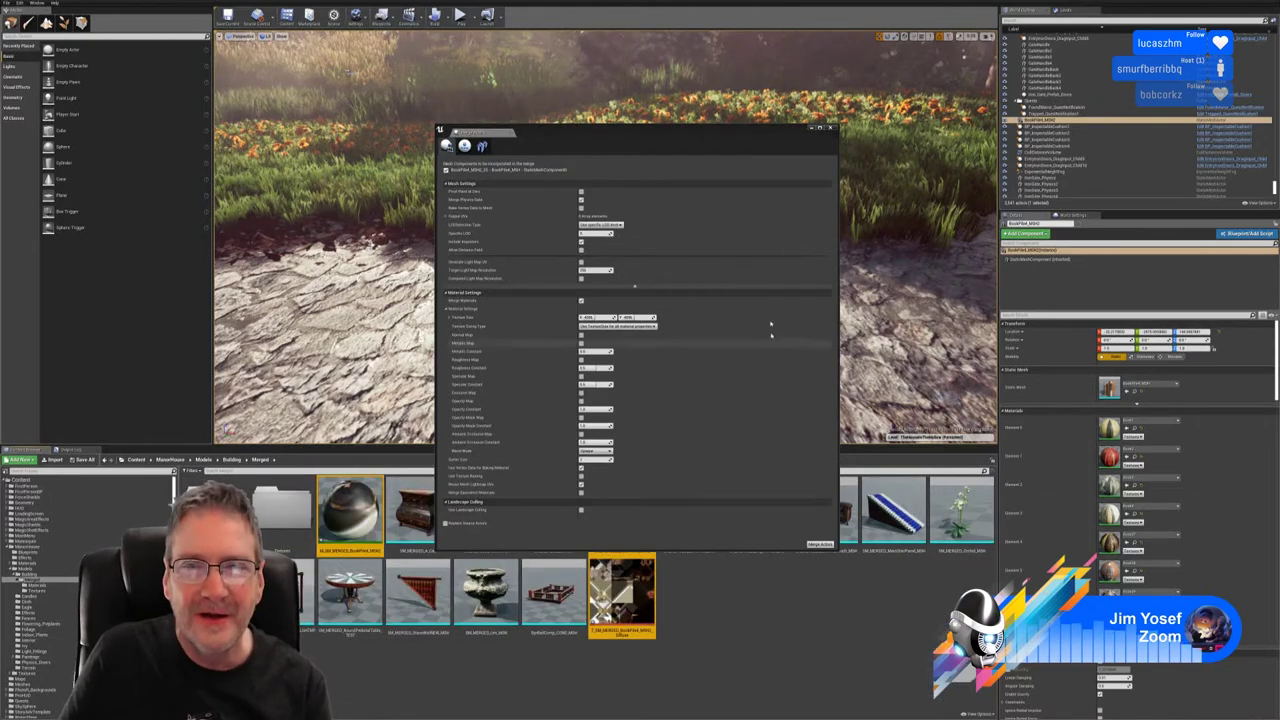
left_click(811, 129)
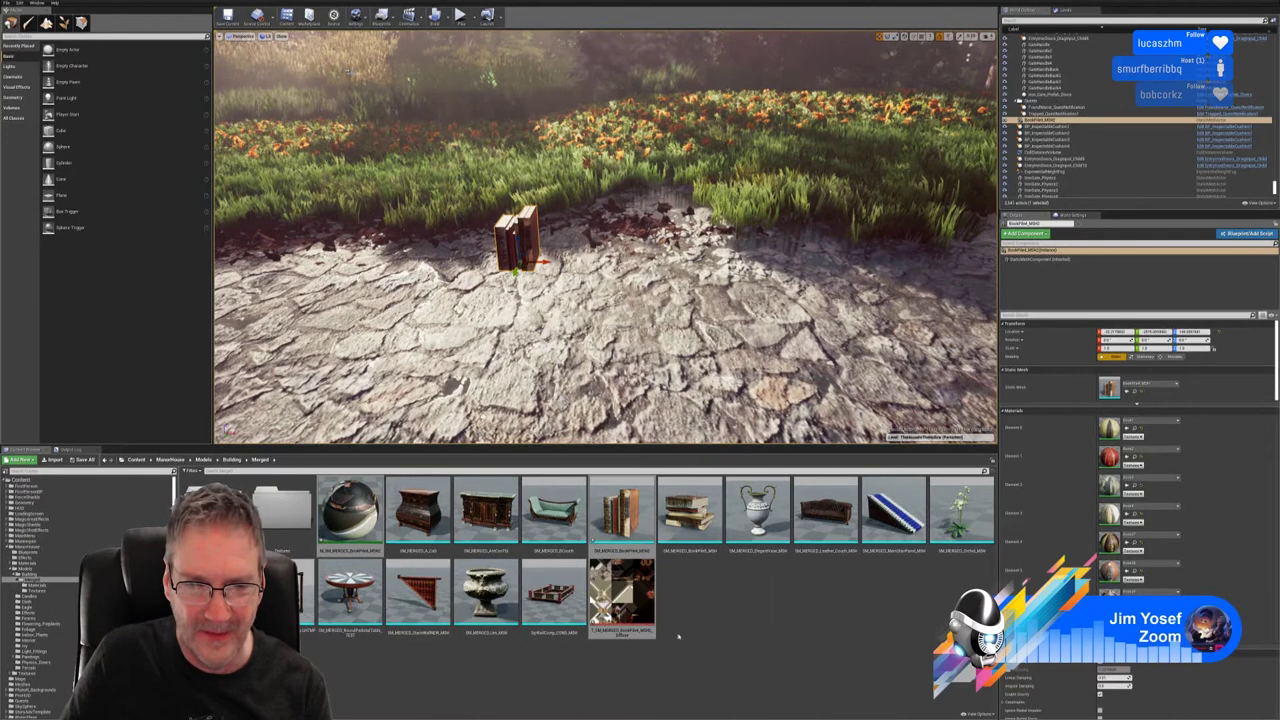
Step: Inspect the merged upright book pile up close from several angles in the Static Mesh Editor and close the editor
double_click(644, 530)
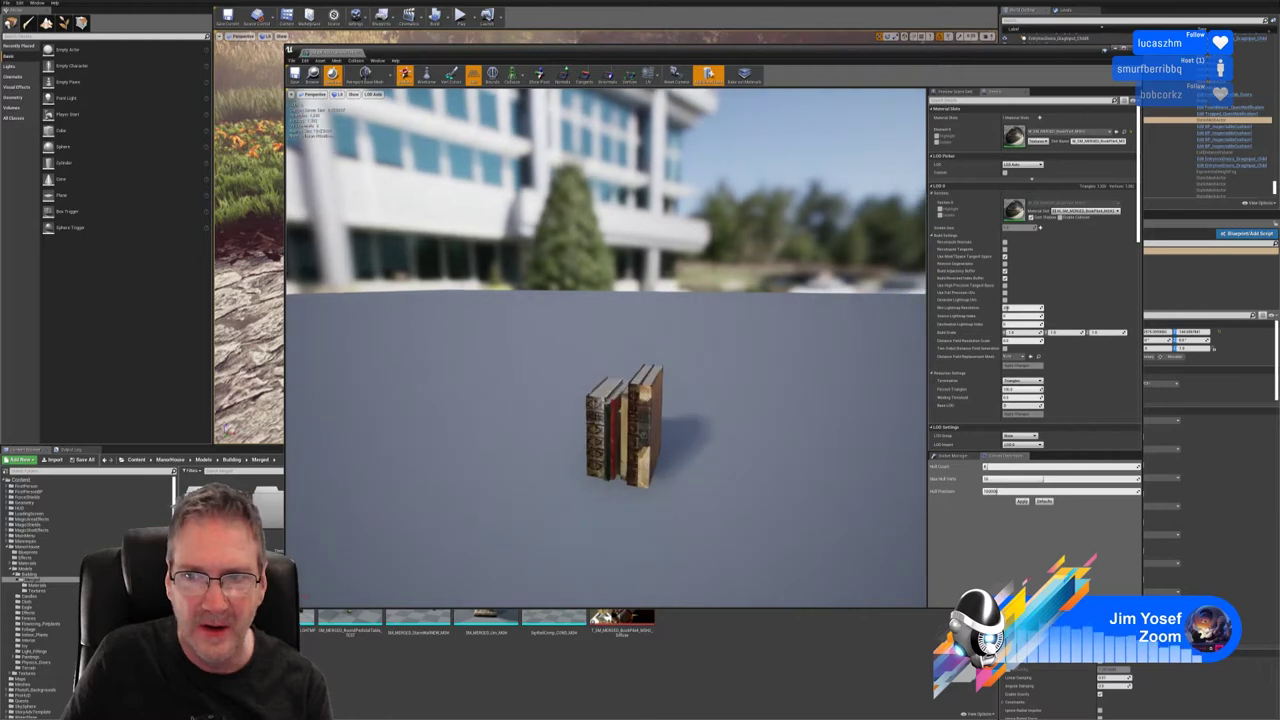
right_click_drag(630, 430, 790, 430)
key("a")
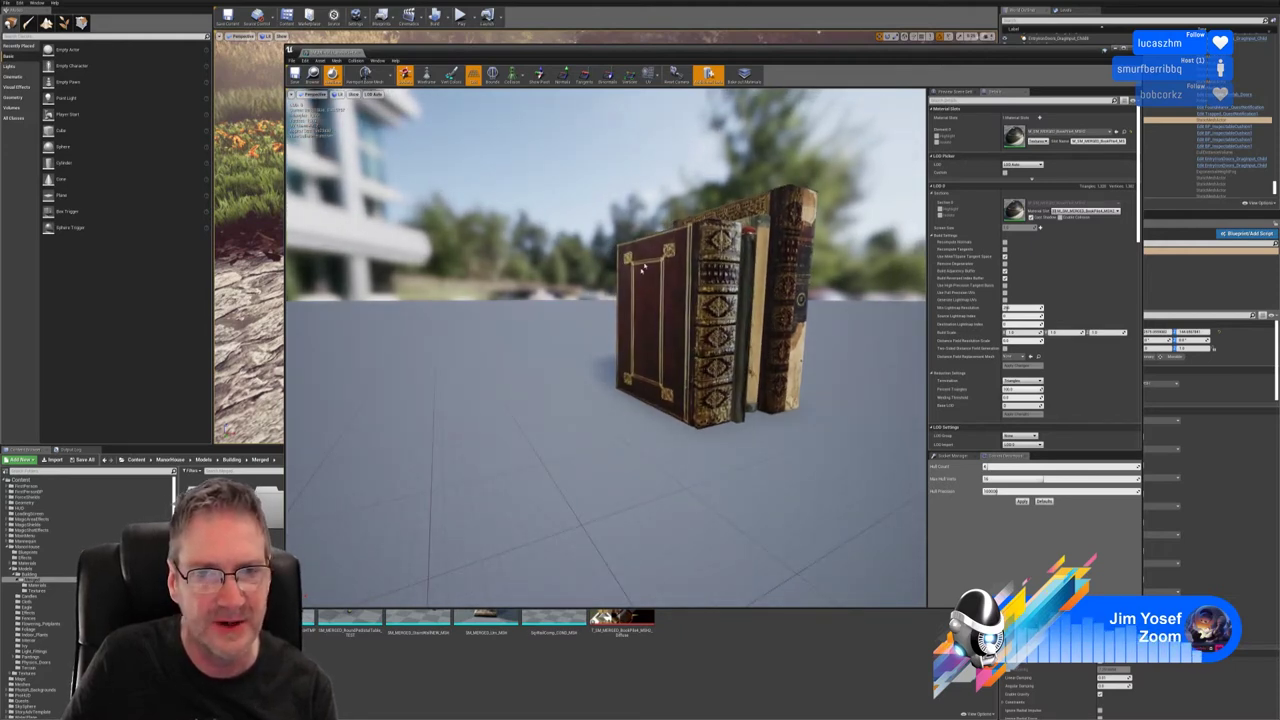
right_click_drag(768, 498, 750, 498)
key("e")
key("s")
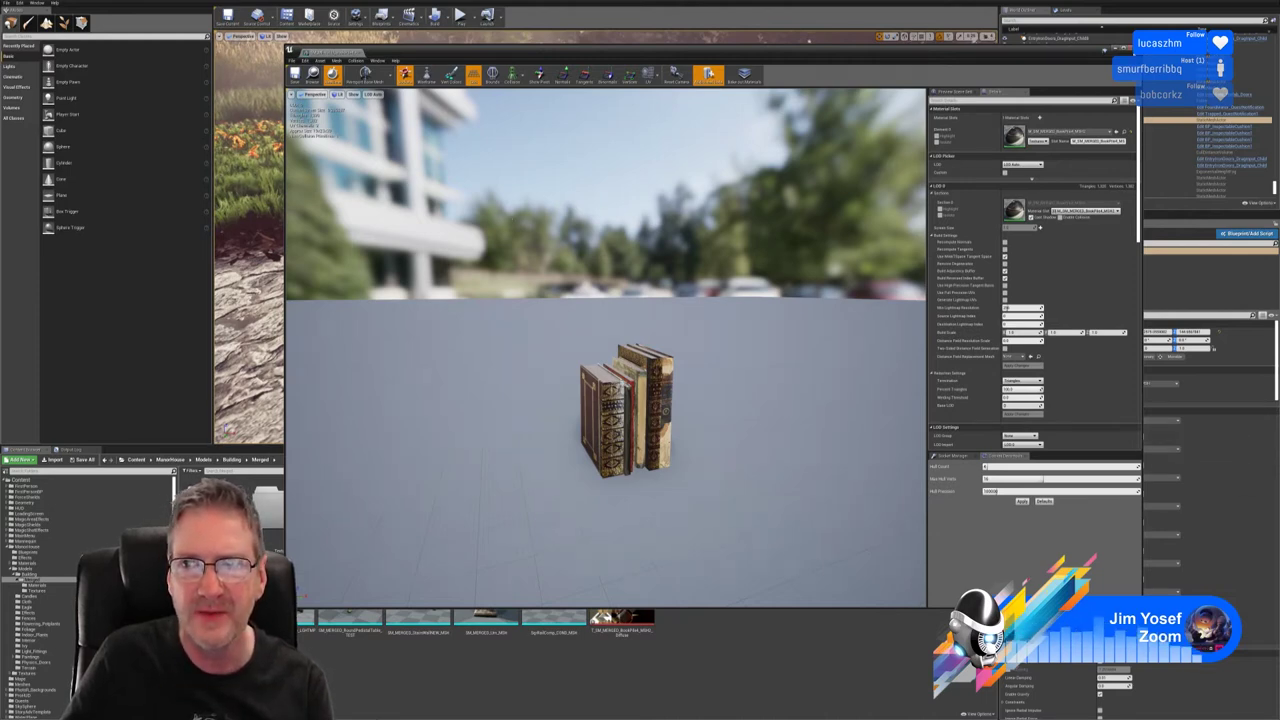
left_click(1134, 49)
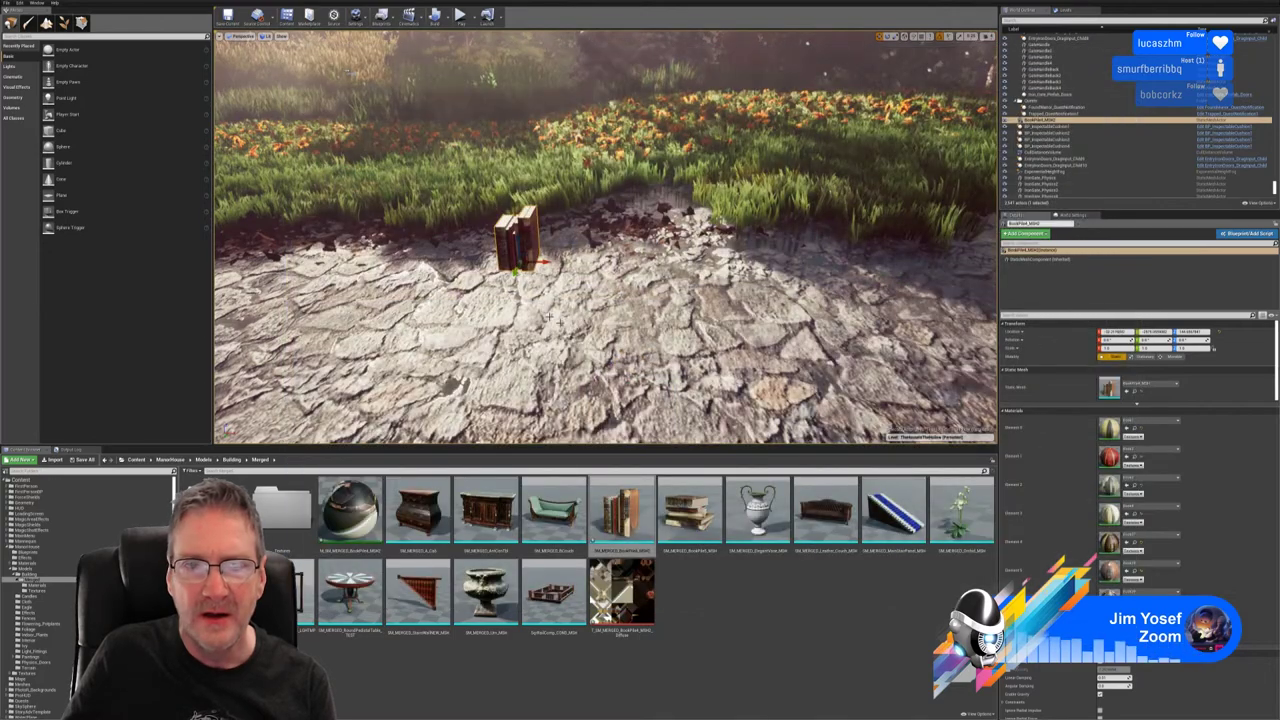
Step: Delete the temporary upright book pile from the stone path near the grass
right_click_drag(606, 237, 574, 235)
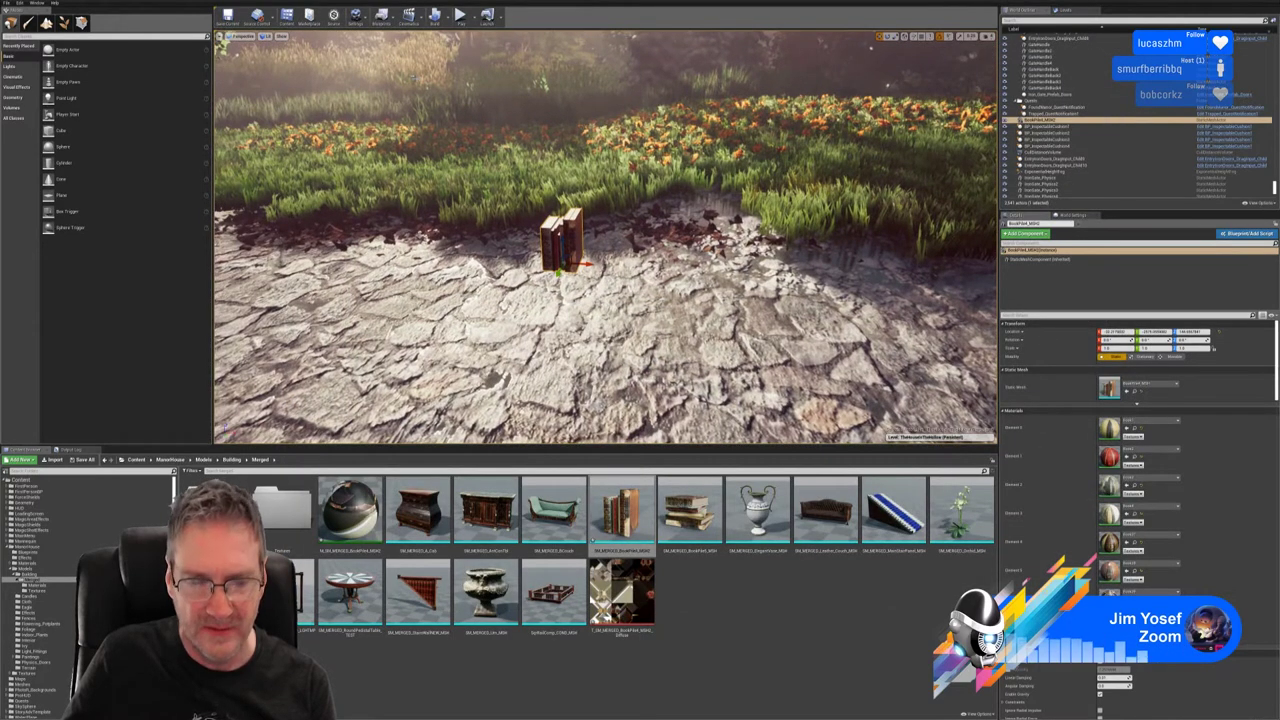
right_click_drag(633, 292, 605, 283)
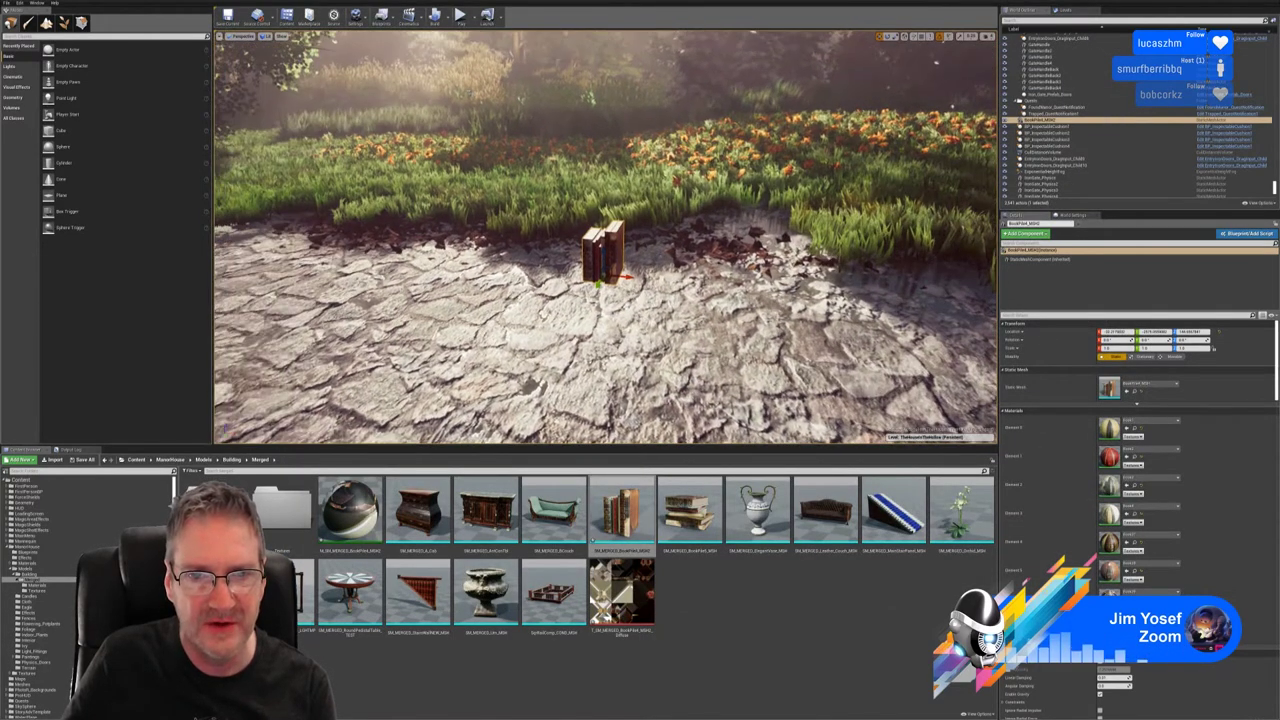
key("Delete")
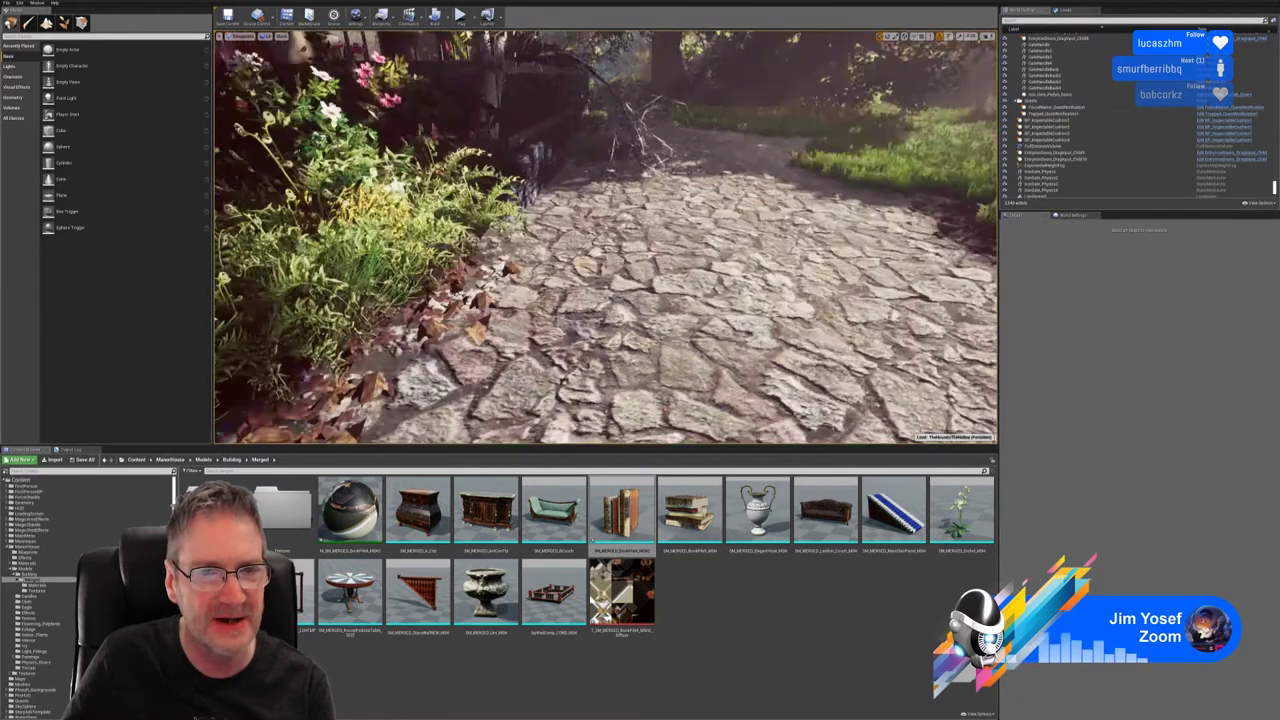
Step: Replace the static mesh of the upright book pile beside the lit table lamp with SM_MERGED_BookPile4_MSH2 and deselect it
mouse_move(606, 237)
right_mouse_down()
mouse_move(506, 237)
mouse_move(496, 207)
mouse_move(531, 227)
mouse_move(646, 240)
mouse_move(596, 237)
right_mouse_up()
mouse_move(660, 288)
right_mouse_down()
mouse_move(696, 289)
mouse_move(632, 297)
mouse_move(640, 325)
mouse_move(636, 283)
right_mouse_up()
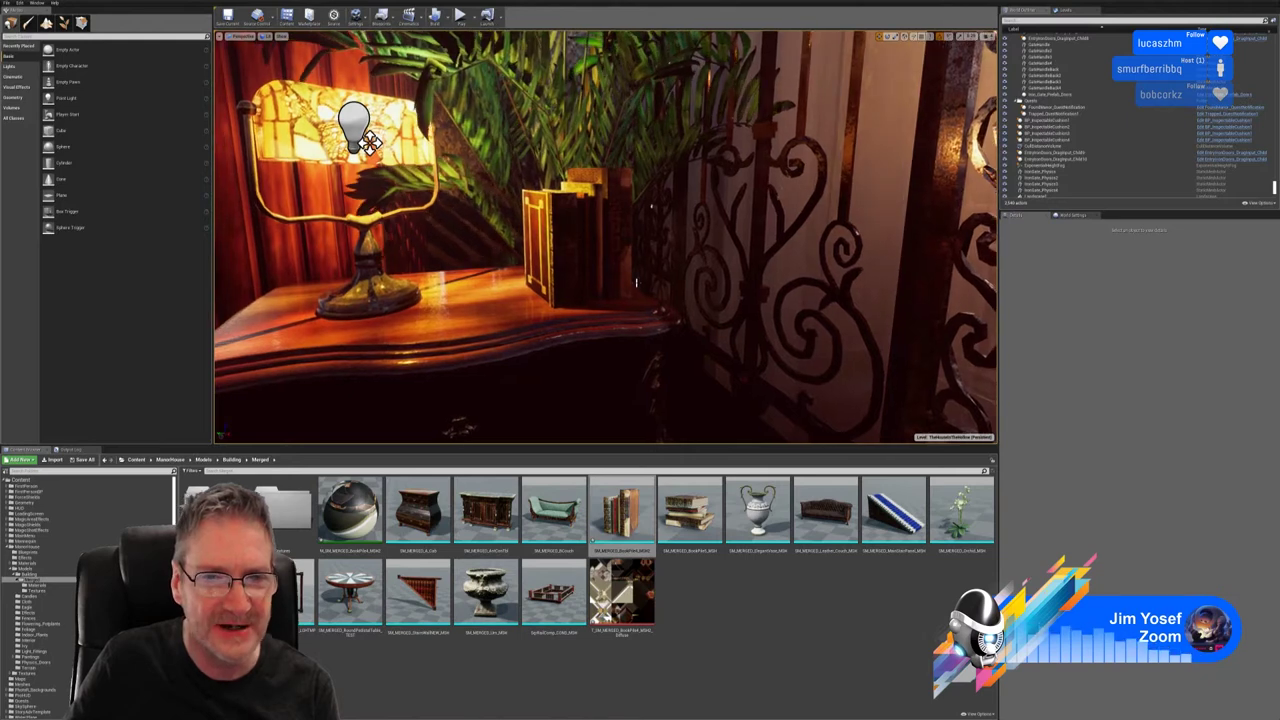
left_click(584, 238)
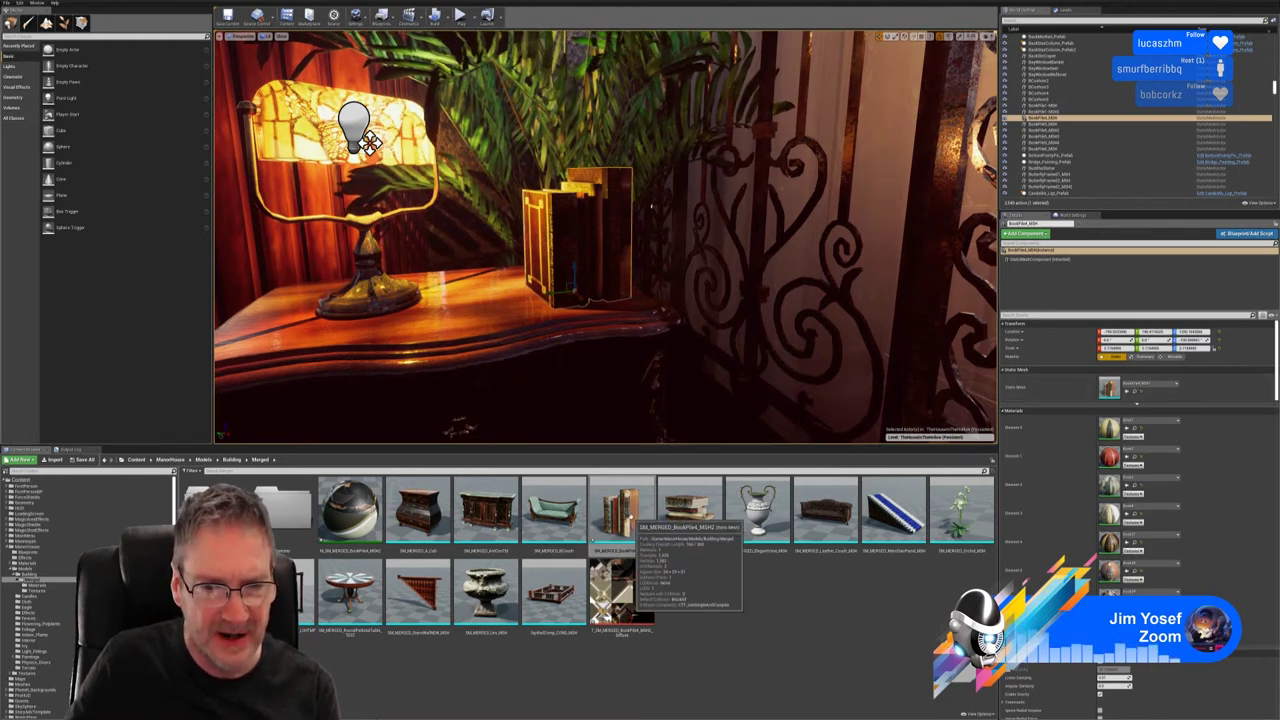
left_click(628, 514)
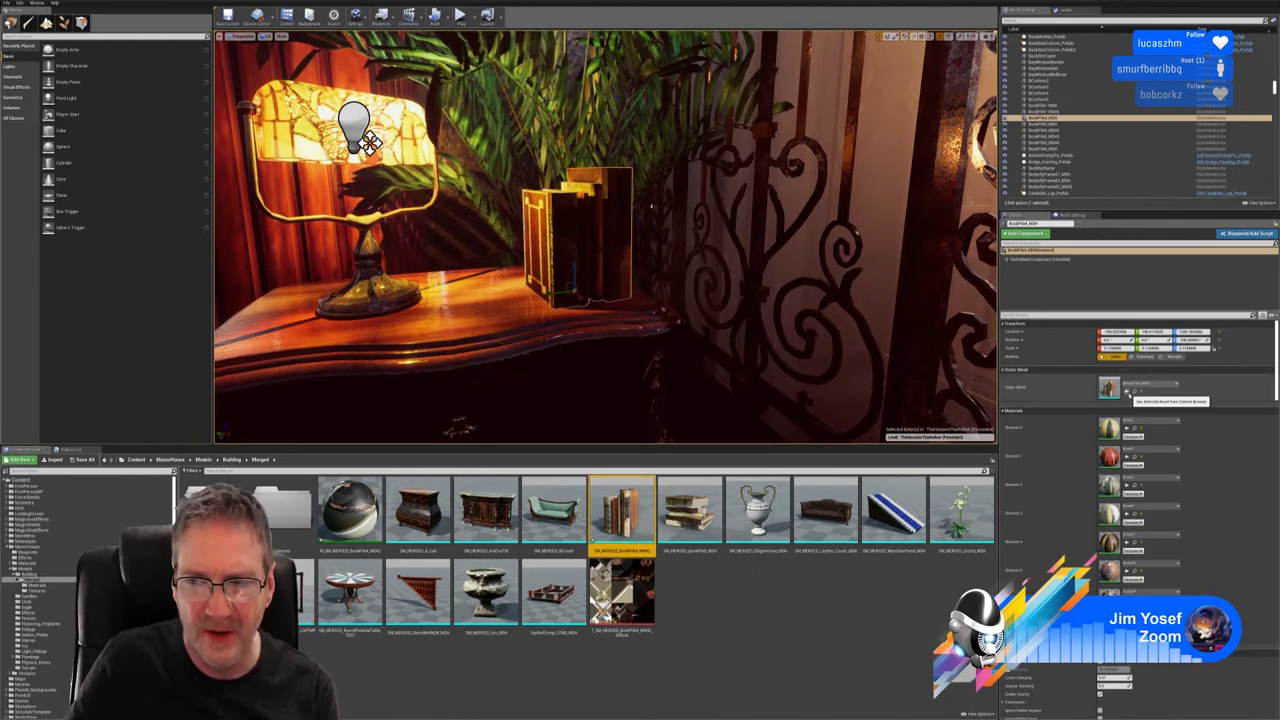
left_click(1128, 391)
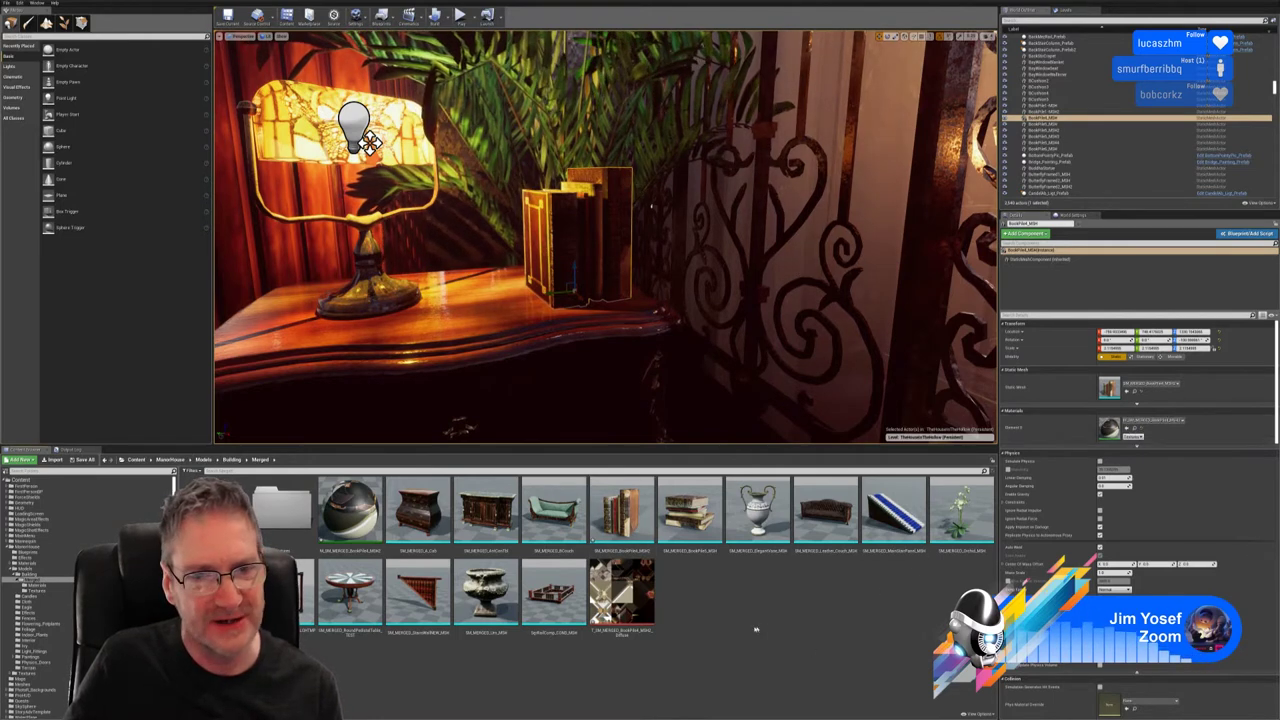
key("Escape")
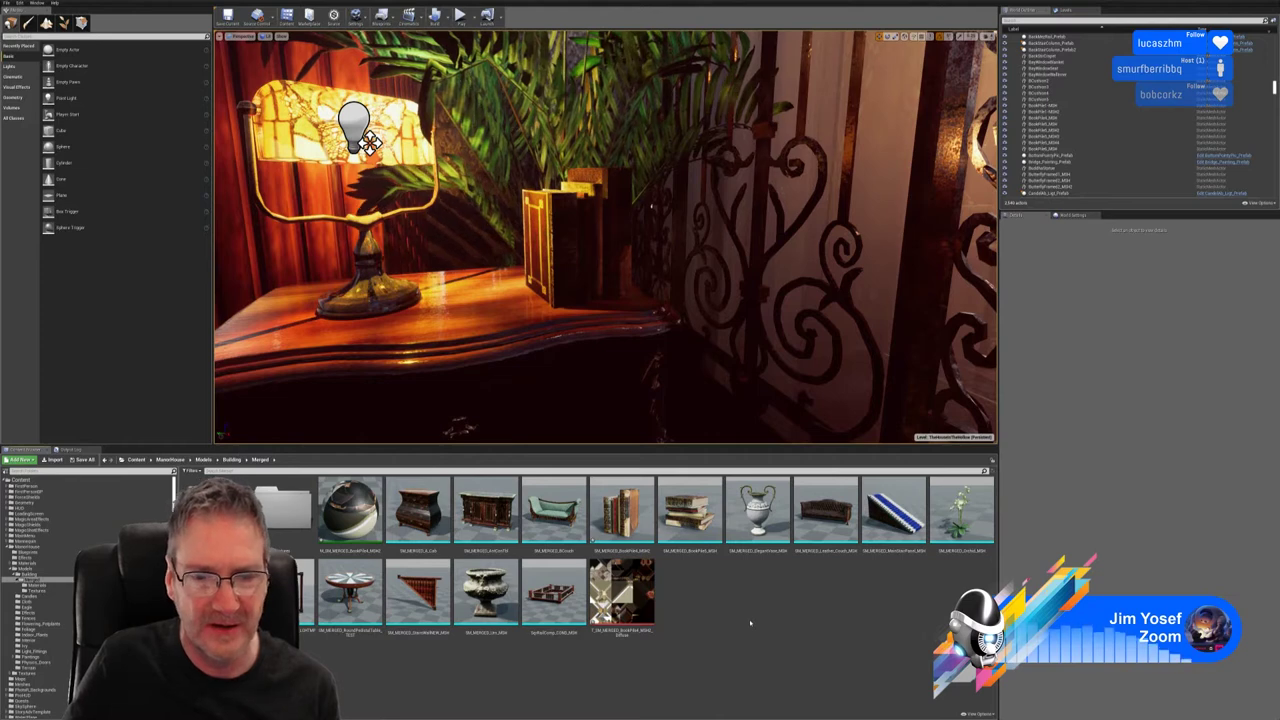
Step: Move the merged book pile's diffuse texture into the Textures folder and its material into the Materials folder, and save everything
left_click_drag(625, 600, 291, 510)
left_click(304, 519)
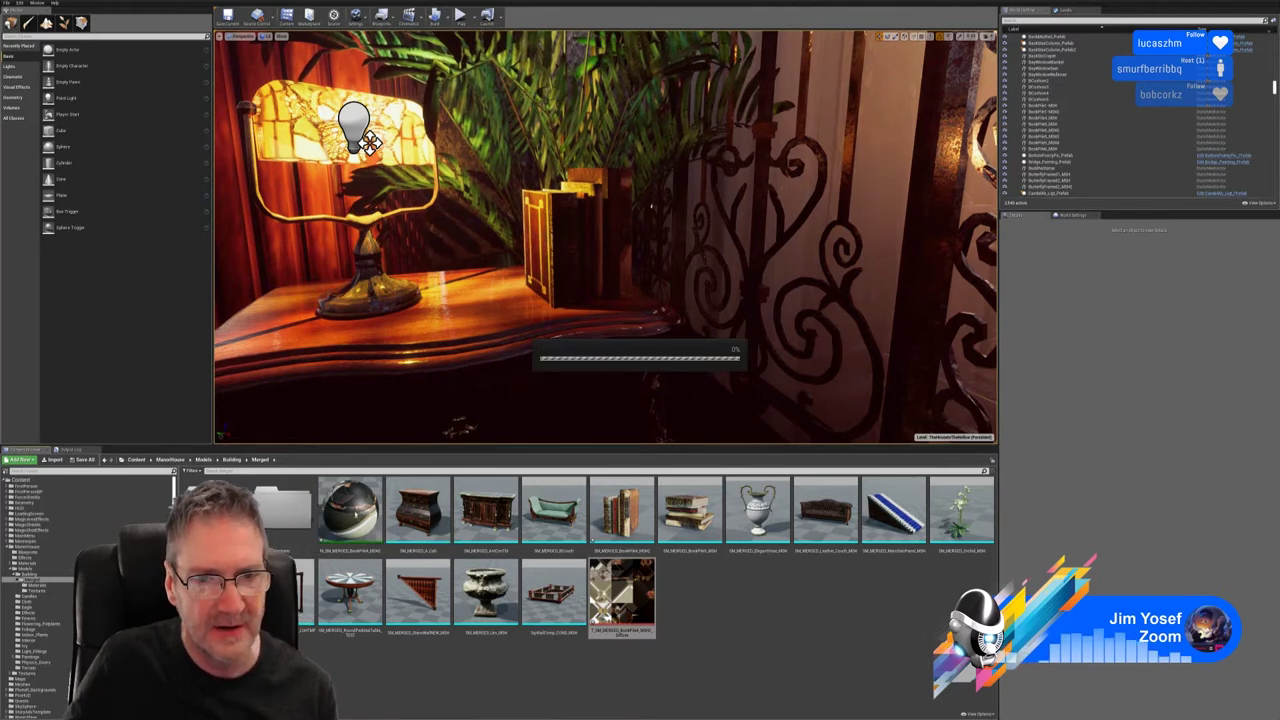
left_click_drag(356, 519, 218, 510)
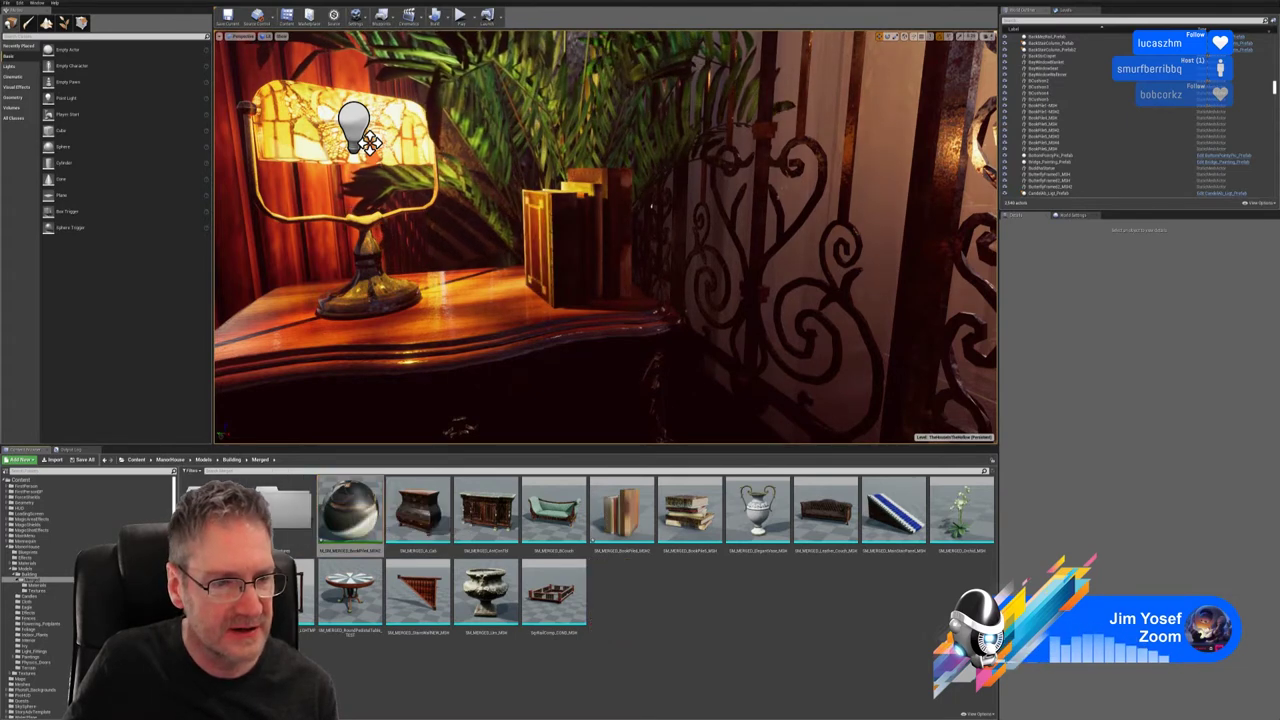
left_click(233, 525)
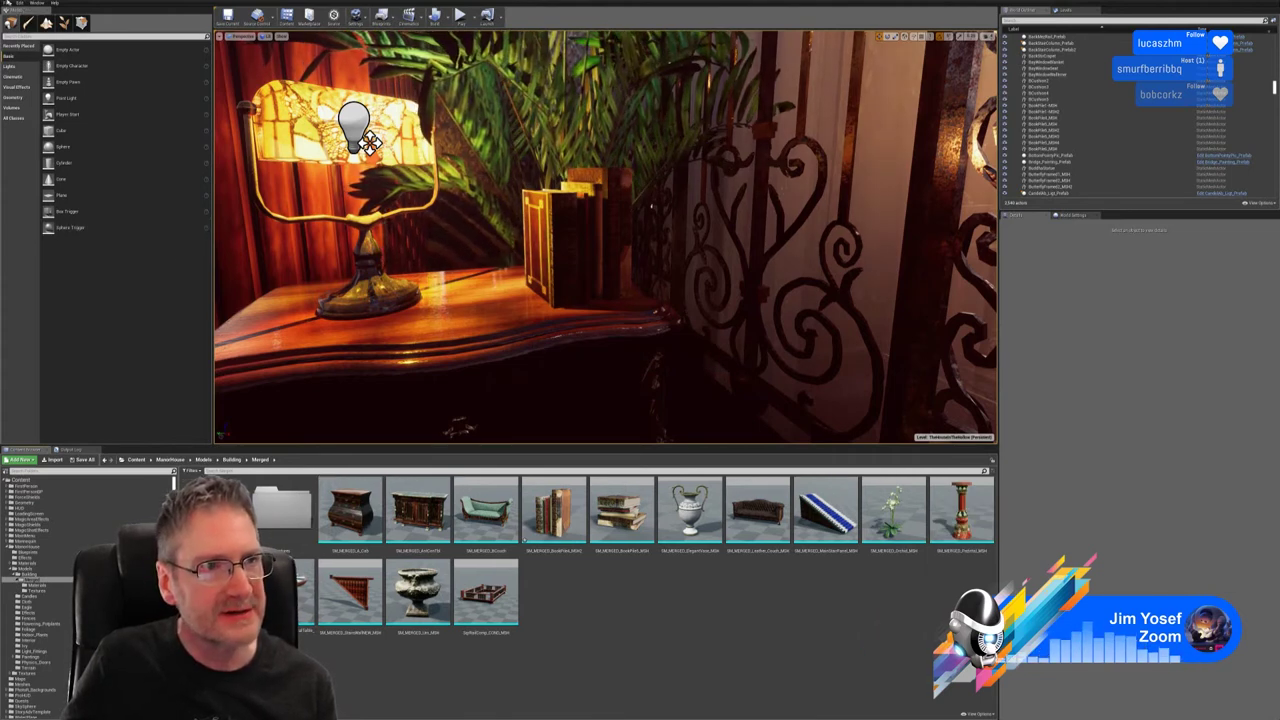
left_click(7, 3)
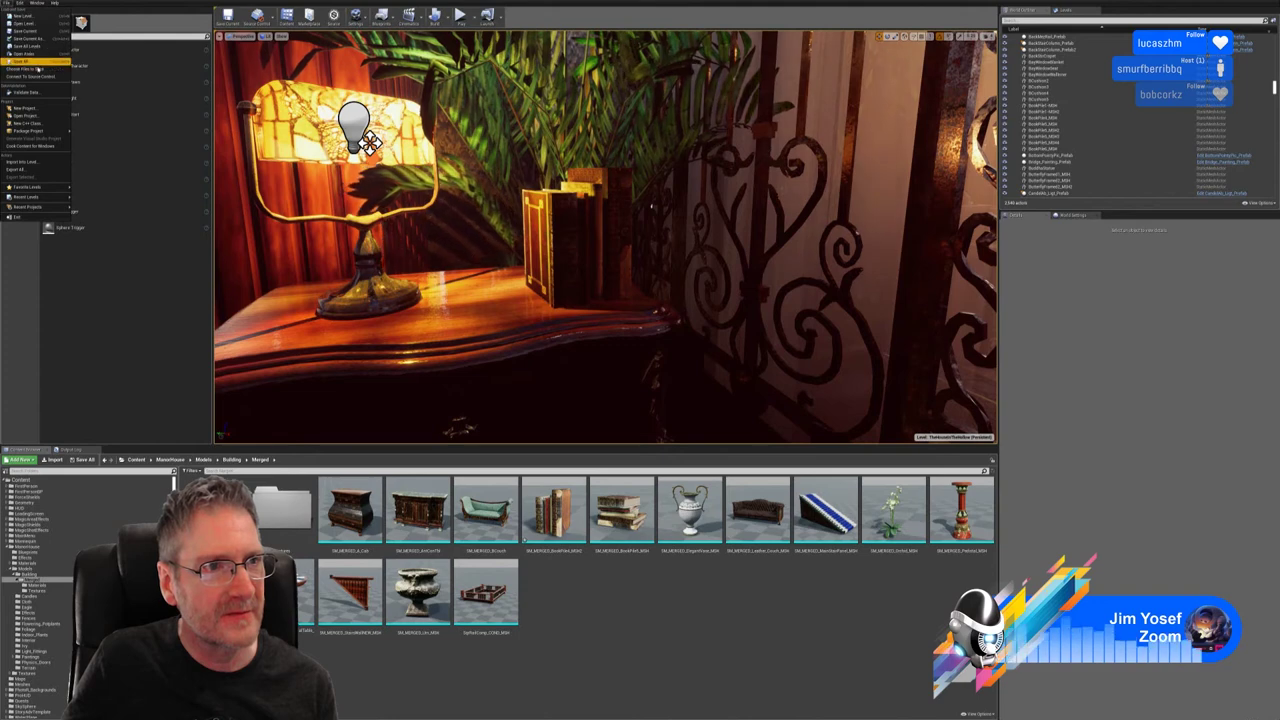
left_click(33, 63)
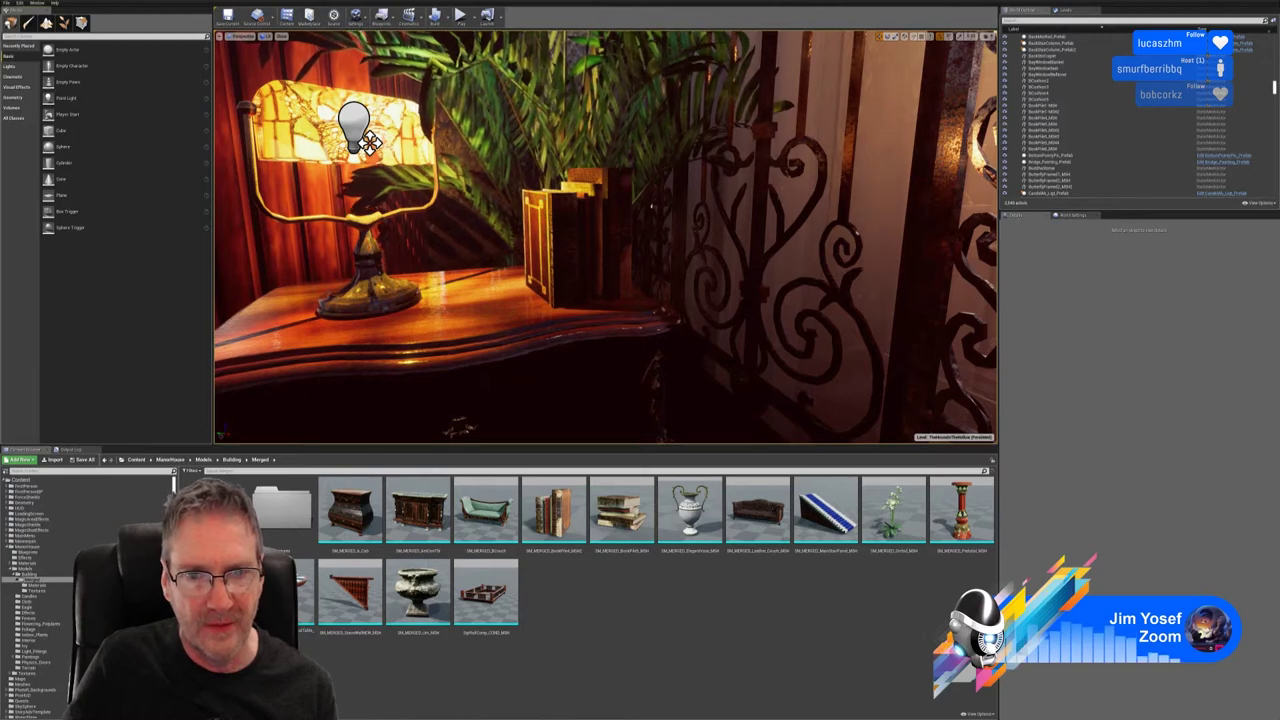
Step: Find and select the long row of upright books beside the vase and horse chariot figurine on the wooden cabinet
right_click_drag(606, 237, 965, 325)
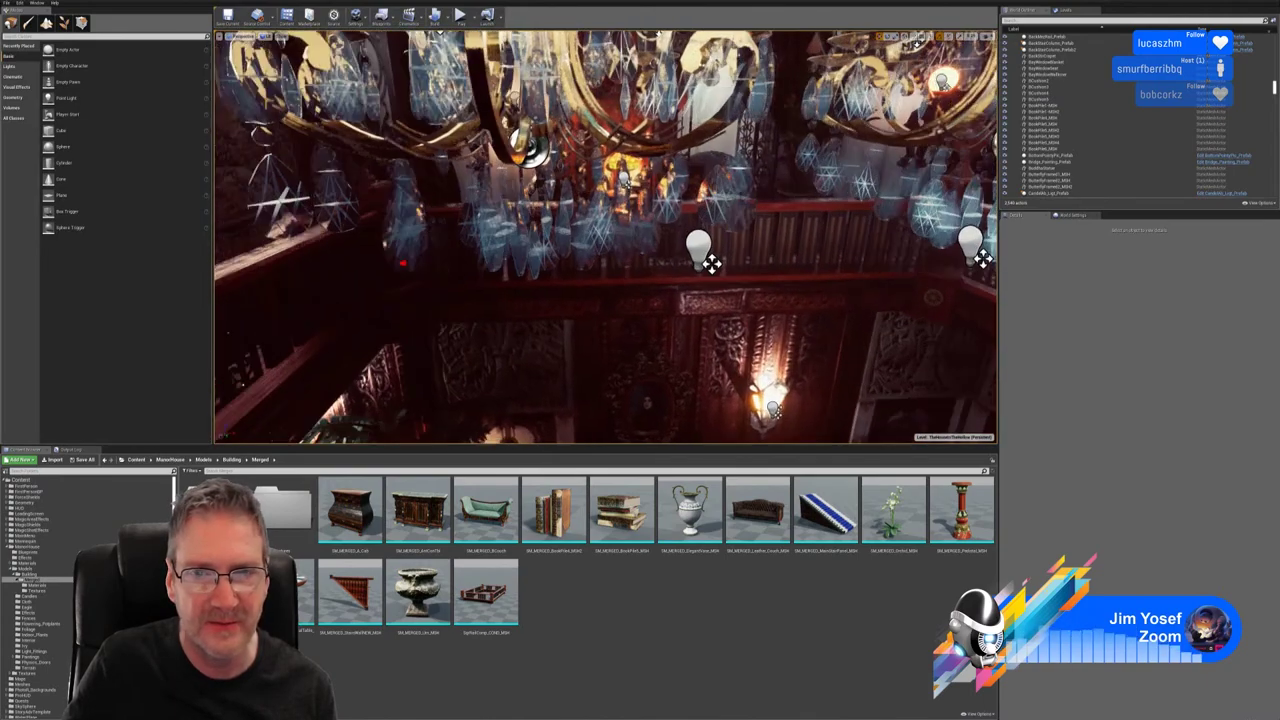
right_click_drag(530, 225, 587, 260)
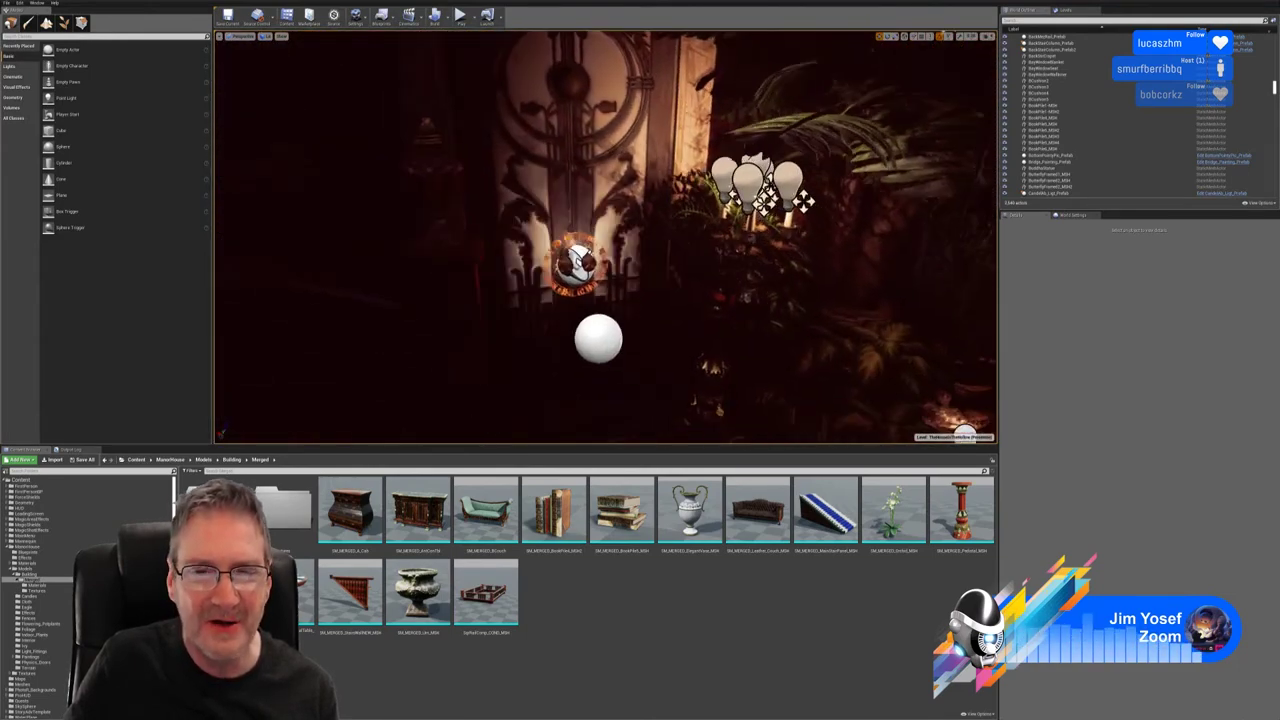
right_click_drag(600, 260, 520, 262)
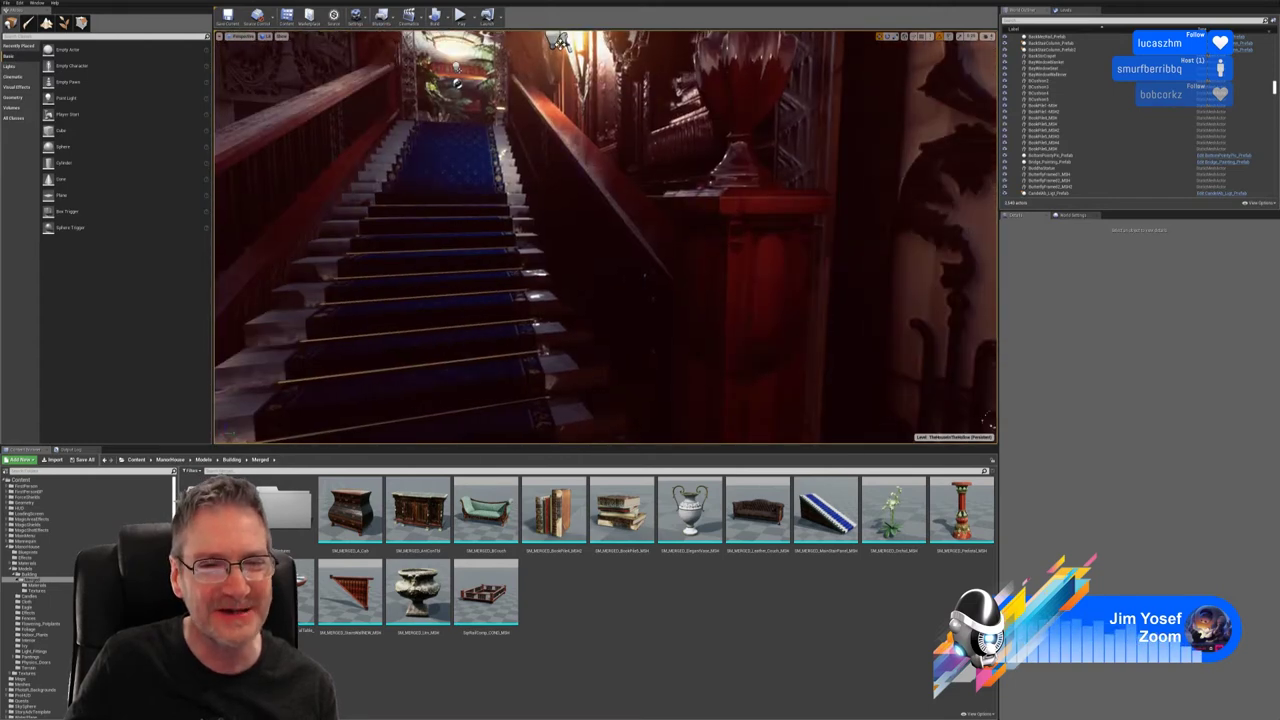
right_click_drag(560, 40, 465, 297)
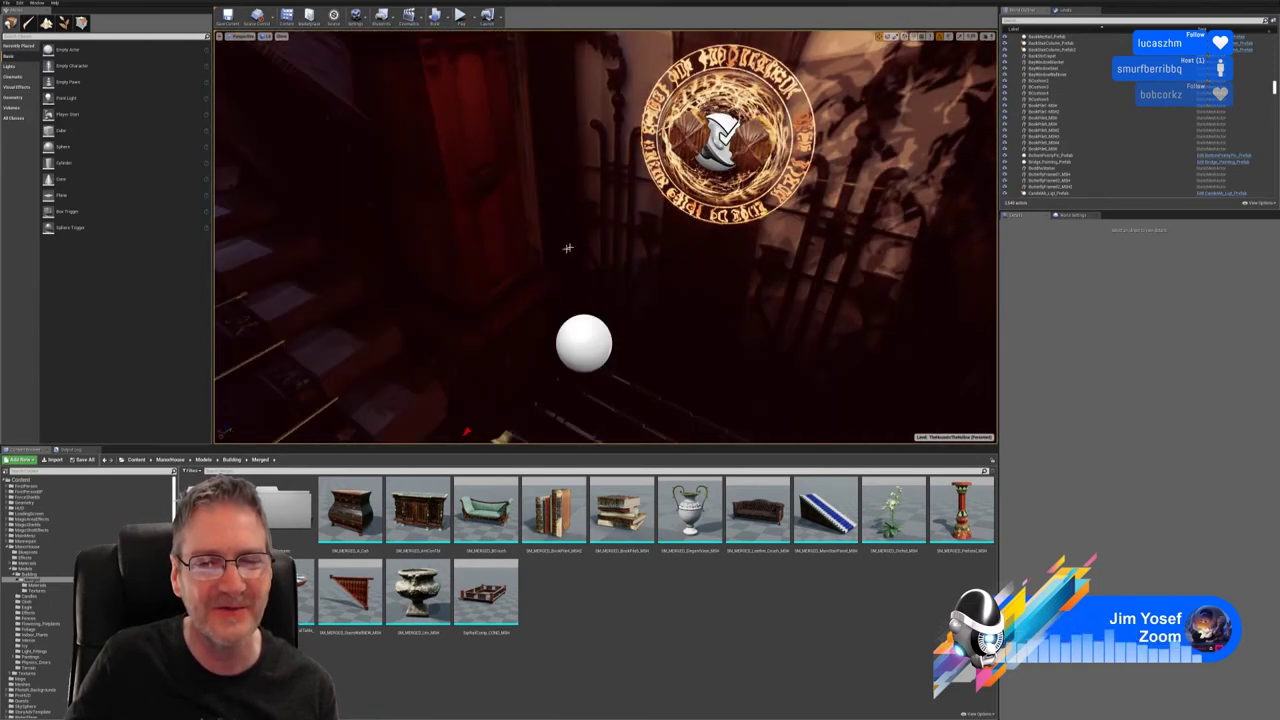
right_click_drag(567, 247, 456, 99)
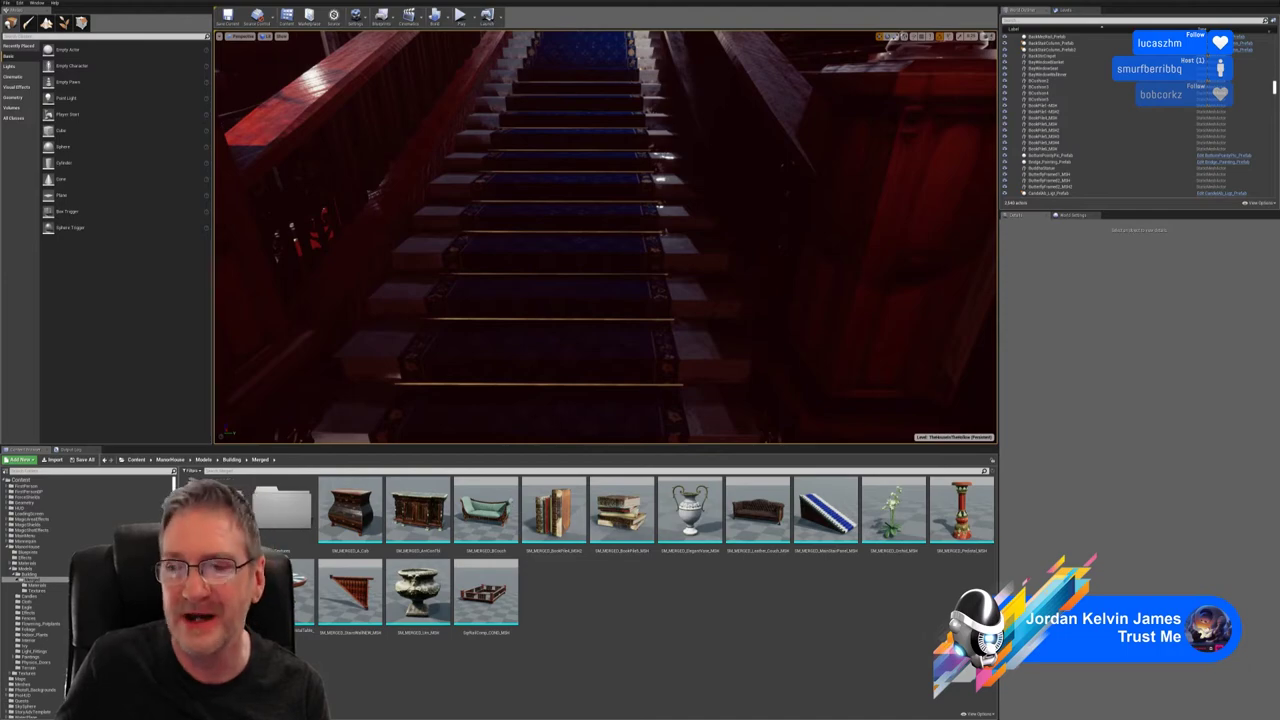
mouse_move(561, 308)
right_mouse_down()
mouse_move(360, 326)
mouse_move(376, 298)
mouse_move(456, 267)
mouse_move(560, 308)
right_mouse_up()
key("w")
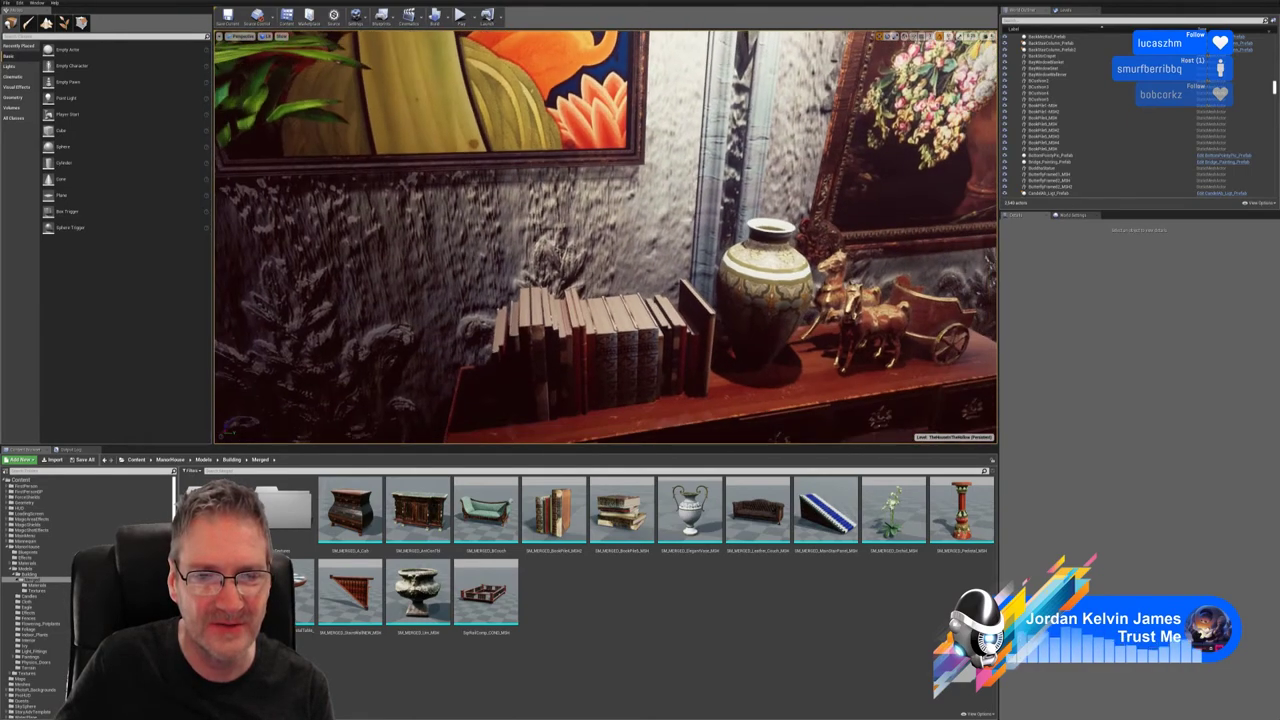
left_click(565, 330)
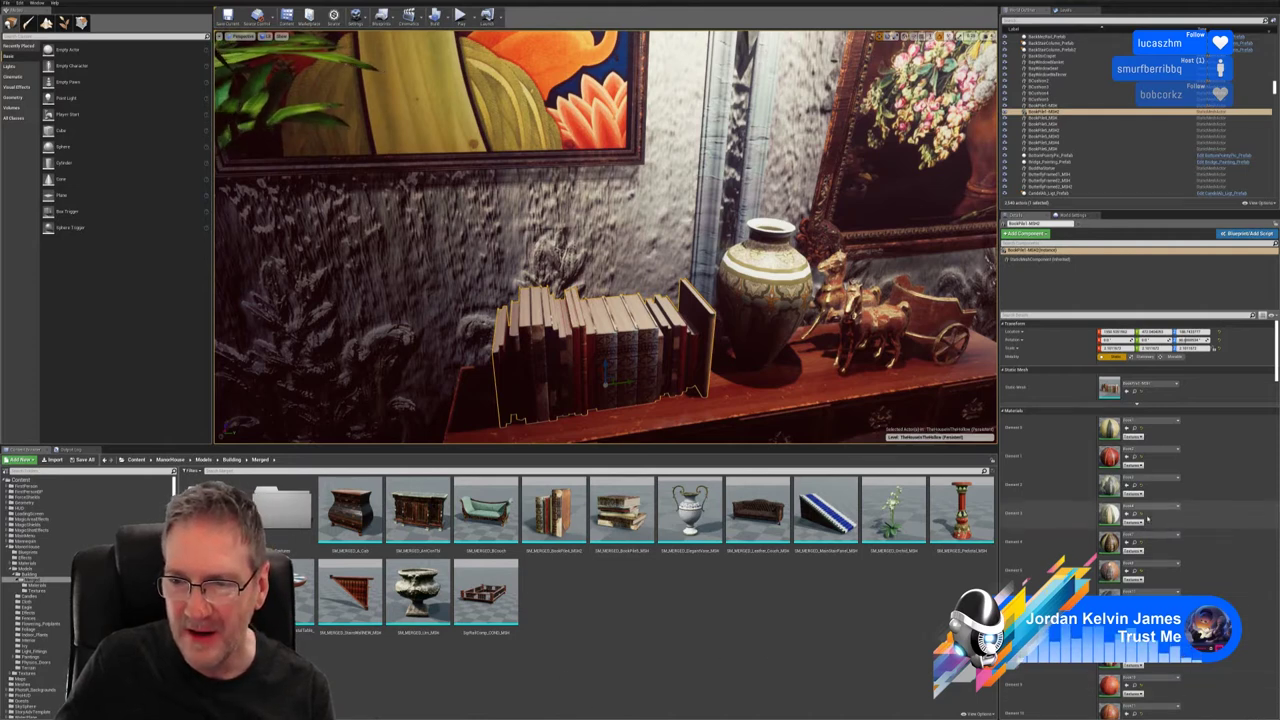
Step: Review the material slots assigned to the selected row of books
scroll(1175, 560, "down", 3)
scroll(1185, 545, "up", 3)
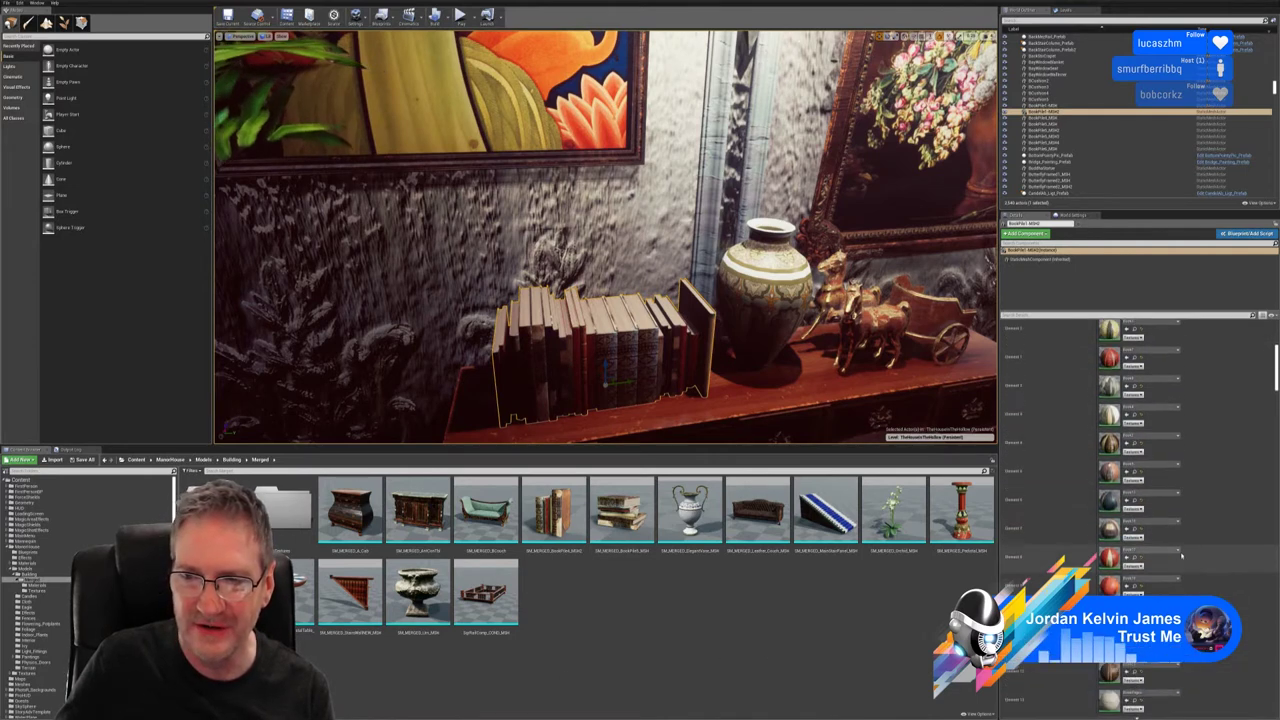
scroll(1195, 525, "up", 1)
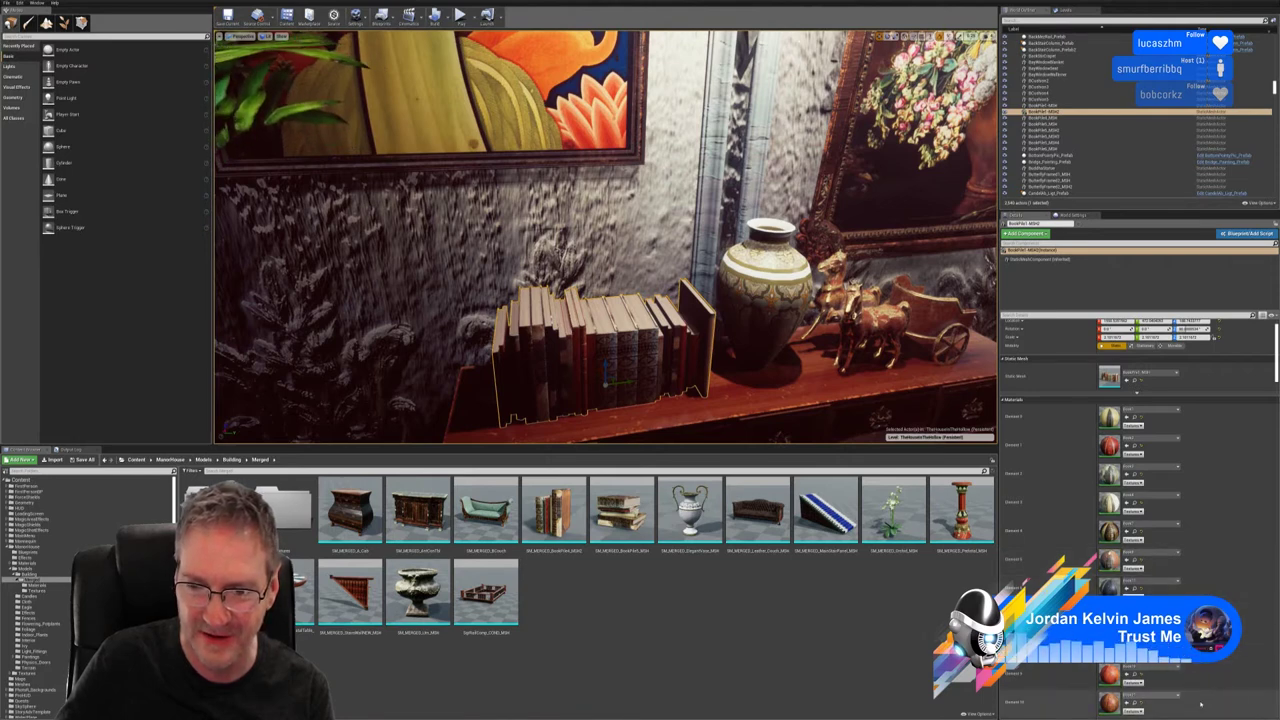
scroll(1201, 704, "down", 5)
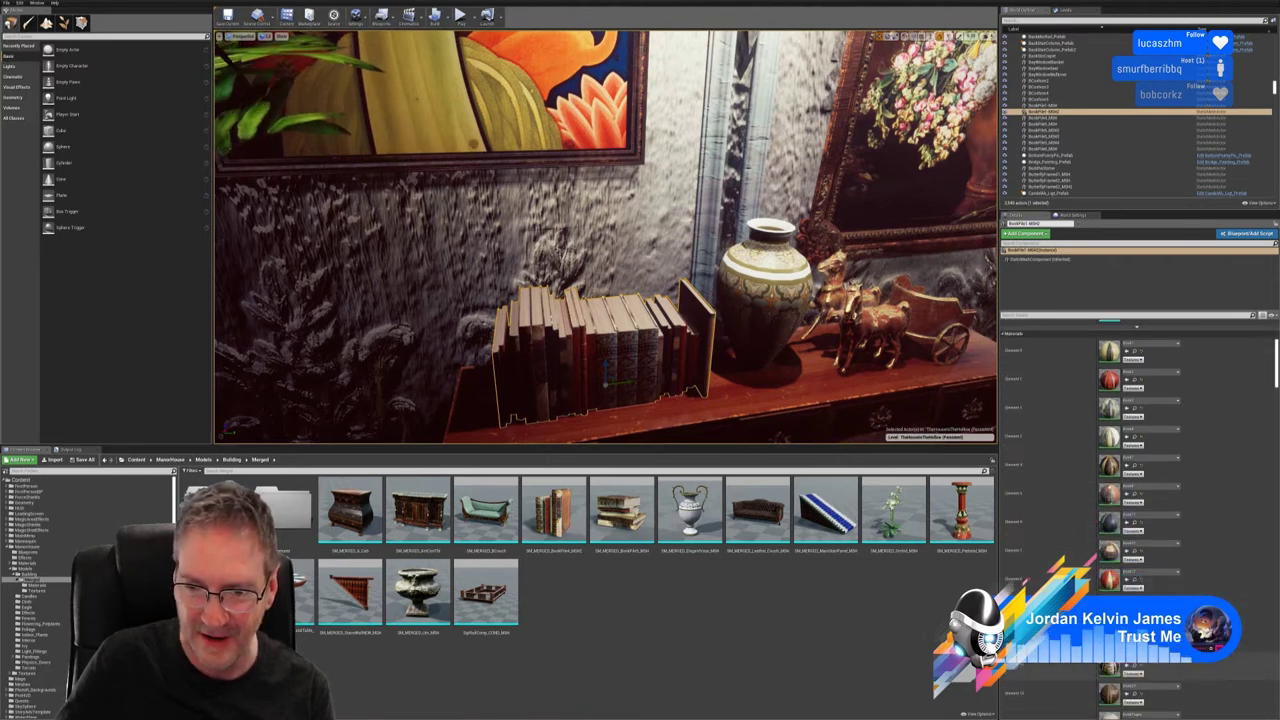
scroll(1188, 458, "down", 1)
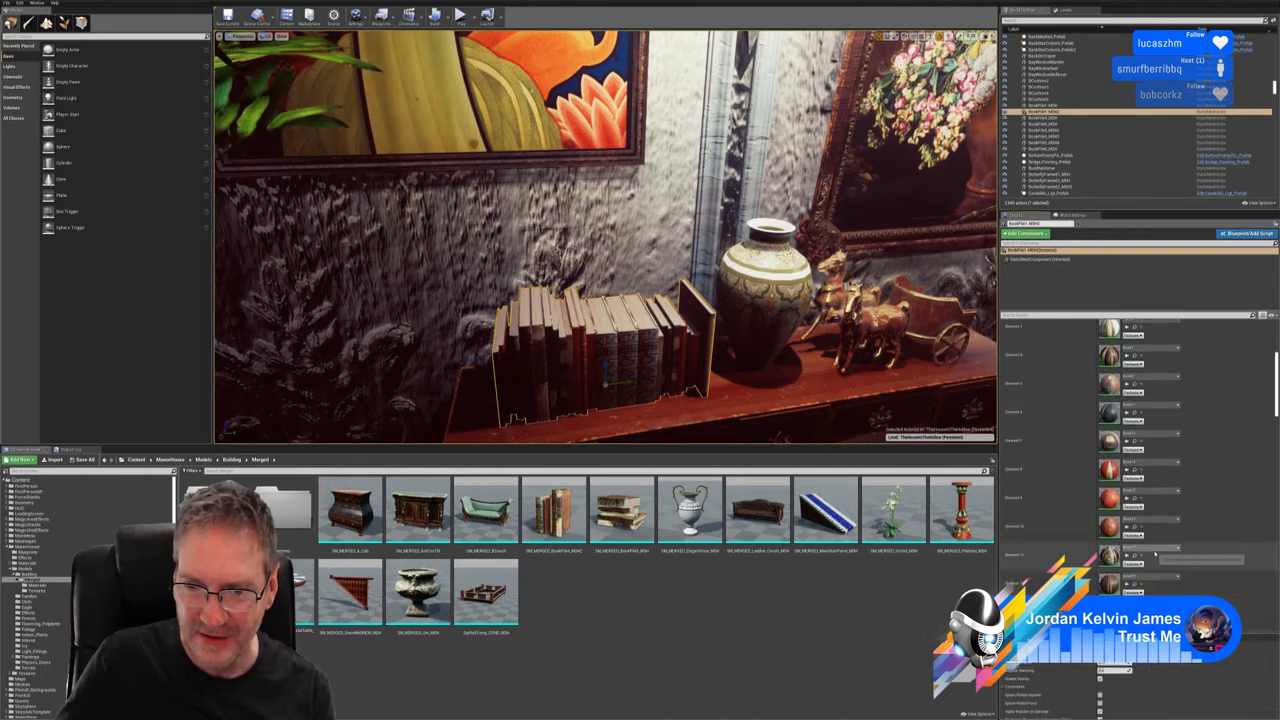
scroll(1172, 511, "up", 4)
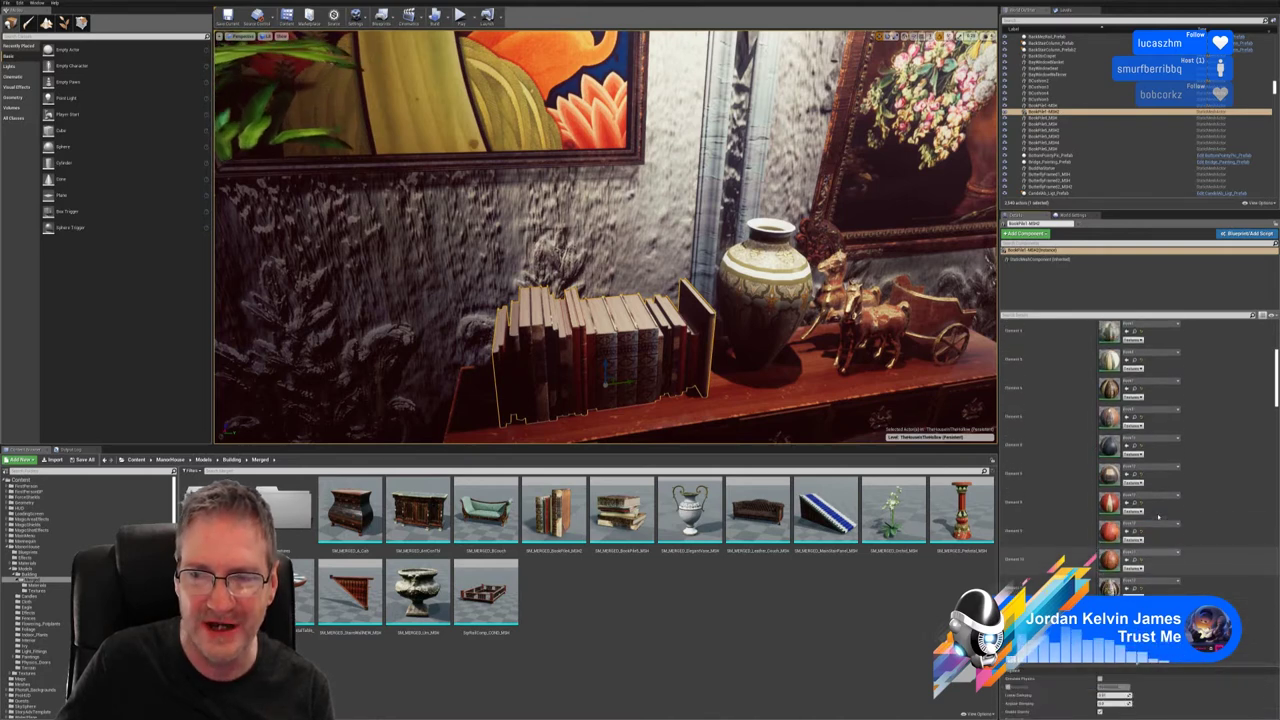
Step: Inspect the node graph of the first material on the selected book row, and recheck its remaining material slots
scroll(1171, 511, "down", 5)
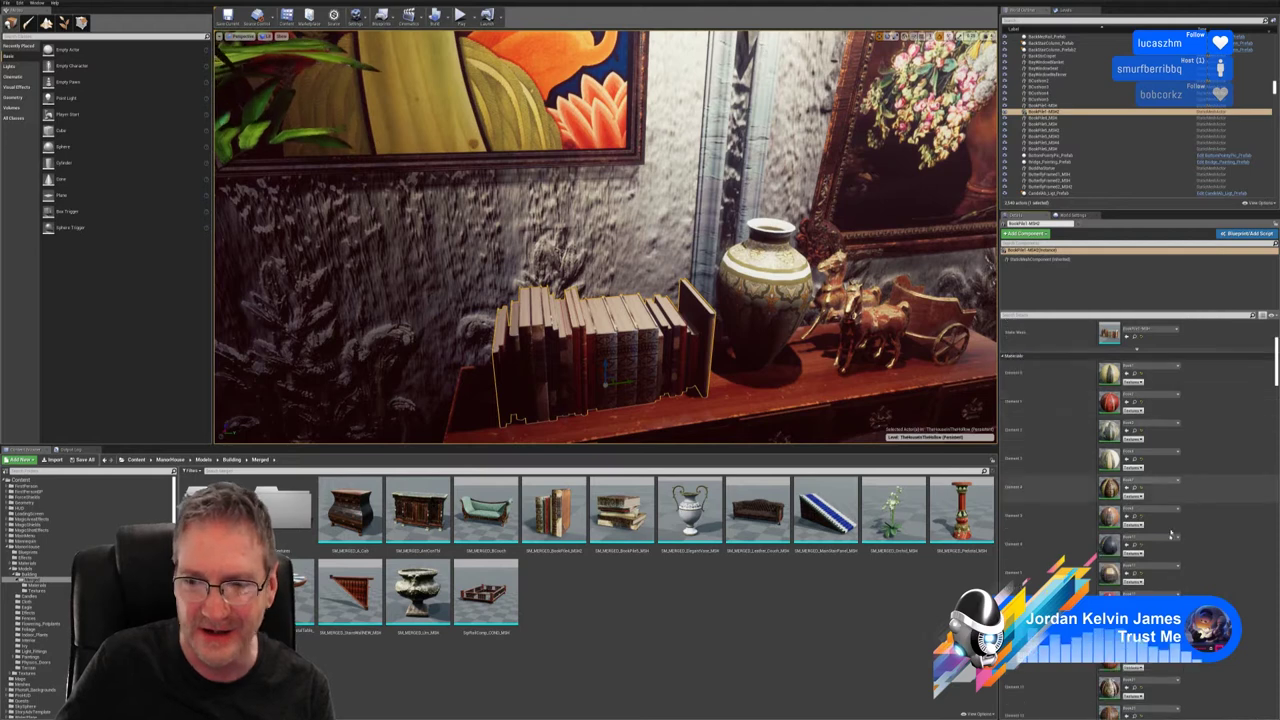
scroll(1171, 553, "up", 6)
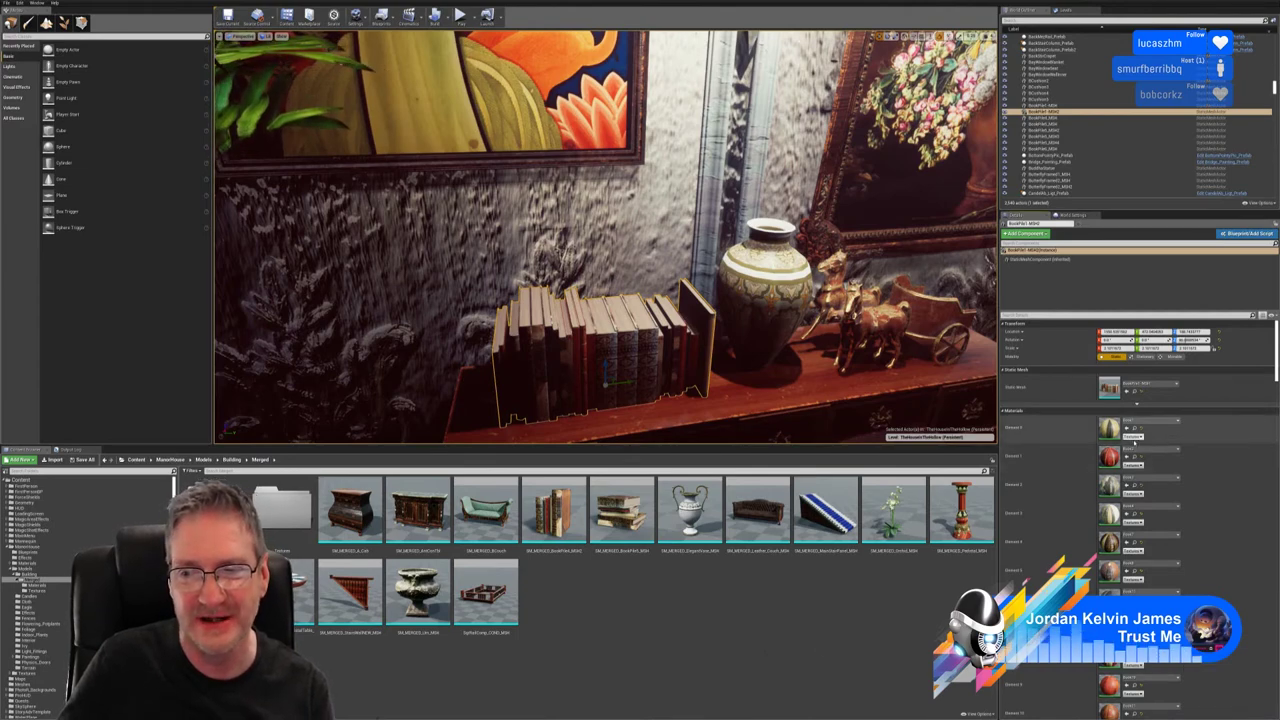
double_click(1108, 428)
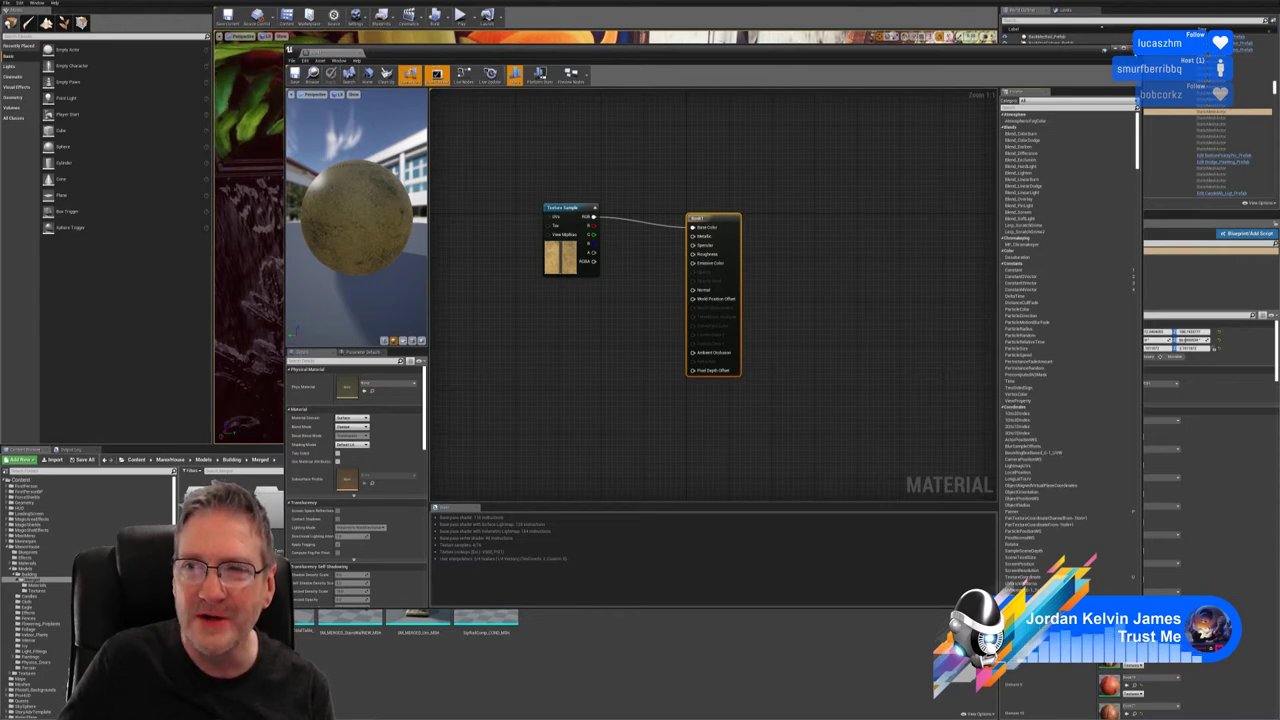
left_click(1135, 49)
scroll(1164, 459, "down", 4)
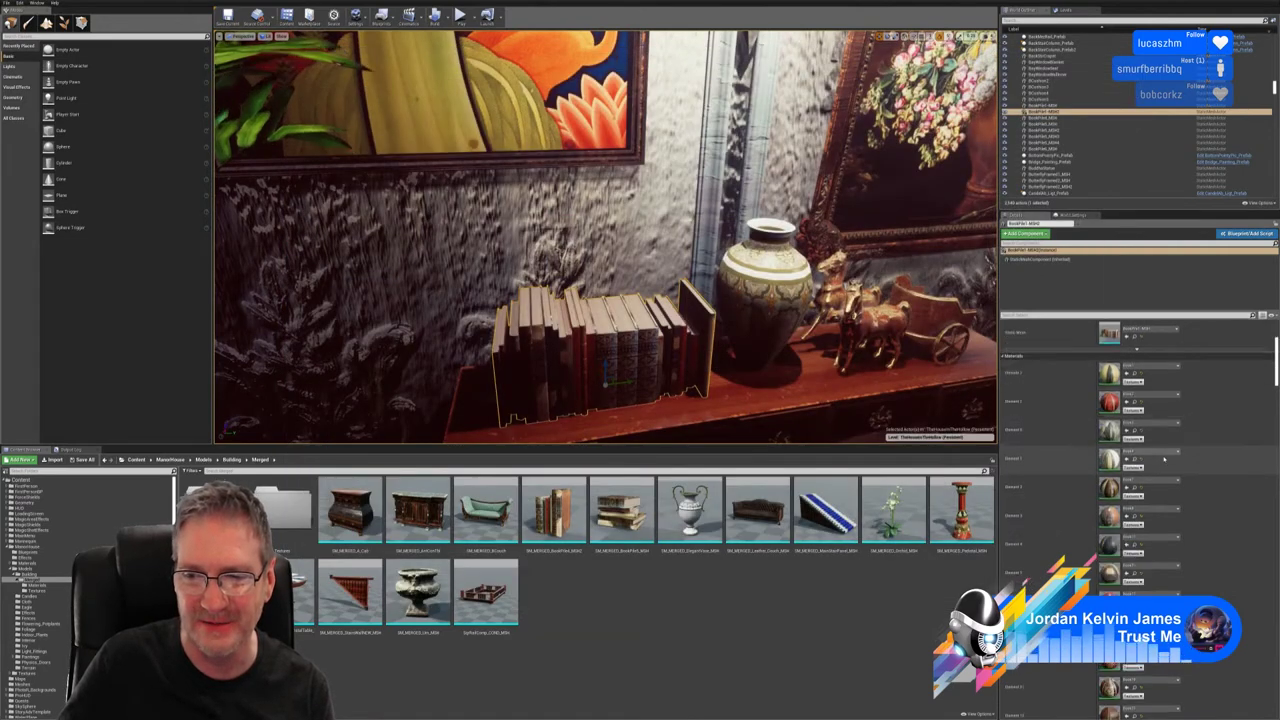
scroll(1163, 458, "up", 5)
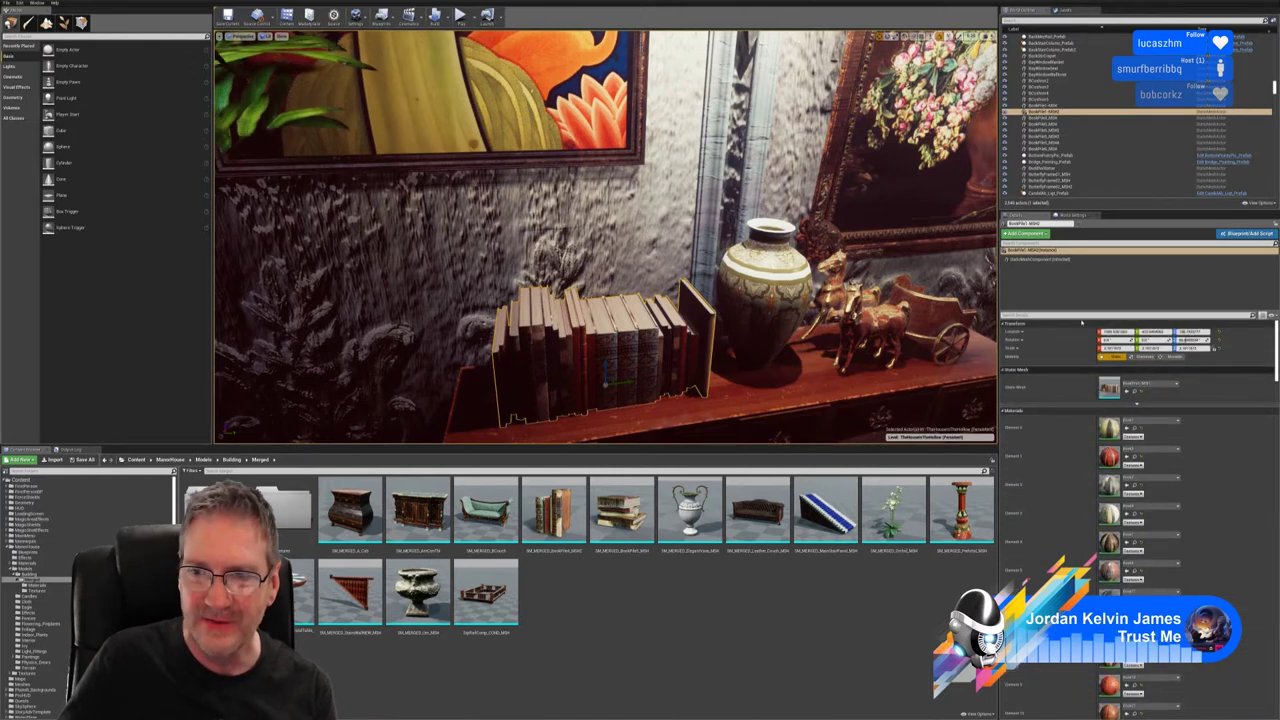
Step: Locate the selected book row's source mesh among the interior models and place a copy outdoors by the stone path
left_click(1133, 390)
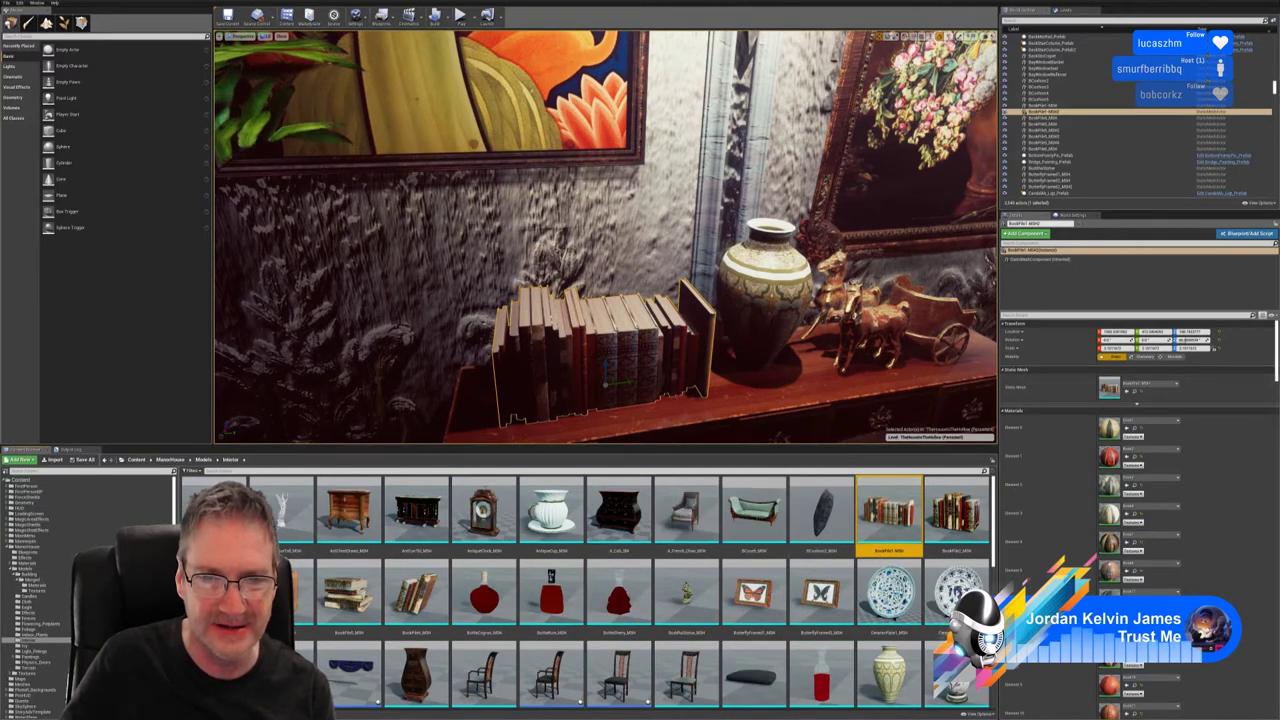
right_click_drag(689, 329, 390, 336)
key("w")
key("w")
left_click_drag(890, 503, 583, 296)
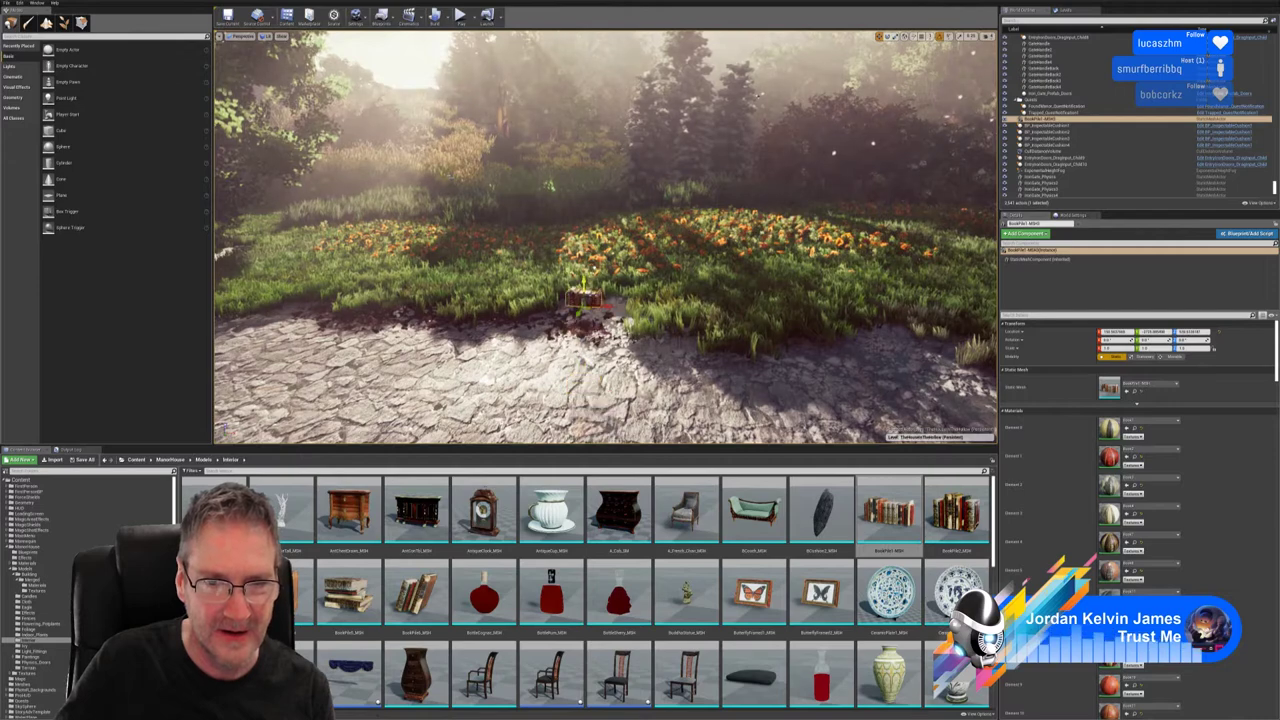
Step: Merge the placed book row with Merge Actors into the Models/Building/Merged folder, removing the trailing number from the suggested asset name
mouse_move(583, 297)
right_mouse_down()
mouse_move(573, 306)
mouse_move(585, 305)
right_mouse_up()
key("w")
key("w")
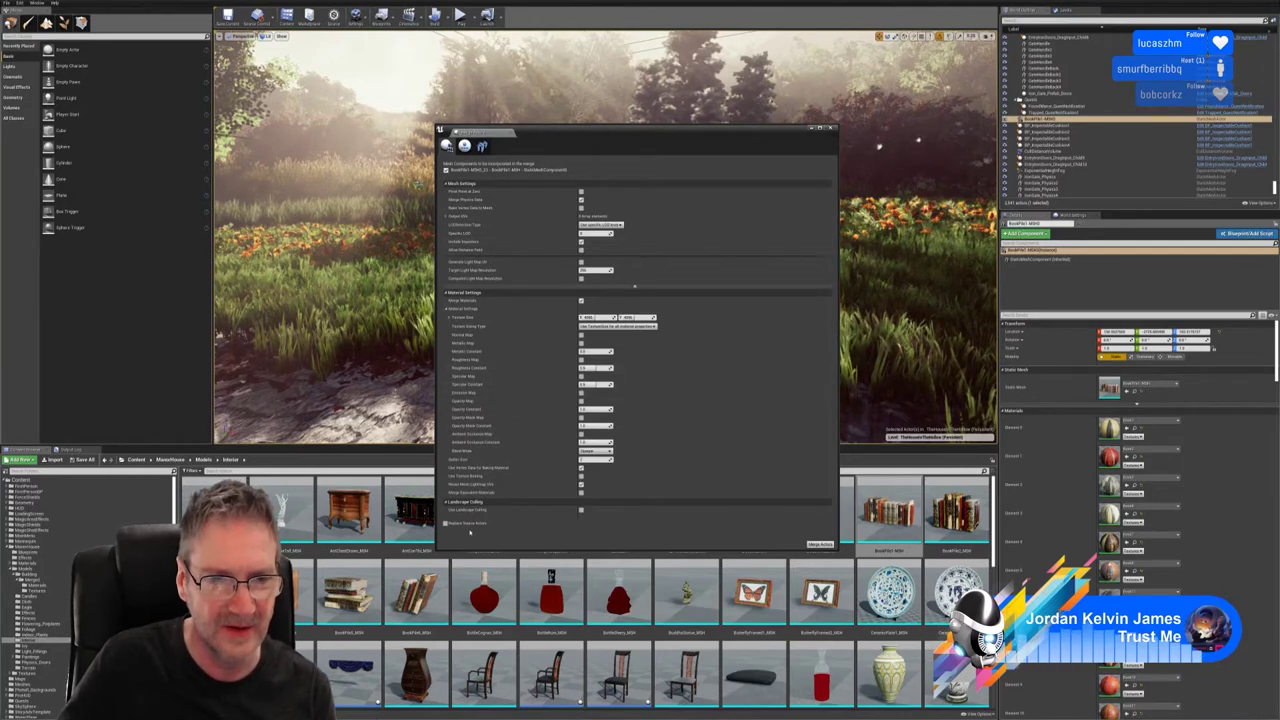
left_click(819, 544)
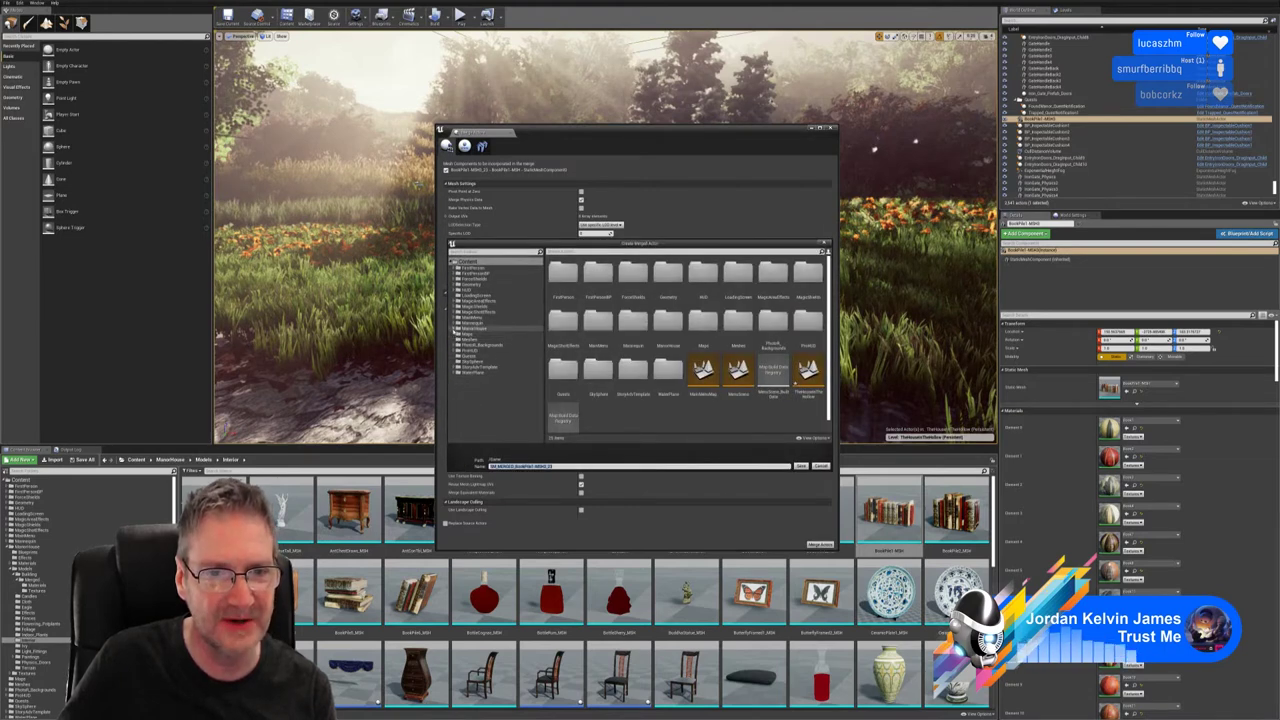
left_click(470, 328)
left_click(455, 328)
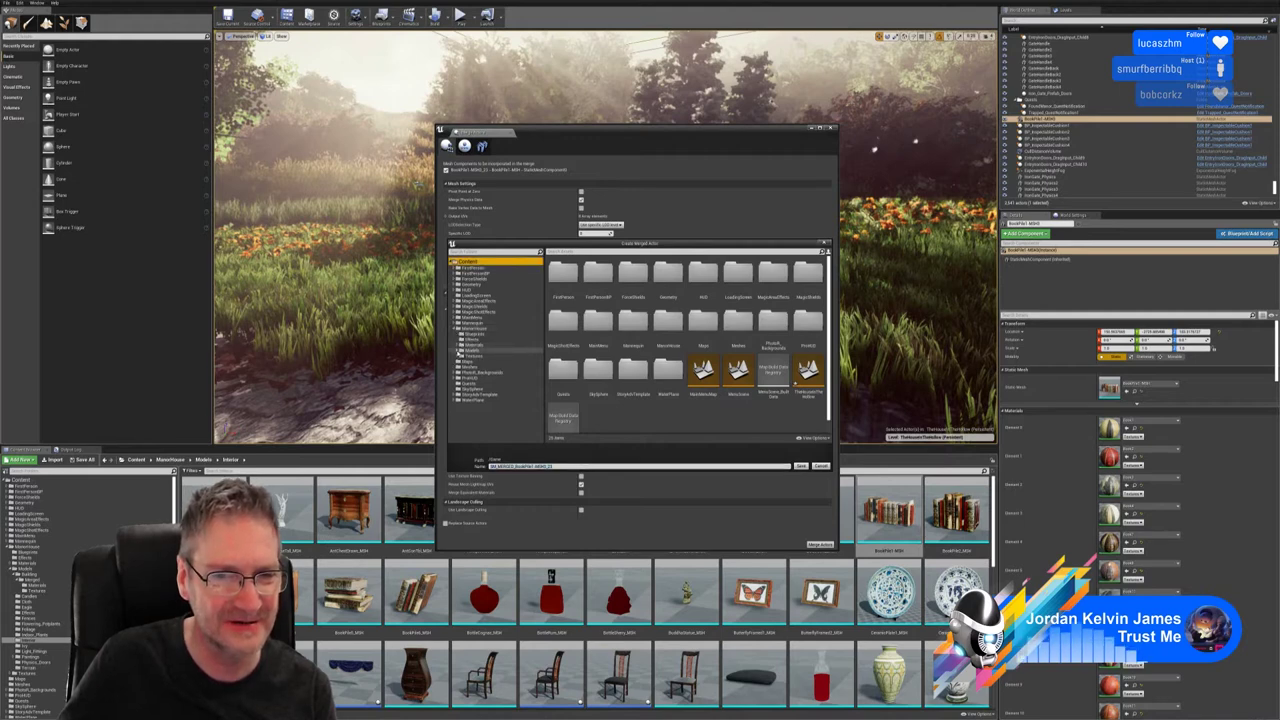
left_click(459, 353)
left_click(461, 357)
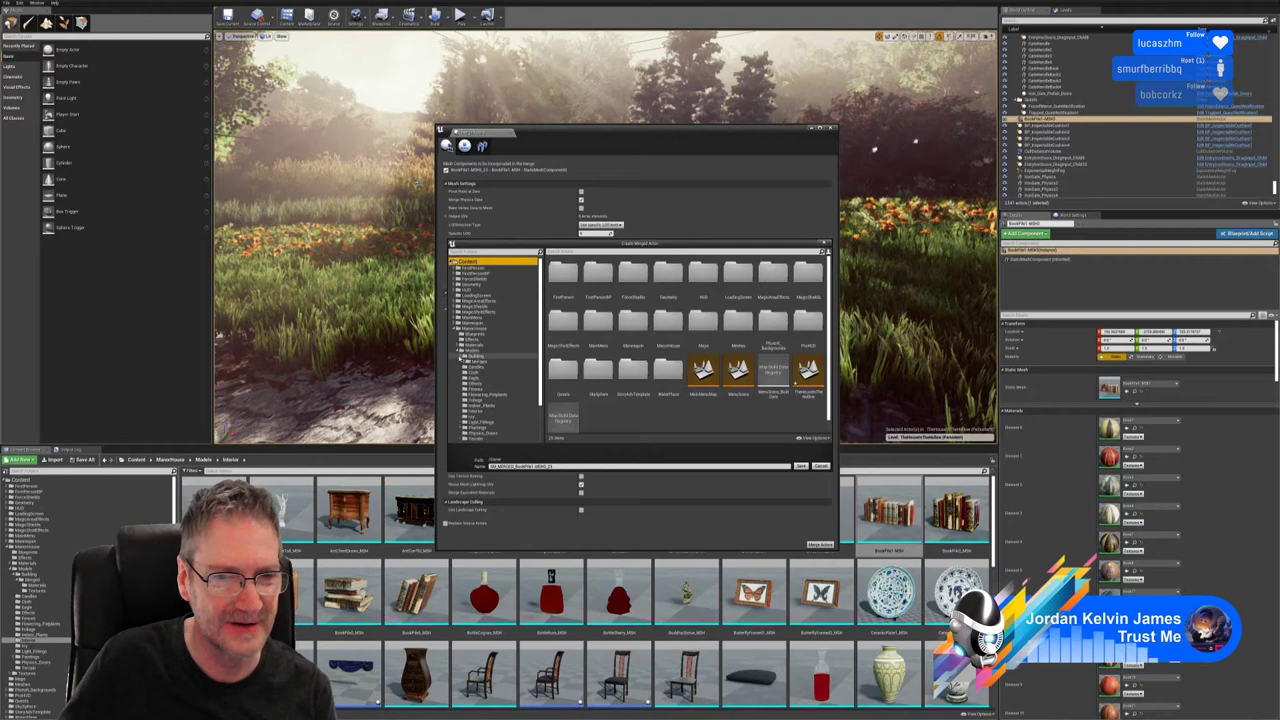
left_click(478, 361)
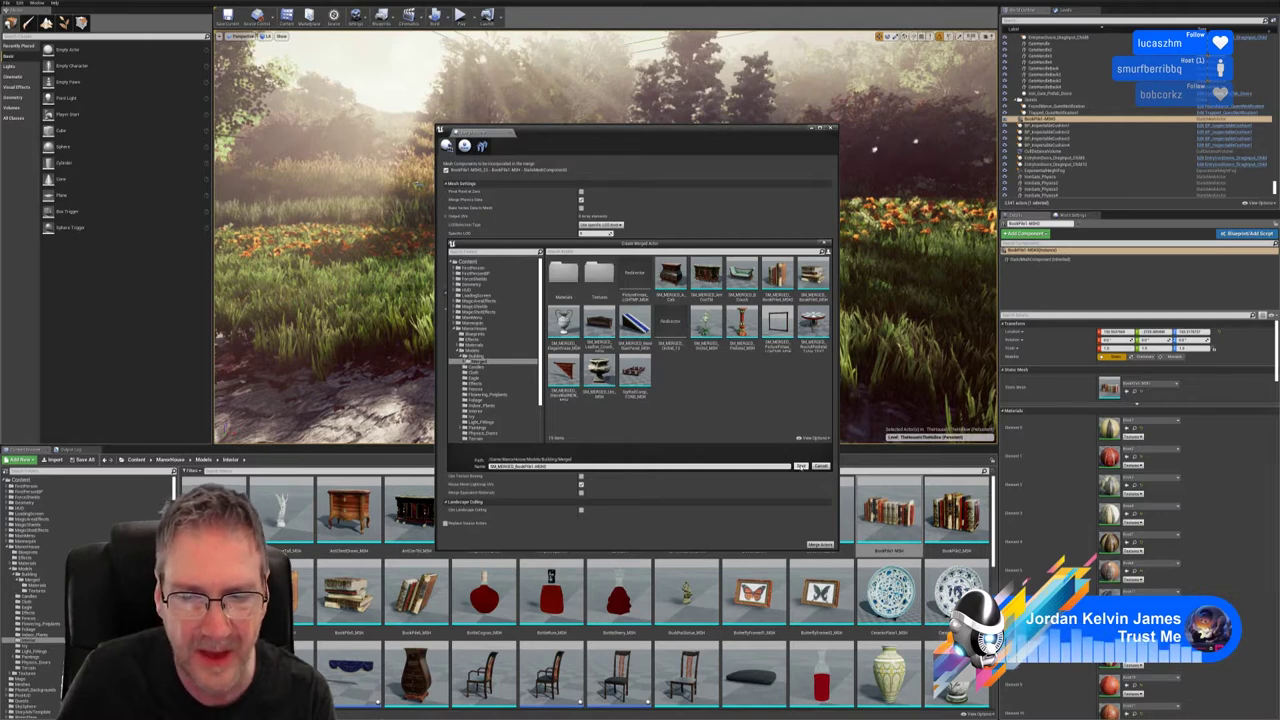
left_click(801, 466)
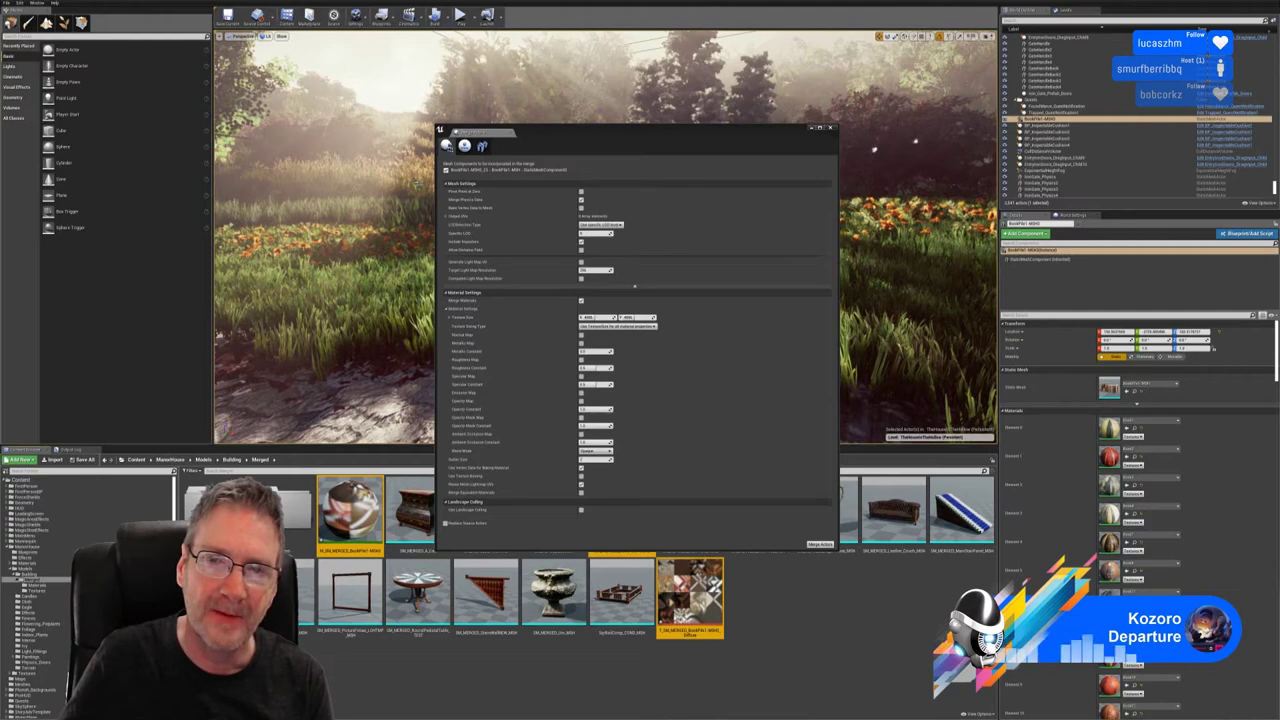
Step: Place the newly merged book row outdoors and align it beside the original copy for comparison
left_click(812, 128)
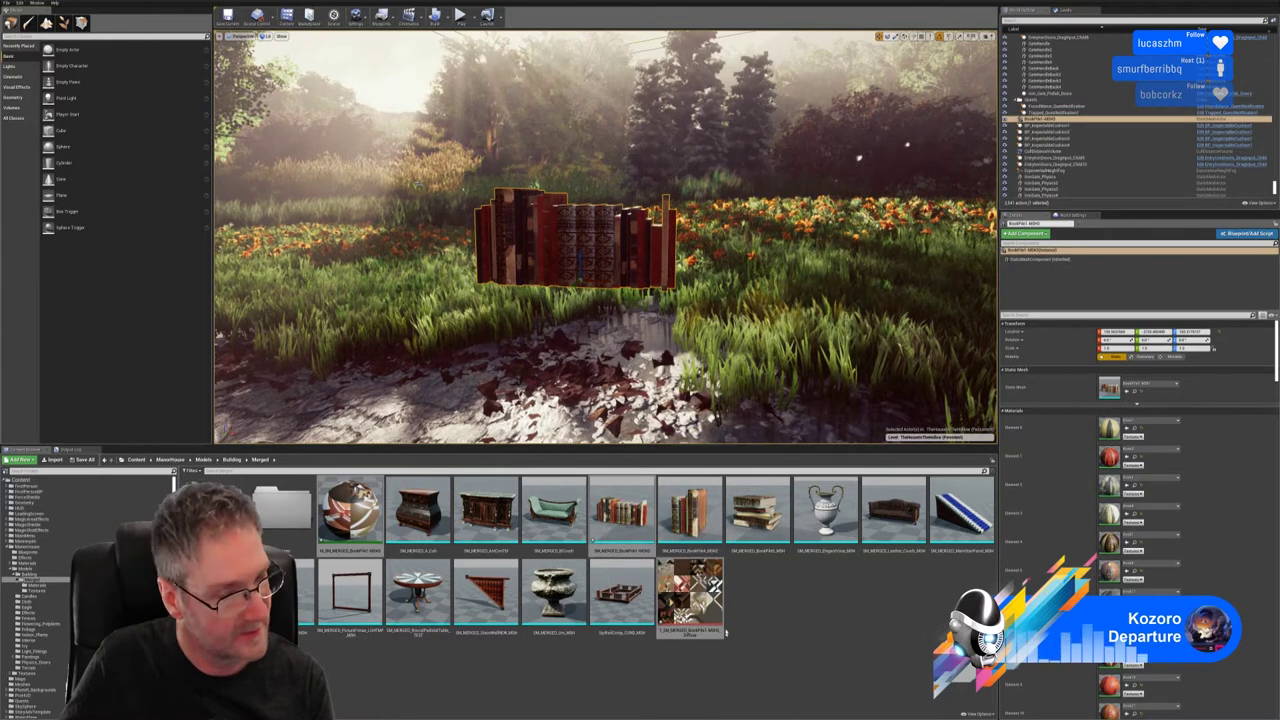
right_click_drag(600, 300, 740, 340)
key("w")
left_click_drag(630, 515, 692, 200)
right_click_drag(785, 240, 785, 310)
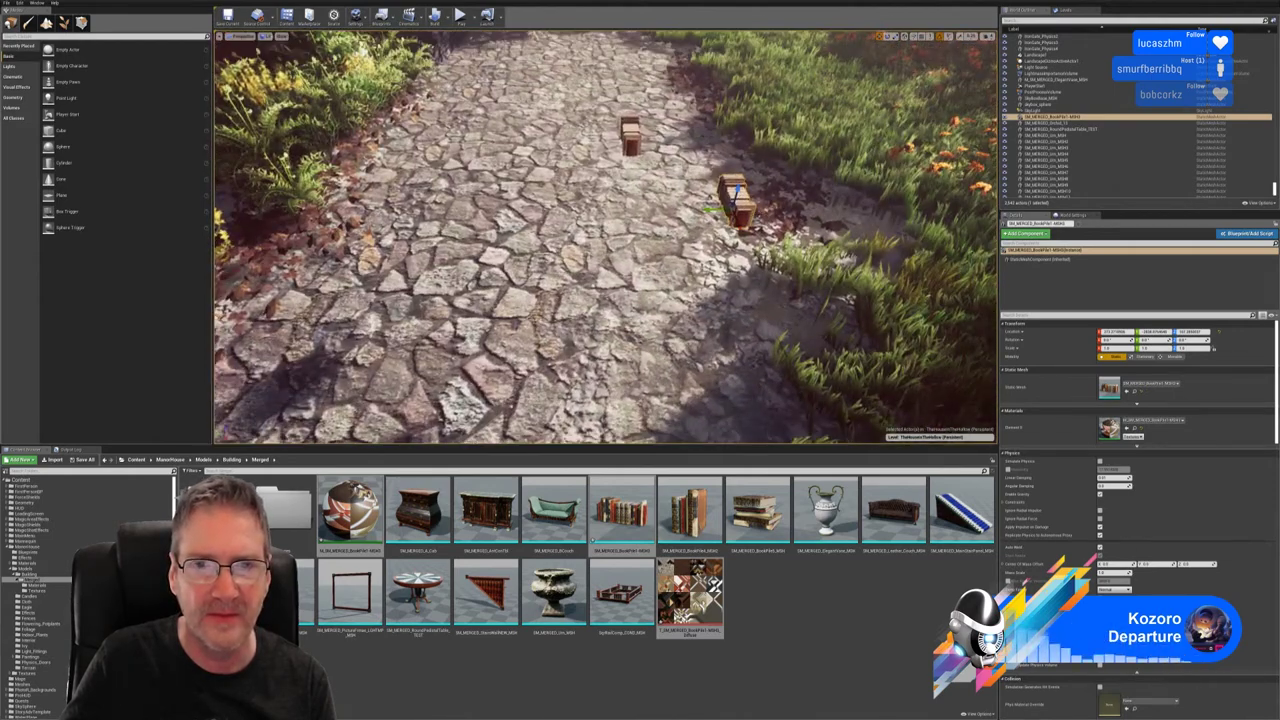
left_click_drag(737, 205, 628, 211)
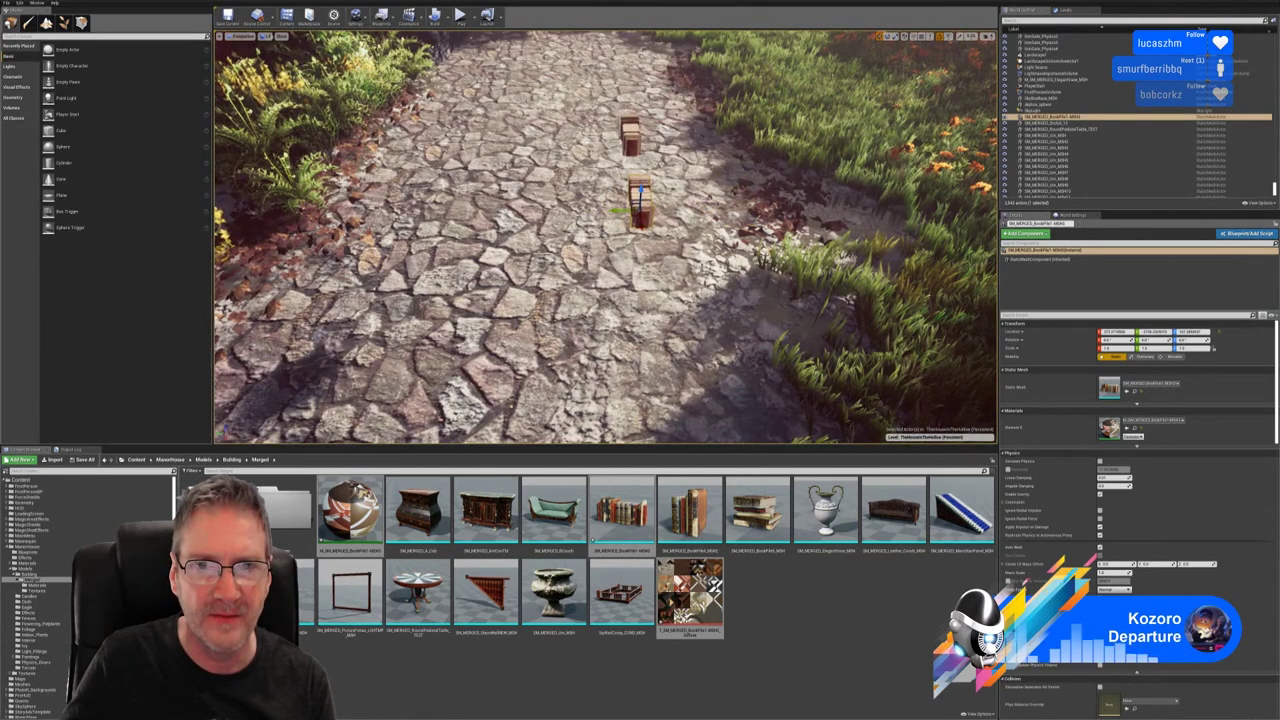
right_click_drag(628, 225, 772, 170)
right_click_drag(552, 184, 564, 178)
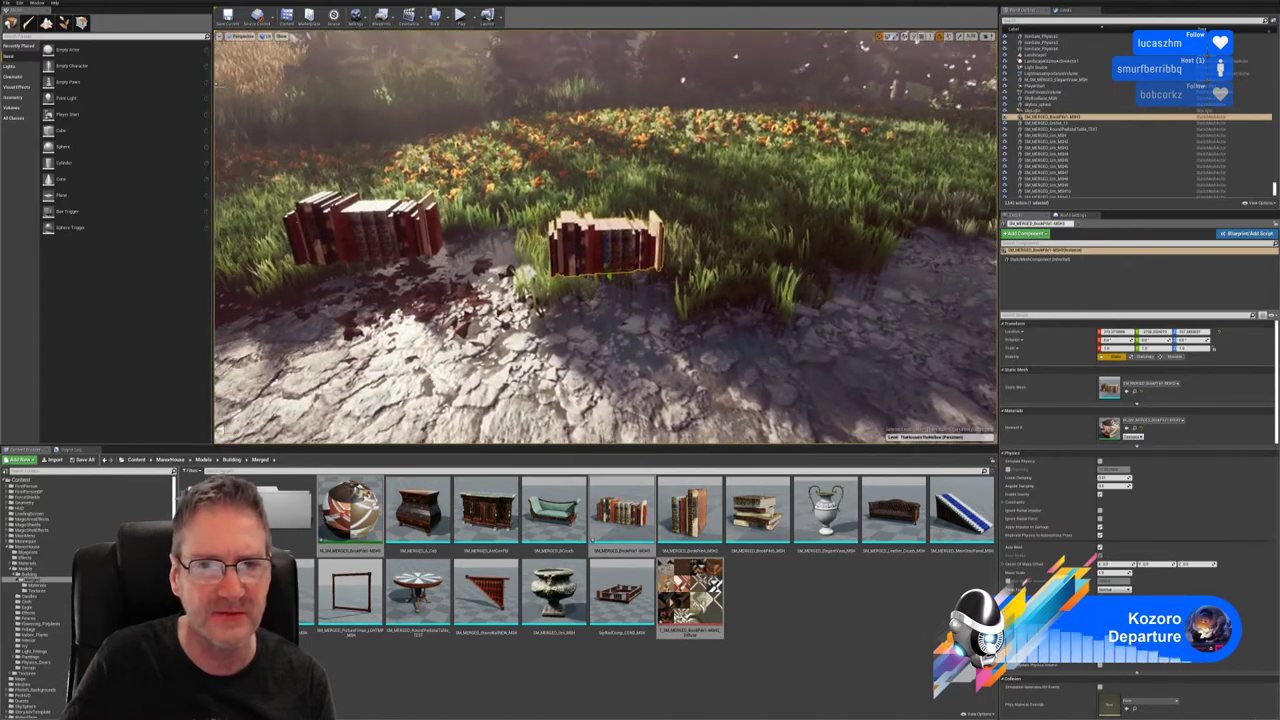
left_click_drag(612, 238, 534, 239)
Step: Compare the texture sharpness and shading of the merged book row with the original copy from close up and several angles
right_click_drag(645, 145, 620, 112)
key("w")
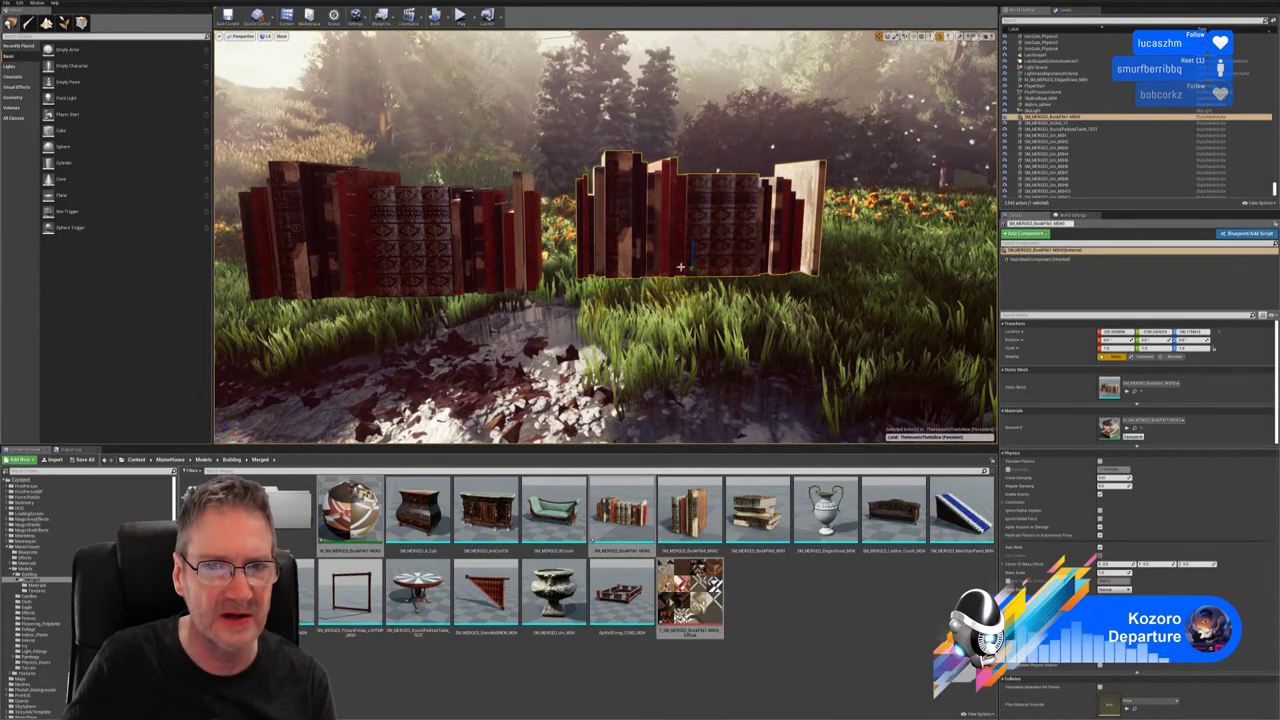
right_click_drag(680, 266, 785, 273)
key("w")
key("s")
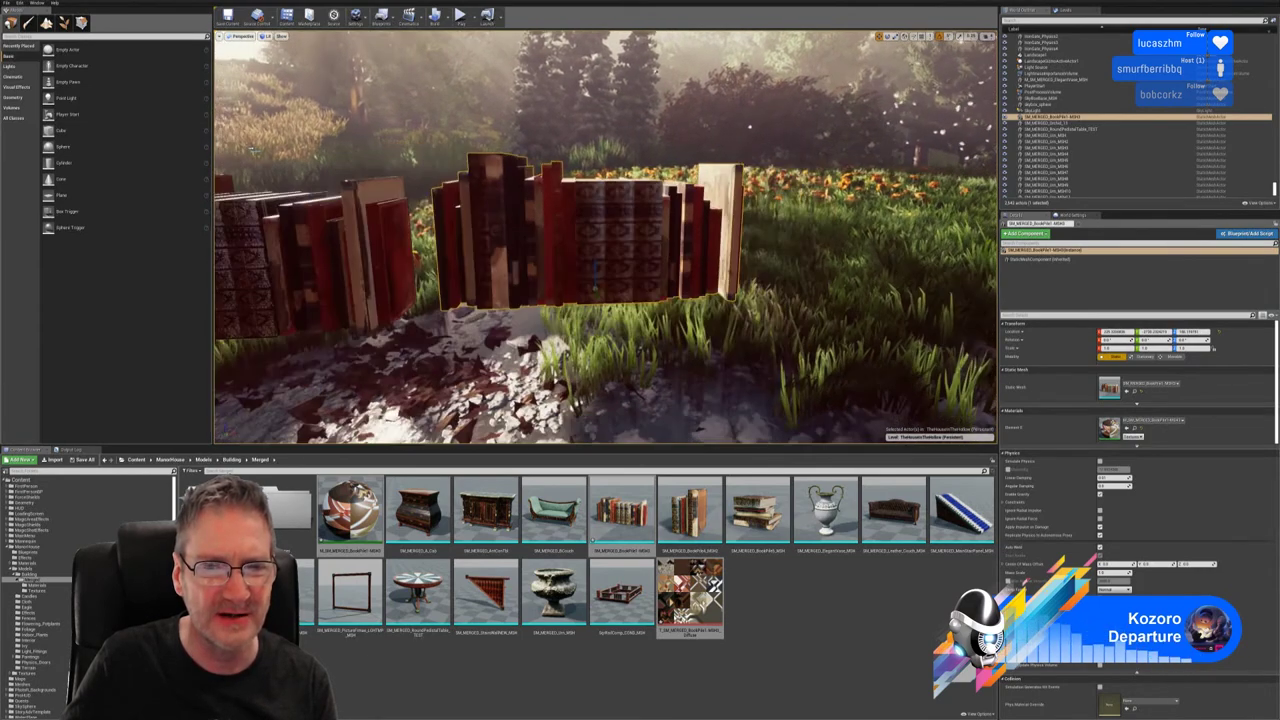
key("a")
key("w")
key("s")
right_click_drag(740, 274, 760, 274)
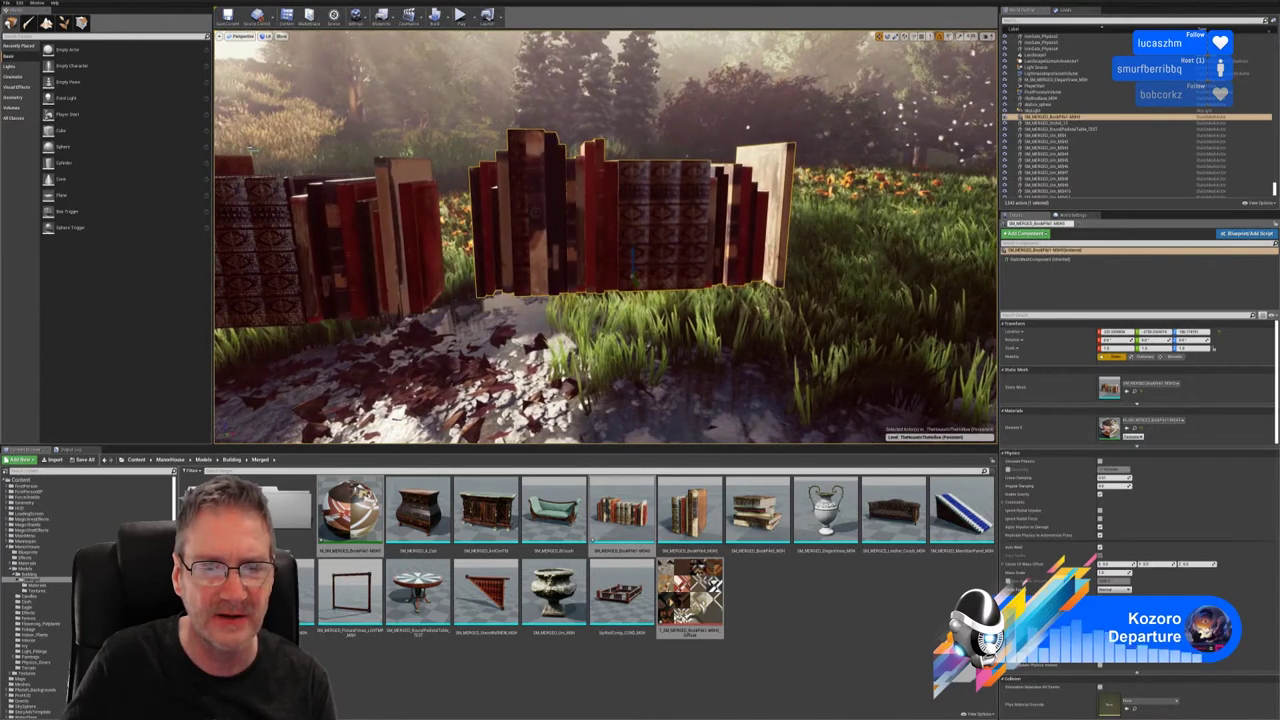
key("s")
key("d")
key("w")
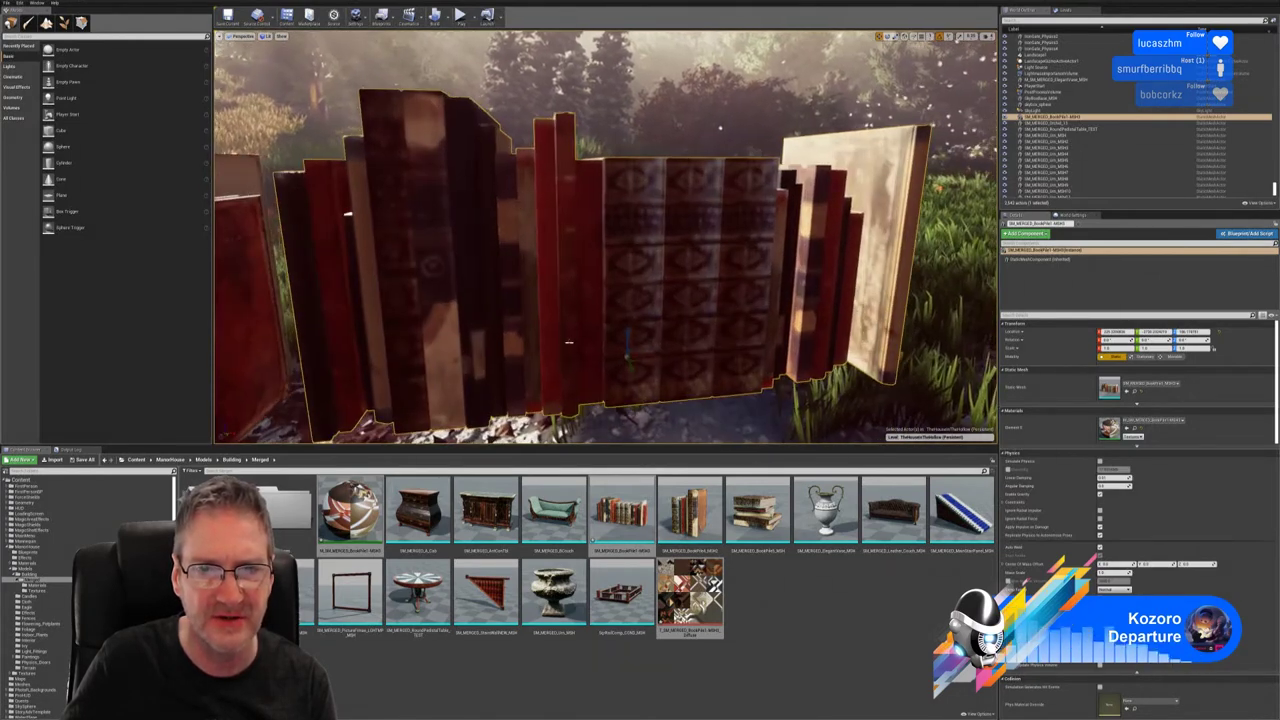
right_click_drag(660, 261, 578, 262)
key("s")
key("w")
key("d")
key("w")
key("s")
key("s")
key("w")
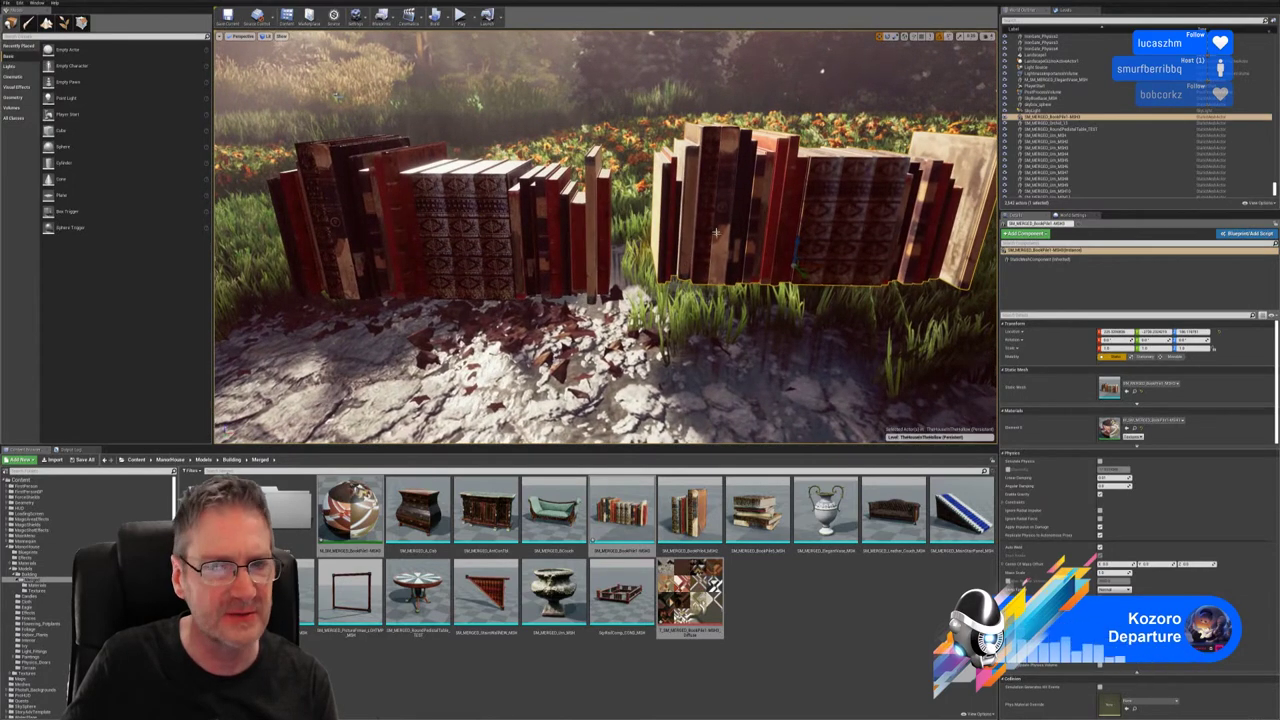
Step: Delete both the merged and the original test book rows from the outdoor path
key("Delete")
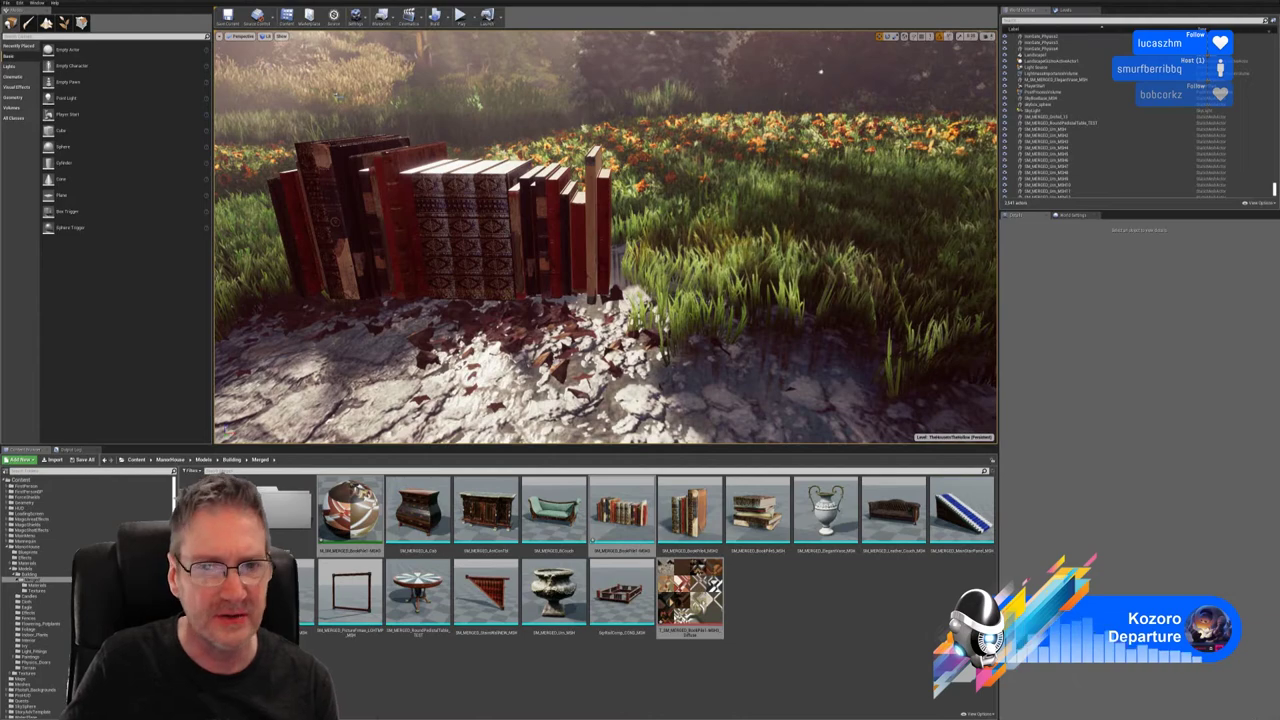
left_click(574, 213)
key("Delete")
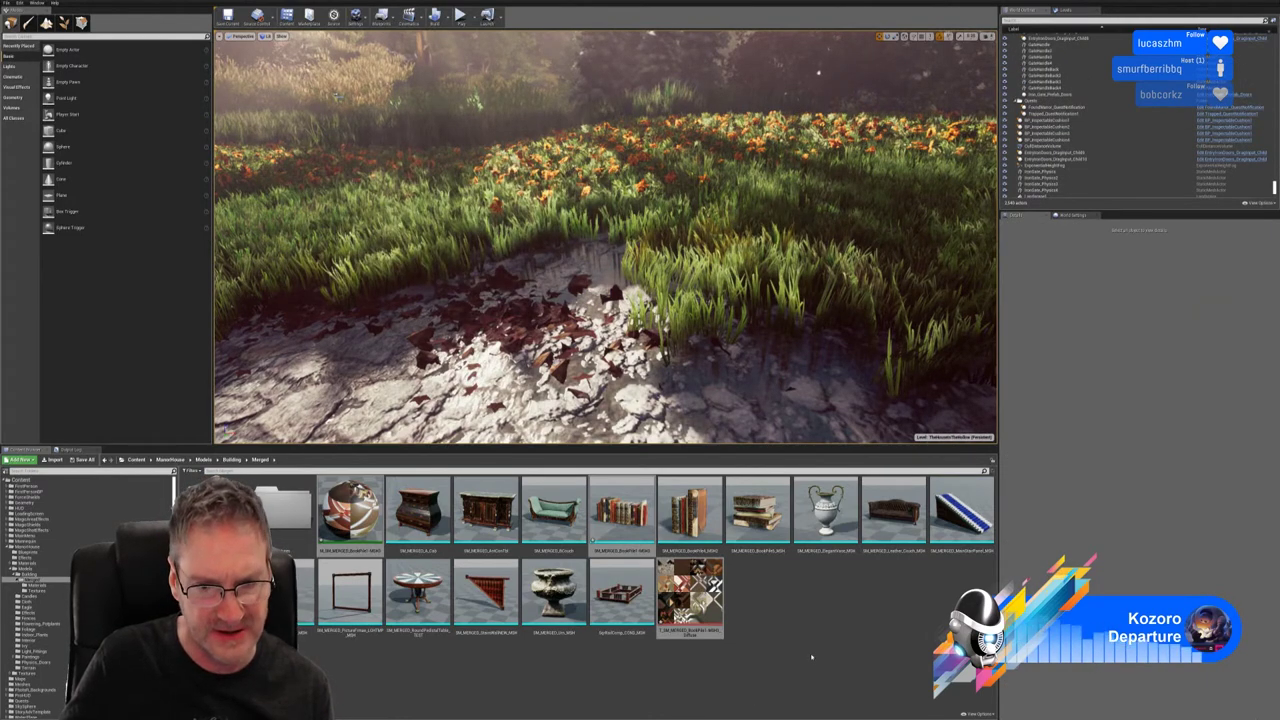
Step: Delete the merged book row's static mesh, material and diffuse texture from the Merged folder, and save everything
left_click(715, 692)
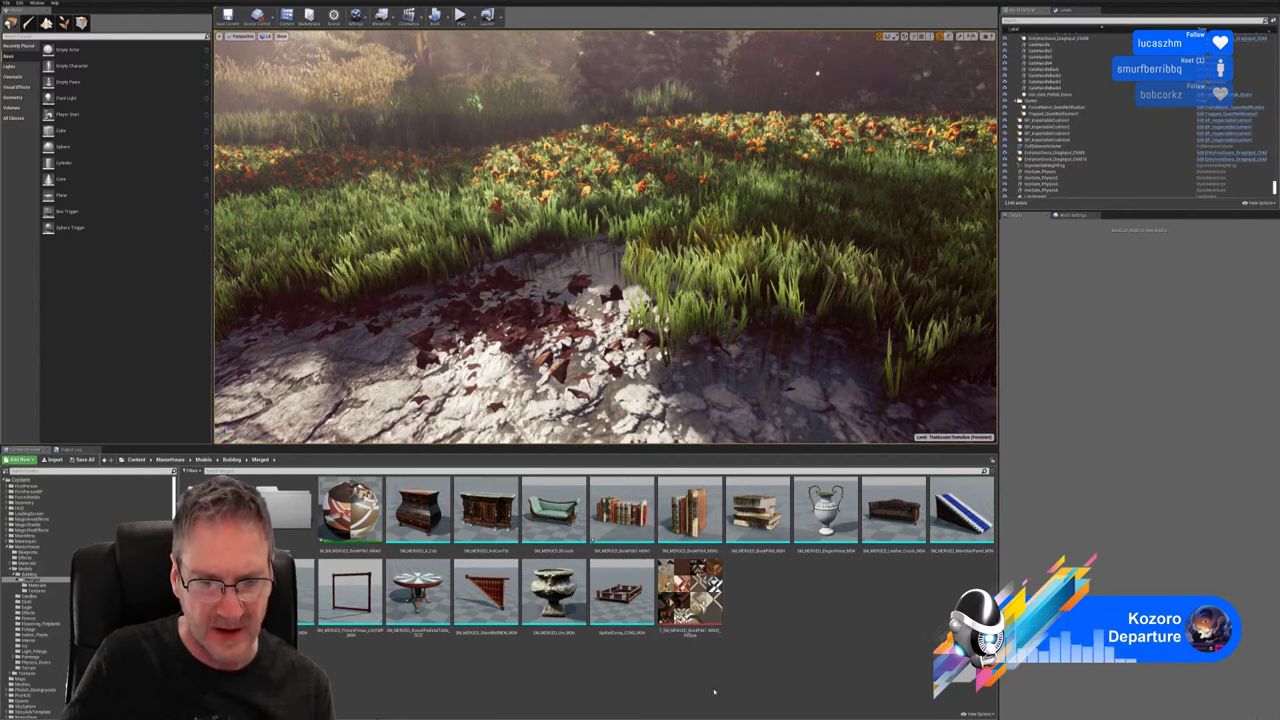
left_click(702, 603)
left_click(629, 535, "ctrl")
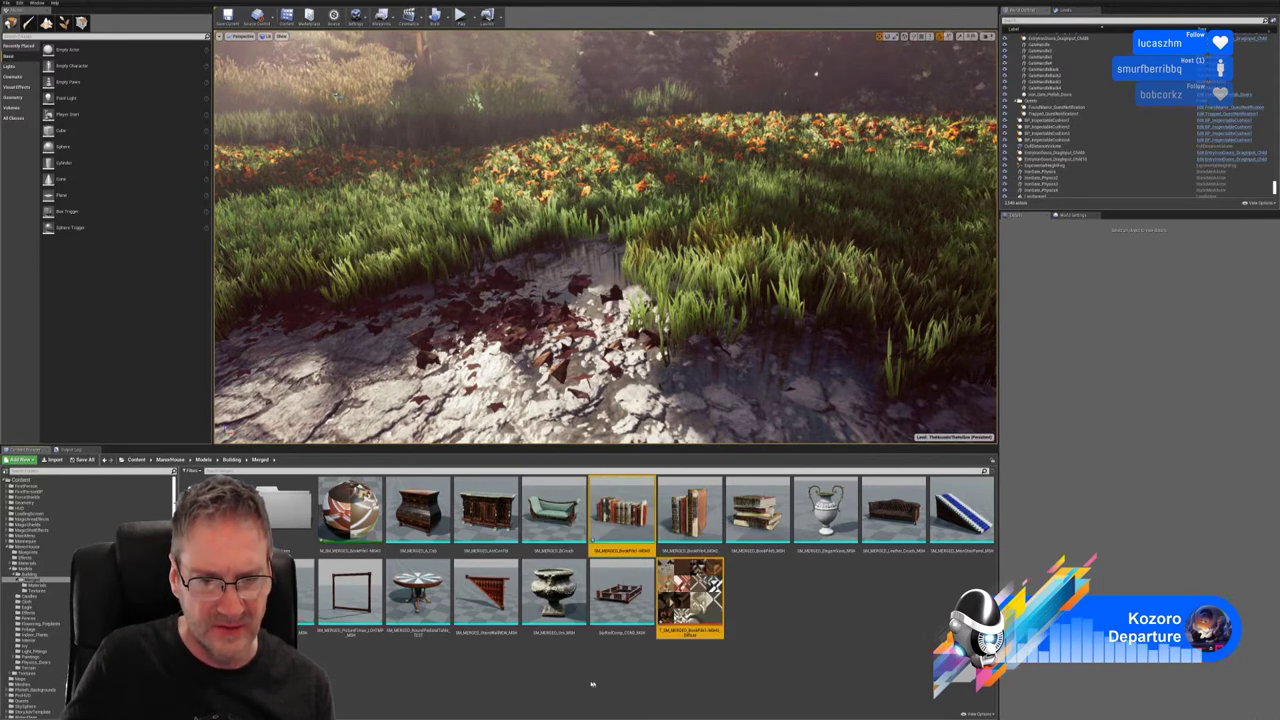
left_click(350, 510, "ctrl")
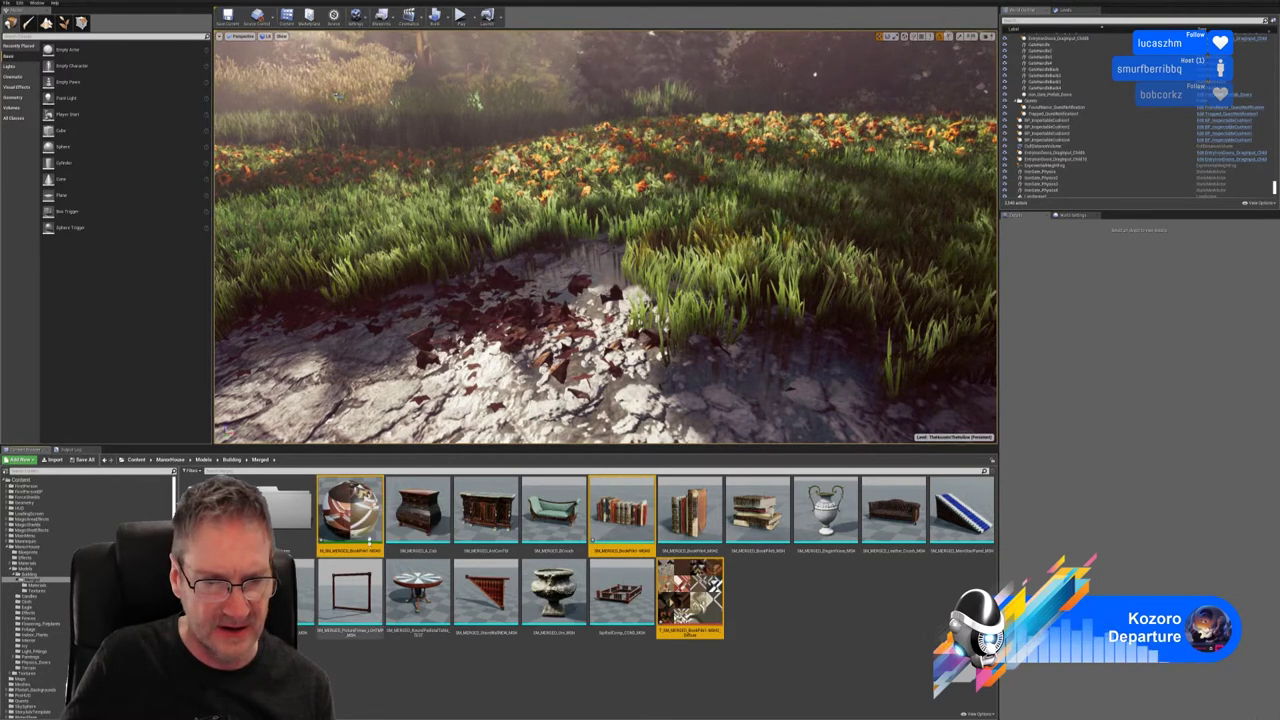
right_click(366, 520)
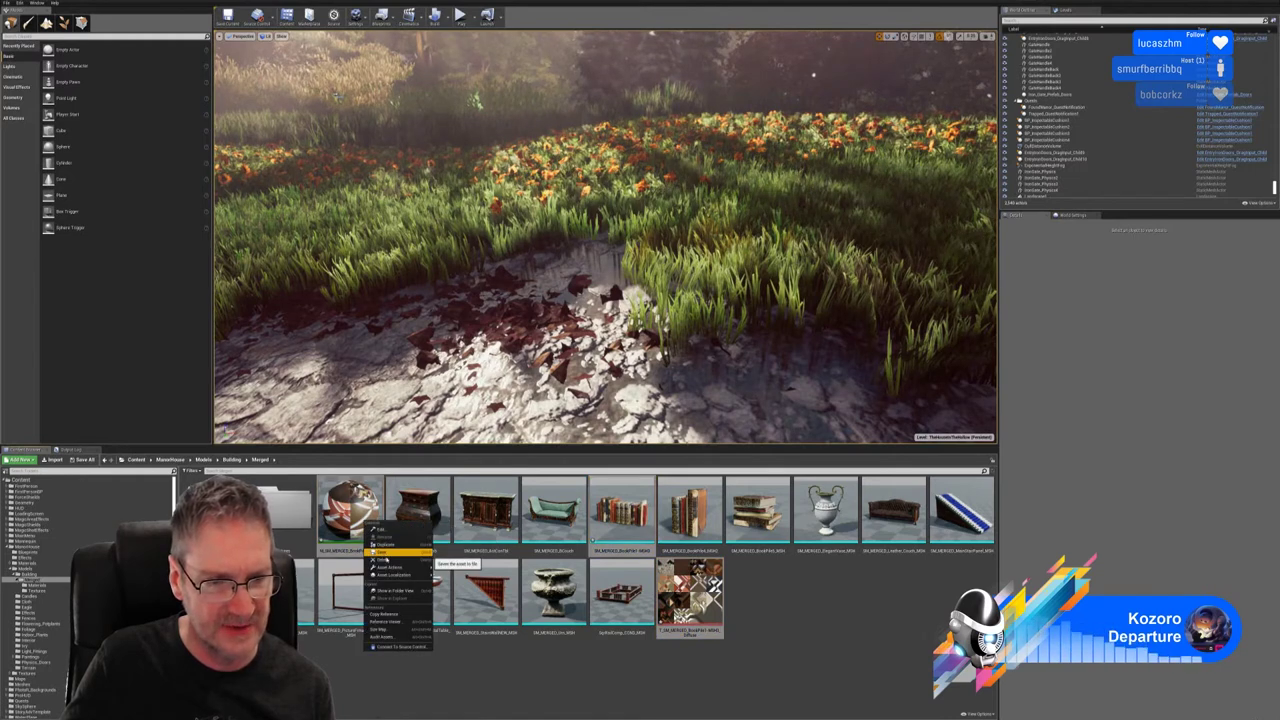
left_click(397, 562)
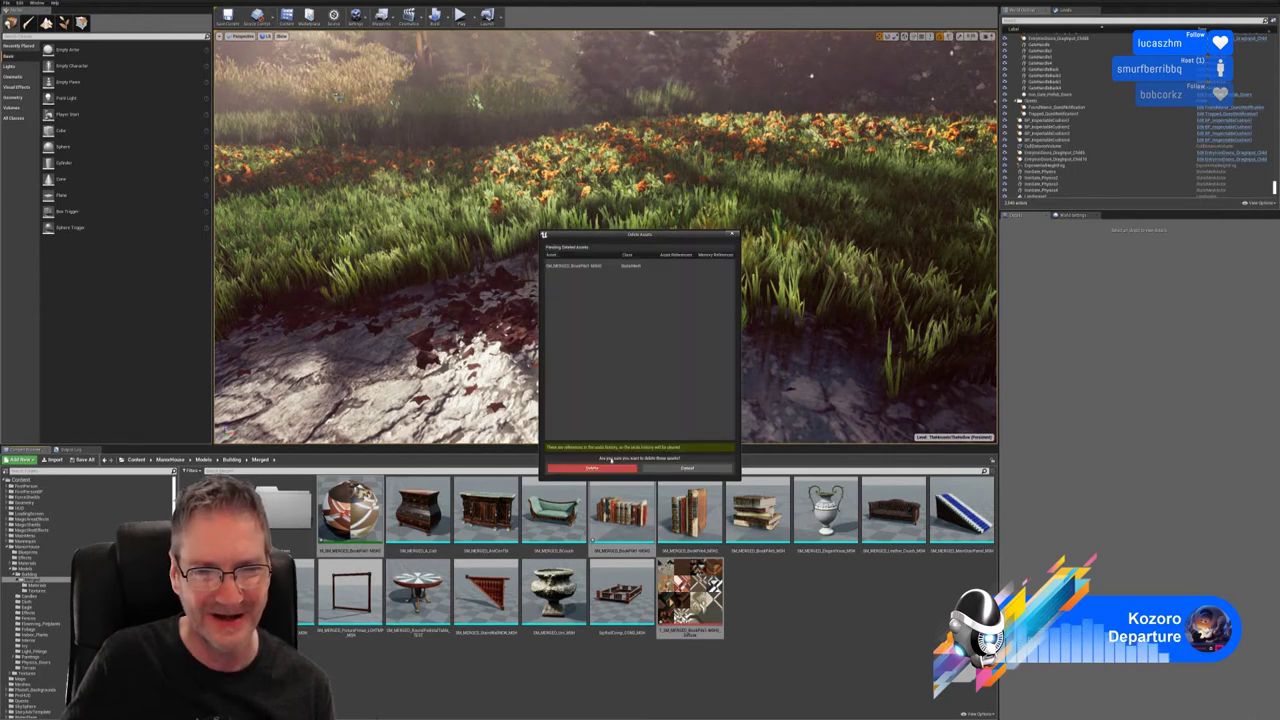
left_click(606, 467)
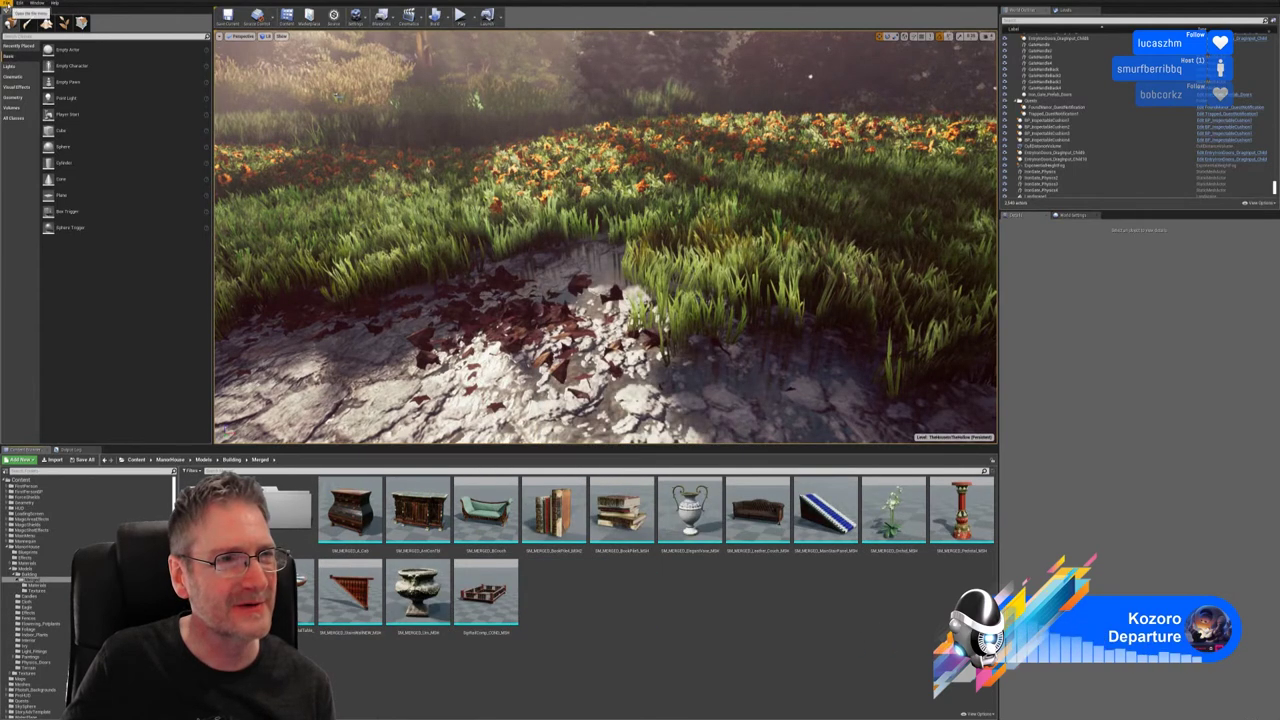
left_click(6, 3)
left_click(30, 65)
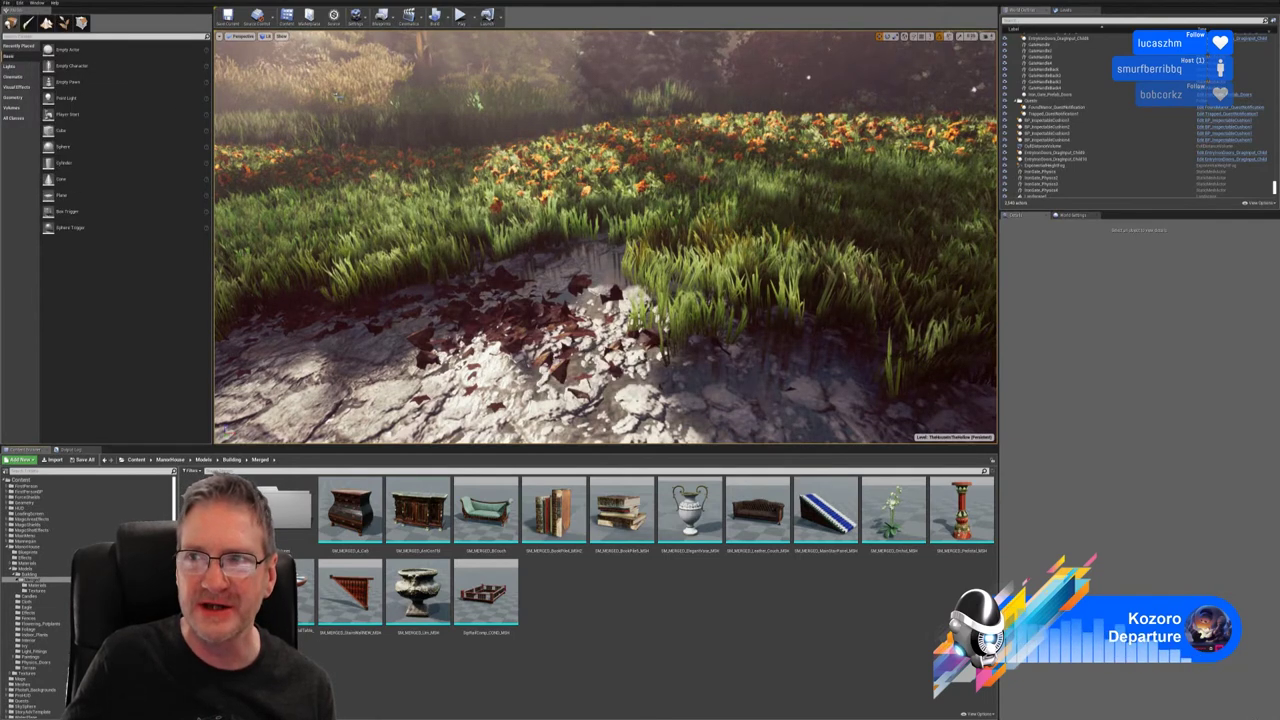
Step: Launch 3ds Max and resolve the file-load units mismatch by rescaling the file objects to the system unit scale
key("super+d")
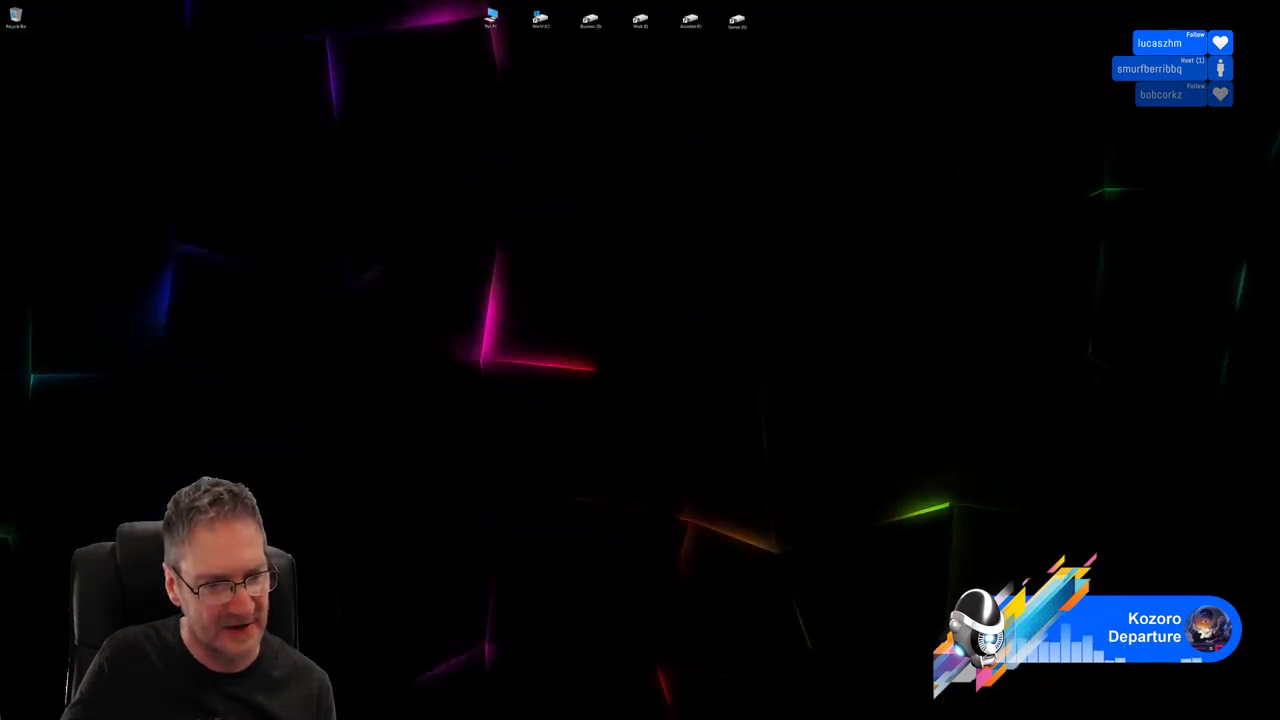
key("super")
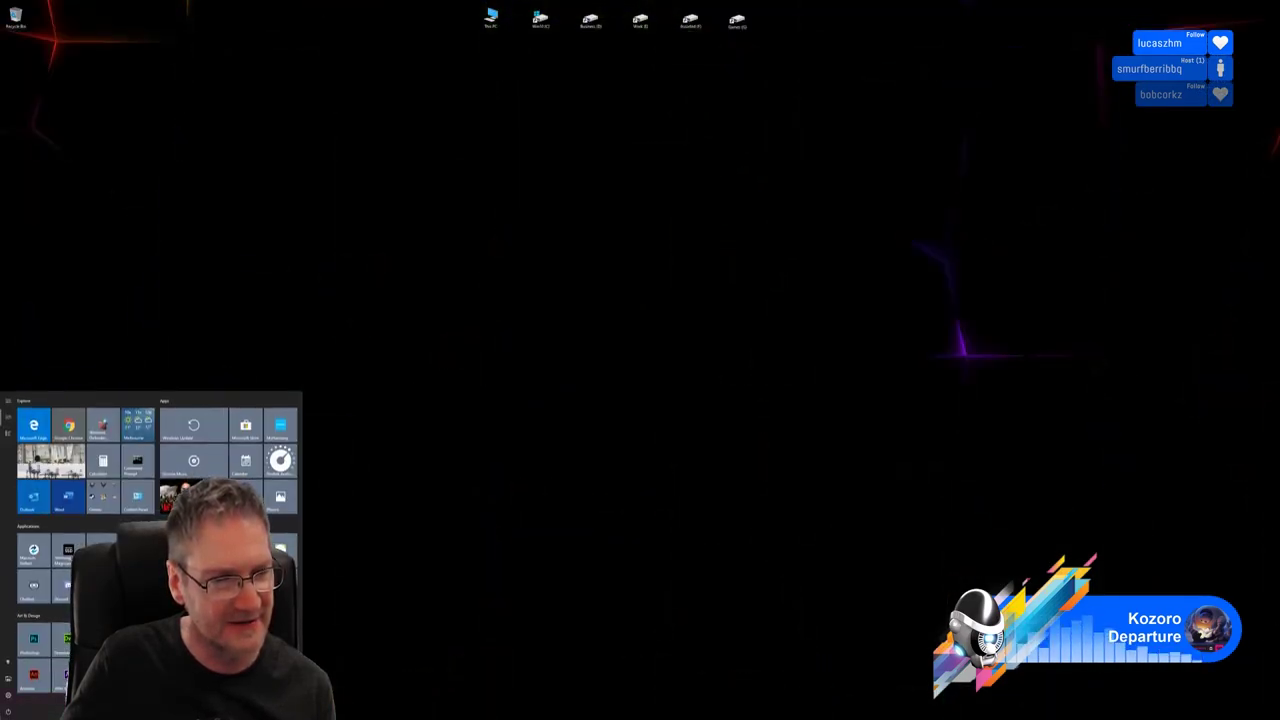
left_click(178, 640)
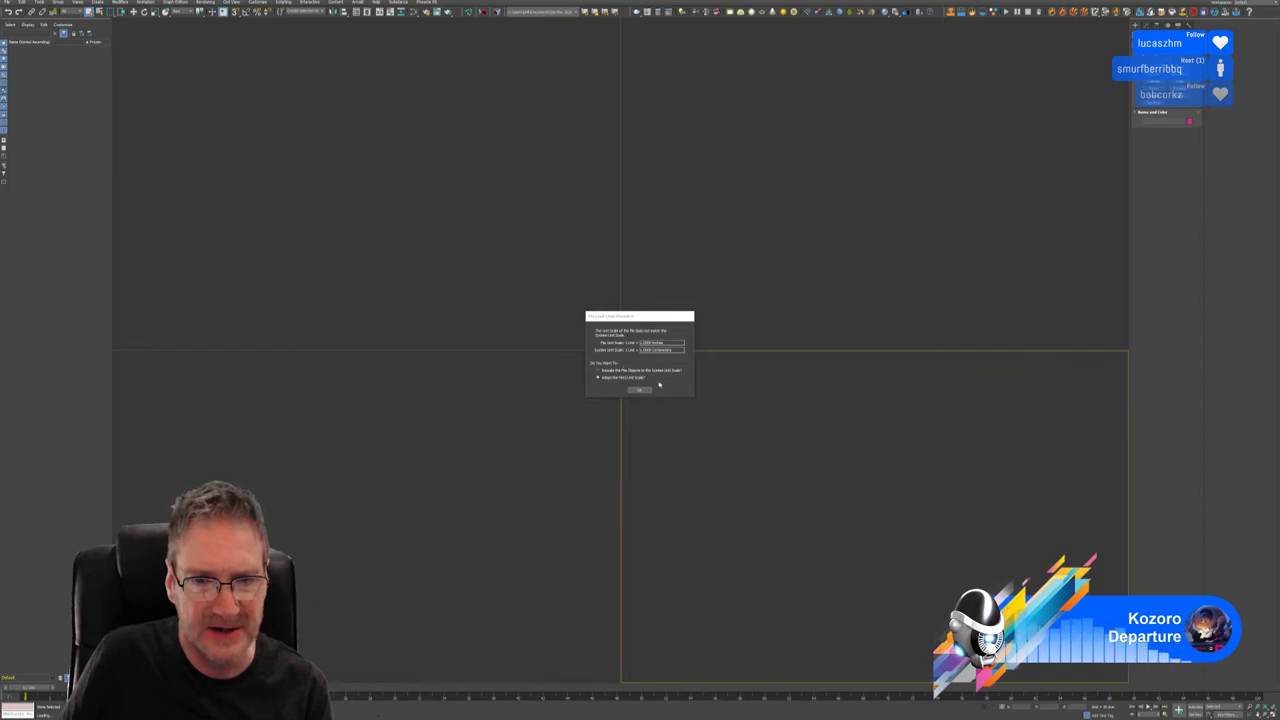
left_click(643, 371)
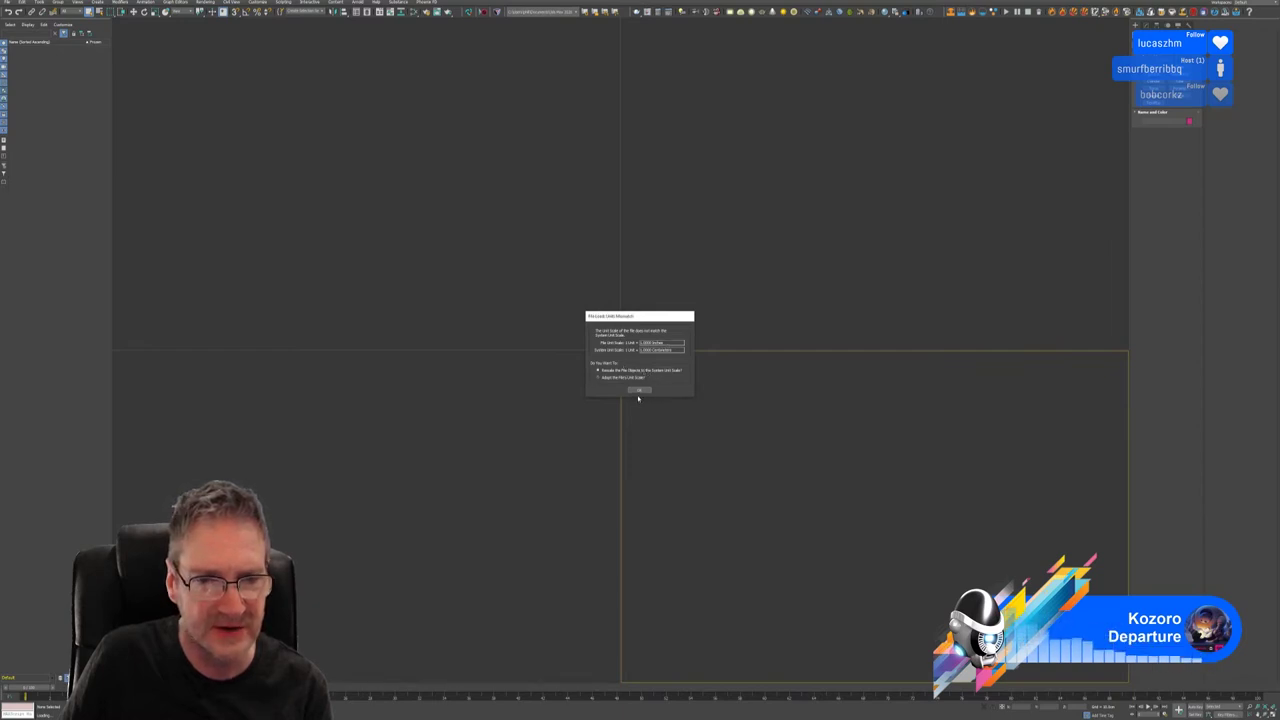
left_click(639, 391)
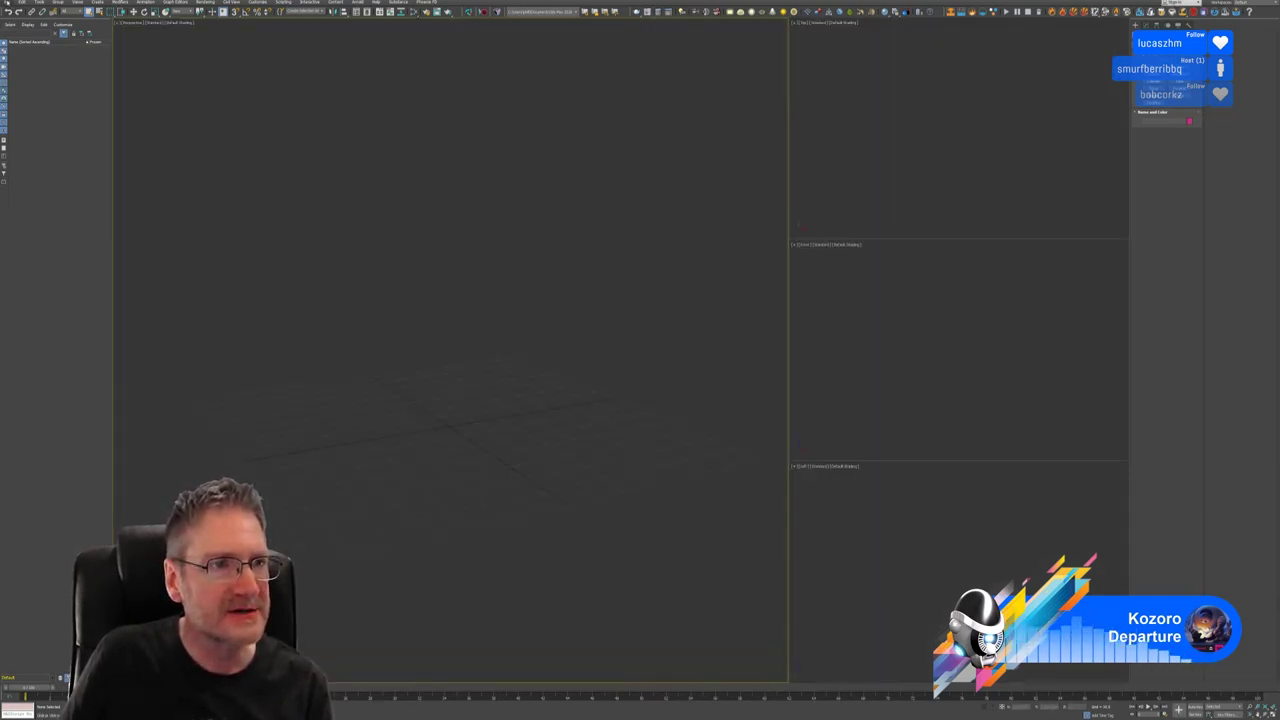
Step: Open the second AntiqueBooks scene file from the Antique Books folder inside the models' Books On Shelf folder
left_click(7, 3)
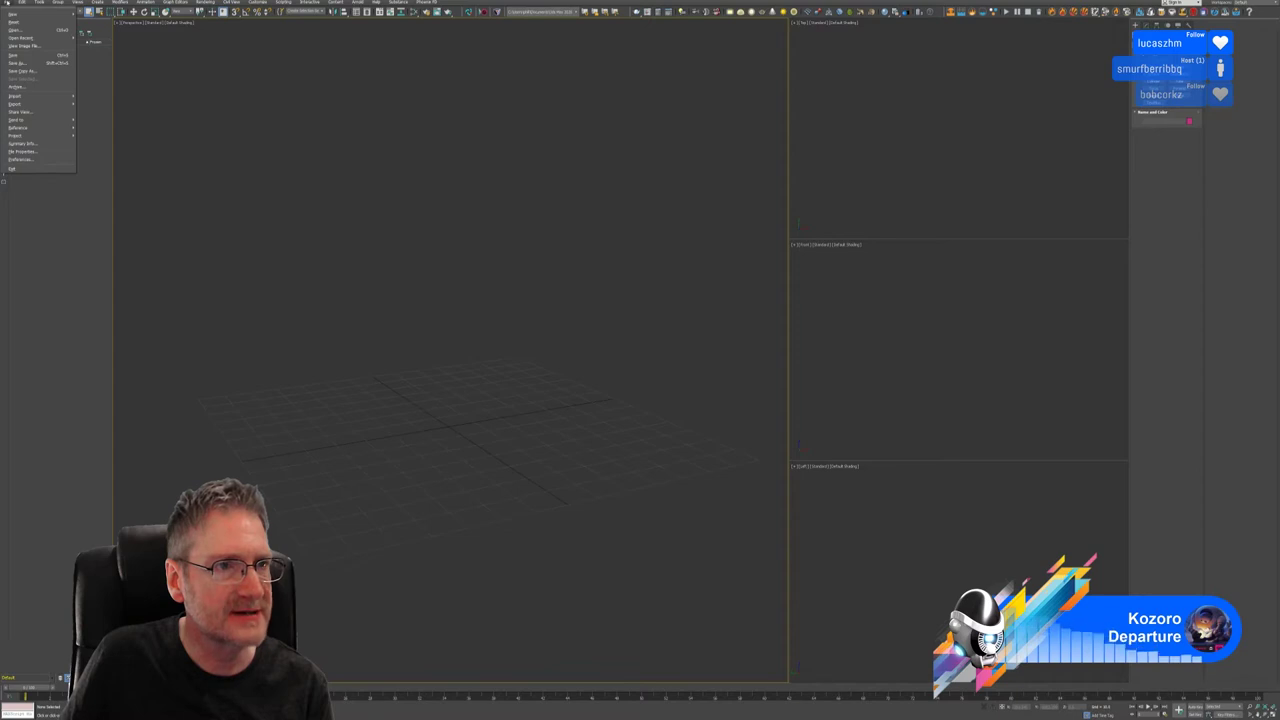
left_click(38, 31)
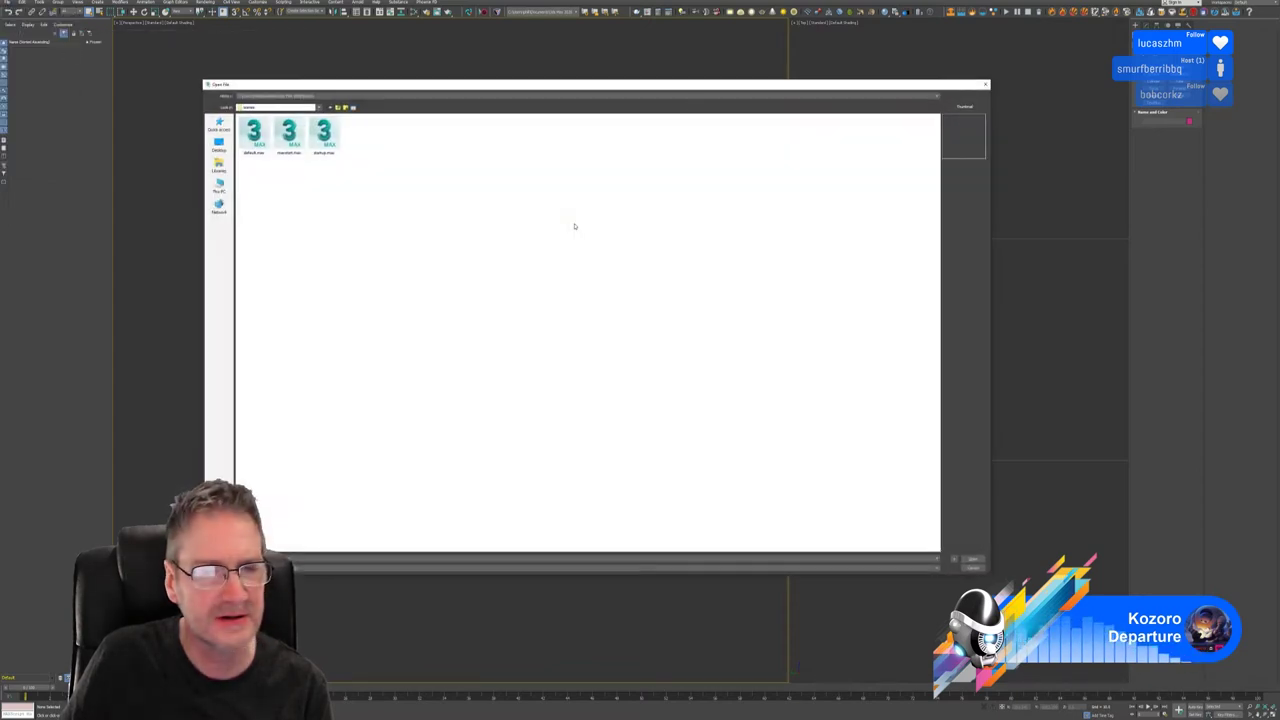
left_click(220, 187)
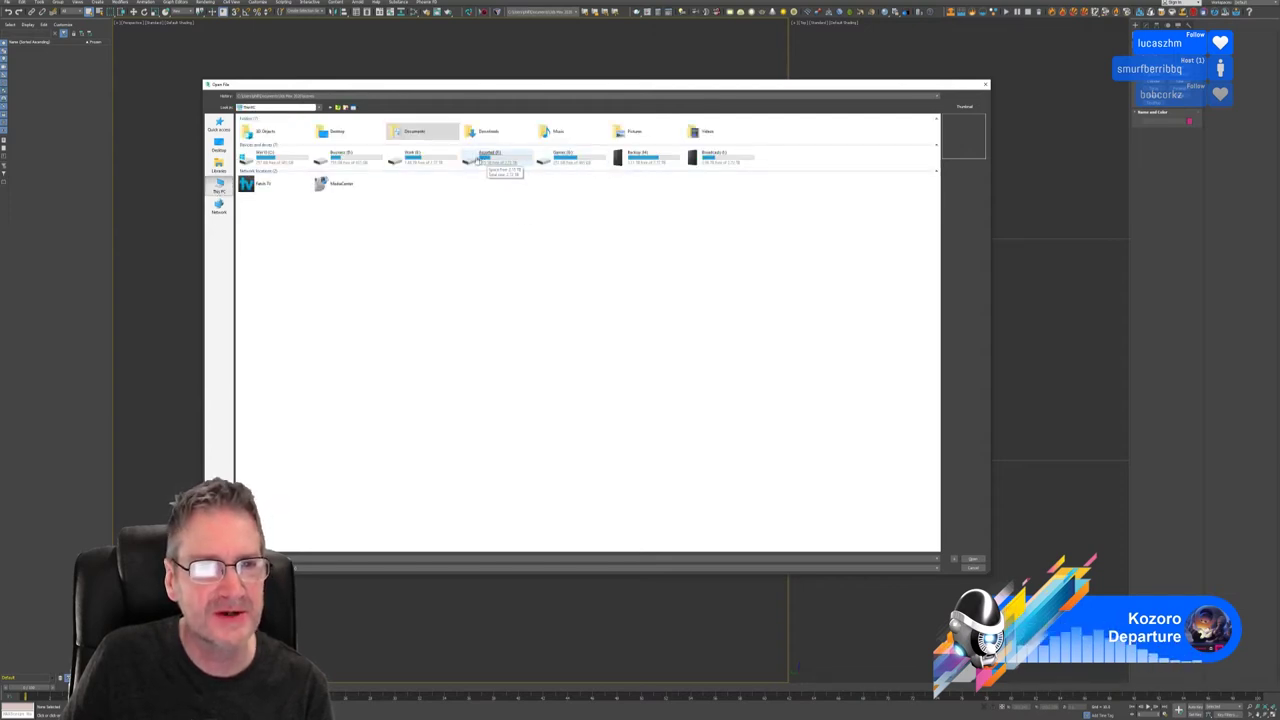
double_click(410, 161)
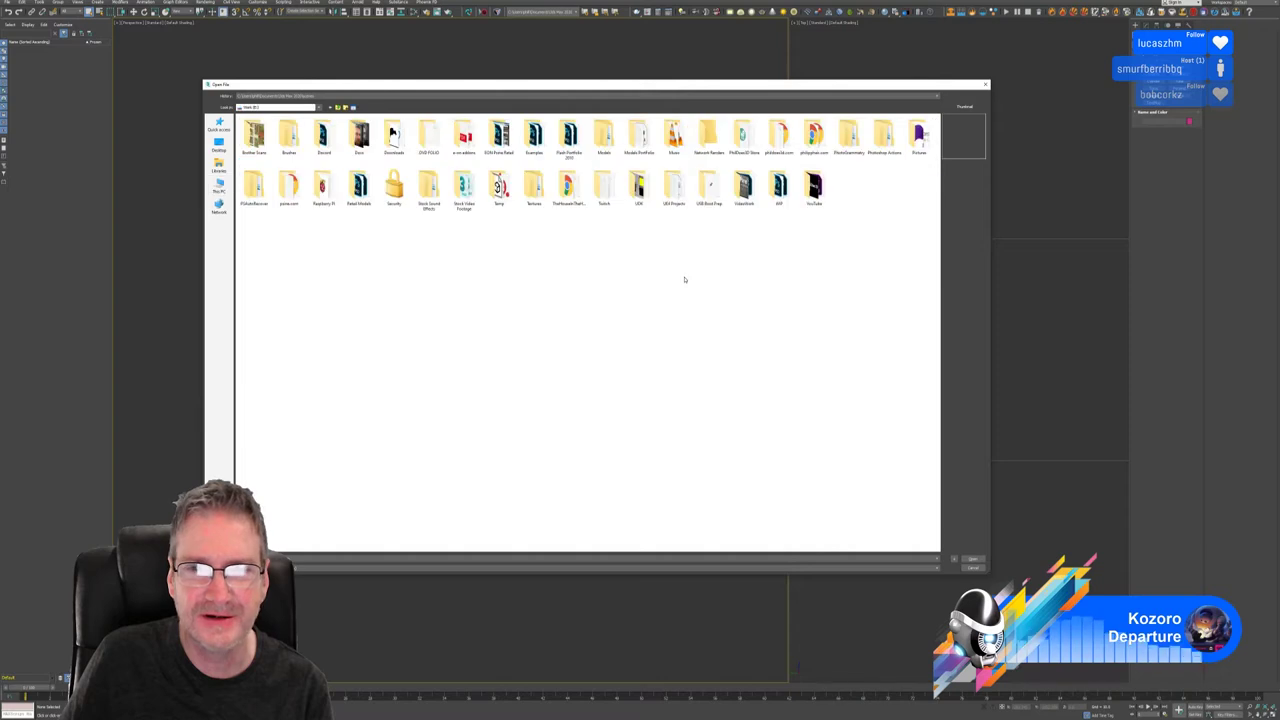
left_click(682, 200)
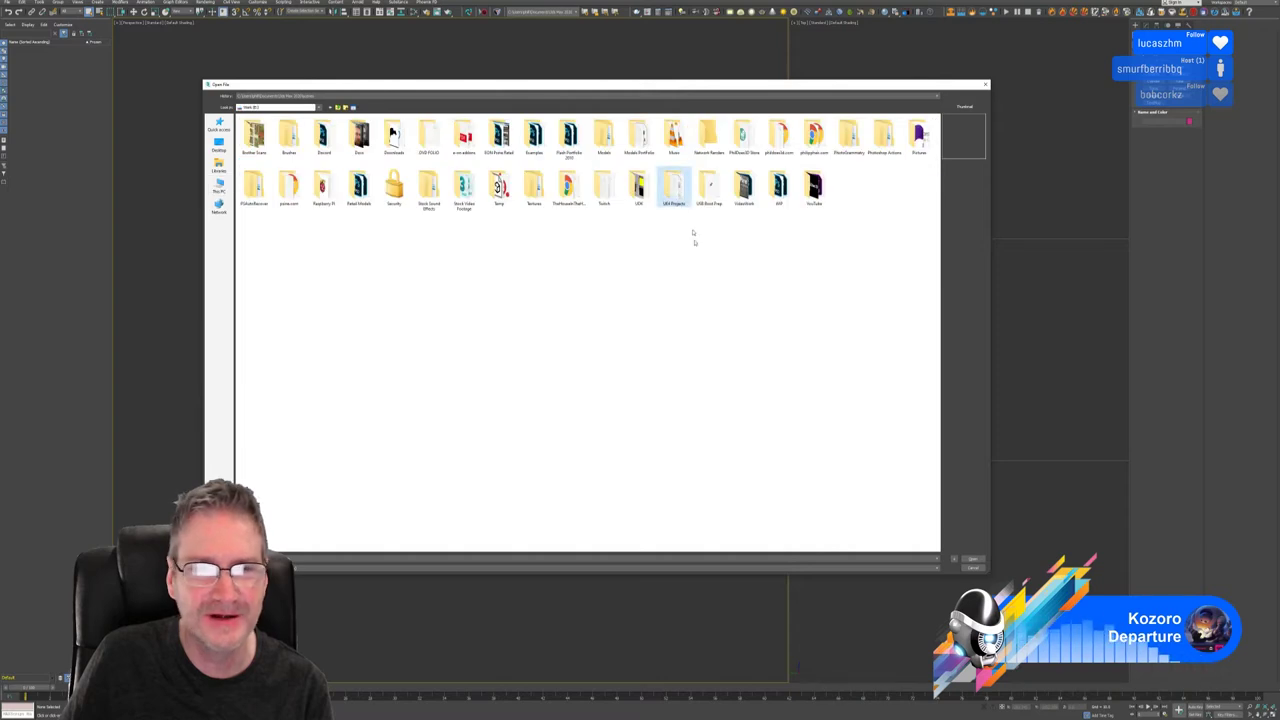
left_click(394, 140)
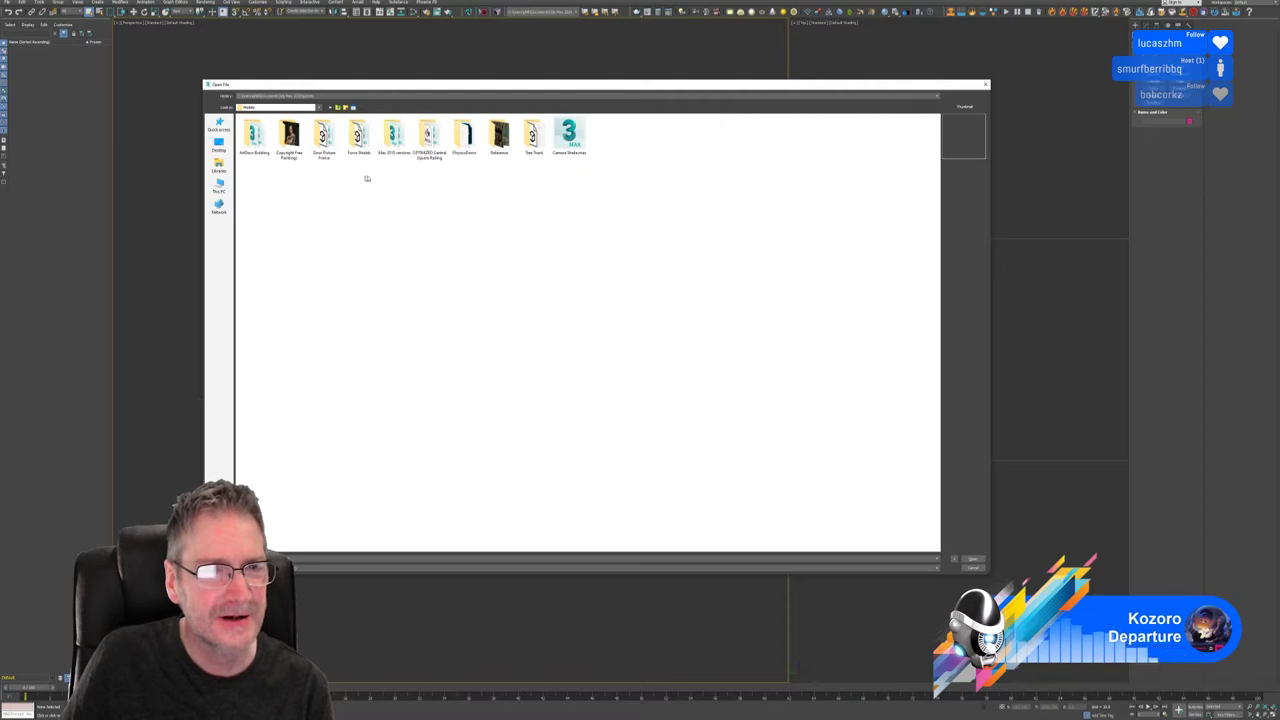
double_click(393, 135)
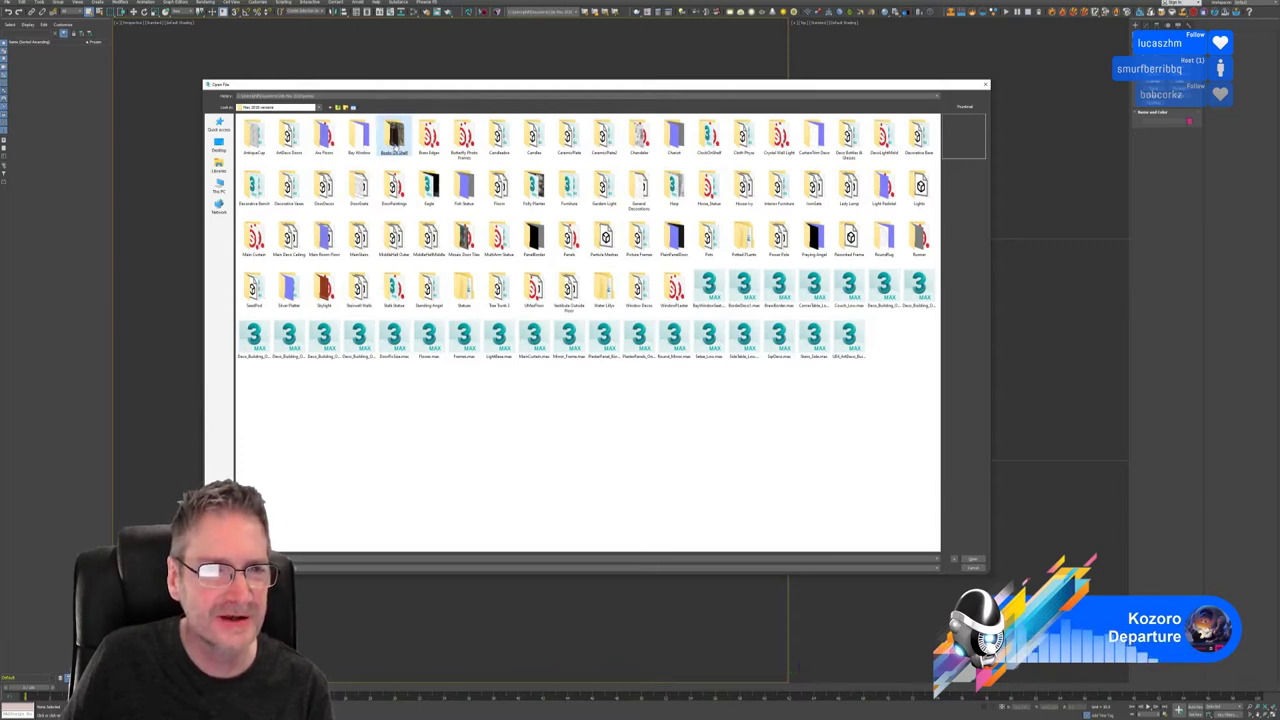
double_click(395, 143)
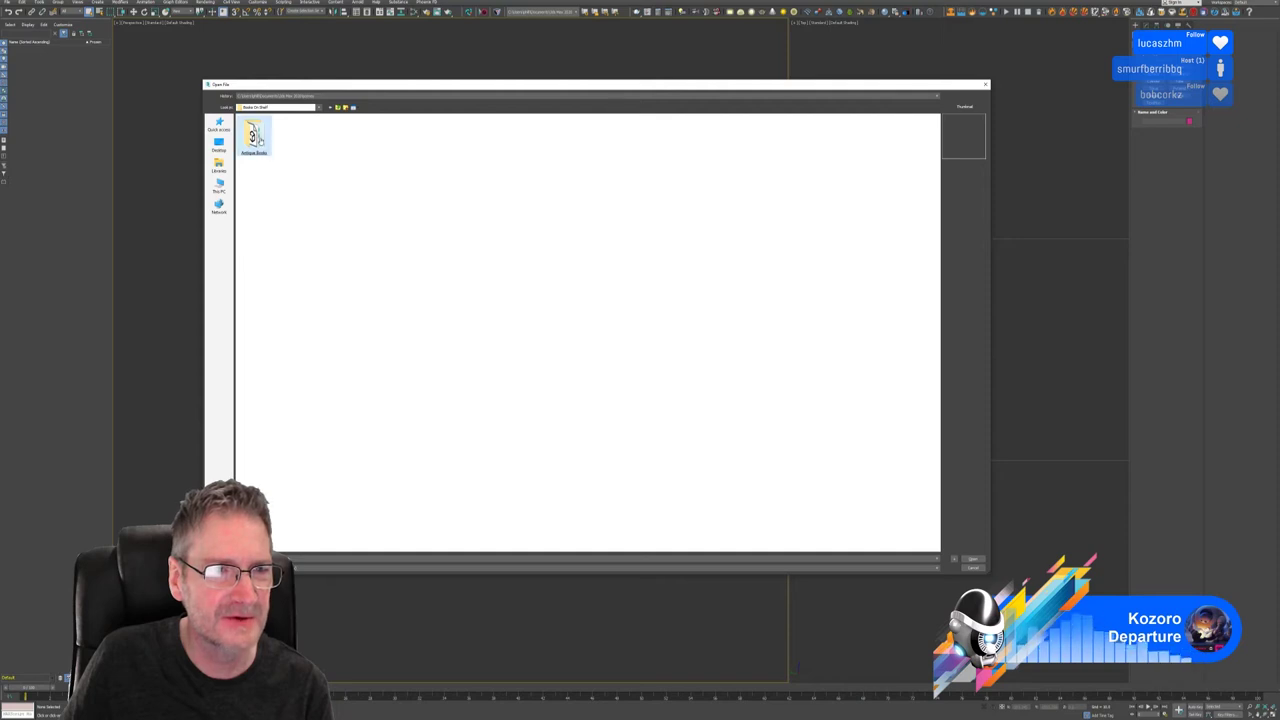
double_click(259, 140)
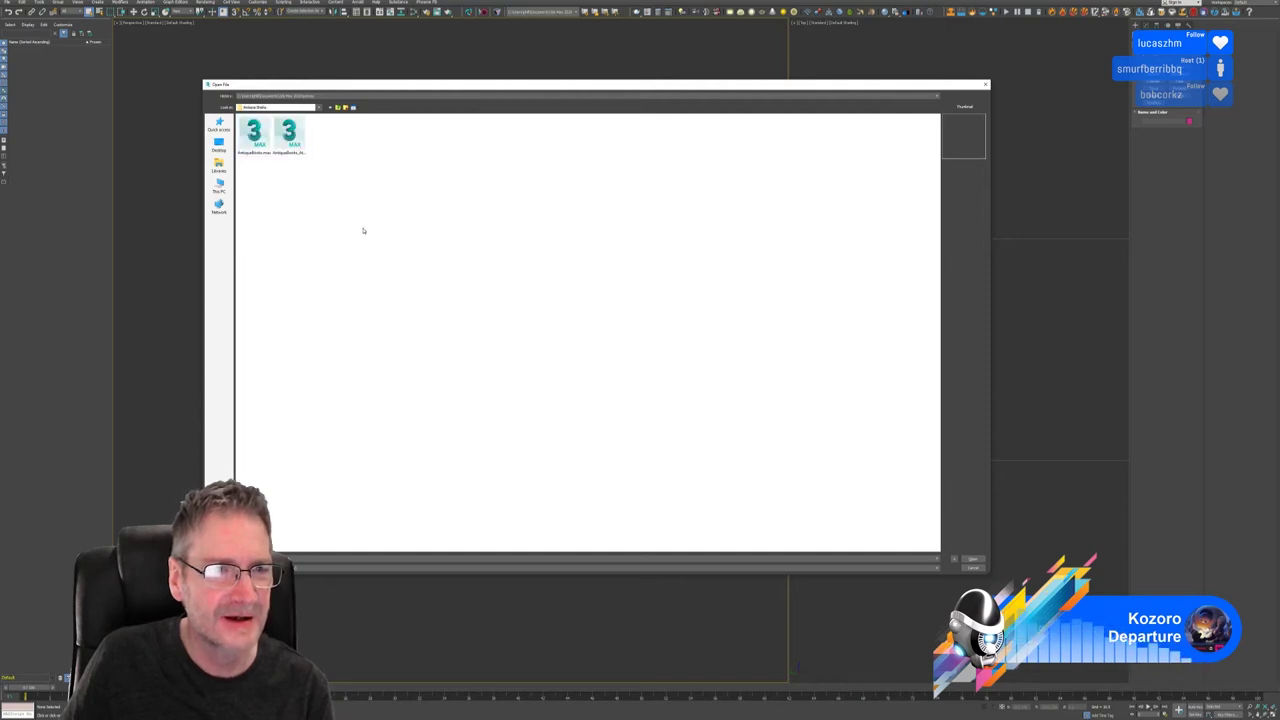
left_click(289, 135)
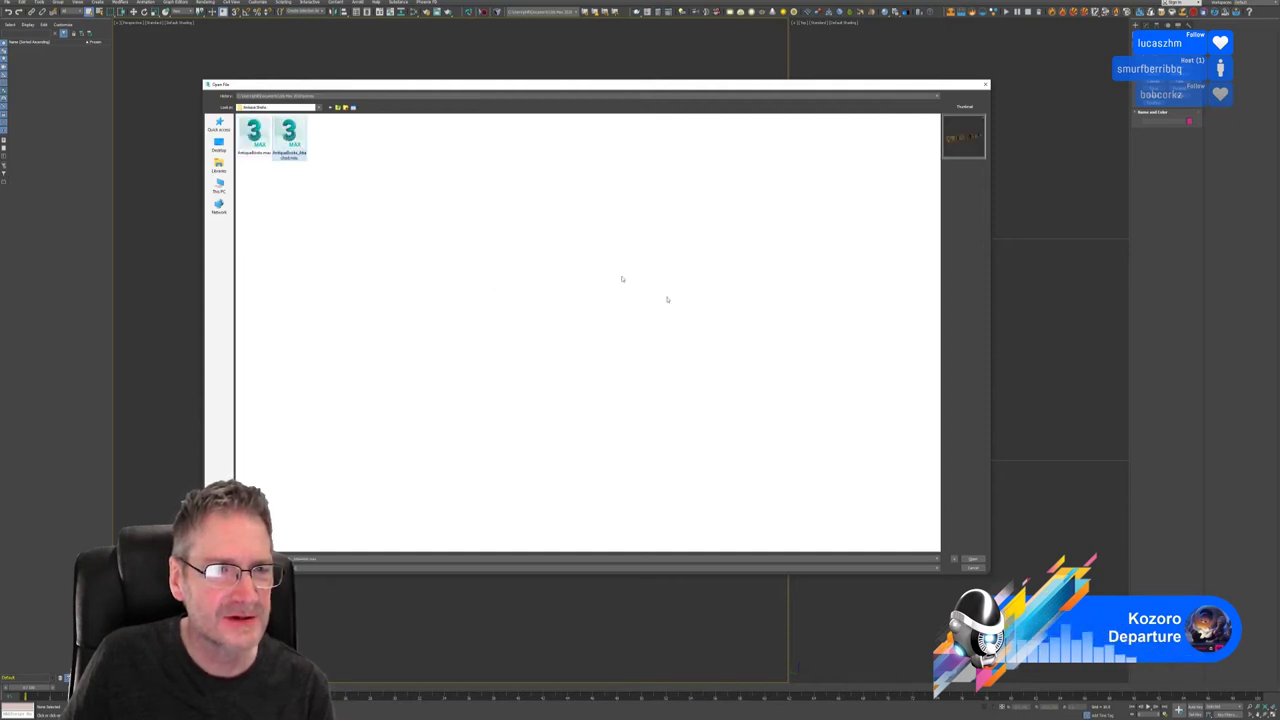
left_click(970, 562)
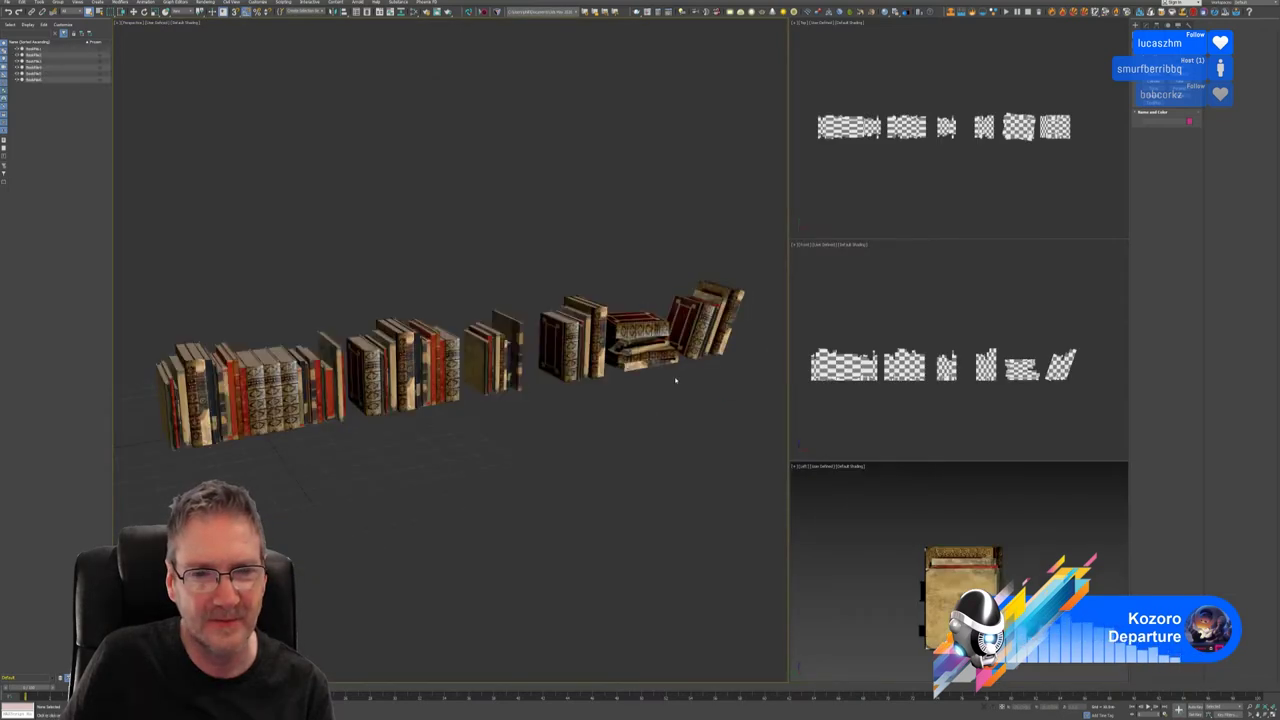
Step: Select the longest book row at the start of the line of book piles and isolate it
left_click(326, 440)
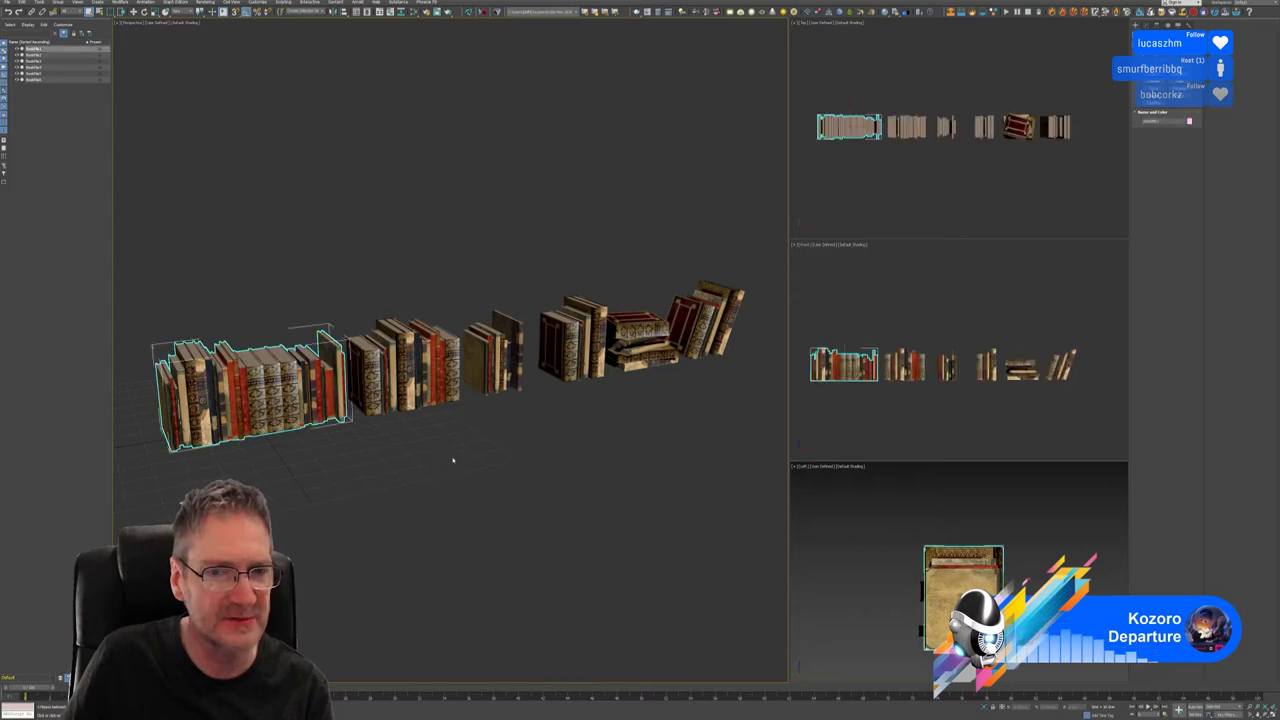
middle_click_drag(453, 456, 550, 432)
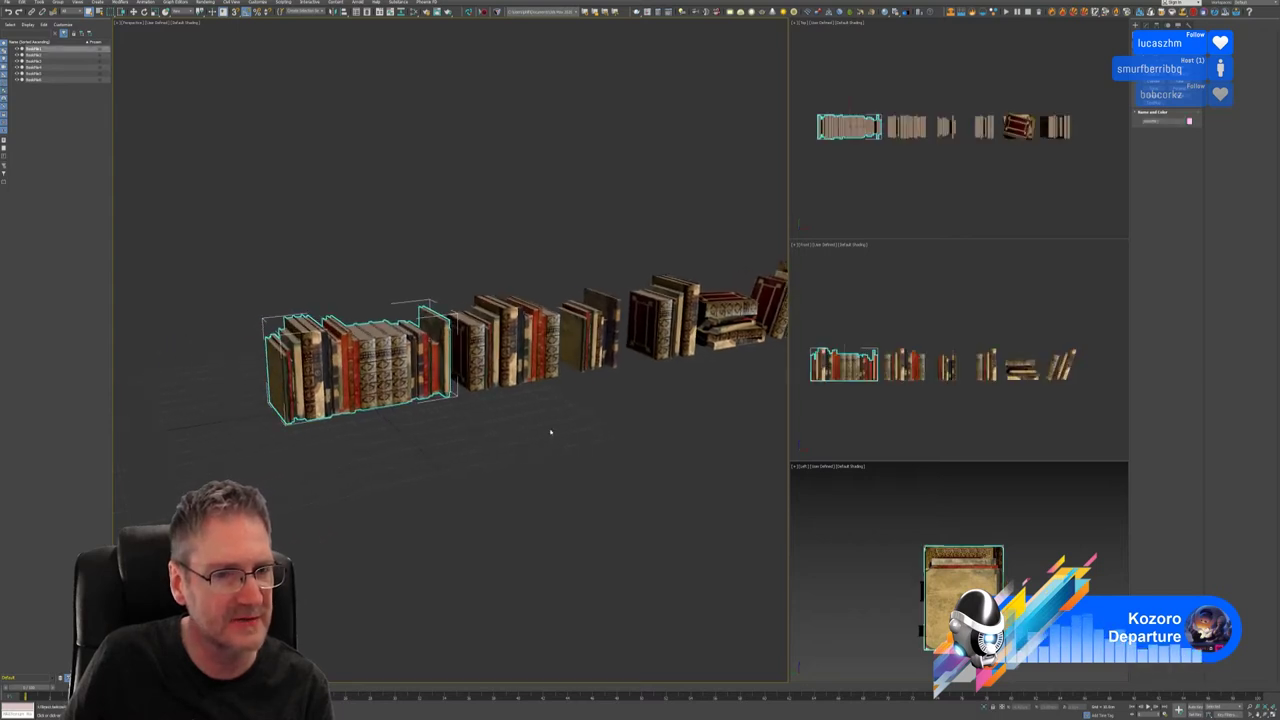
scroll(382, 398, "up", 3)
middle_click_drag(422, 466, 386, 516, "alt")
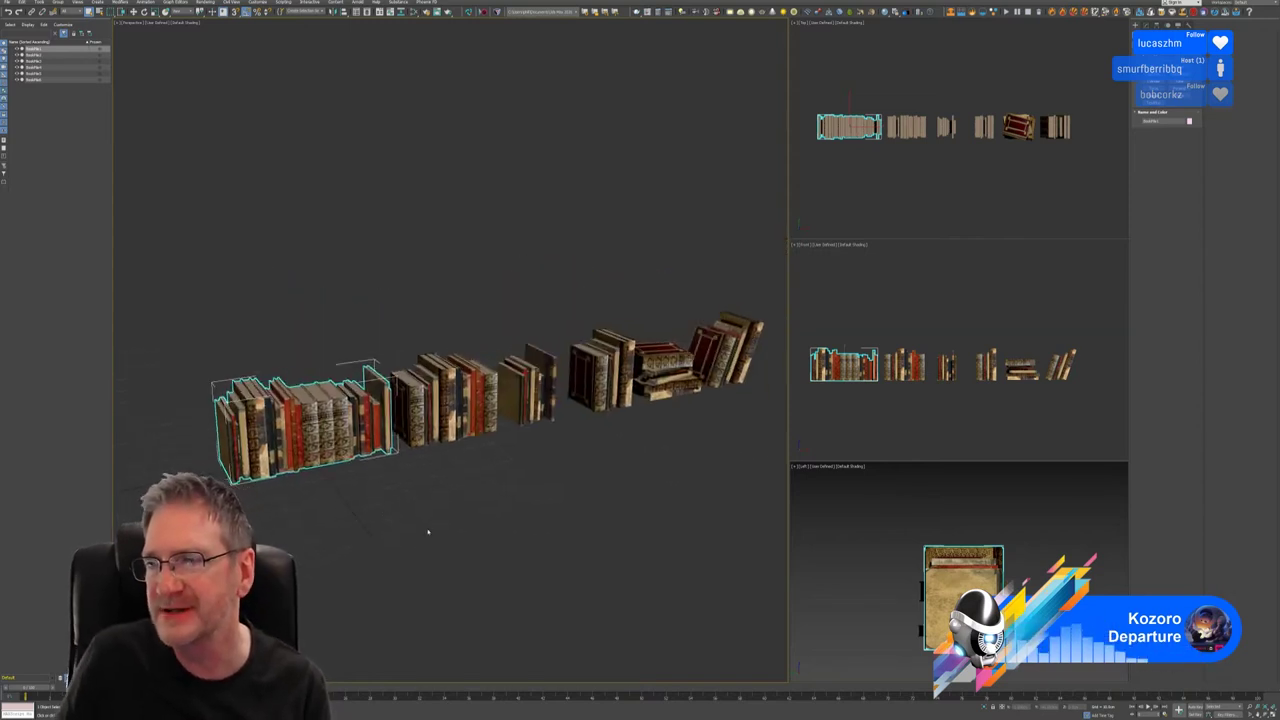
key("g")
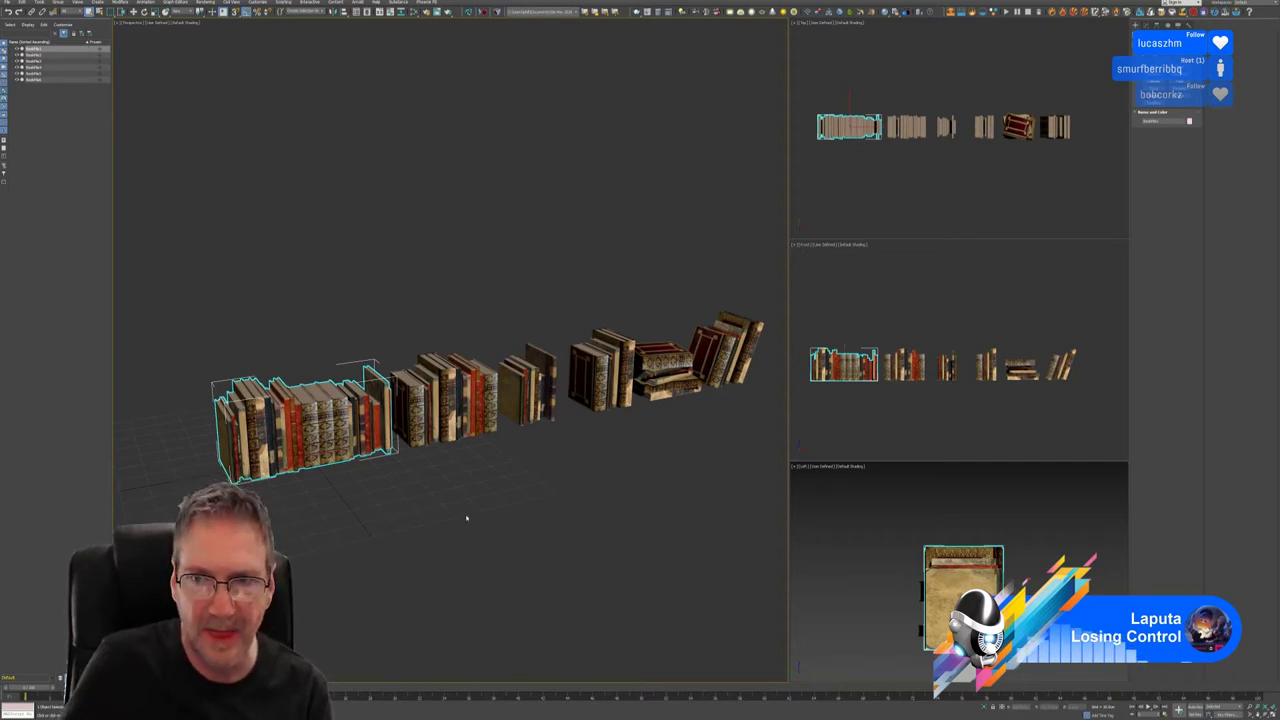
middle_click_drag(466, 518, 504, 498)
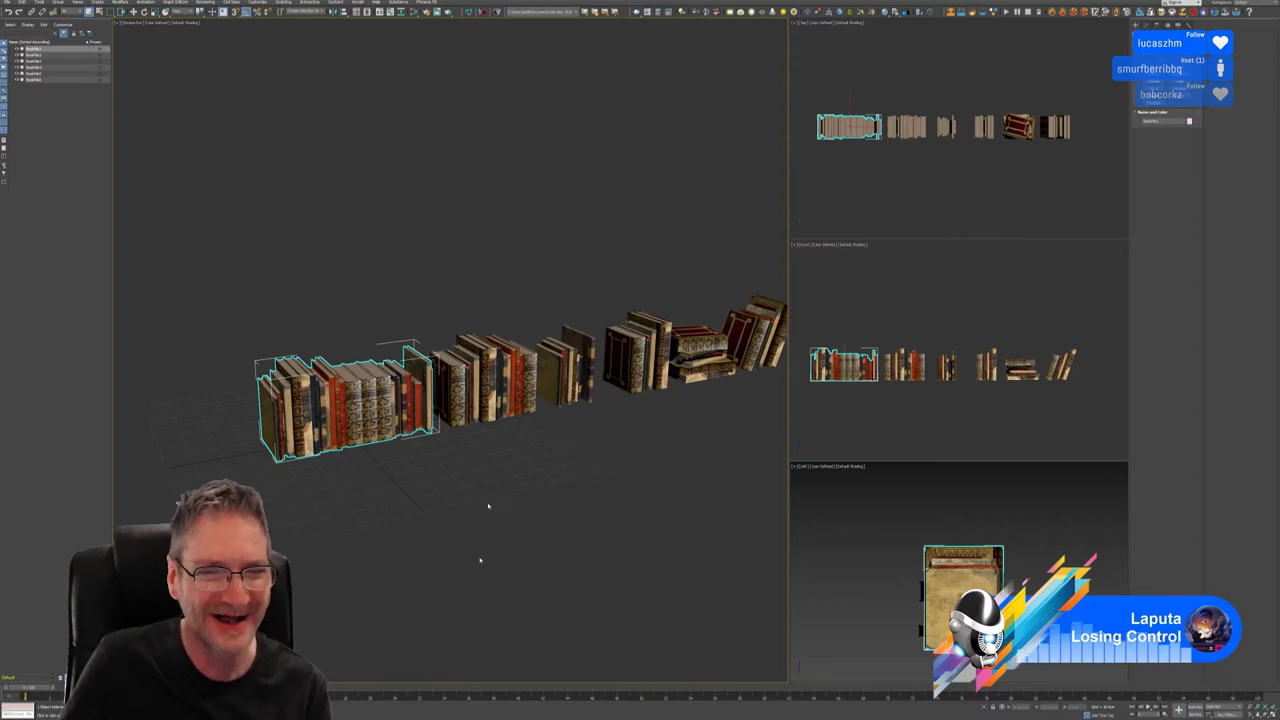
left_click(985, 707)
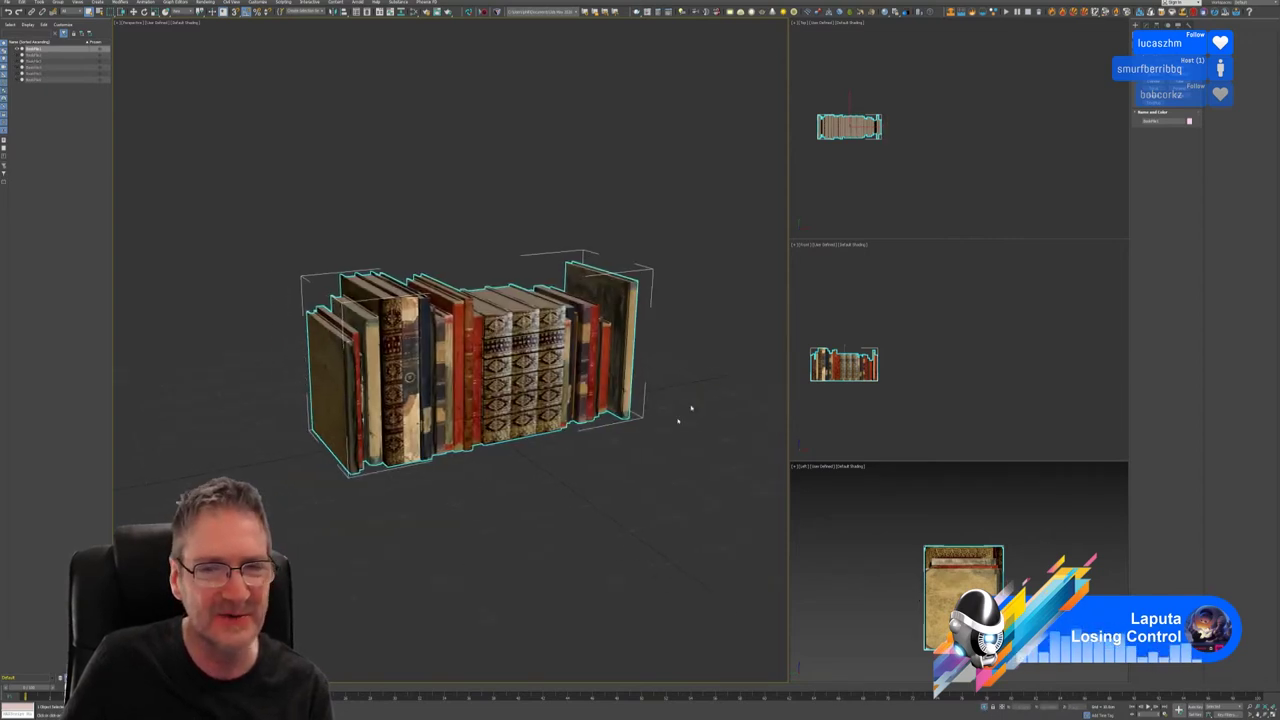
Step: Apply an Unwrap UVW modifier to the isolated long book row and inspect its UV layout in the UV editor
left_click(1146, 25)
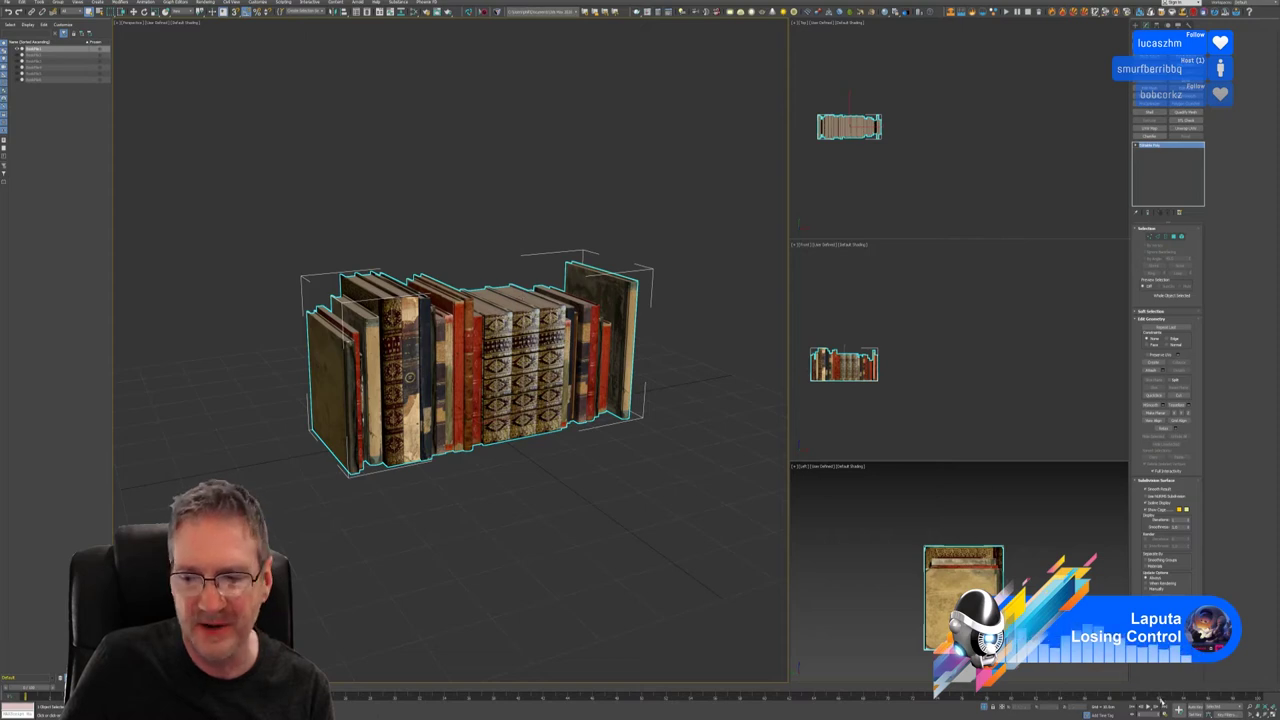
left_click(985, 707)
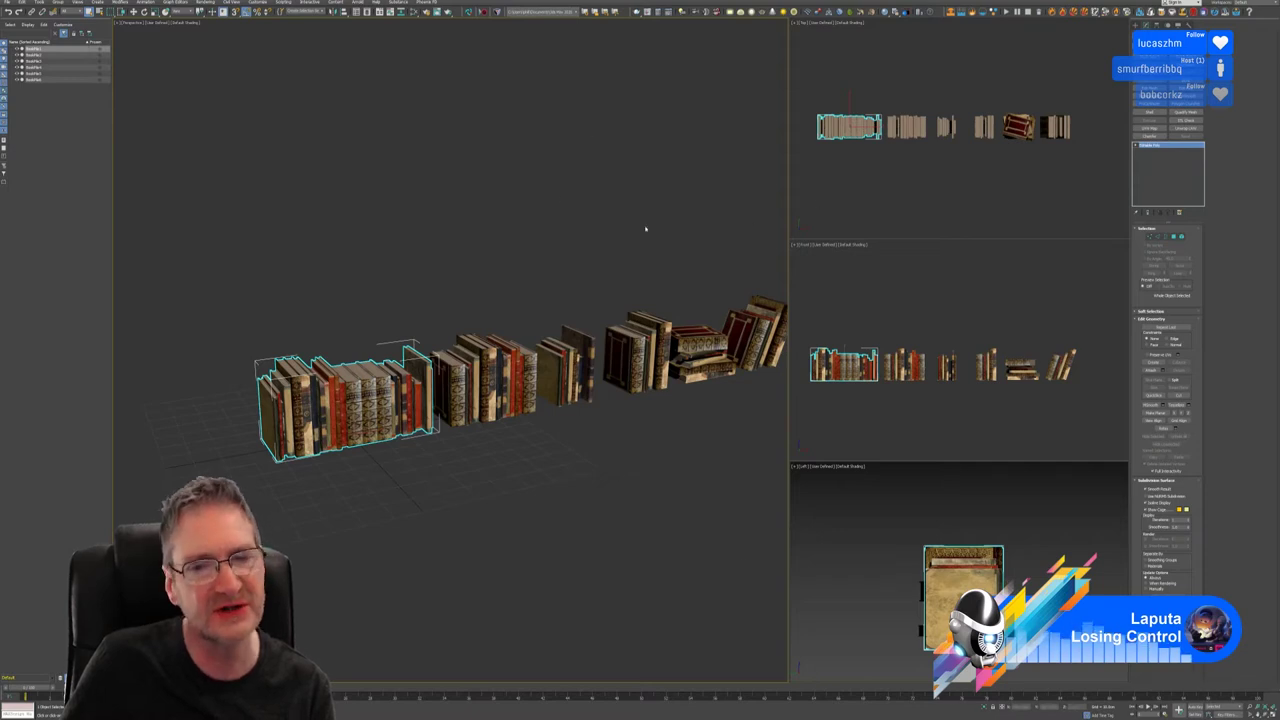
left_click(985, 707)
mouse_move(449, 523)
middle_mouse_down("alt")
mouse_move(466, 529)
mouse_move(444, 537)
middle_mouse_up("alt")
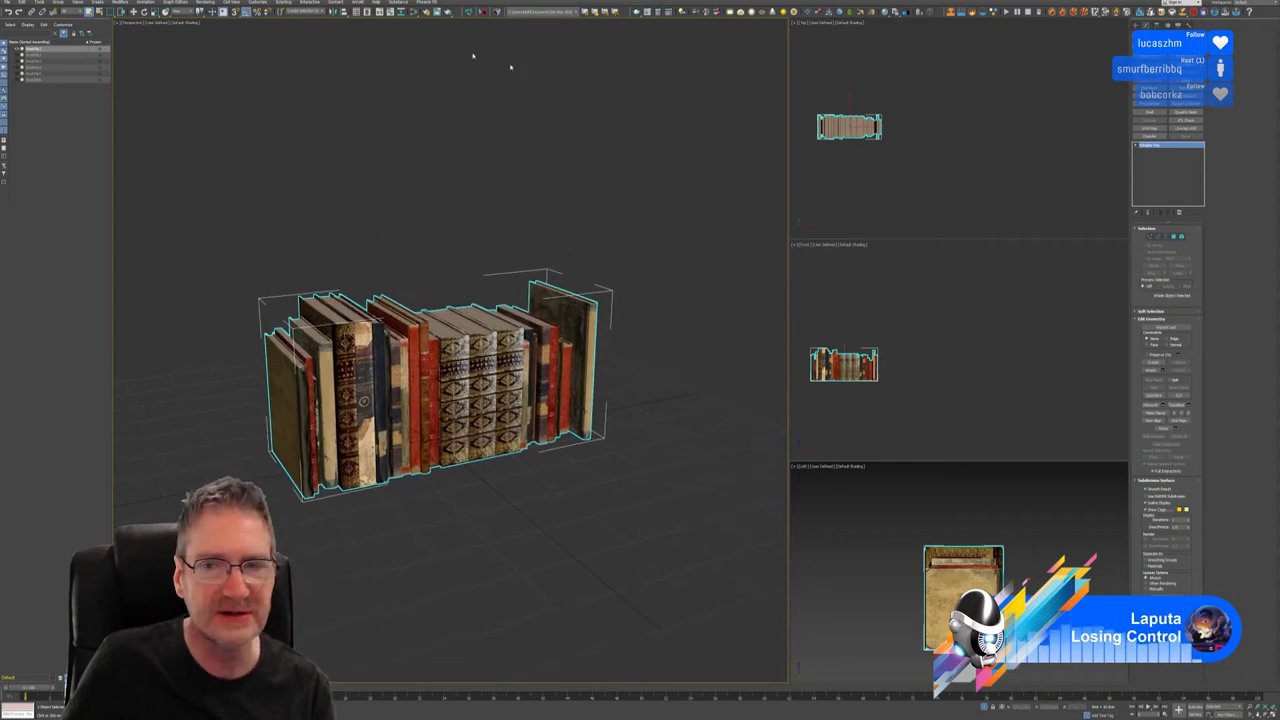
left_click(1203, 131)
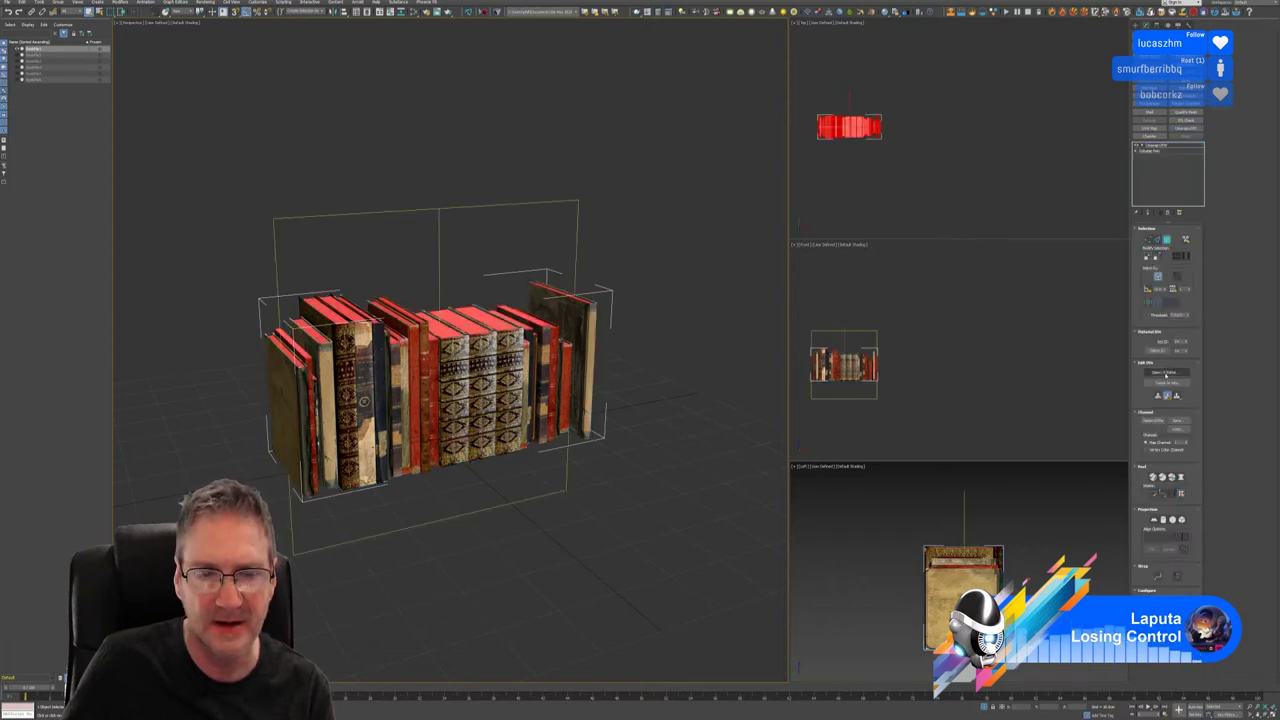
left_click(1165, 372)
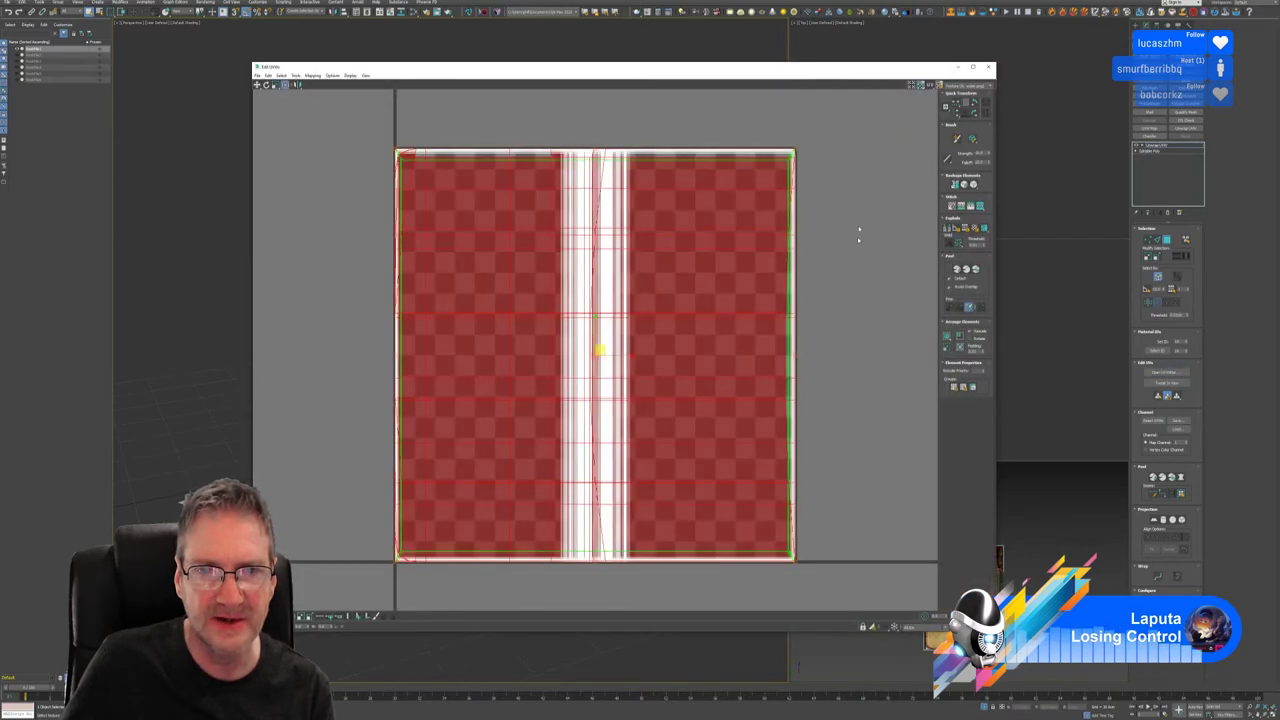
left_click(988, 68)
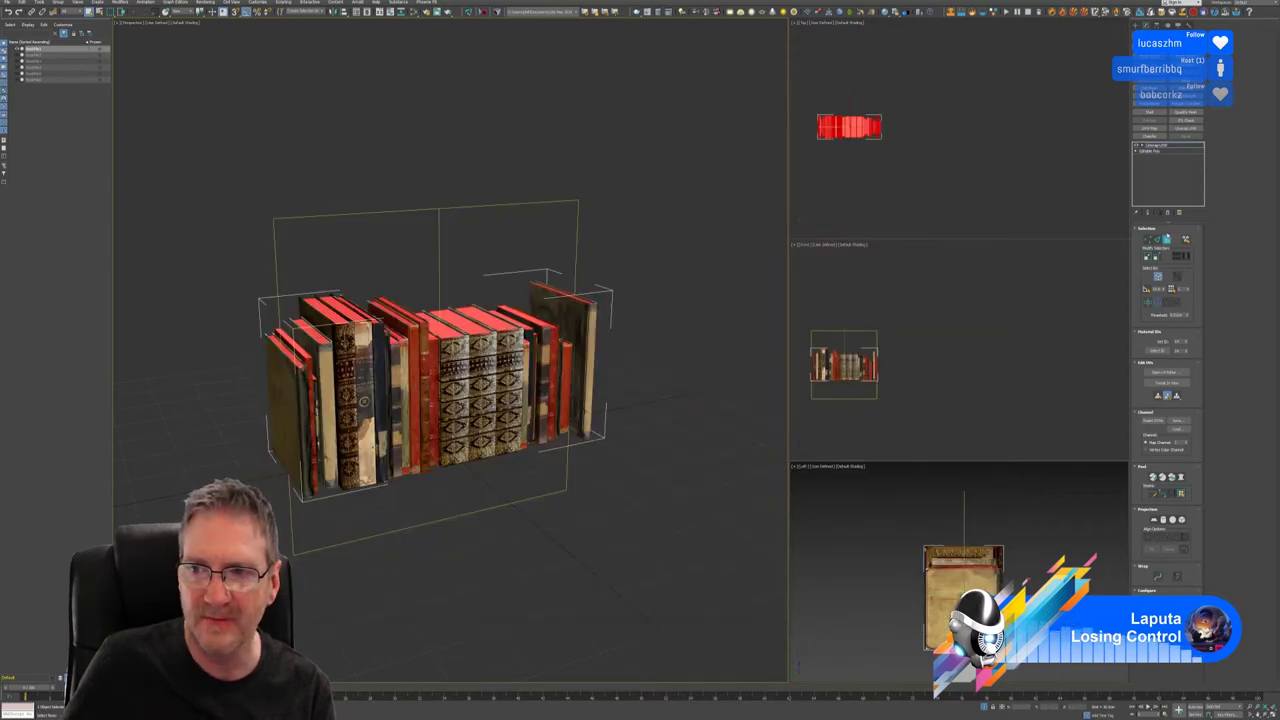
Step: Switch the Unwrap UVW modifier to a second map channel, moving the book row's current UVs into it
left_click(1166, 240)
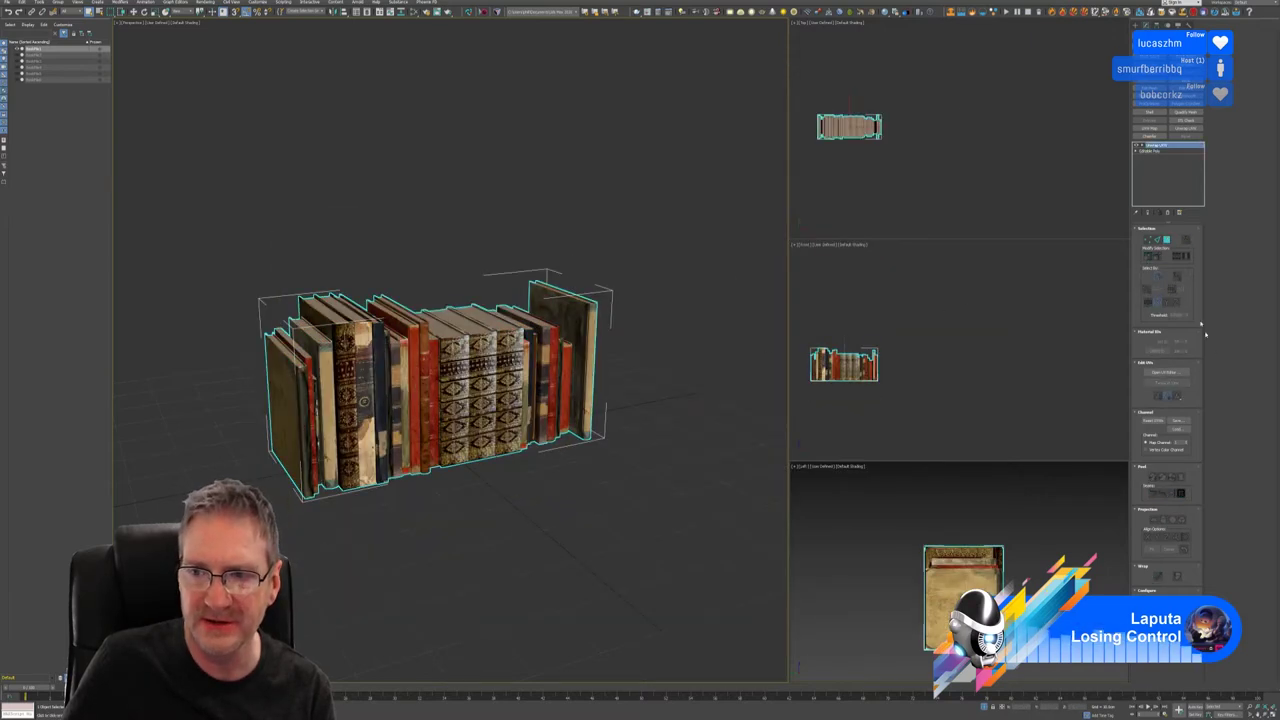
left_click(1187, 443)
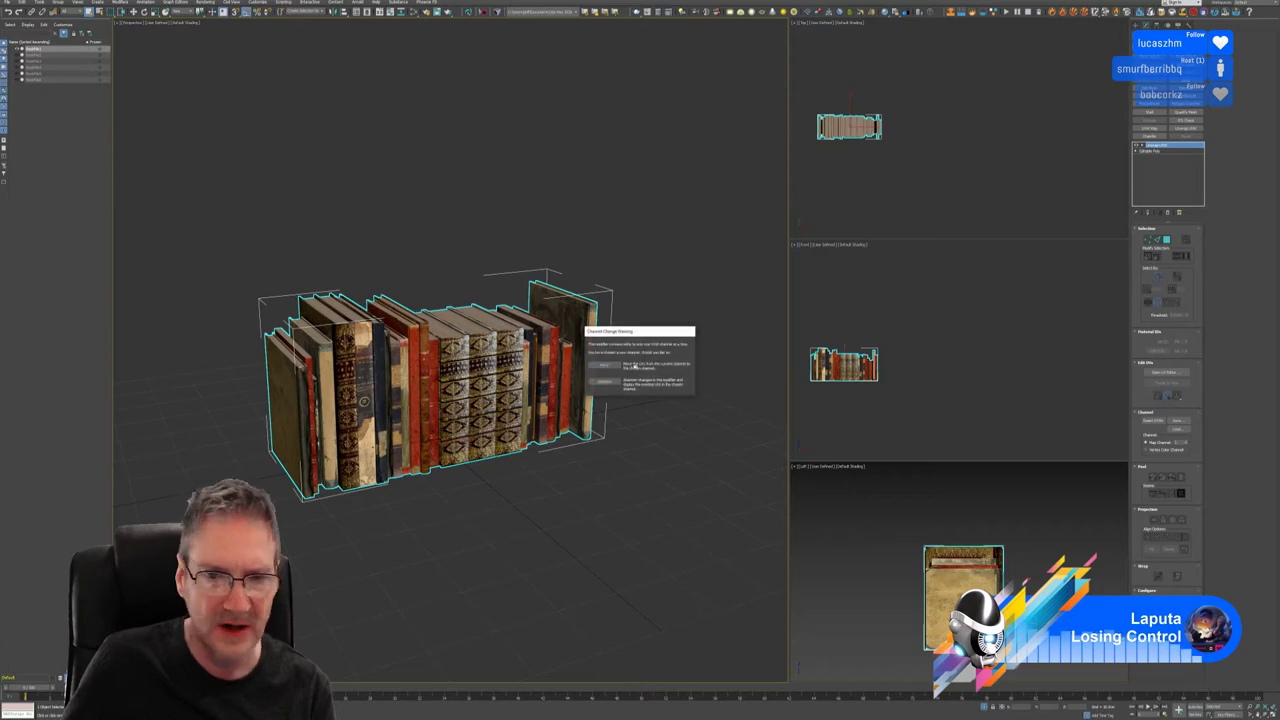
left_click(605, 365)
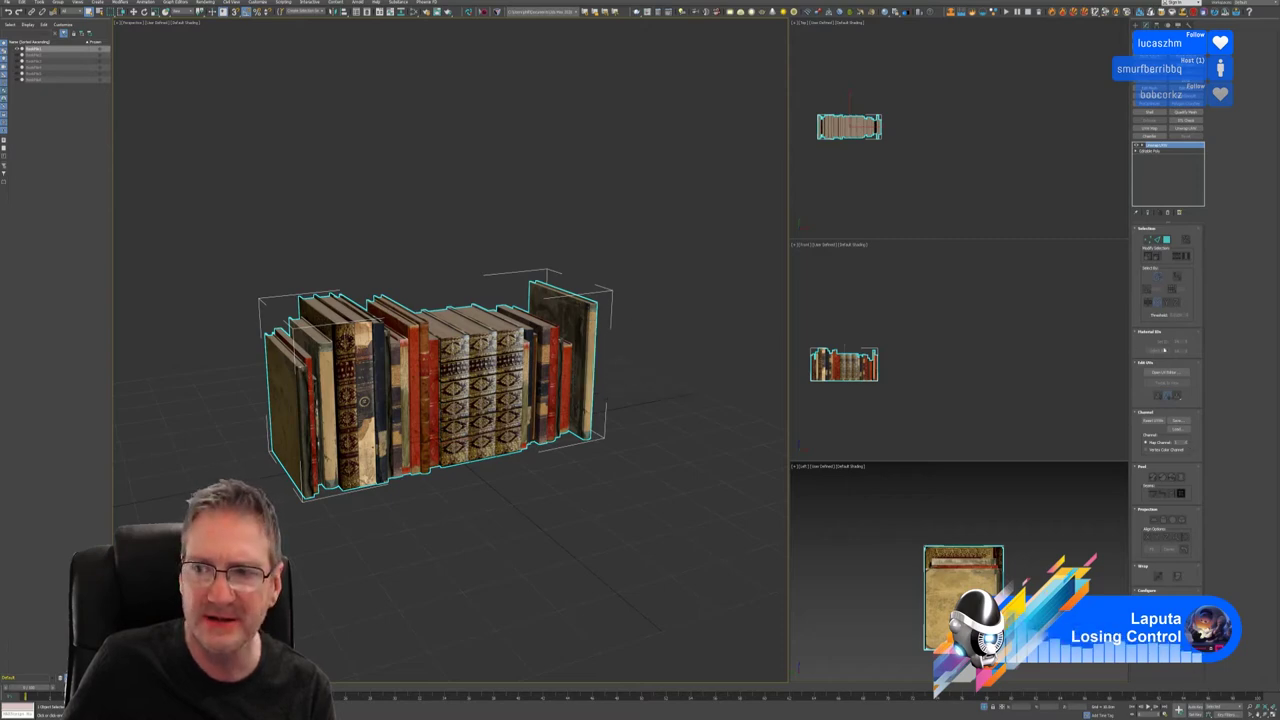
Step: Select all of the book row's UV polygons, pack them inside the UV square, and close the UV editor
left_click(1164, 372)
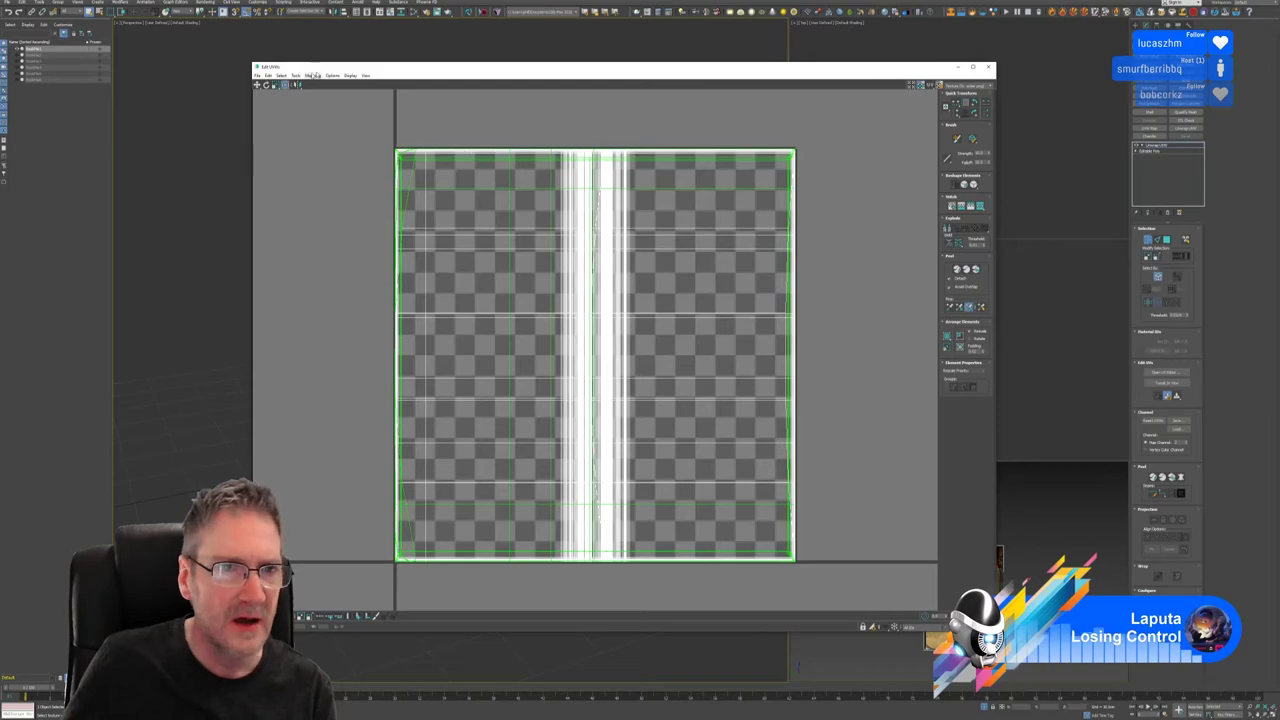
left_click_drag(347, 111, 829, 578)
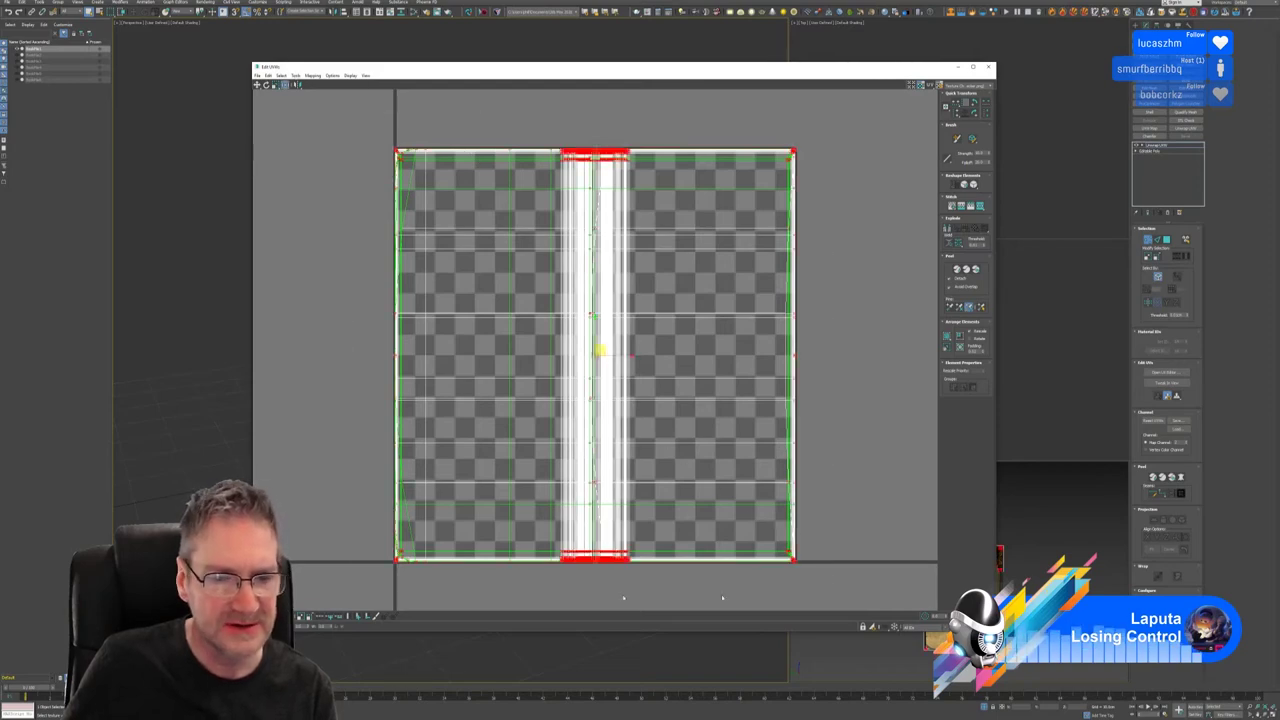
left_click(281, 616)
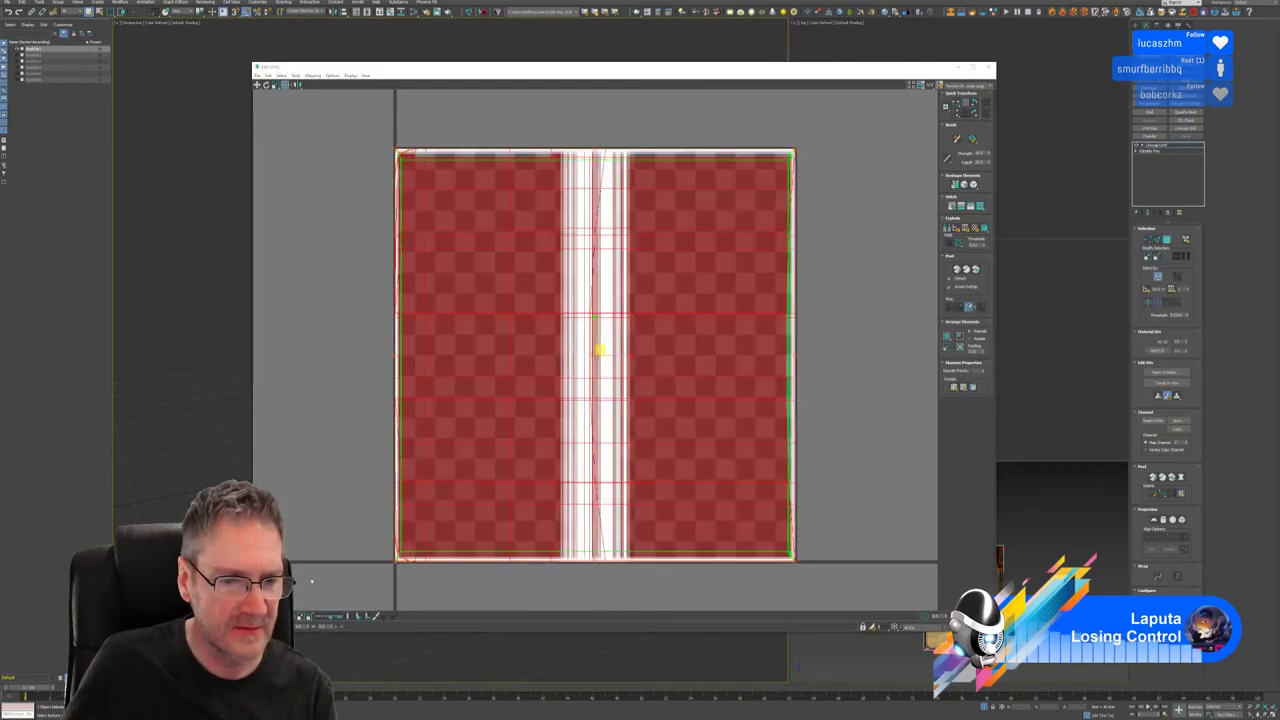
left_click_drag(356, 142, 862, 583)
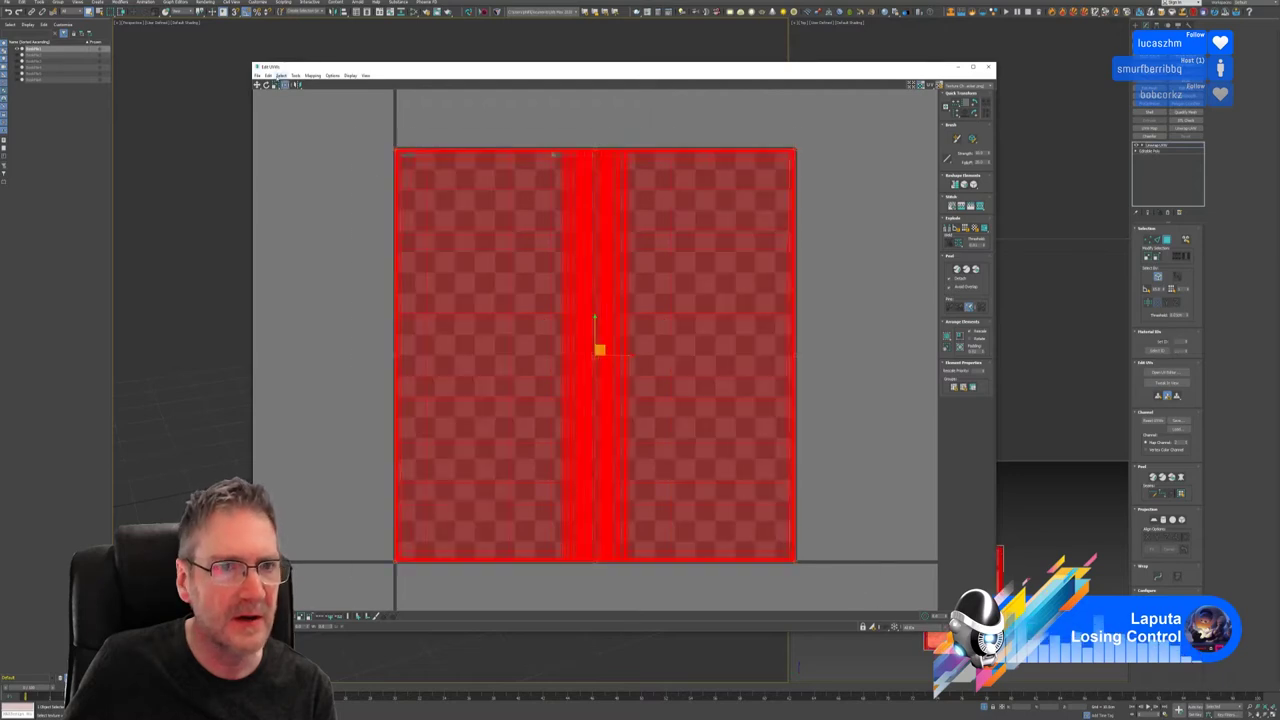
left_click(295, 76)
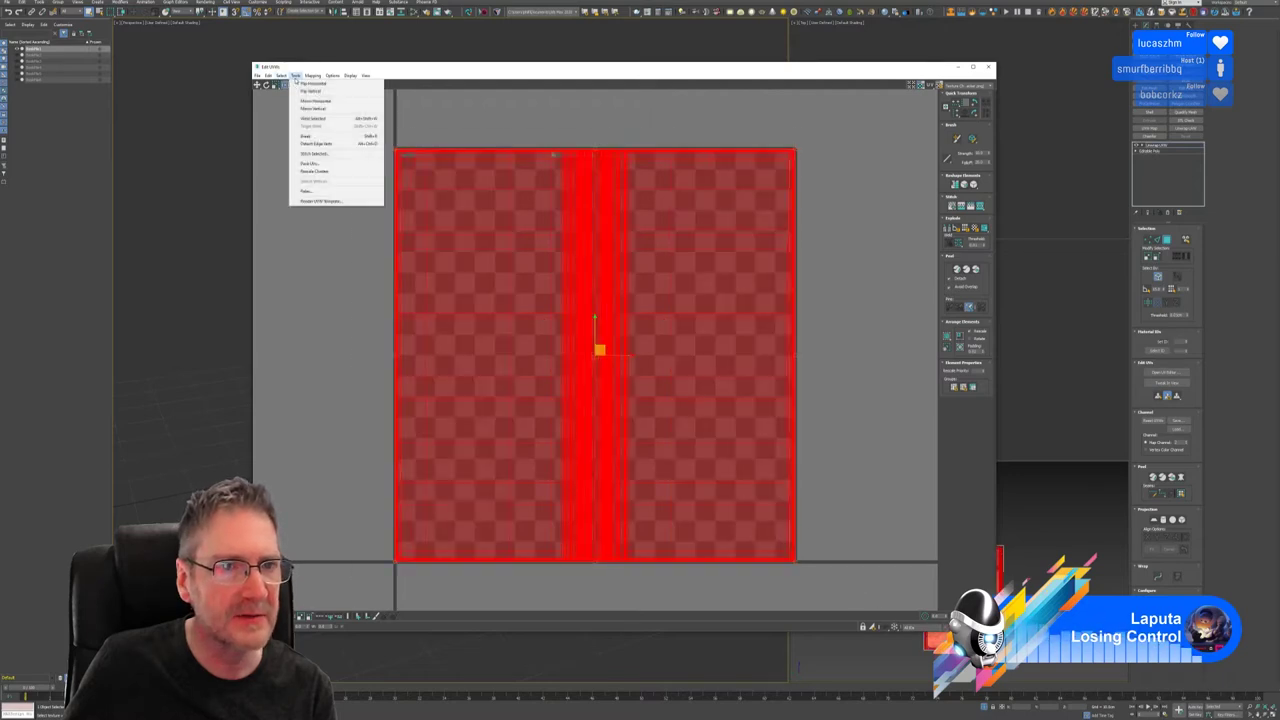
left_click(310, 164)
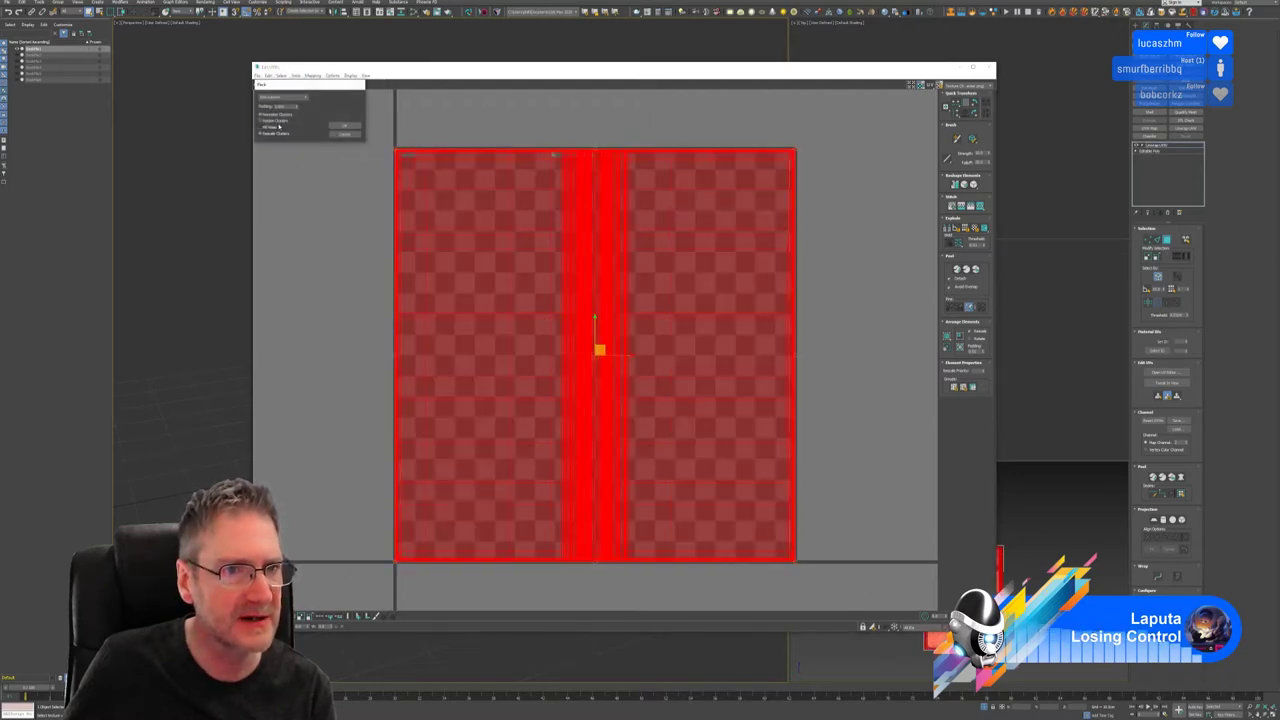
left_click(345, 126)
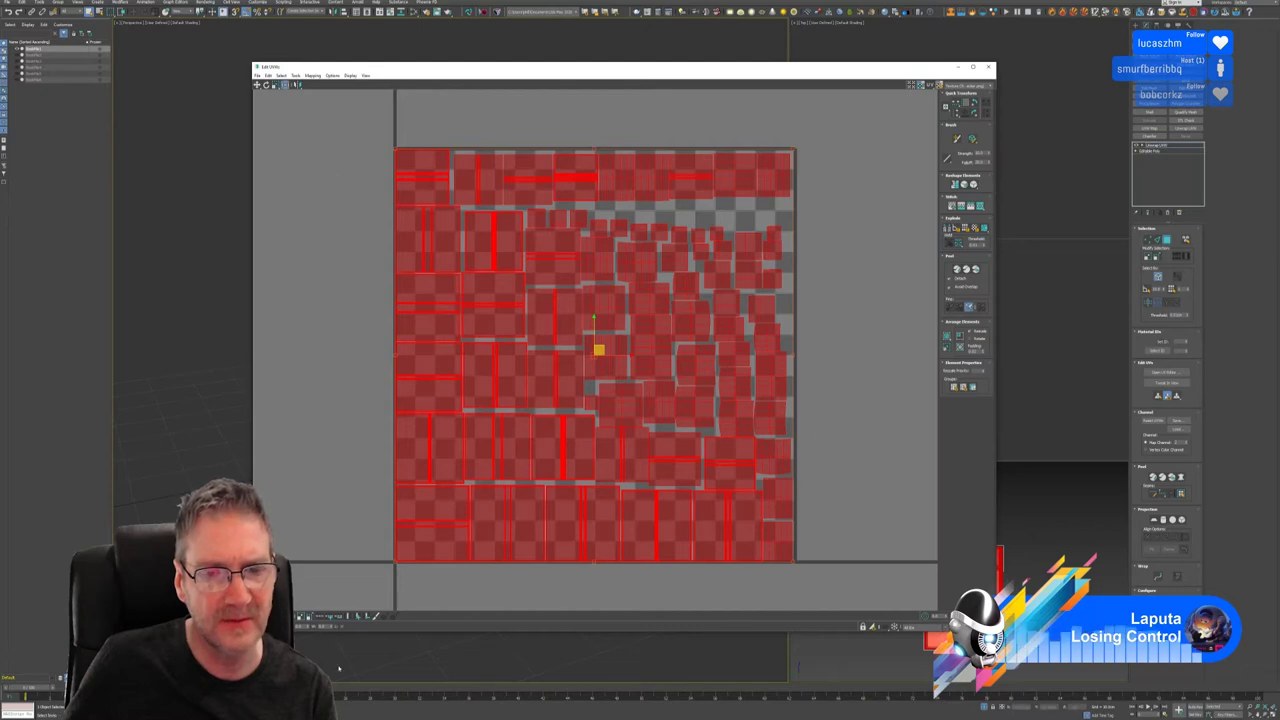
left_click(854, 271)
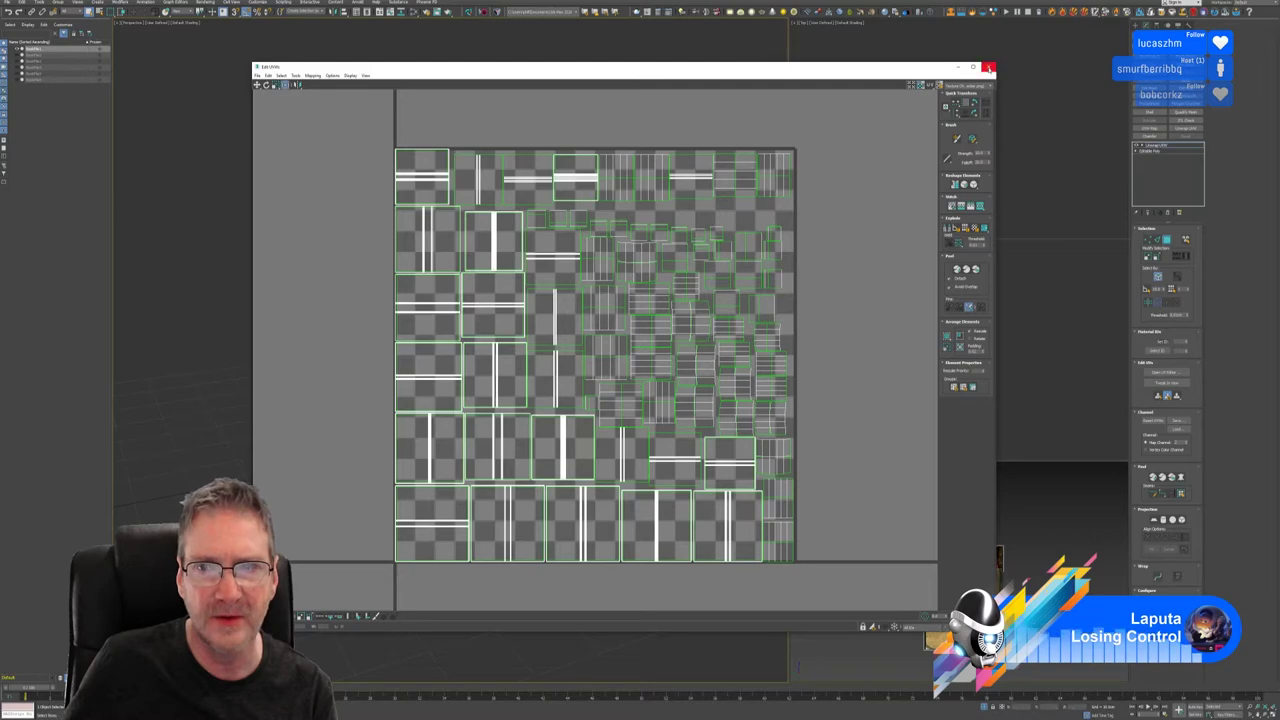
left_click(988, 67)
Step: Exit polygon sub-object mode and clone the long book row as an independent copy beside the original
middle_click_drag(404, 222, 414, 209)
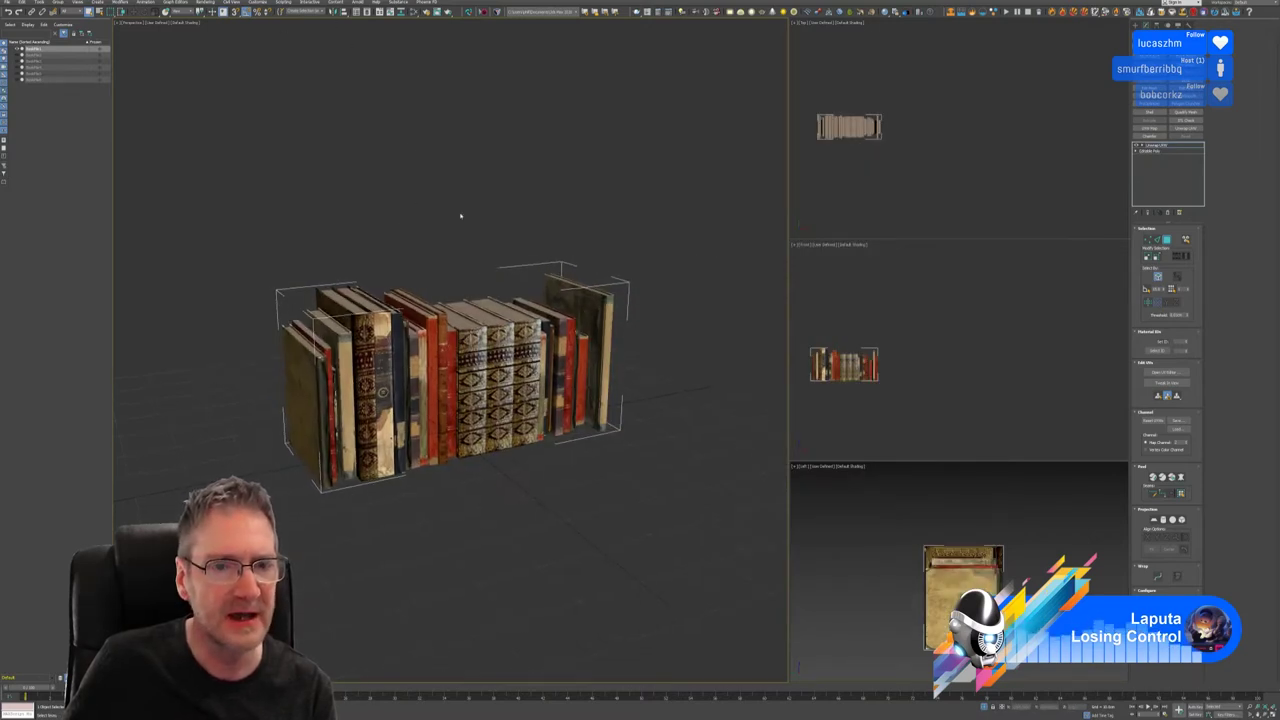
key("g")
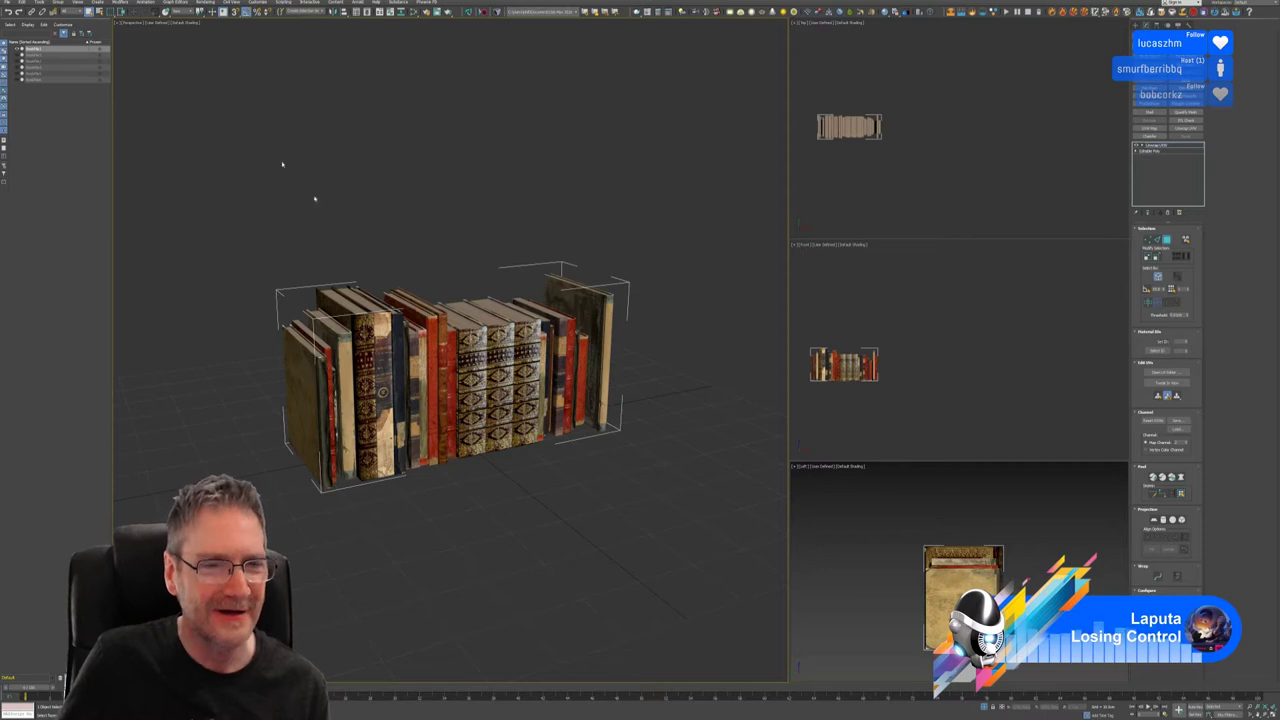
left_click(1169, 242)
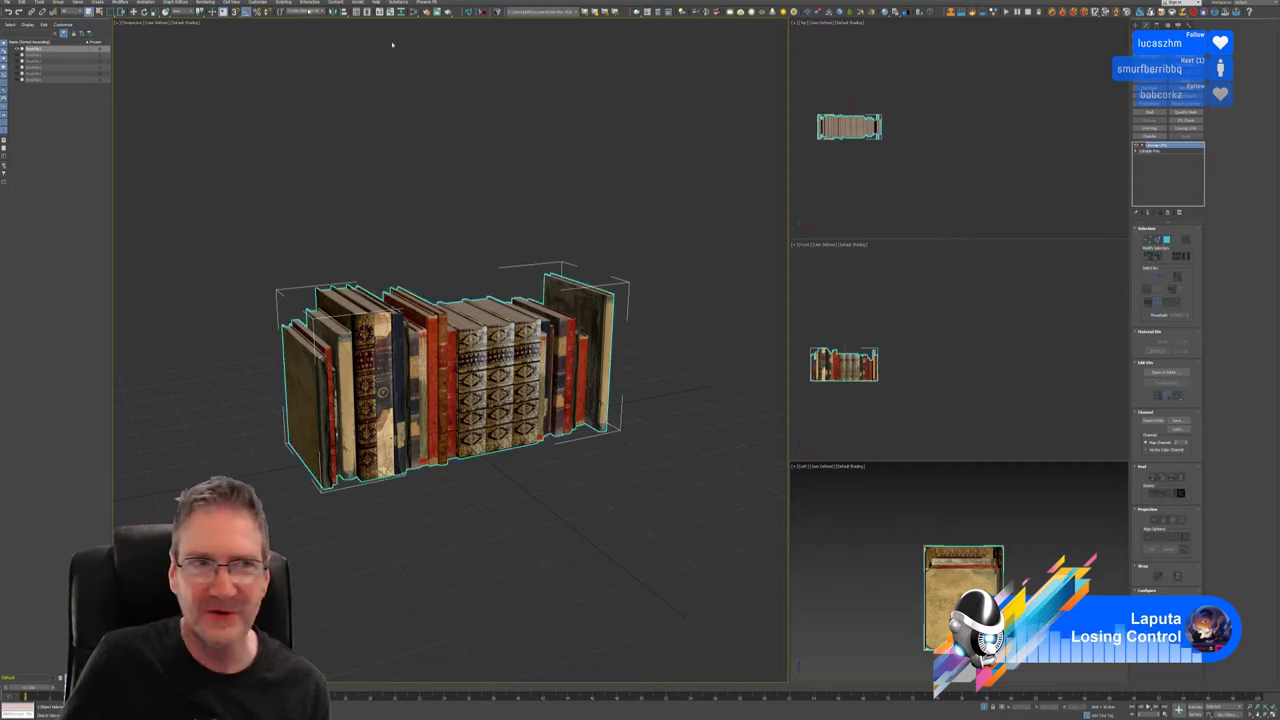
key("w")
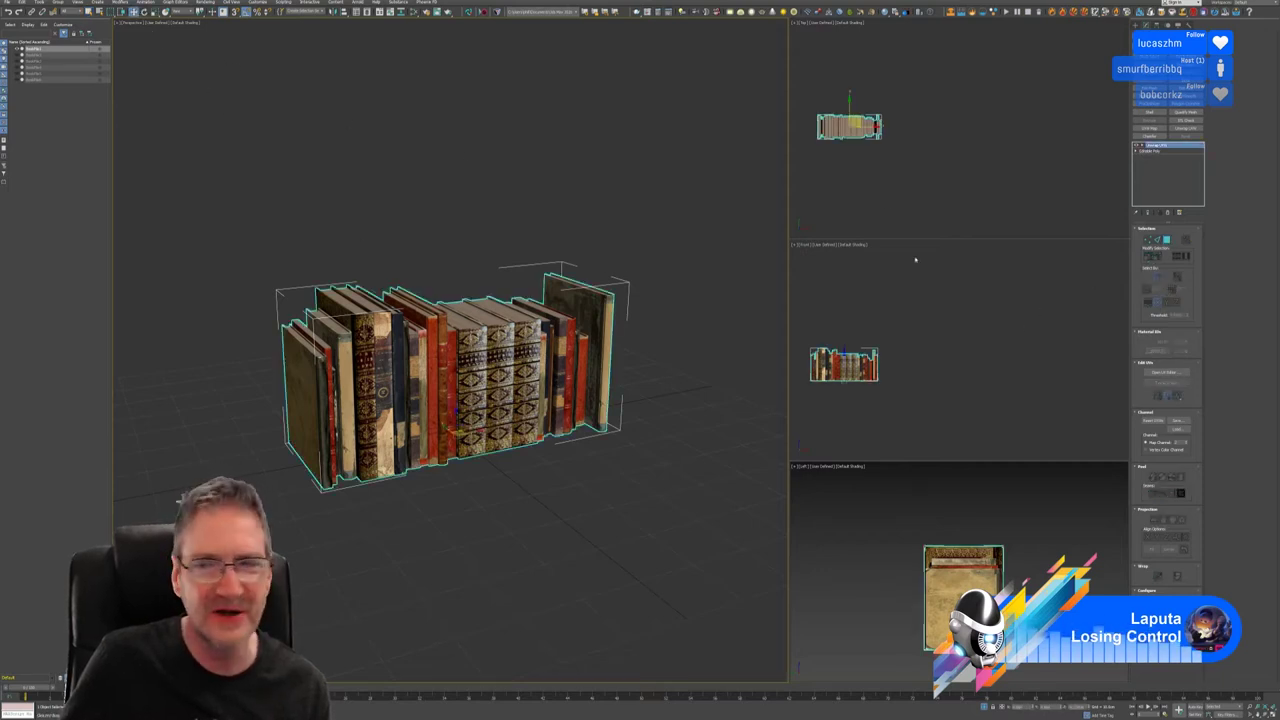
middle_click_drag(426, 574, 400, 579)
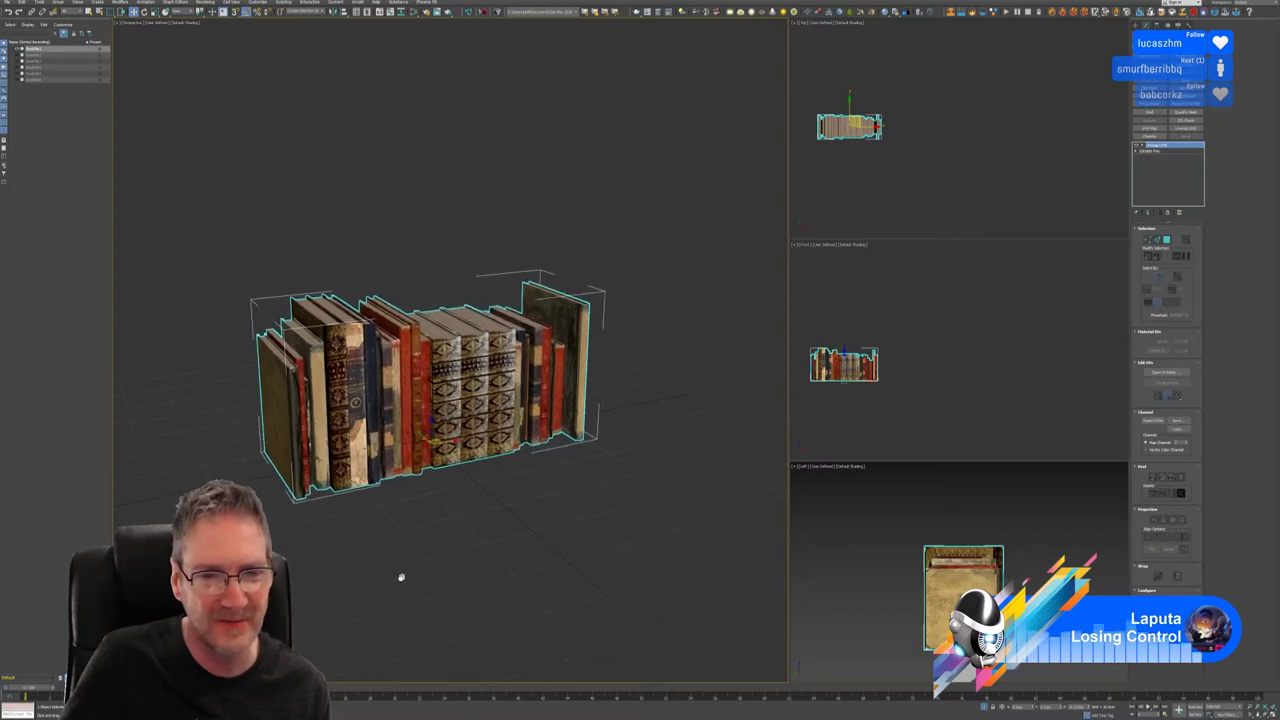
scroll(490, 487, "down", 3)
middle_click_drag(500, 503, 460, 494)
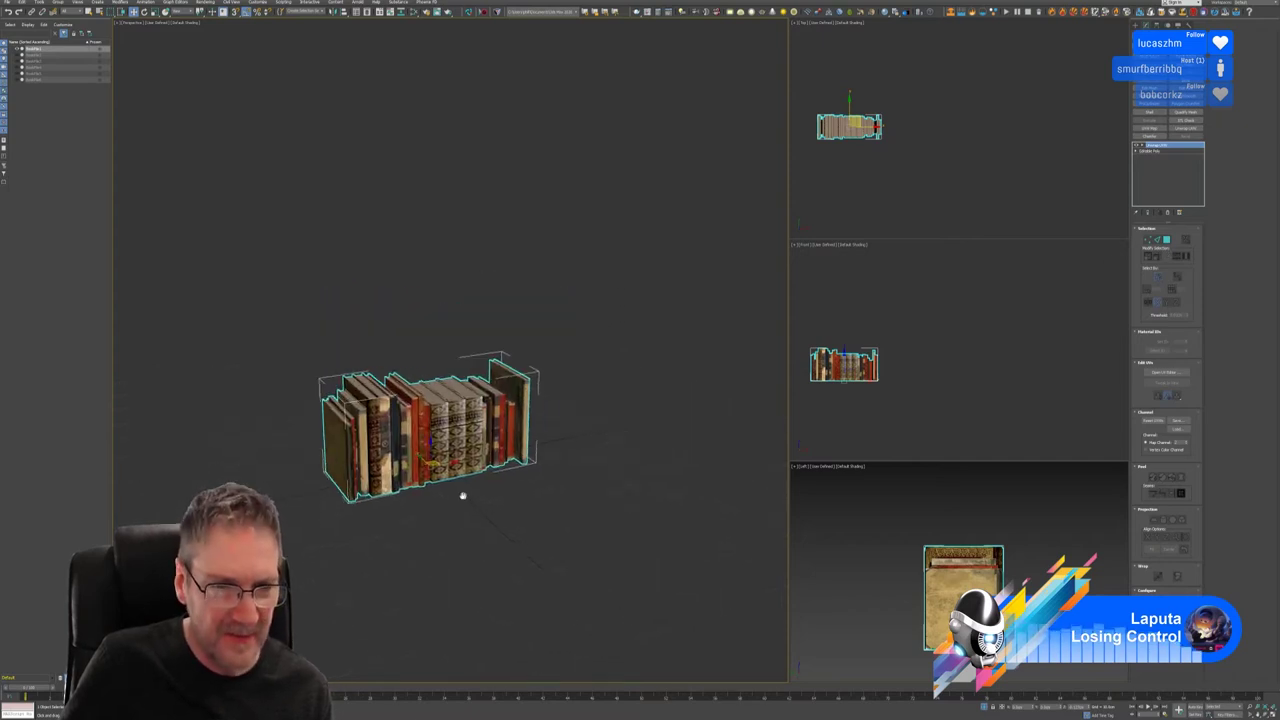
left_click_drag(455, 460, 644, 421, "shift")
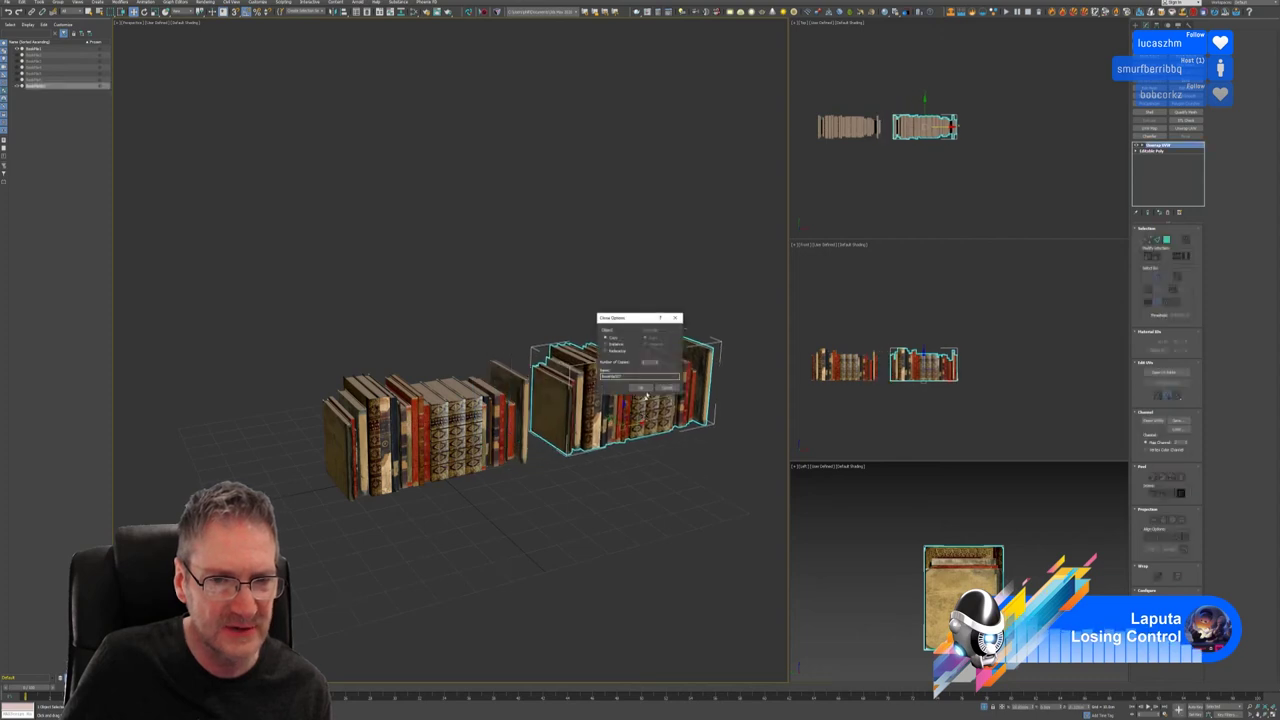
left_click(644, 392)
Step: Set up Render To Texture for the cloned book row with a DiffuseMap output element at 2048x2048
middle_click_drag(526, 449, 506, 425)
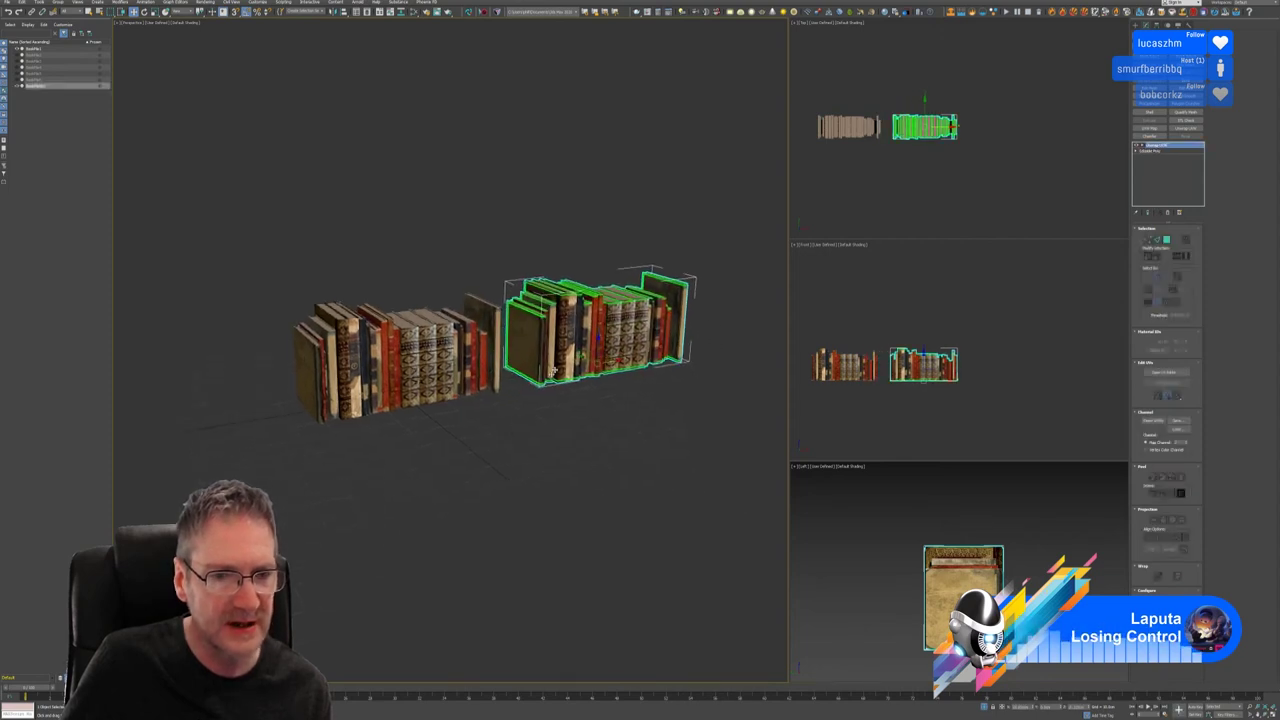
scroll(557, 378, "up", 4)
middle_click_drag(558, 388, 486, 420)
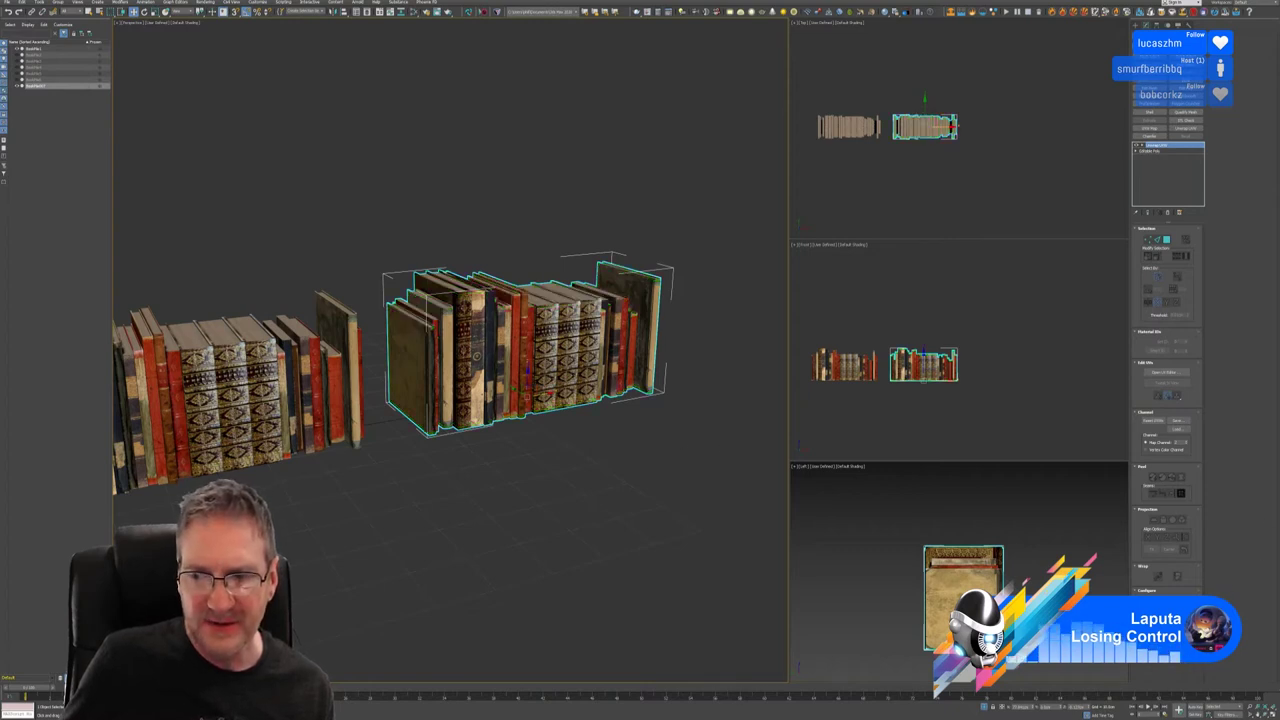
middle_click_drag(642, 521, 396, 501)
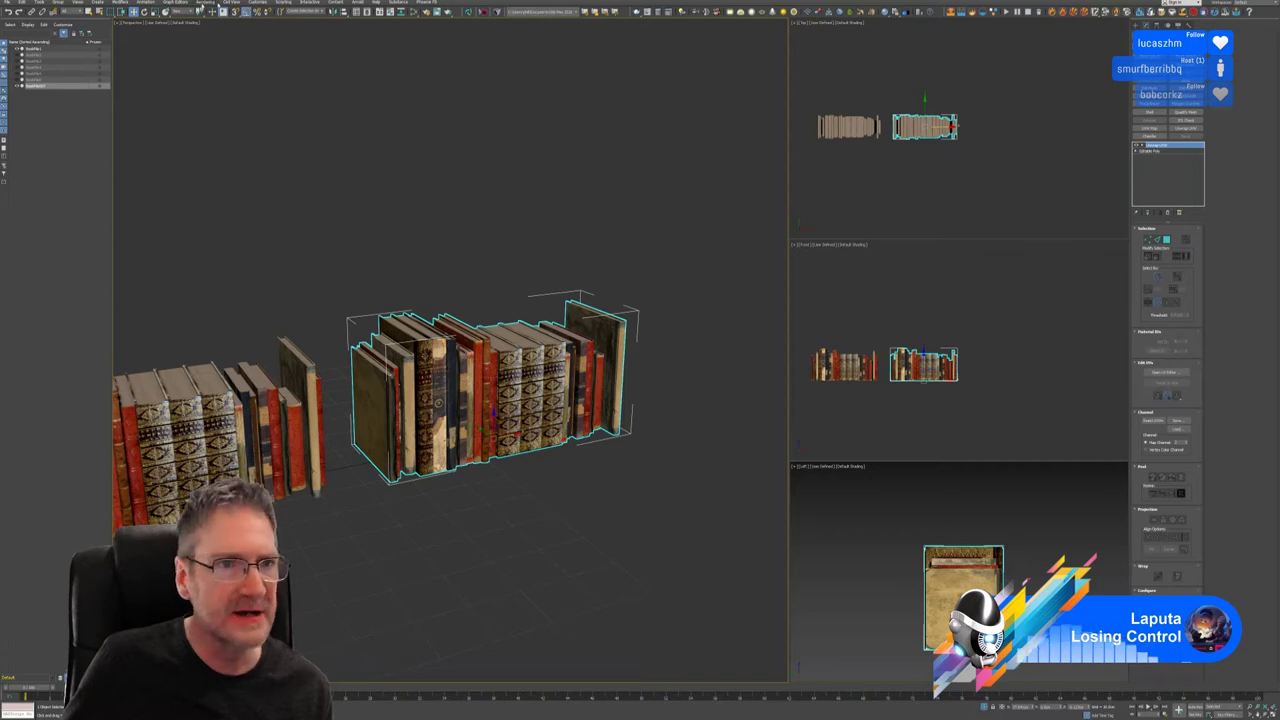
left_click(205, 2)
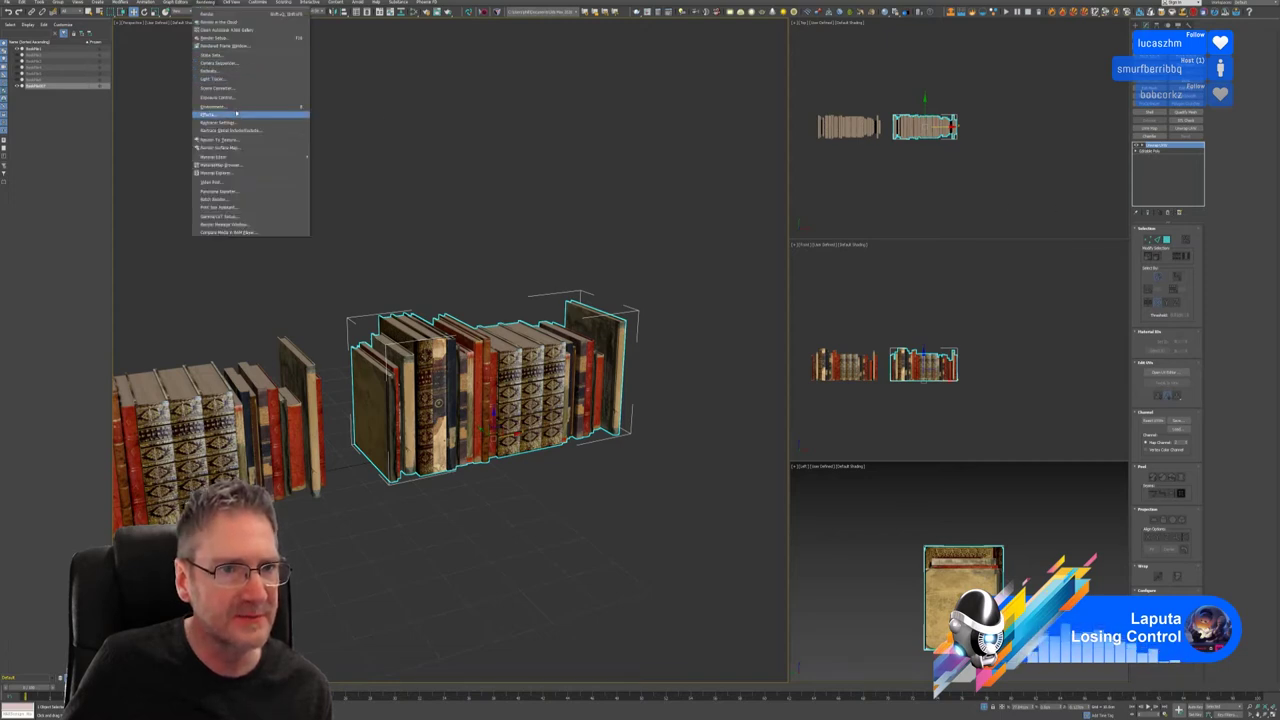
left_click(233, 140)
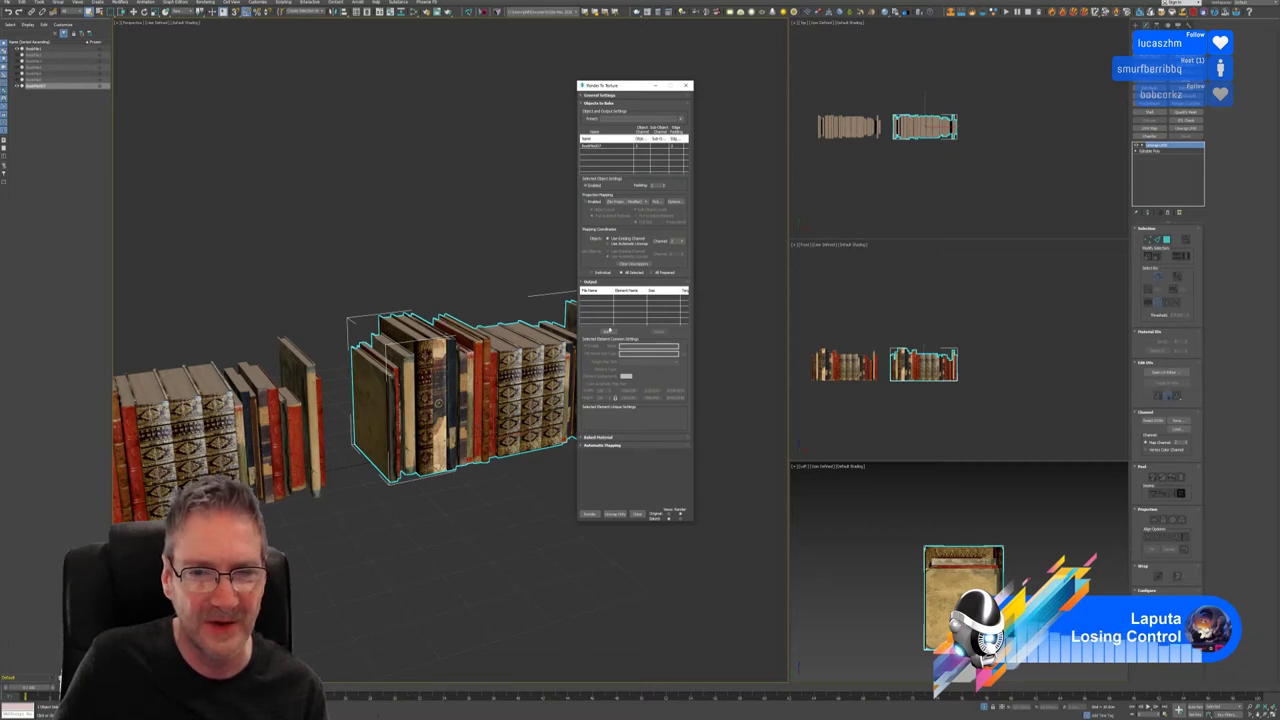
left_click(607, 331)
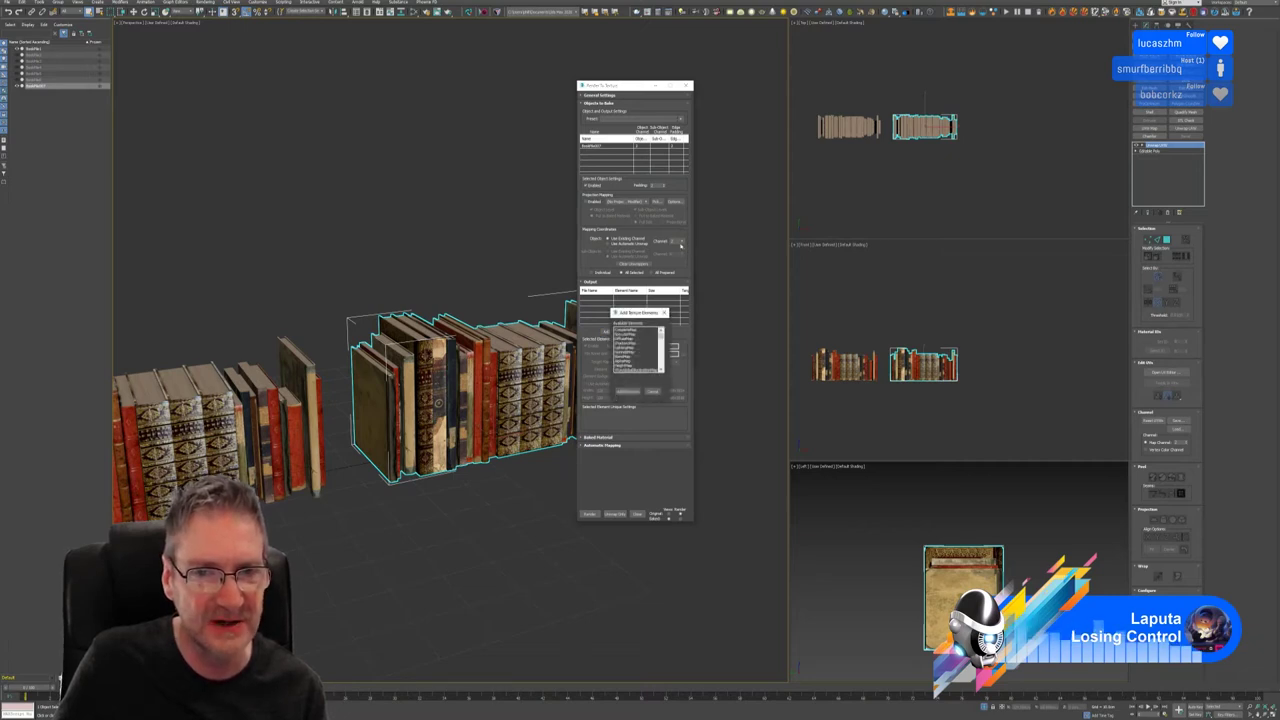
left_click(626, 339)
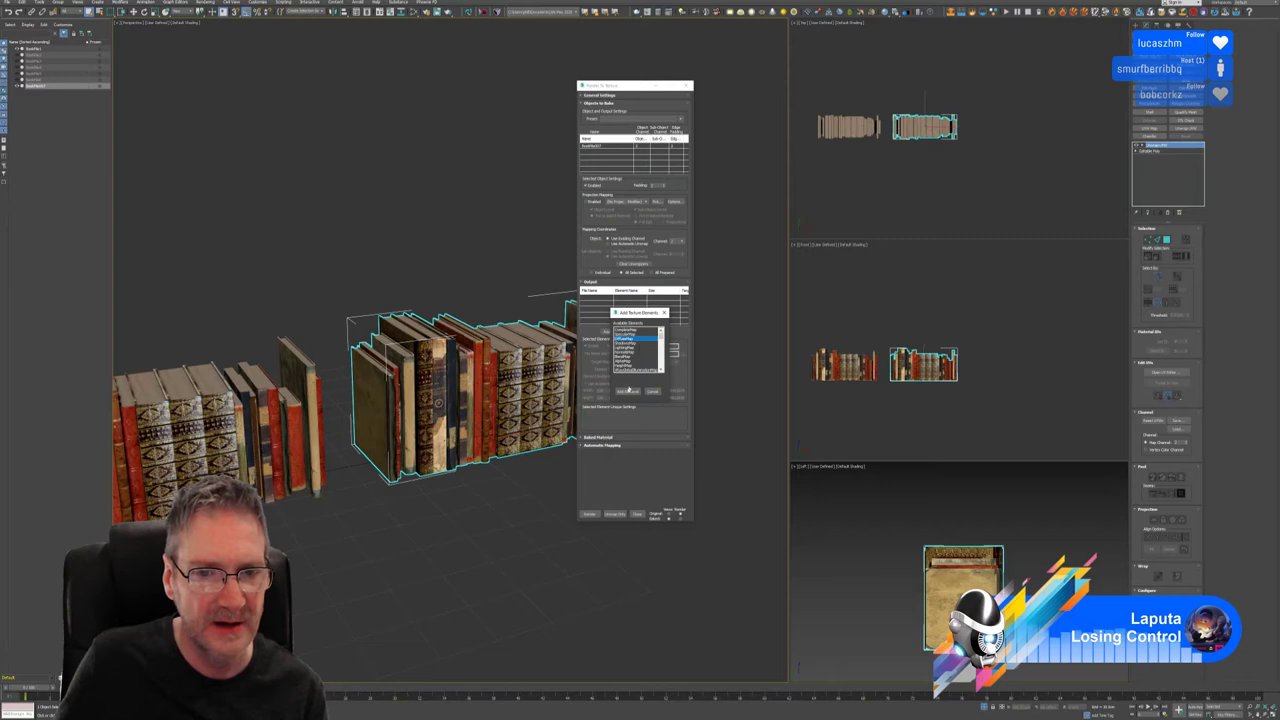
left_click(628, 390)
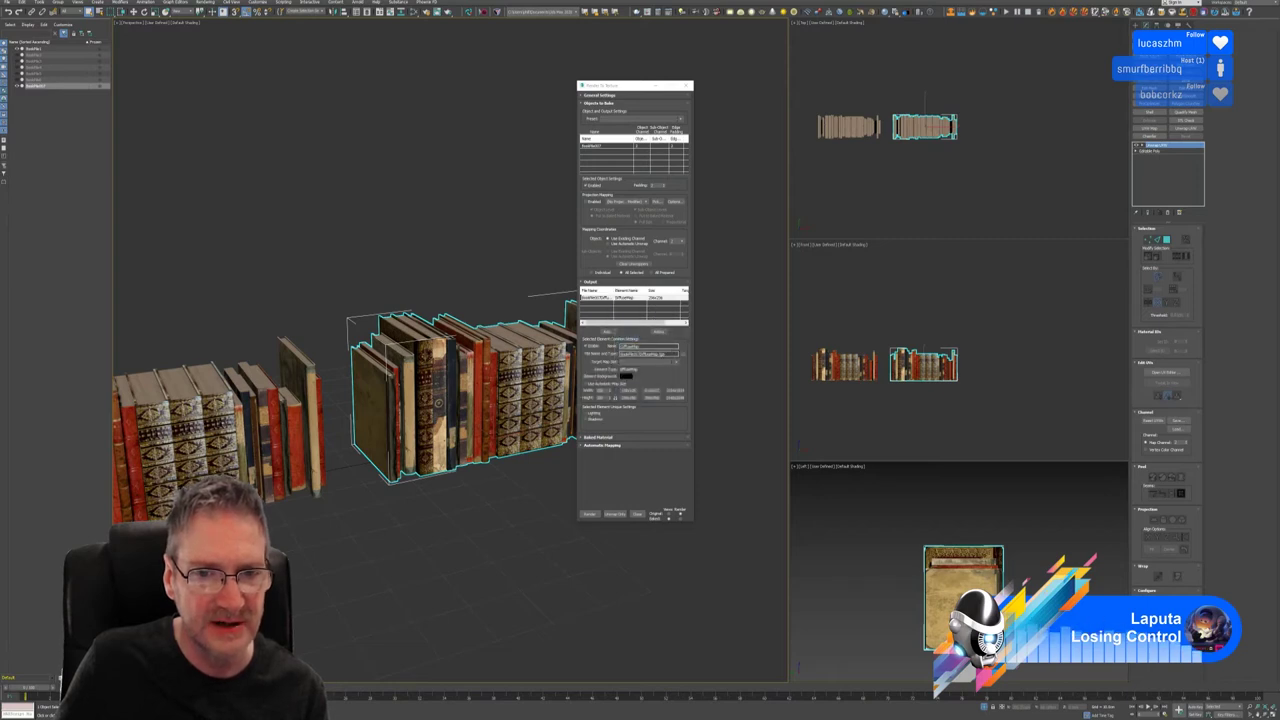
left_click(676, 398)
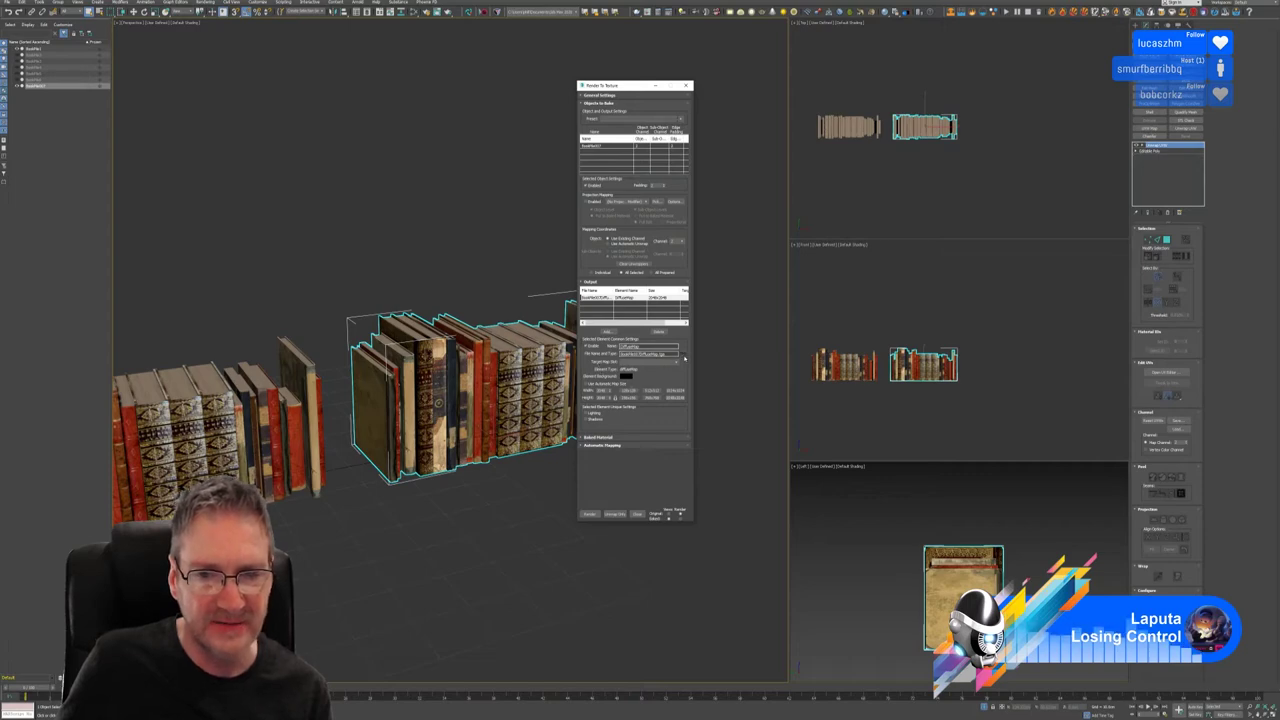
Step: Browse for the DiffuseMap's output file location and go to the recently used Antique Books folder
left_click(684, 357)
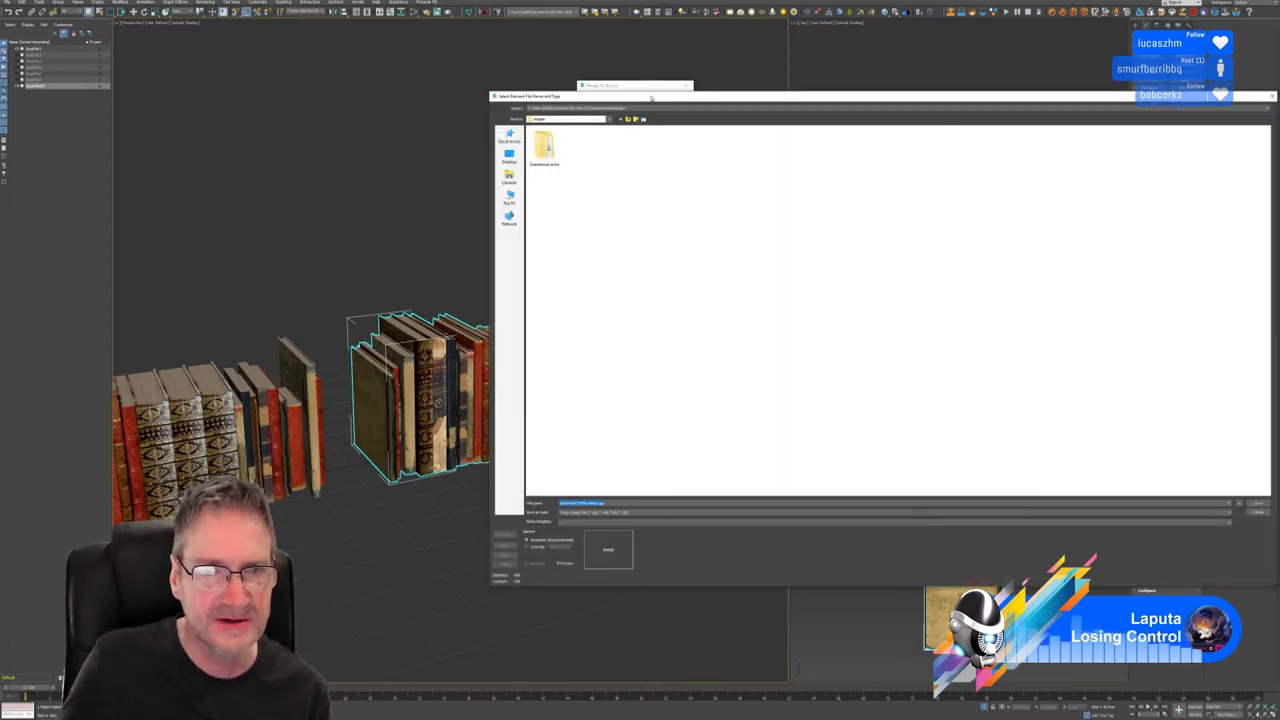
left_click_drag(645, 88, 403, 86)
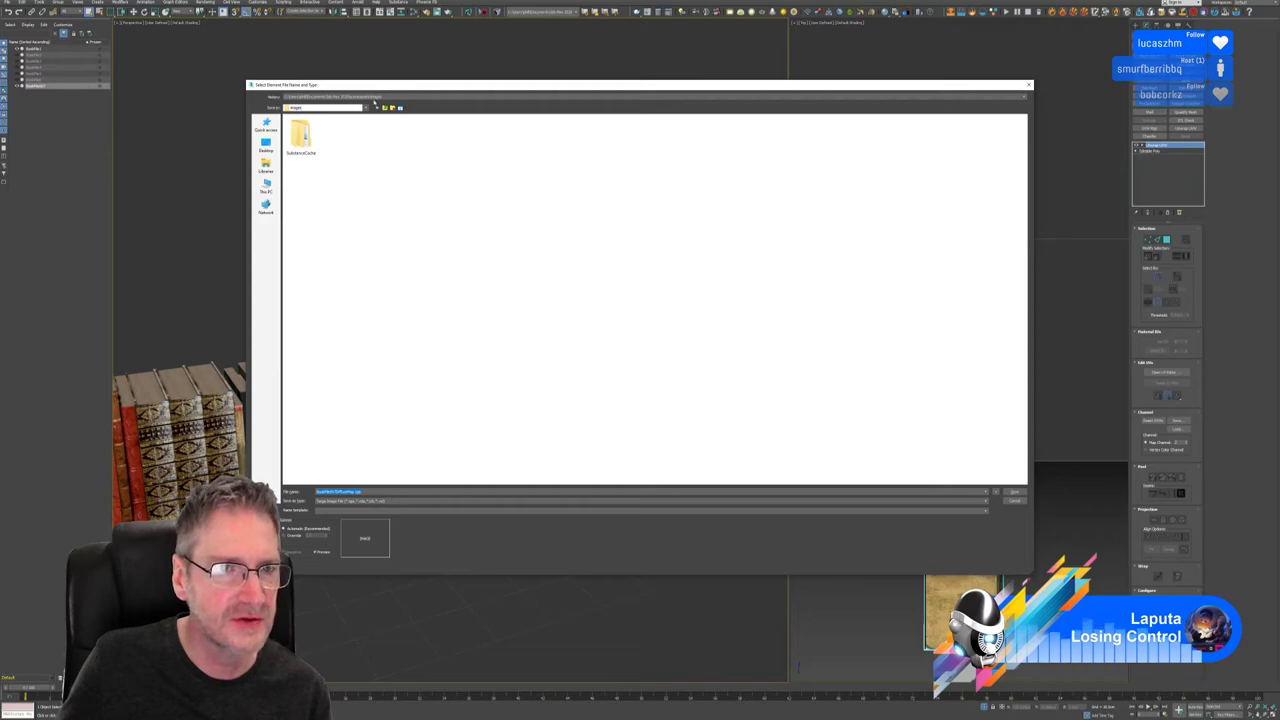
left_click(371, 99)
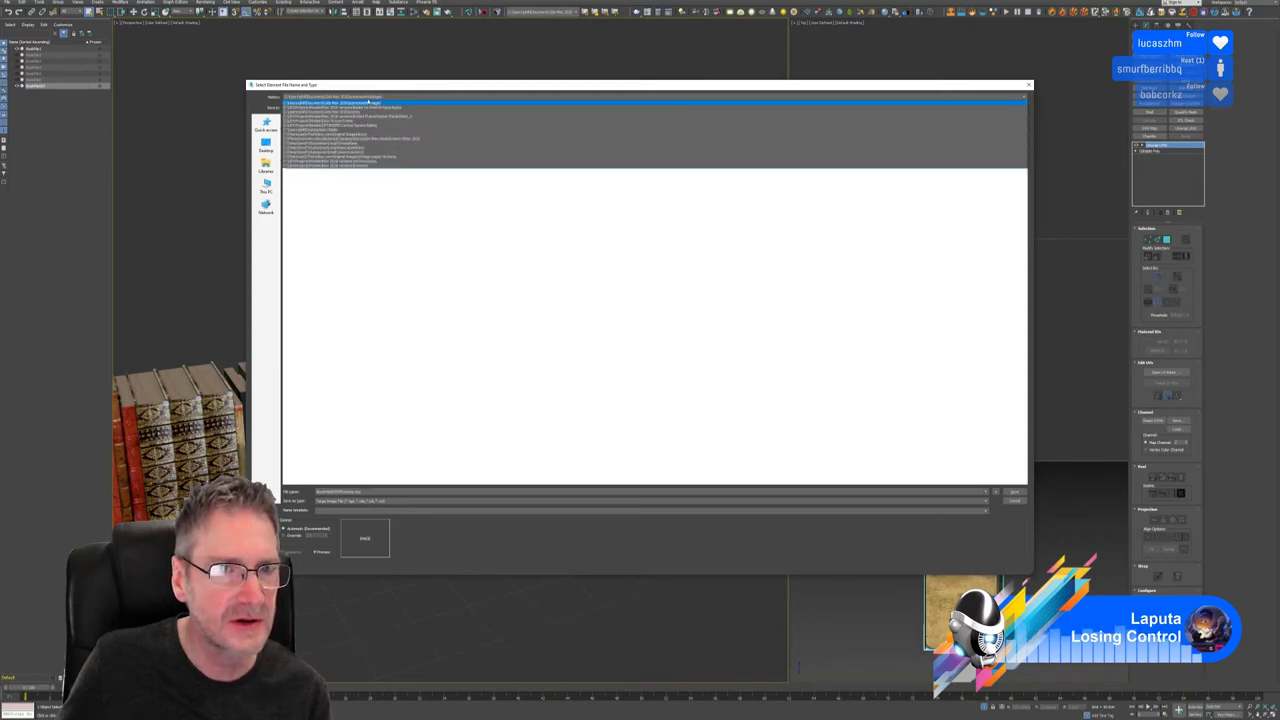
left_click(389, 108)
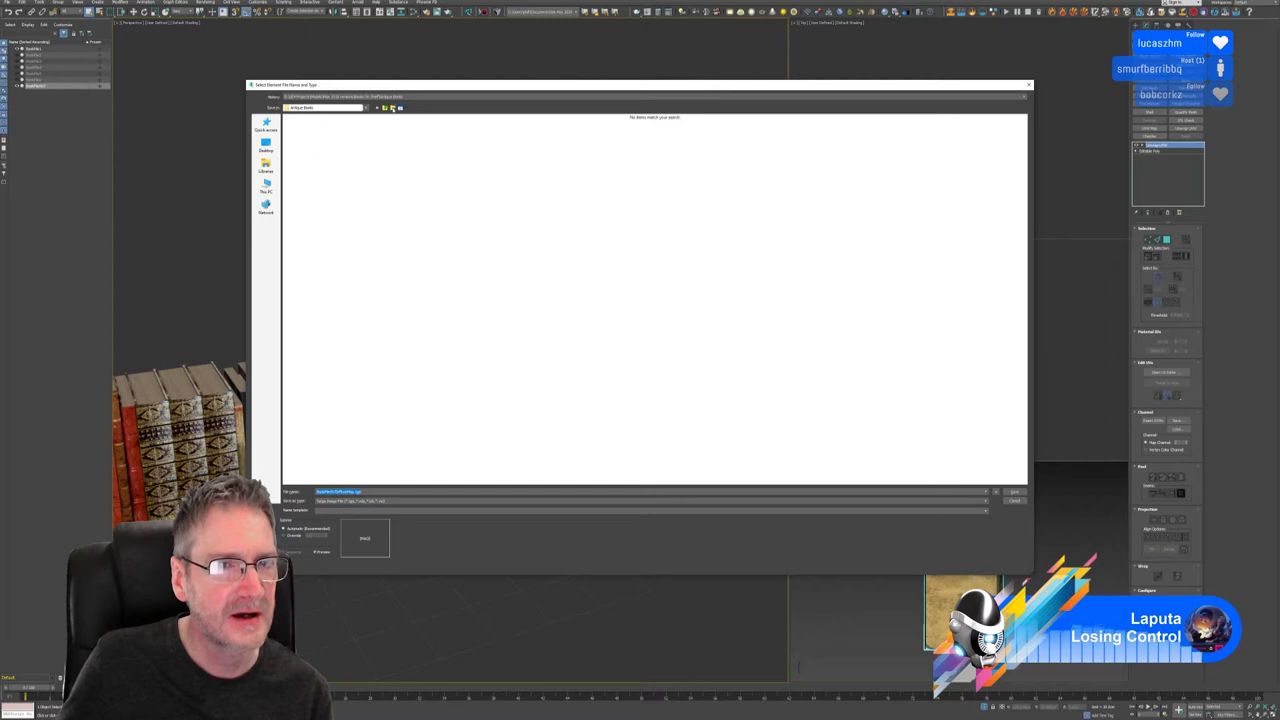
Step: Create a new folder named OPT inside the Antique Books folder
left_click(392, 108)
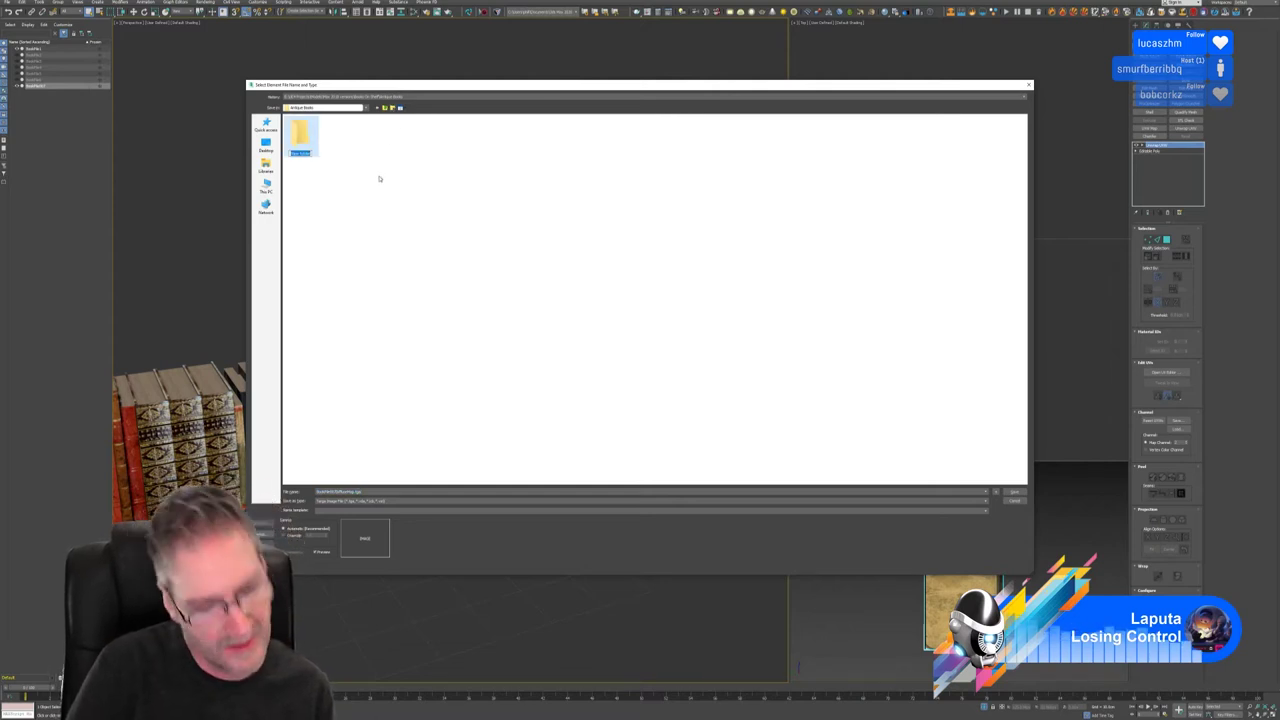
type("Matimised")
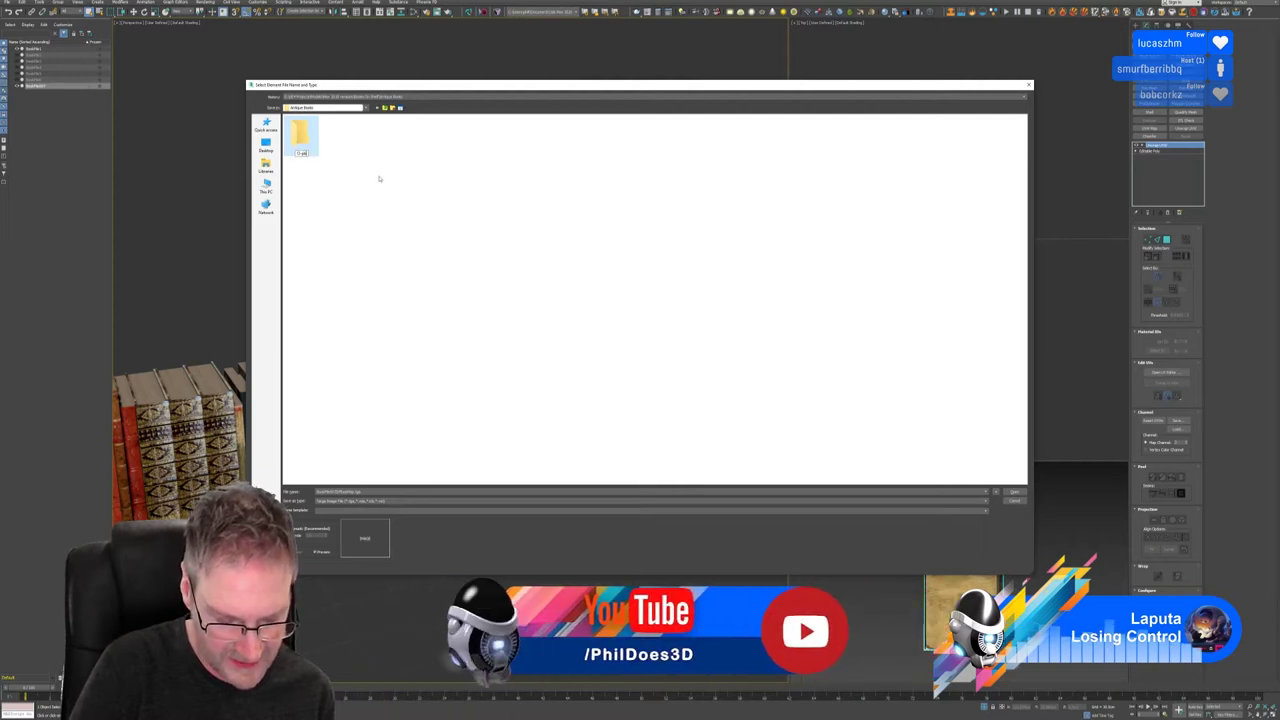
key("Return")
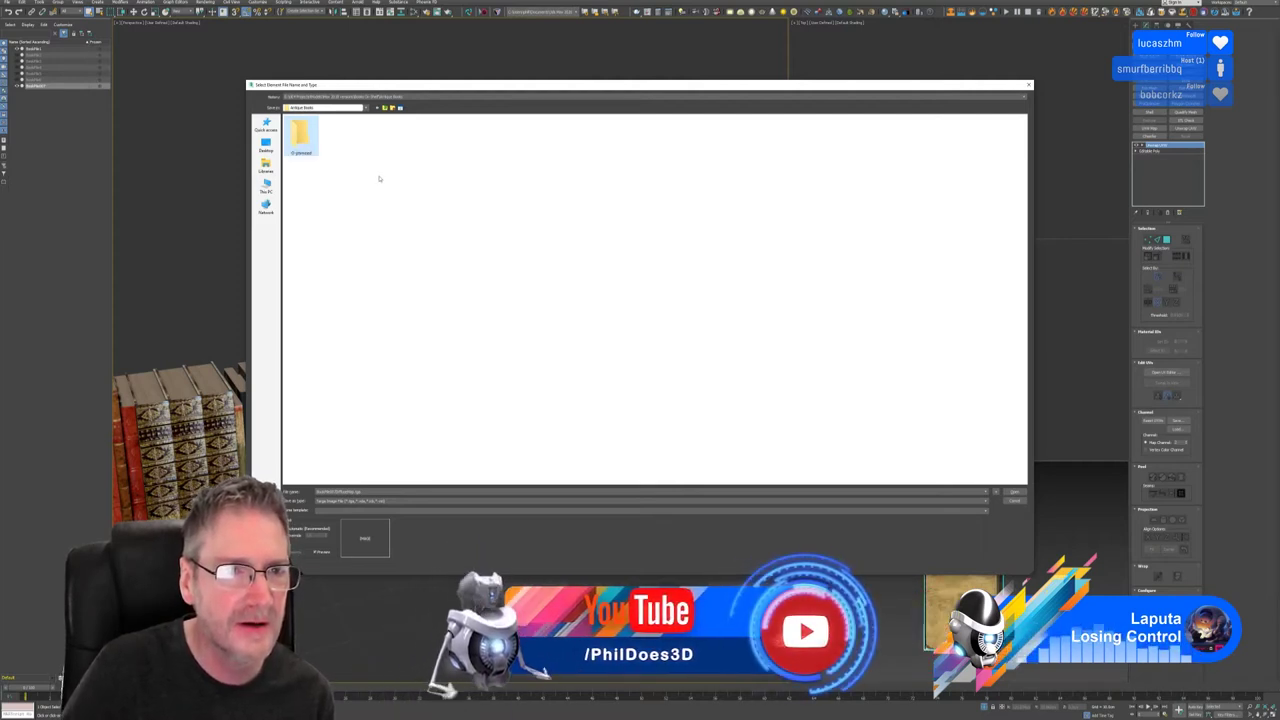
right_click(299, 148)
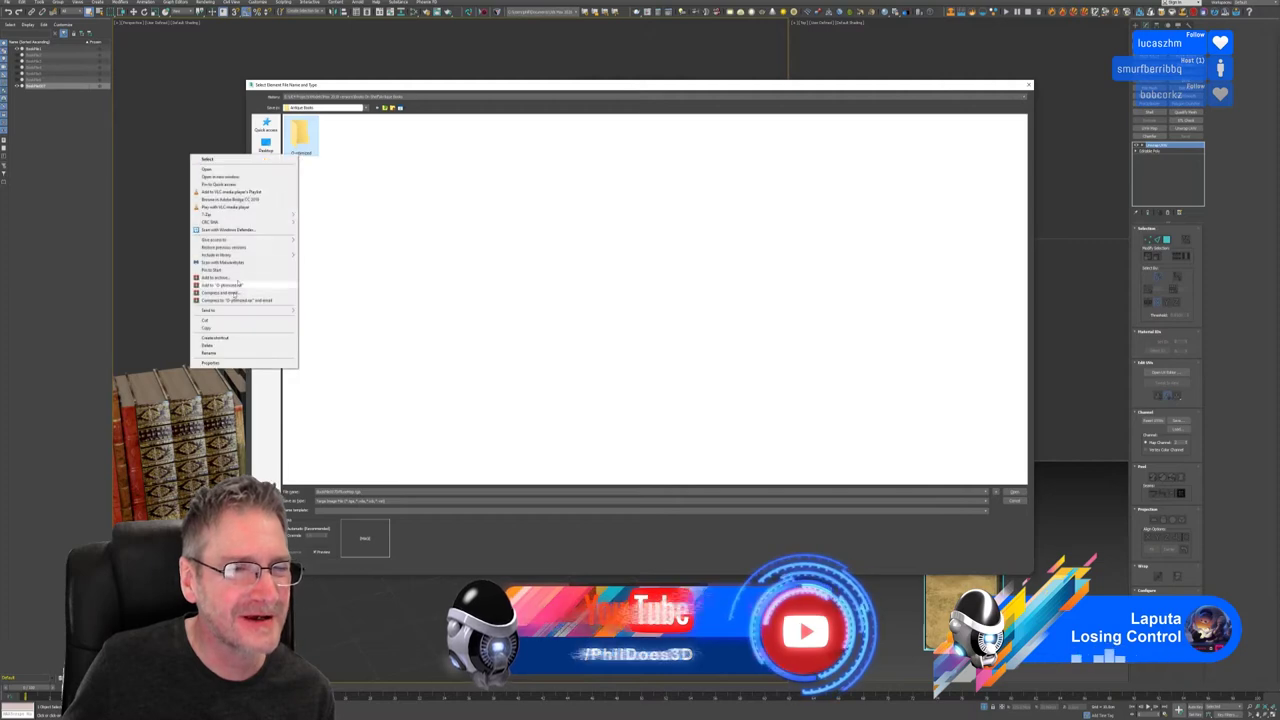
left_click(212, 352)
type("OPT")
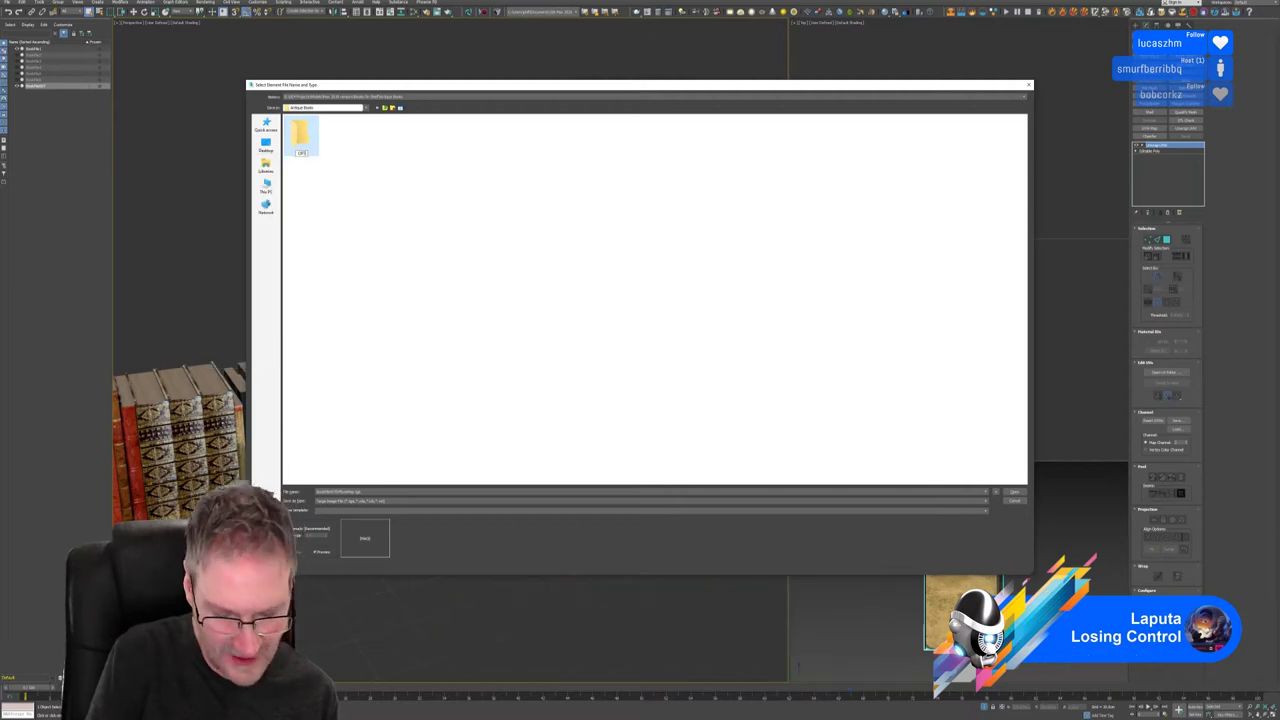
key("Return")
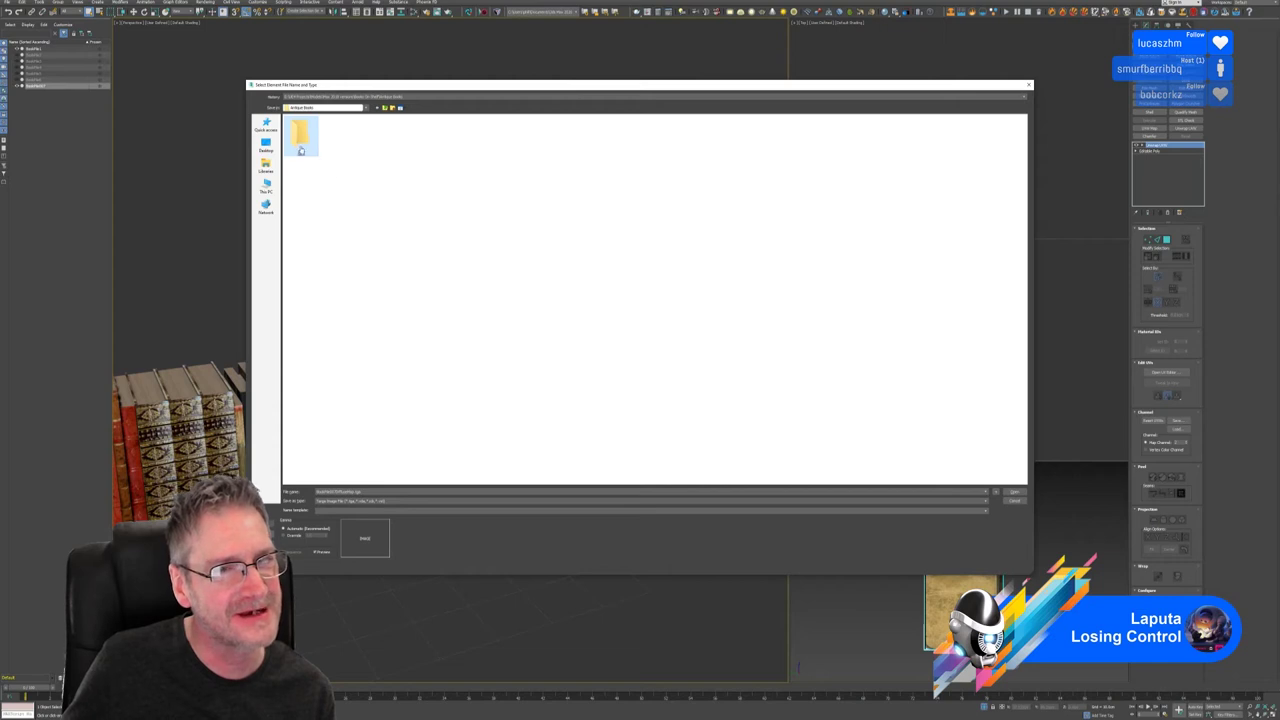
Step: Save the DiffuseMap output path in the OPT folder as a Targa image, shortening its file name to the book pile's name
key("Return")
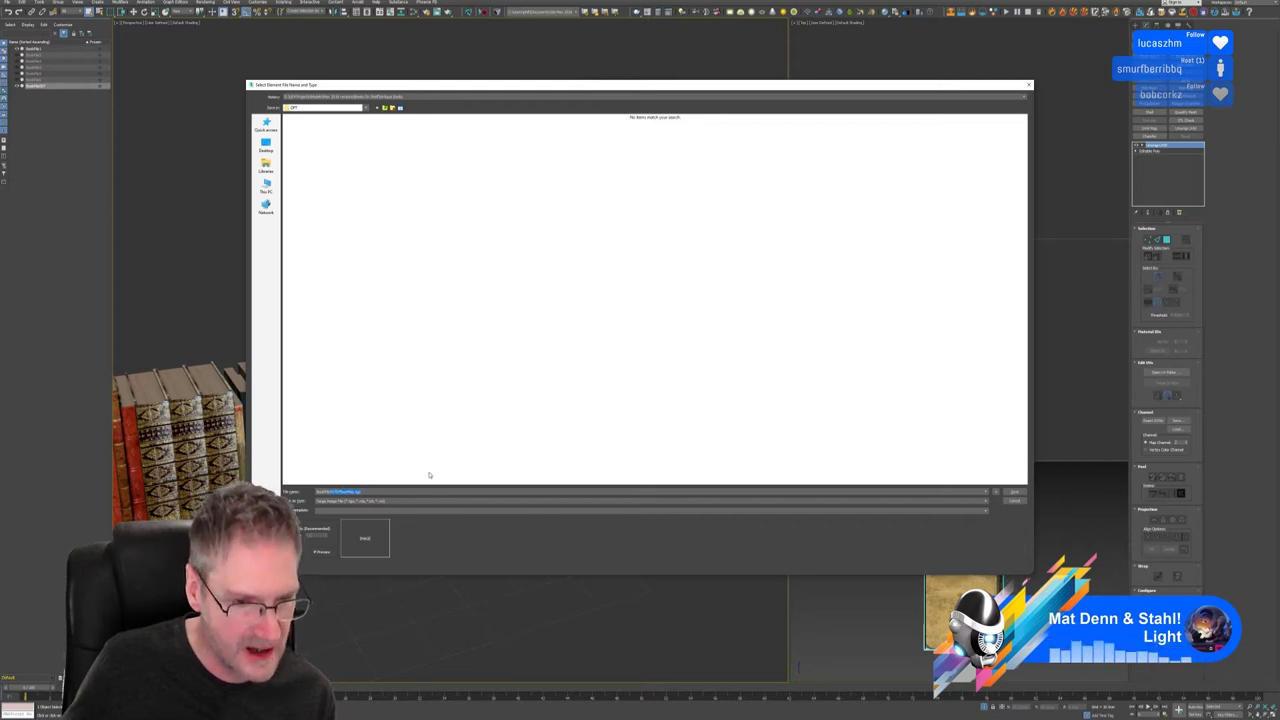
key("Delete")
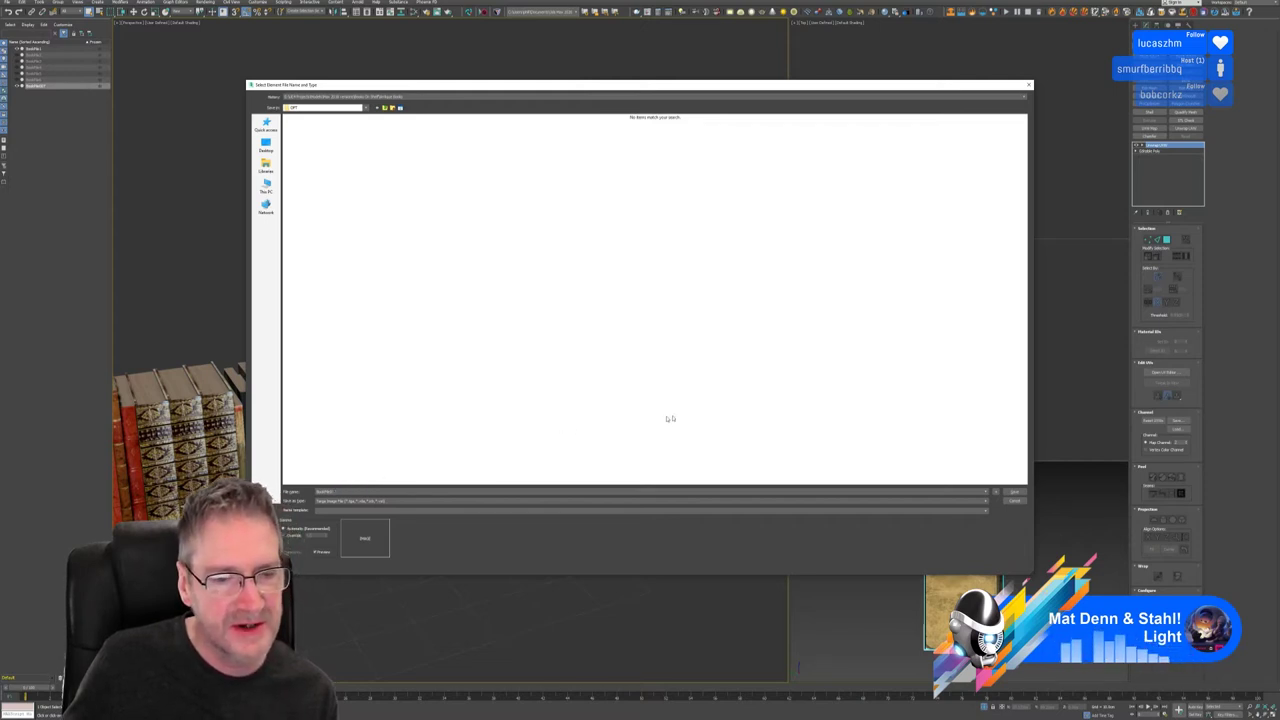
left_click(1014, 492)
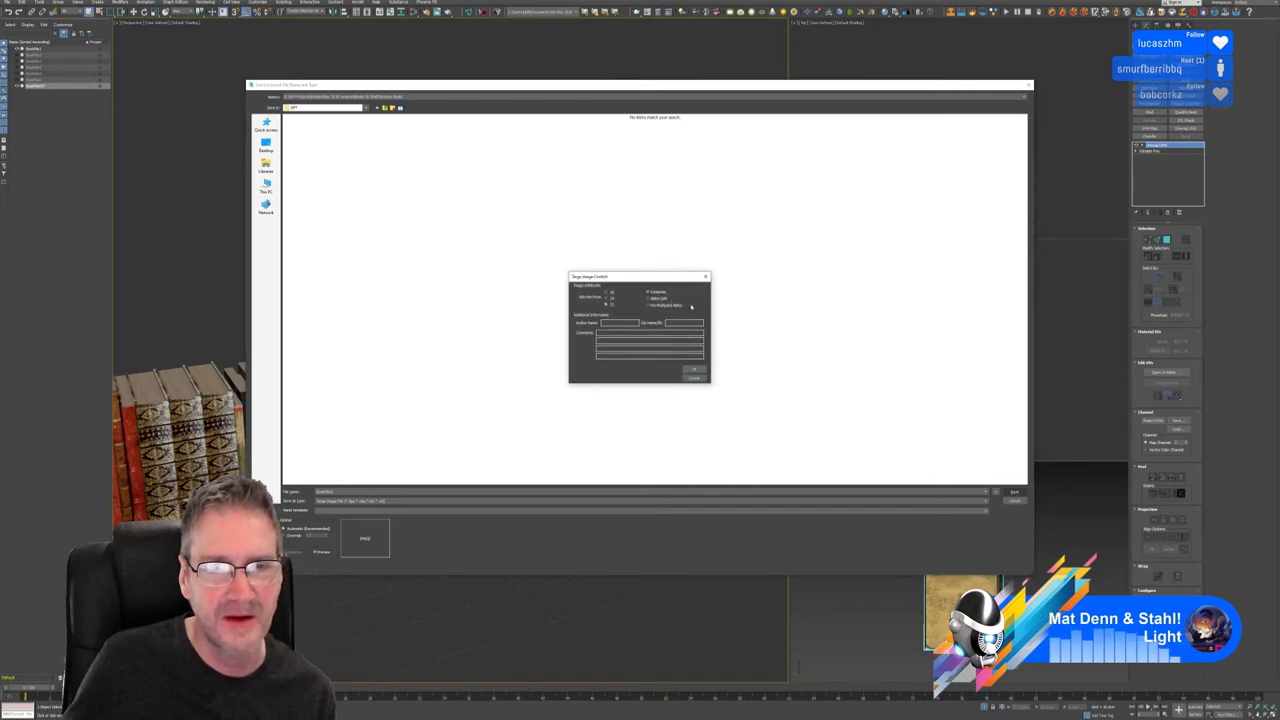
left_click(694, 369)
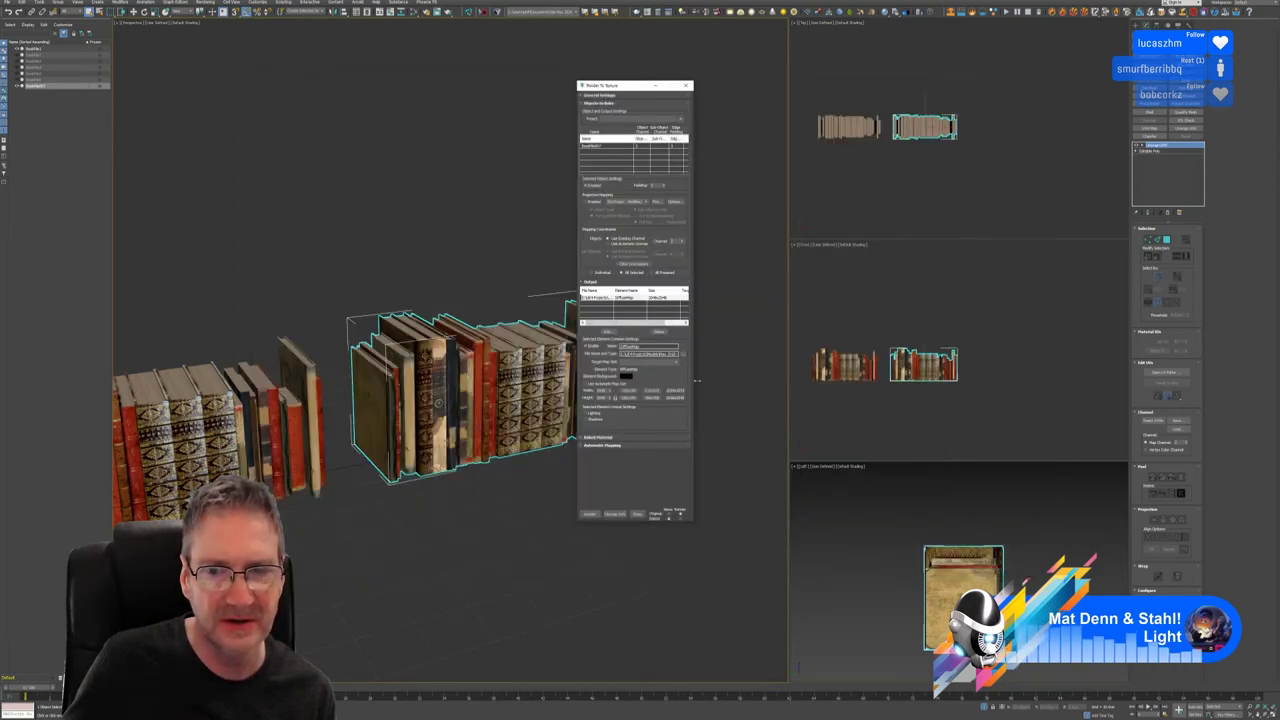
Step: Bake the selected book pile's DiffuseMap with Render To Texture, continuing without a target map slot, and close the render windows
left_click(591, 515)
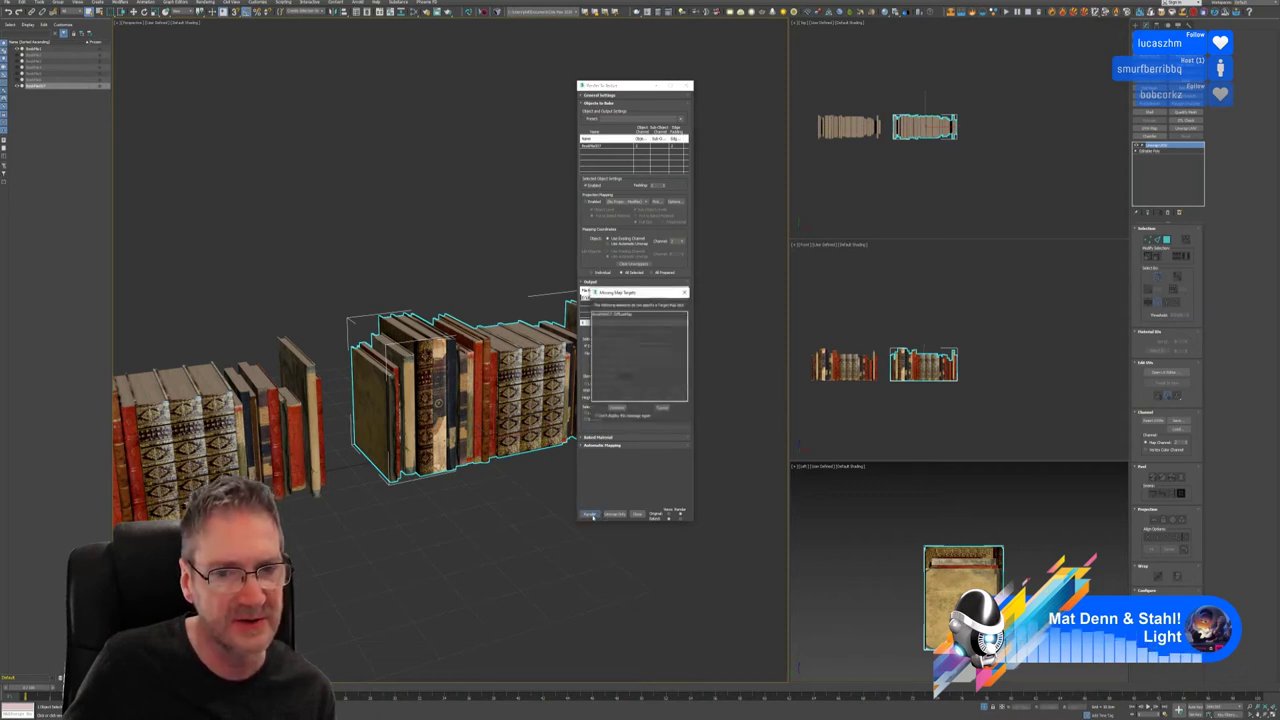
left_click(617, 408)
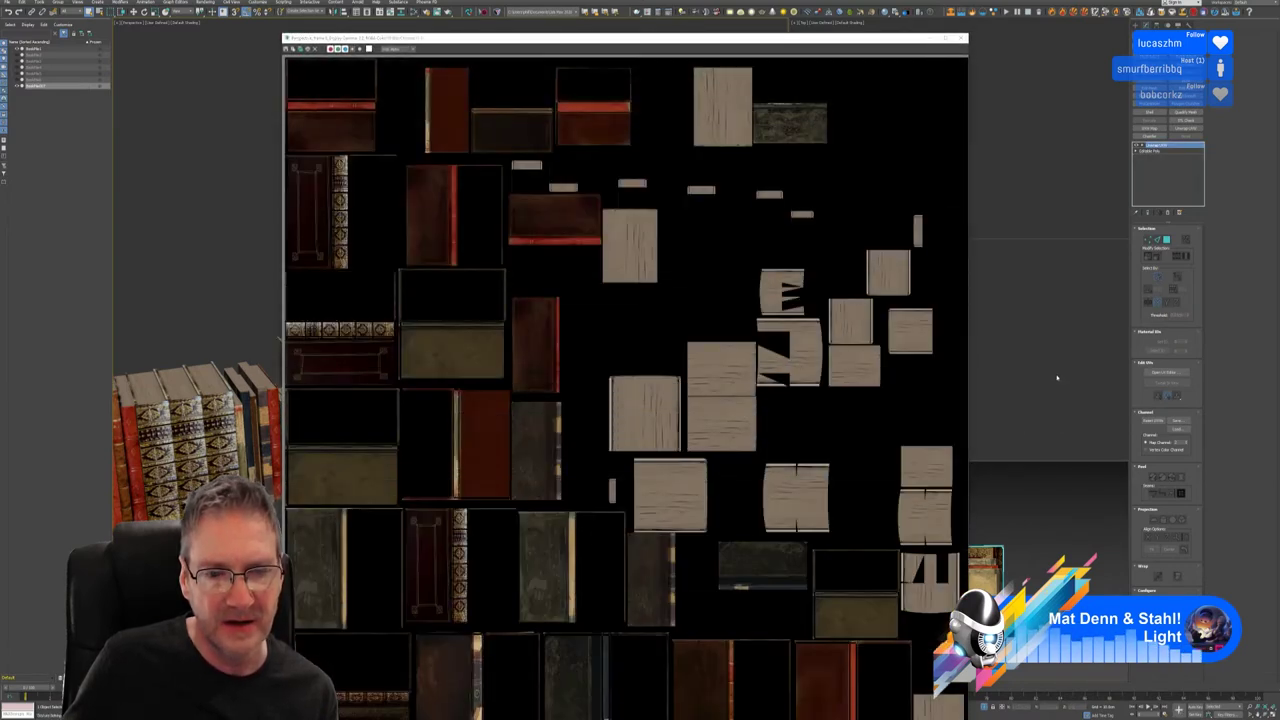
left_click(960, 39)
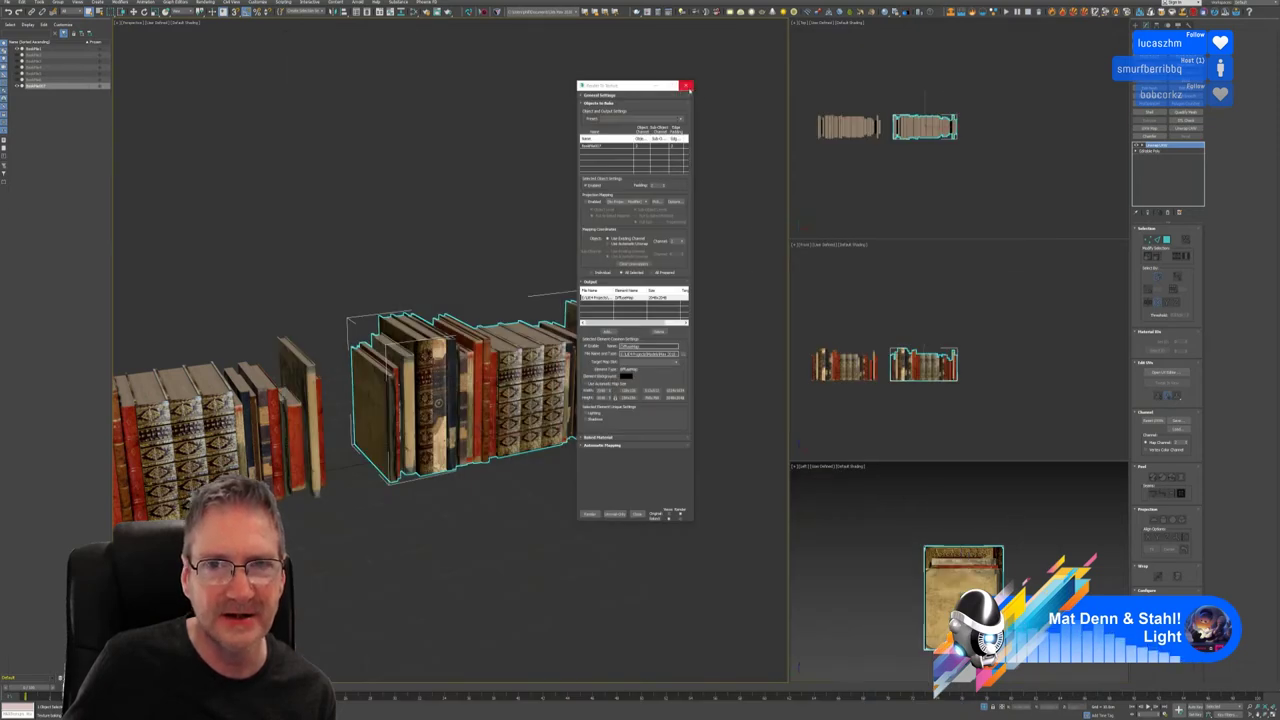
left_click(687, 85)
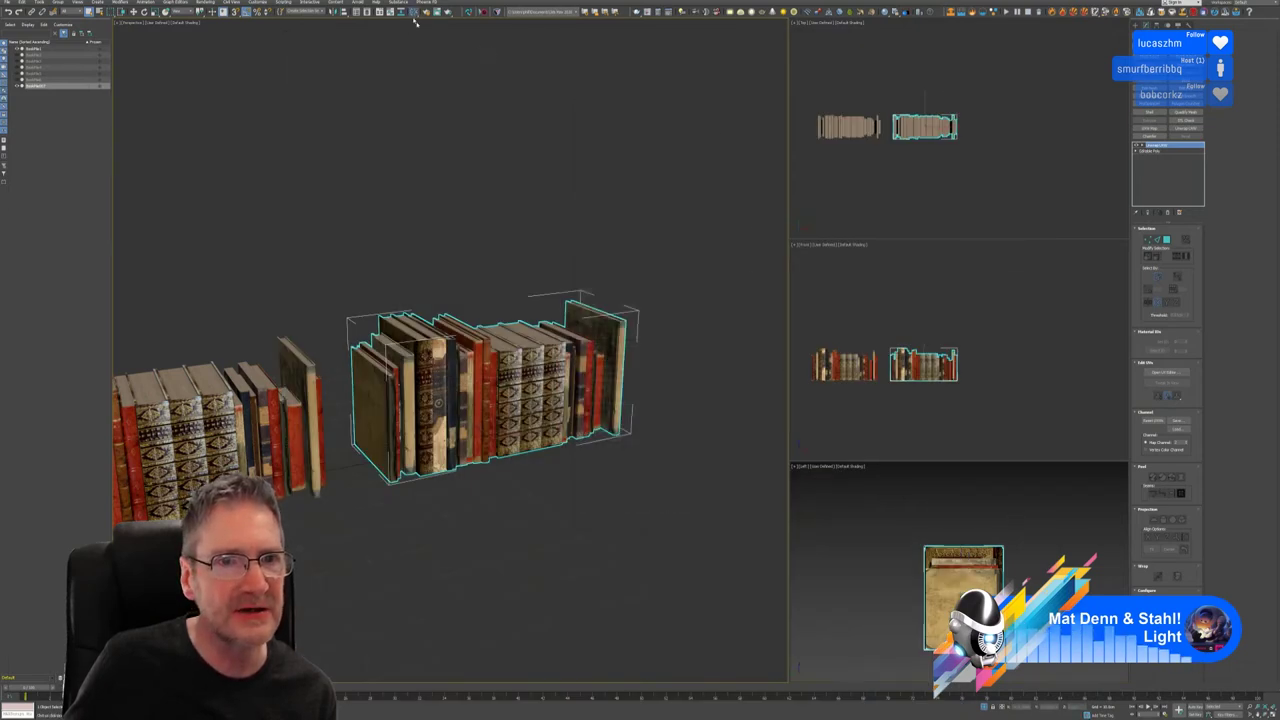
Step: Create a Standard material and connect a Bitmap of the baked Targa book texture to its Diffuse Color
key("m")
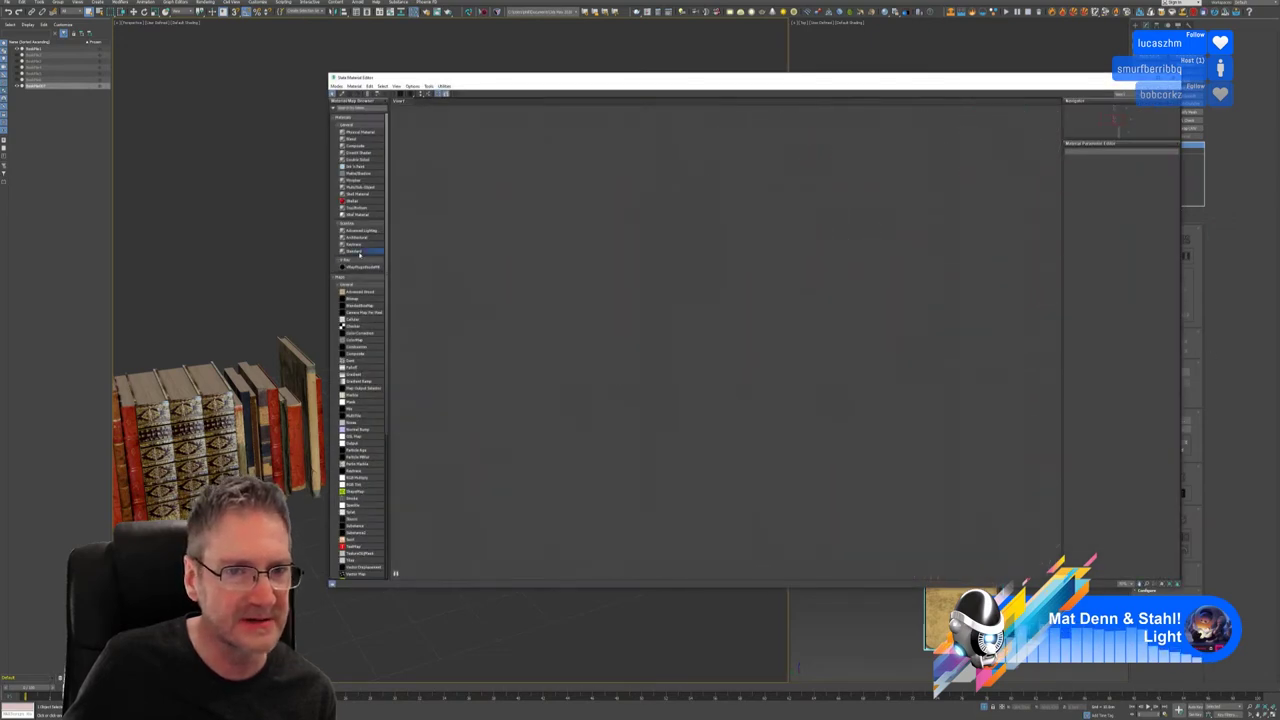
left_click_drag(354, 250, 530, 226)
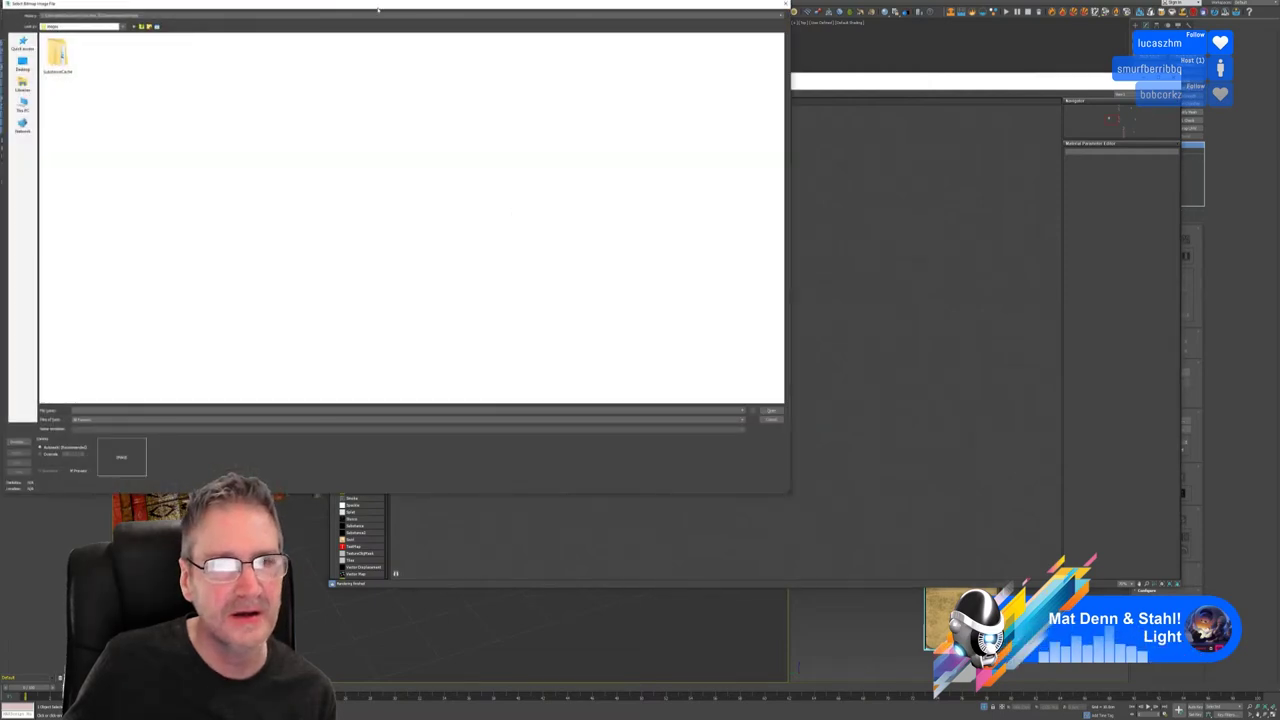
left_click_drag(378, 8, 608, 111)
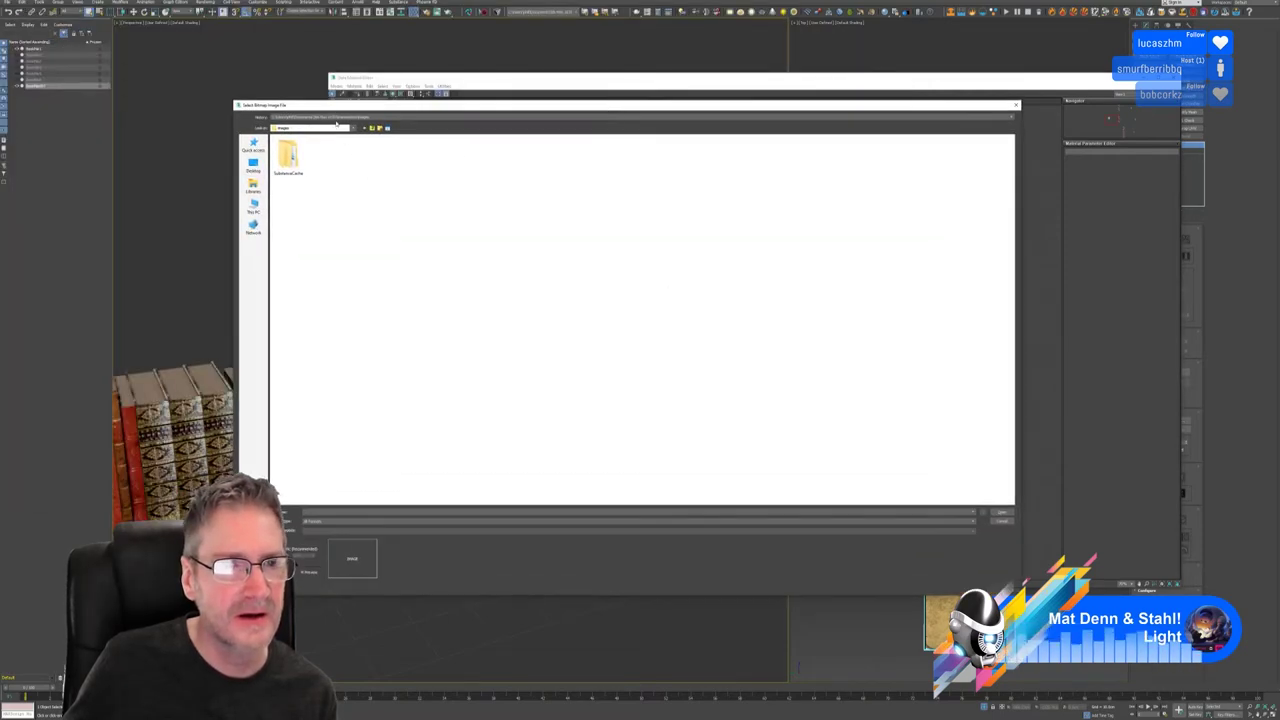
left_click(343, 118)
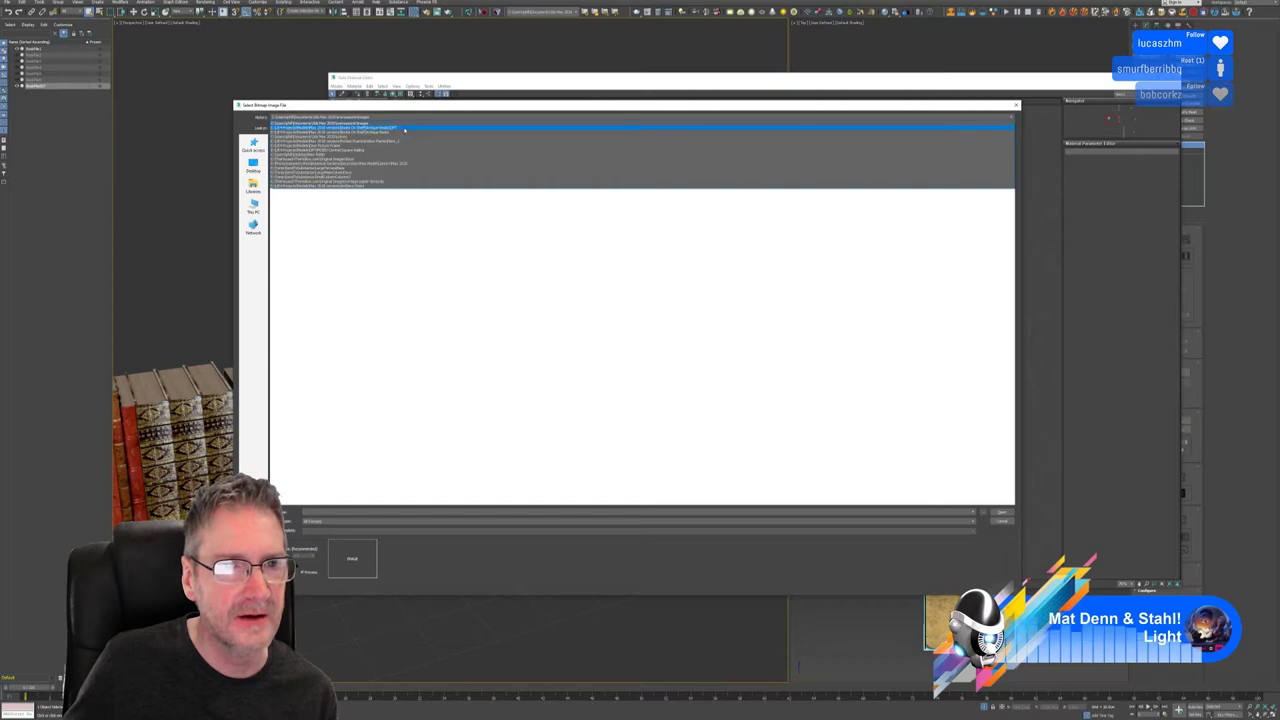
left_click(404, 130)
left_click(296, 155)
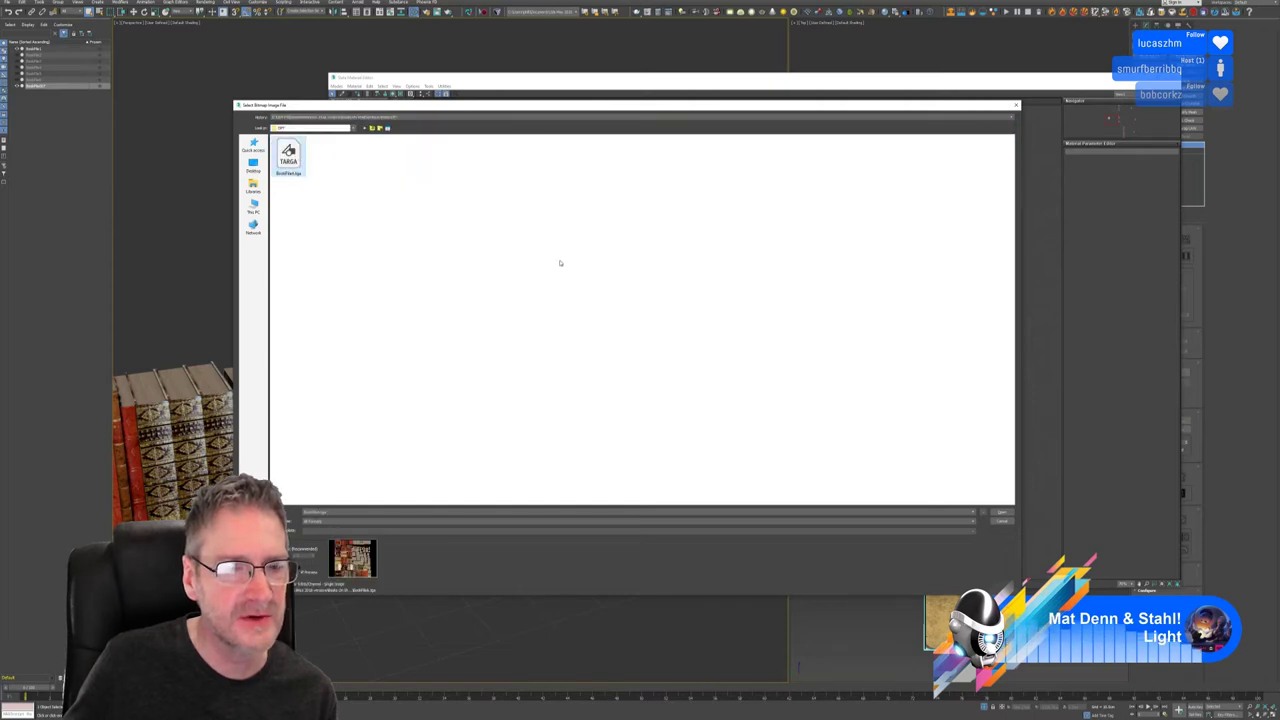
key("Return")
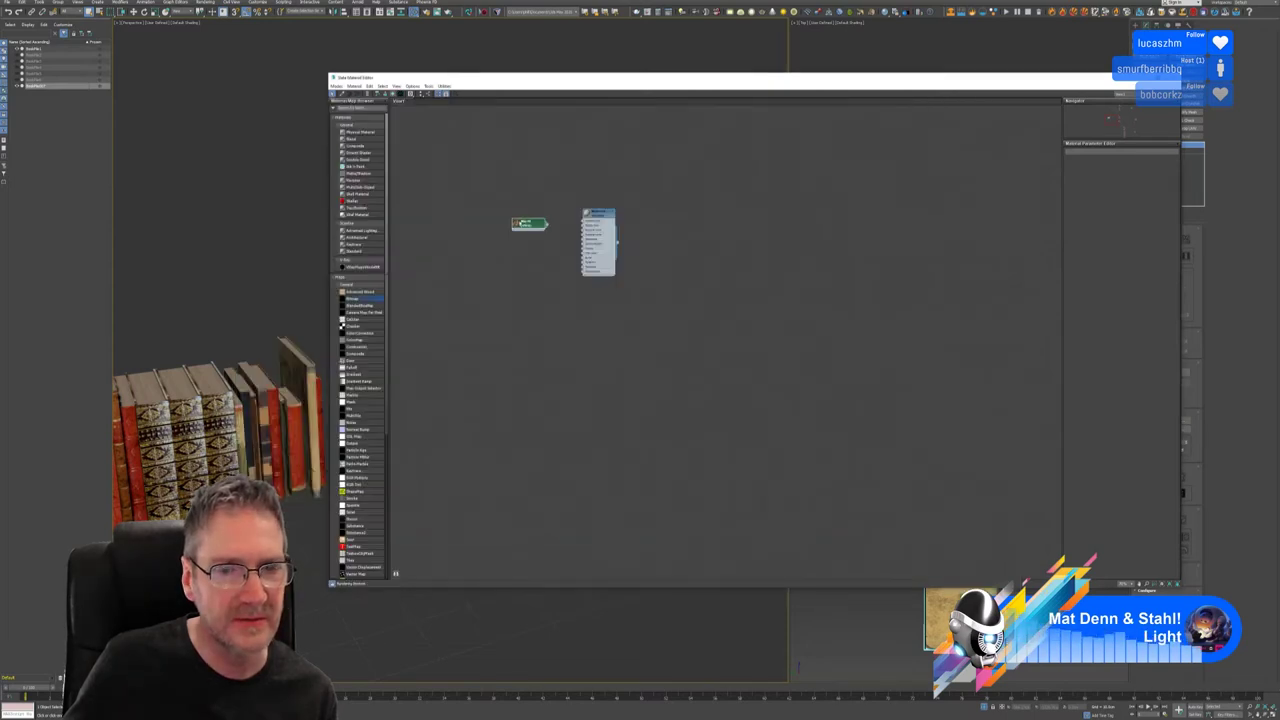
scroll(554, 257, "up", 5)
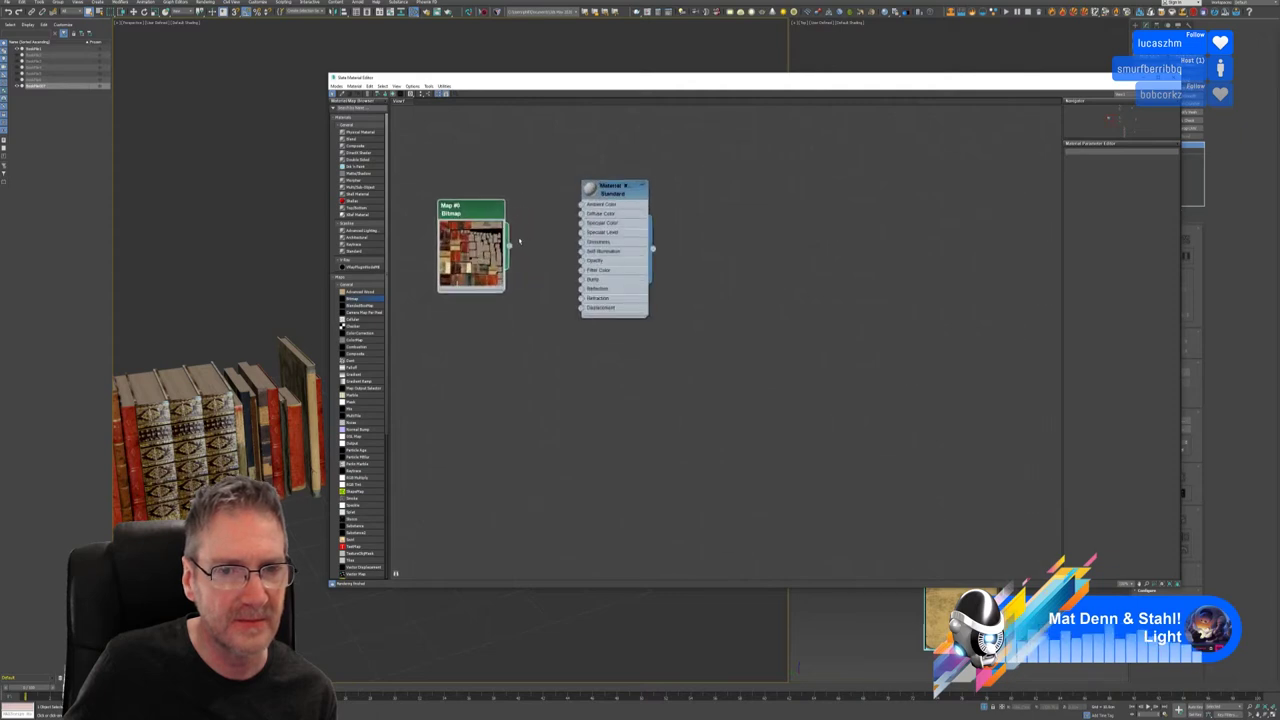
left_click_drag(541, 240, 581, 213)
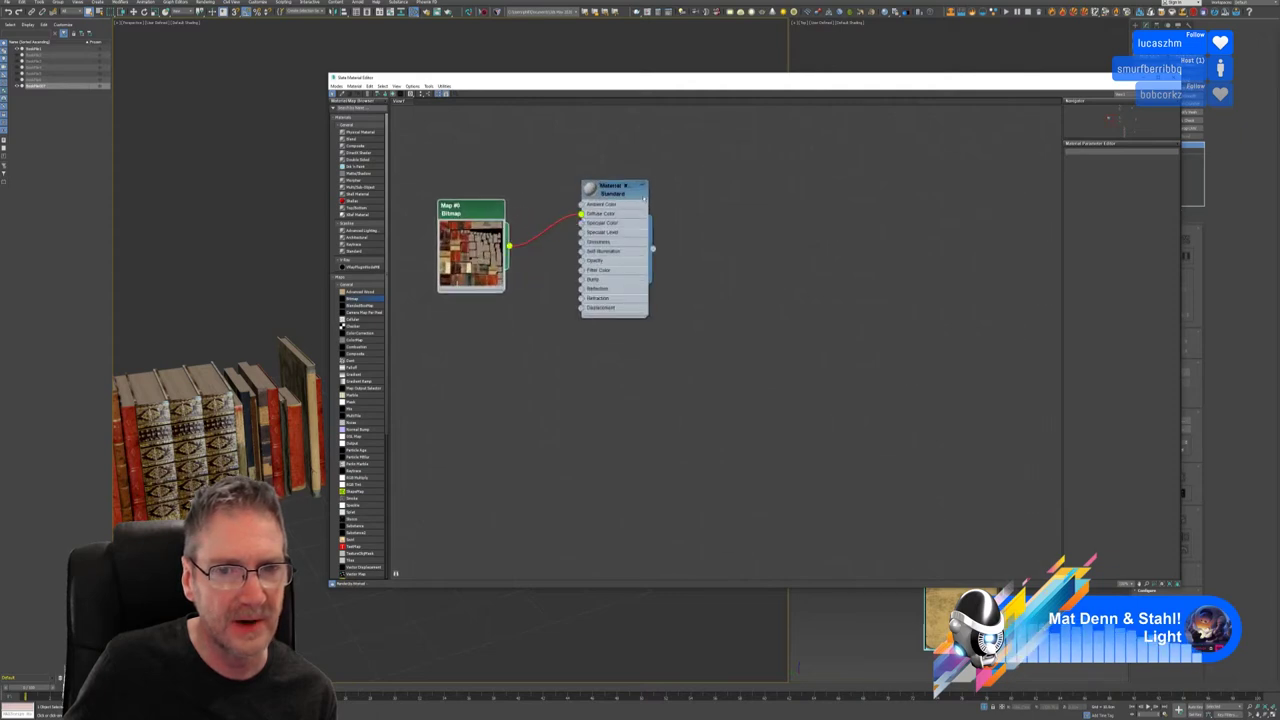
Step: Enable shaded and realistic viewport display for the new material and assign it to the selected book pile
right_click(628, 193)
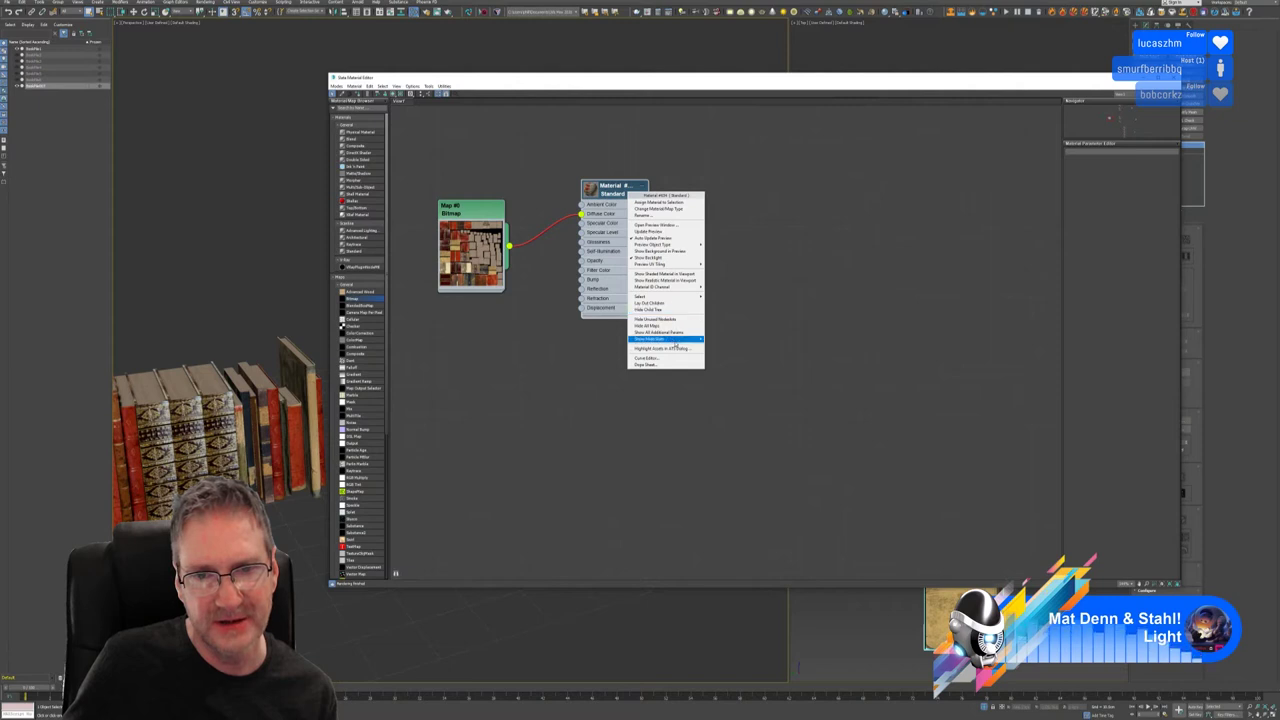
left_click(664, 273)
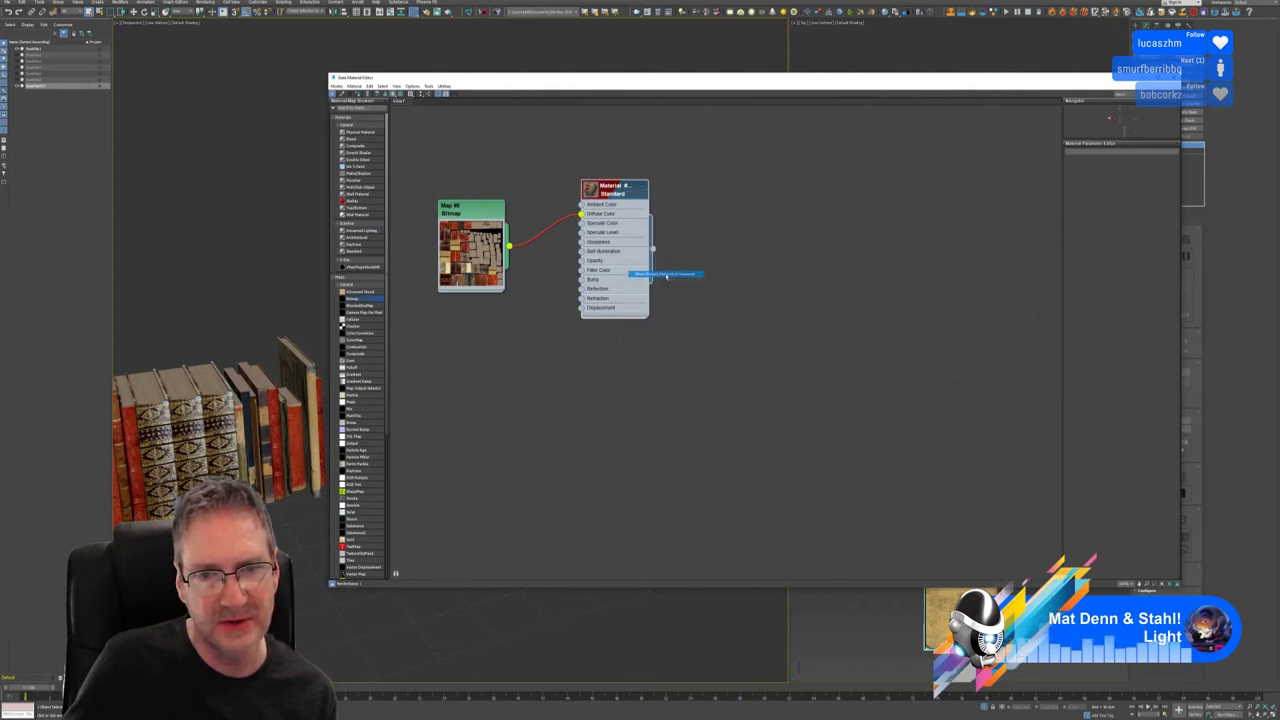
right_click(619, 193)
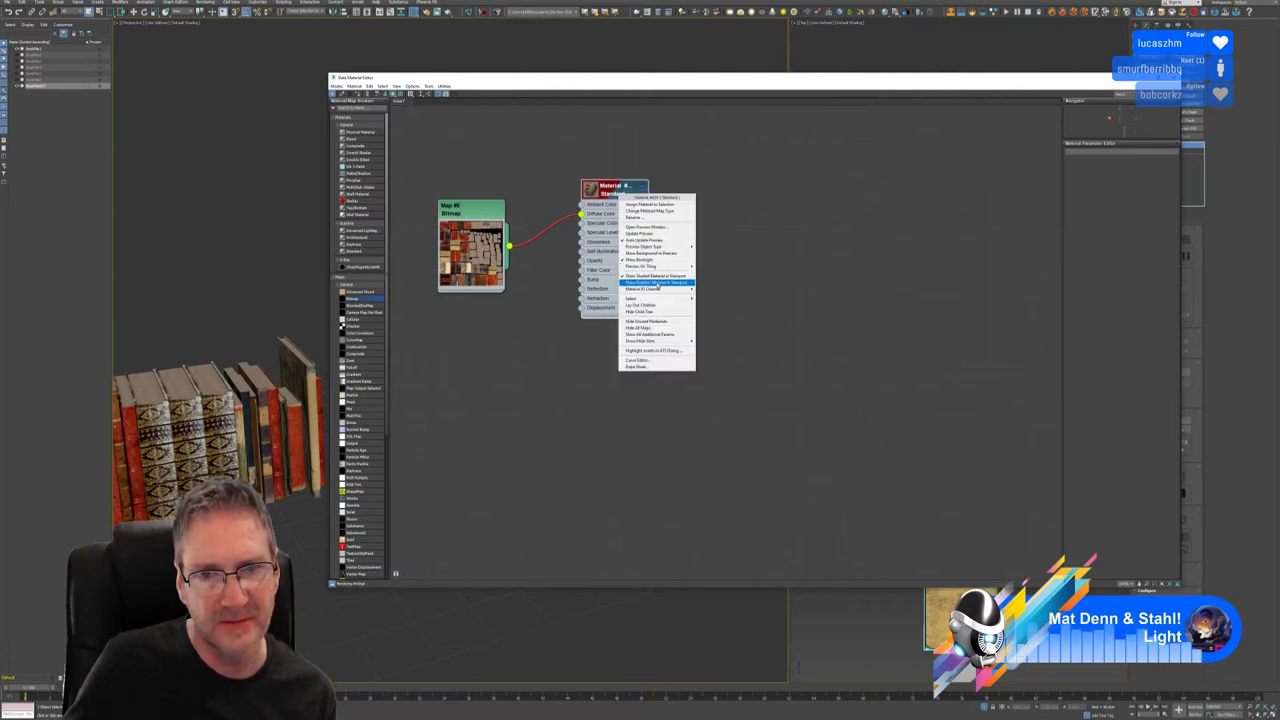
left_click(660, 282)
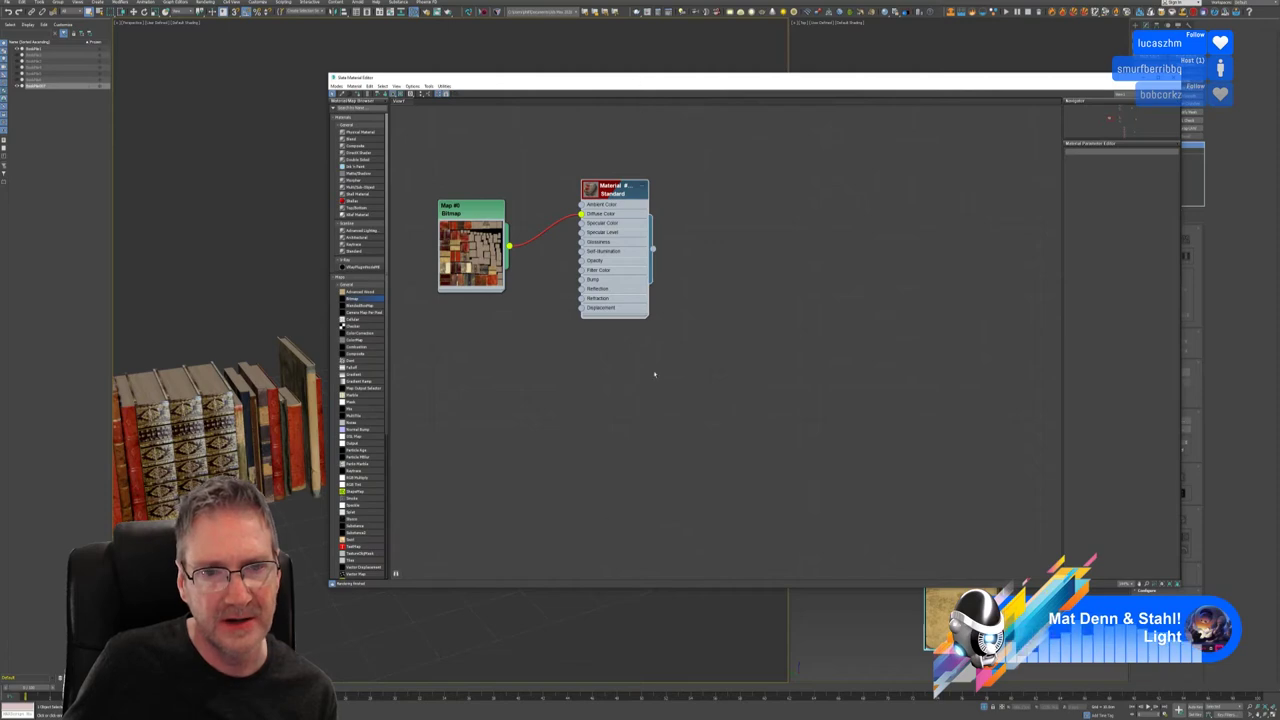
right_click(614, 190)
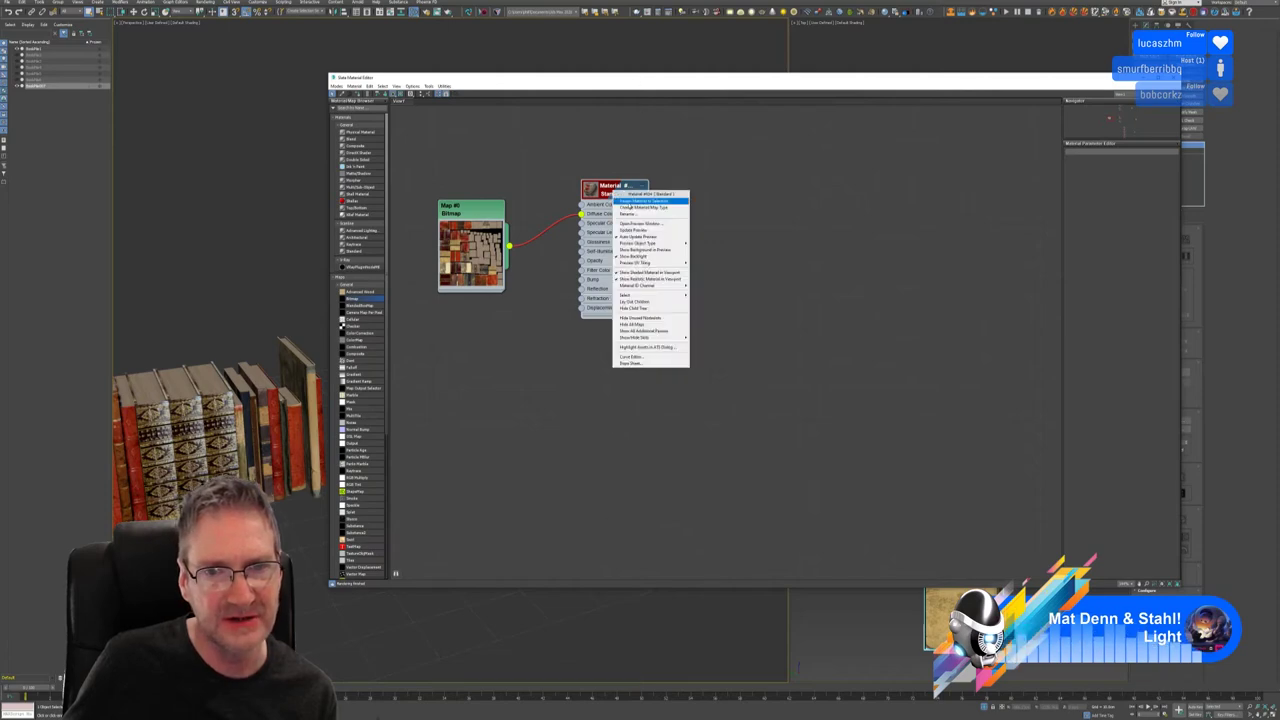
left_click(646, 202)
left_click(1174, 78)
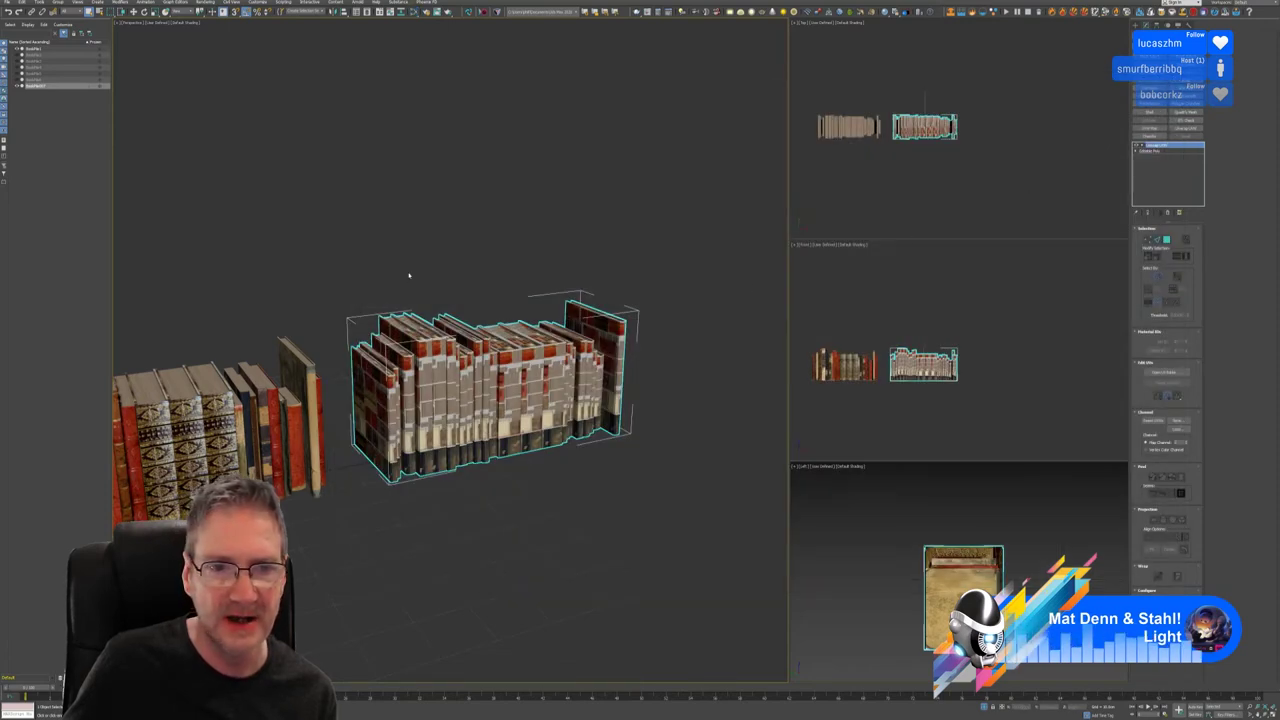
Step: Copy the book pile's bake UV channel and paste it over map channel 1 with the Channel Info utility
middle_click_drag(409, 276, 388, 272)
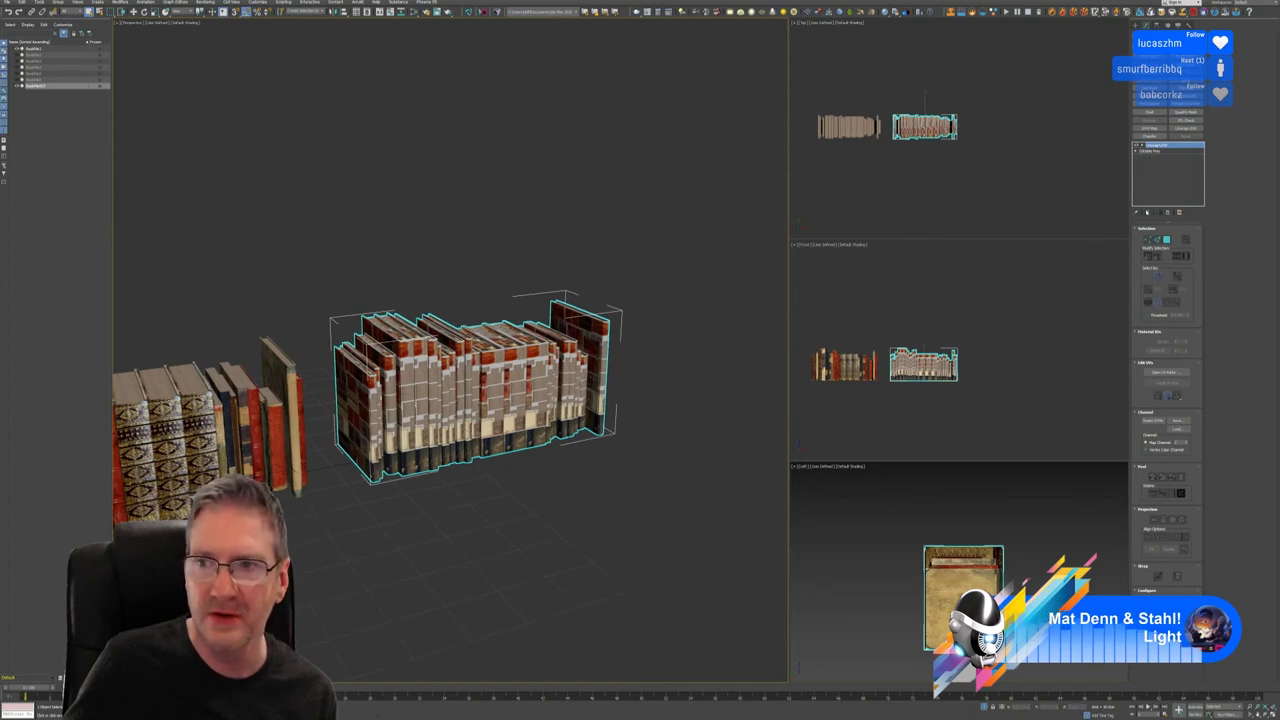
left_click(1189, 26)
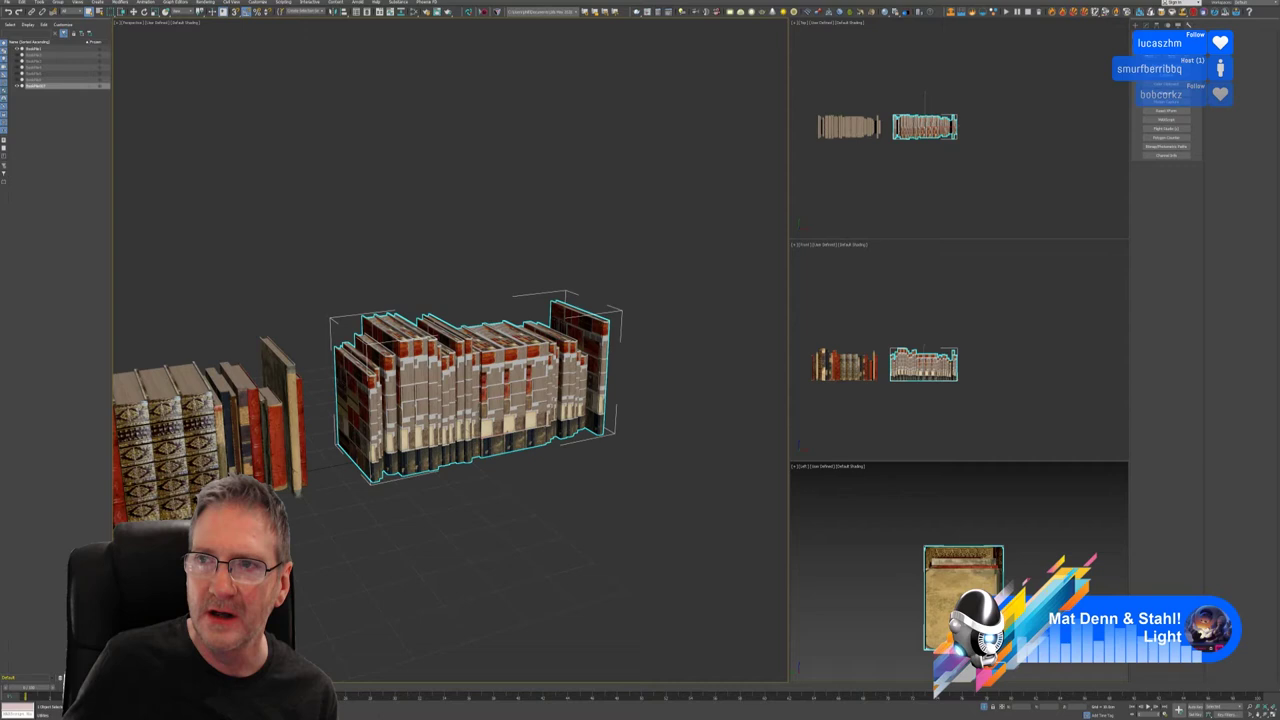
left_click(1168, 155)
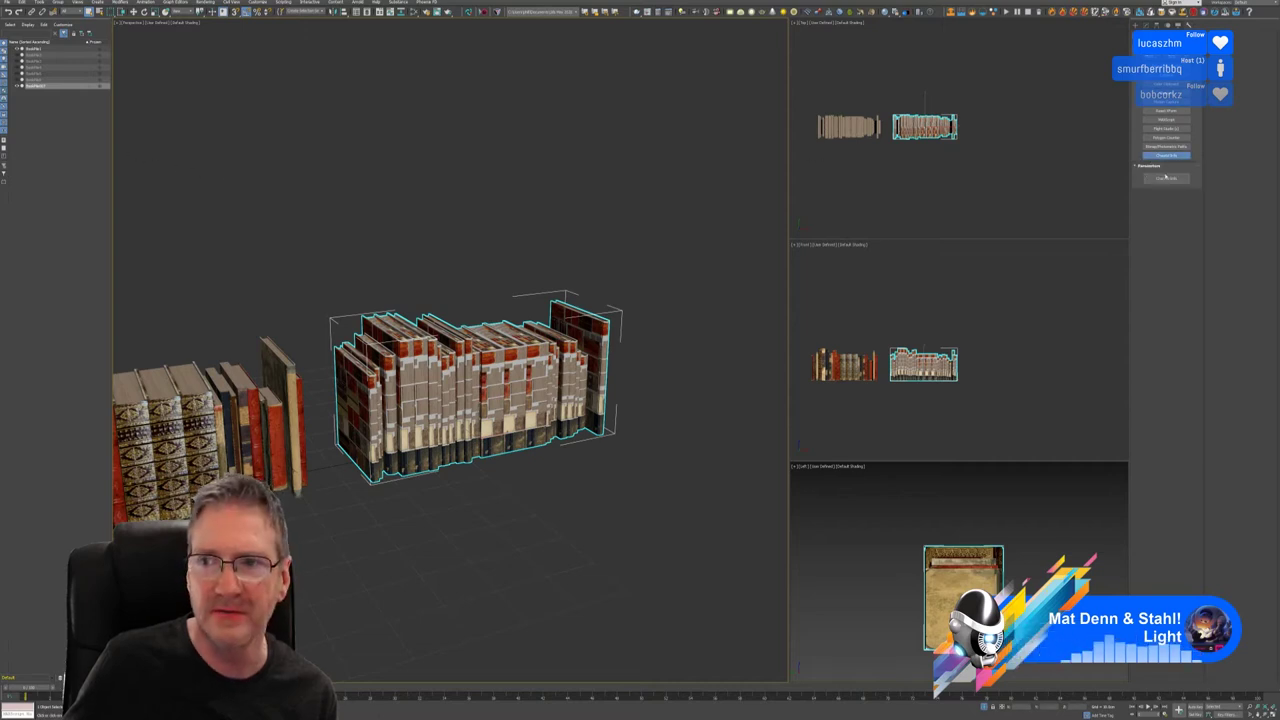
left_click(1166, 178)
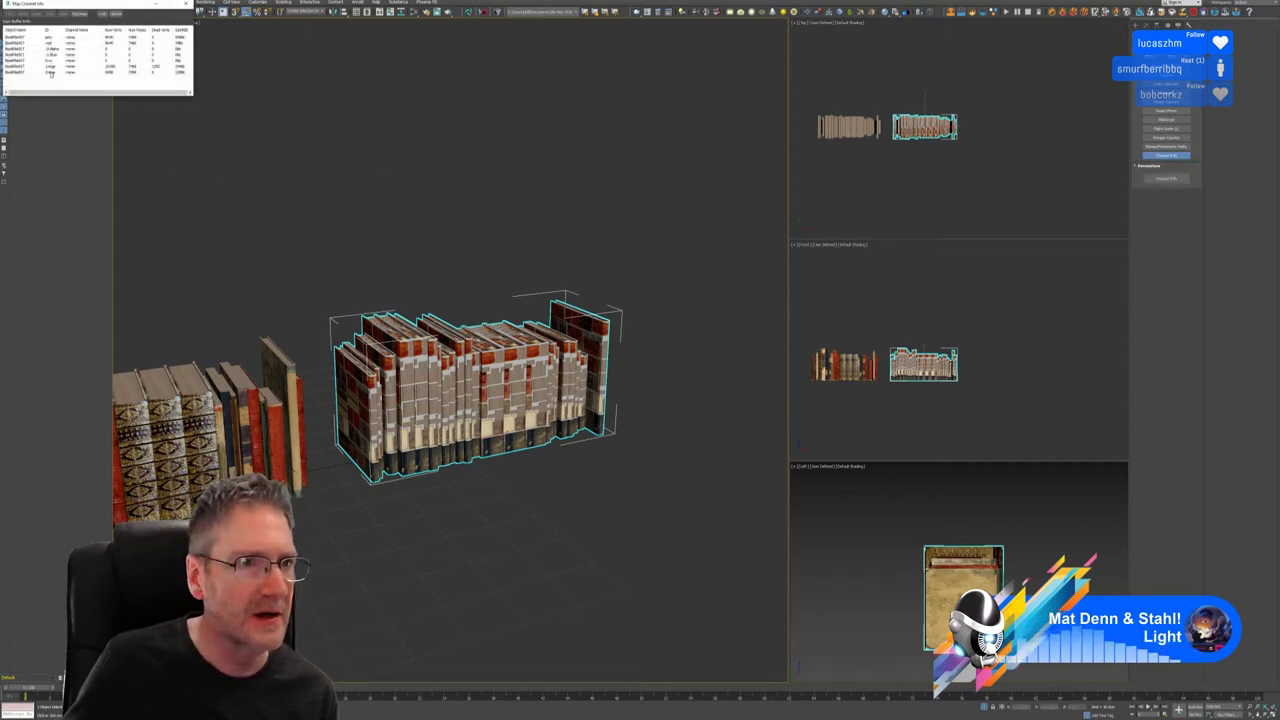
right_click(48, 74)
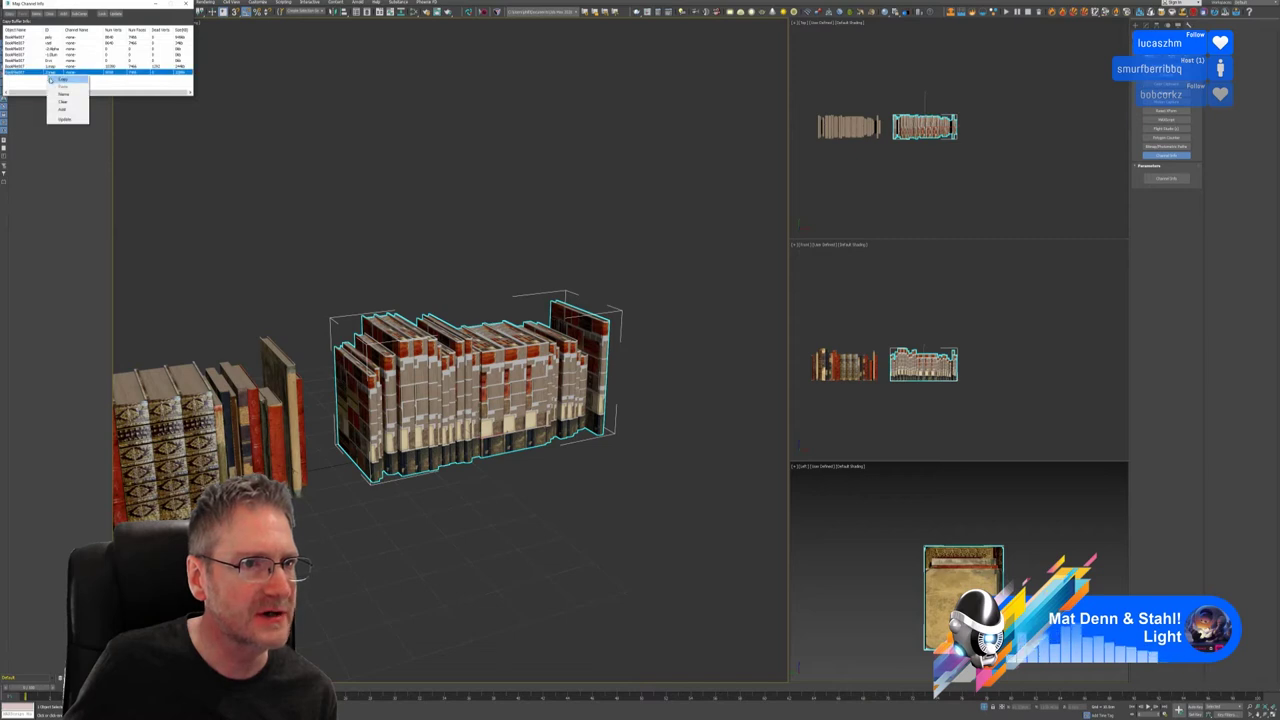
left_click(52, 79)
left_click(48, 66)
right_click(47, 67)
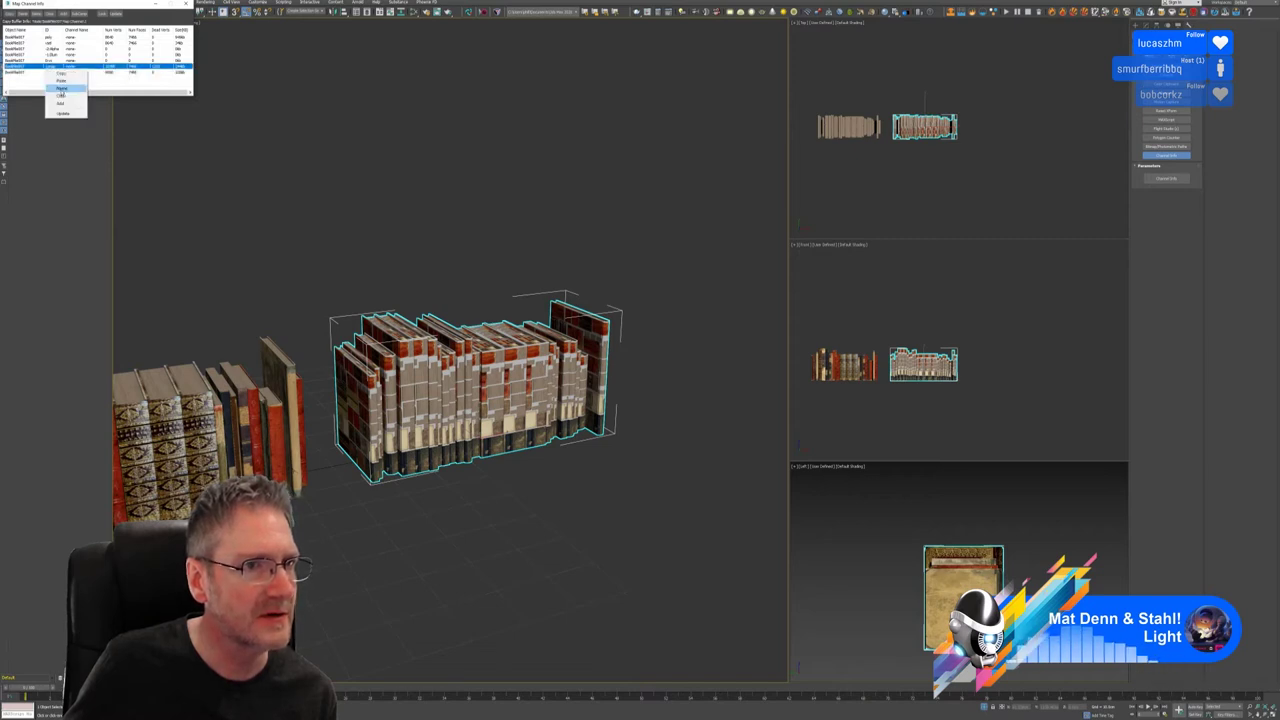
left_click(62, 89)
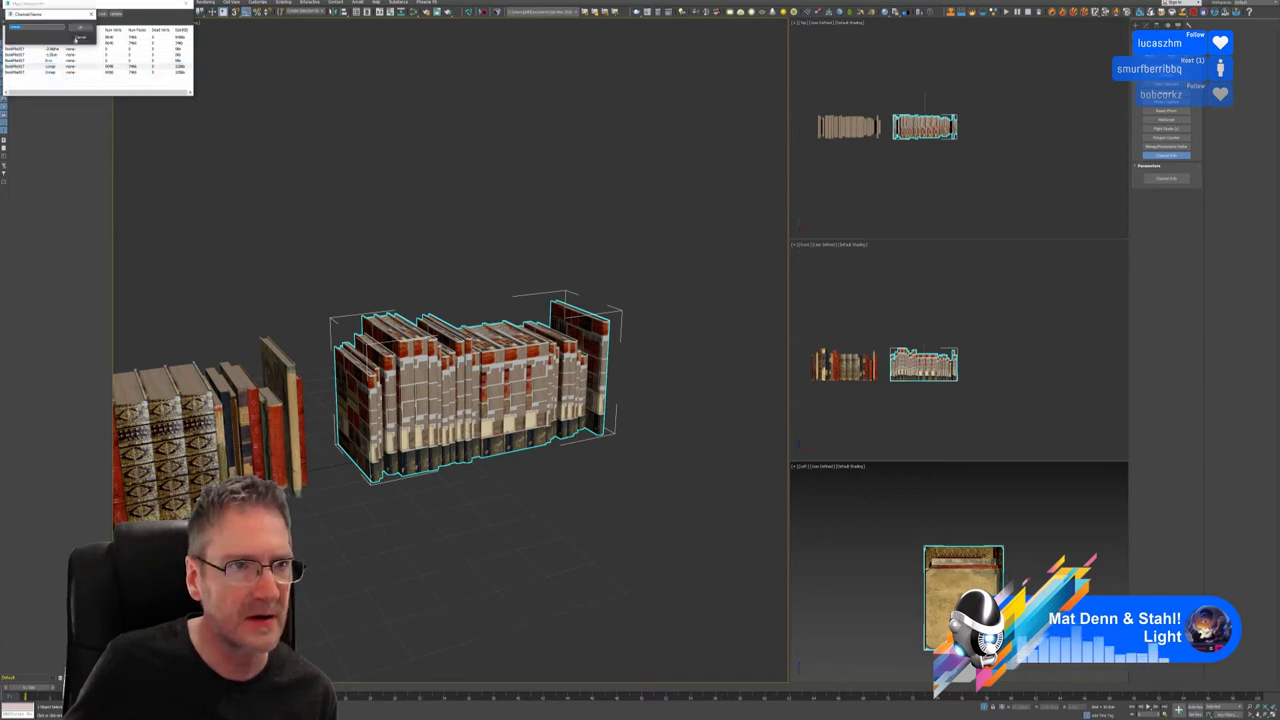
left_click(78, 38)
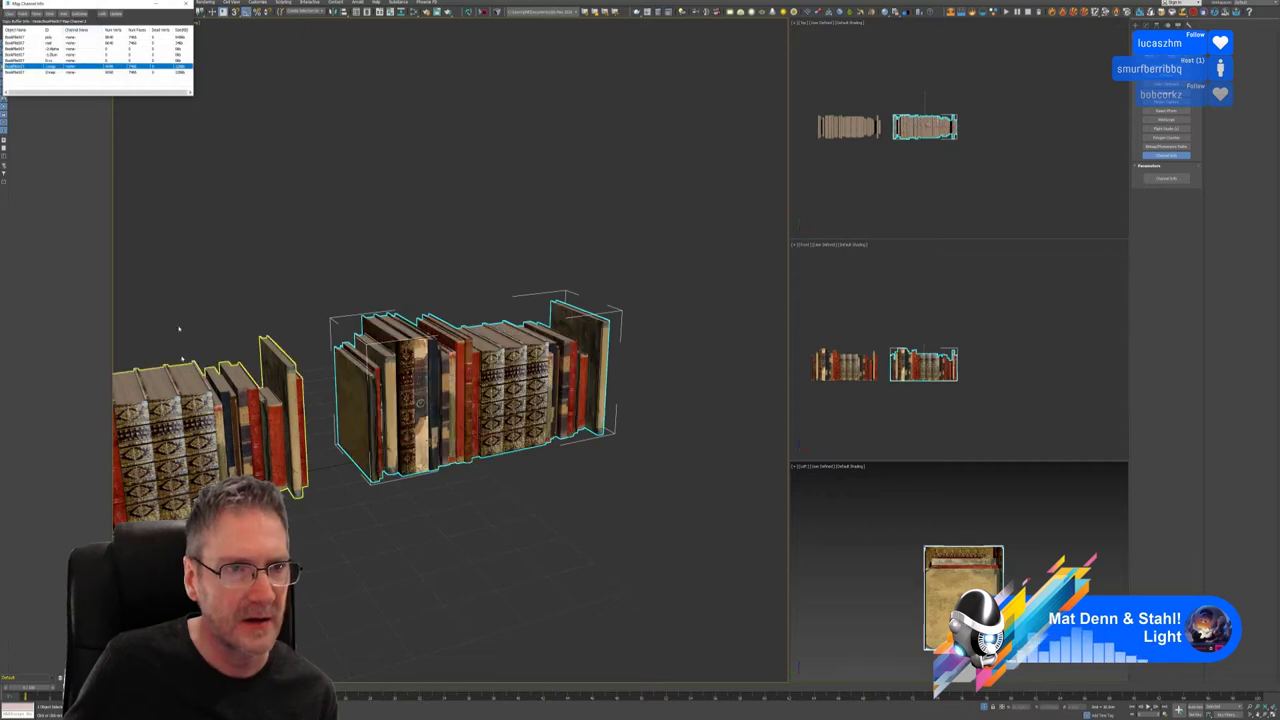
left_click(52, 73)
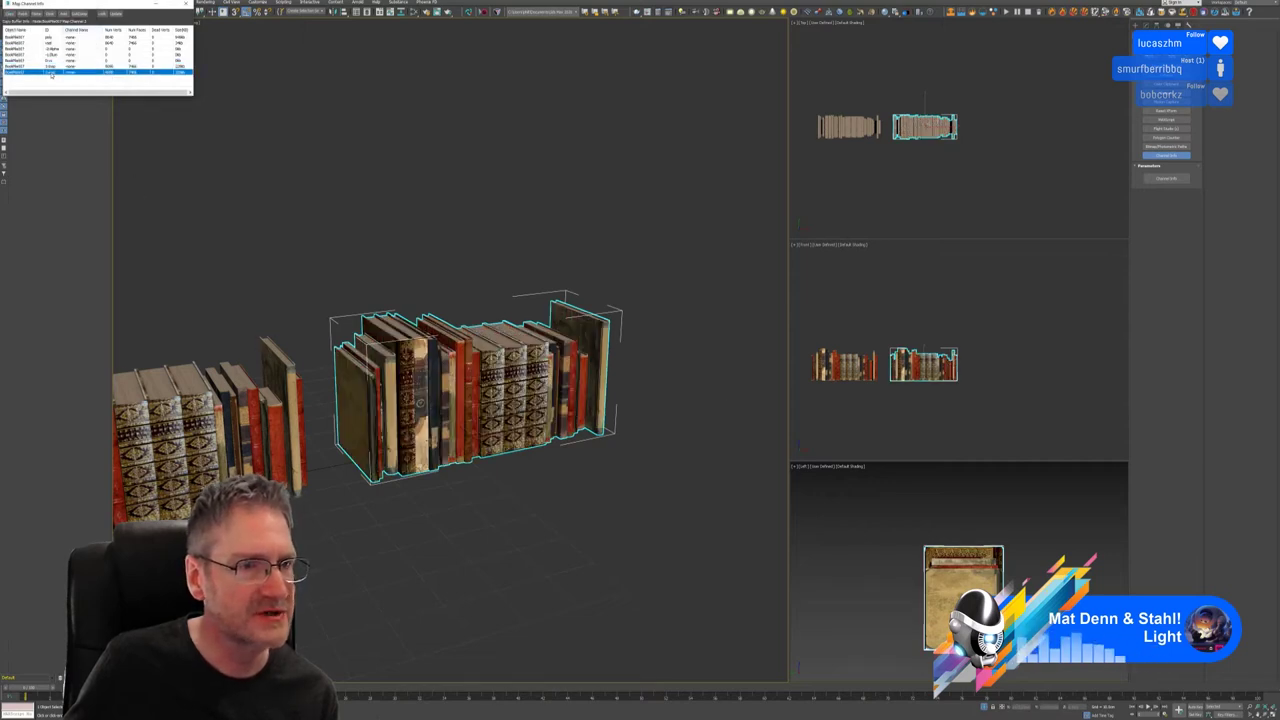
left_click(186, 4)
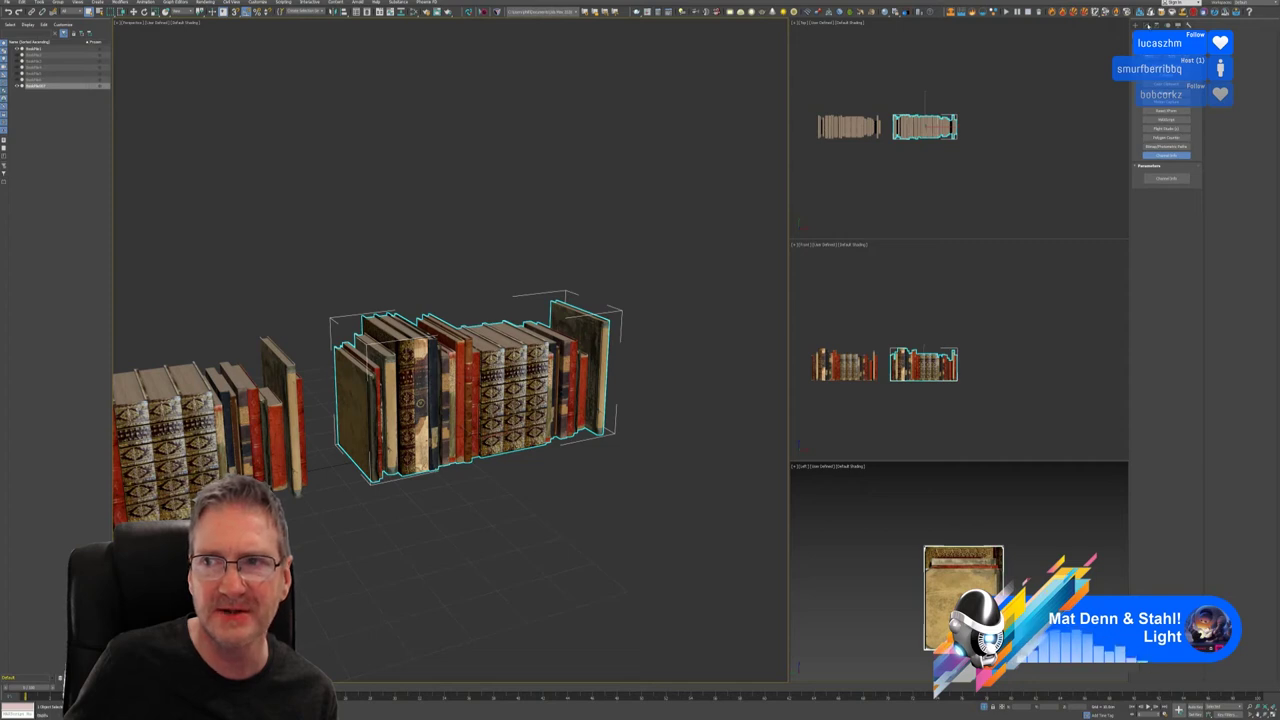
Step: Collapse the book pile's entire modifier stack, accepting the collapse warning
left_click(1147, 24)
right_click(1164, 147)
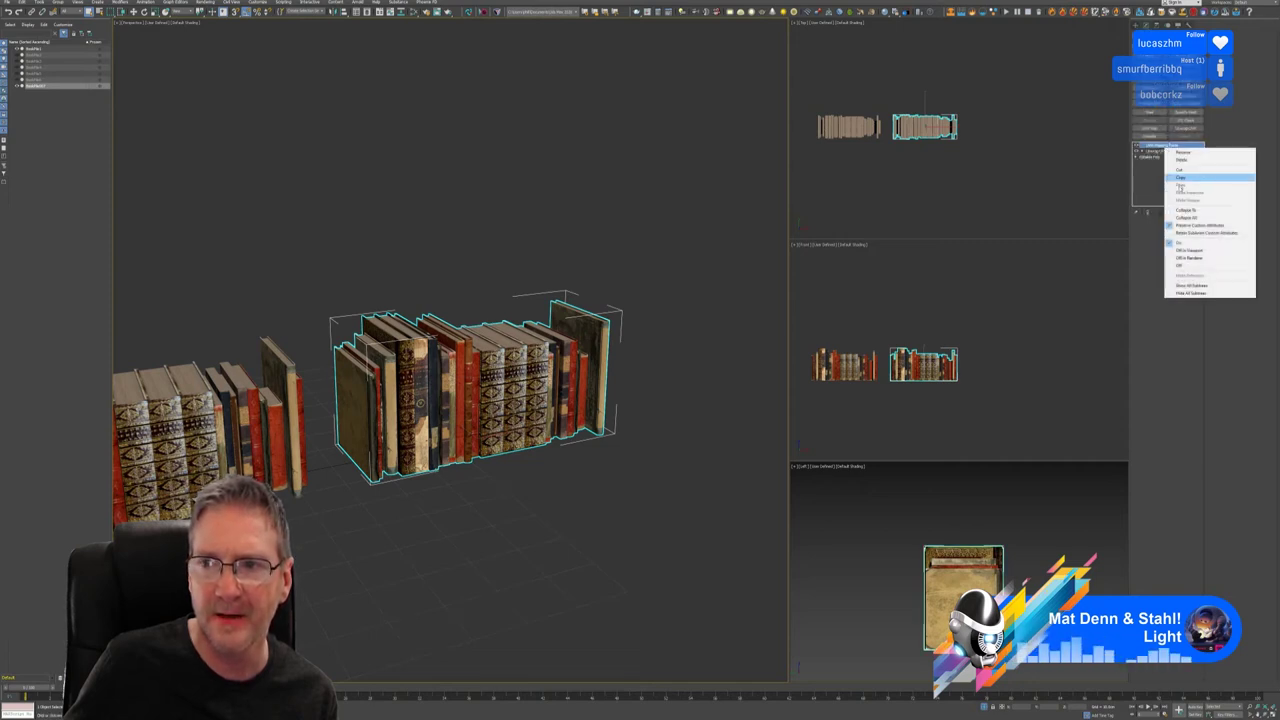
left_click(1186, 217)
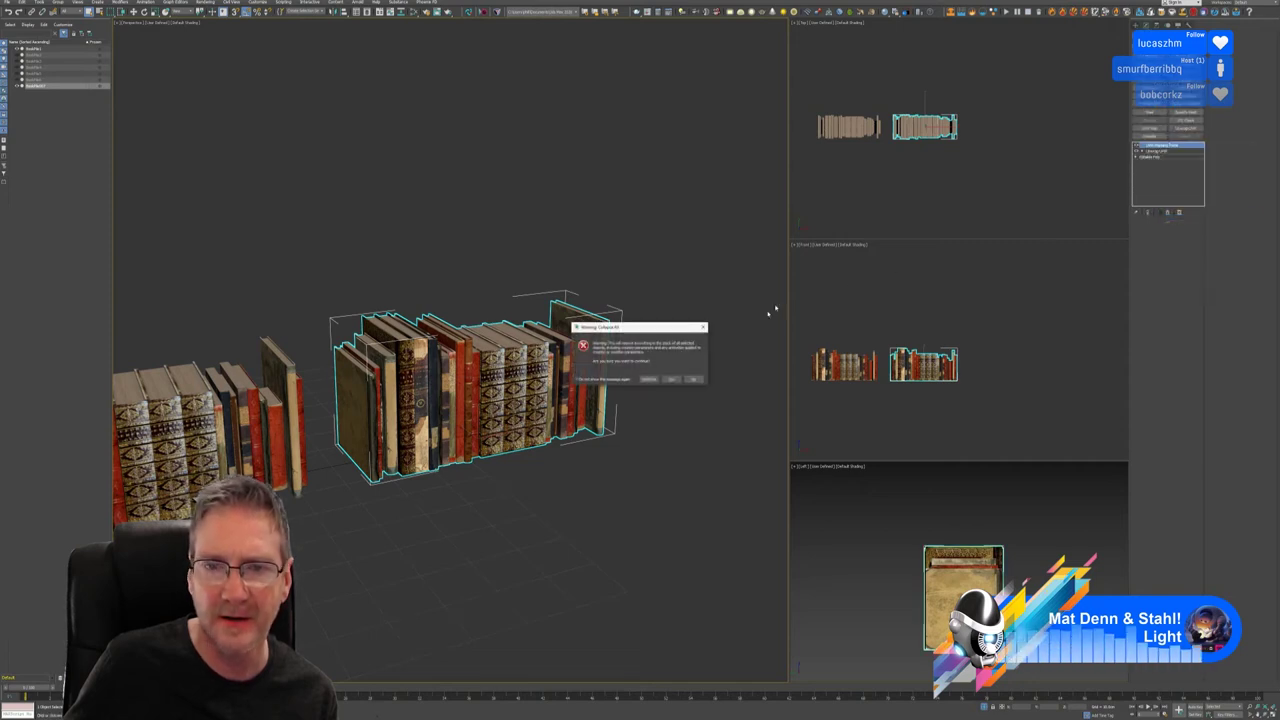
left_click(672, 380)
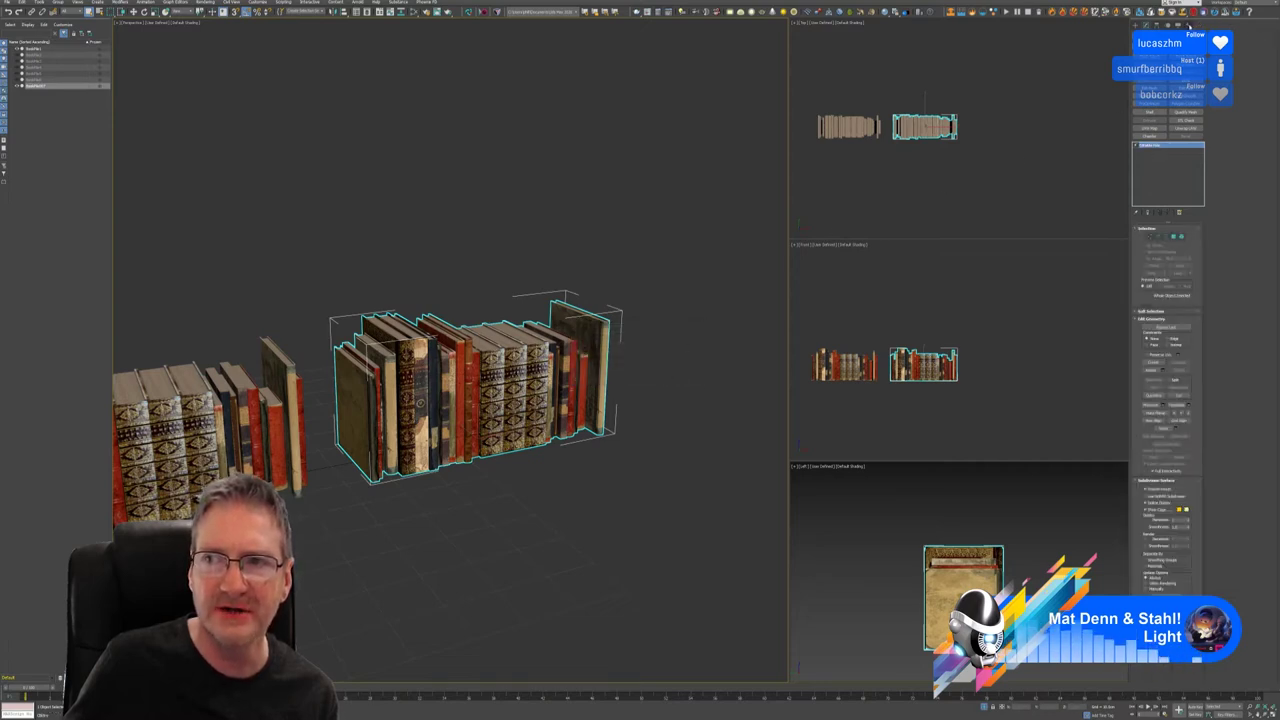
Step: Check the collapsed book pile's map channels in the Channel Info utility
left_click(1192, 99)
left_click(1166, 178)
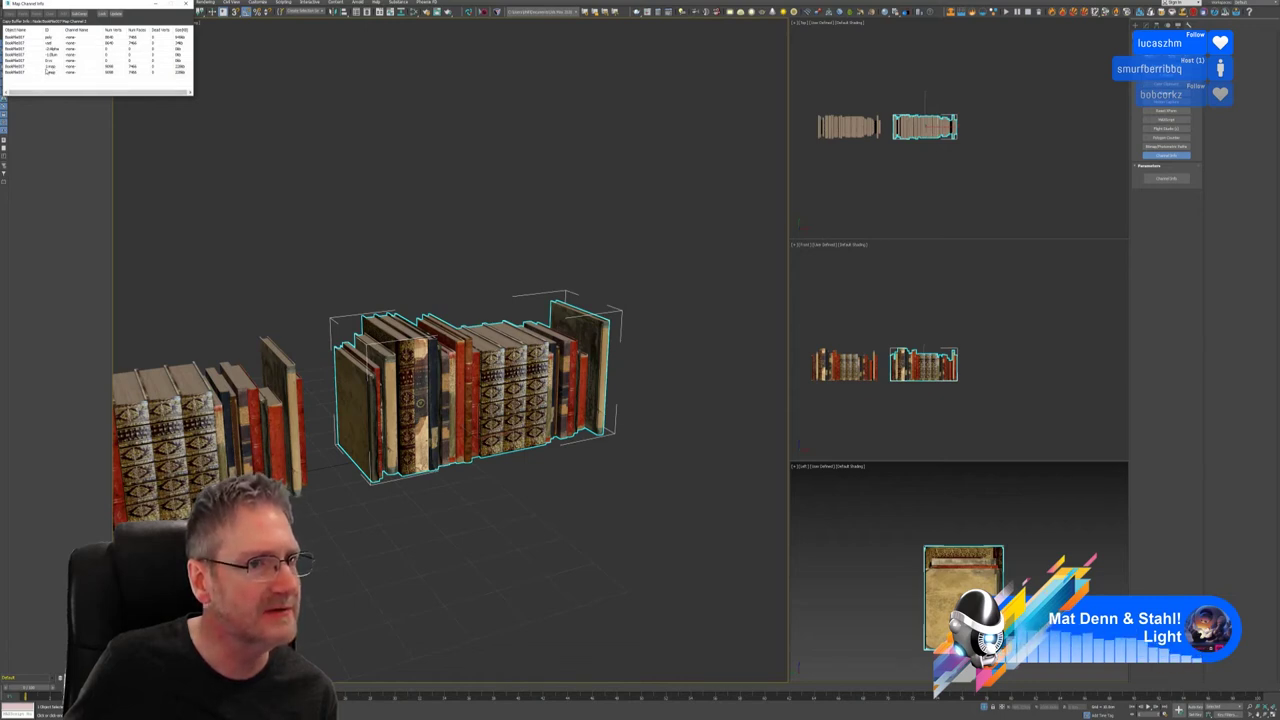
left_click(184, 5)
Step: Compare the spines and texture detail of the baked book pile with the original books beside it
middle_click_drag(494, 209, 518, 187)
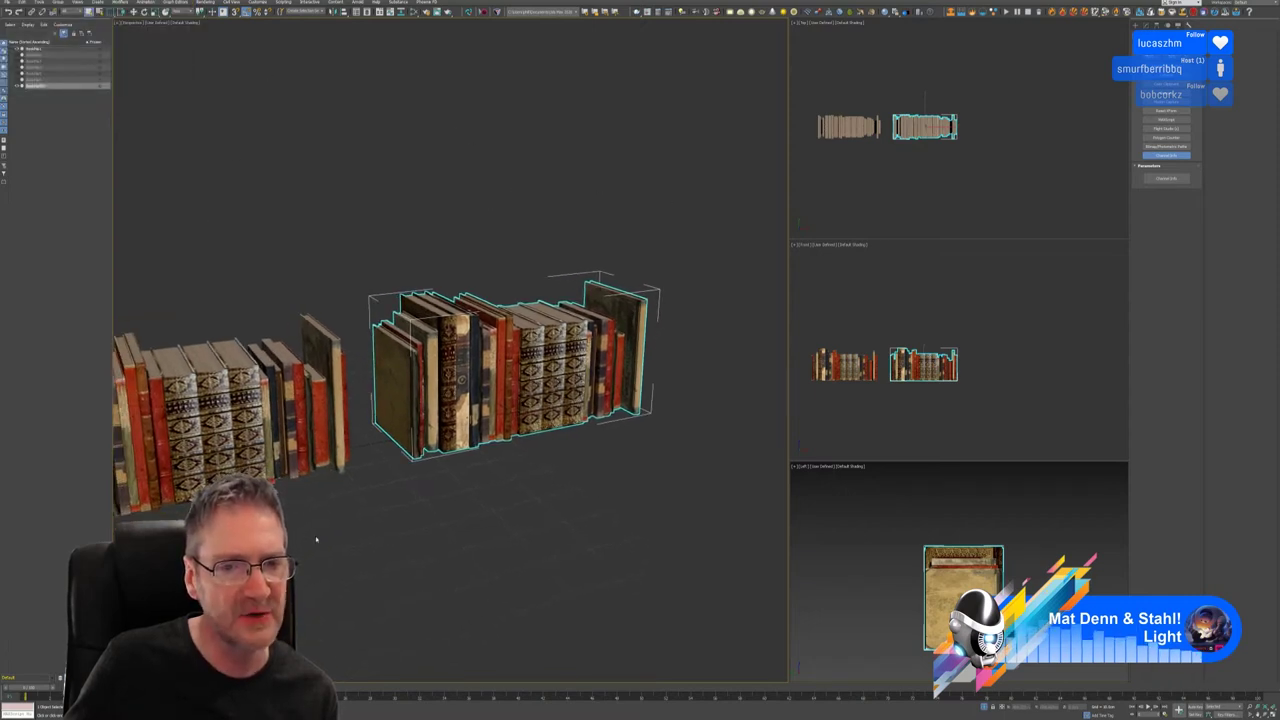
middle_click_drag(430, 483, 770, 380)
key("z")
middle_click_drag(200, 360, 398, 351)
scroll(398, 351, "up", 3)
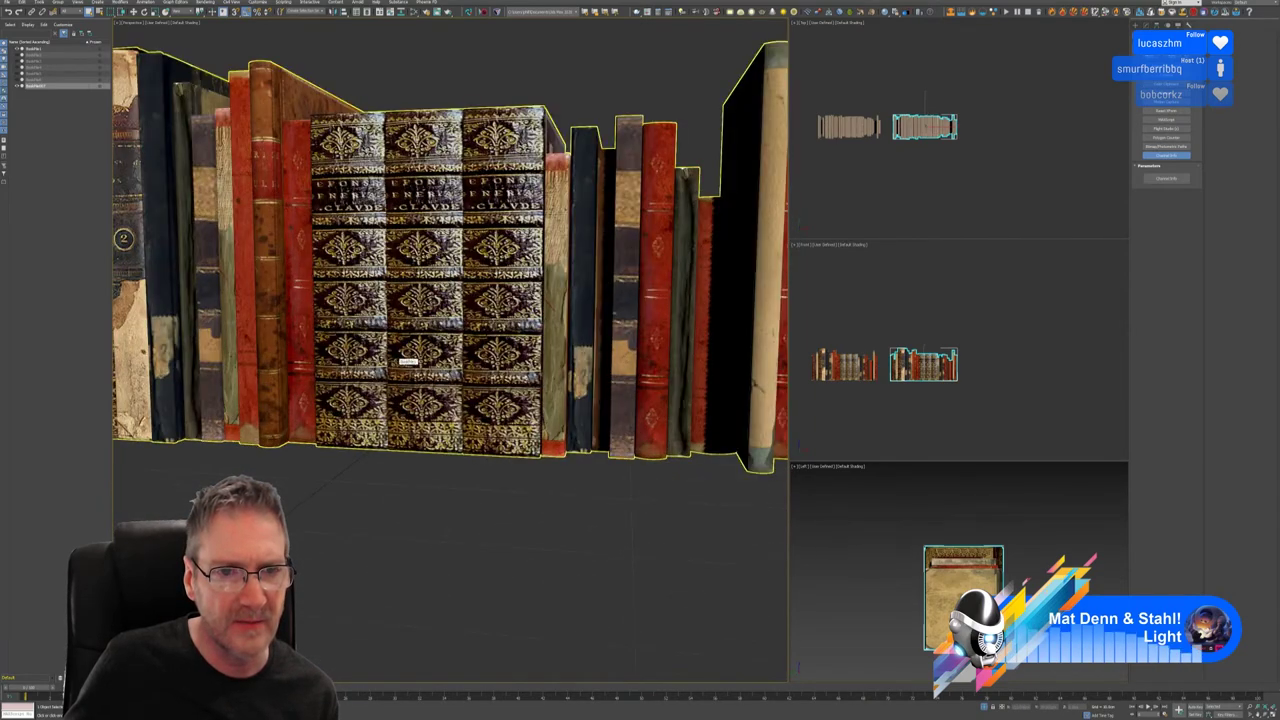
middle_click_drag(690, 364, 100, 366)
mouse_move(527, 360)
middle_mouse_down()
mouse_move(125, 329)
mouse_move(531, 311)
middle_mouse_up()
scroll(409, 325, "down", 5)
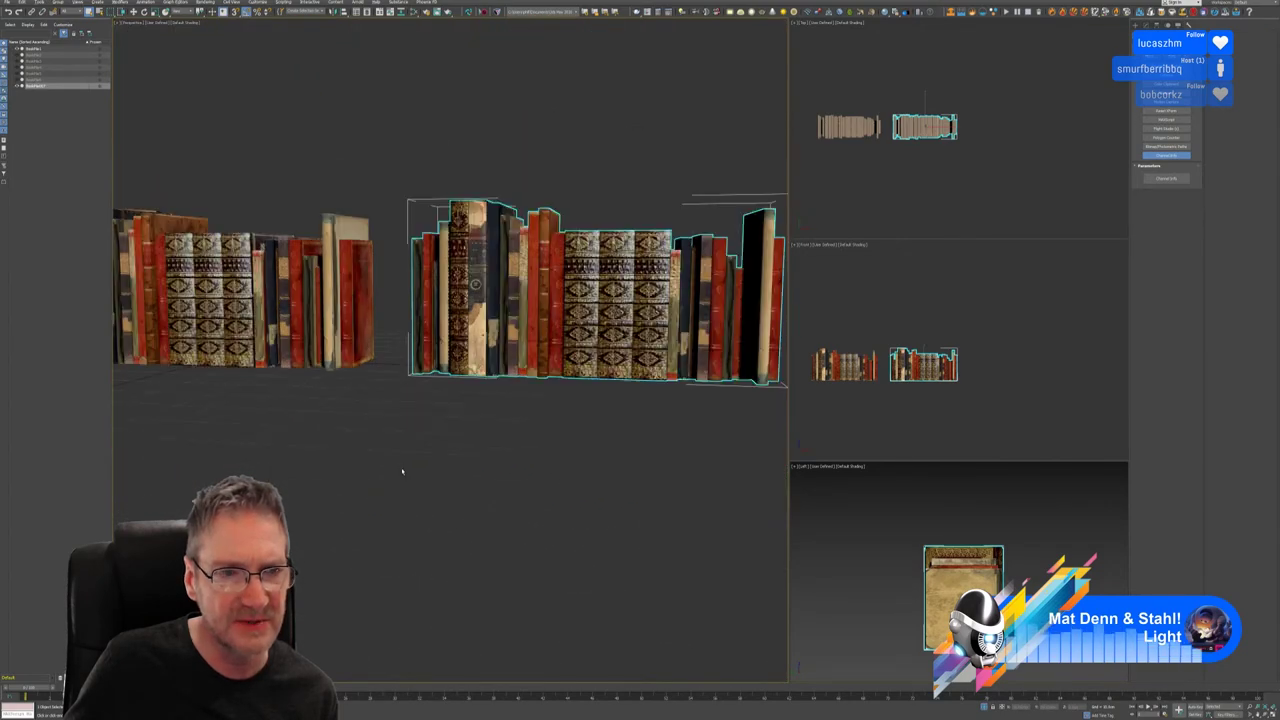
Step: Inspect the baked book pile beside the original from the front and from a raised angle
middle_click_drag(402, 471, 230, 480, "alt")
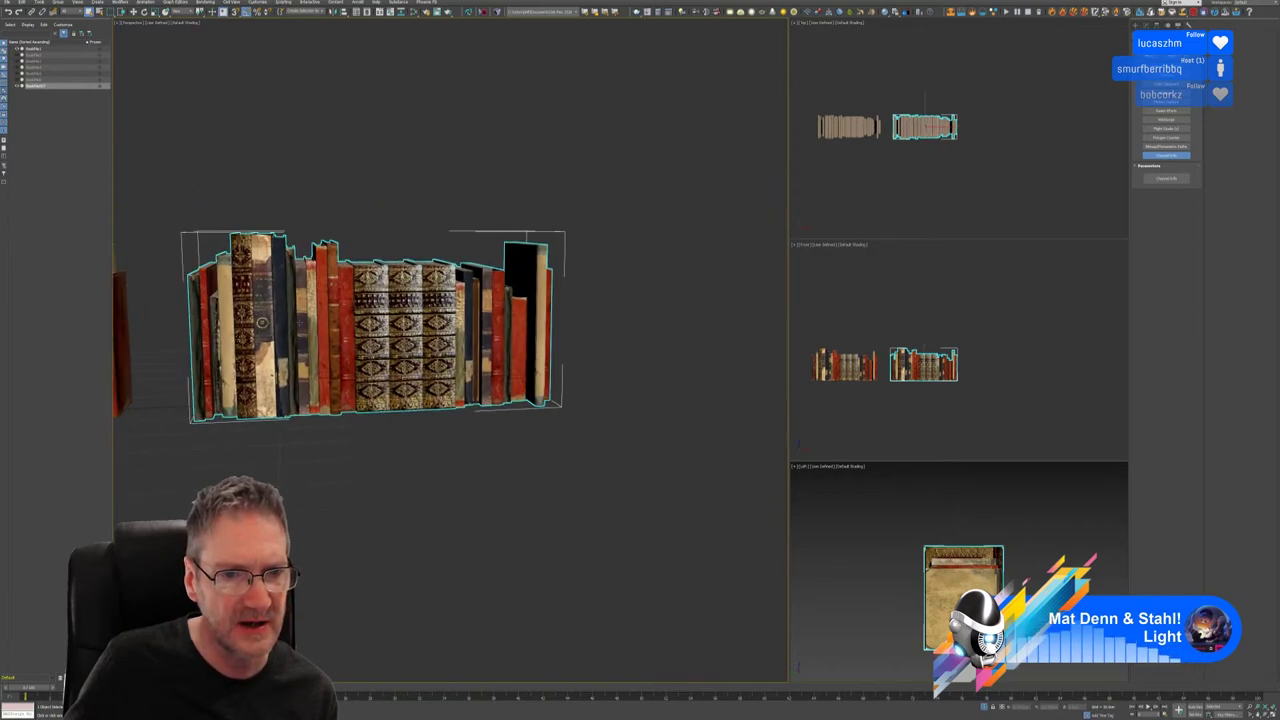
middle_click_drag(261, 322, 440, 478, "alt")
scroll(451, 503, "down", 6)
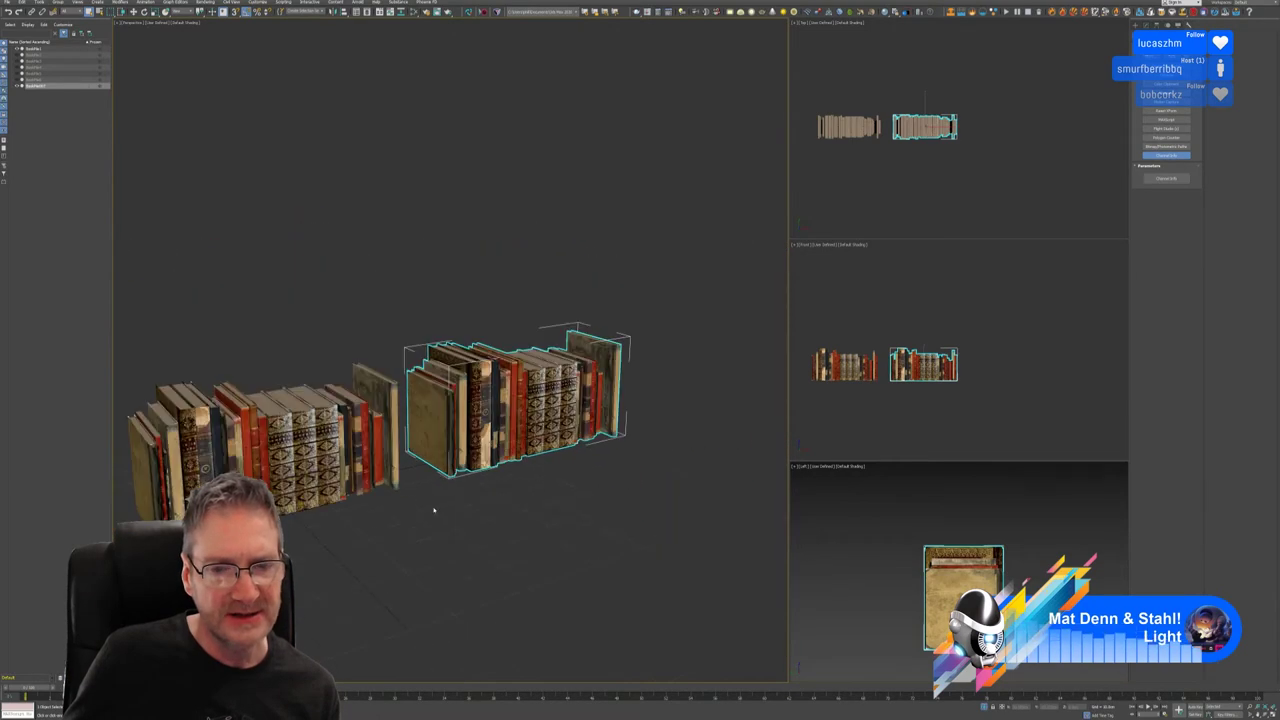
scroll(448, 498, "down", 2)
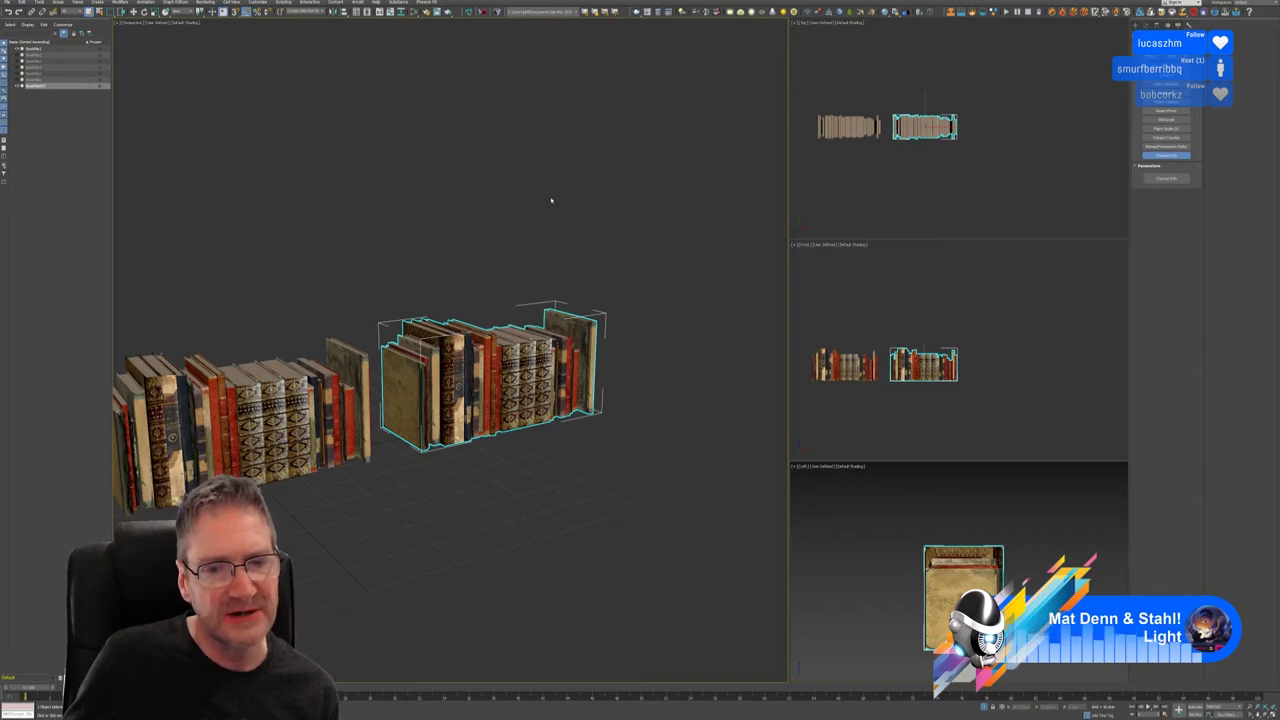
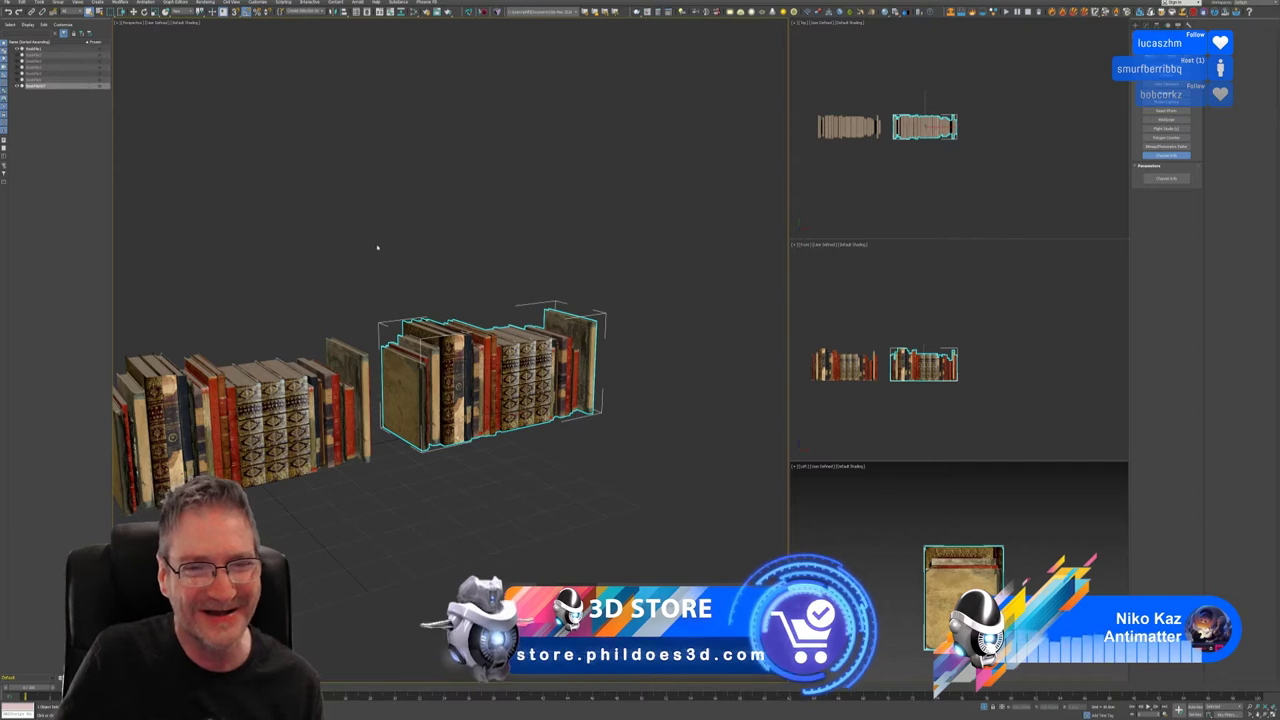
middle_click_drag(377, 247, 409, 249)
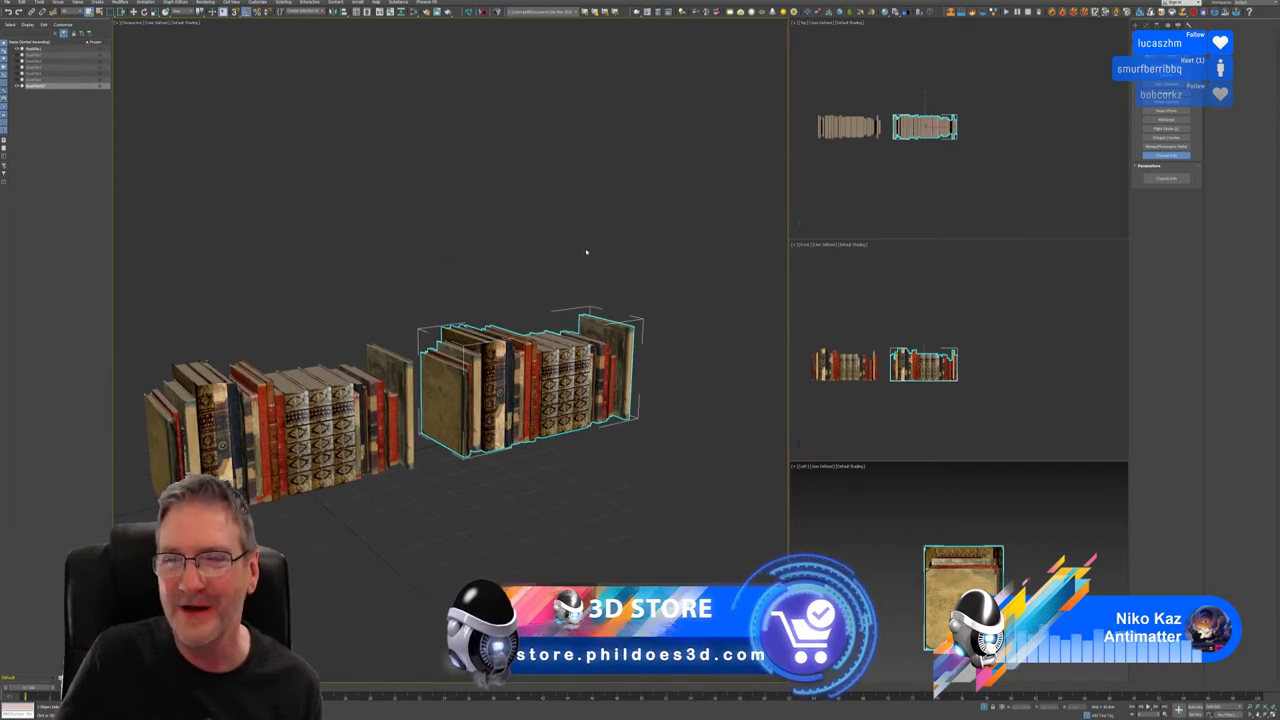
Step: Rename the baked book pile to BookPile1_OPT and save the scene
left_click(1148, 26)
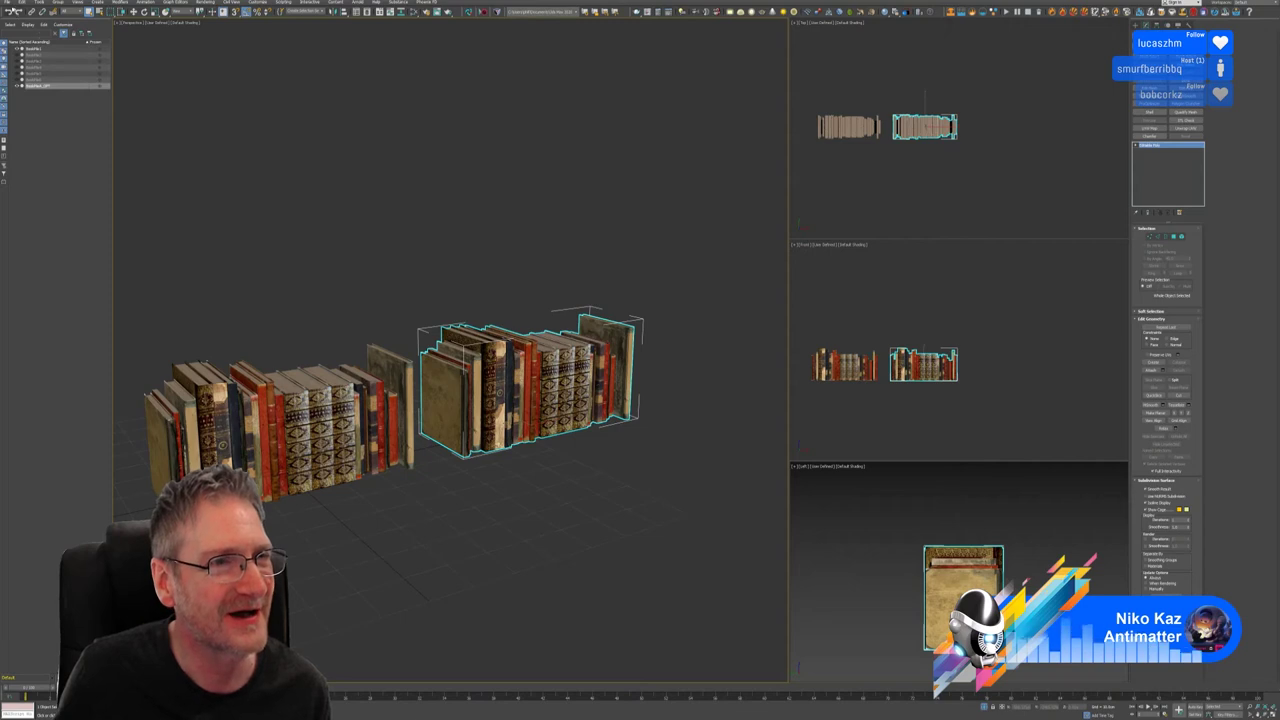
left_click(8, 2)
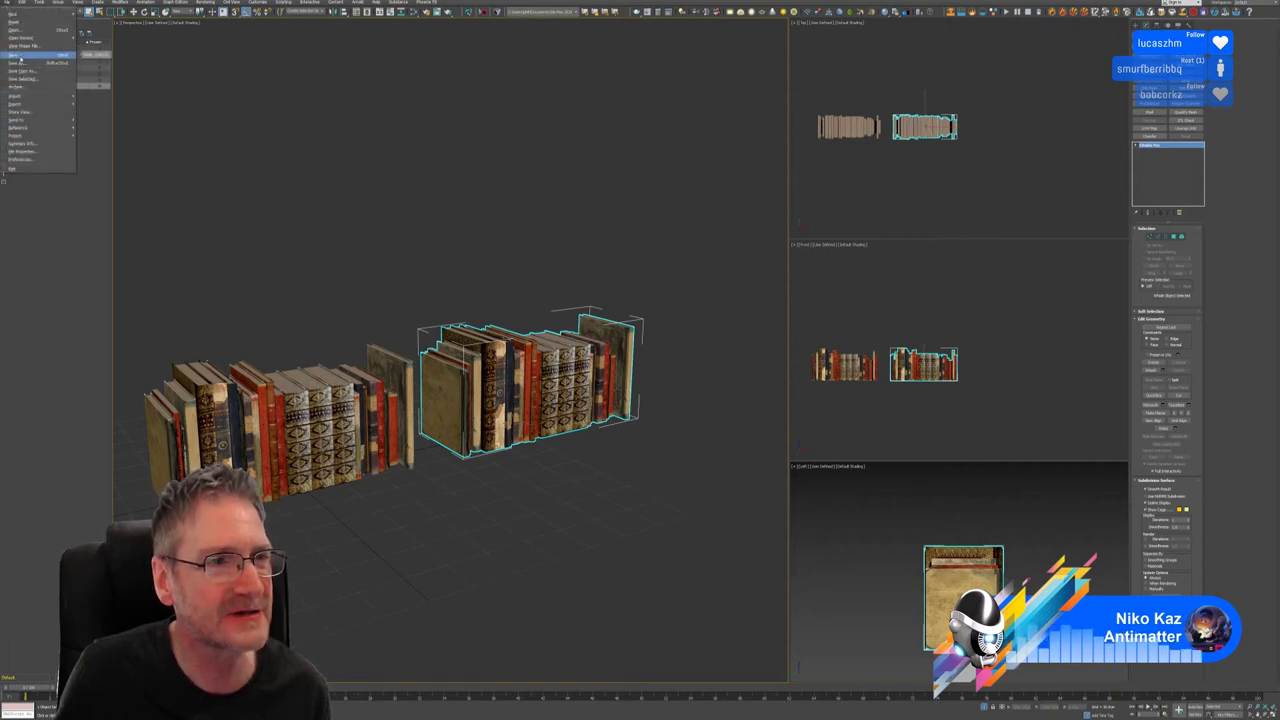
left_click(19, 55)
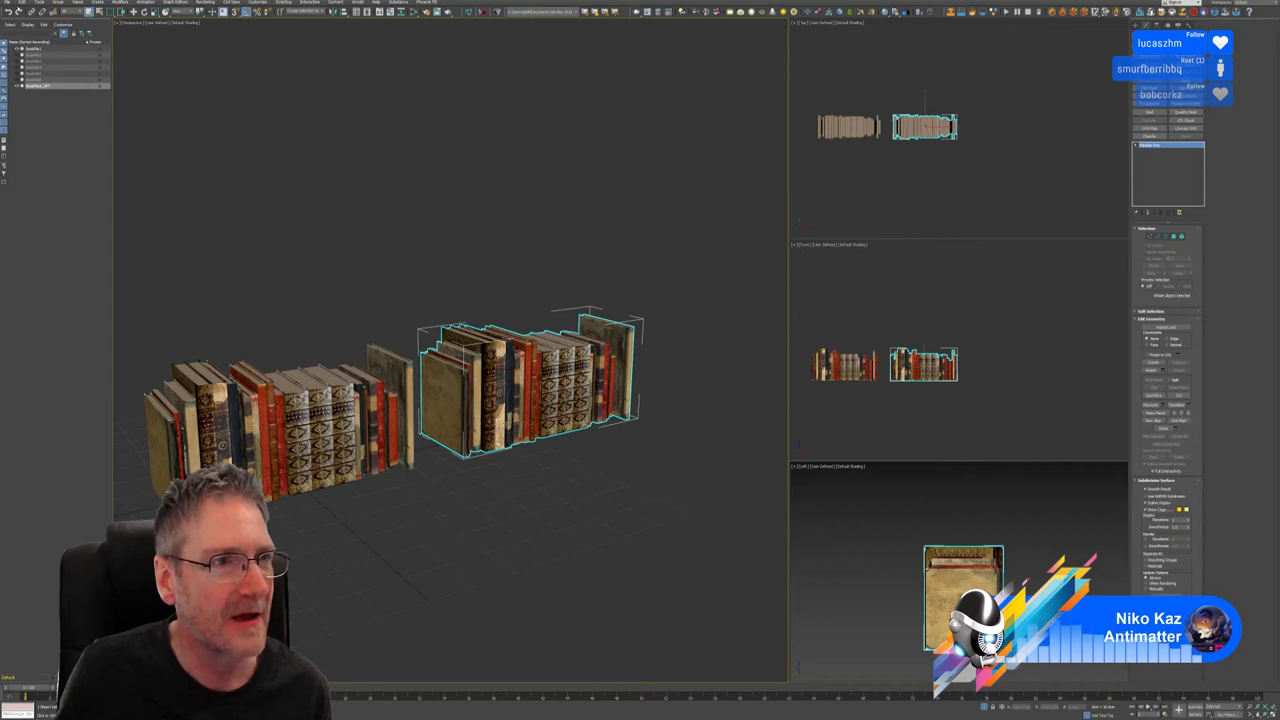
Step: Start exporting the selected book pile and set the destination to the OPT folder inside Books For Shelf, Antique Books
left_click(7, 4)
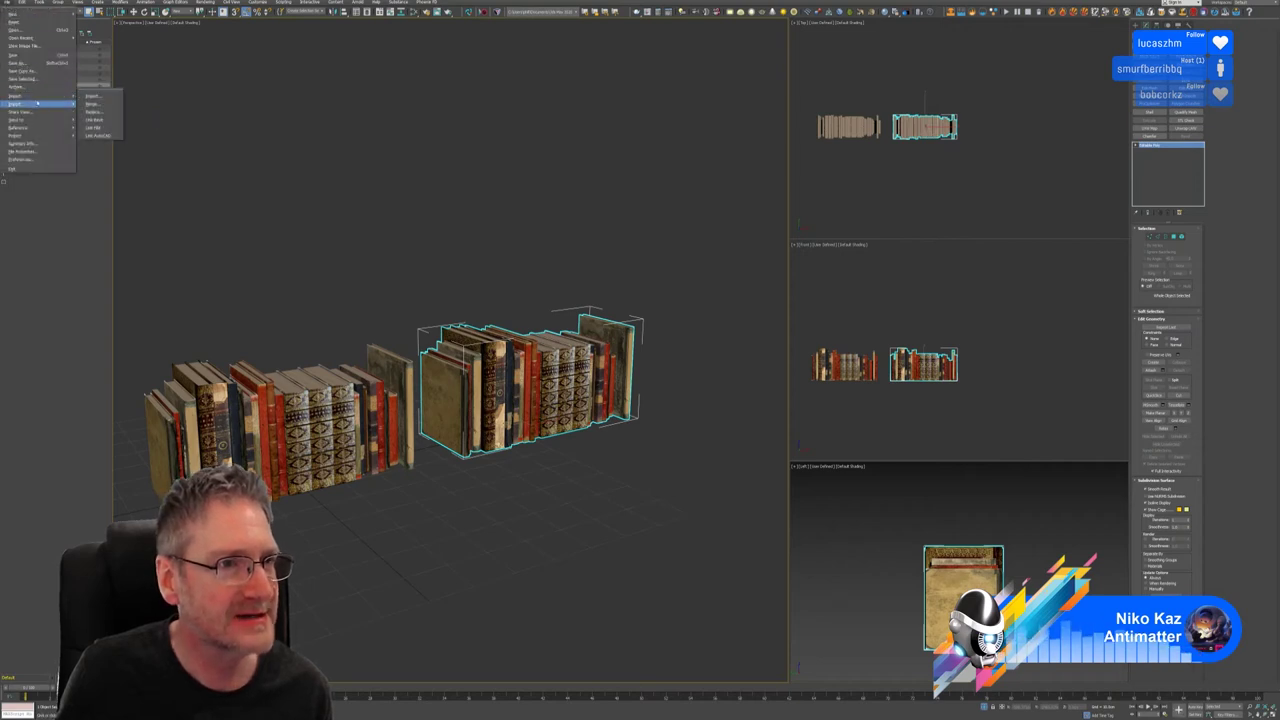
mouse_move(30, 103)
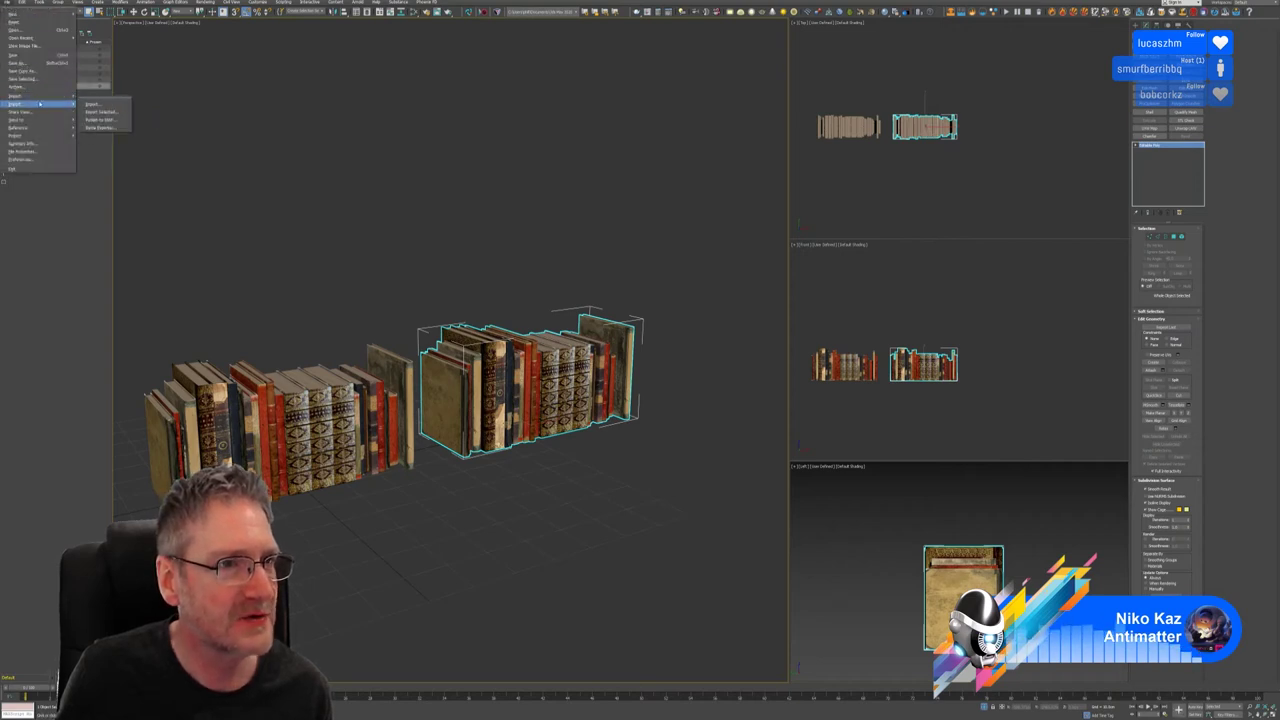
left_click(104, 119)
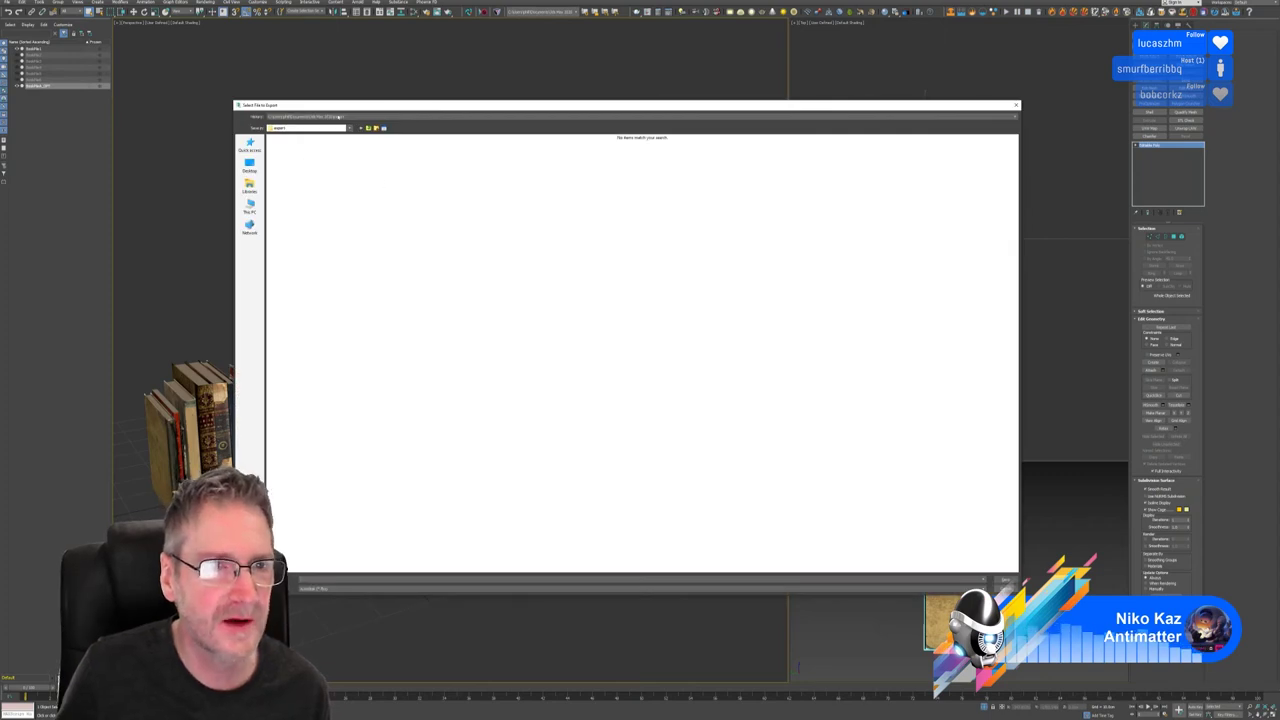
left_click(340, 117)
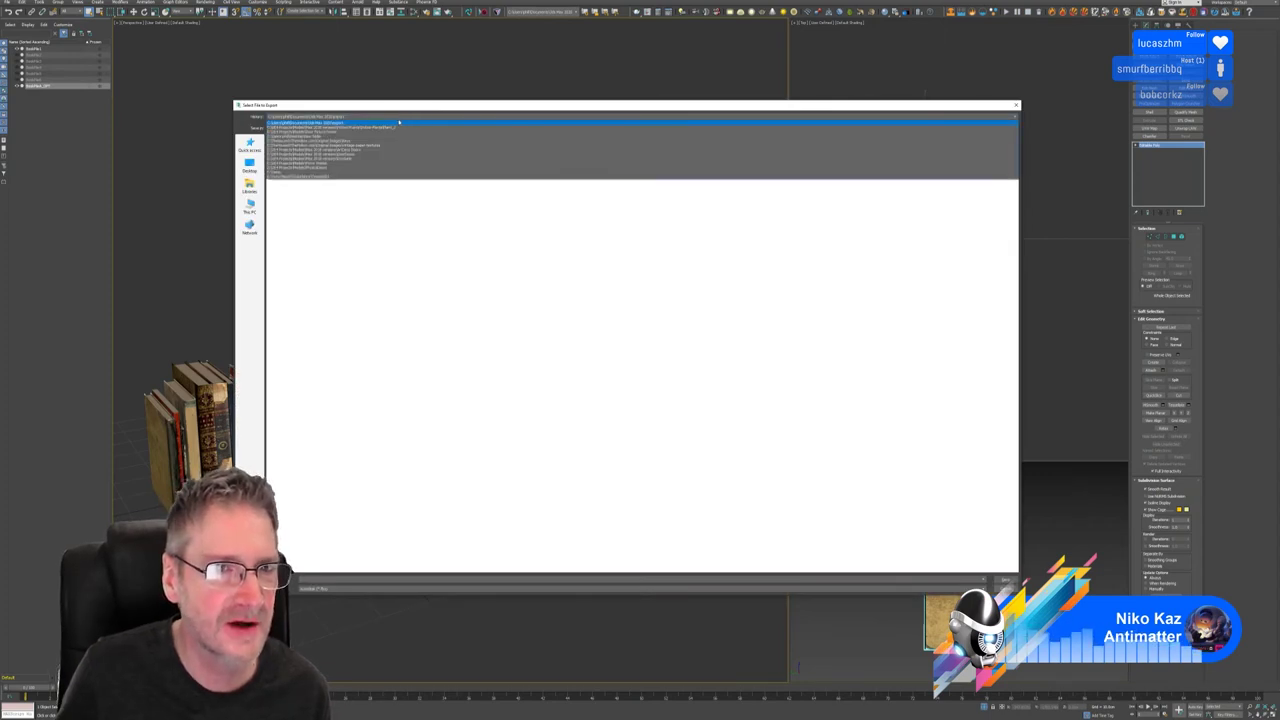
left_click(382, 128)
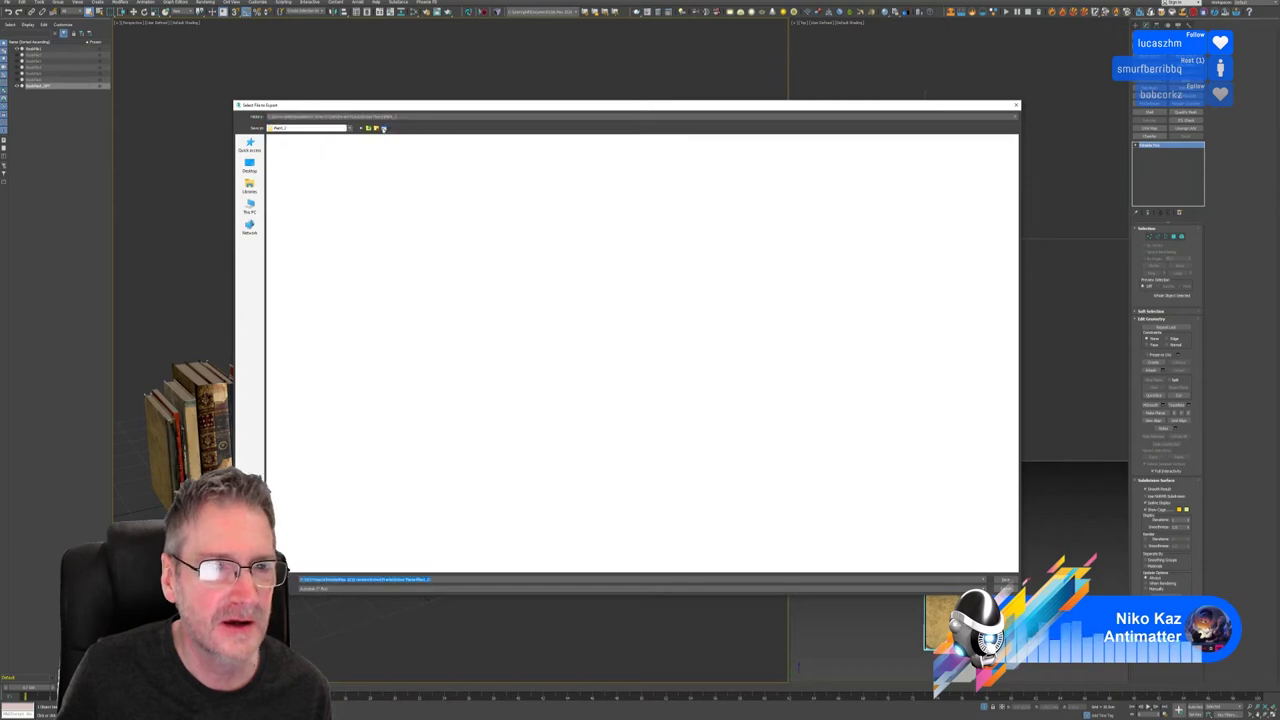
left_click(368, 129)
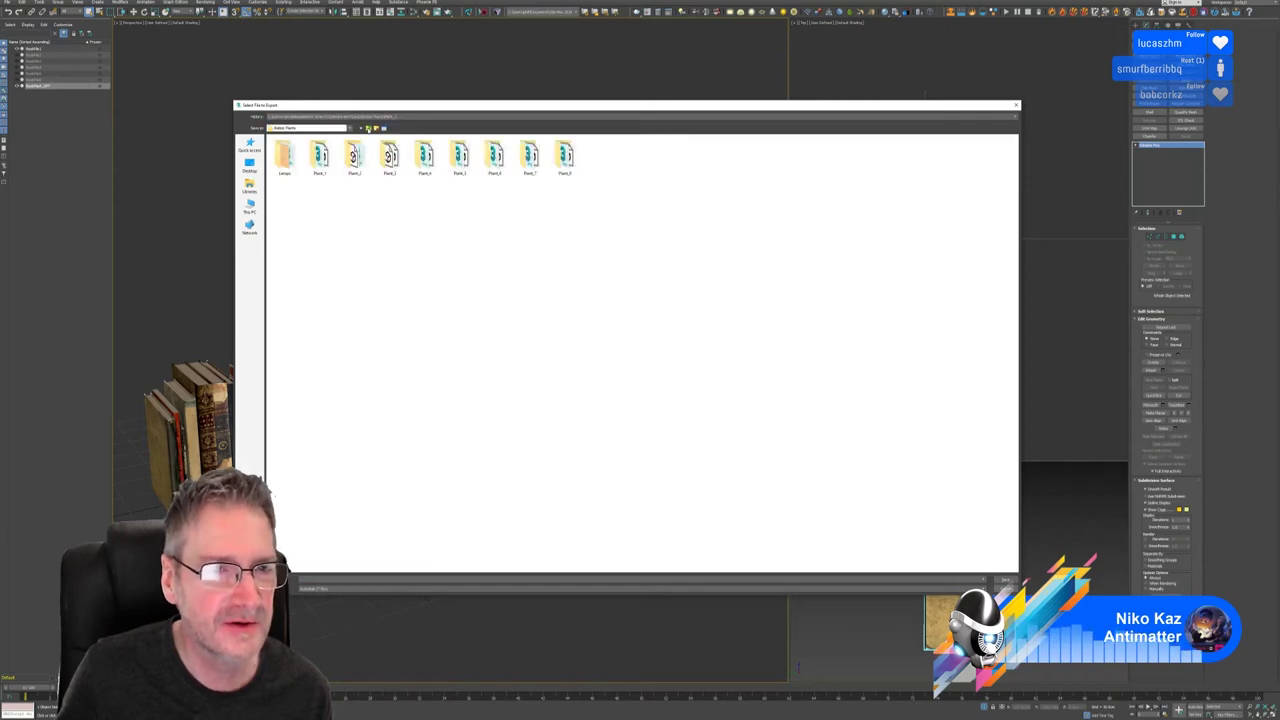
left_click(368, 129)
left_click(368, 129)
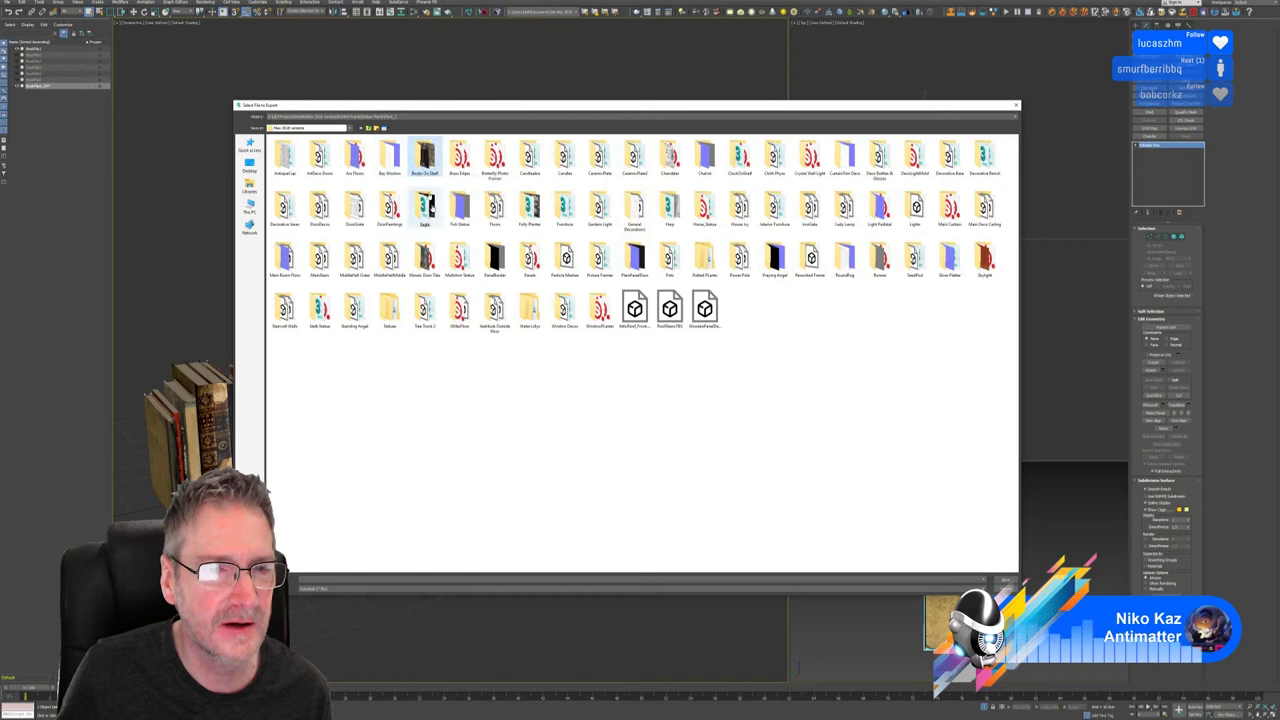
double_click(424, 155)
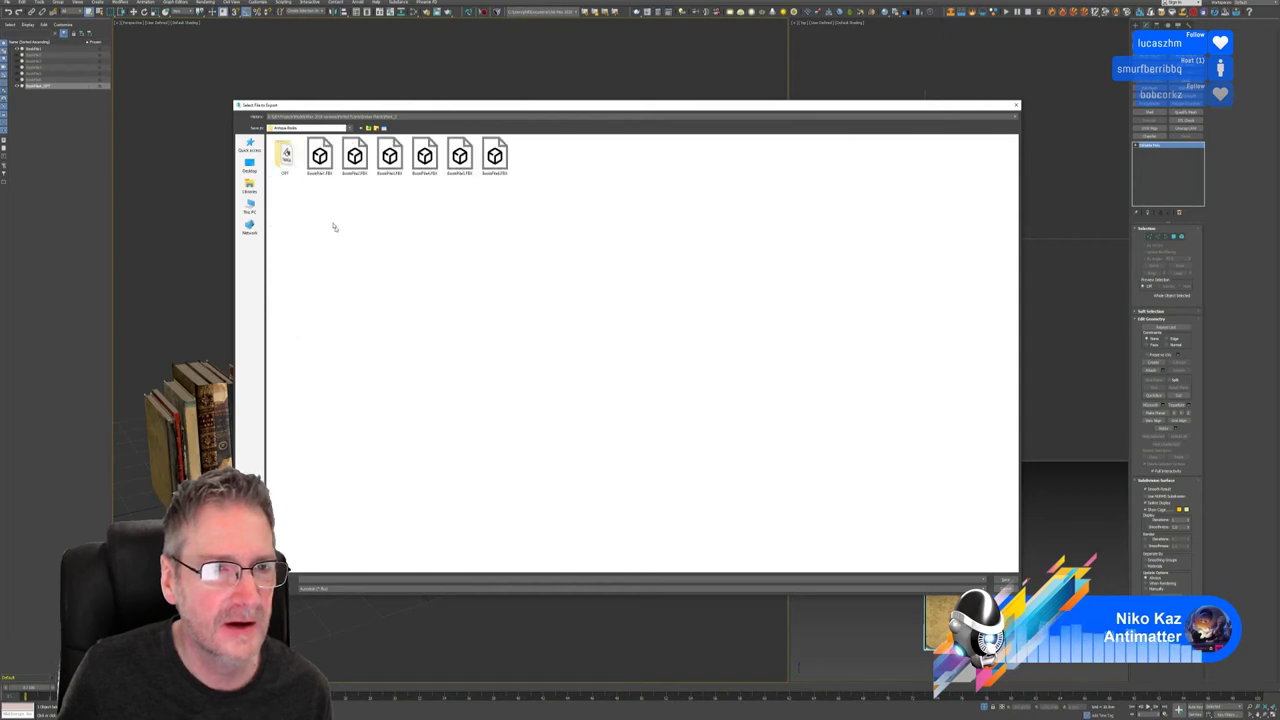
double_click(284, 165)
key("Return")
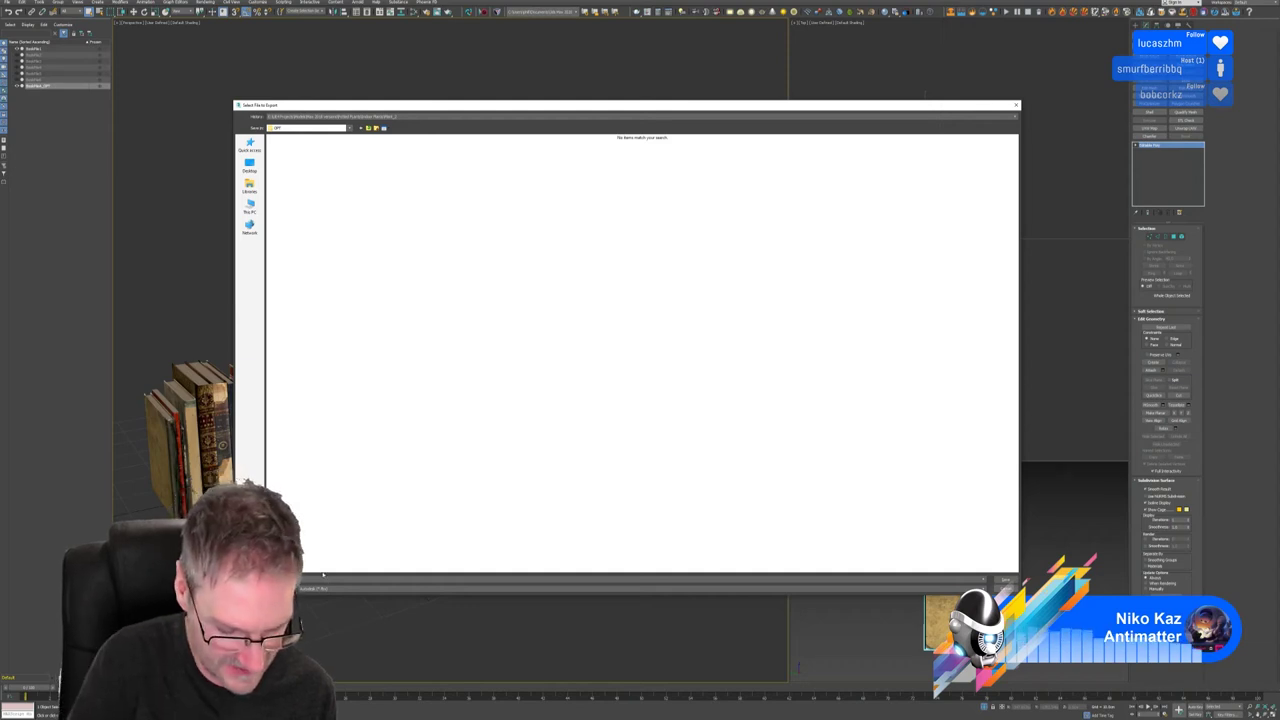
Step: Name the export file BookPile1_OPT and export it as FBX with the current export settings
type("B")
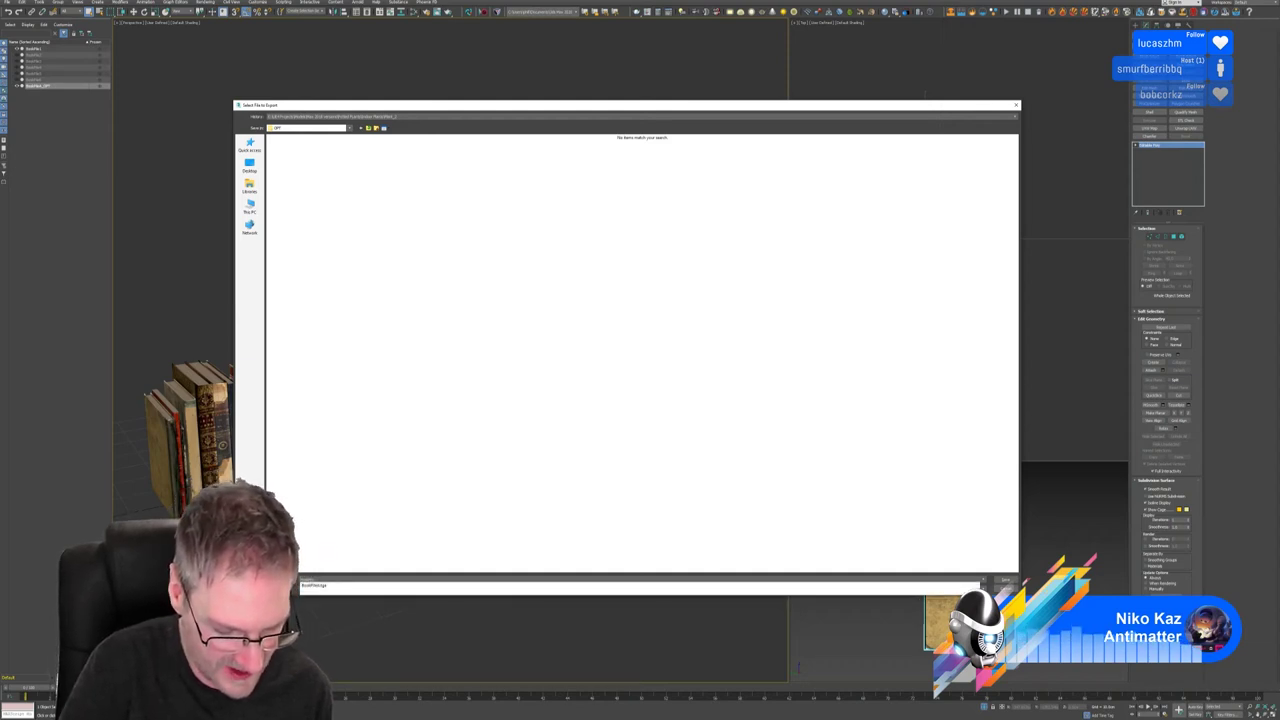
type("ookPile1_OPT")
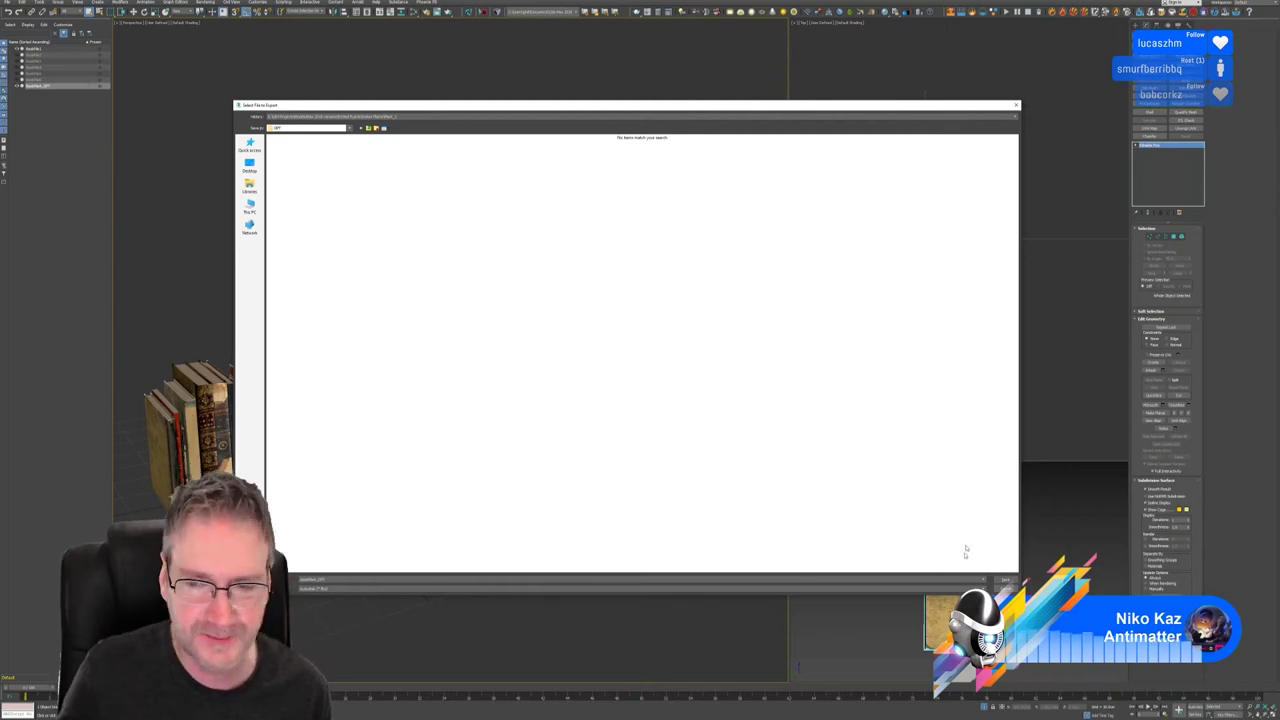
left_click(1005, 580)
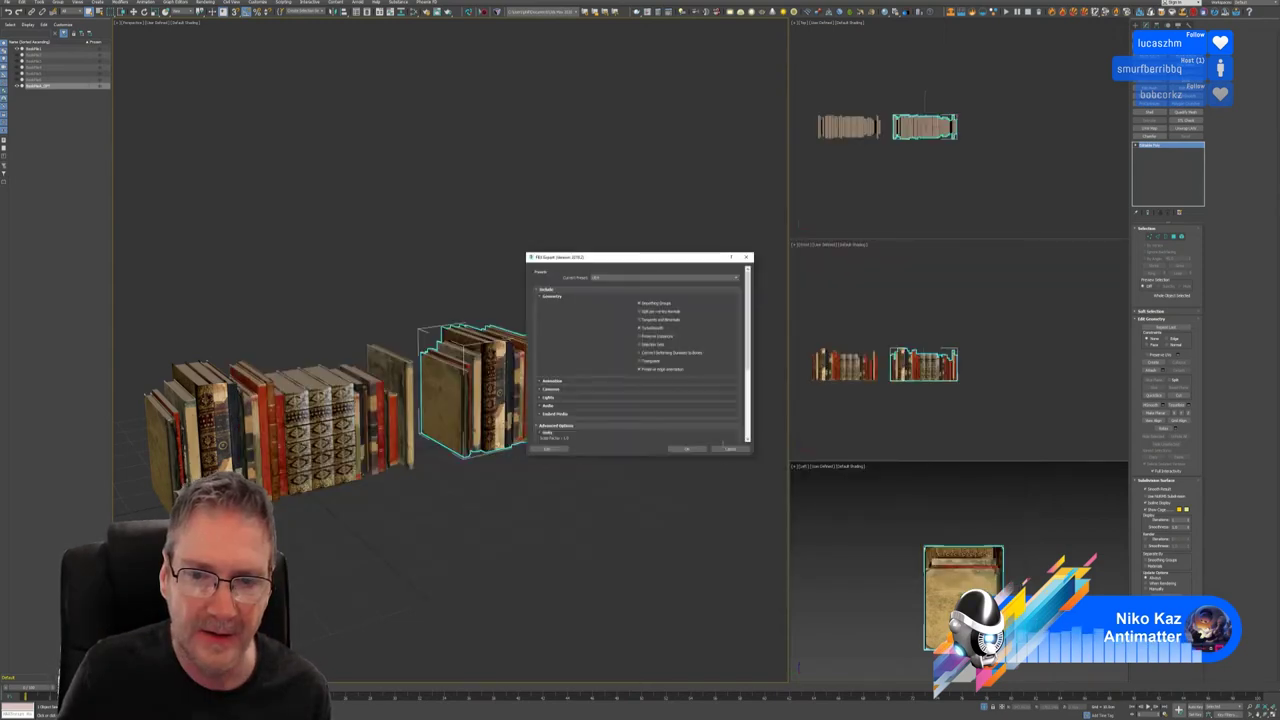
left_click(692, 451)
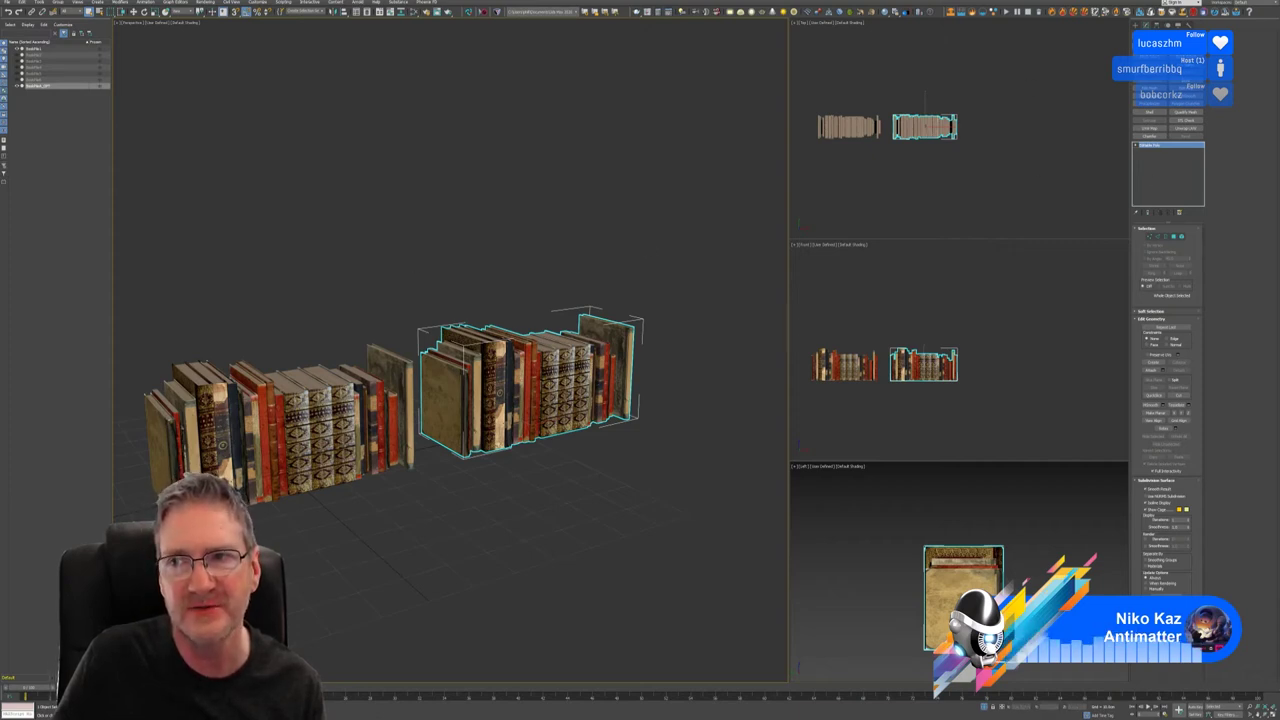
left_click(1165, 92)
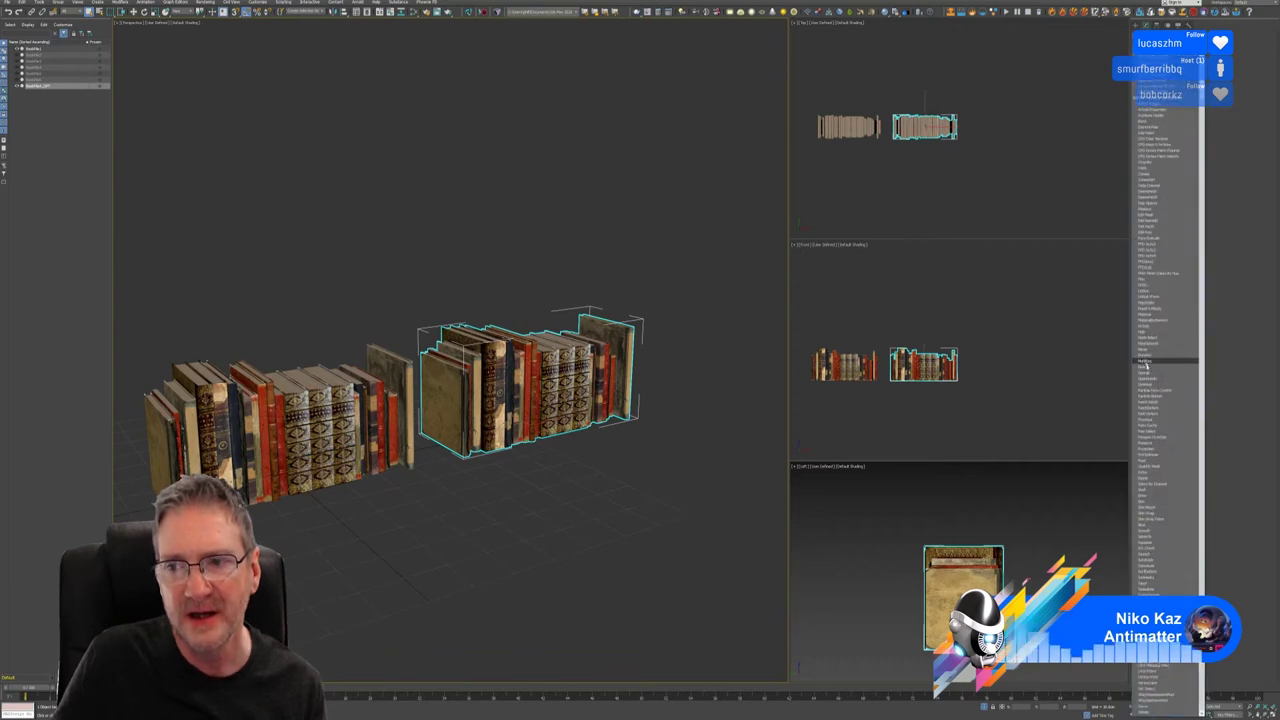
scroll(1146, 367, "up", 3)
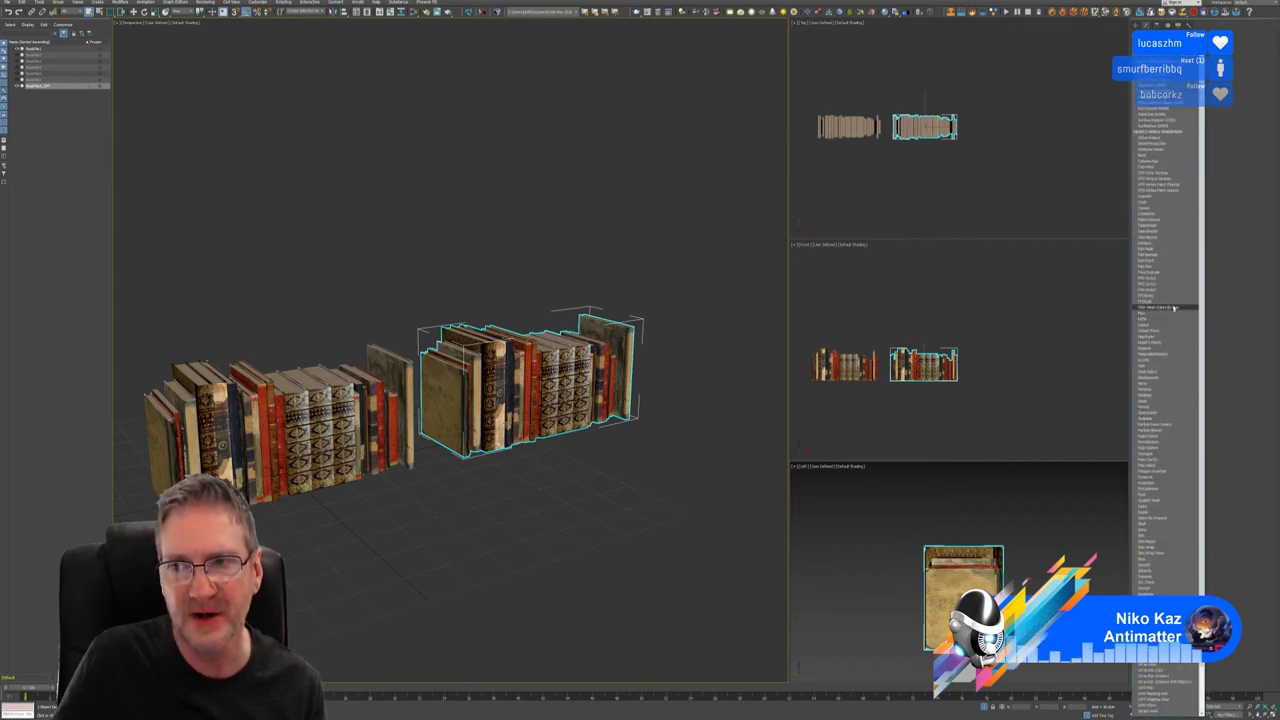
left_click(1237, 112)
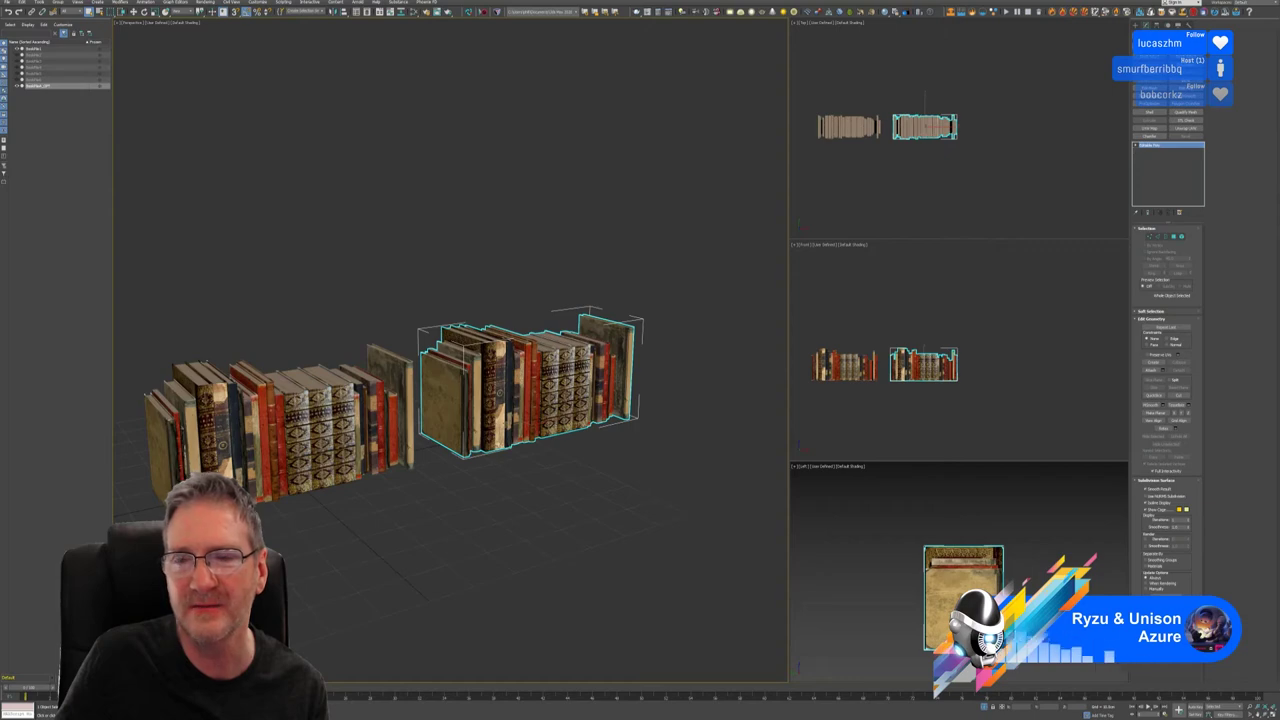
Step: Switch to Unreal Editor and import the optimised book pile FBX from the Antique Books OPT folder into the Merged content folder
key("super+d")
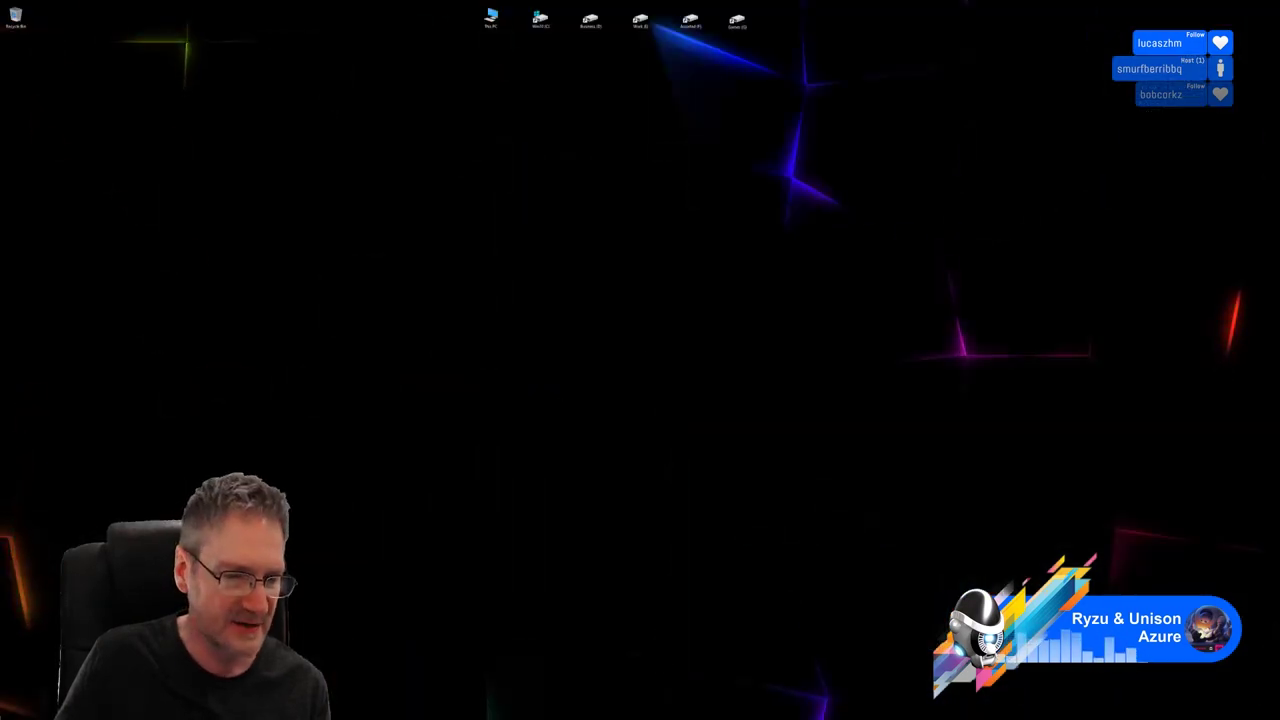
key("alt+Tab")
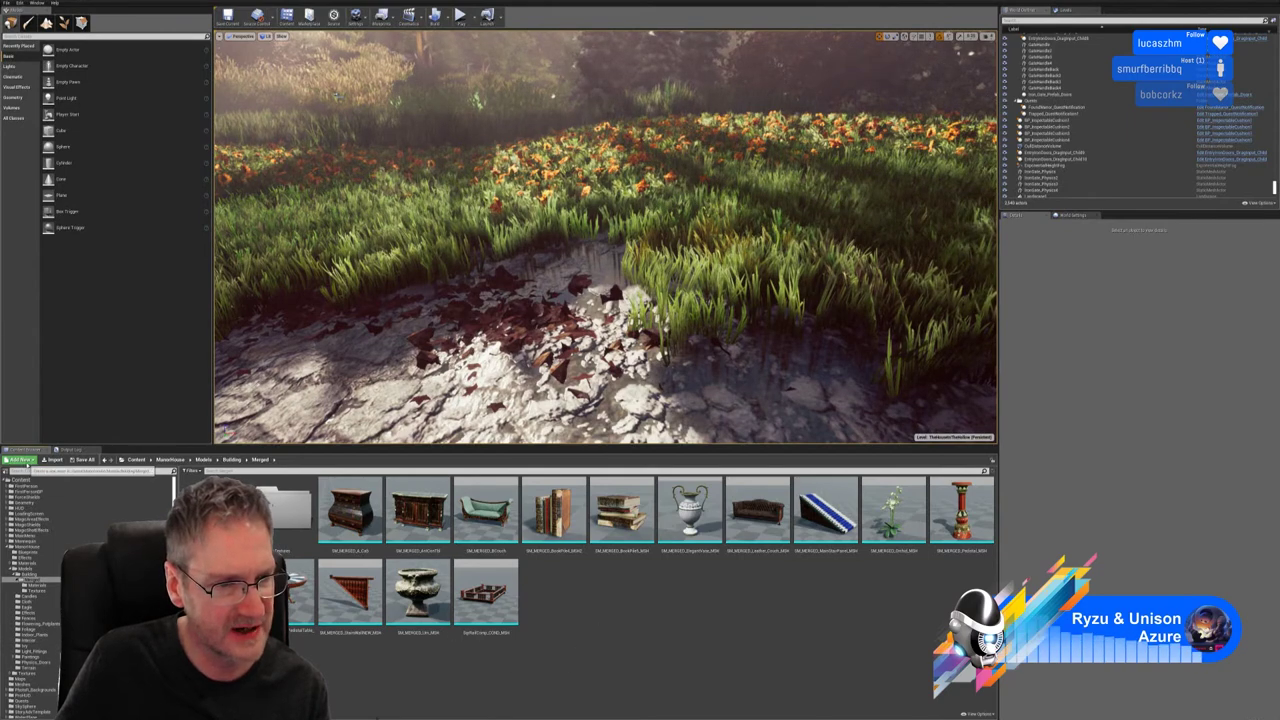
left_click(50, 460)
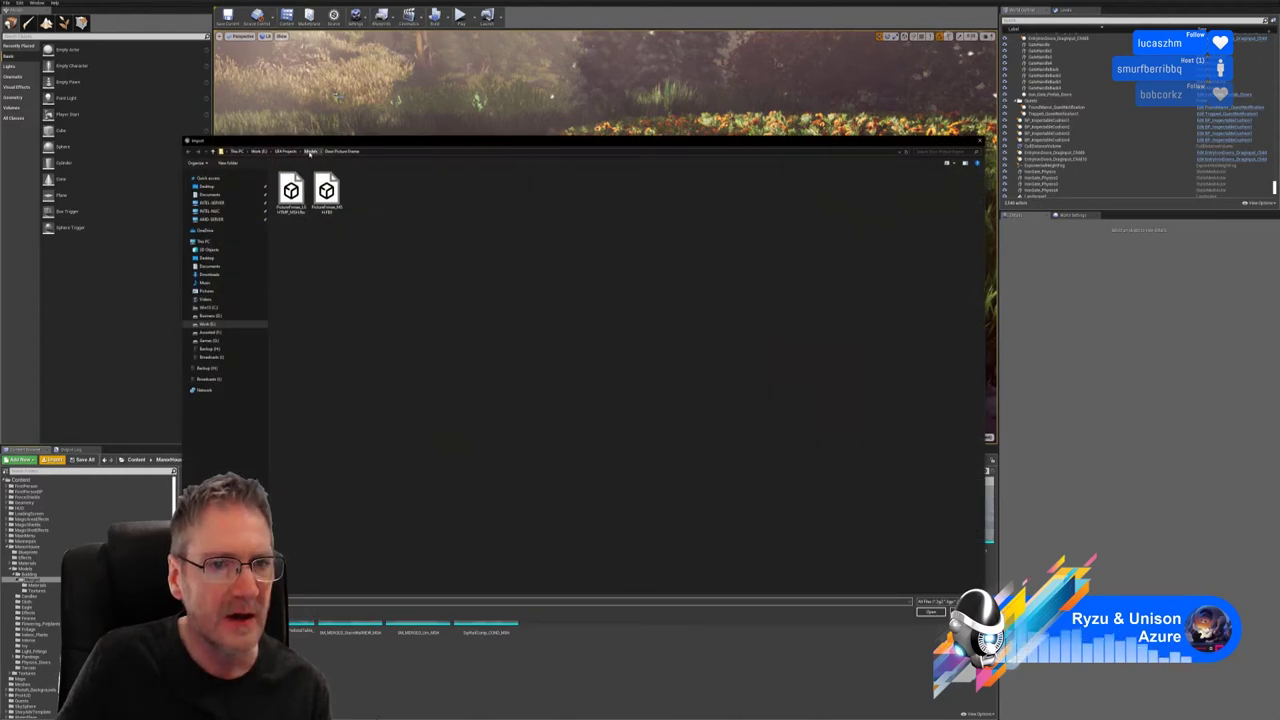
left_click(309, 151)
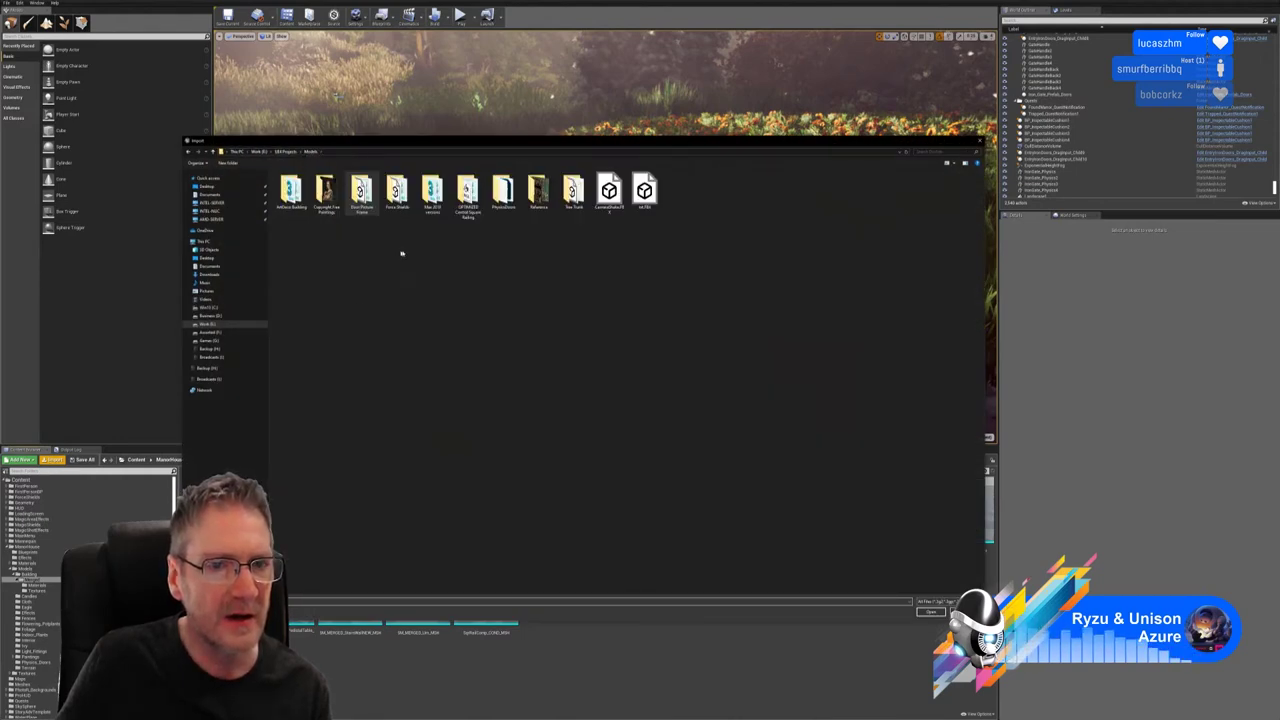
double_click(431, 192)
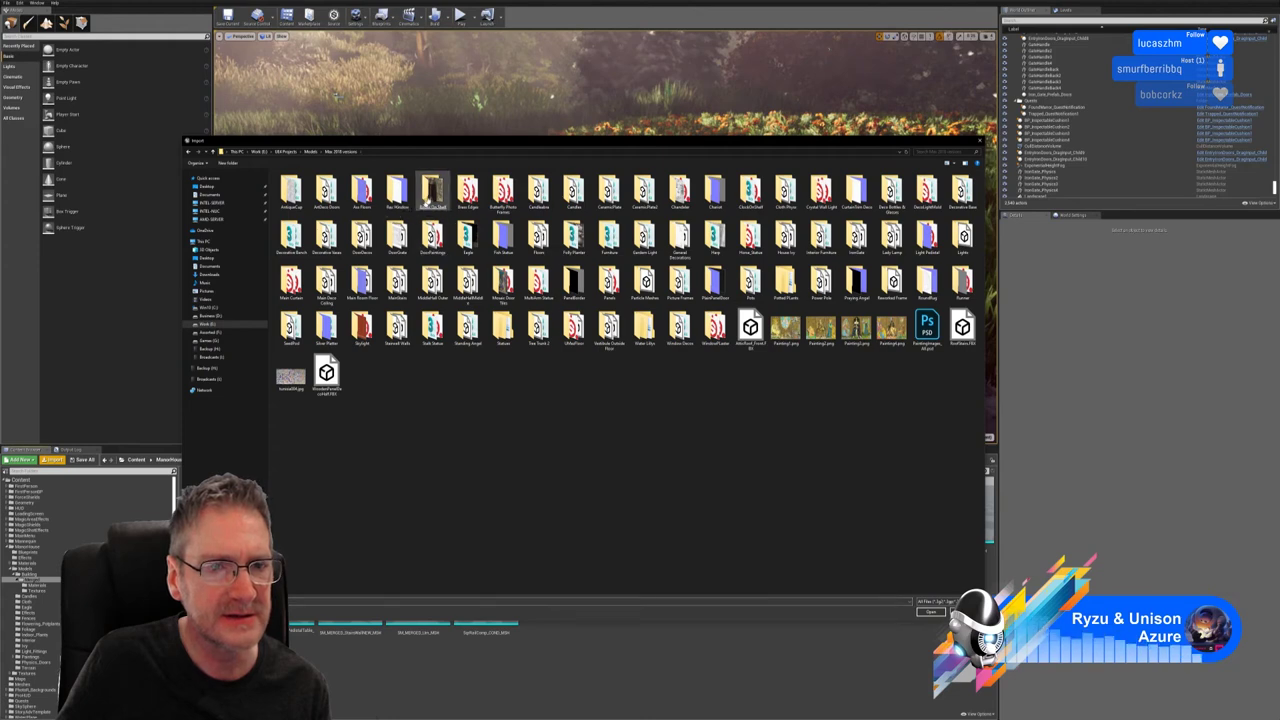
double_click(431, 190)
double_click(292, 192)
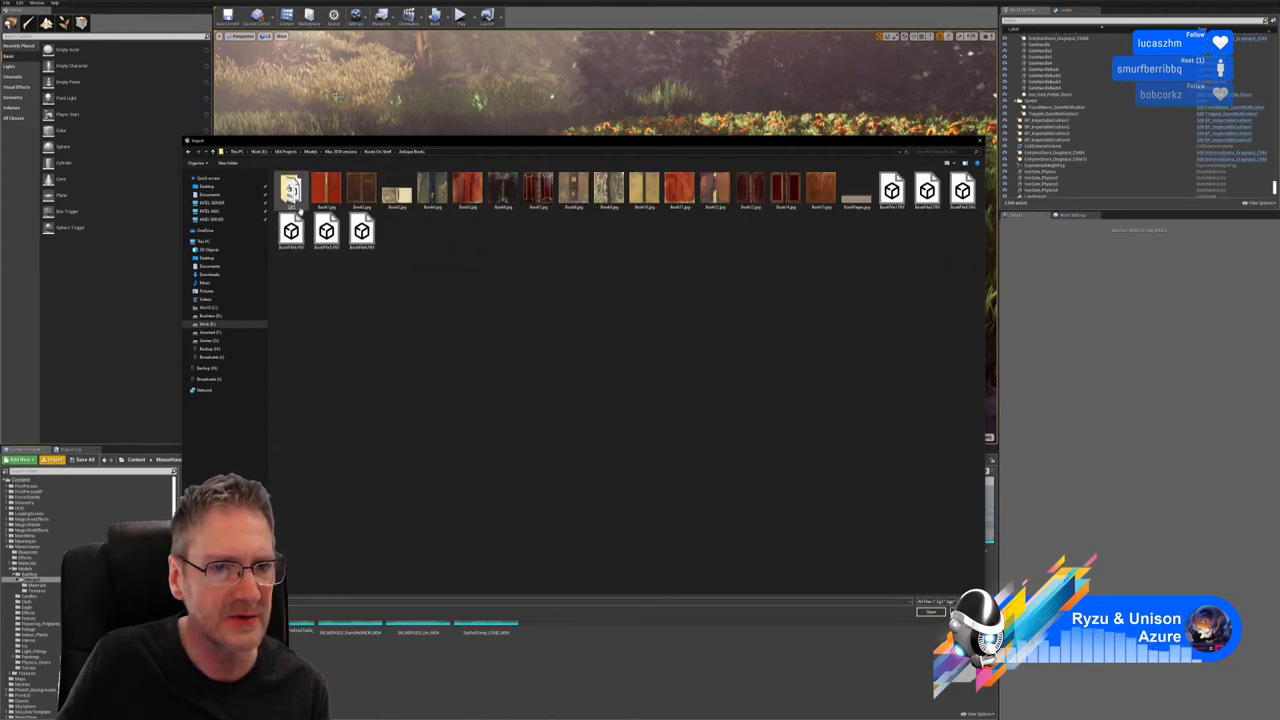
double_click(292, 192)
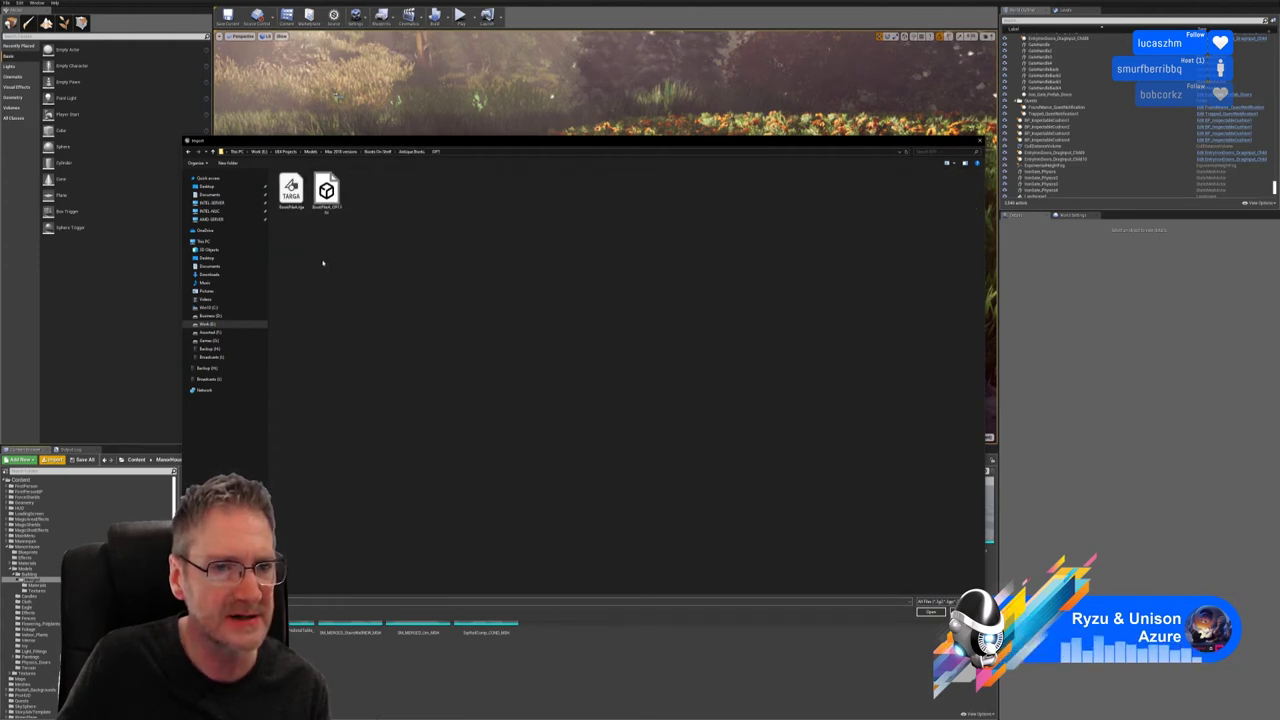
double_click(327, 190)
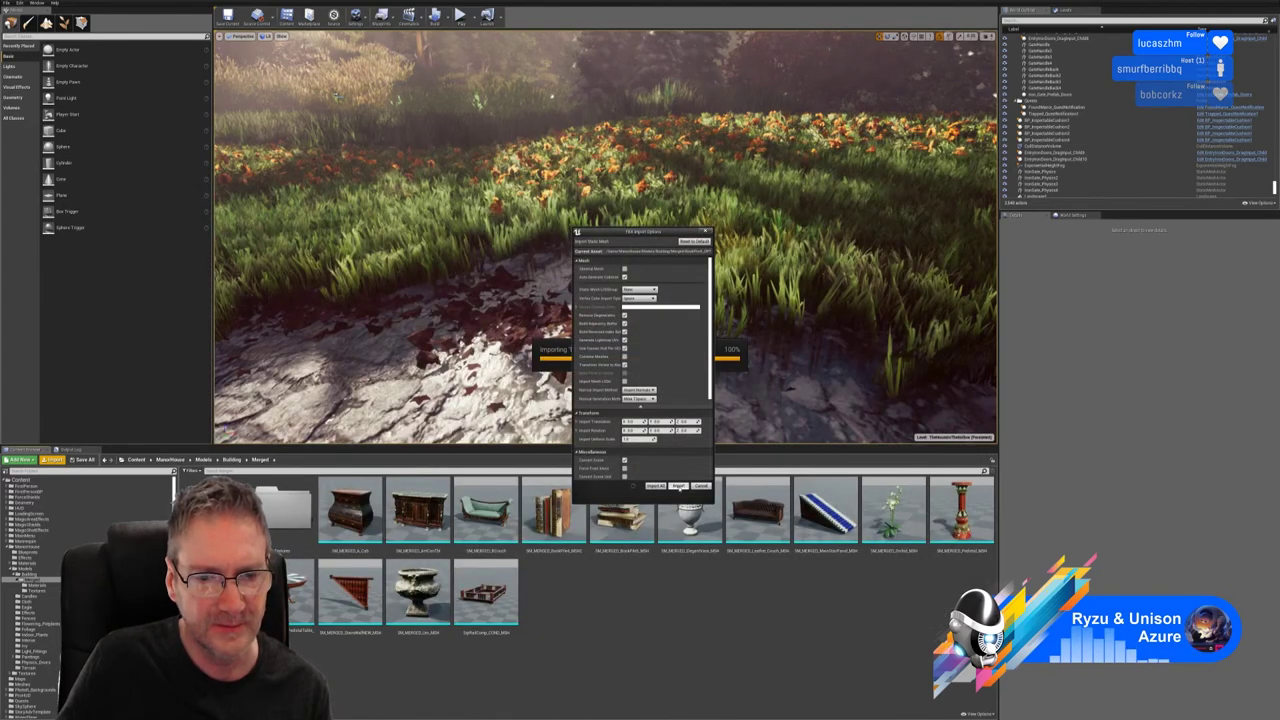
left_click(679, 486)
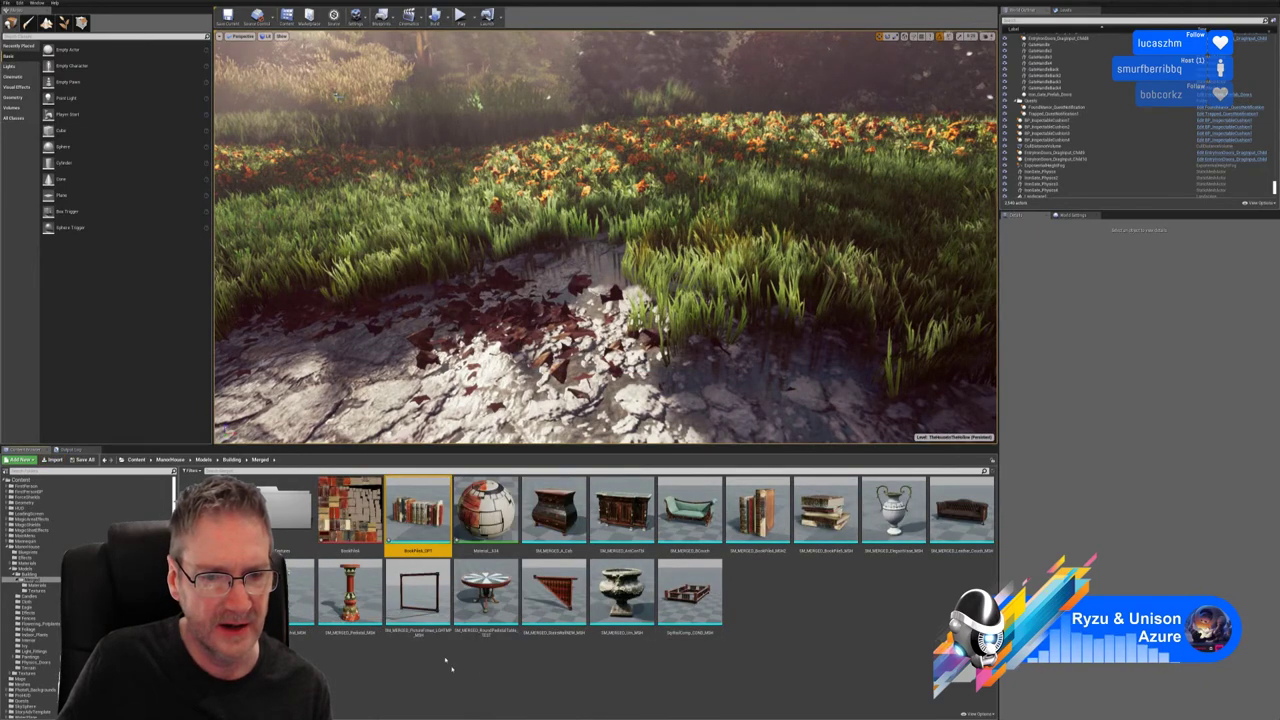
Step: Select the upright book pile beside the vase on the cabinet and review its material slots
mouse_move(425, 518)
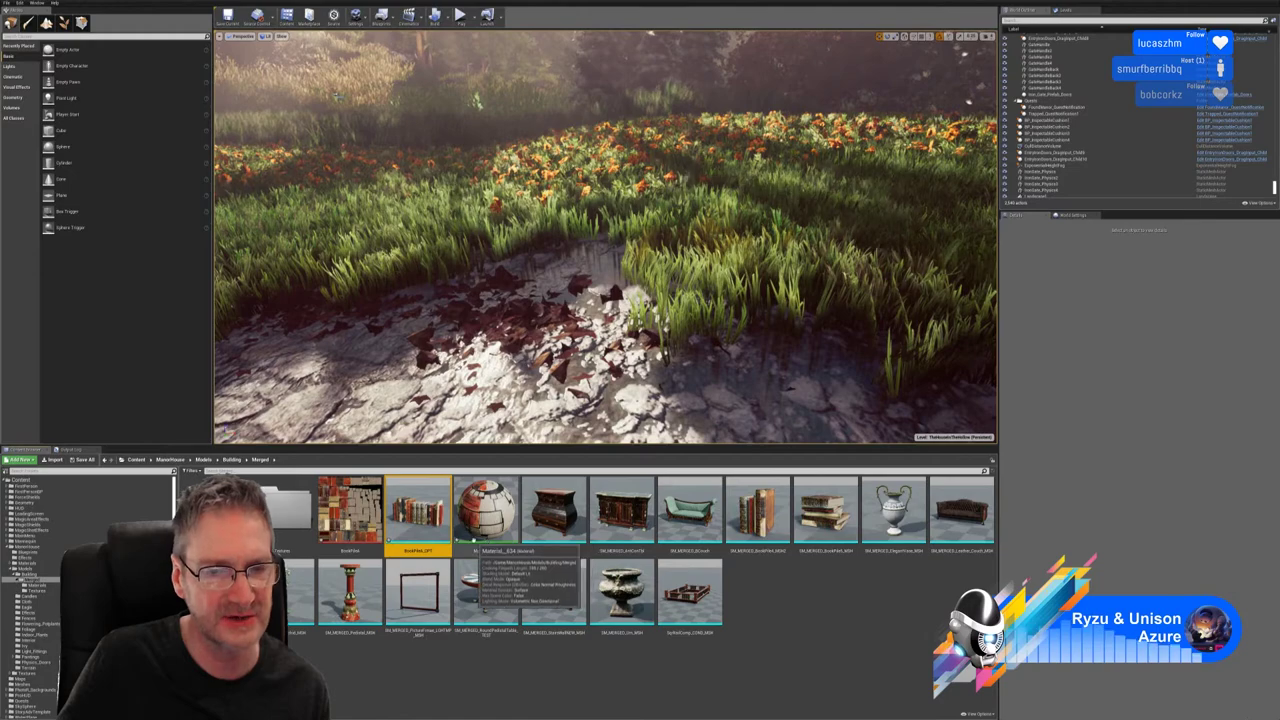
right_click_drag(560, 330, 250, 320)
right_click_drag(605, 240, 290, 236)
key("w")
mouse_move(605, 236)
right_mouse_down()
mouse_move(615, 232)
mouse_move(480, 240)
mouse_move(750, 236)
mouse_move(585, 250)
mouse_move(625, 250)
right_mouse_up()
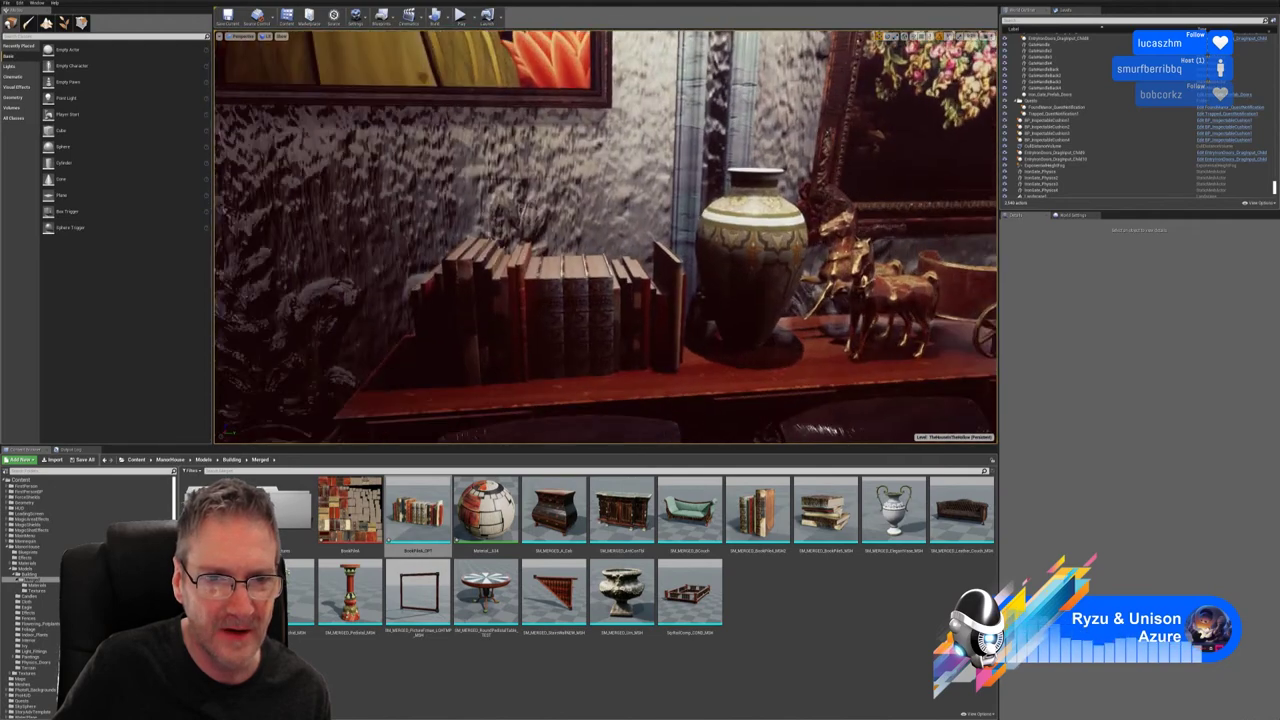
left_click(603, 310)
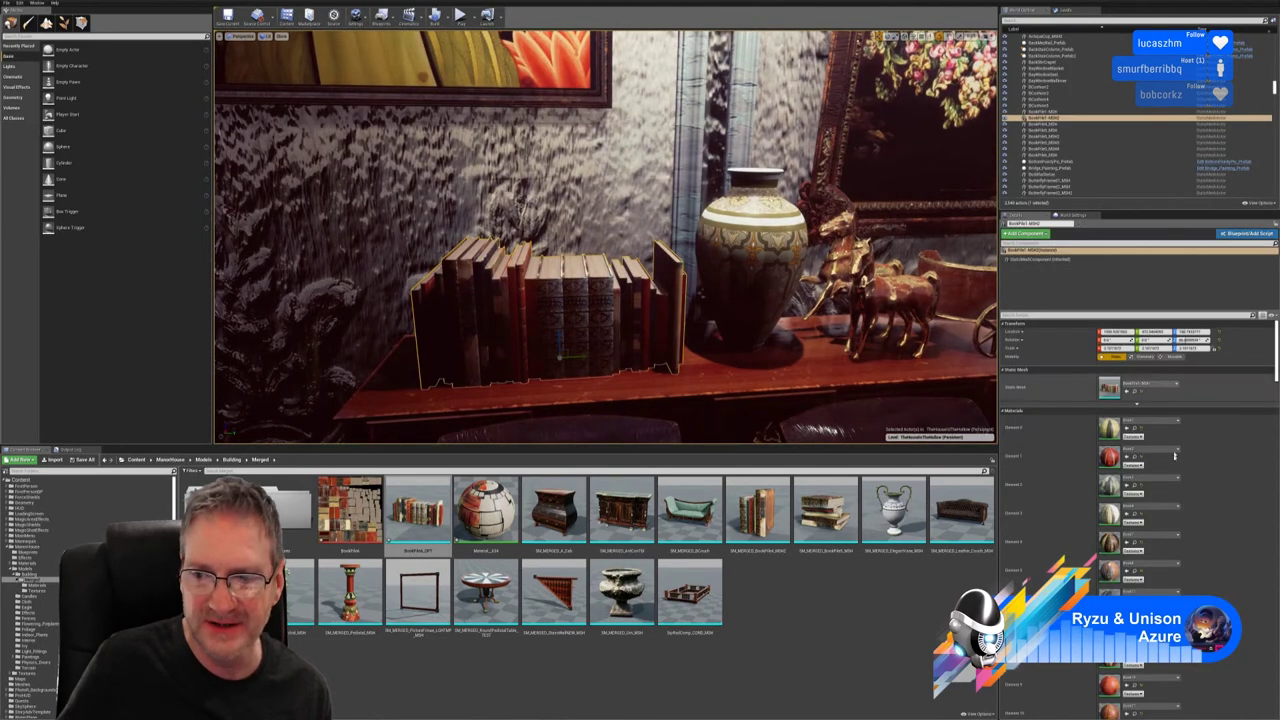
scroll(1172, 587, "down", 5)
scroll(1150, 540, "up", 3)
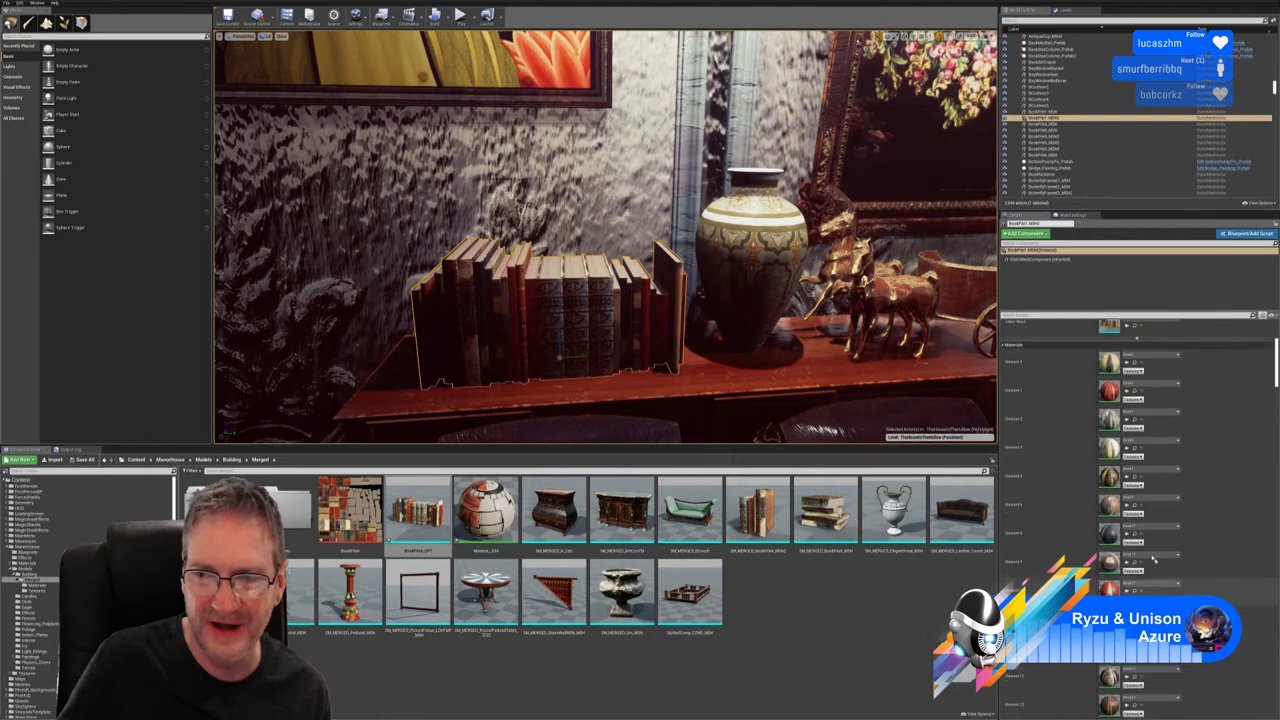
scroll(1146, 515, "up", 1)
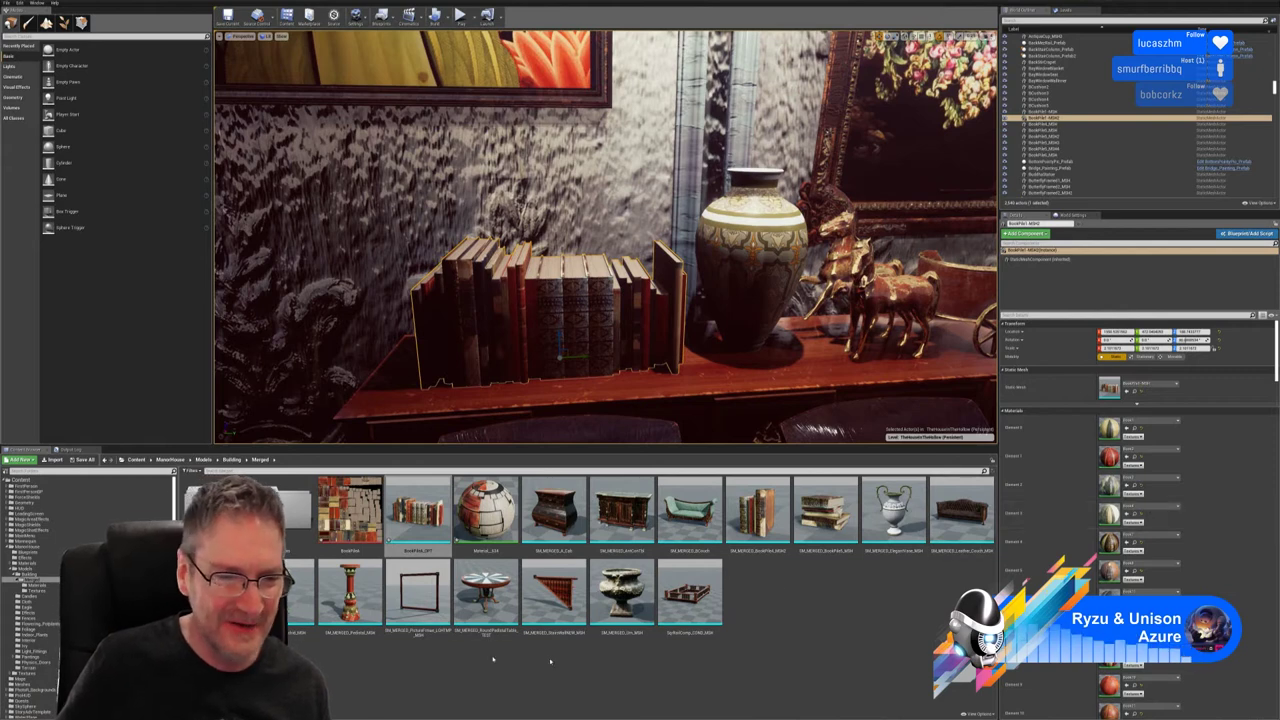
Step: Try using the optimised book pile as the selected actor's static mesh, and undo the replacement
left_click(418, 512)
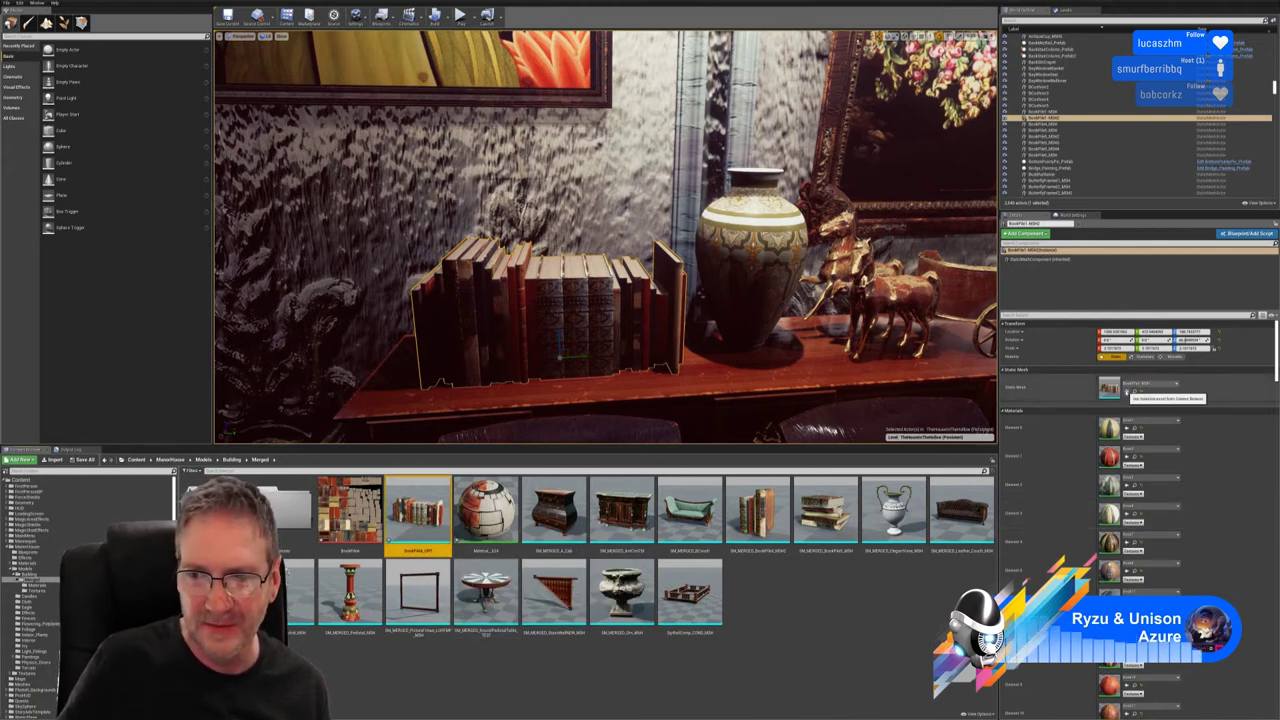
left_click(1128, 391)
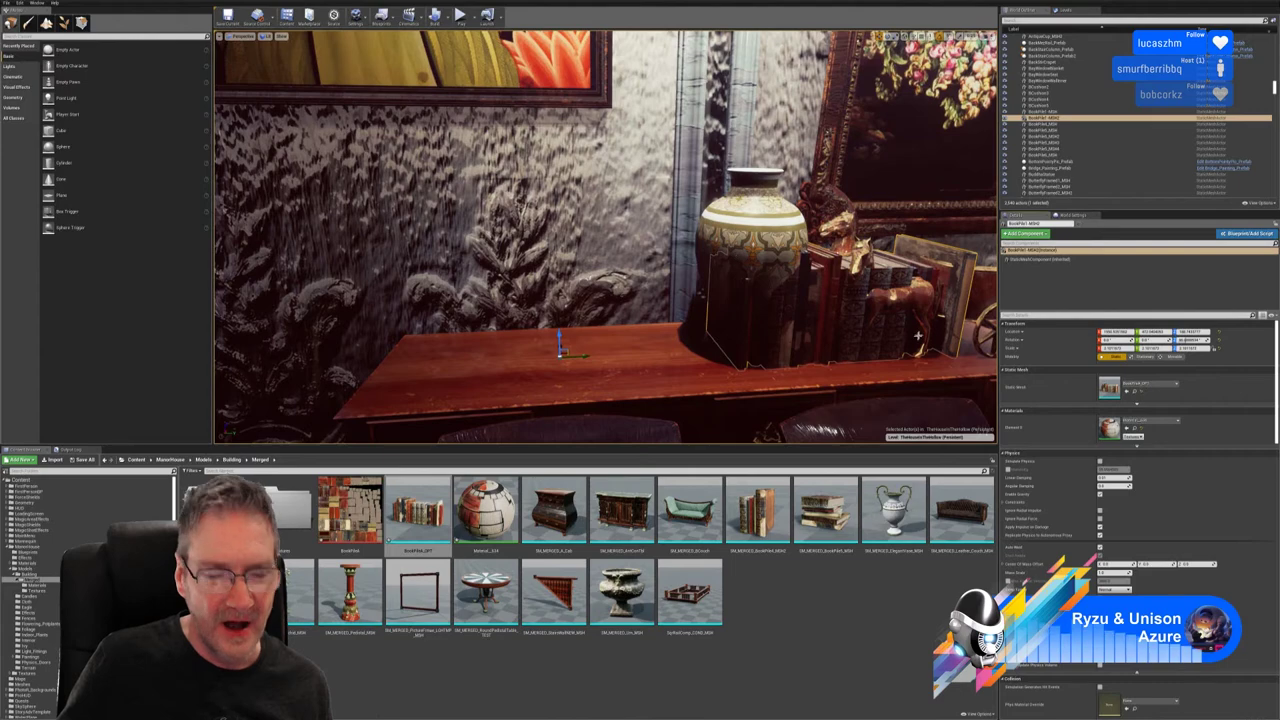
key("ctrl+z")
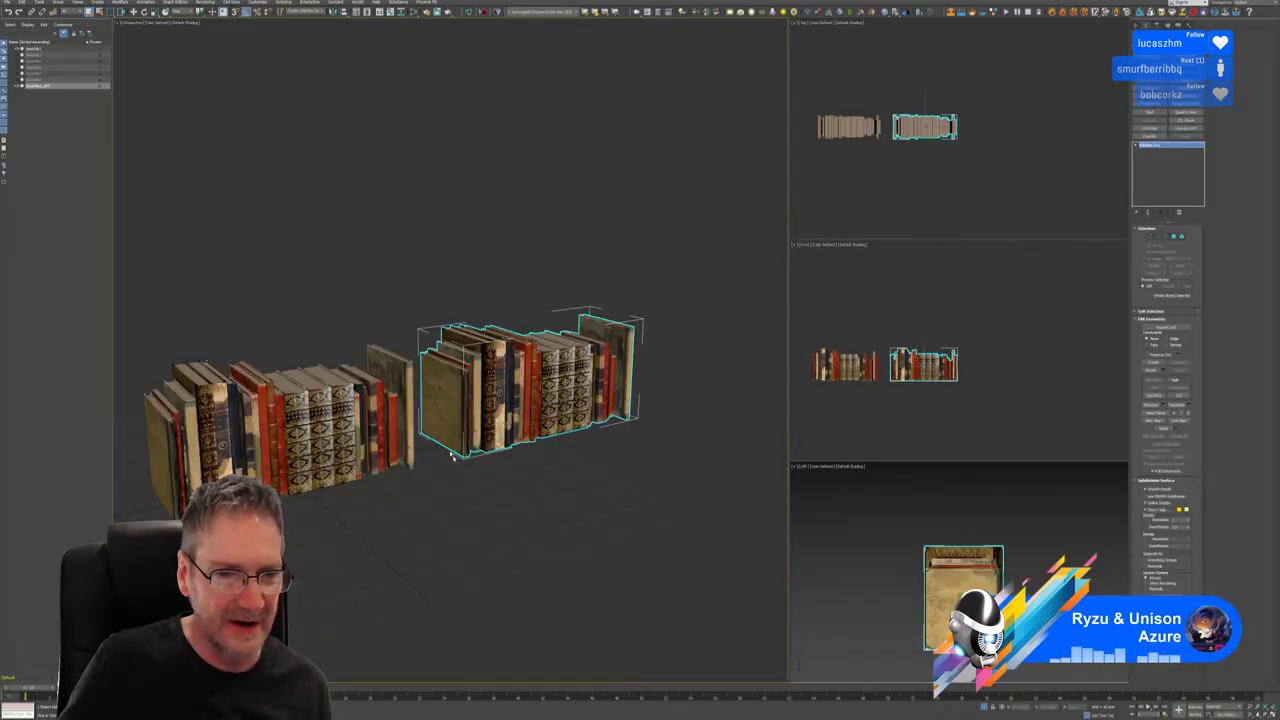
Step: Switch to 3ds Max and move the optimised book pile onto the original pile's position
left_click(133, 12)
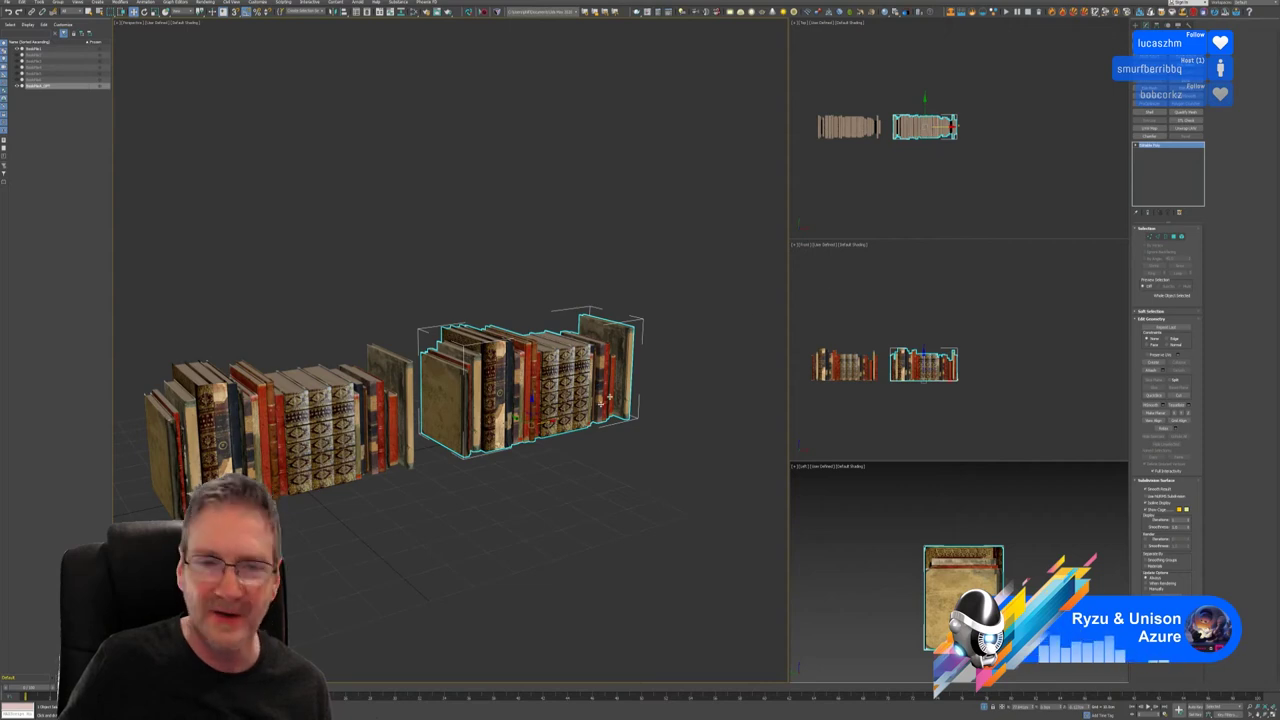
left_click_drag(554, 422, 314, 479)
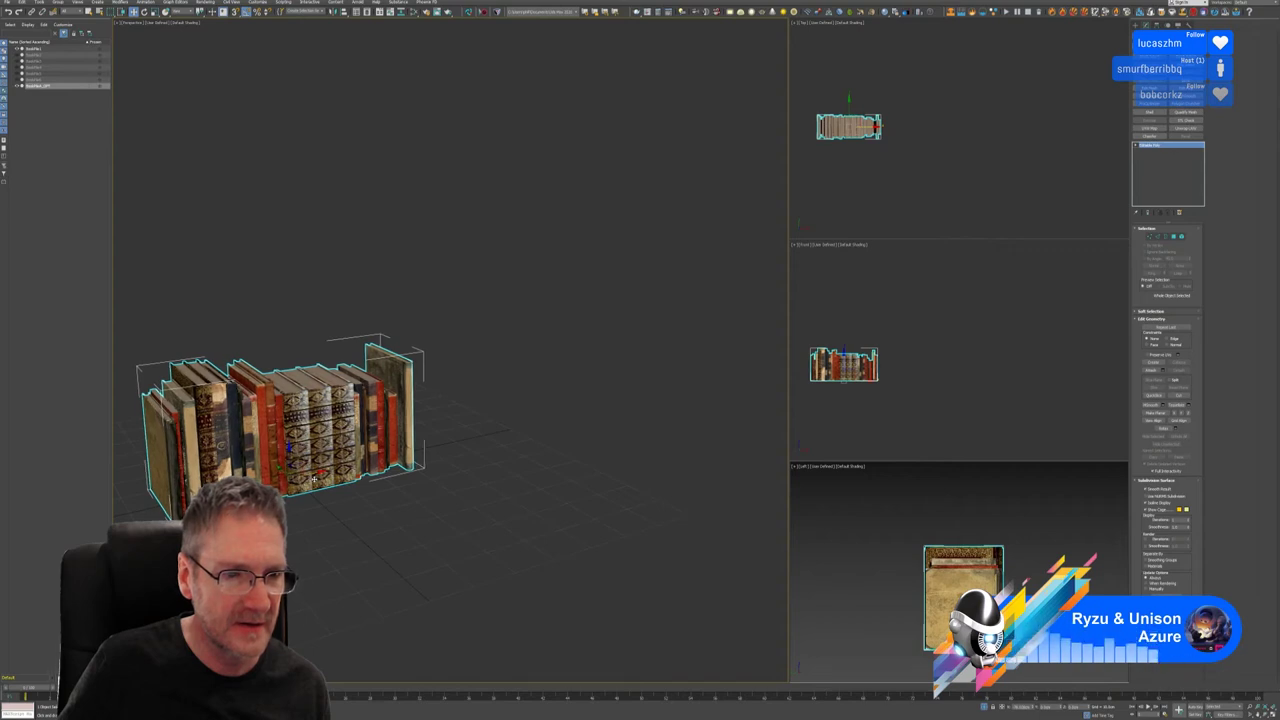
Step: Delete the original book pile and end isolation to bring back the other book piles
left_click(394, 575)
left_click(332, 414)
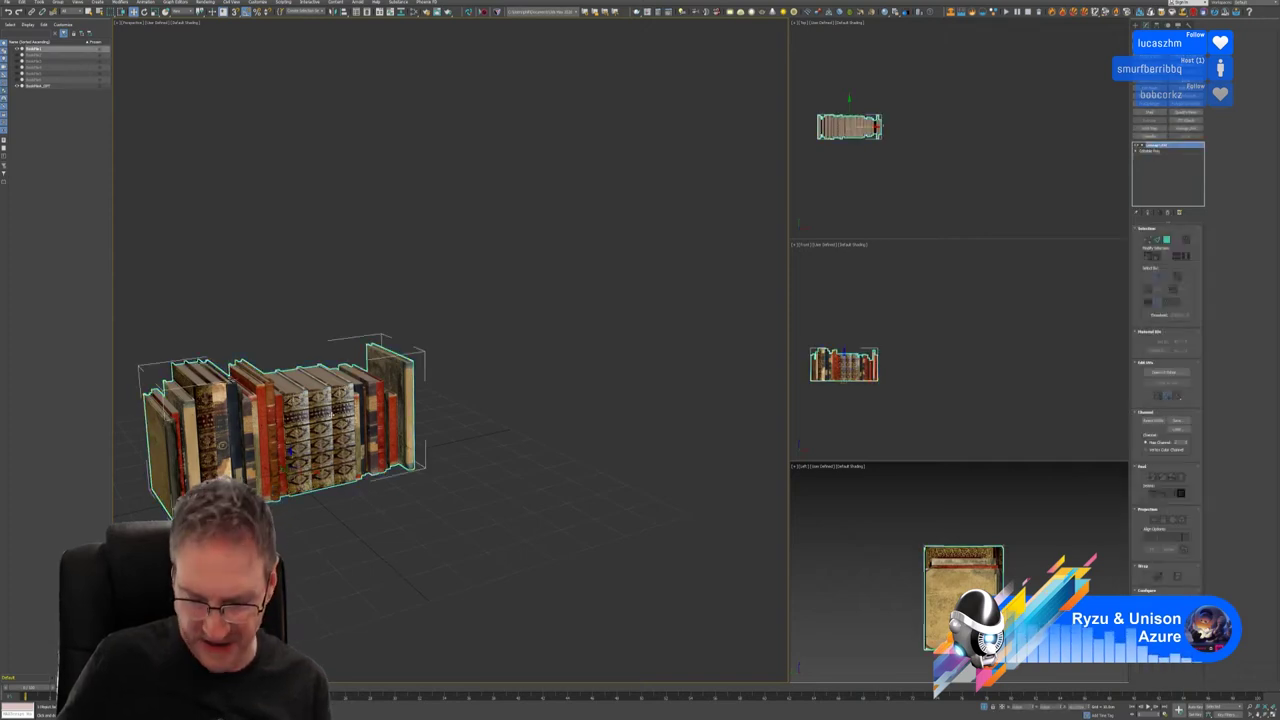
key("Delete")
key("alt+q")
scroll(332, 414, "down", 4)
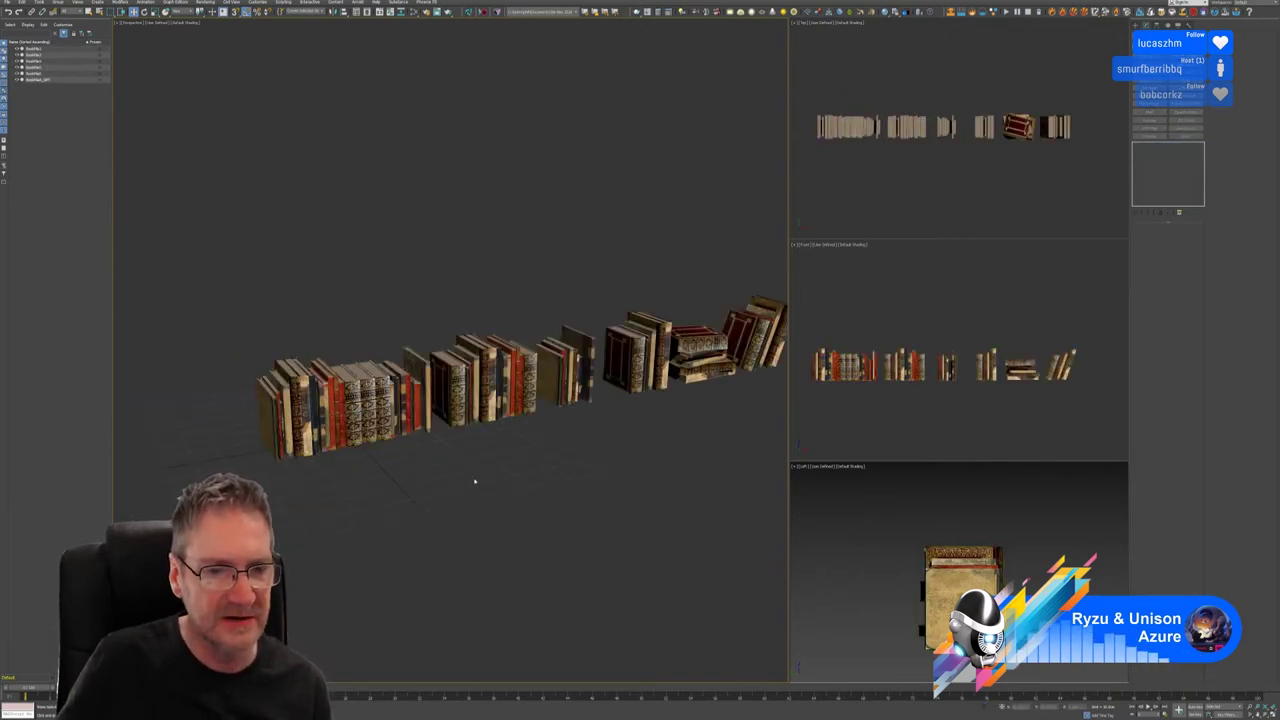
middle_click_drag(475, 481, 494, 479)
scroll(400, 405, "up", 3)
middle_click_drag(301, 232, 246, 229)
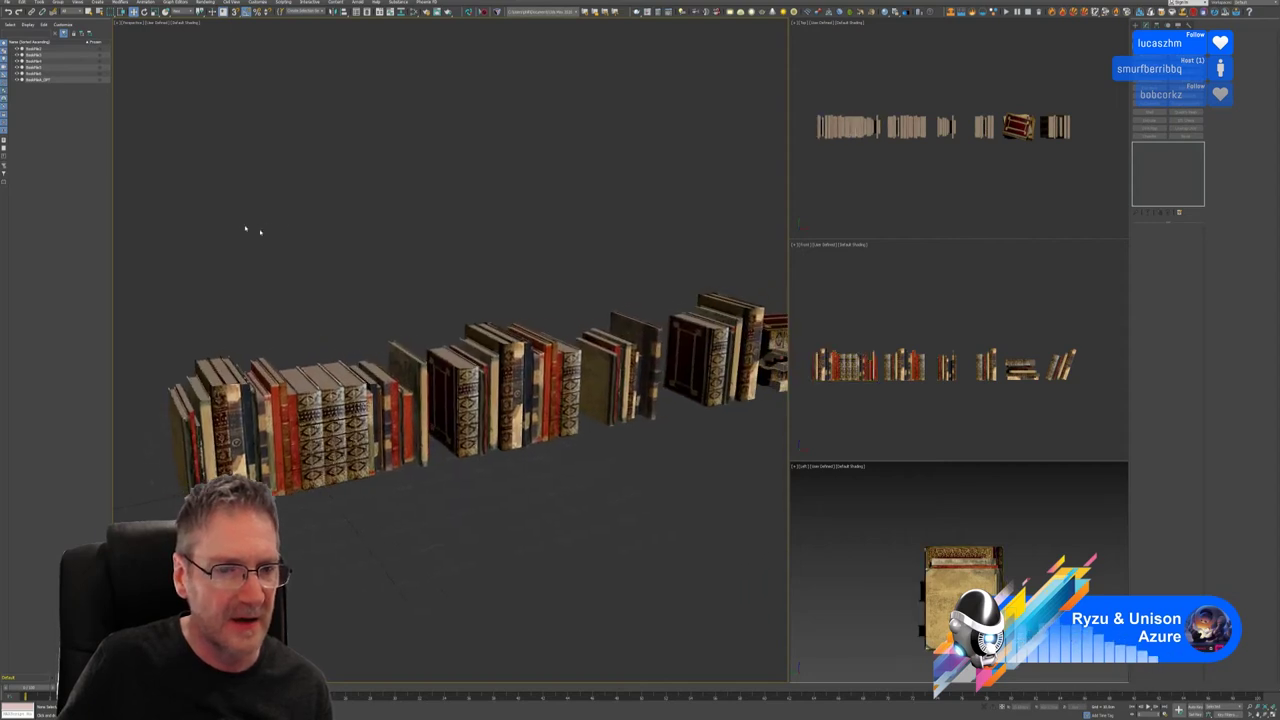
Step: Save the scene as a new file in the Antique Books folder with _OPT in its name
left_click(7, 3)
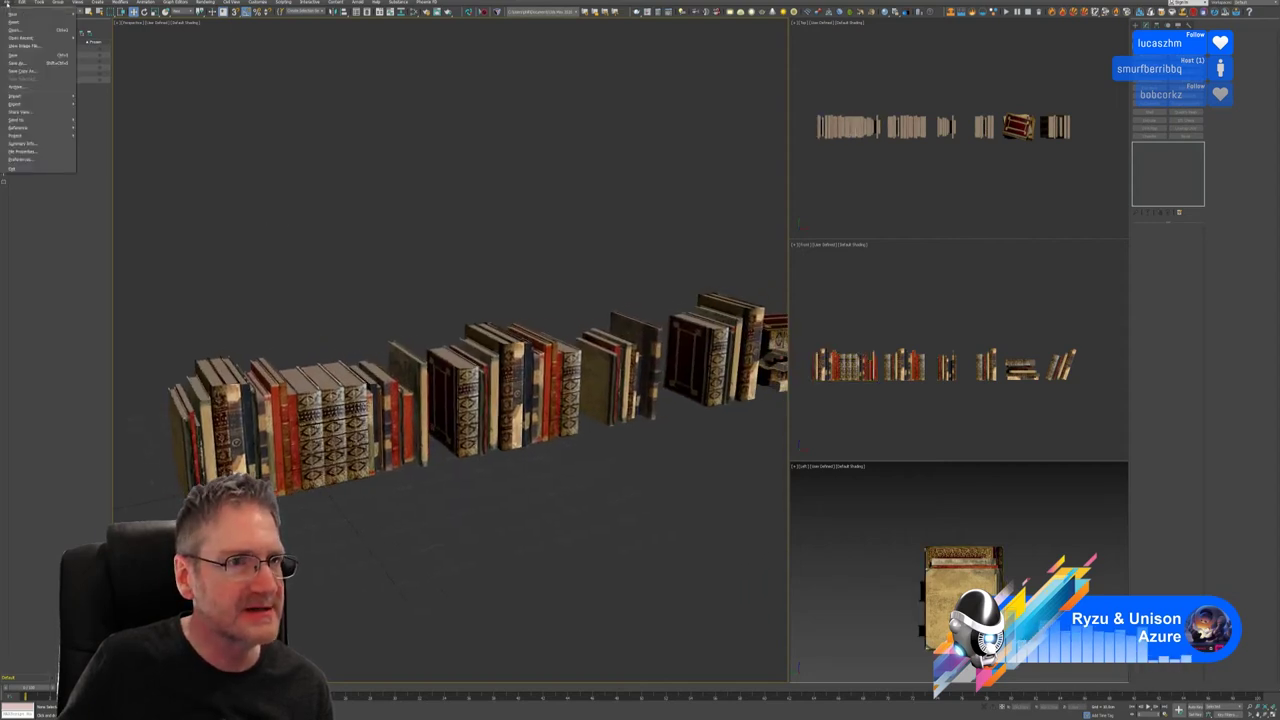
left_click(38, 63)
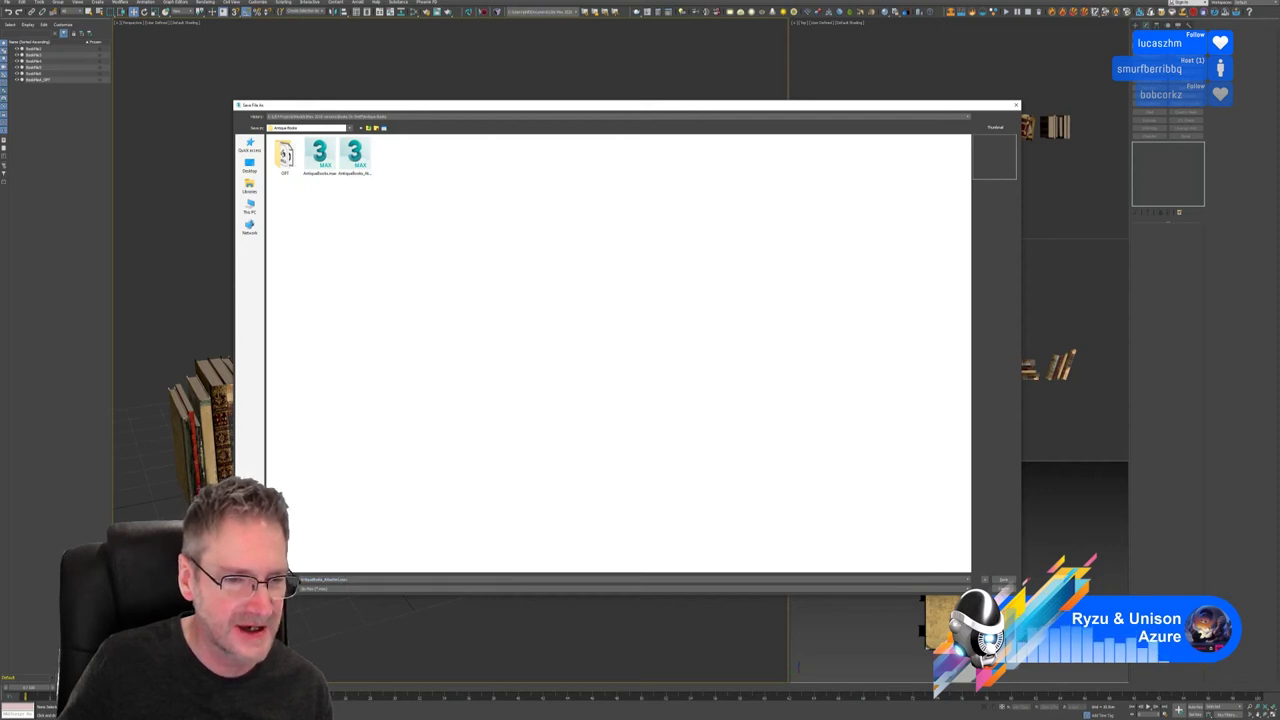
key("BackSpace")
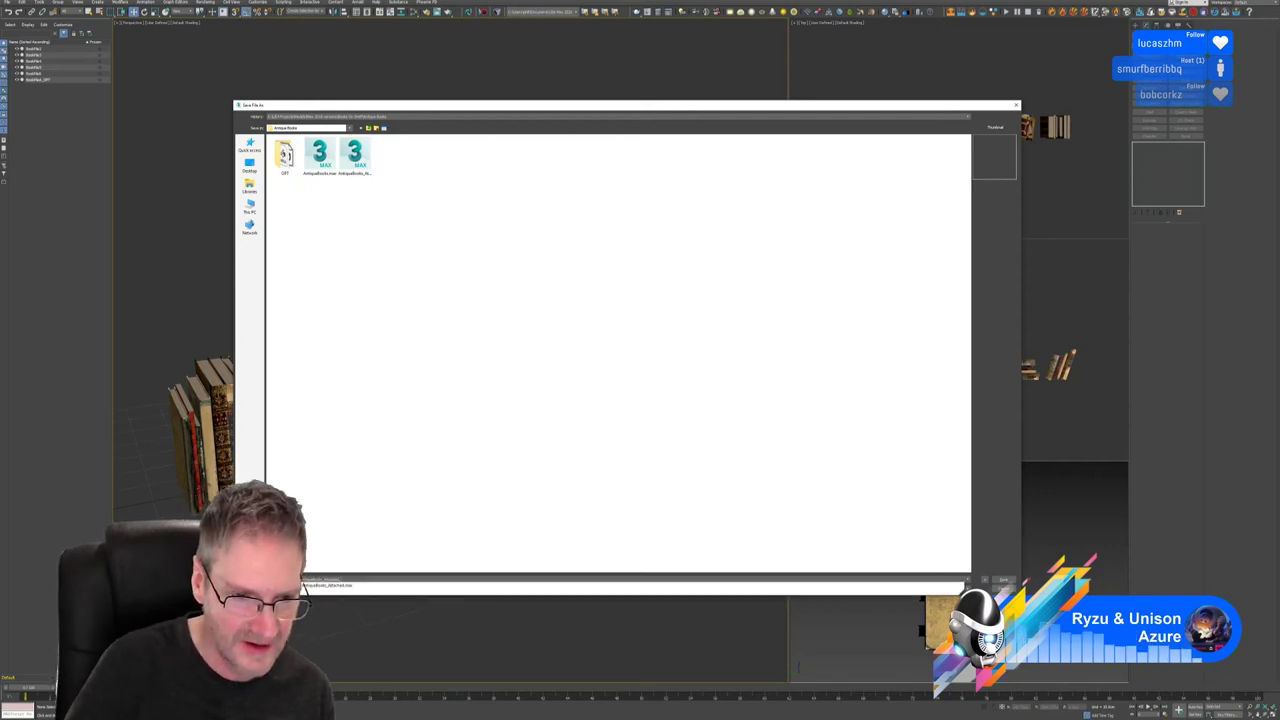
type("_OPT")
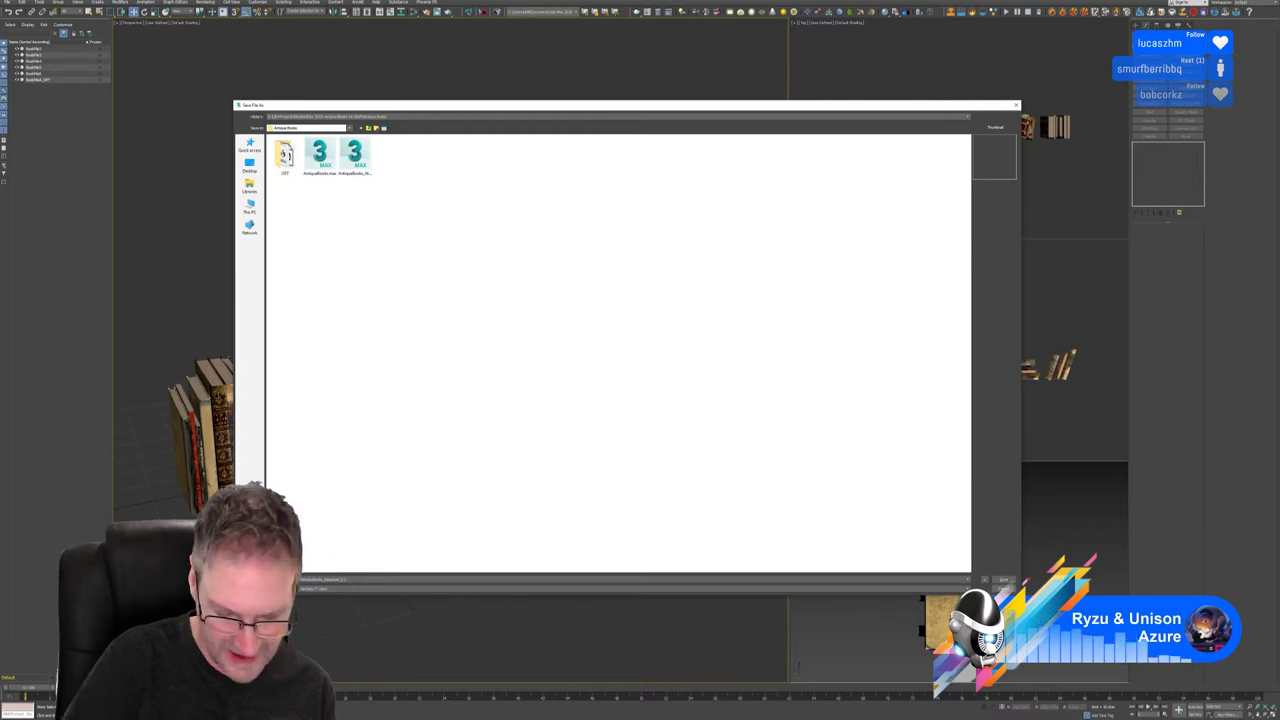
key("Return")
Step: Export only the optimised book pile, overwriting its existing FBX in the OPT folder with the current export settings
left_click(290, 470)
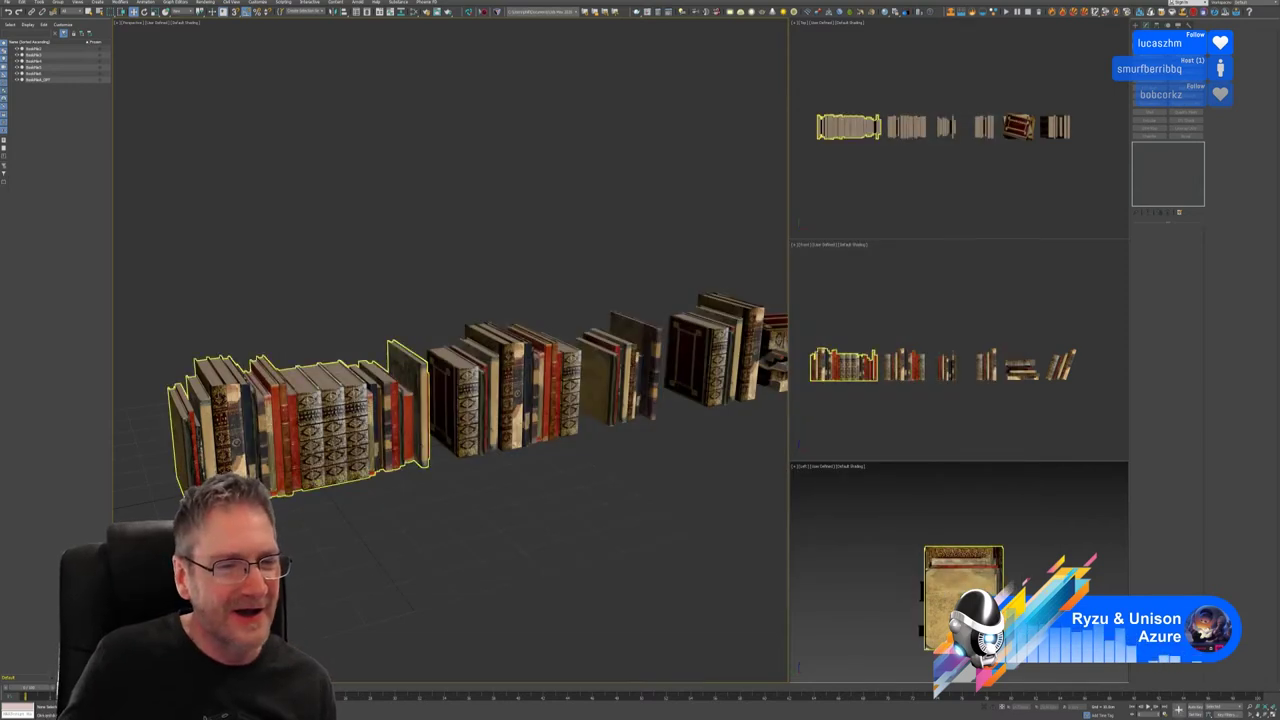
left_click(312, 412)
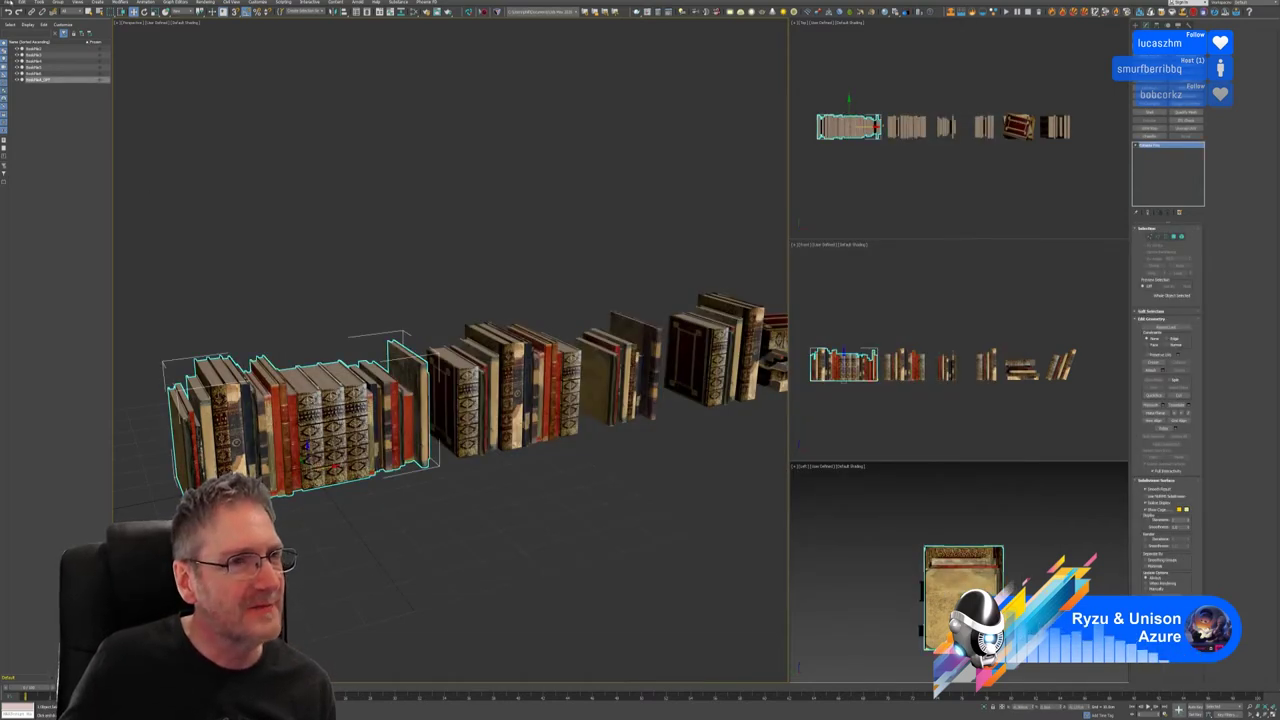
left_click(8, 2)
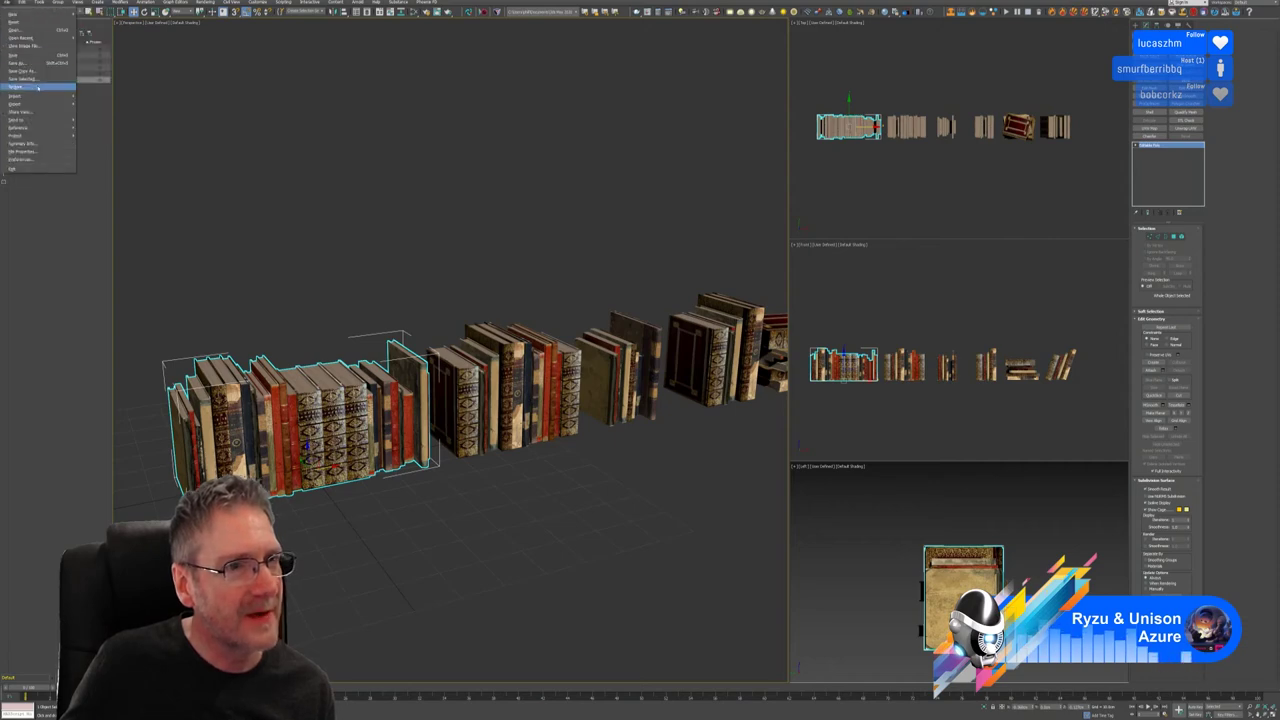
mouse_move(40, 103)
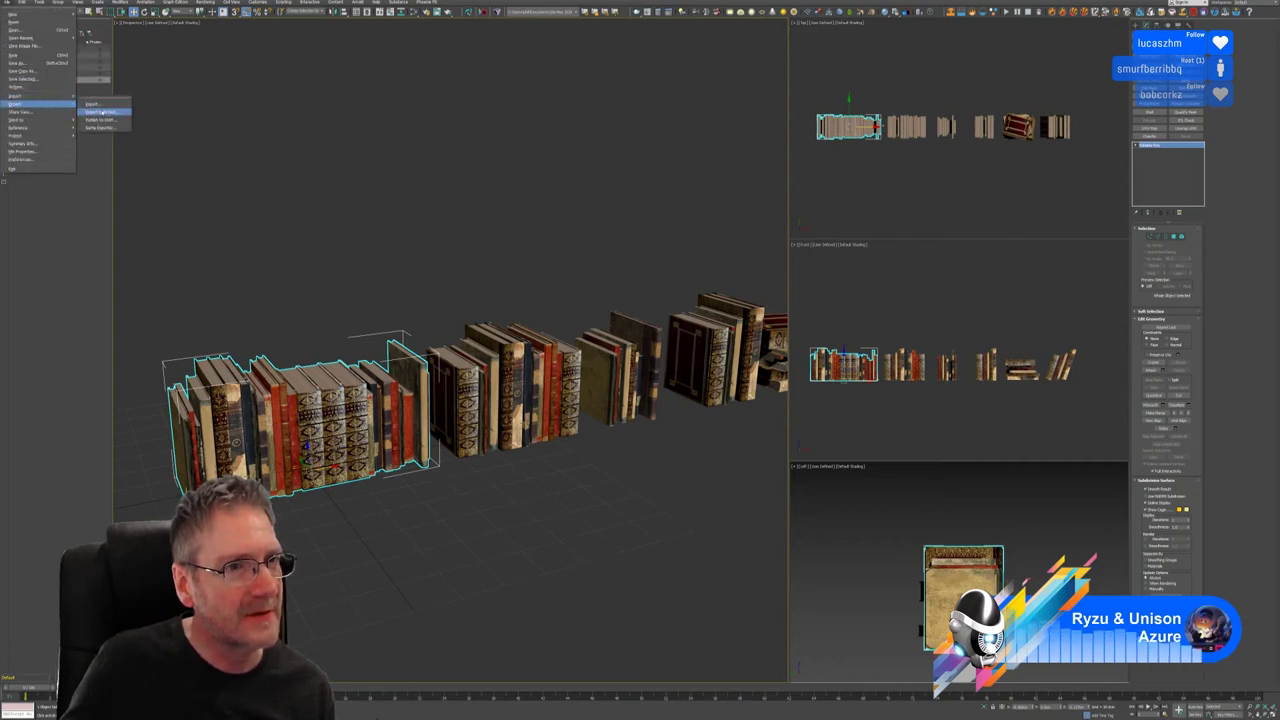
left_click(102, 112)
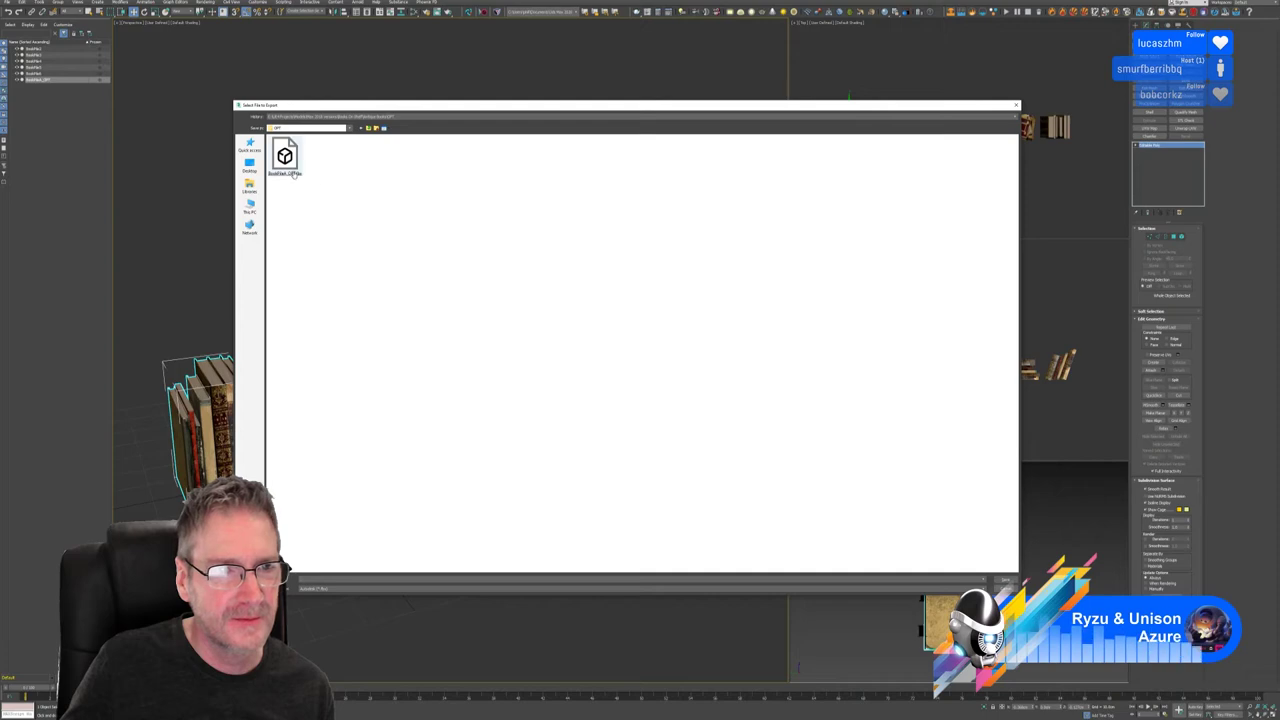
key("Return")
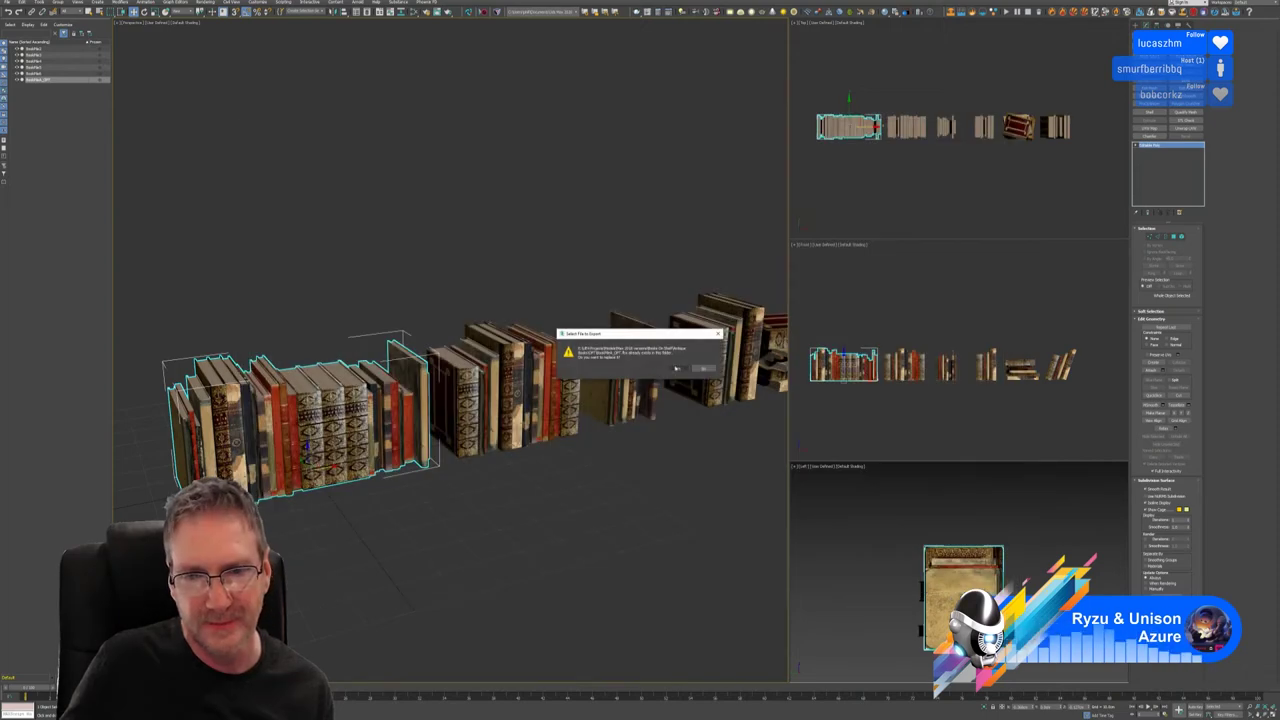
left_click(676, 368)
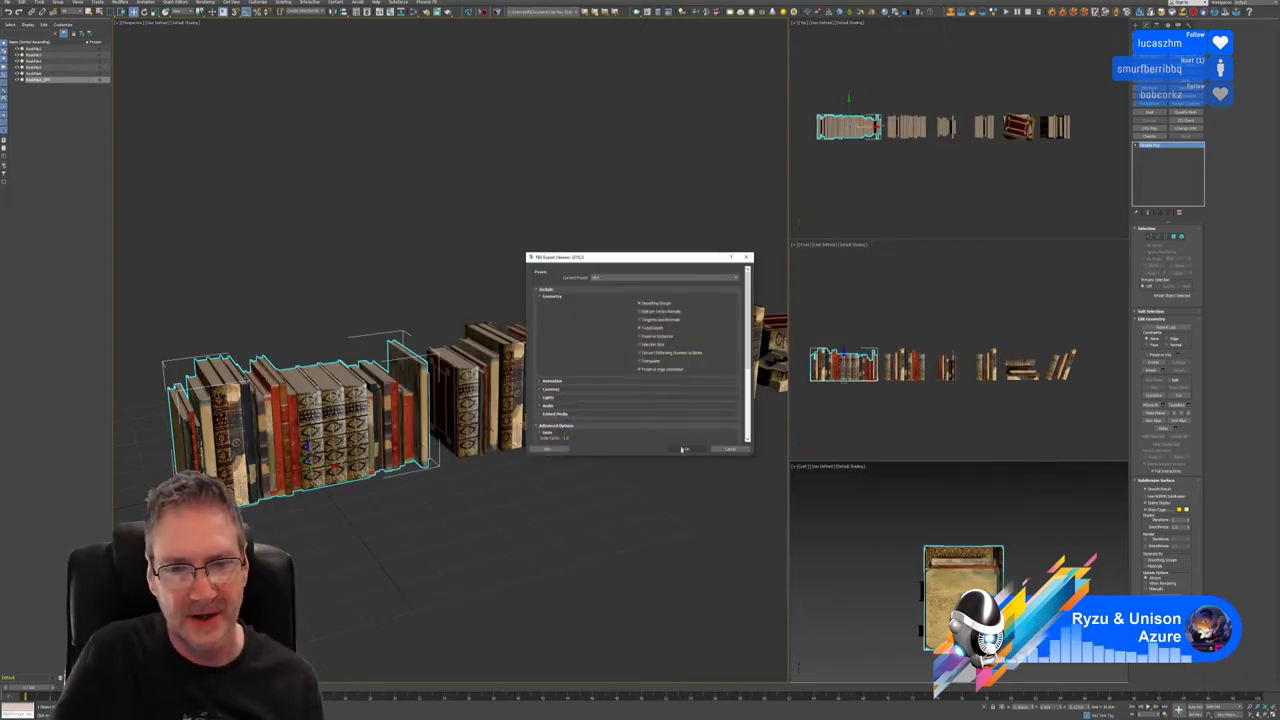
left_click(683, 449)
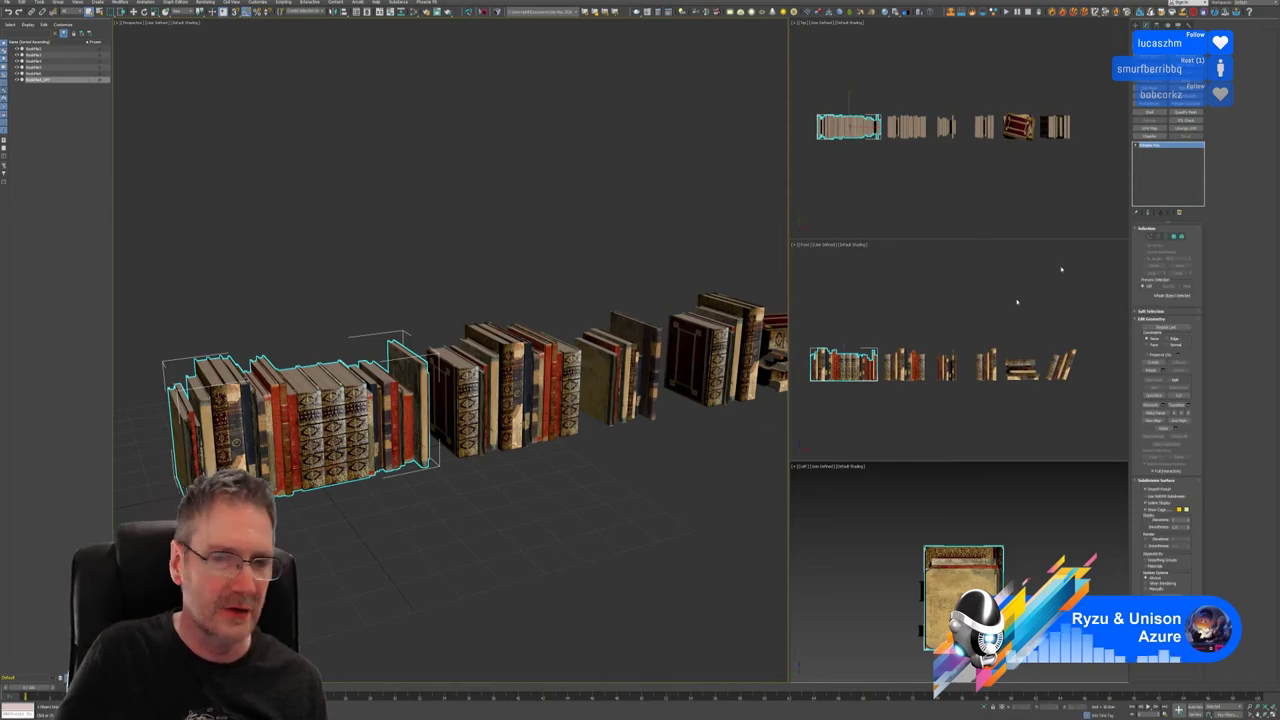
Step: Switch to Unreal Editor and reimport the optimised book pile mesh in the Merged folder
key("super+d")
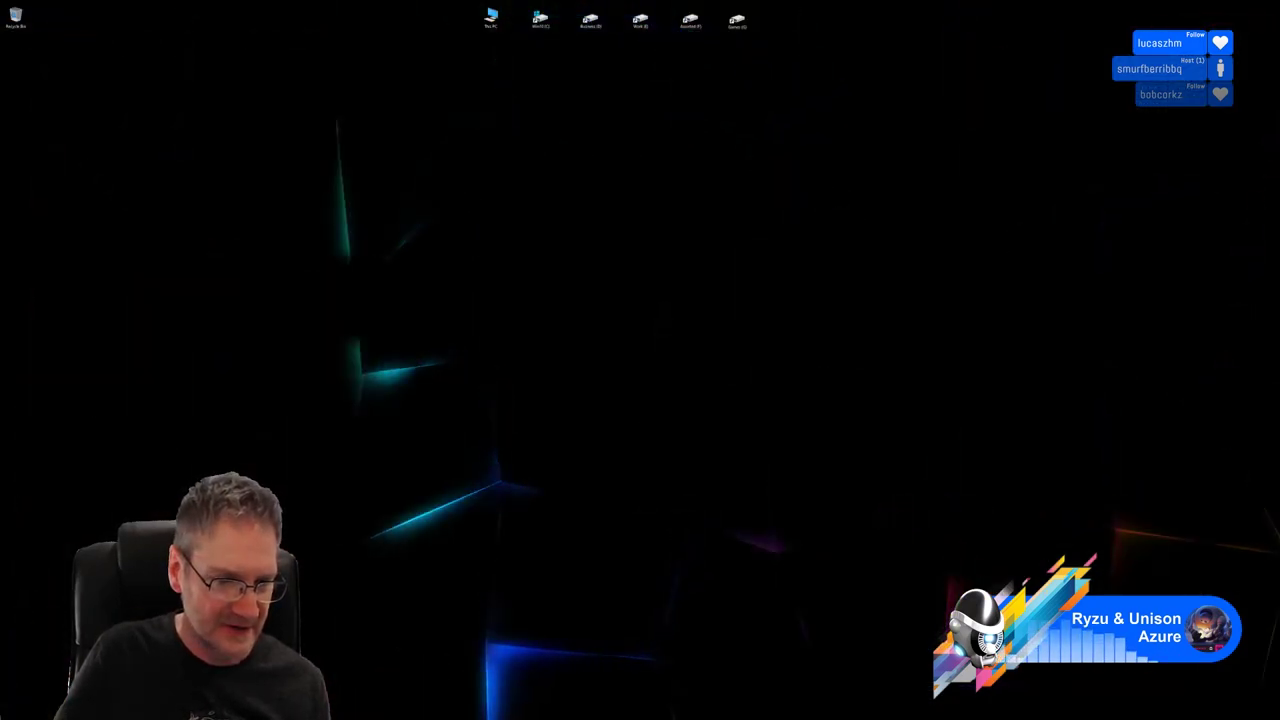
key("alt+Tab")
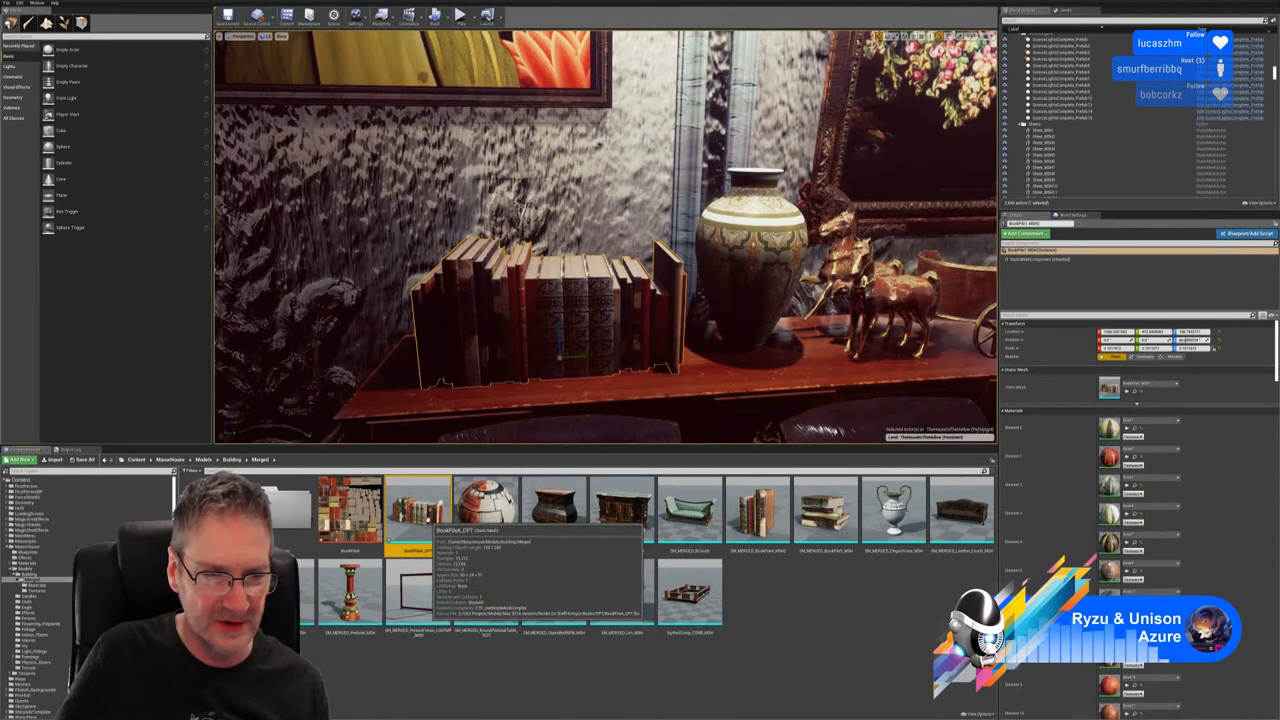
right_click(434, 482)
left_click(450, 350)
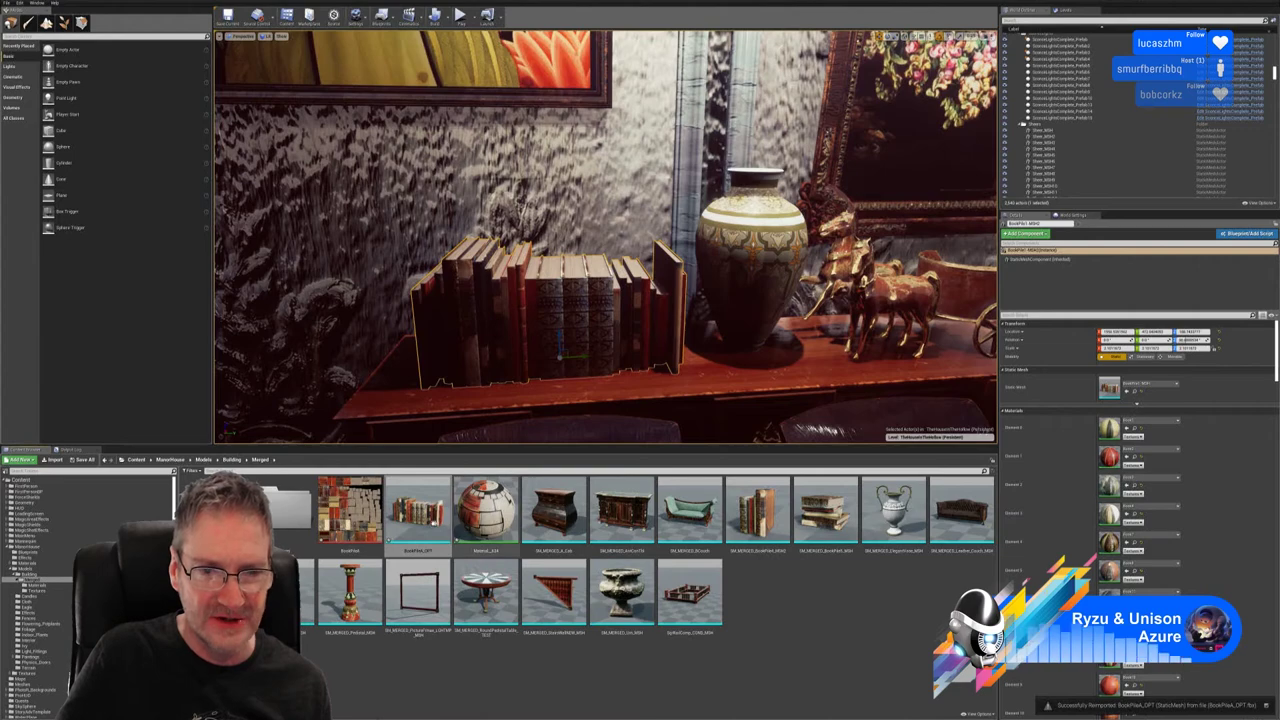
Step: Replace the selected book pile's static mesh with the reimported optimised mesh and inspect it on the cabinet
left_click(420, 515)
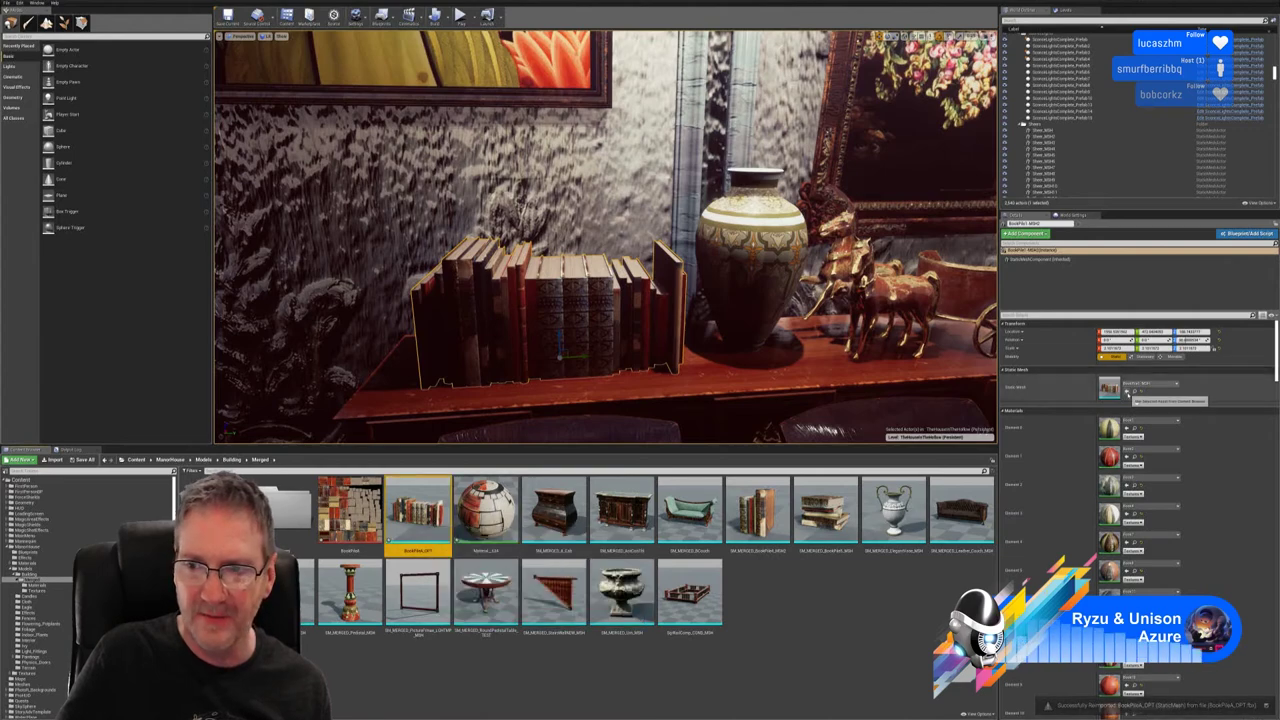
left_click(1127, 391)
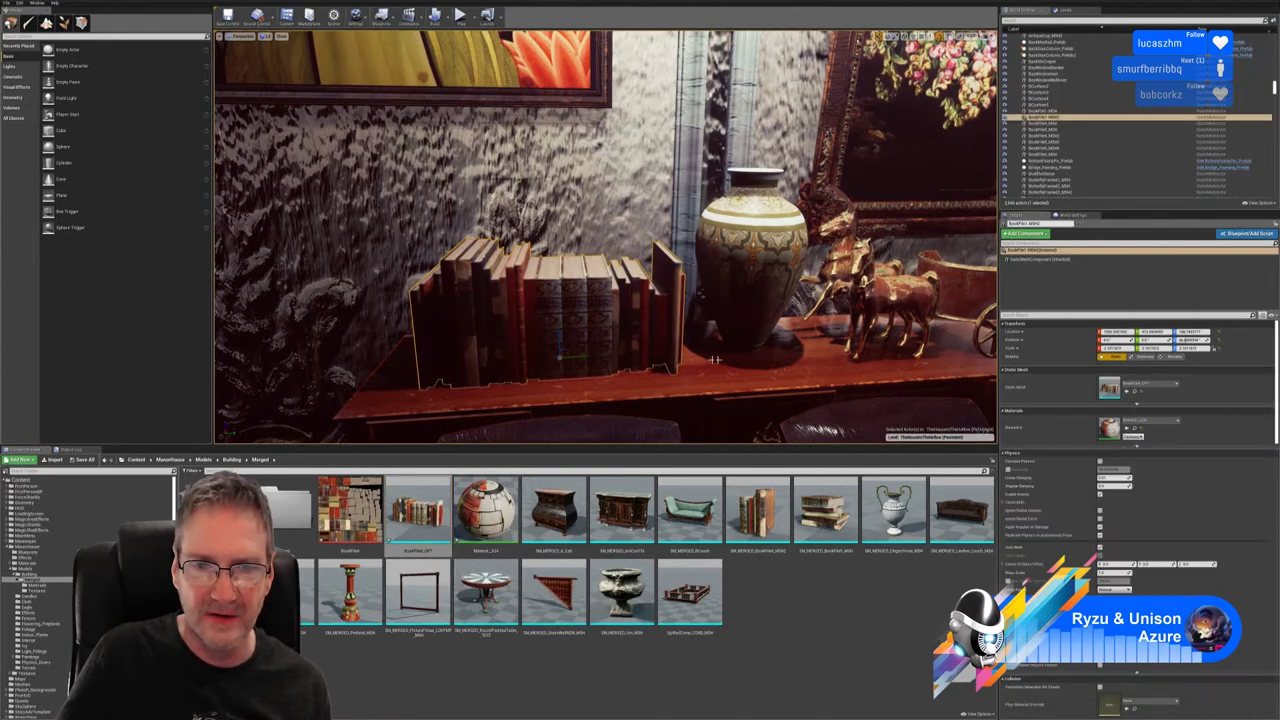
mouse_move(760, 310)
right_mouse_down()
mouse_move(660, 315)
mouse_move(680, 370)
mouse_move(648, 387)
mouse_move(685, 385)
mouse_move(696, 368)
mouse_move(698, 392)
mouse_move(760, 385)
right_mouse_up()
right_click_drag(480, 252, 476, 248)
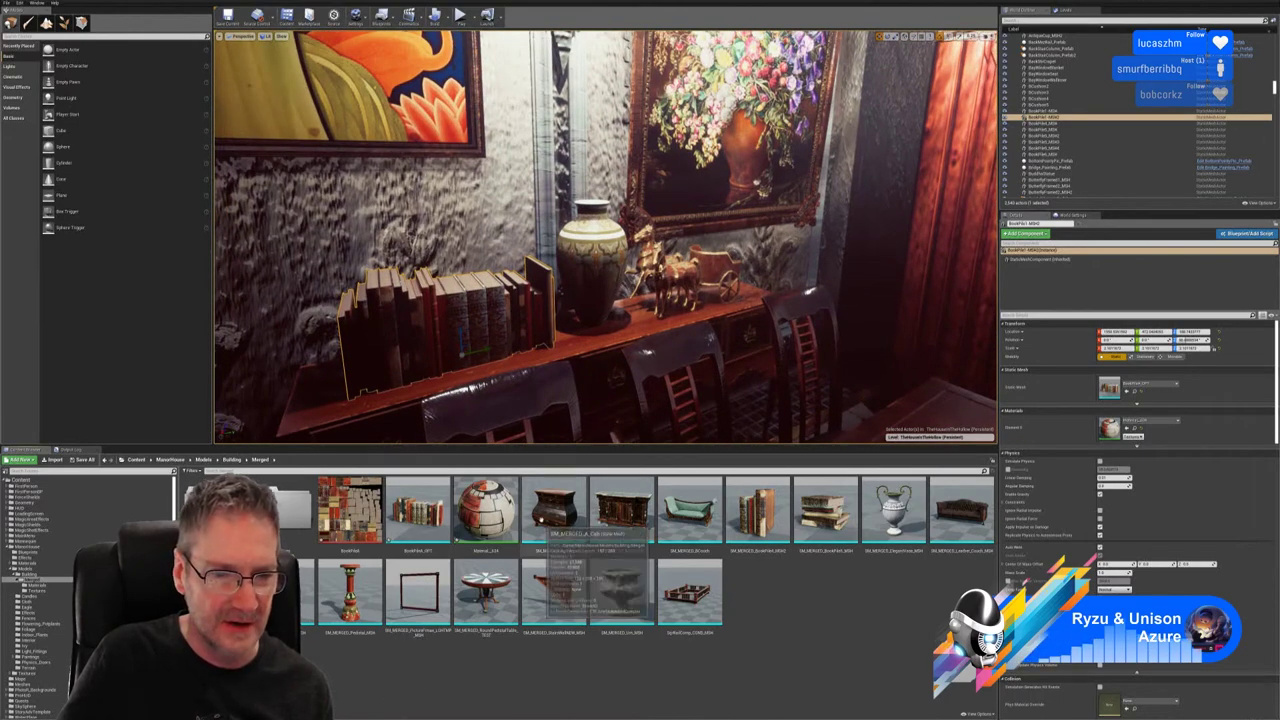
Step: Move the imported book pile's material and texture from Merged into its Materials and Textures subfolders, and deselect the book pile
left_click_drag(492, 516, 300, 545)
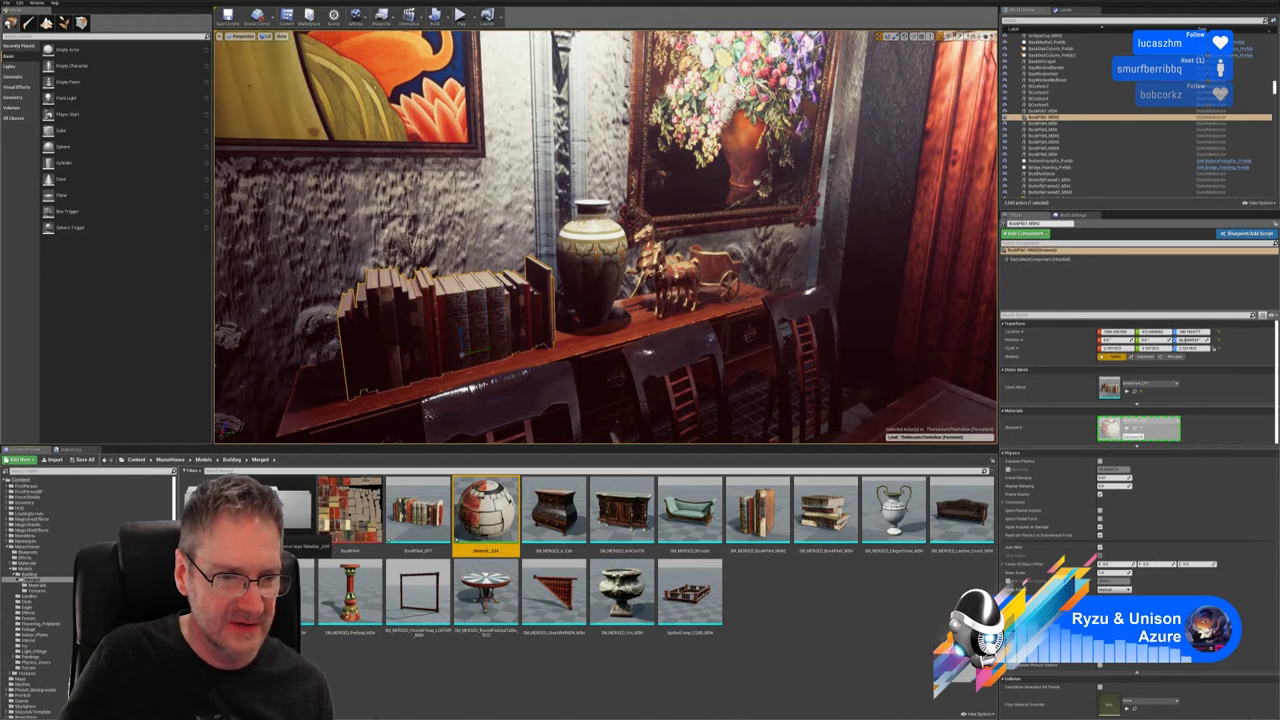
left_click_drag(1138, 428, 1110, 428)
key("Delete")
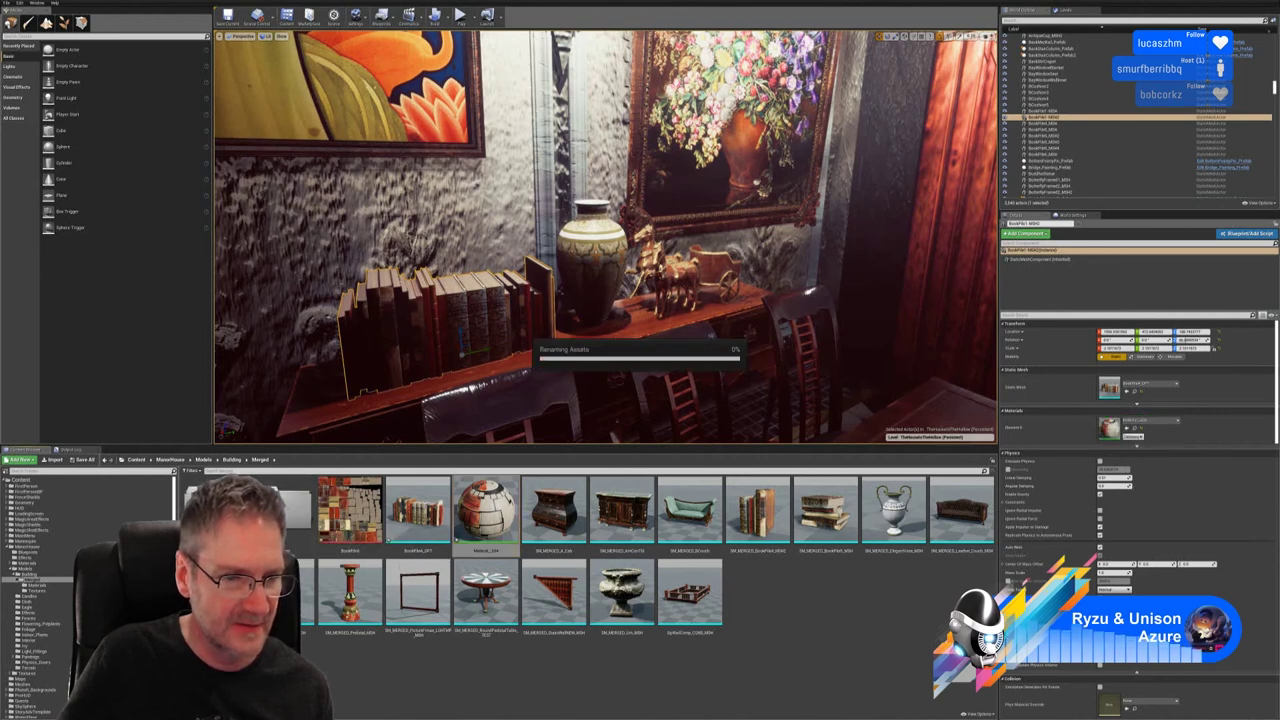
left_click_drag(360, 520, 284, 521)
left_click(296, 526)
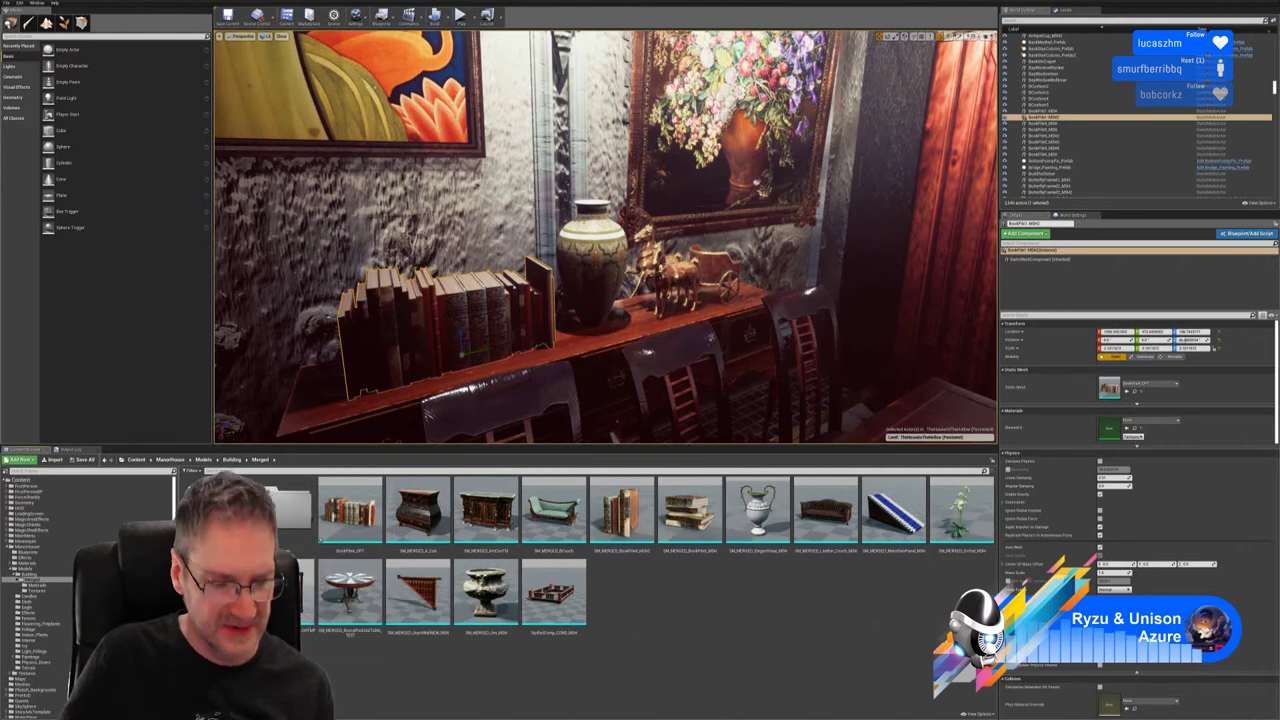
key("Escape")
mouse_move(606, 237)
right_mouse_down()
mouse_move(365, 260)
mouse_move(520, 240)
right_mouse_up()
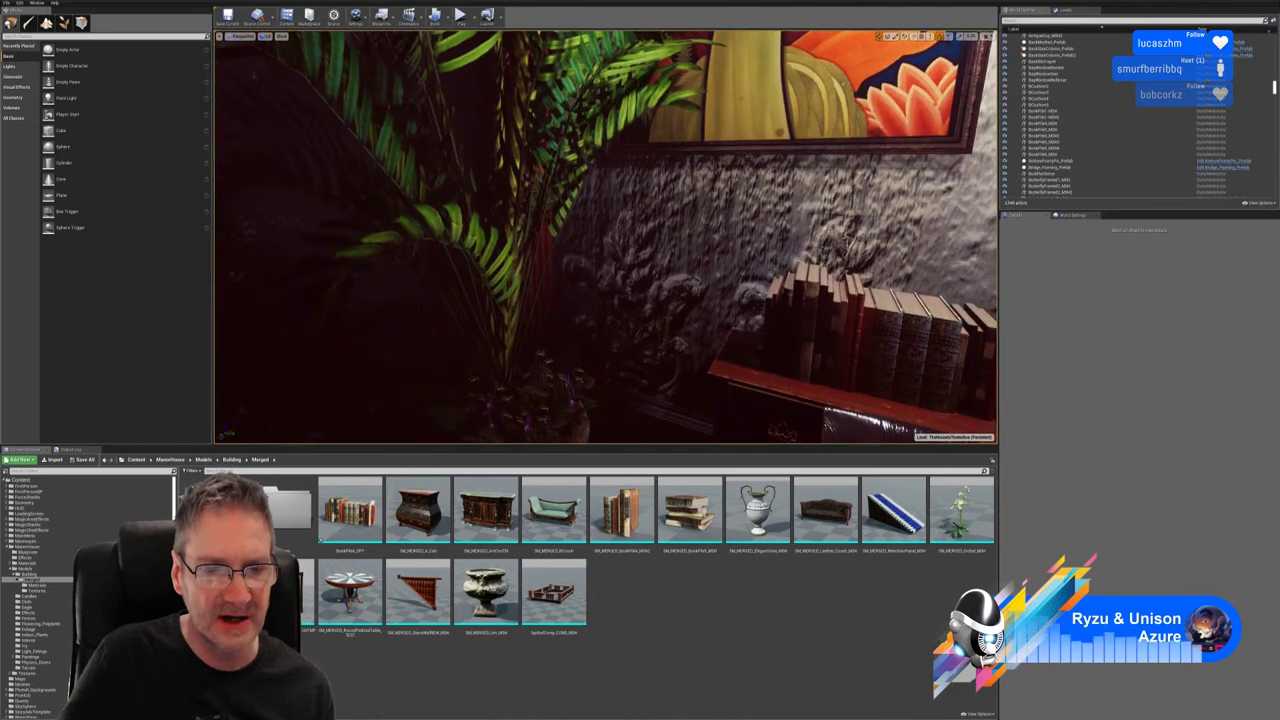
Step: Examine the flat stack of books on the red cabinet and its assigned mesh and material
right_click_drag(683, 364, 500, 362)
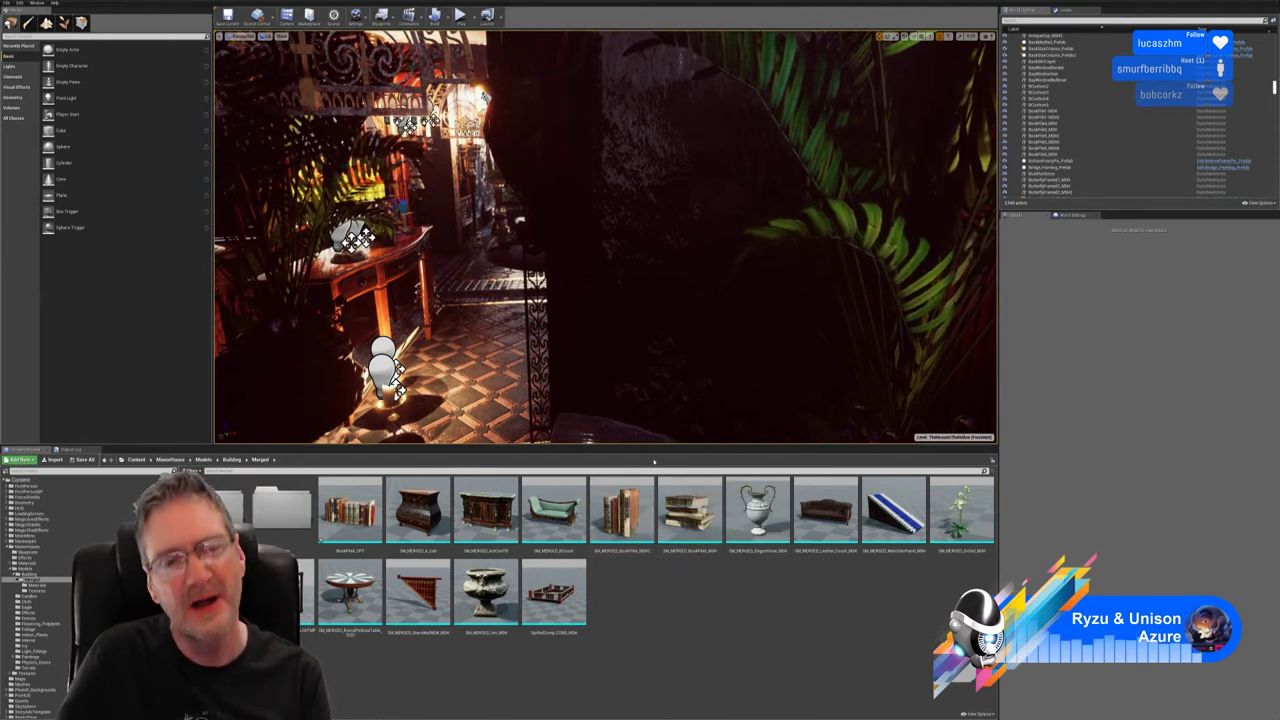
right_click_drag(606, 237, 512, 250)
right_click_drag(489, 364, 493, 364)
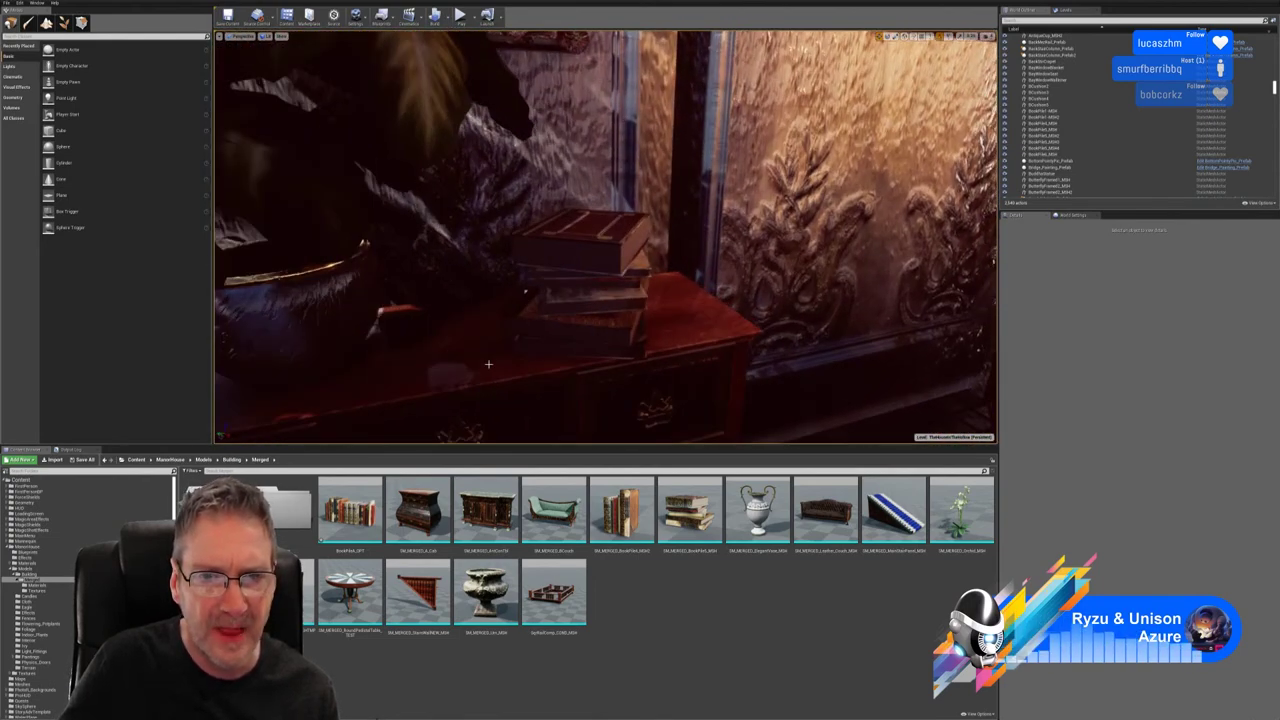
left_click(626, 226)
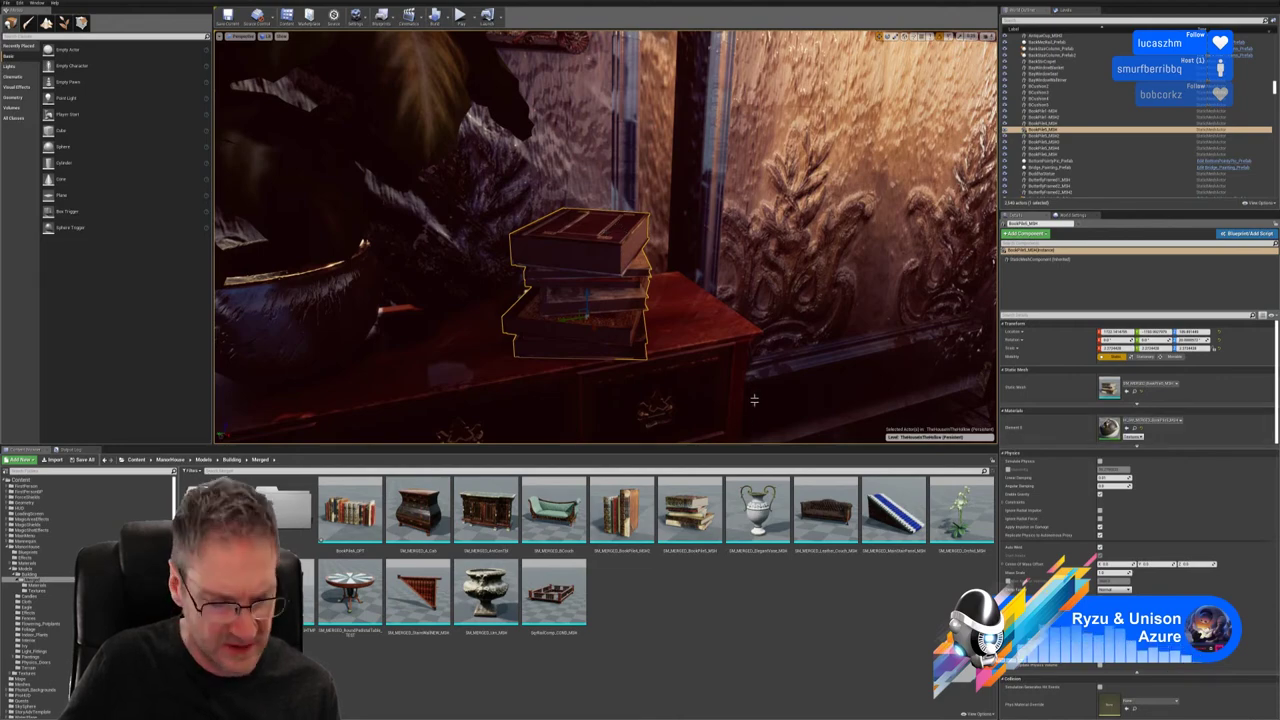
key("Escape")
Step: Replace the static mesh of the upright book row between the dragon bookends with the optimised book pile mesh from Merged
right_click_drag(611, 371, 720, 335)
right_click_drag(313, 385, 313, 385)
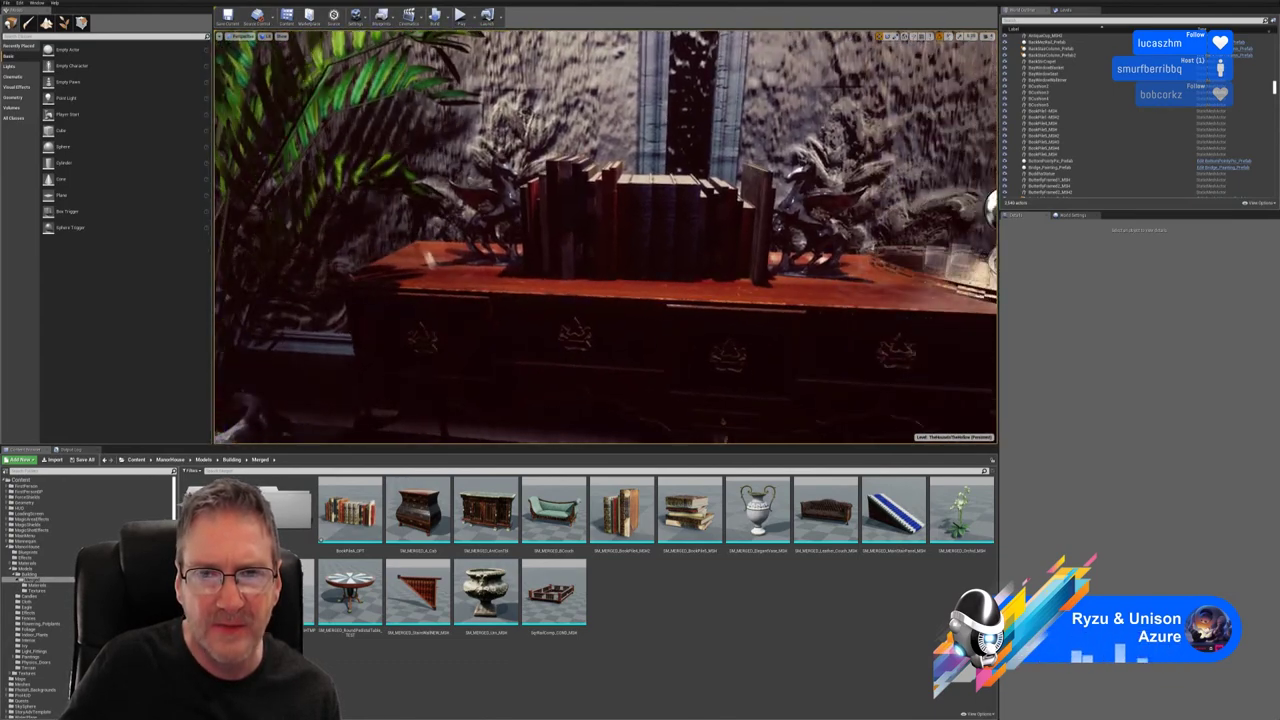
left_click(648, 241)
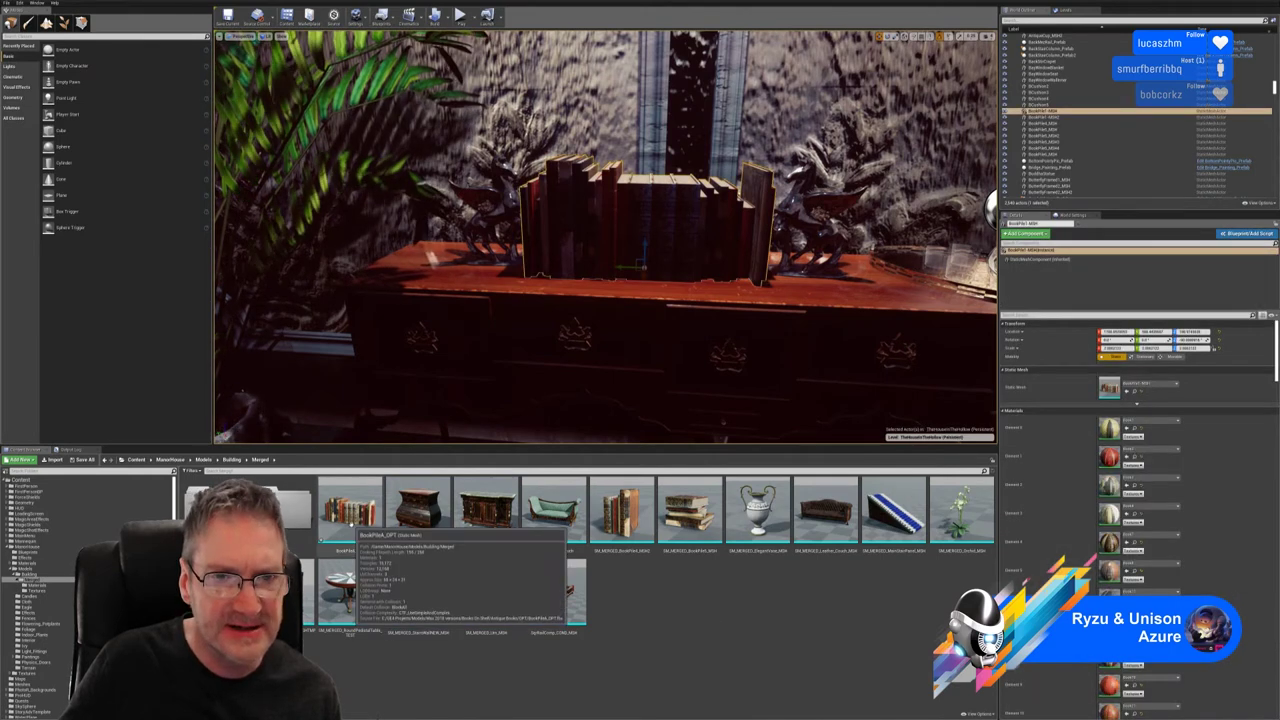
left_click(350, 512)
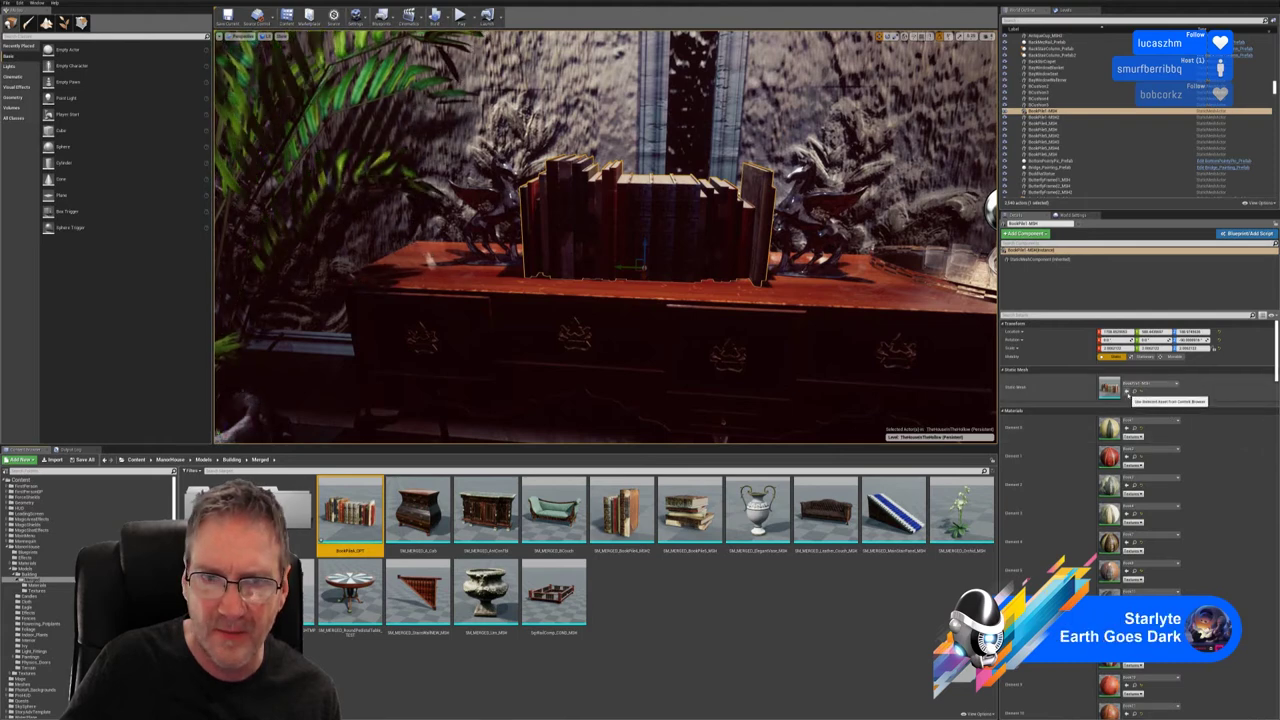
left_click(1126, 392)
key("Escape")
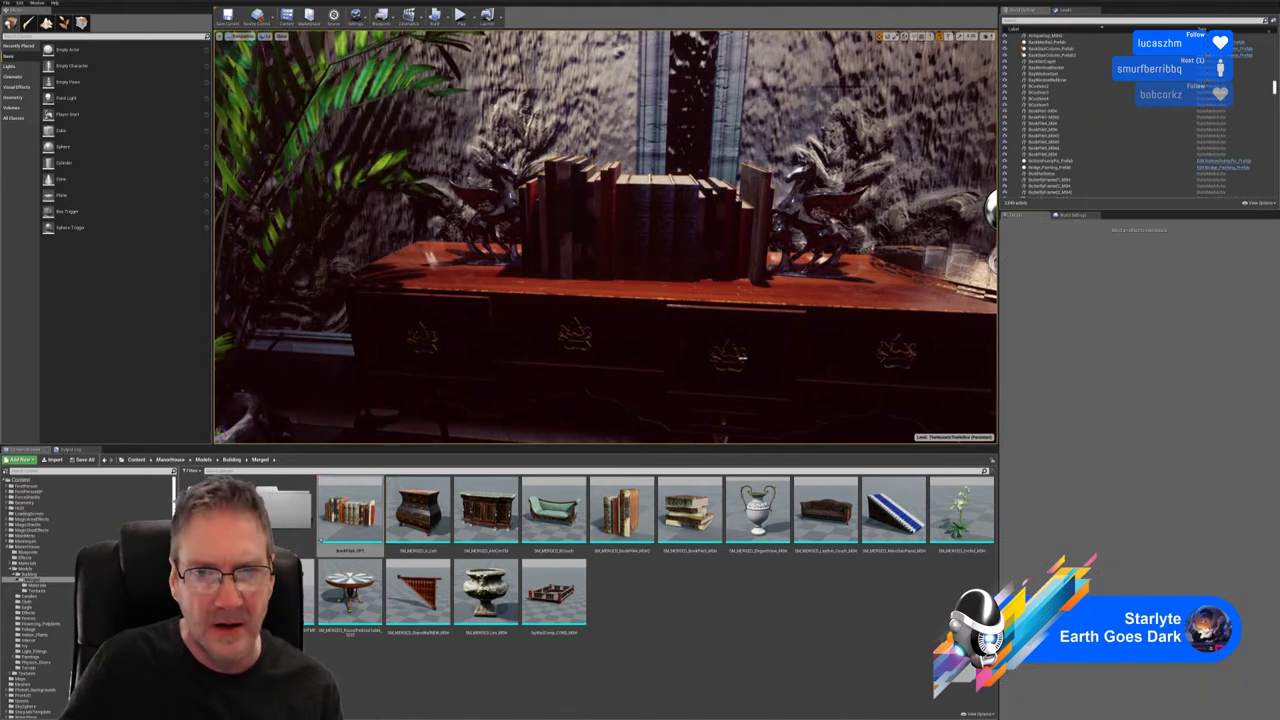
Step: Look through the mansion for other multi-material meshes and check the material slots of the horse chariot ornament
mouse_move(606, 237)
right_mouse_down()
mouse_move(650, 205)
mouse_move(785, 220)
mouse_move(625, 242)
right_mouse_up()
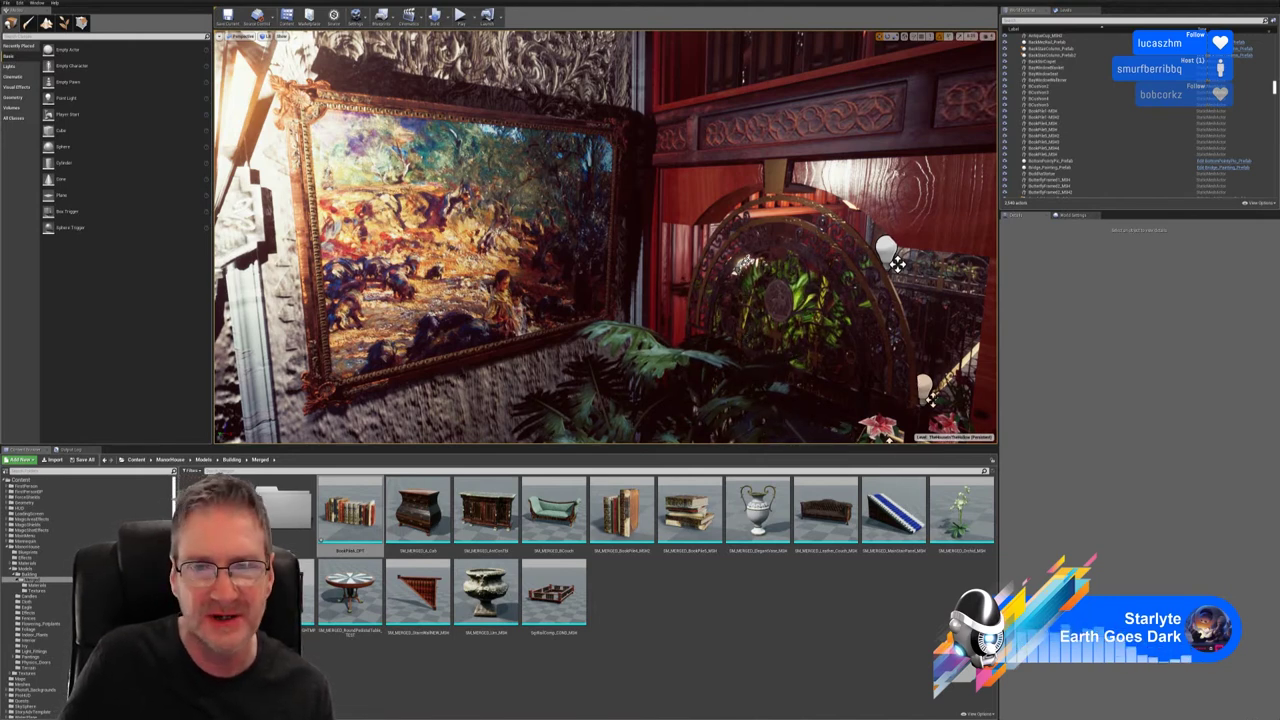
right_click_drag(606, 237, 740, 246)
right_click_drag(955, 262, 960, 262)
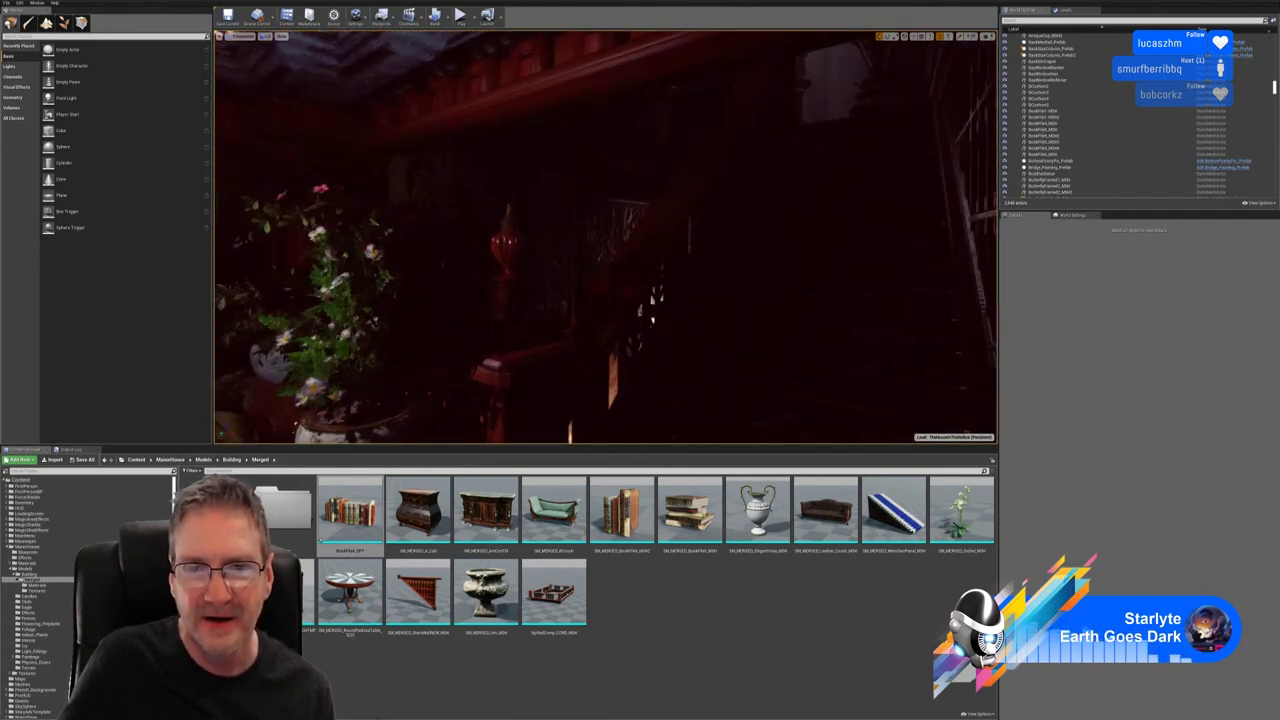
key("w")
mouse_move(606, 237)
right_mouse_down()
mouse_move(580, 208)
mouse_move(400, 225)
mouse_move(268, 212)
mouse_move(285, 130)
mouse_move(335, 80)
mouse_move(405, 78)
mouse_move(490, 142)
mouse_move(400, 100)
mouse_move(235, 140)
right_mouse_up()
mouse_move(580, 220)
right_mouse_down()
mouse_move(582, 245)
mouse_move(645, 242)
mouse_move(595, 240)
right_mouse_up()
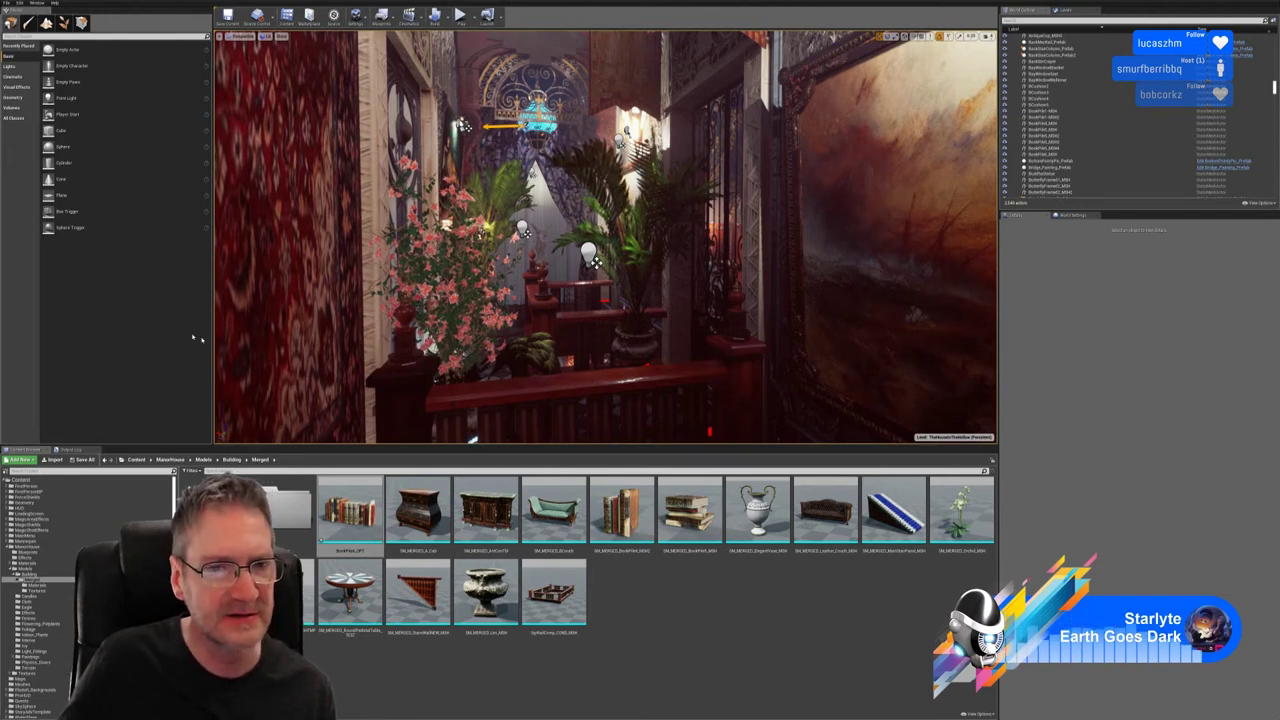
mouse_move(606, 237)
right_mouse_down()
mouse_move(850, 240)
mouse_move(530, 237)
mouse_move(875, 250)
right_mouse_up()
key("w")
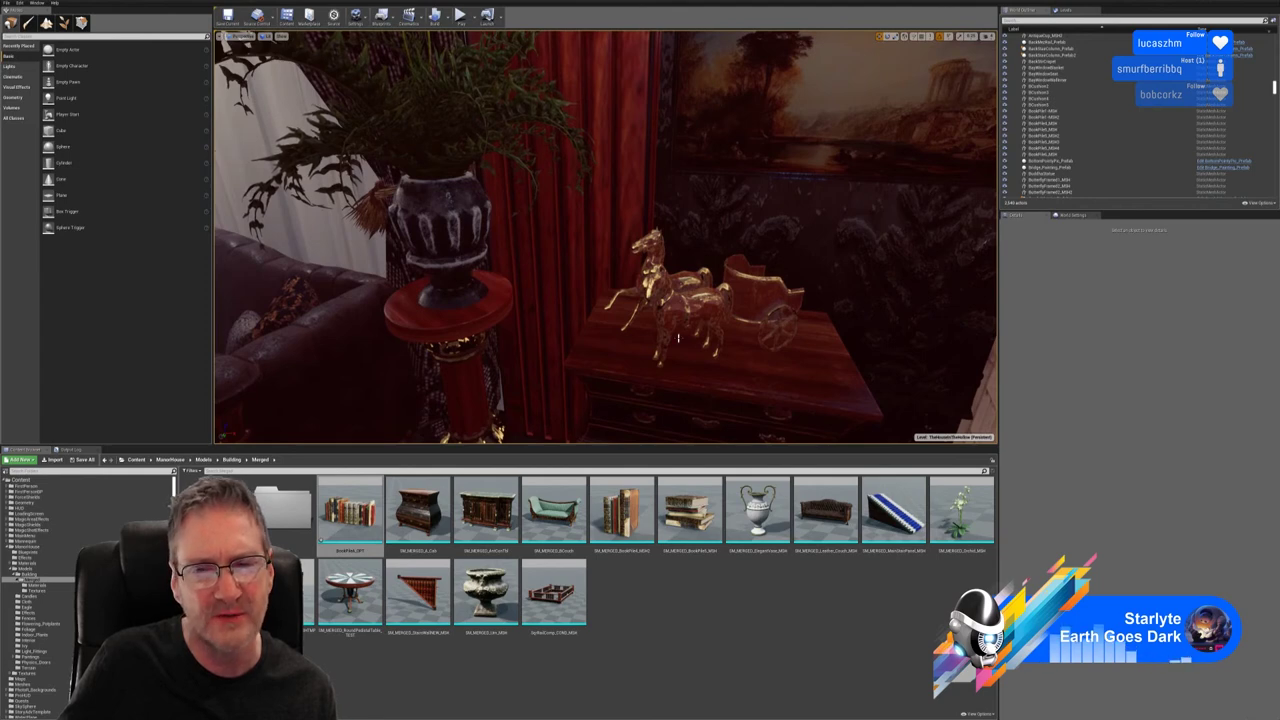
left_click(676, 317)
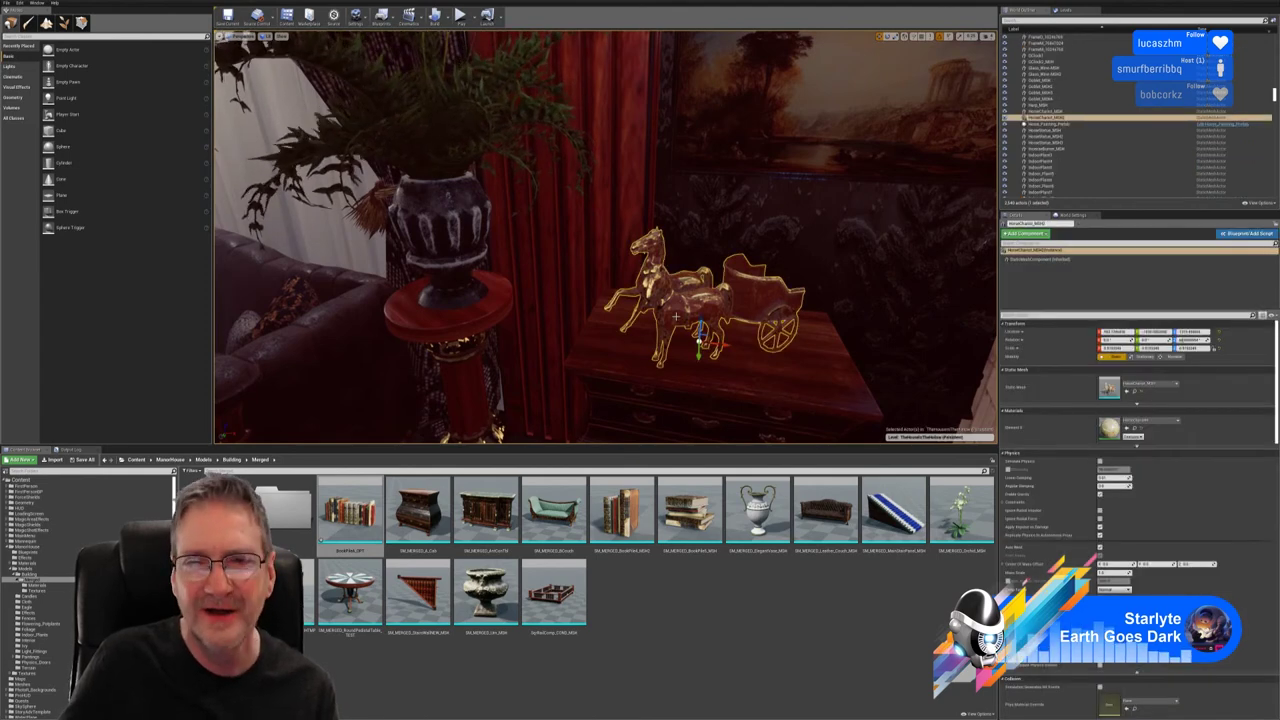
key("Escape")
Step: Examine the material slots of the curved armchair beside the desk and the French chair near the table lamp
mouse_move(676, 317)
right_mouse_down()
mouse_move(745, 308)
mouse_move(745, 190)
mouse_move(690, 165)
mouse_move(605, 158)
mouse_move(585, 260)
mouse_move(540, 280)
mouse_move(526, 260)
right_mouse_up()
key("w")
mouse_move(690, 225)
right_mouse_down()
mouse_move(680, 228)
mouse_move(698, 226)
right_mouse_up()
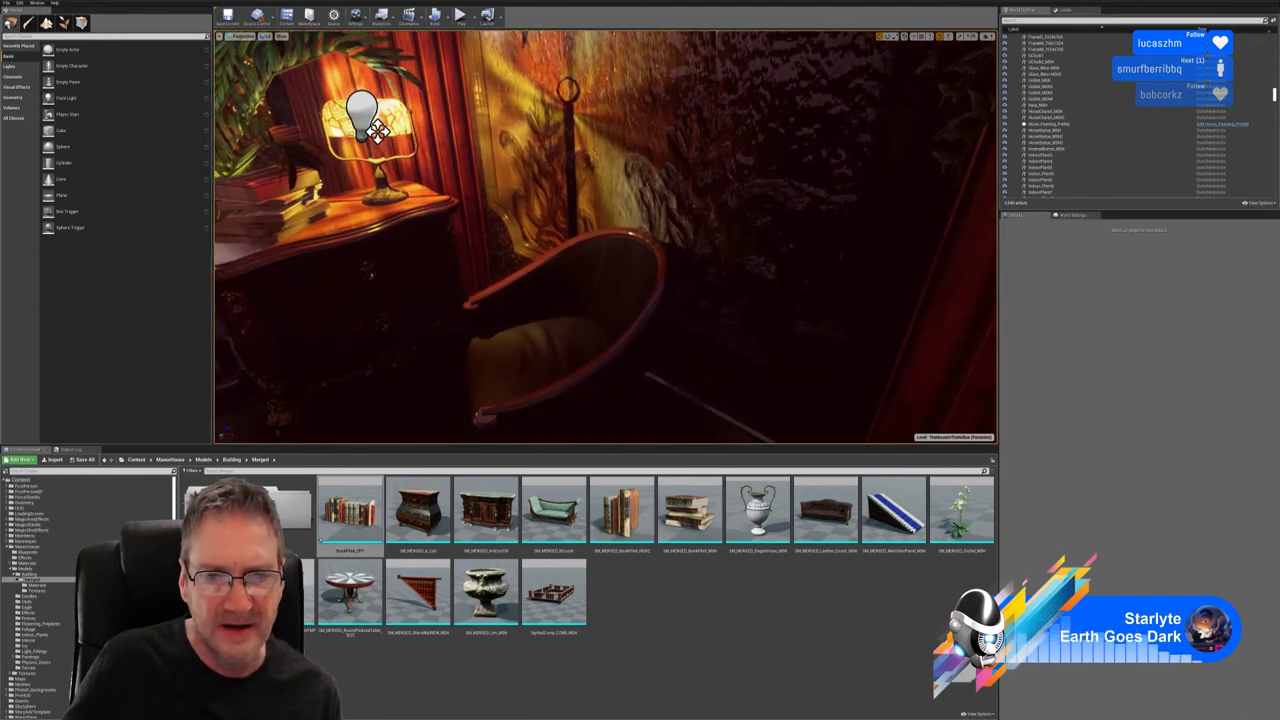
left_click(622, 339)
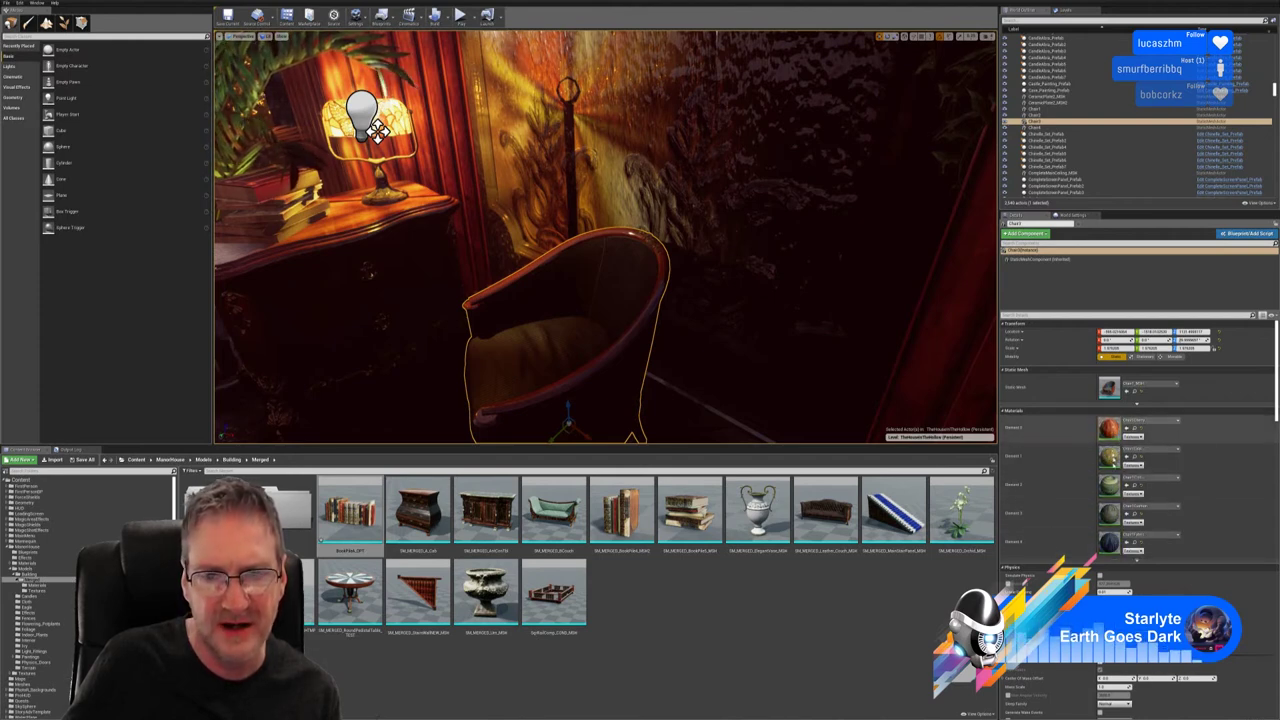
right_click_drag(600, 260, 600, 338)
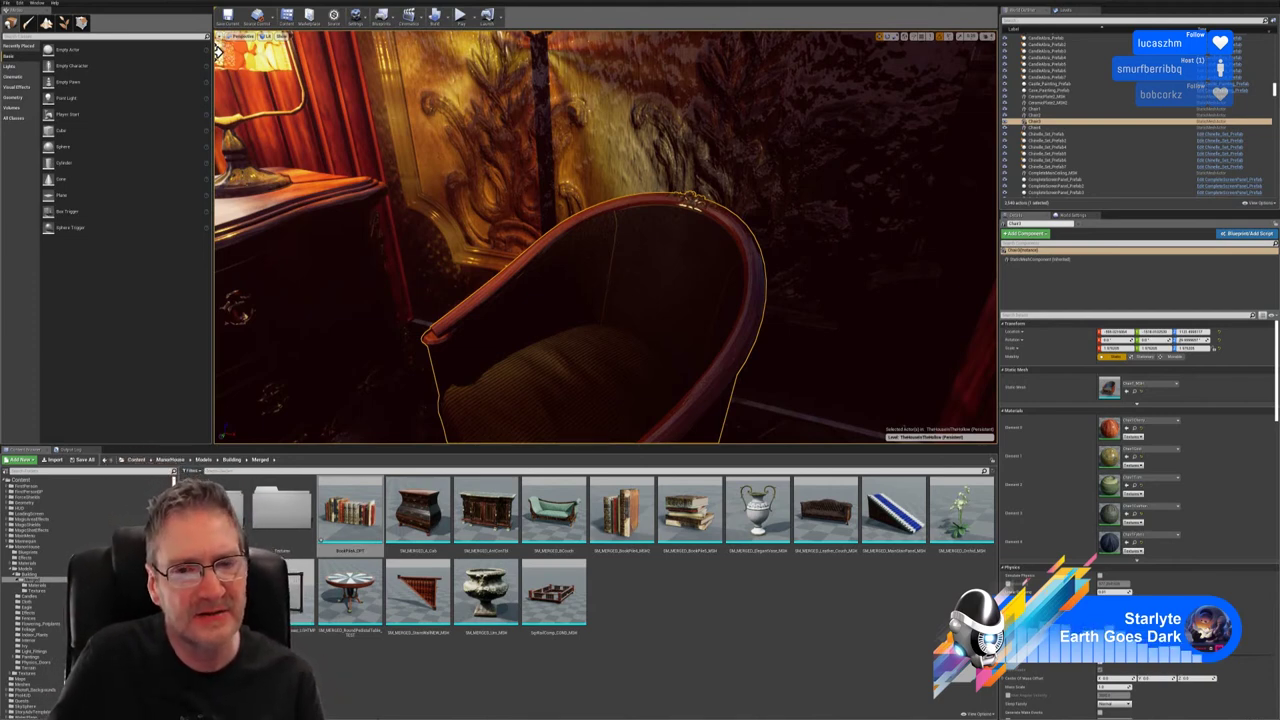
right_click_drag(600, 338, 576, 358)
right_click_drag(600, 300, 696, 332)
key("s")
key("d")
left_click(735, 253)
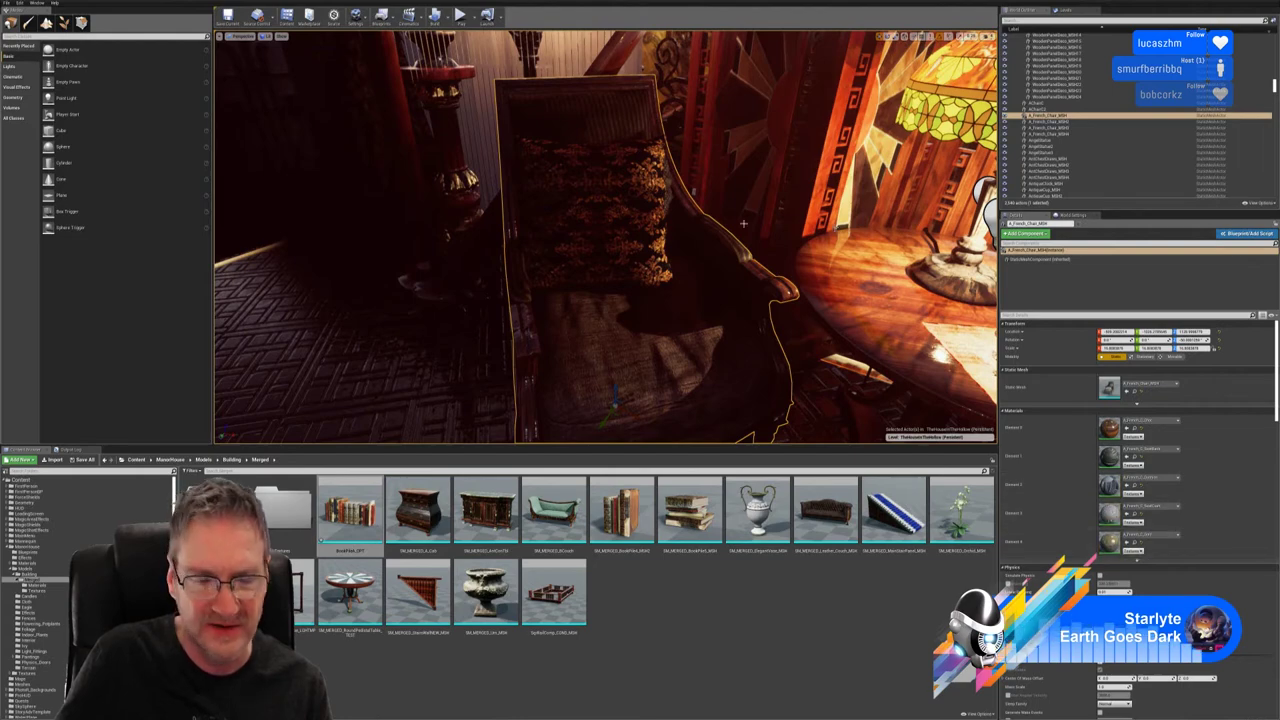
key("Escape")
Step: Select the harp beside the French chair and locate its static mesh in the project content
right_click_drag(605, 237, 870, 245)
right_click_drag(375, 181, 1030, 176)
right_click_drag(606, 237, 225, 256)
key("w")
key("s")
key("s")
key("w")
right_click_drag(855, 260, 830, 270)
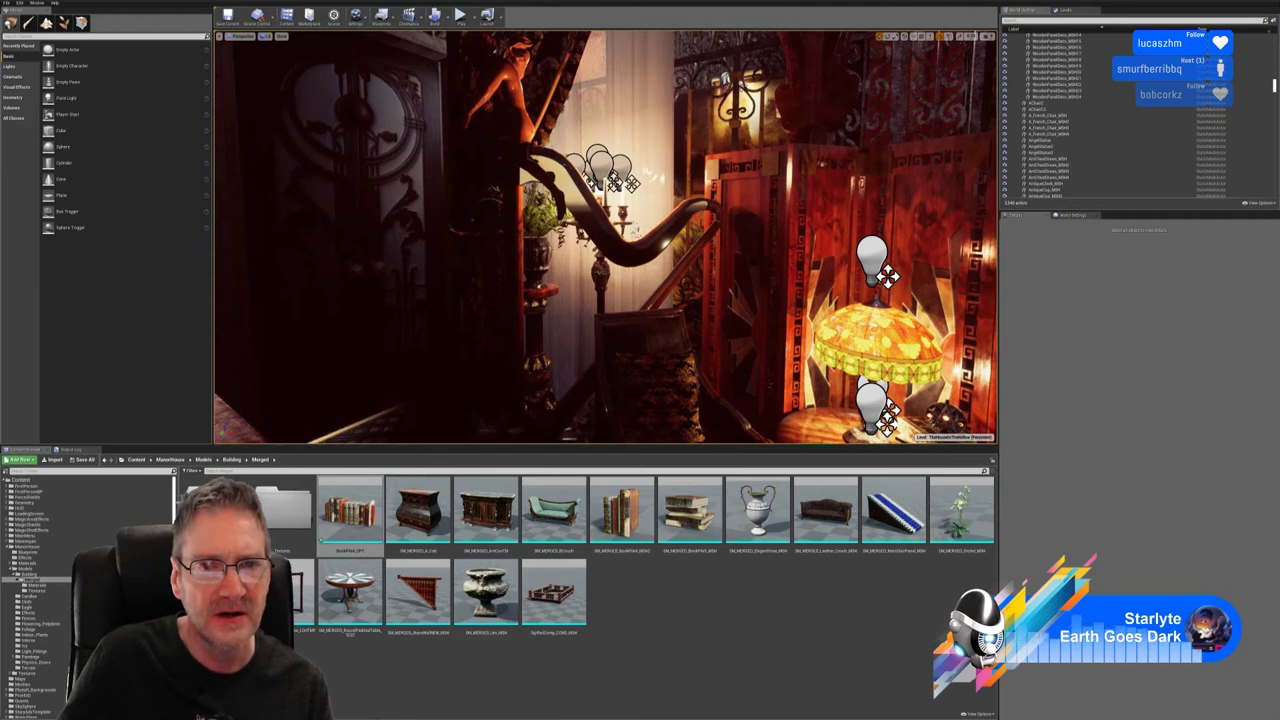
left_click(519, 140)
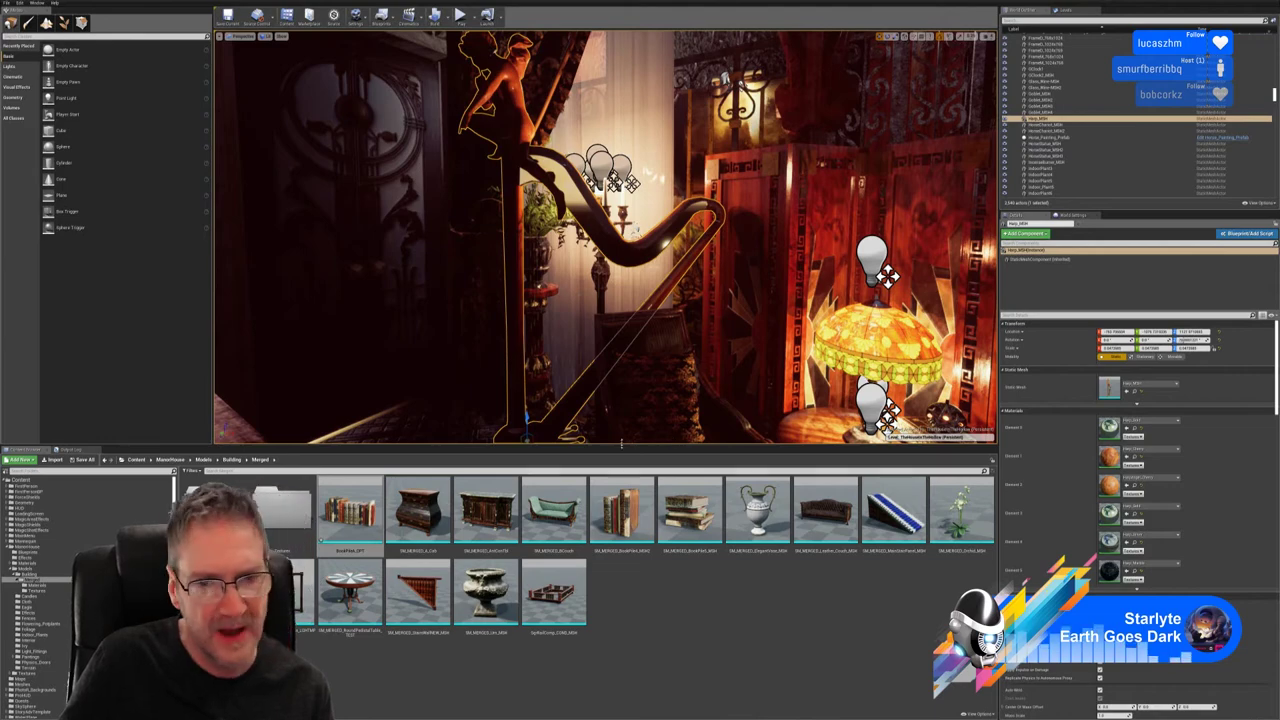
right_click_drag(740, 86, 985, 88)
right_click_drag(430, 410, 430, 410)
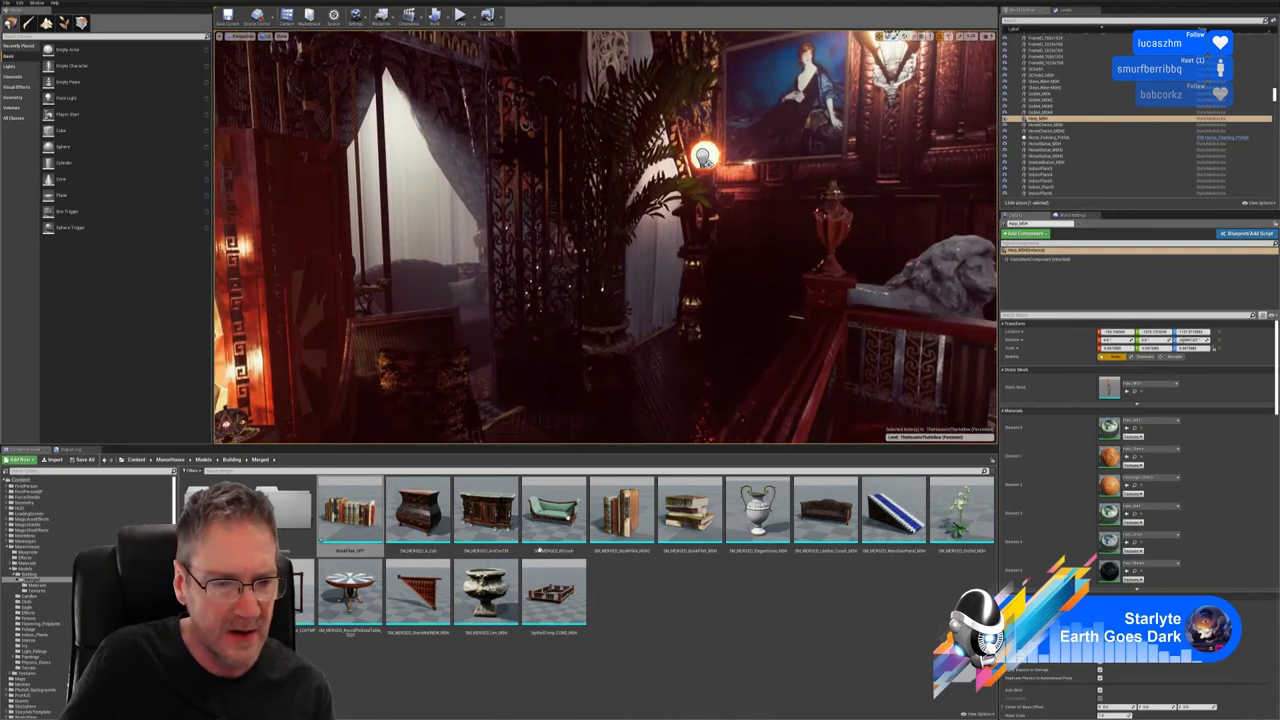
left_click(60, 591)
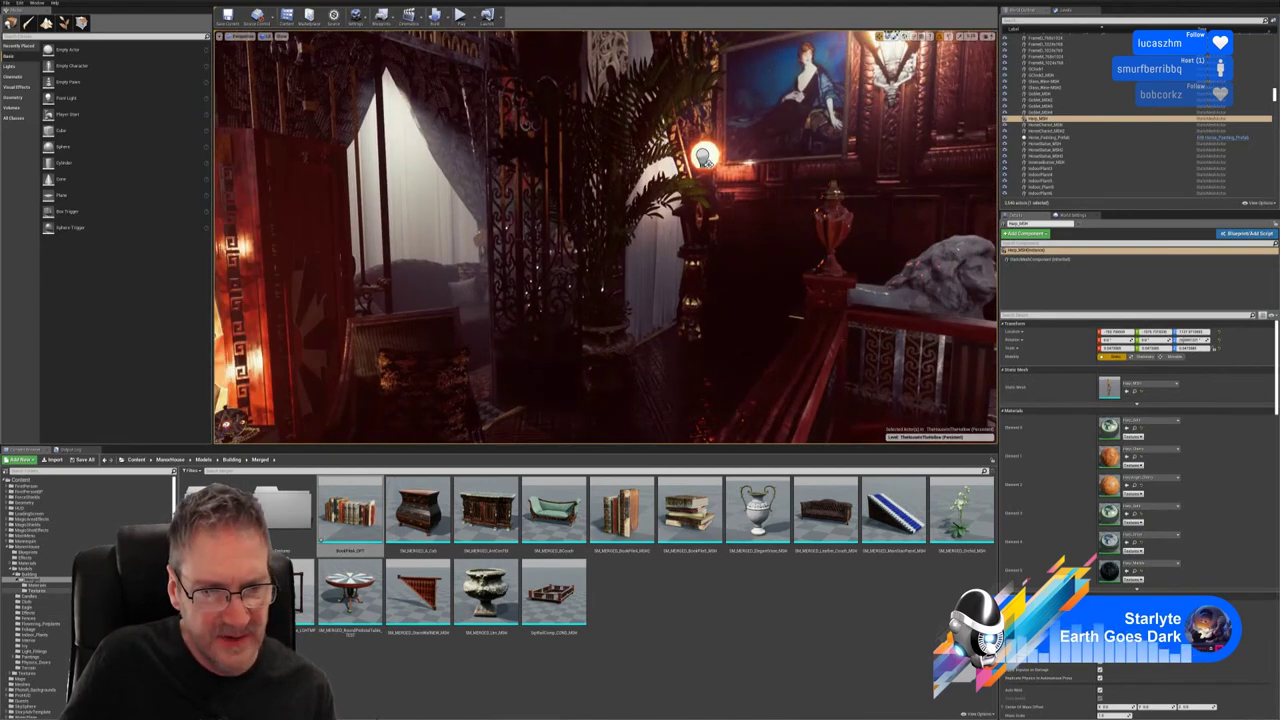
left_click(1134, 390)
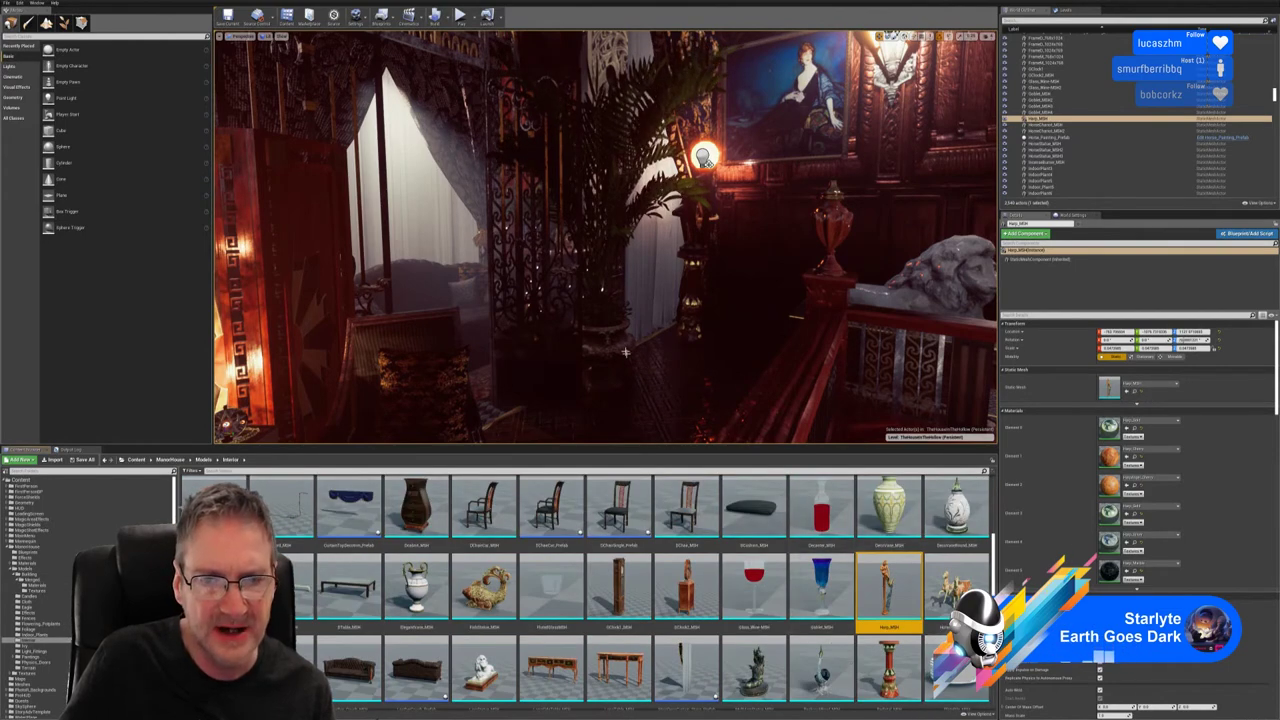
Step: Place a copy of the harp mesh in the open air outside the mansion, inspect it, and deselect it
right_click_drag(626, 352, 554, 372)
key("w")
key("s")
left_click_drag(888, 590, 537, 245)
right_click_drag(537, 245, 665, 238)
right_click_drag(606, 237, 484, 300)
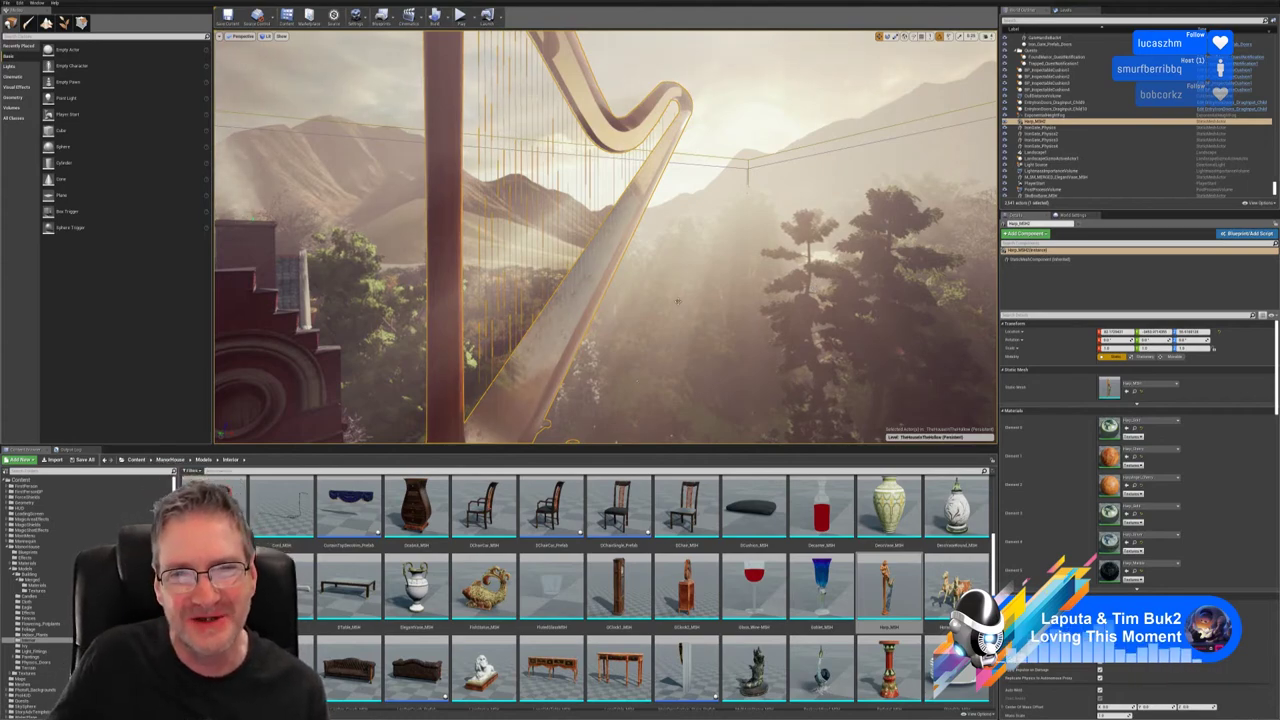
right_click_drag(706, 269, 731, 232)
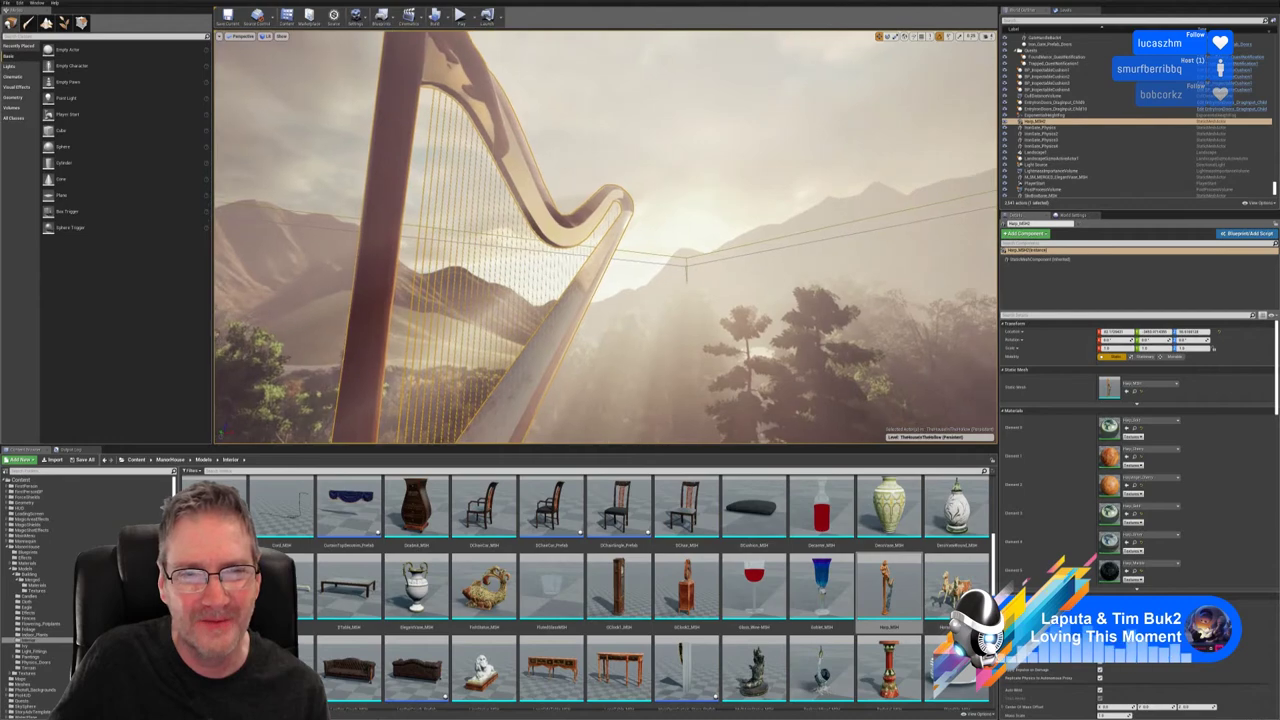
right_click_drag(712, 298, 780, 300)
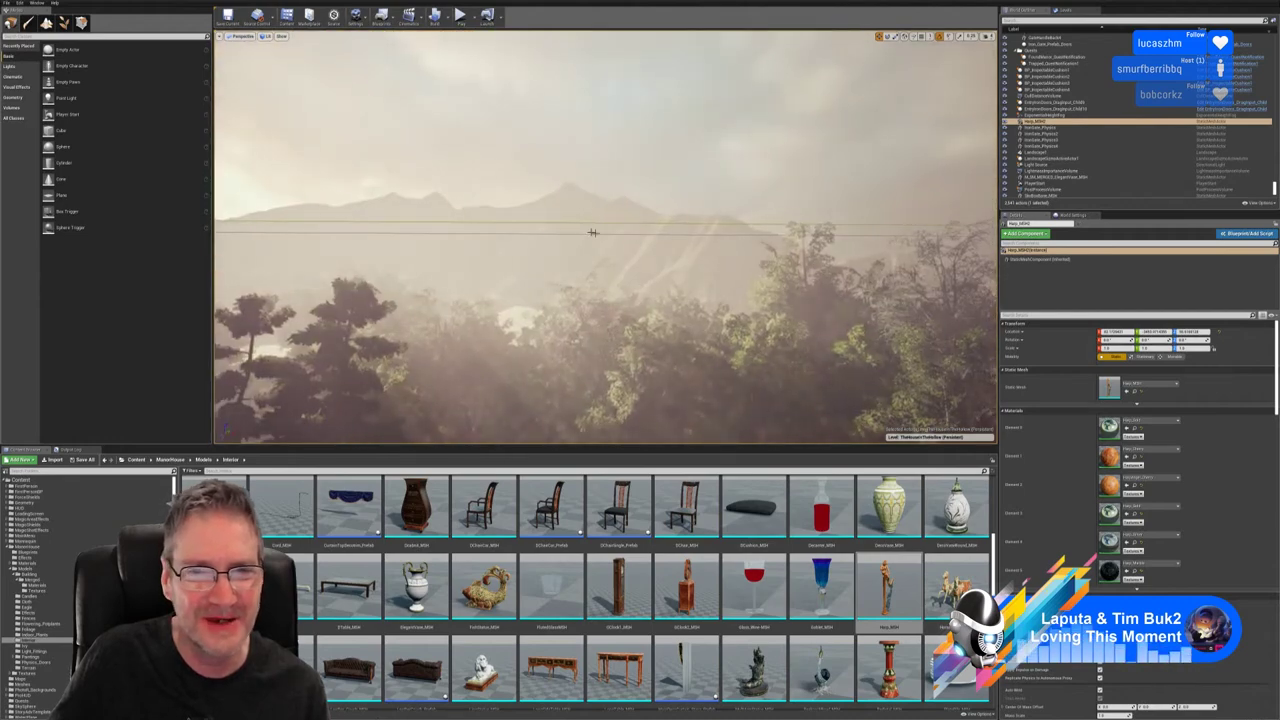
right_click_drag(593, 232, 685, 245)
right_click_drag(530, 238, 540, 238)
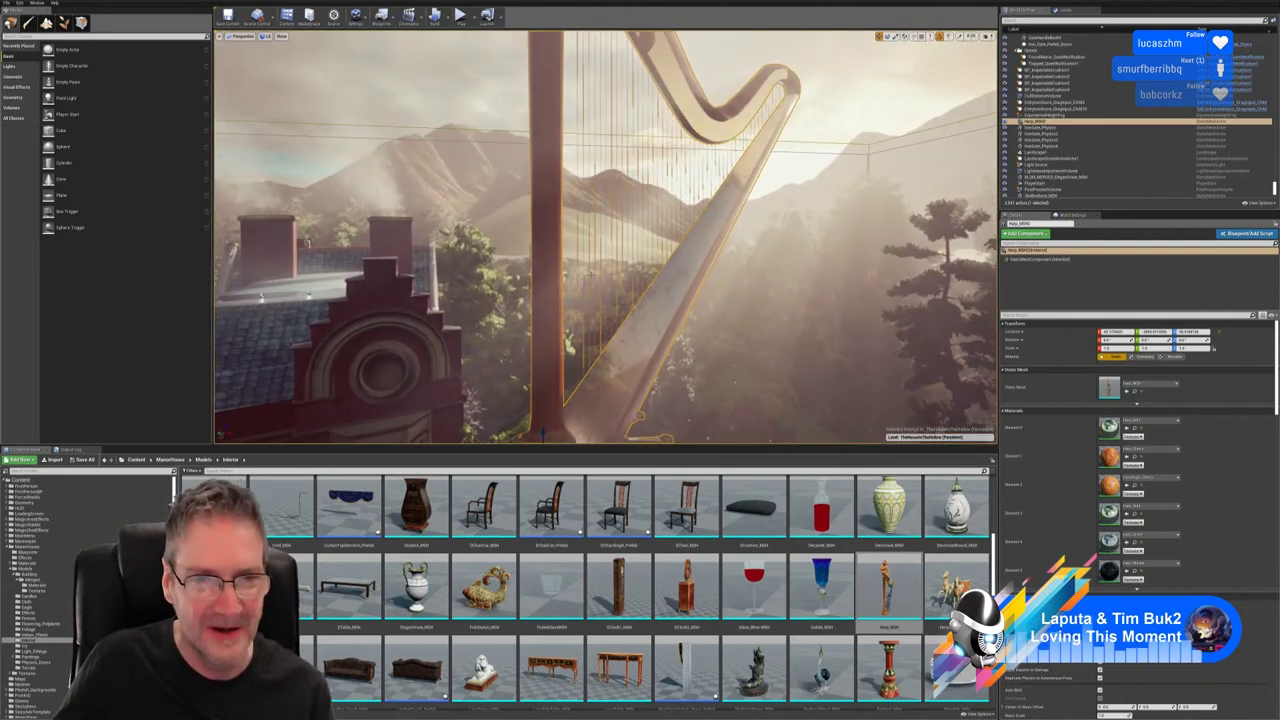
key("Escape")
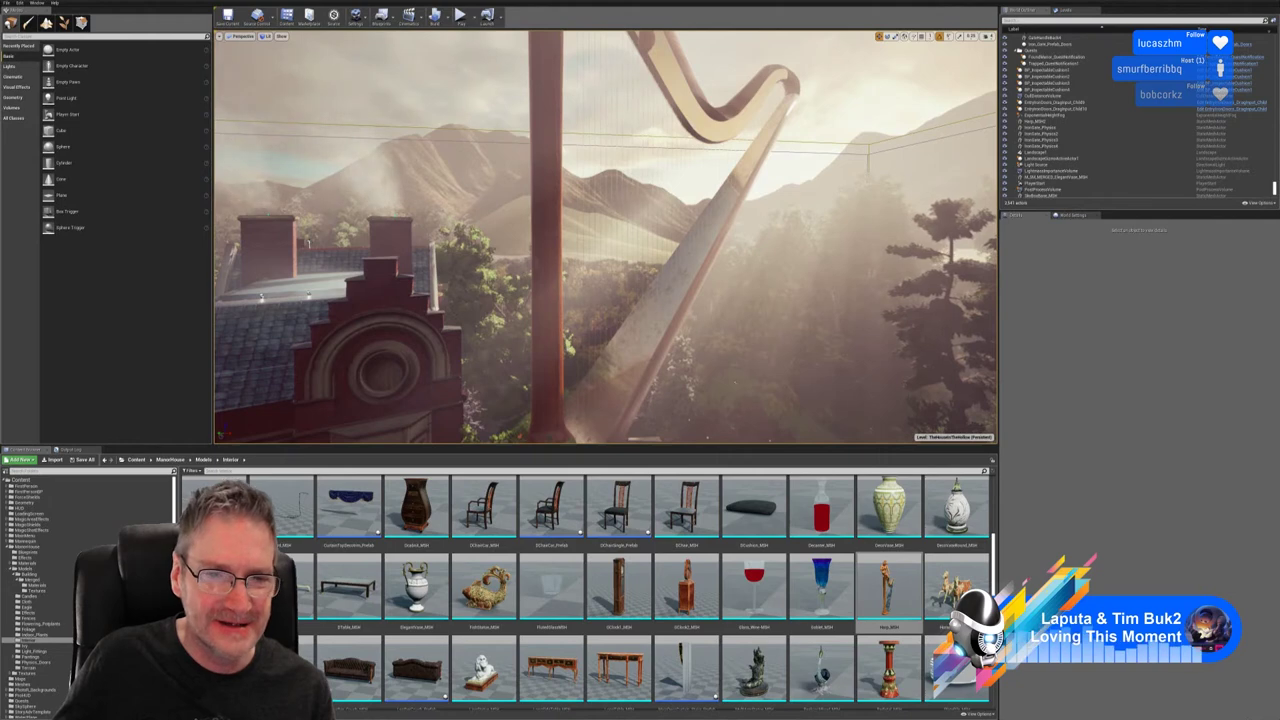
Step: Merge the outdoor harp's materials with the current Merge Actors settings, saving it as SM_MERGED_Harp_MSH in ManorHouse/Models/Building/Merged
left_click(547, 240)
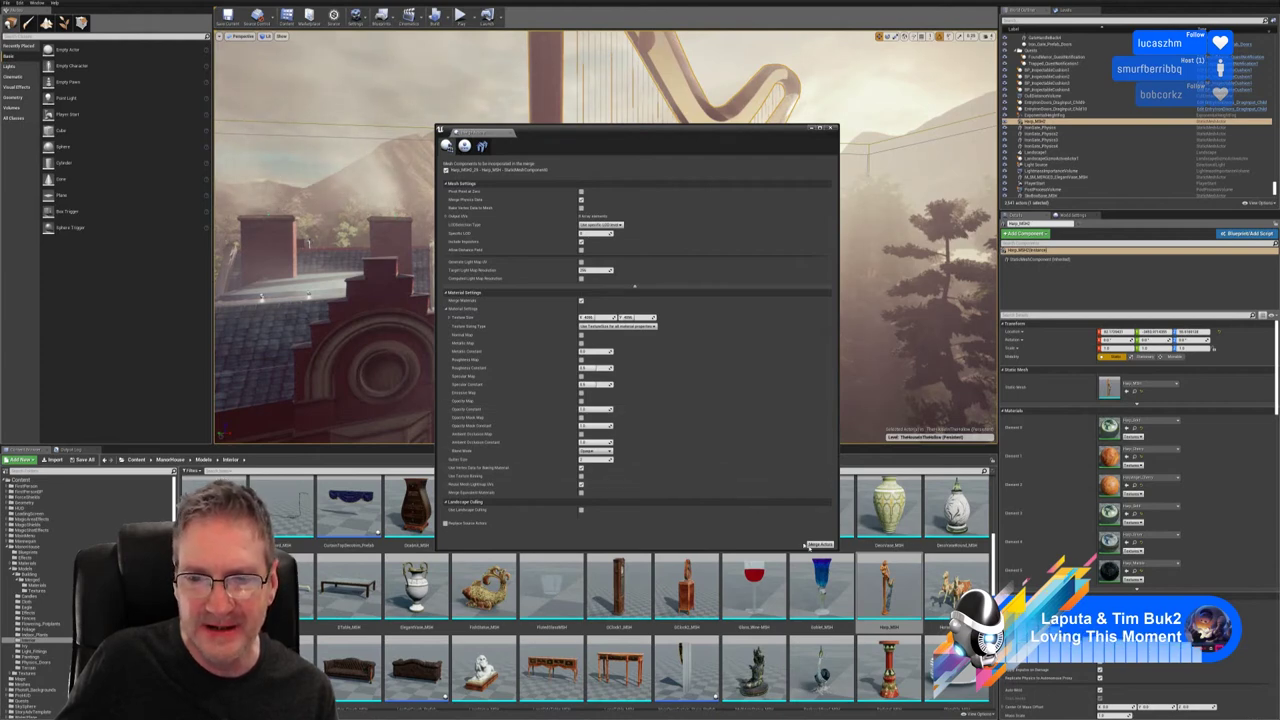
left_click(819, 545)
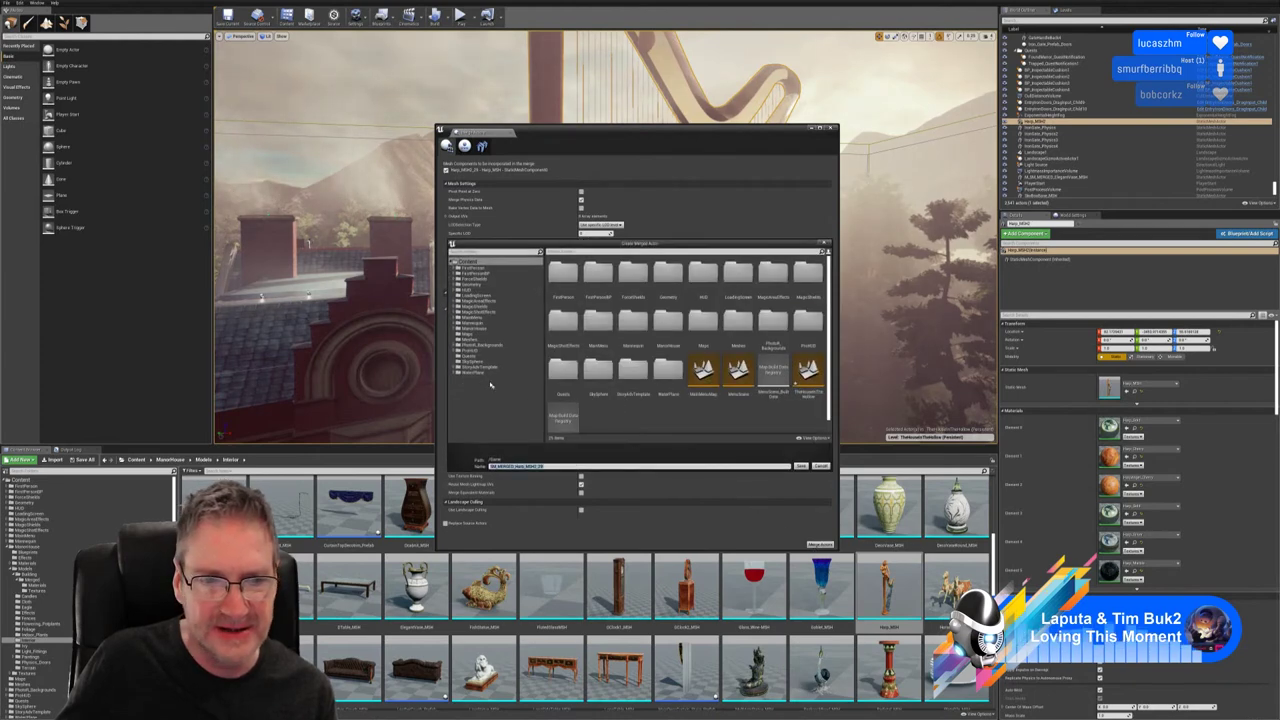
left_click(457, 327)
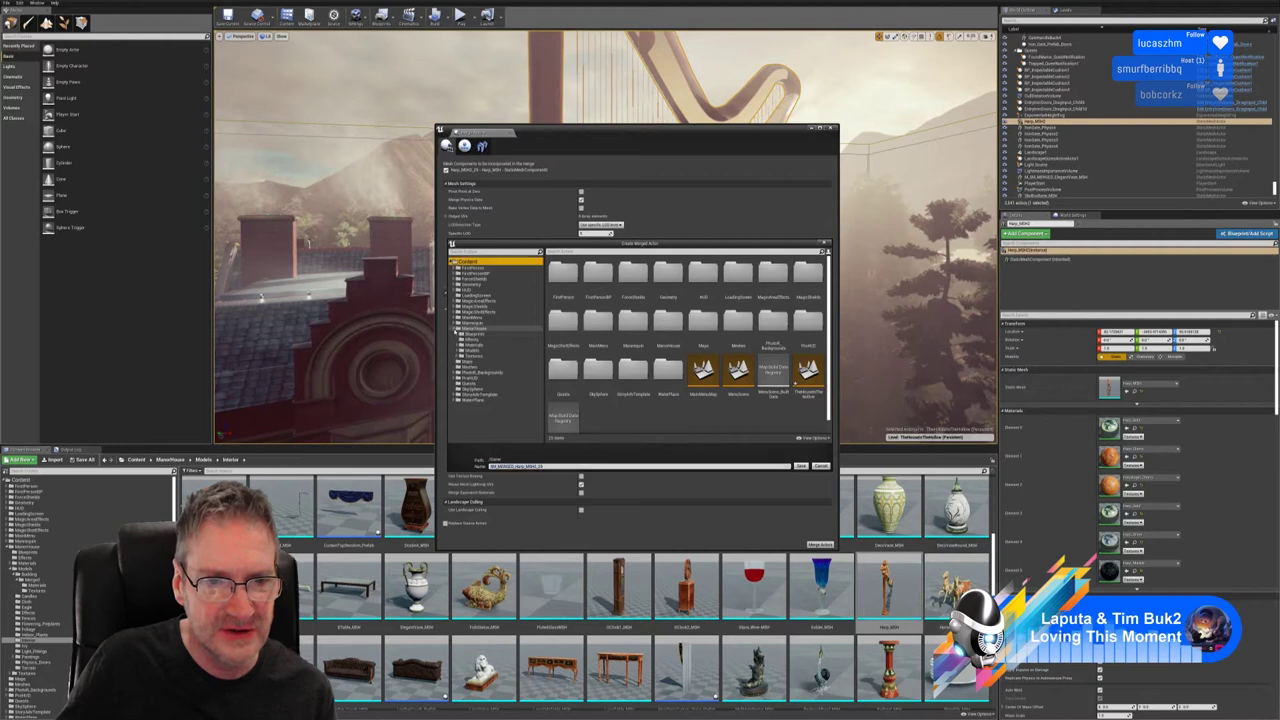
left_click(459, 351)
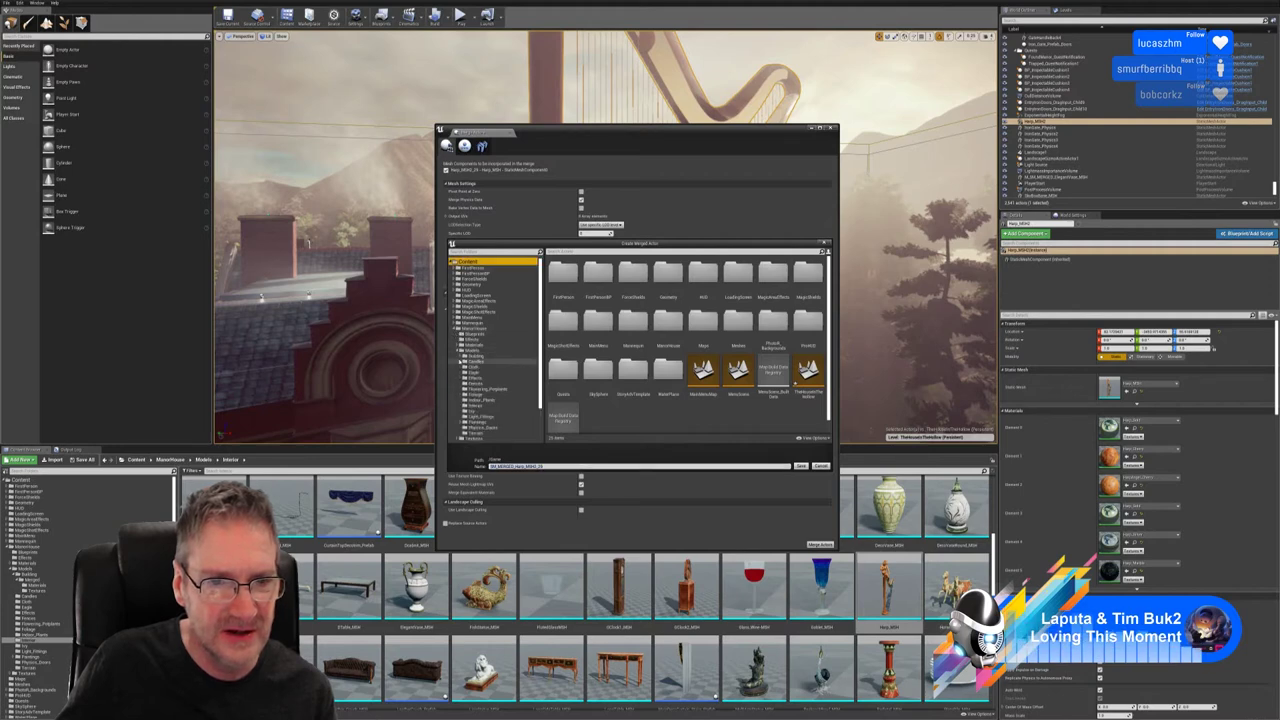
left_click(463, 356)
left_click(478, 361)
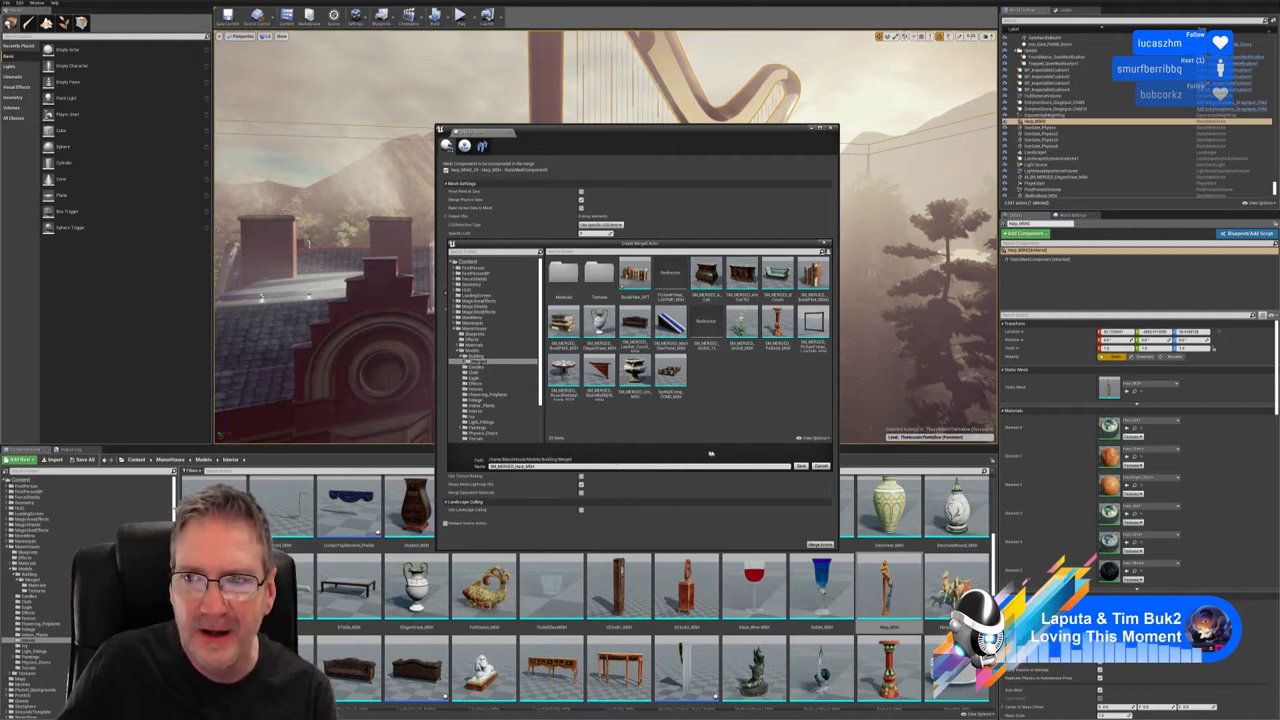
left_click(801, 466)
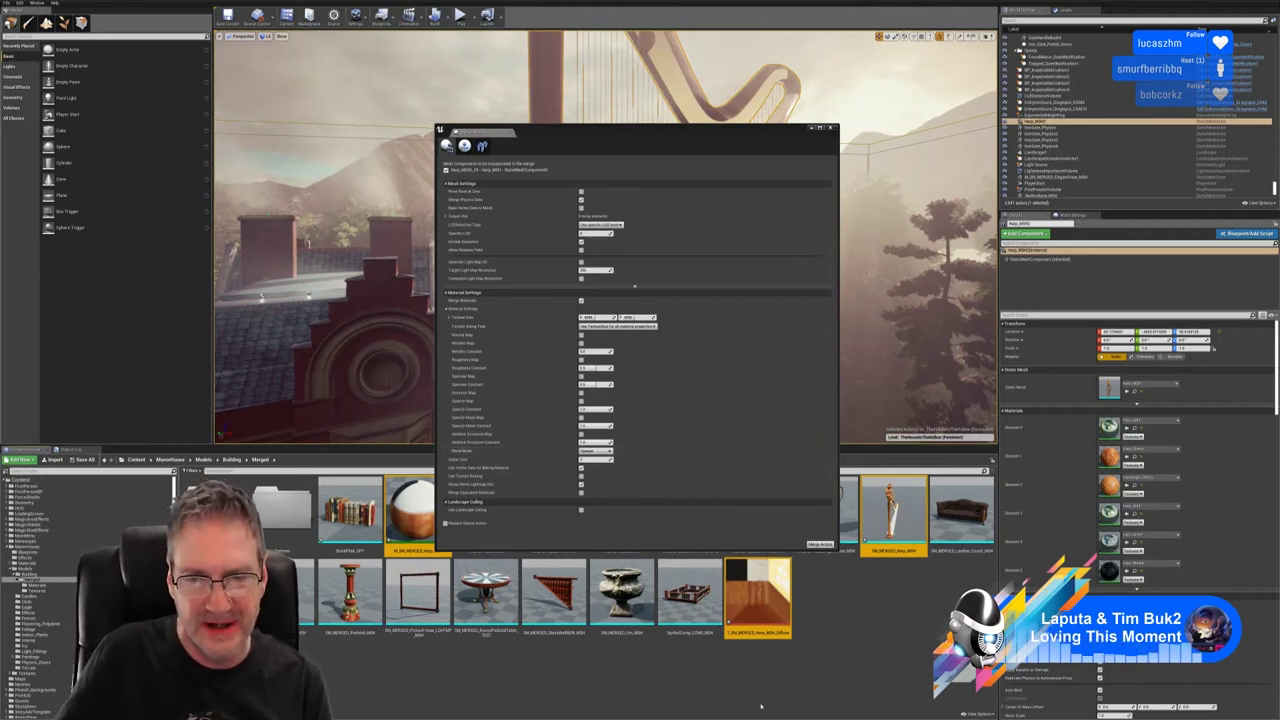
left_click(829, 128)
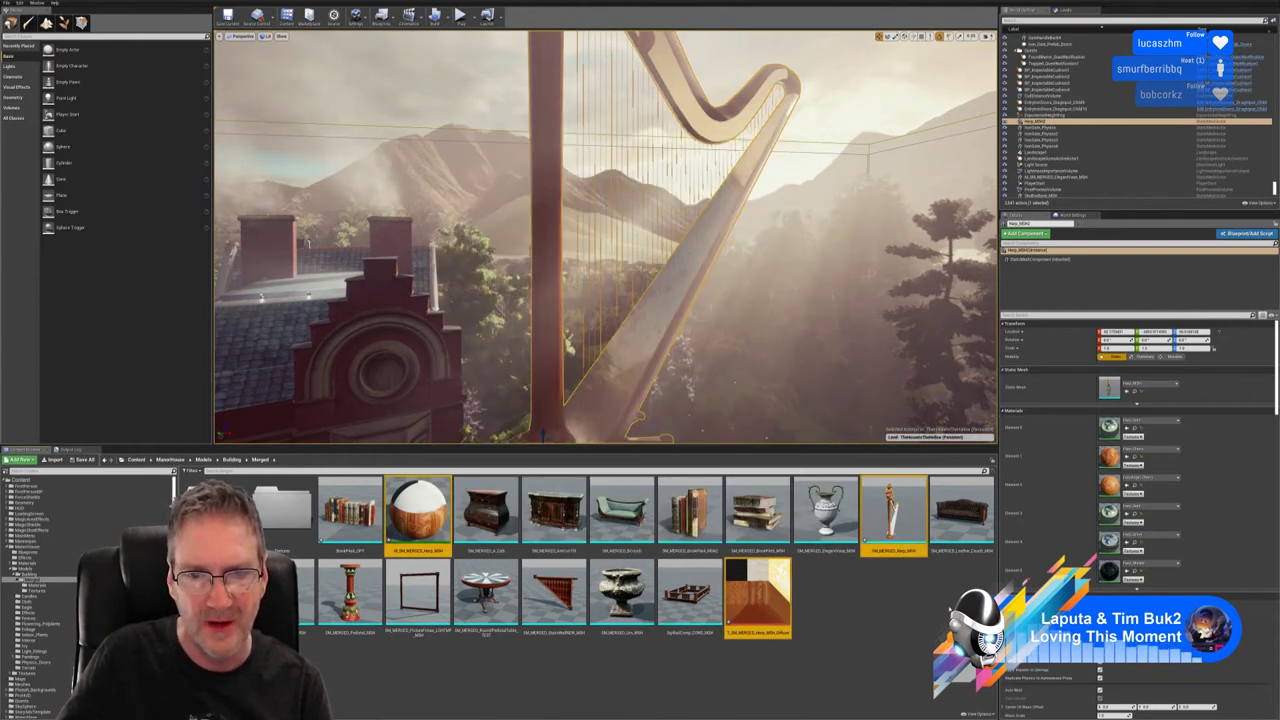
right_click_drag(811, 395, 826, 460)
left_click_drag(898, 515, 721, 316)
key("Escape")
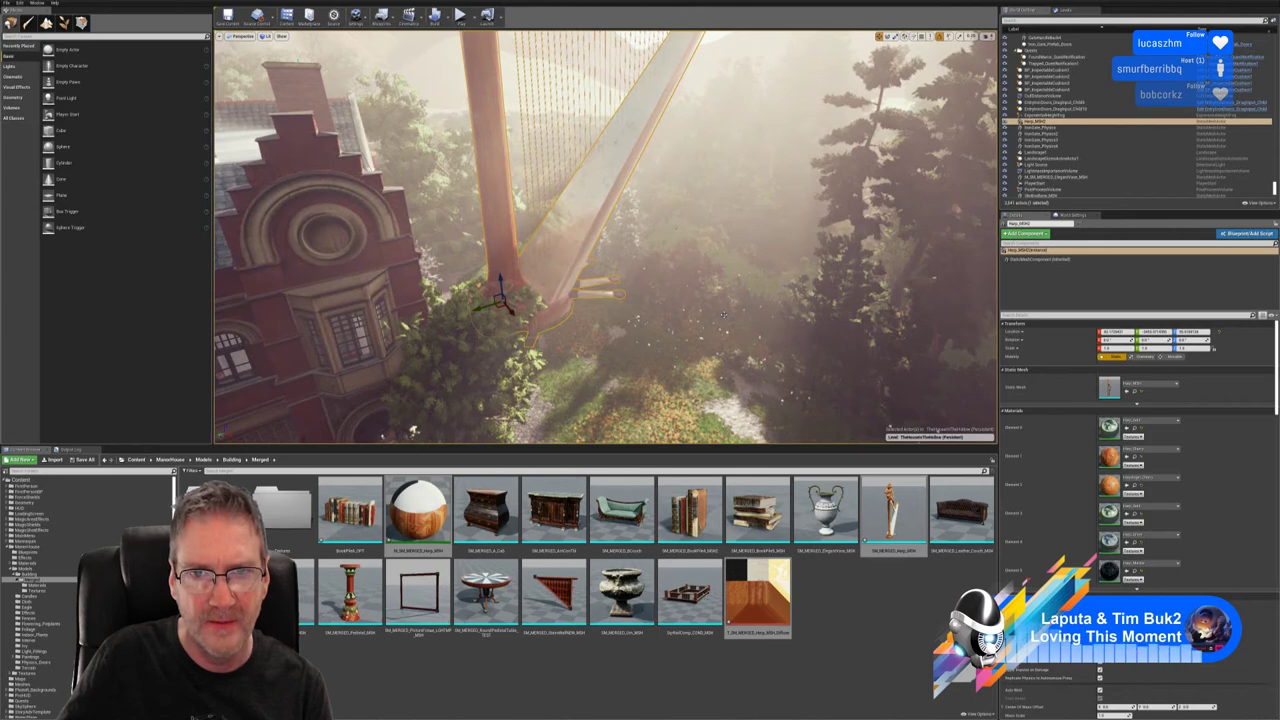
mouse_move(723, 315)
right_mouse_down()
mouse_move(721, 192)
mouse_move(717, 296)
right_mouse_up()
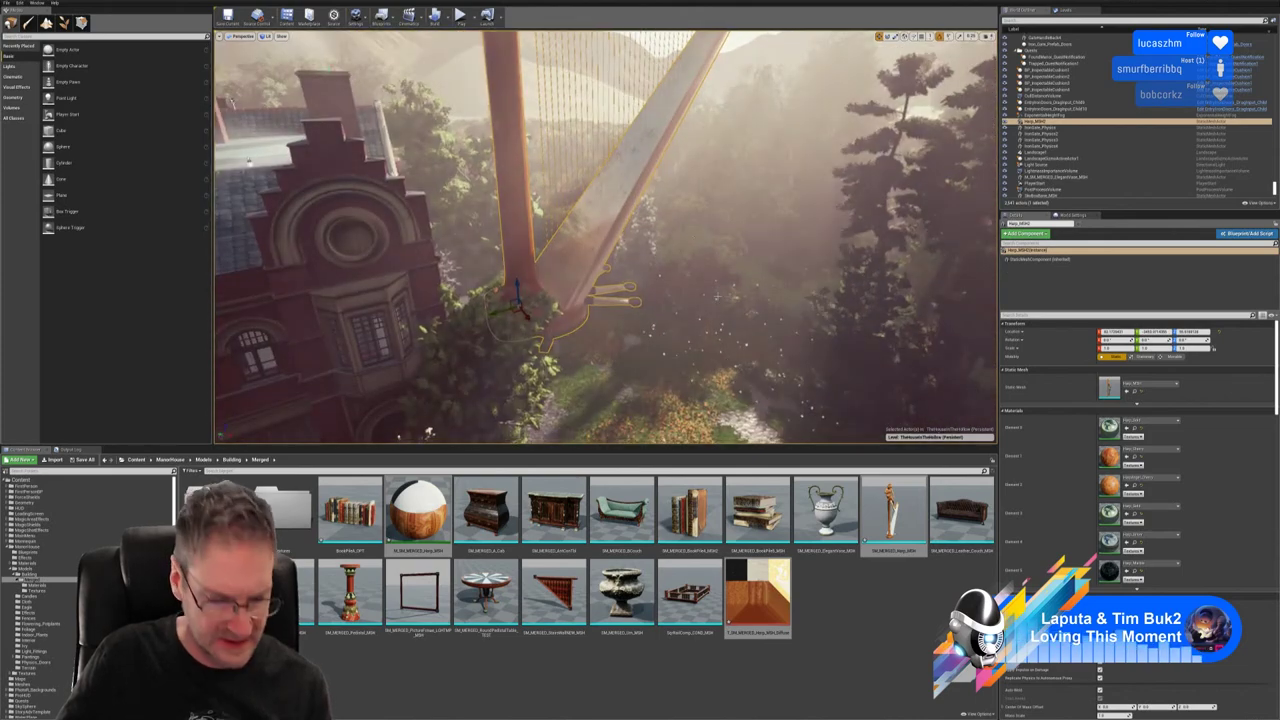
key("ctrl+z")
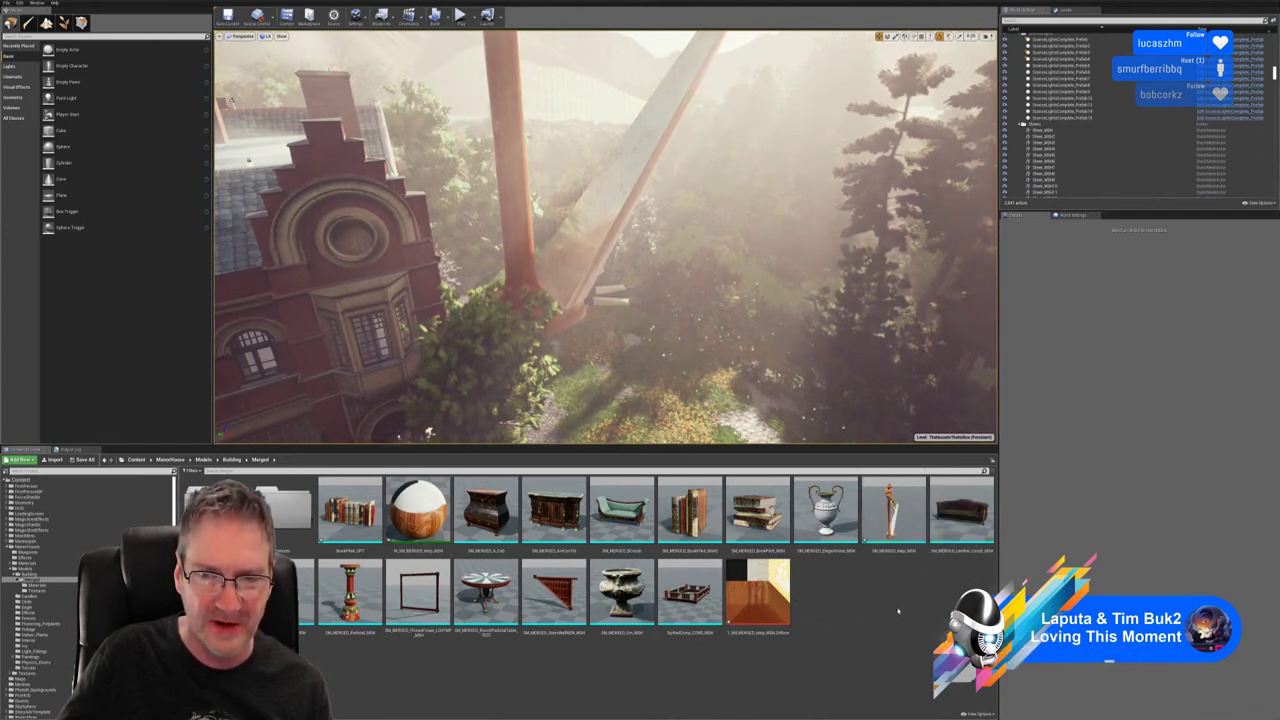
Step: Place the merged harp mesh SM_MERGED_Harp_MSH in the open air beside the original outdoor harp
left_click_drag(893, 510, 673, 384)
right_click_drag(673, 384, 718, 228)
right_click_drag(632, 370, 630, 398)
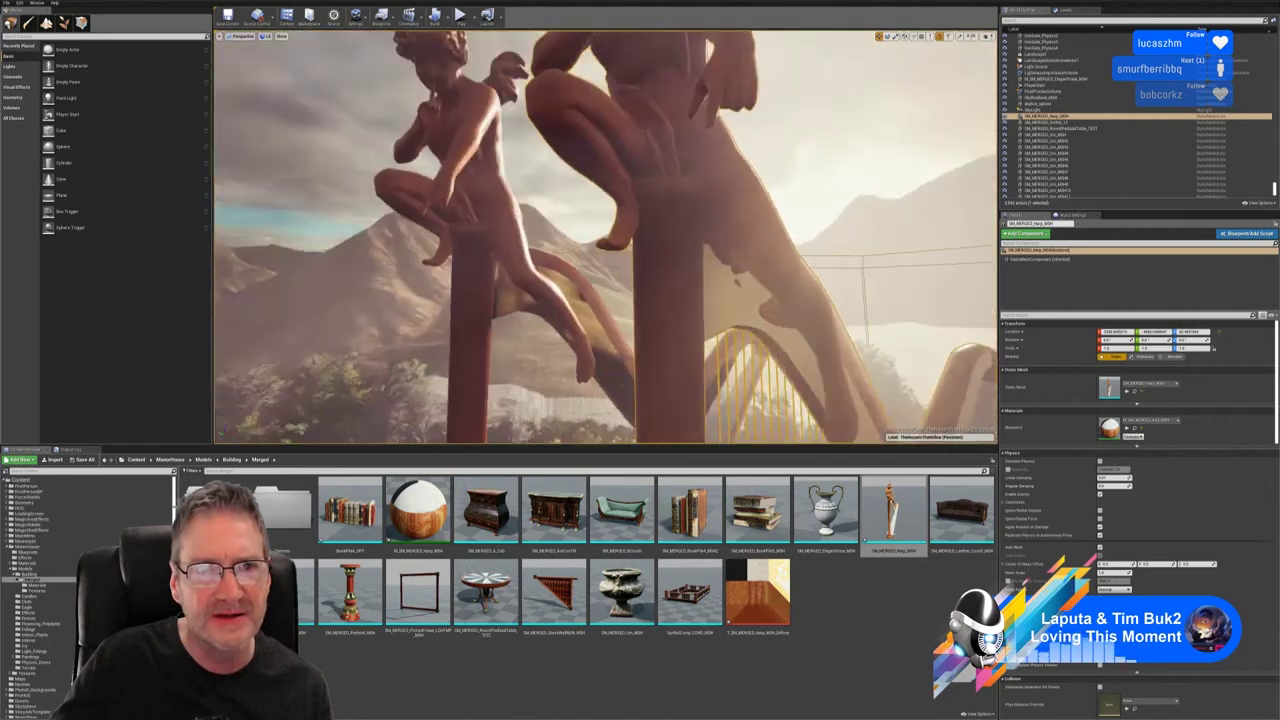
Step: Compare the merged harp with the original beside it outdoors, selecting each to check its material slots
right_click_drag(568, 303, 540, 232)
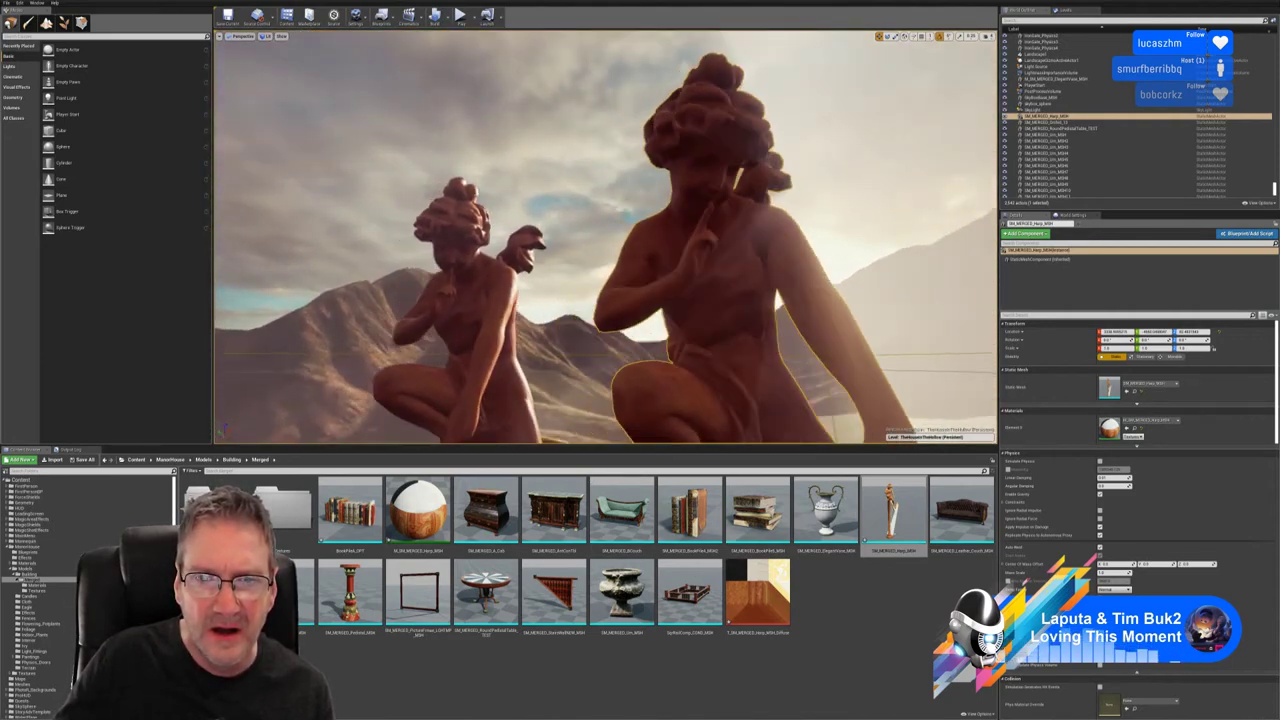
key("a")
right_click_drag(540, 232, 640, 236)
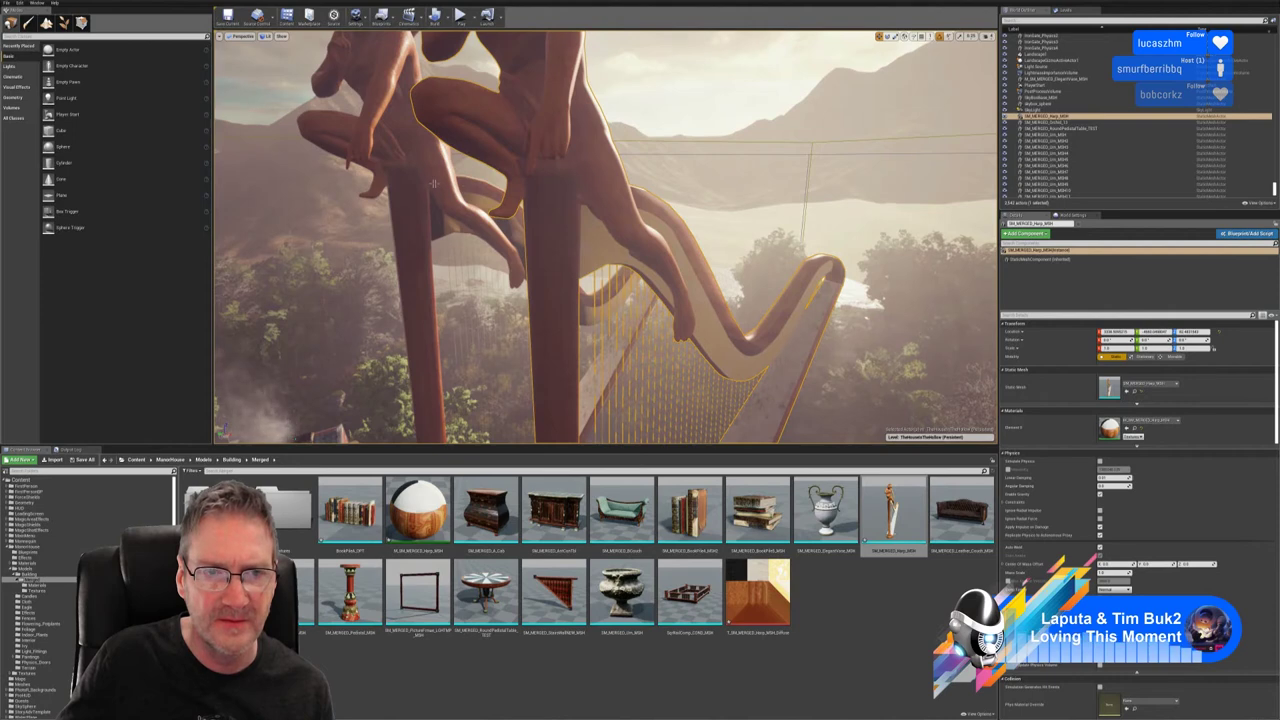
left_click(434, 184)
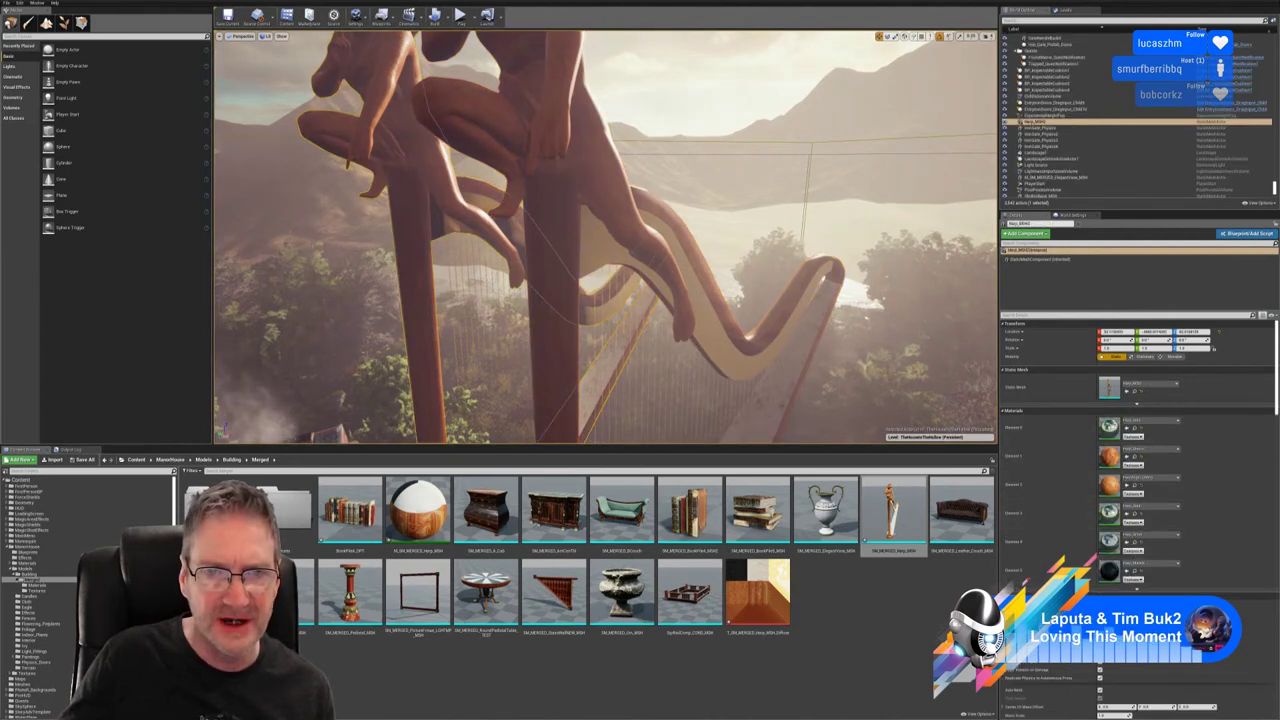
left_click(594, 178)
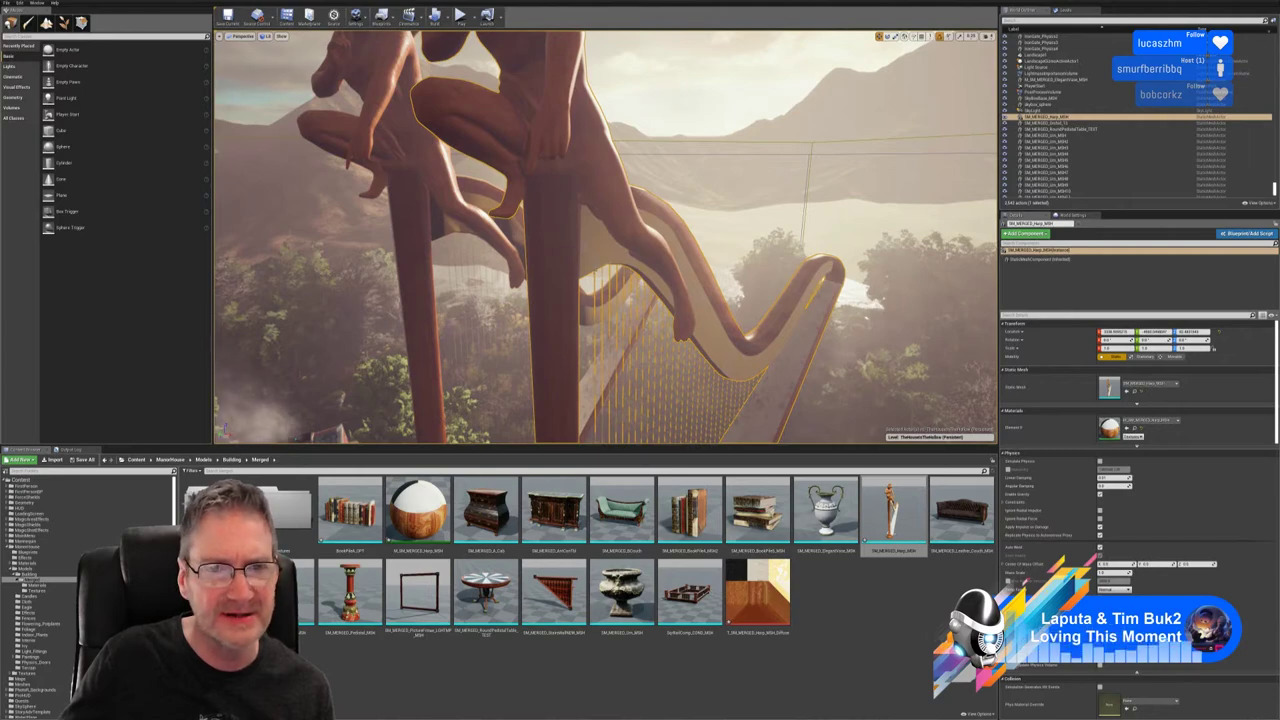
mouse_move(676, 292)
right_mouse_down()
mouse_move(736, 368)
mouse_move(674, 293)
right_mouse_up()
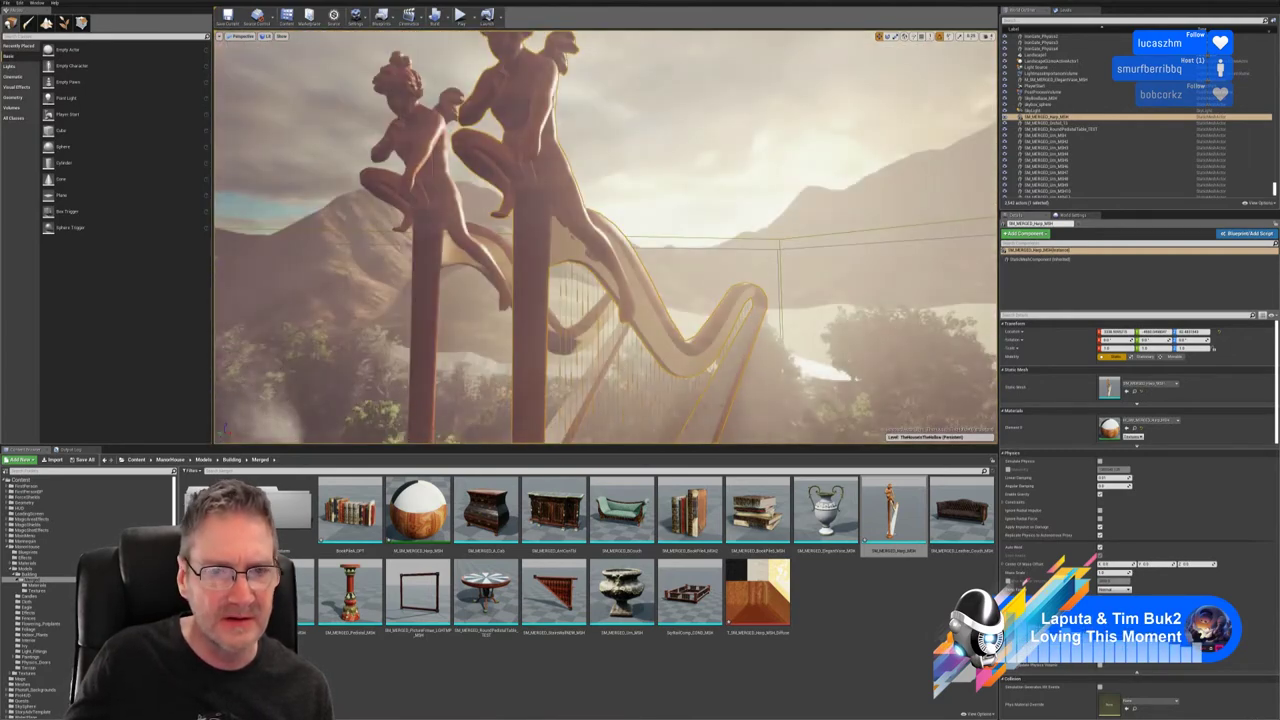
Step: Open the static meshes of the original outdoor harp and the merged harp for closer inspection
left_click(430, 205)
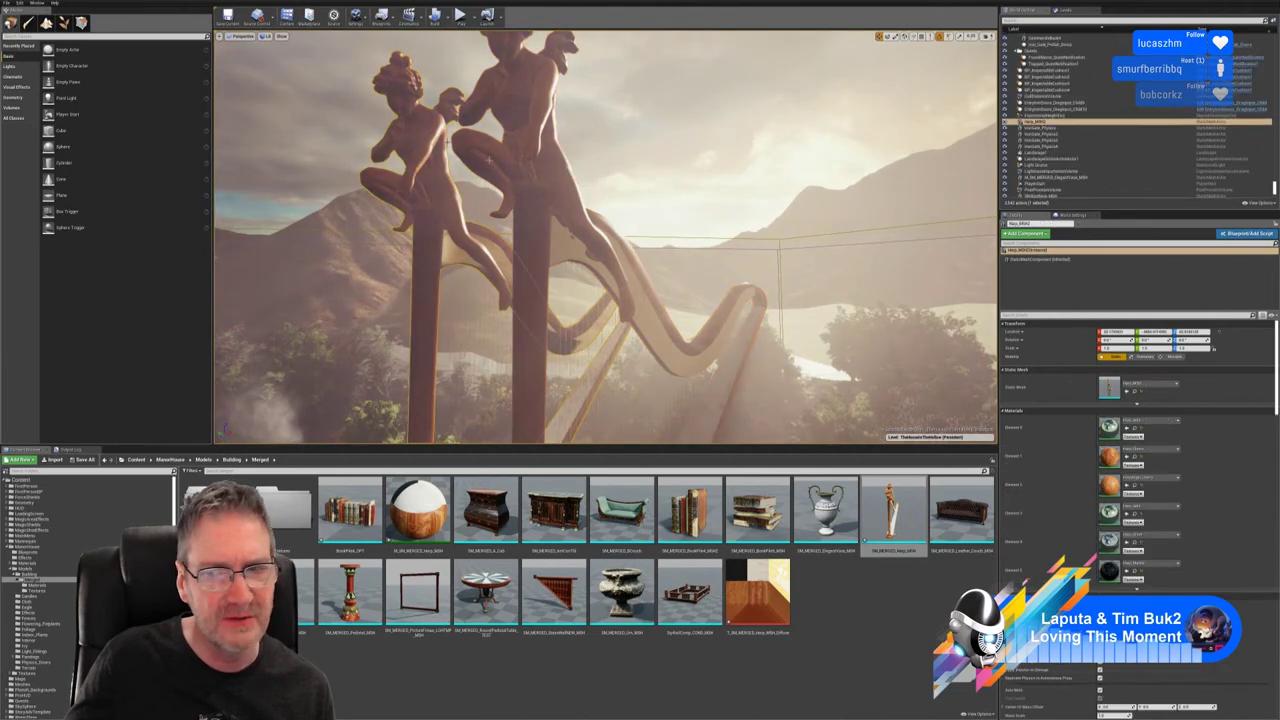
double_click(1110, 386)
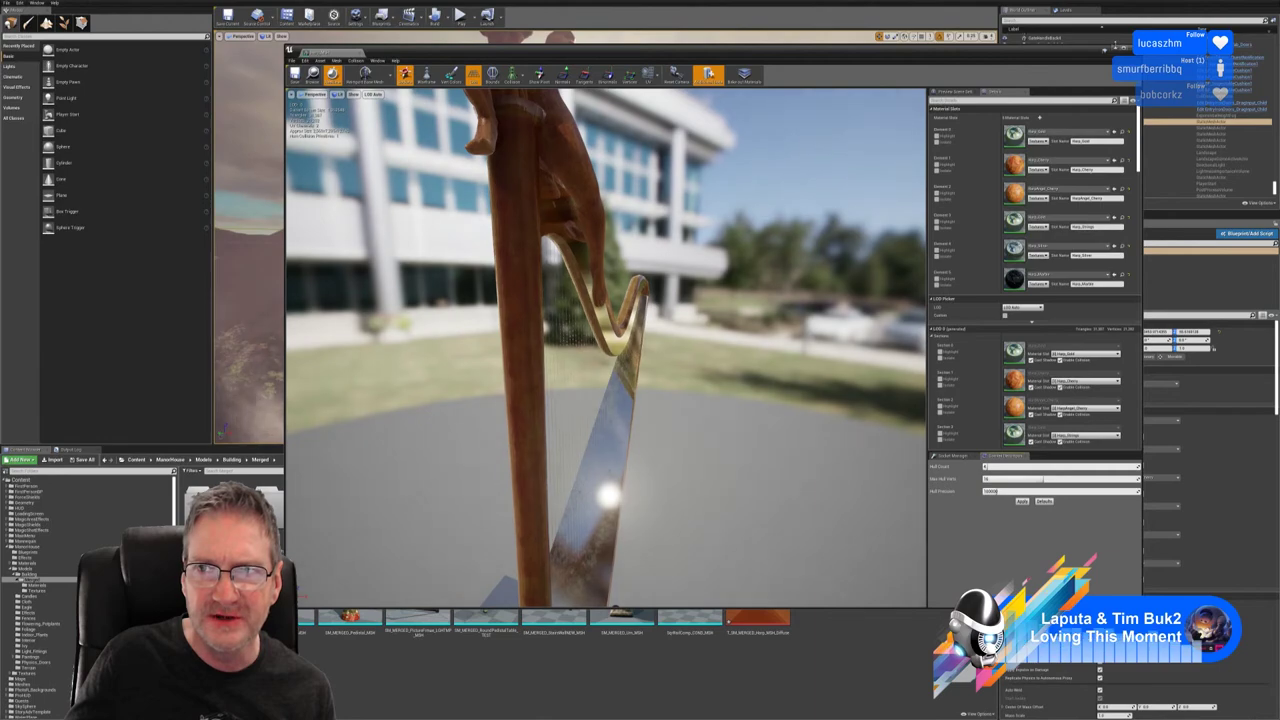
left_click(1134, 48)
left_click(532, 190)
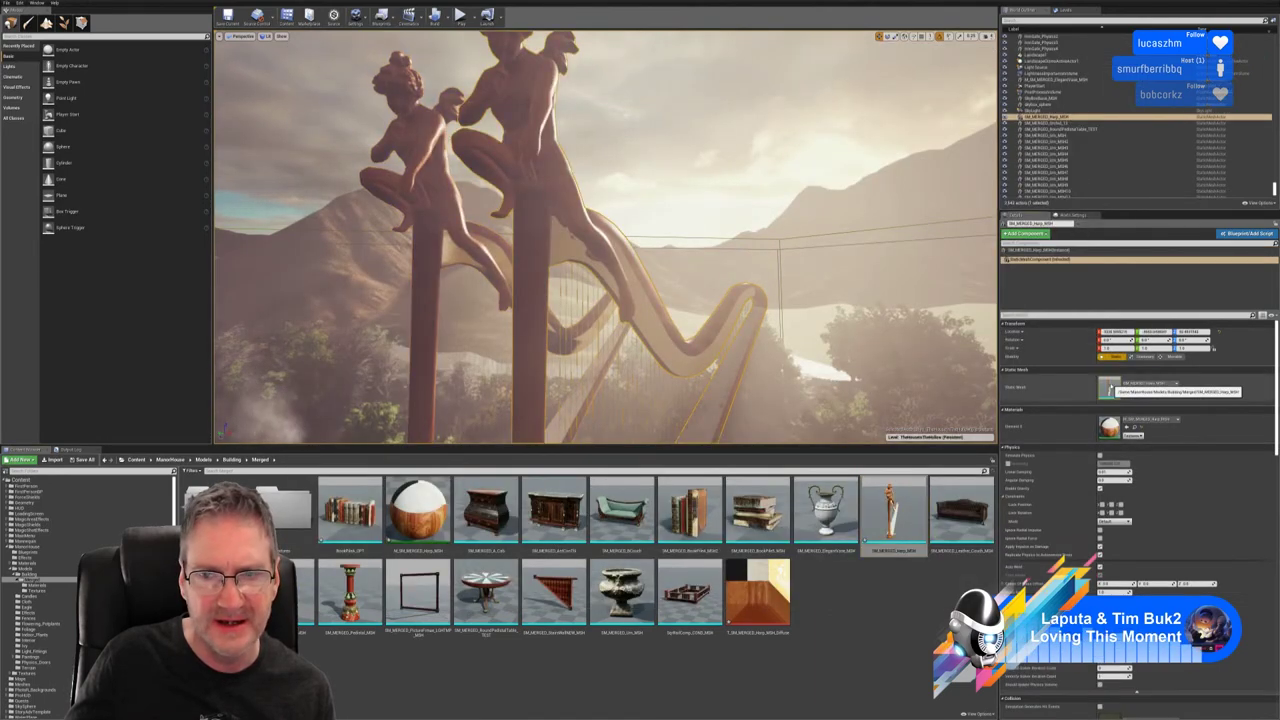
double_click(1108, 386)
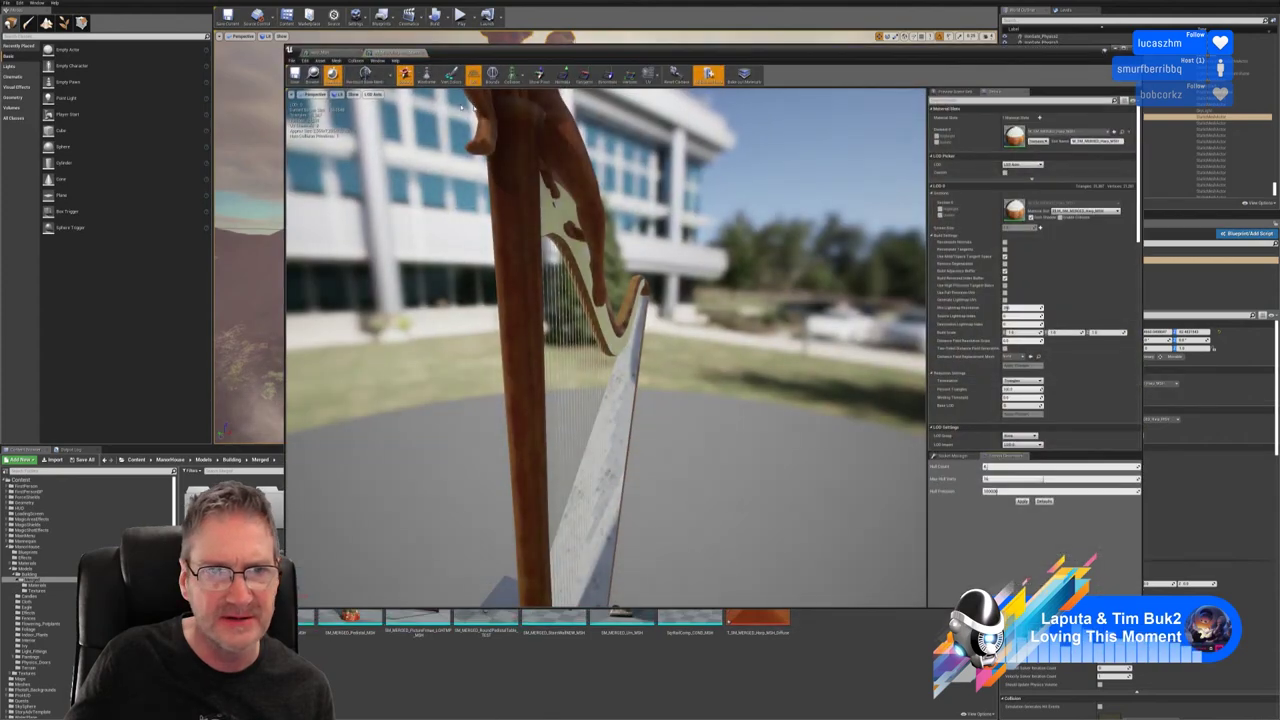
Step: Compare the original and merged harp meshes in the mesh editor, checking the wood, gold and soundboard surfaces
right_click_drag(450, 240, 380, 224)
key("s")
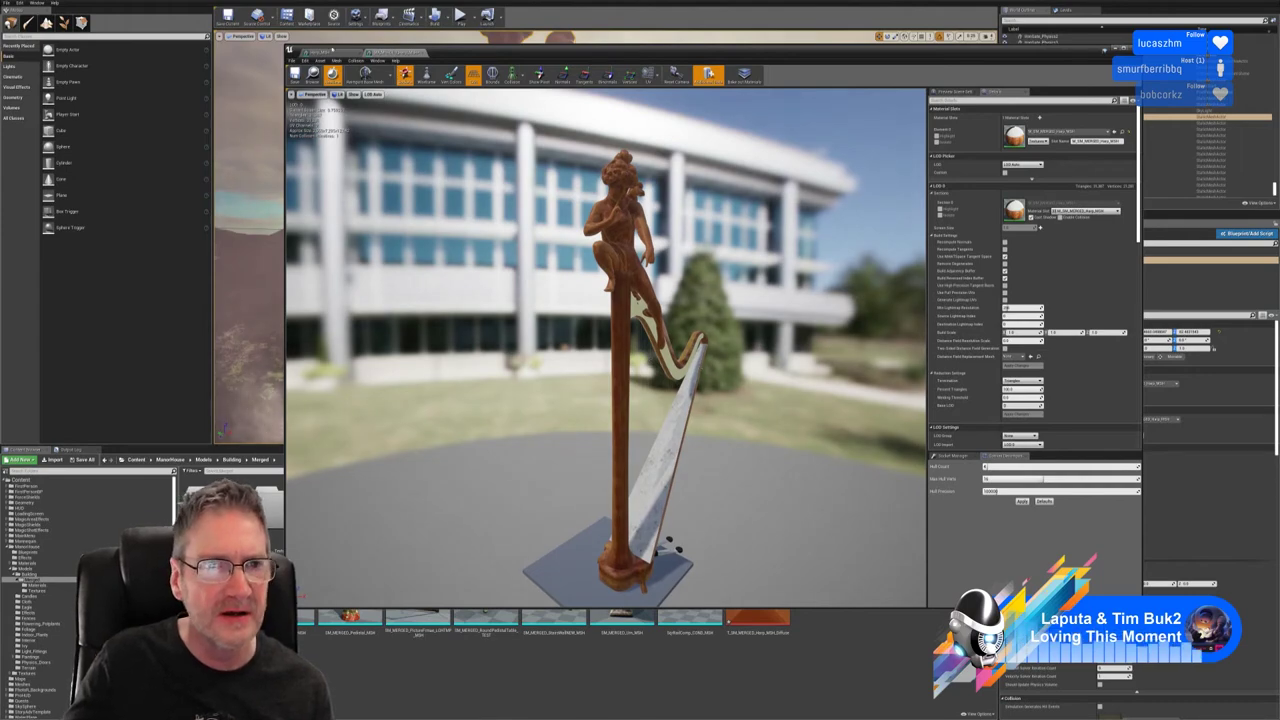
left_click(333, 50)
mouse_move(400, 210)
right_mouse_down()
mouse_move(378, 208)
mouse_move(520, 222)
mouse_move(380, 222)
mouse_move(424, 204)
right_mouse_up()
key("s")
key("s")
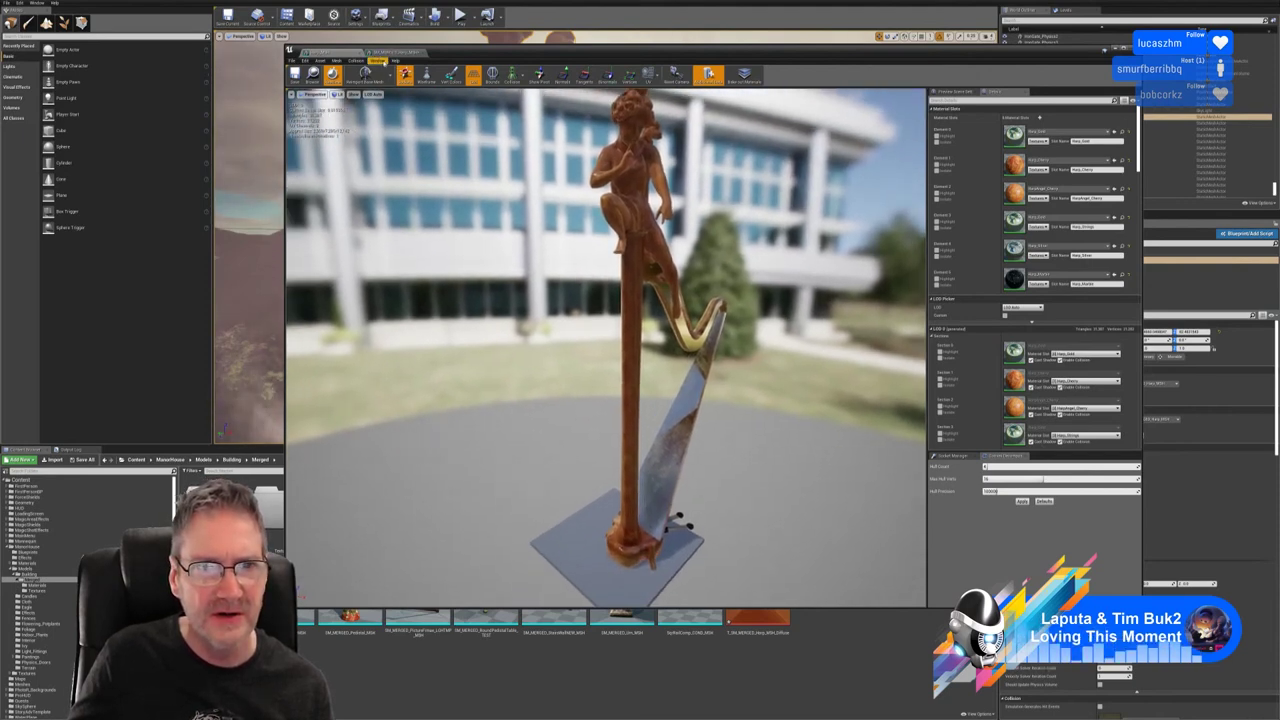
left_click(387, 53)
right_click_drag(627, 242, 630, 269)
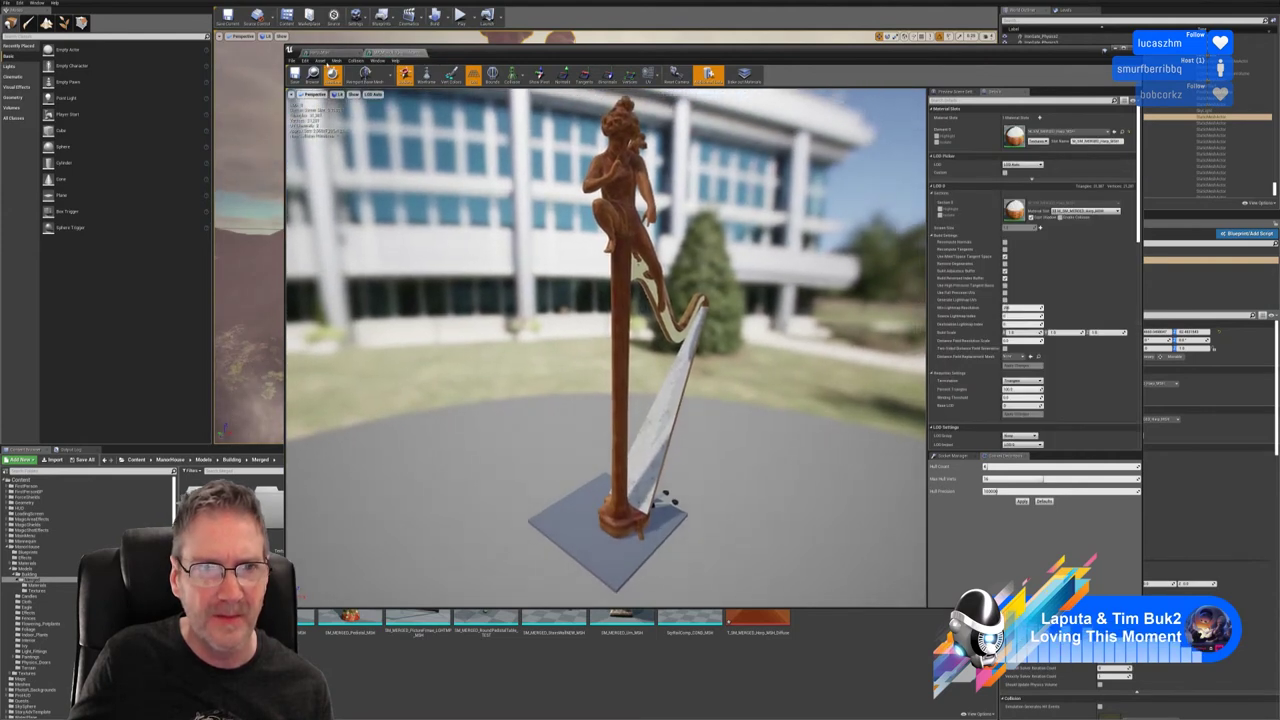
left_click(322, 54)
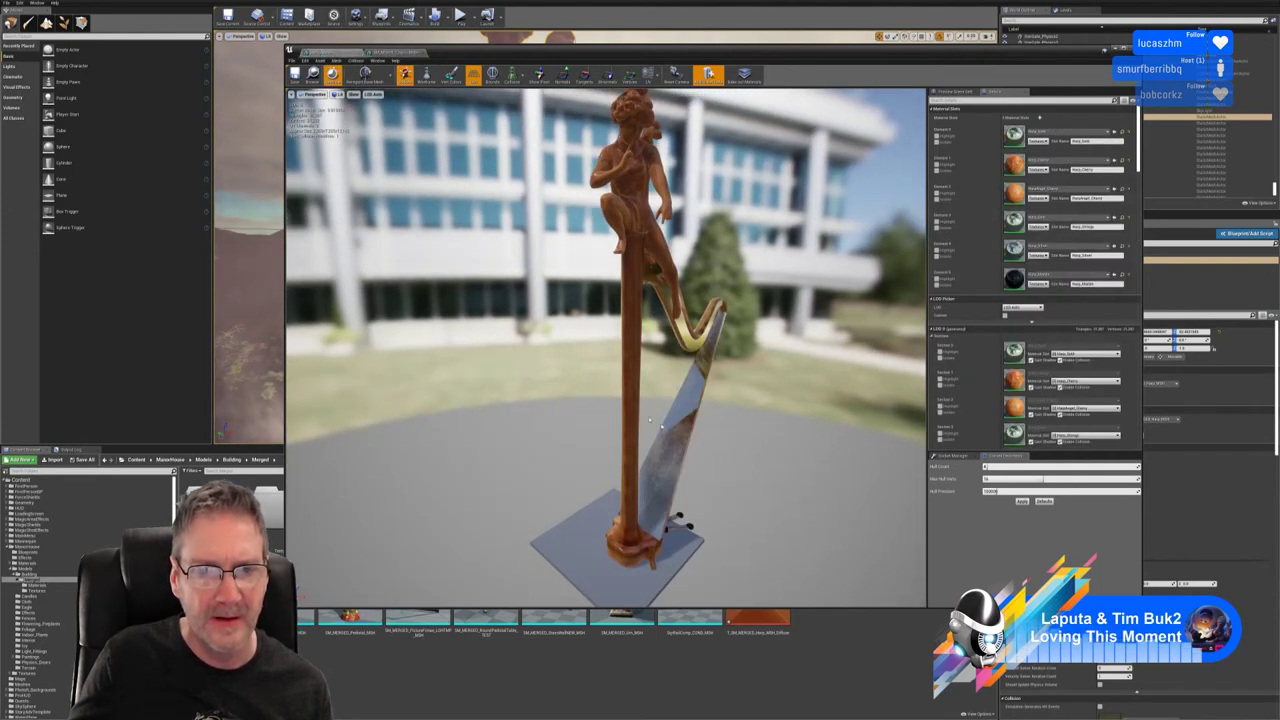
left_click(401, 53)
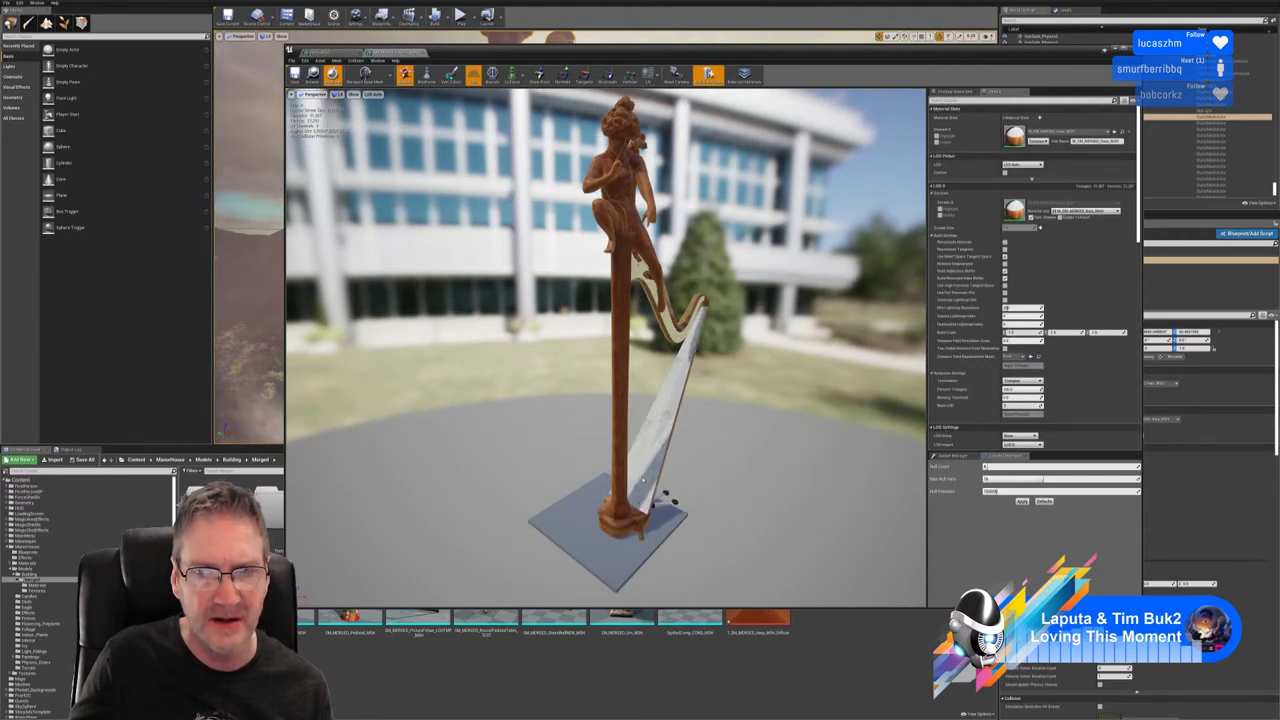
left_click(328, 53)
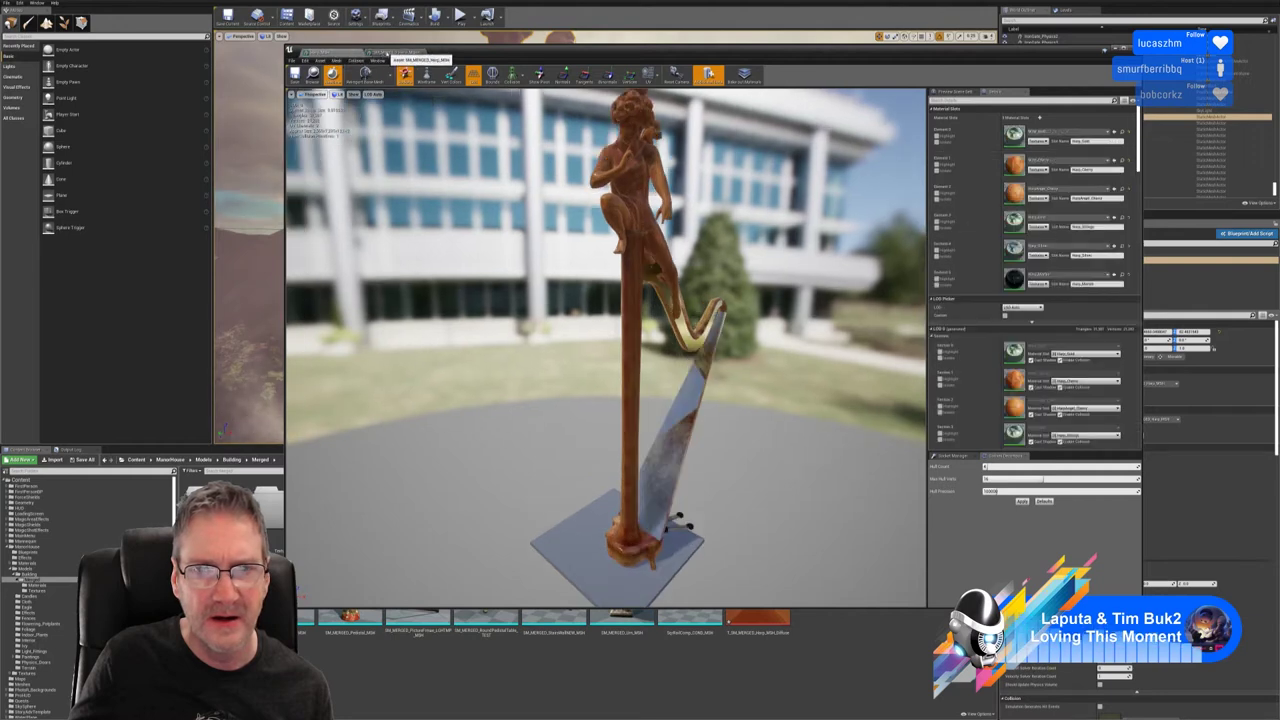
left_click(388, 53)
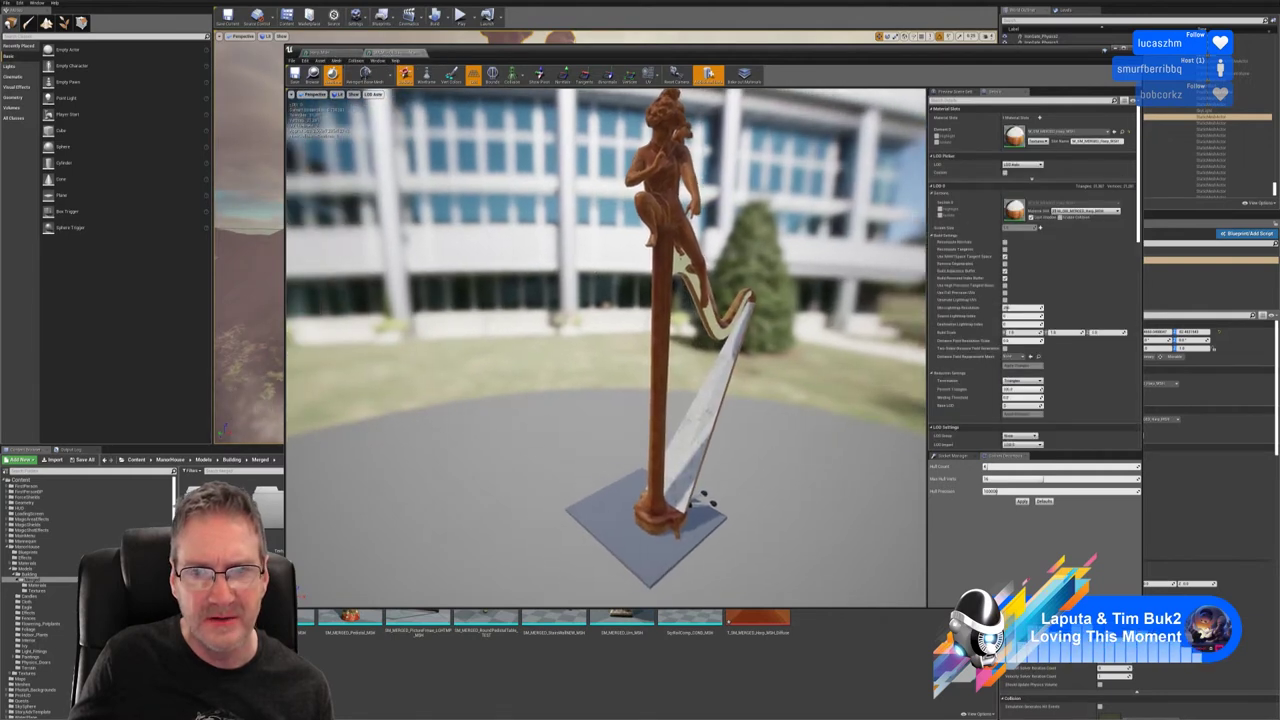
right_click_drag(606, 348, 630, 322)
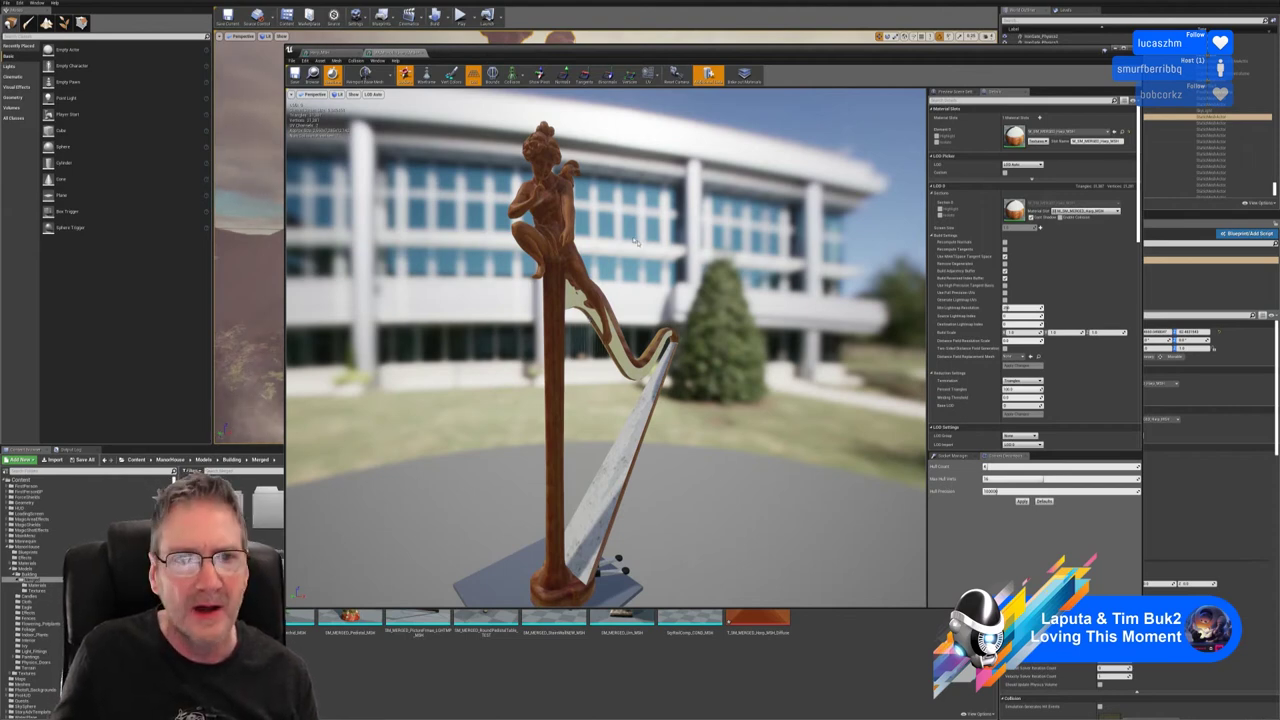
Step: Examine the merged harp's baked material instance from several angles and review its parameters, then close the asset editor
double_click(1016, 136)
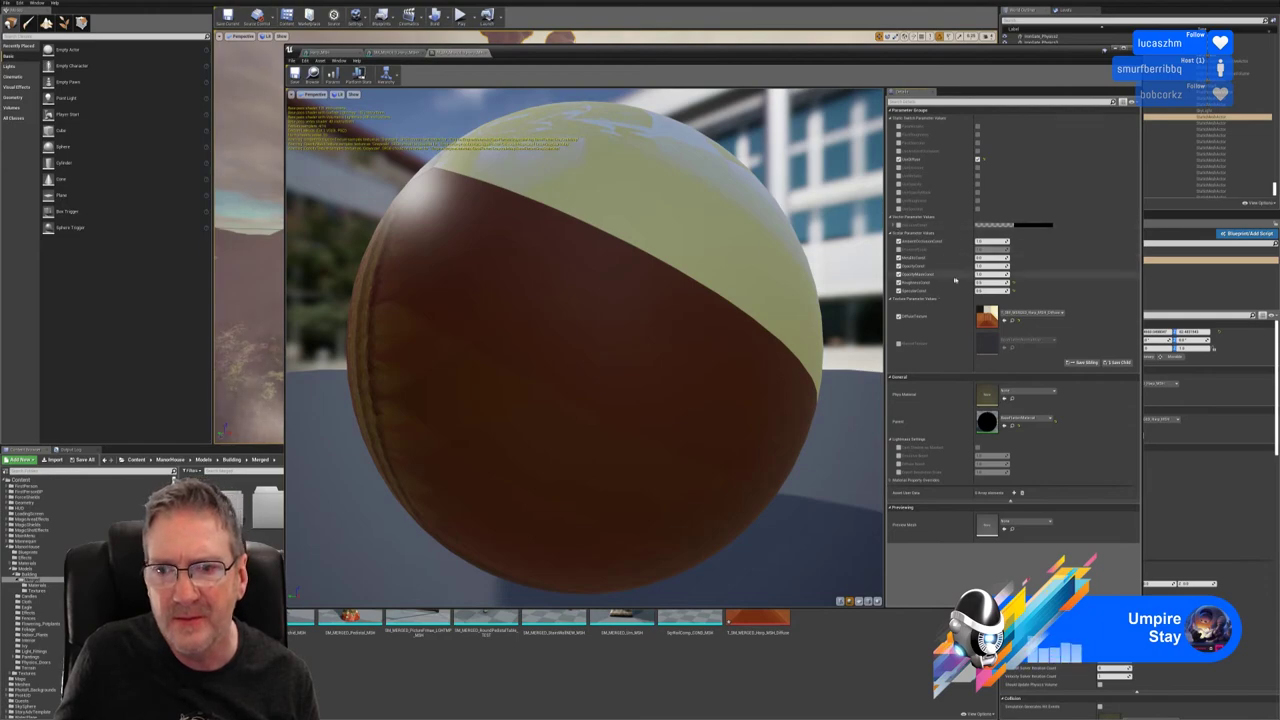
left_click_drag(571, 251, 380, 300)
left_click_drag(670, 325, 760, 315)
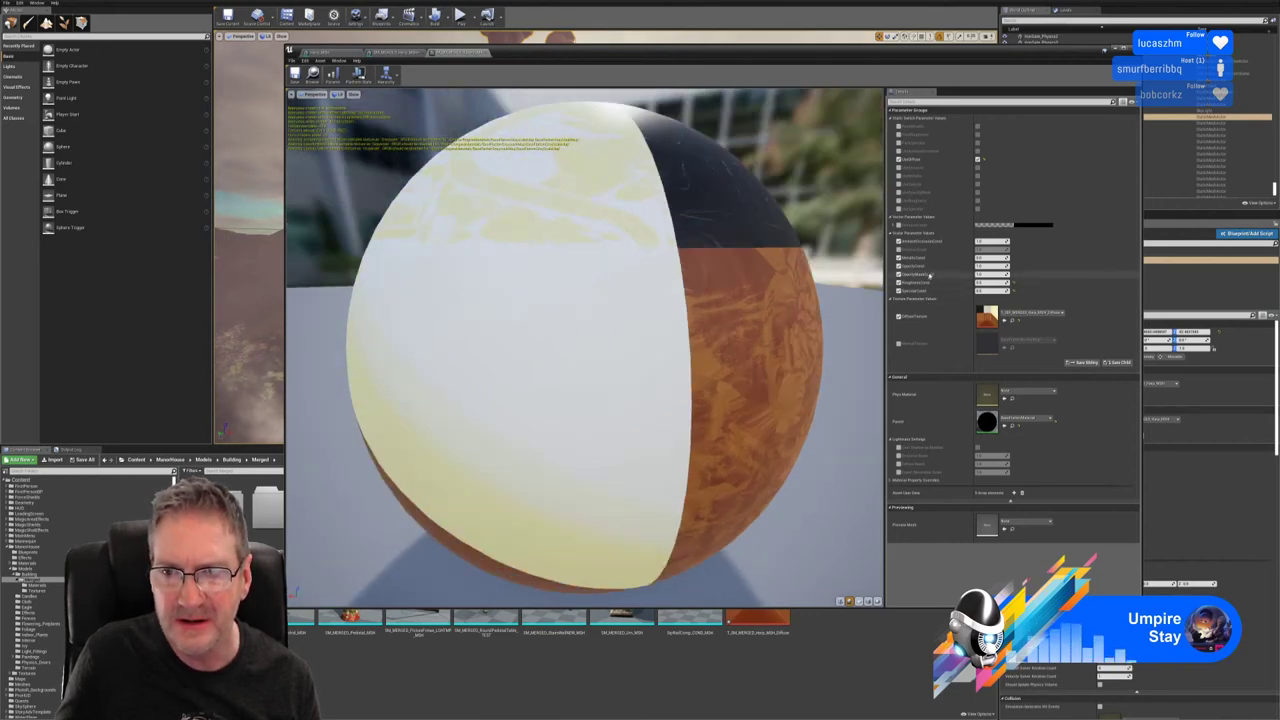
left_click_drag(740, 315, 700, 325)
left_click_drag(580, 330, 540, 345)
left_click_drag(740, 245, 606, 280)
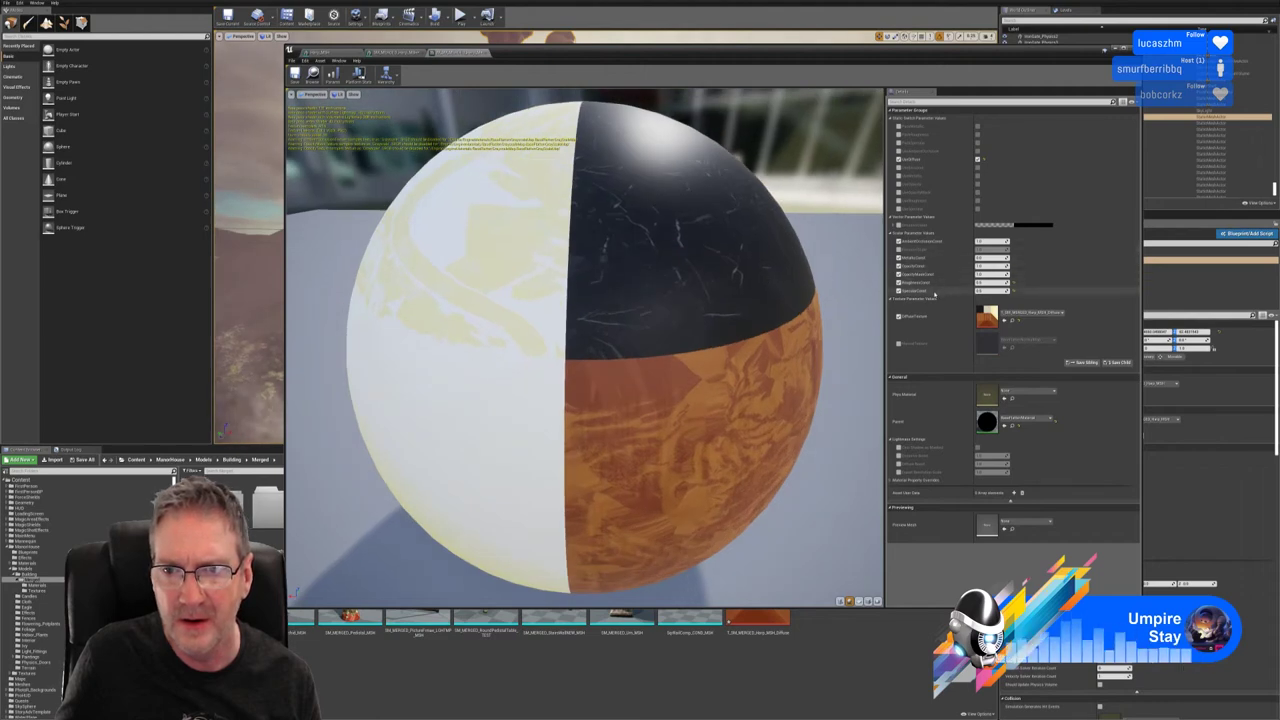
left_click_drag(617, 323, 525, 290)
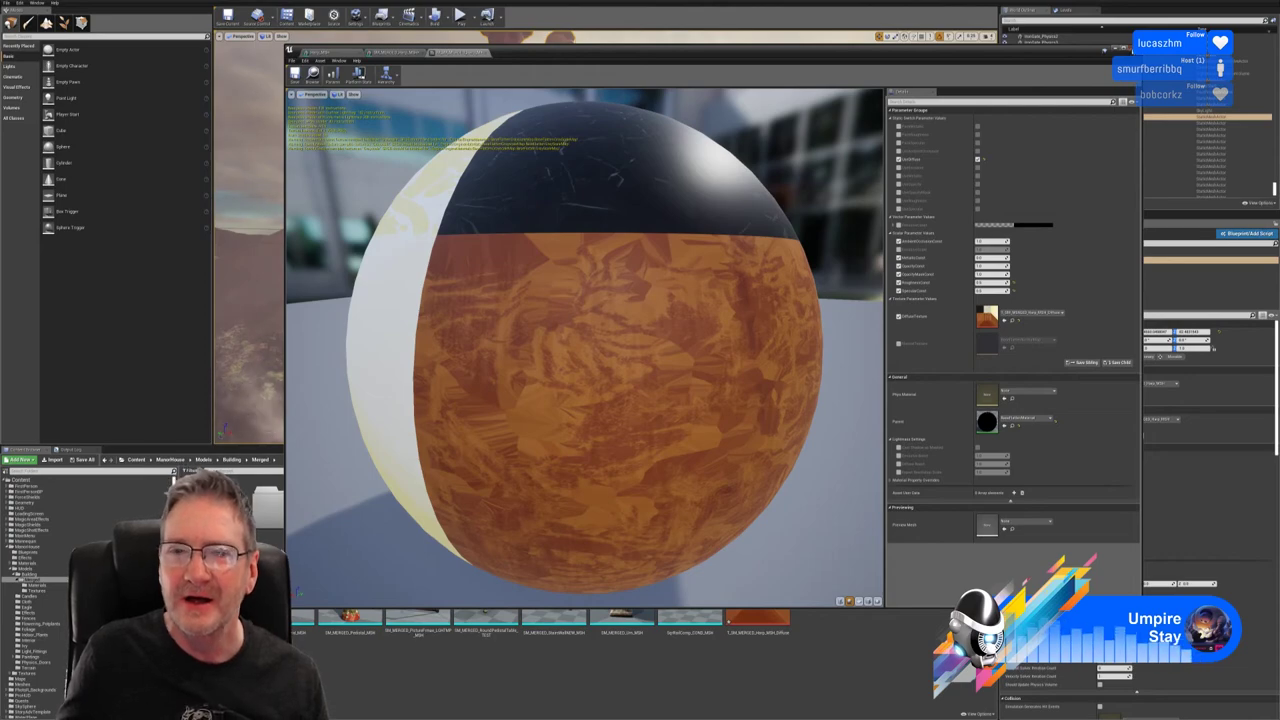
left_click(1132, 48)
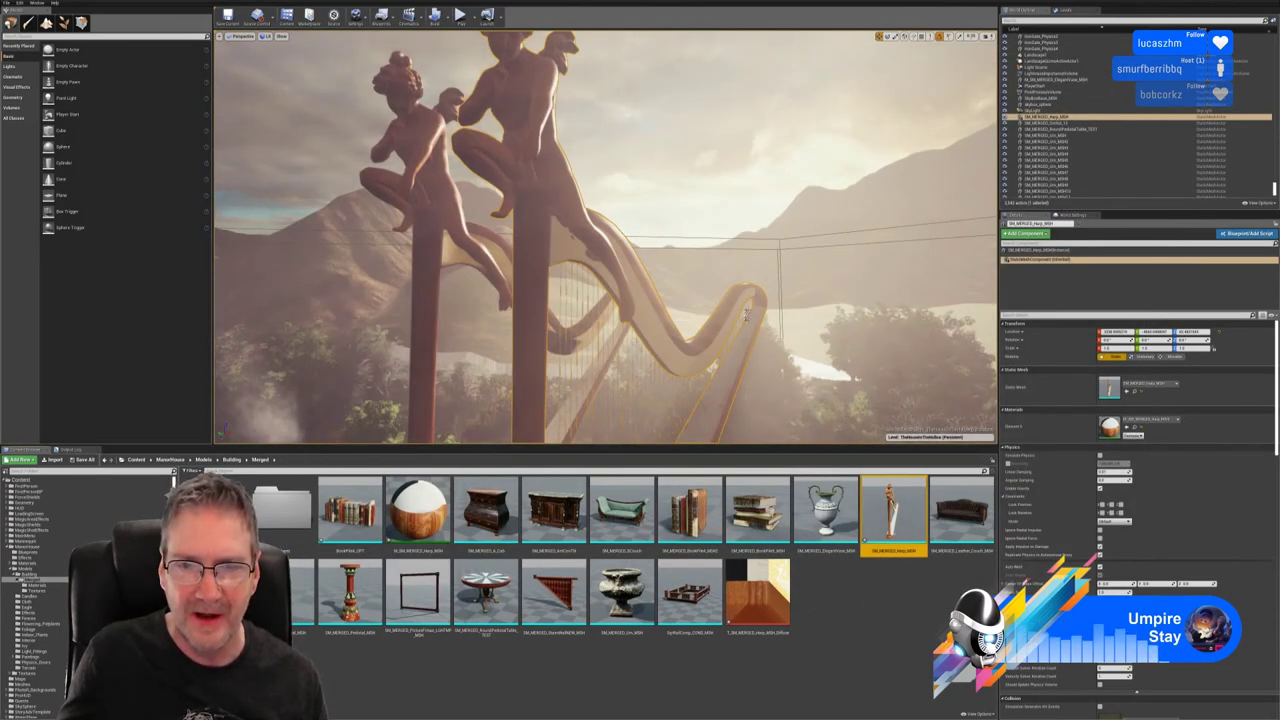
Step: Delete the merged harp placed beside the original outdoor harp after a last visual check
right_click_drag(746, 315, 697, 363)
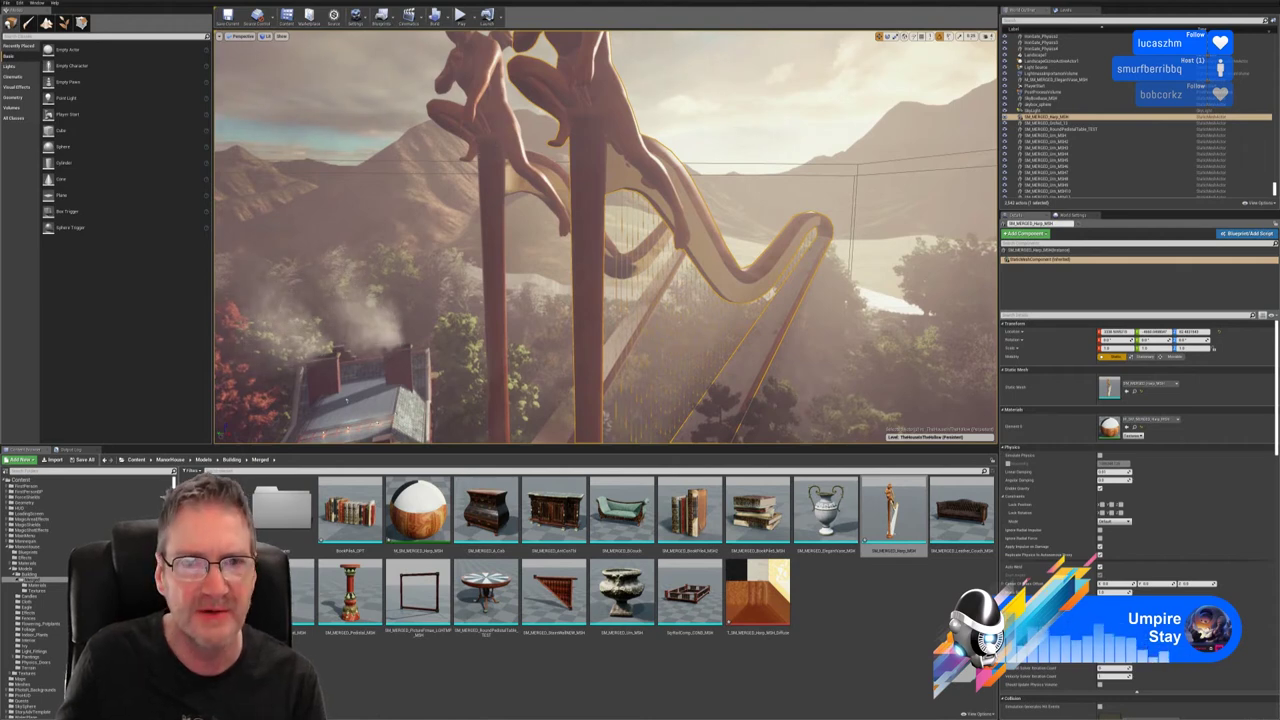
right_click_drag(574, 131, 598, 130)
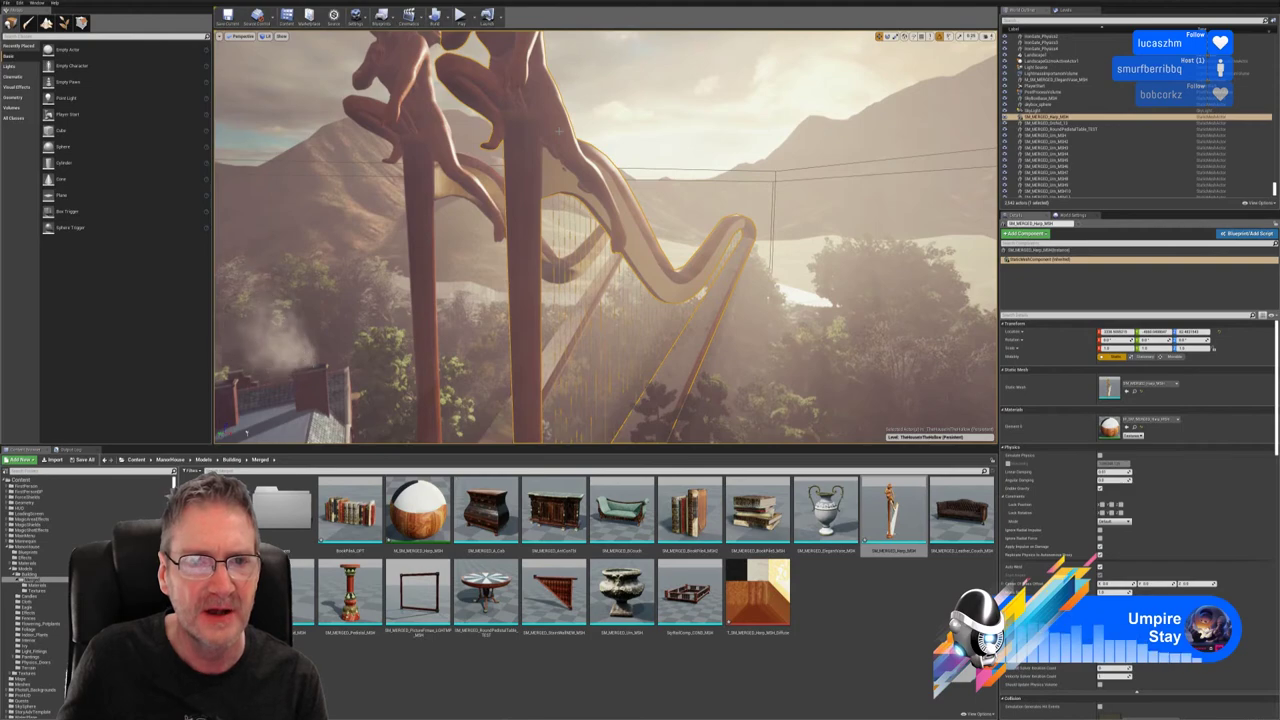
mouse_move(562, 153)
right_mouse_down()
mouse_move(544, 161)
mouse_move(547, 178)
mouse_move(576, 173)
right_mouse_up()
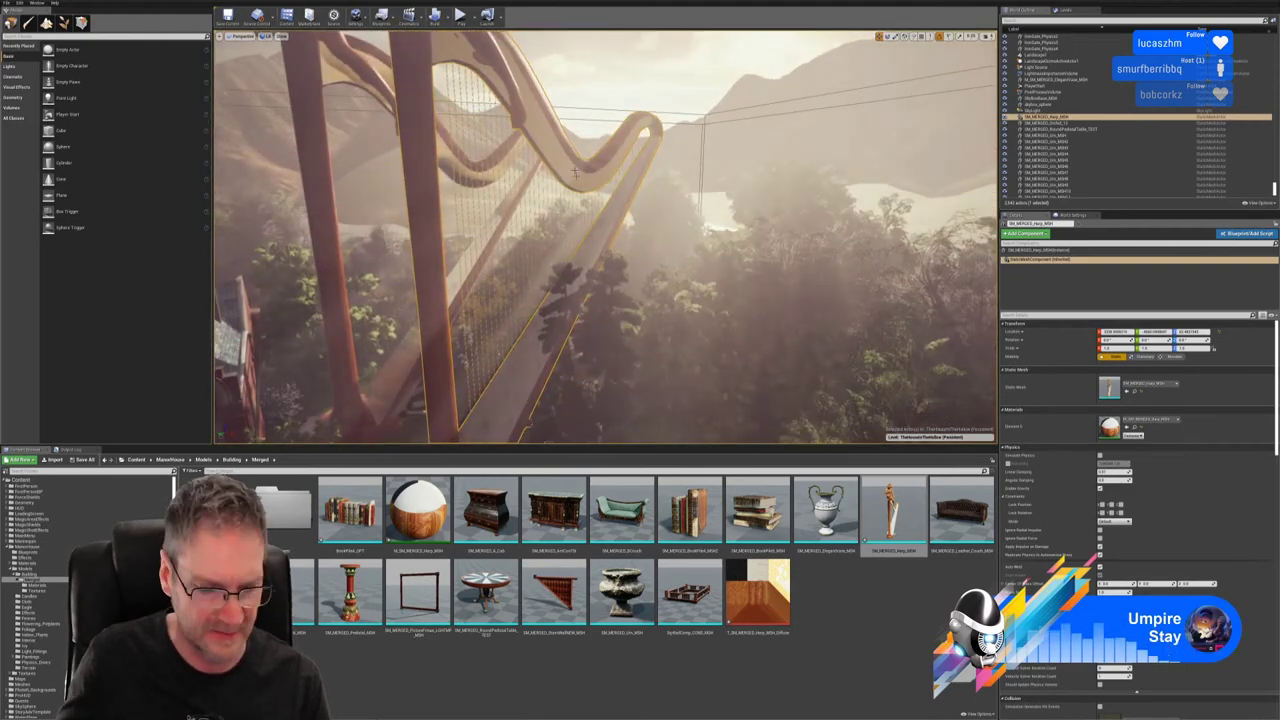
key("Escape")
left_click(422, 159)
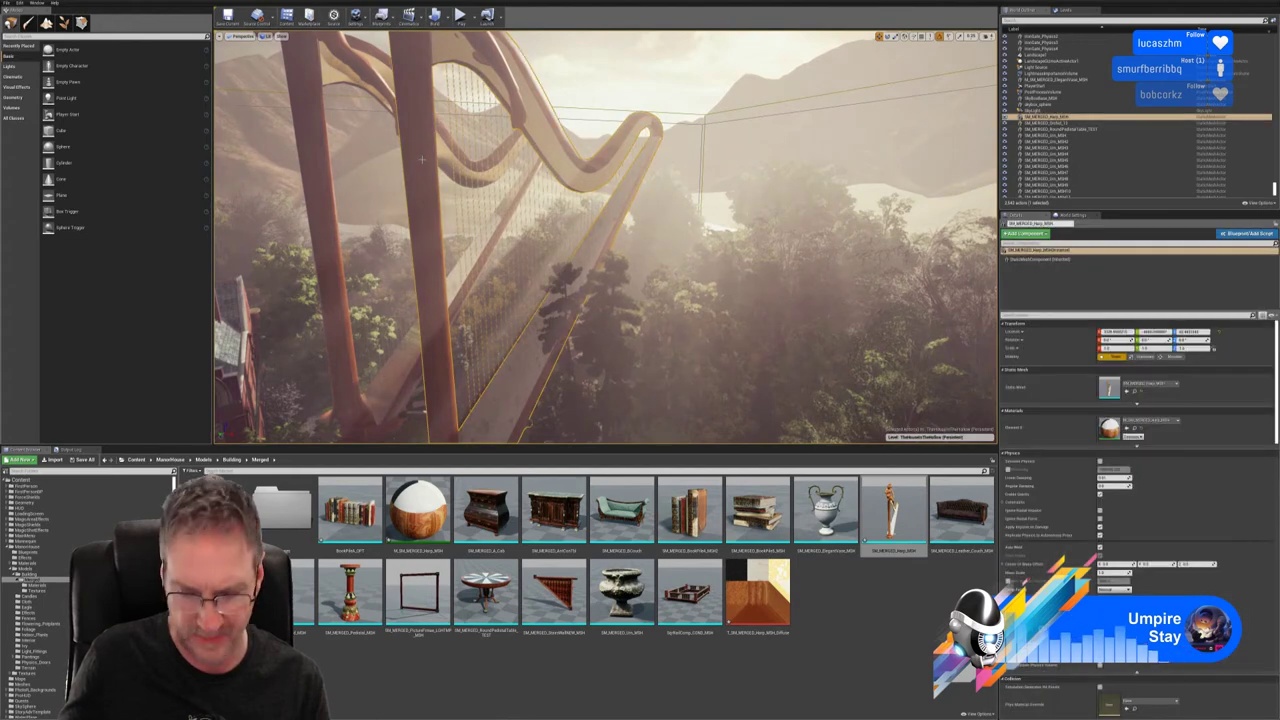
key("Delete")
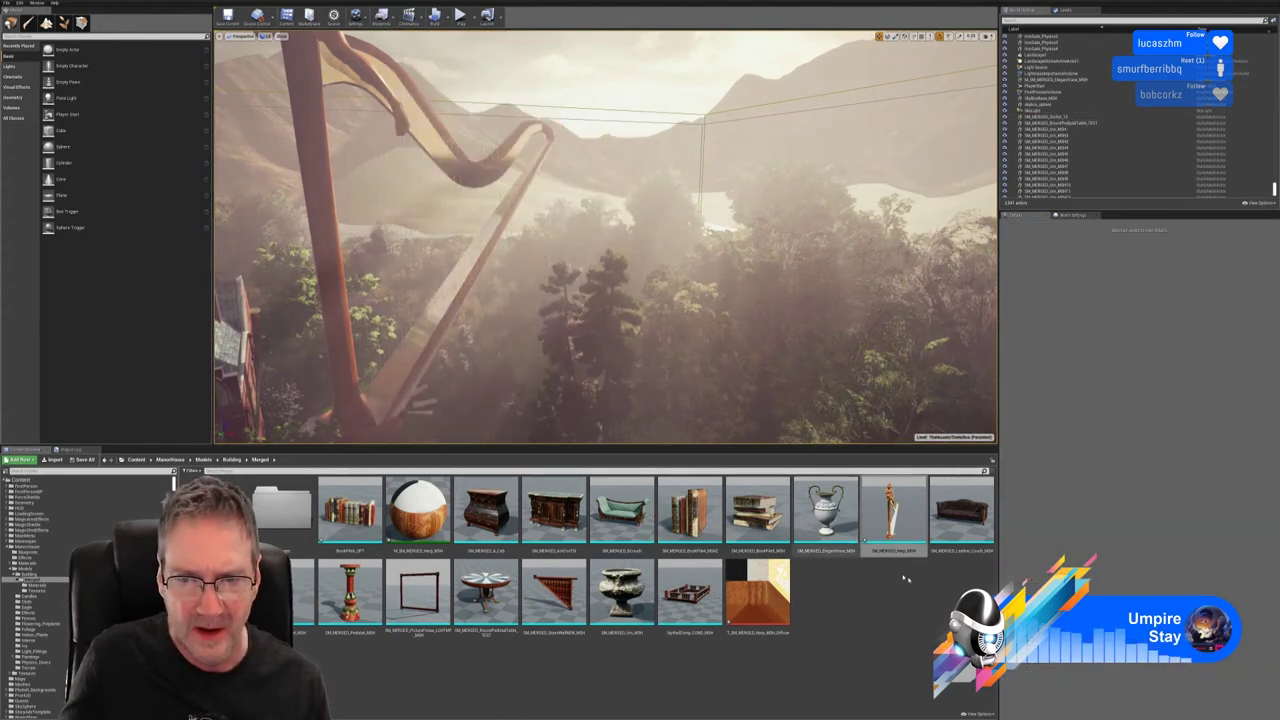
left_click(893, 512)
left_click(757, 597, "ctrl")
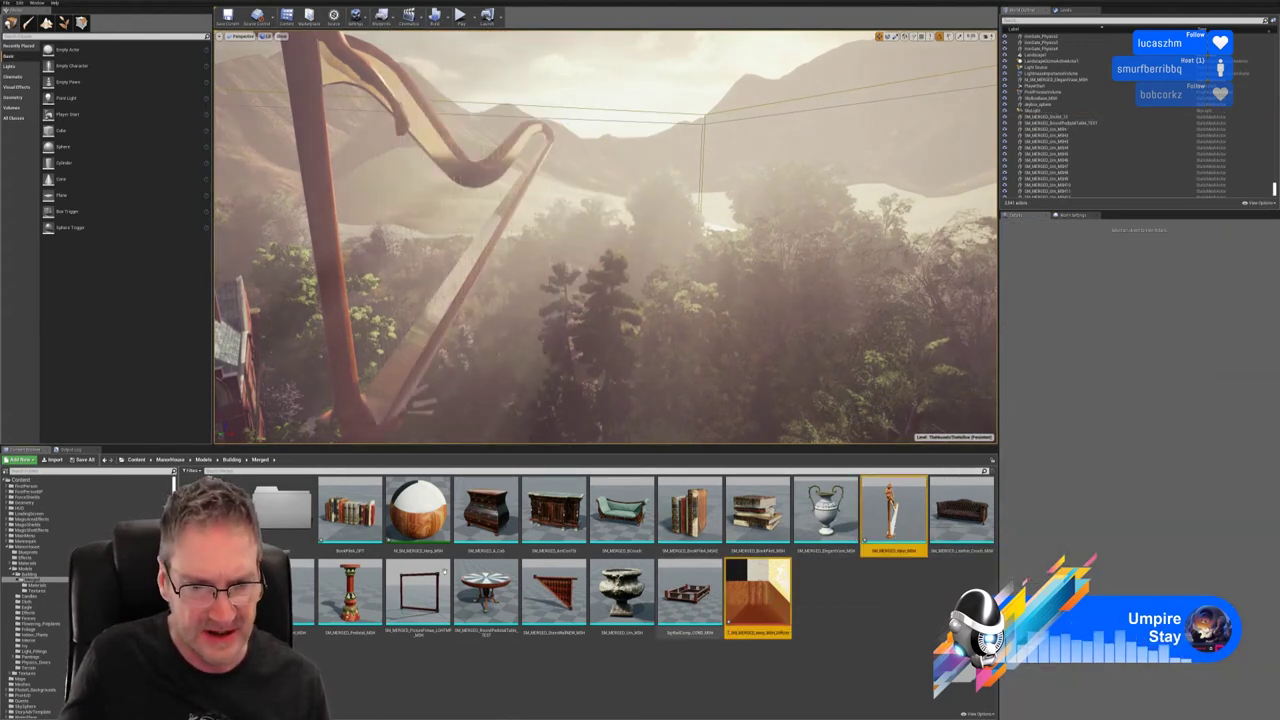
left_click(426, 520, "ctrl")
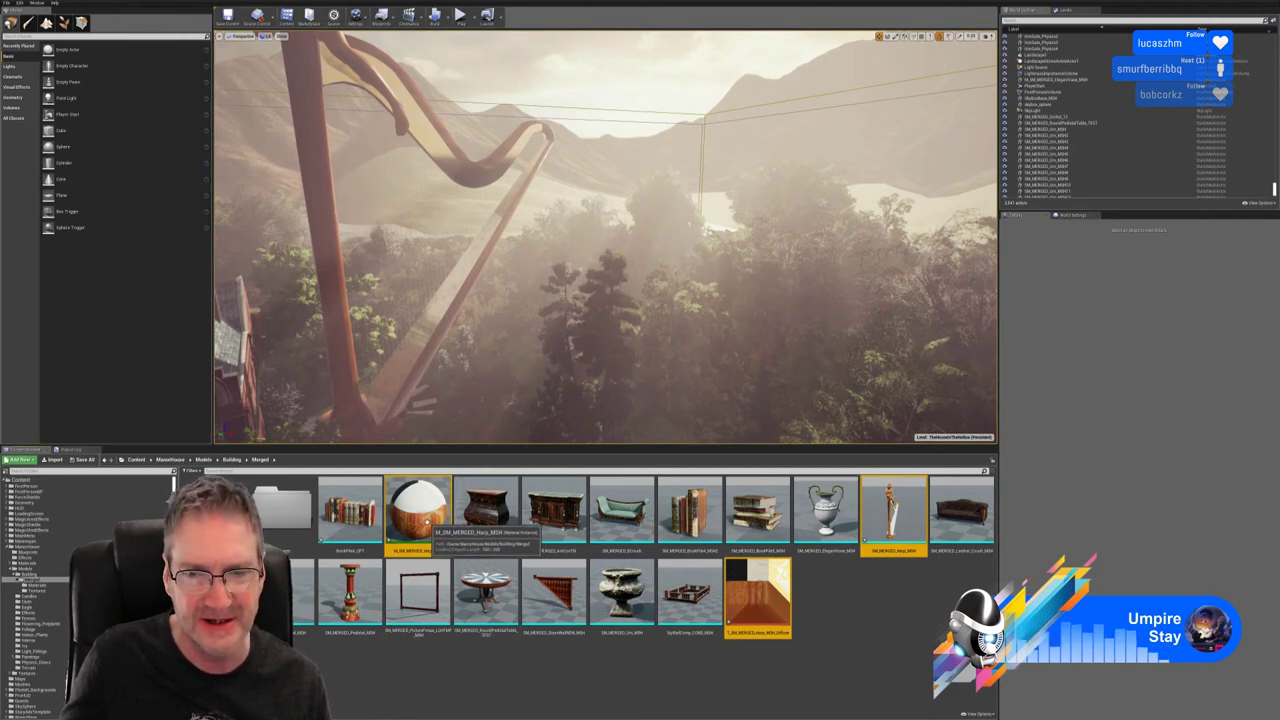
left_click(403, 666)
Step: Save all unsaved levels and assets in the project
left_click(6, 3)
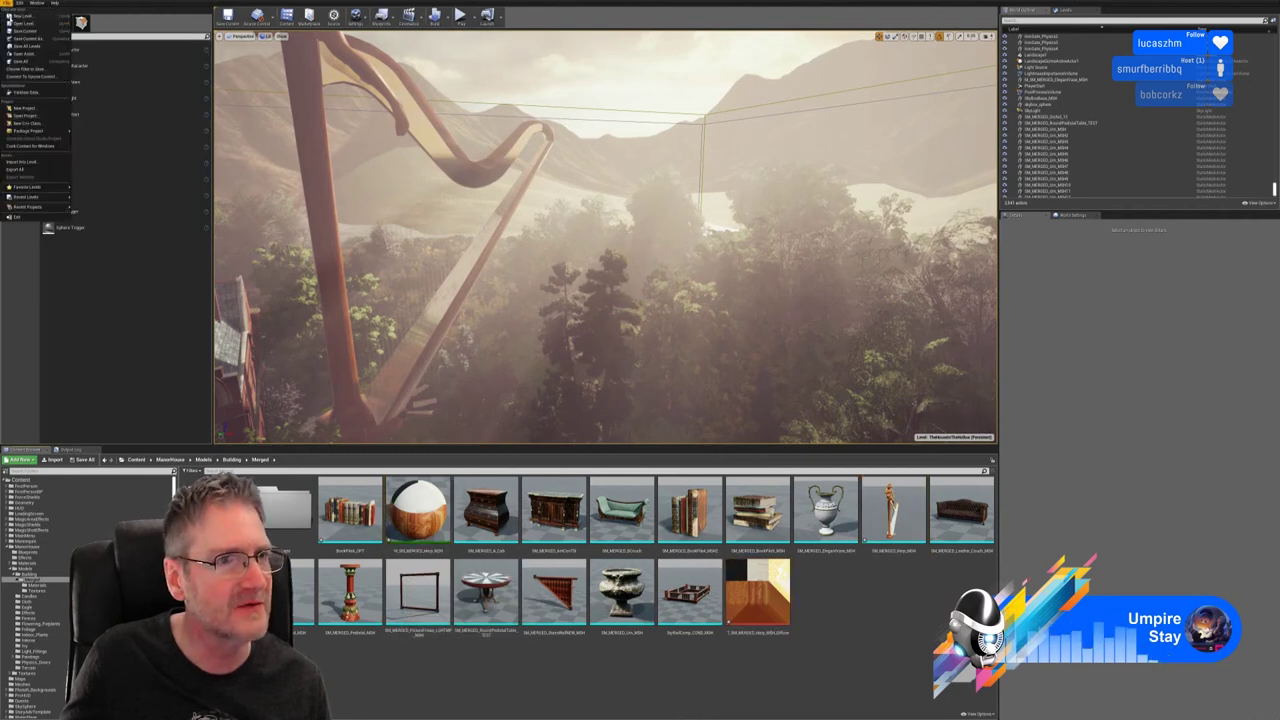
left_click(24, 61)
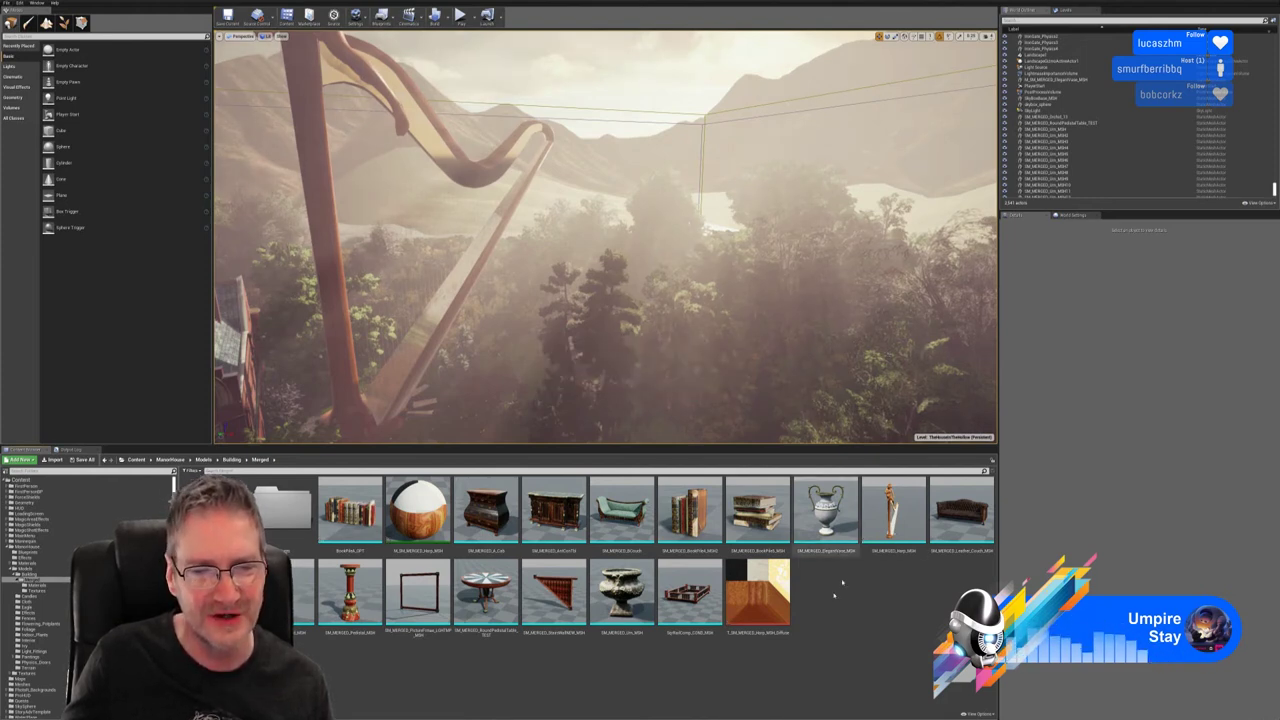
Step: Delete the merged harp mesh together with its material instance and diffuse texture from the Merged folder
left_click(890, 512)
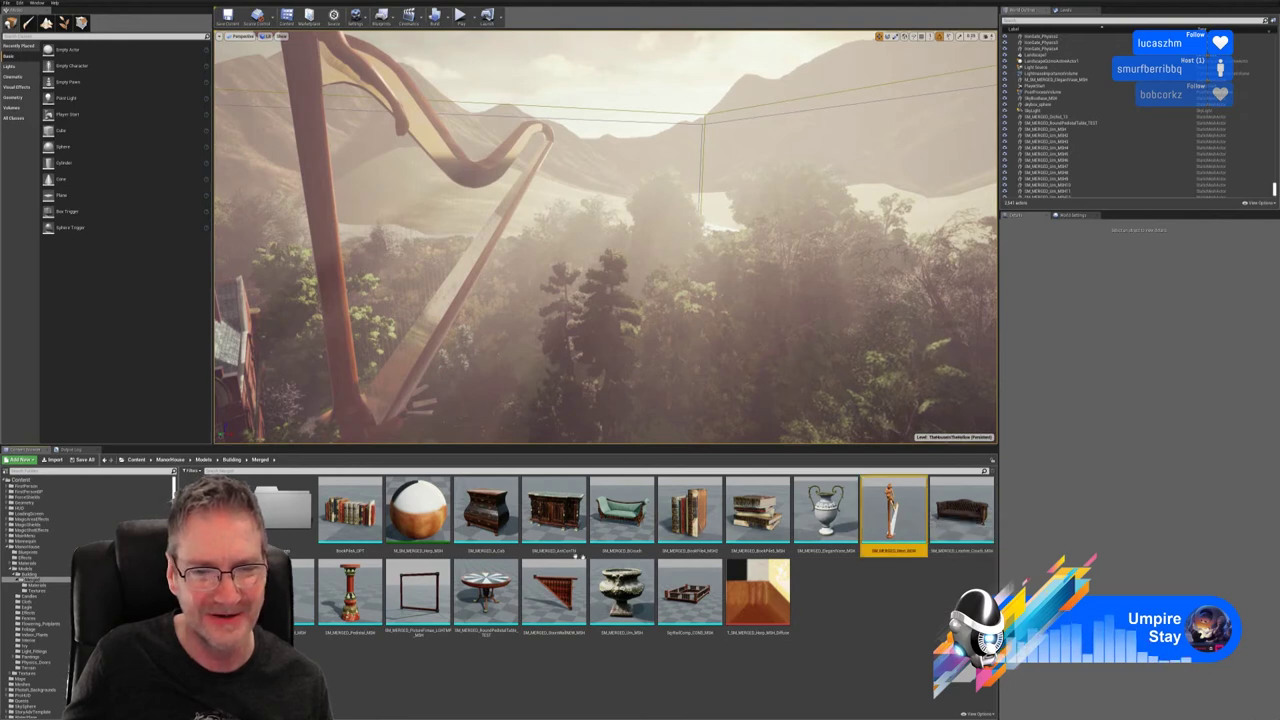
left_click(418, 512, "ctrl")
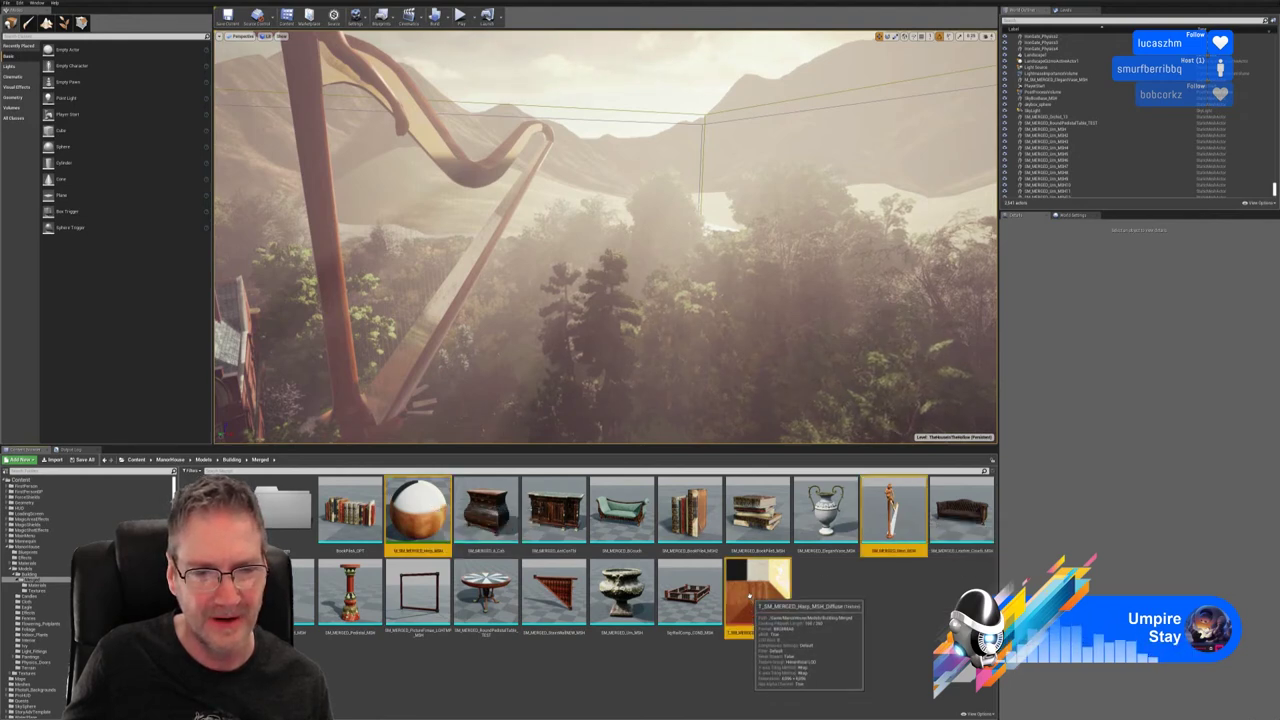
right_click(750, 596)
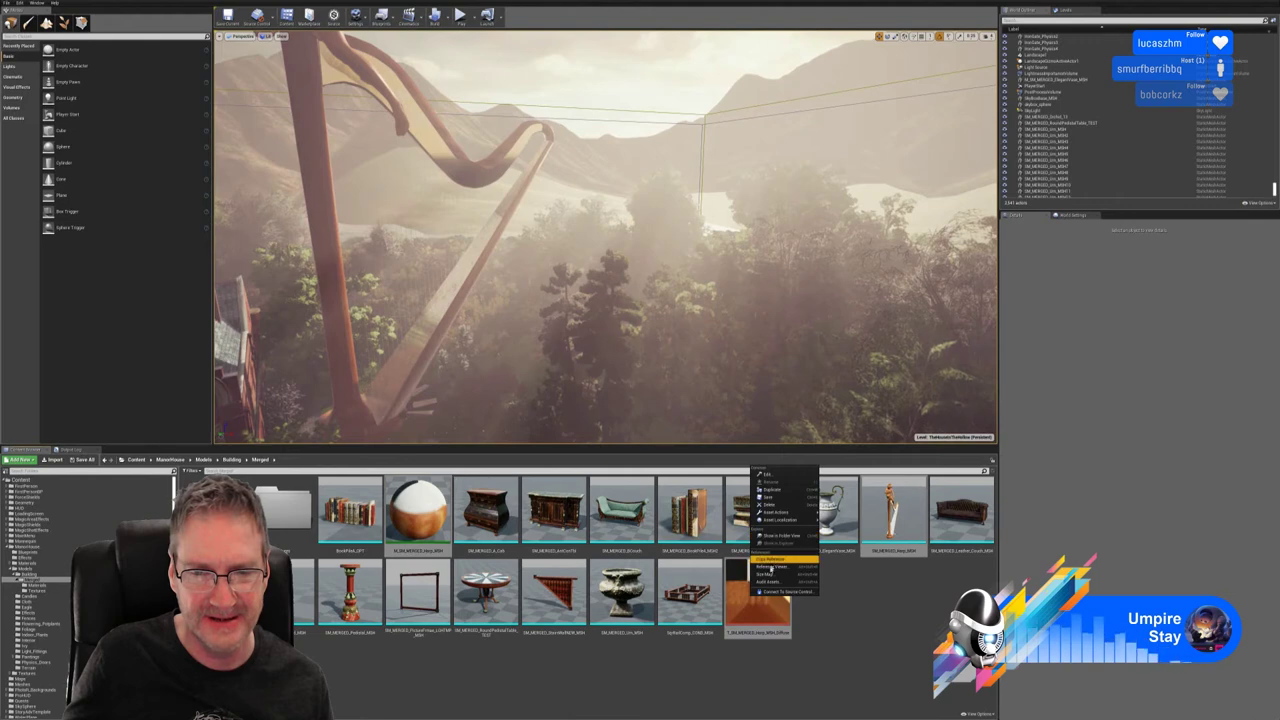
left_click(772, 505)
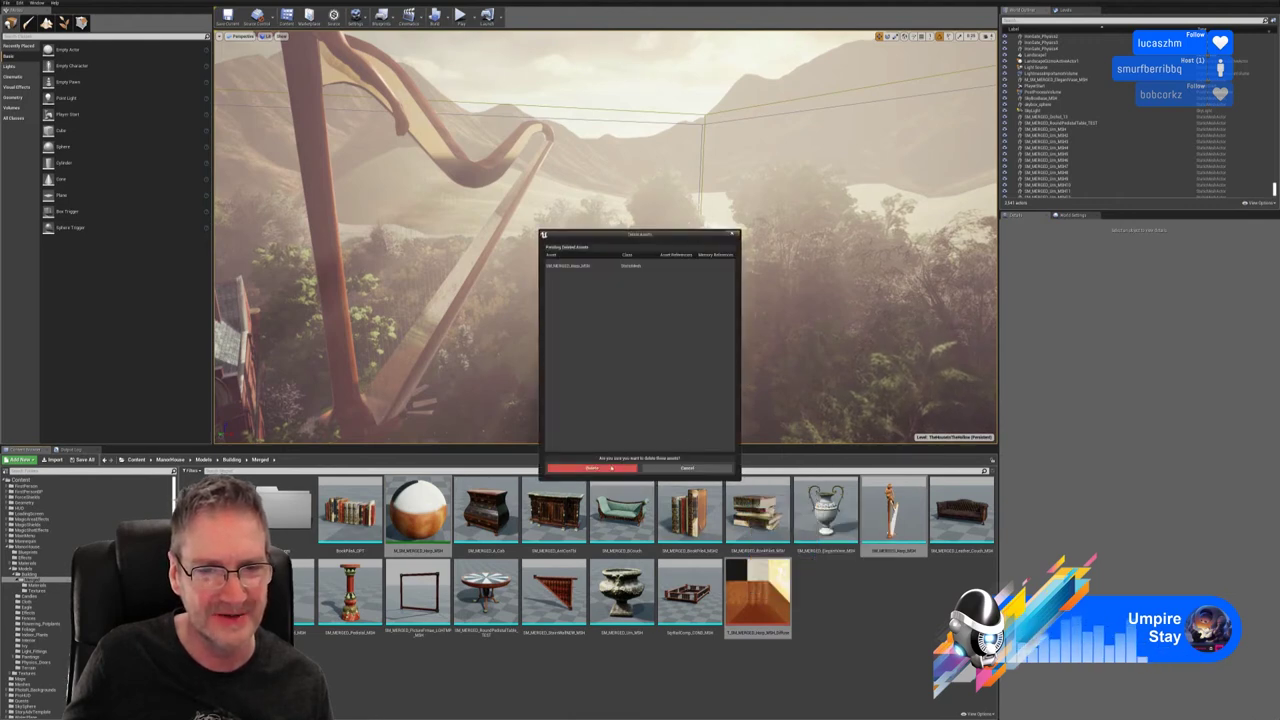
left_click(610, 468)
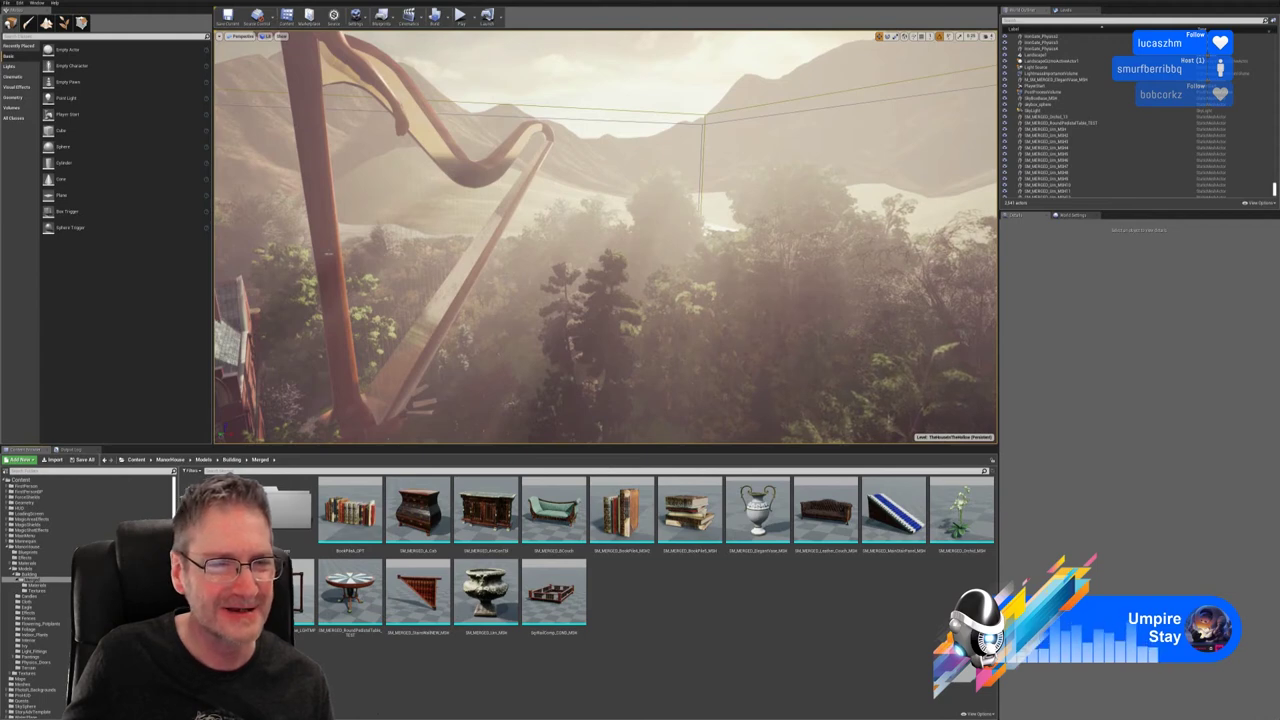
Step: Set up Merge Actors for the original outdoor harp with the normal, metallic and roughness maps enabled
left_click(335, 279)
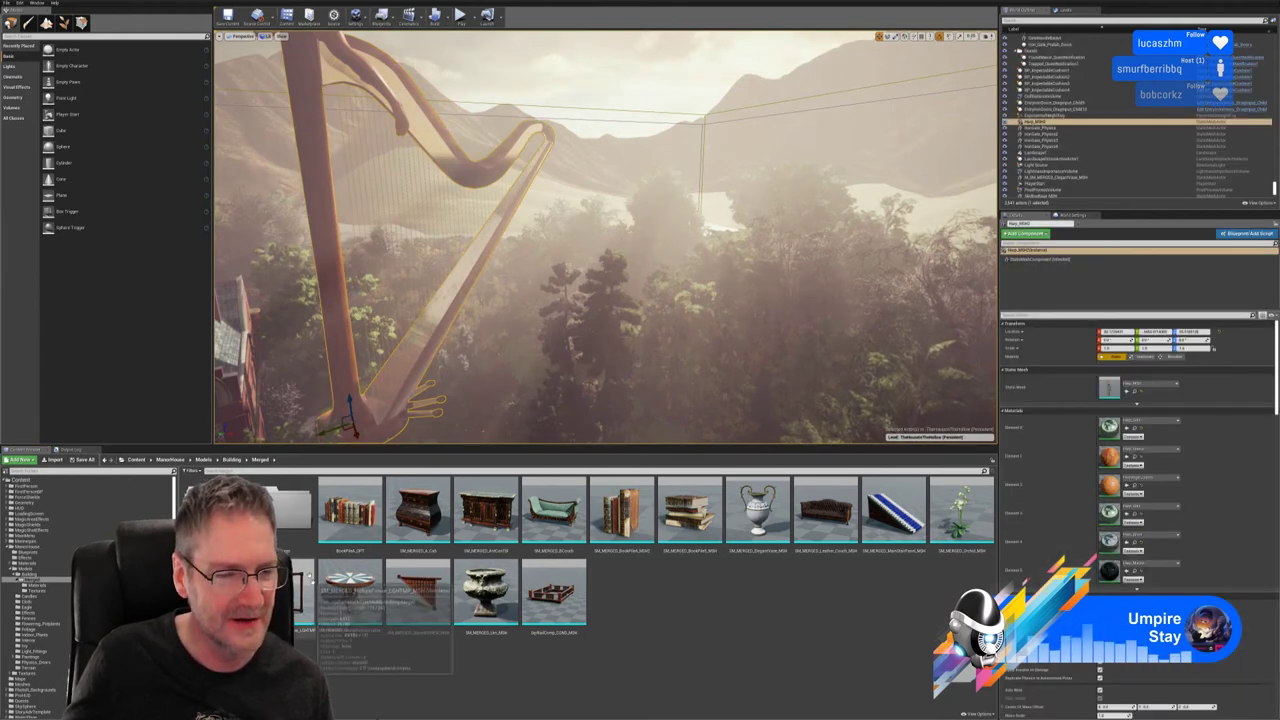
left_click(37, 3)
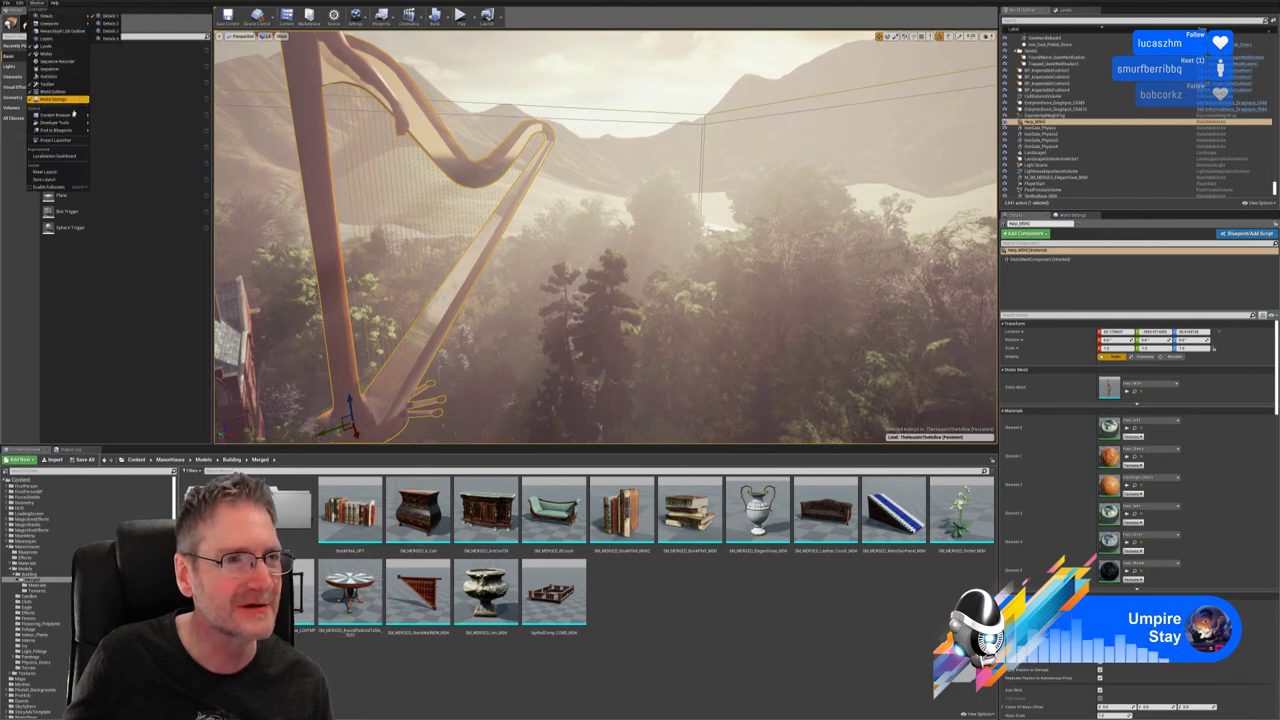
mouse_move(65, 122)
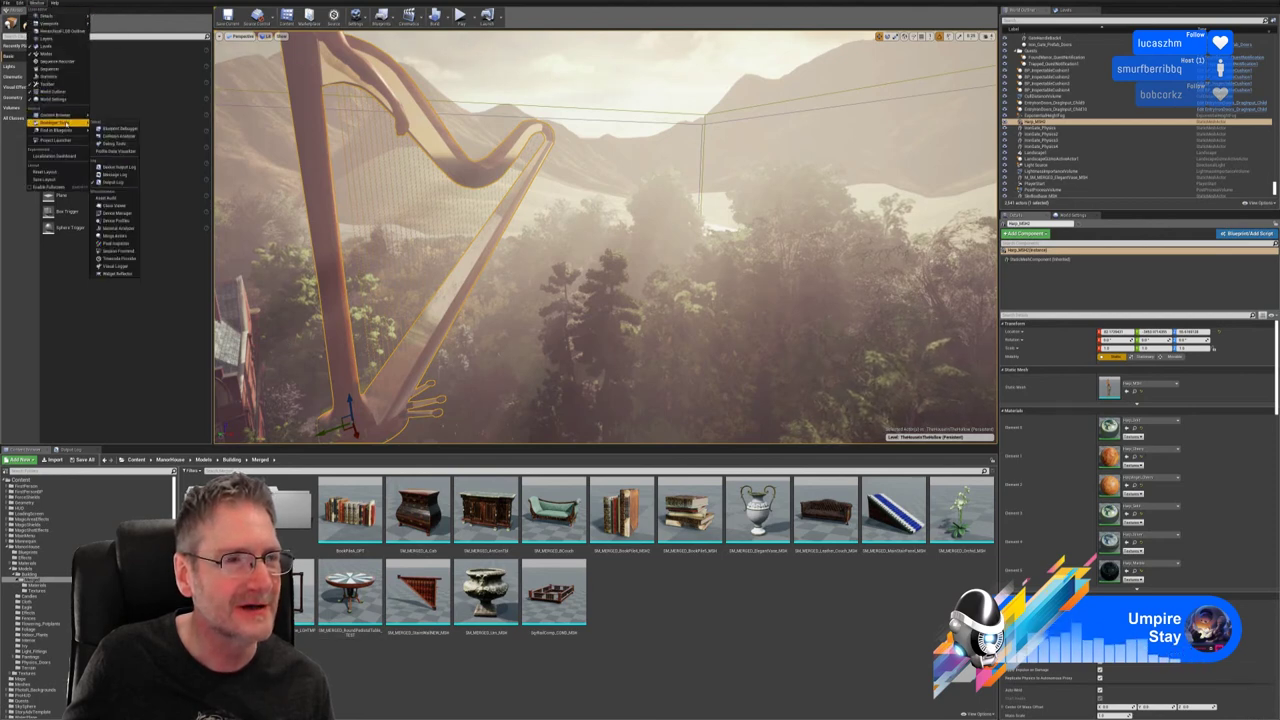
left_click(118, 234)
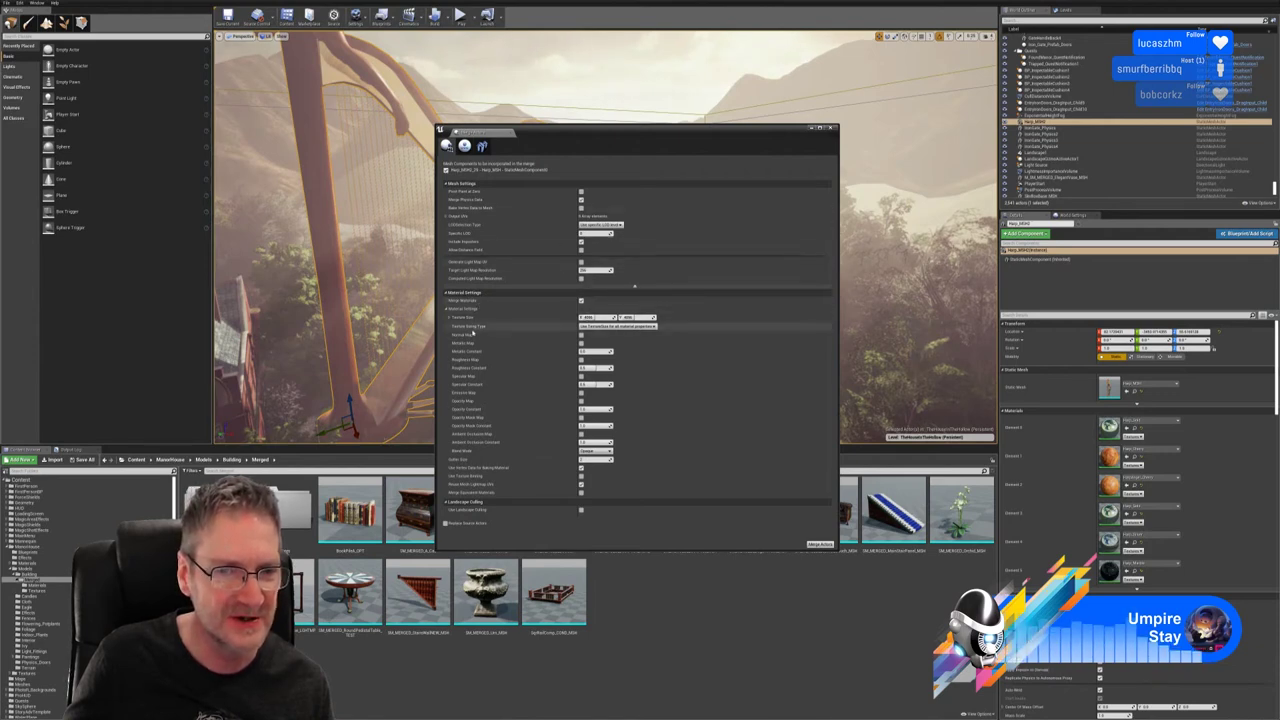
left_click(582, 336)
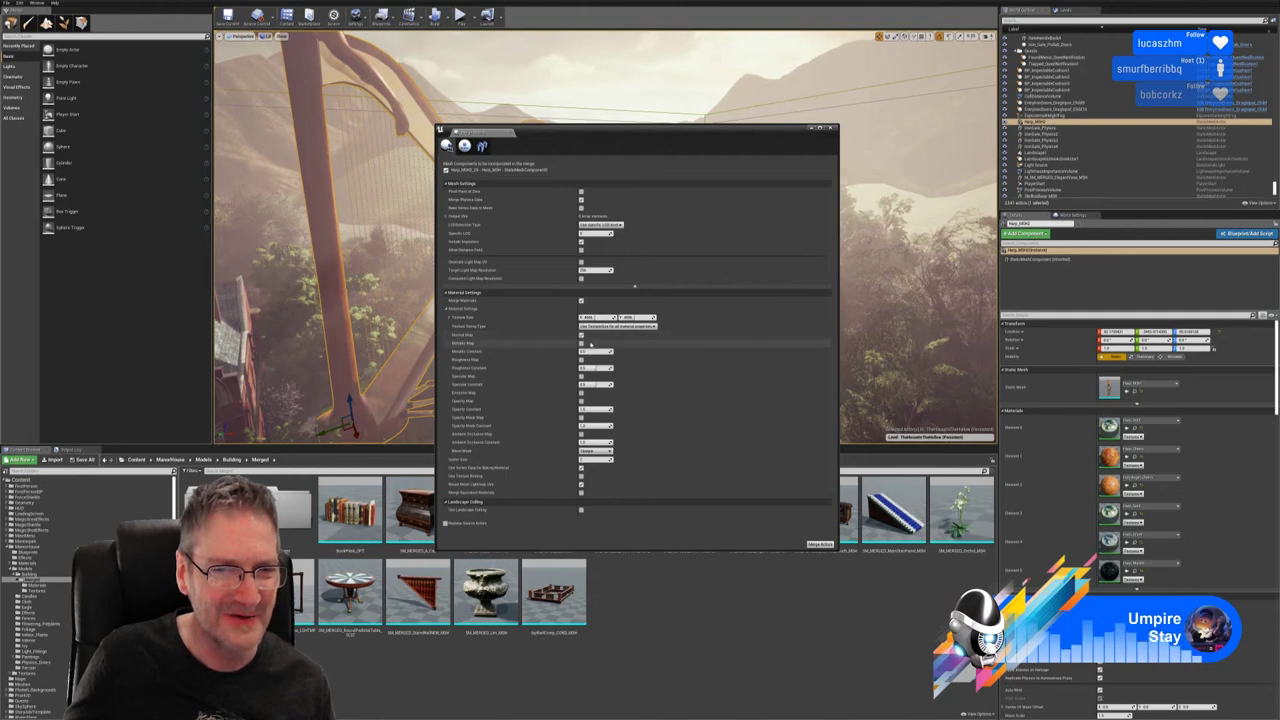
left_click(582, 344)
left_click(581, 359)
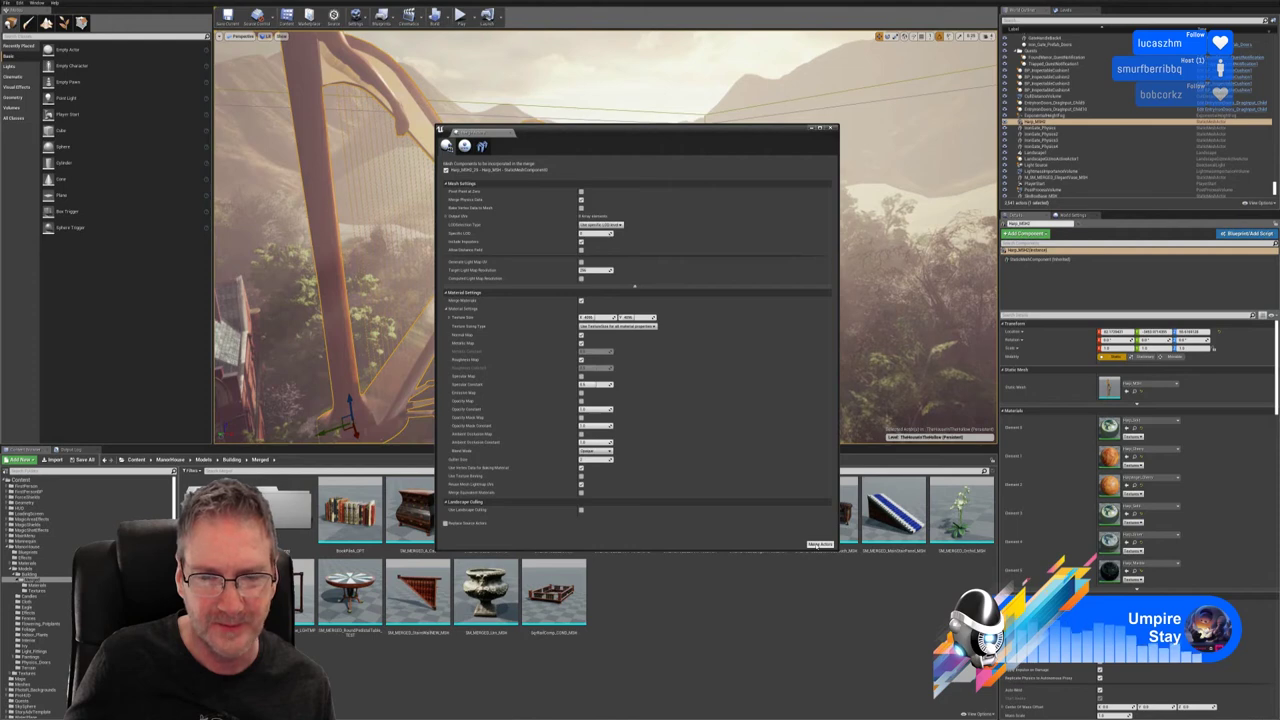
Step: Start merging the harp and choose the Models/Building/Merged folder as the destination
left_click(818, 545)
left_click(475, 328)
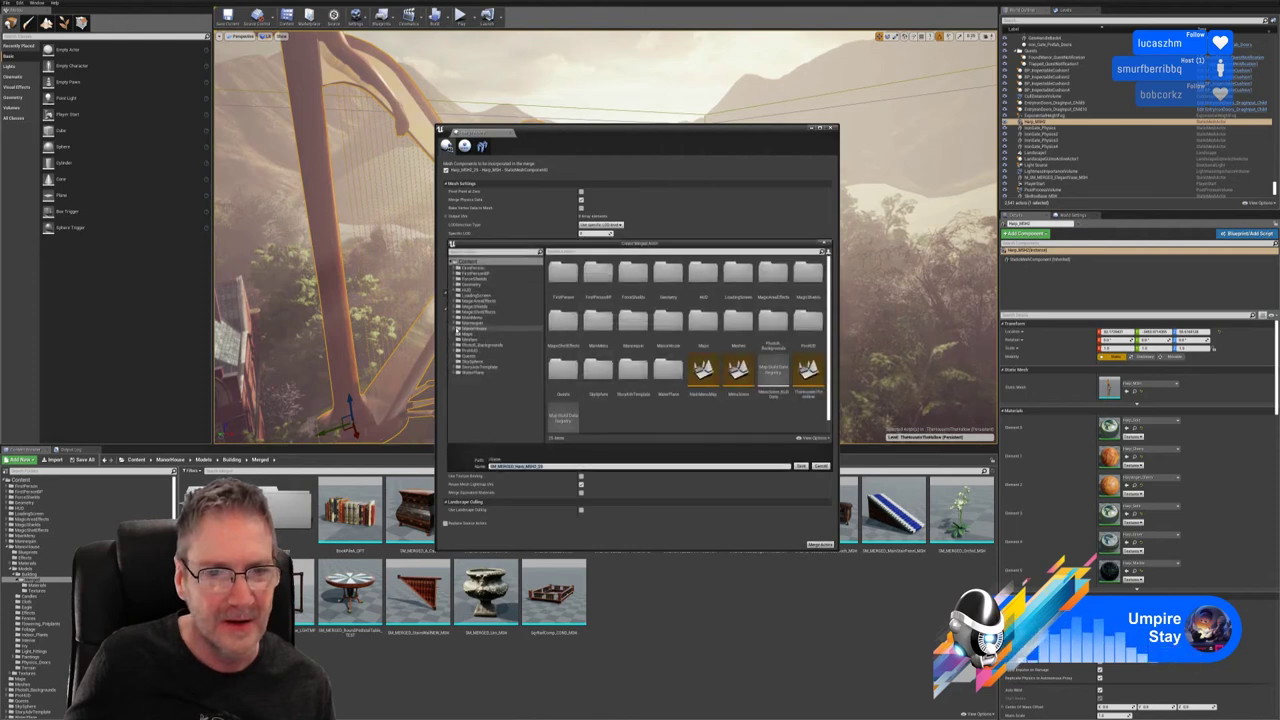
left_click(453, 329)
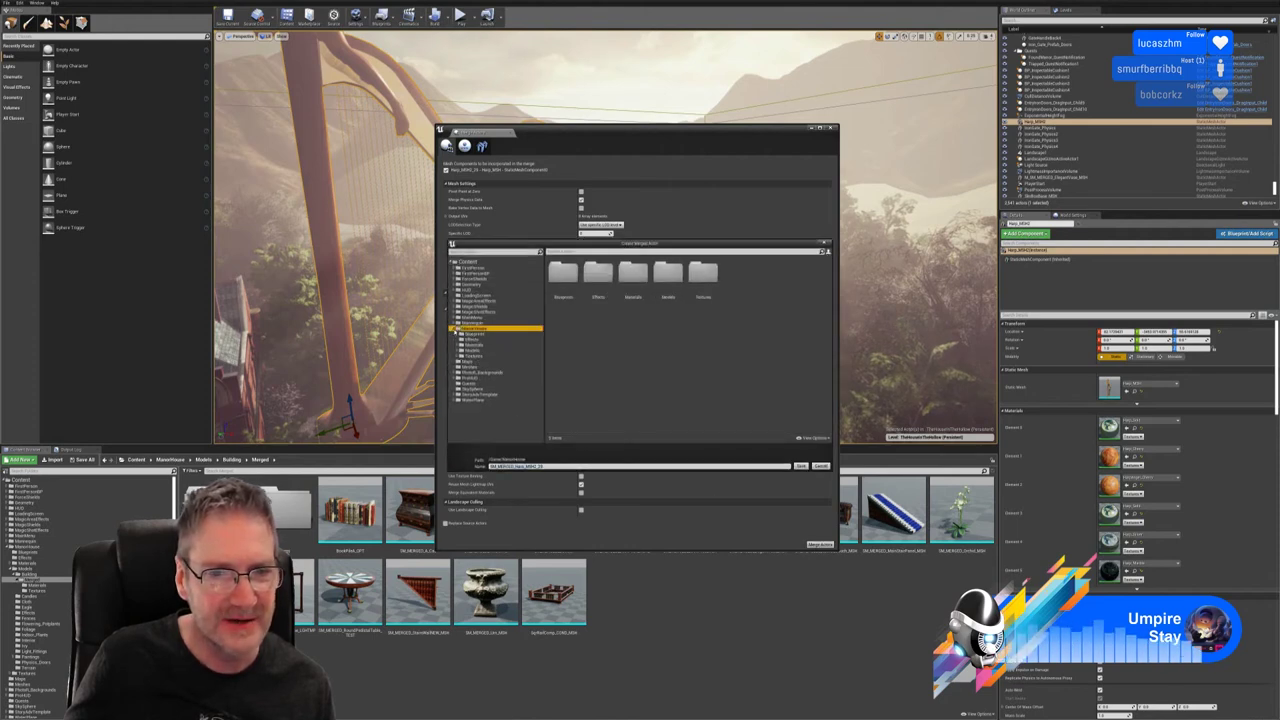
left_click(458, 350)
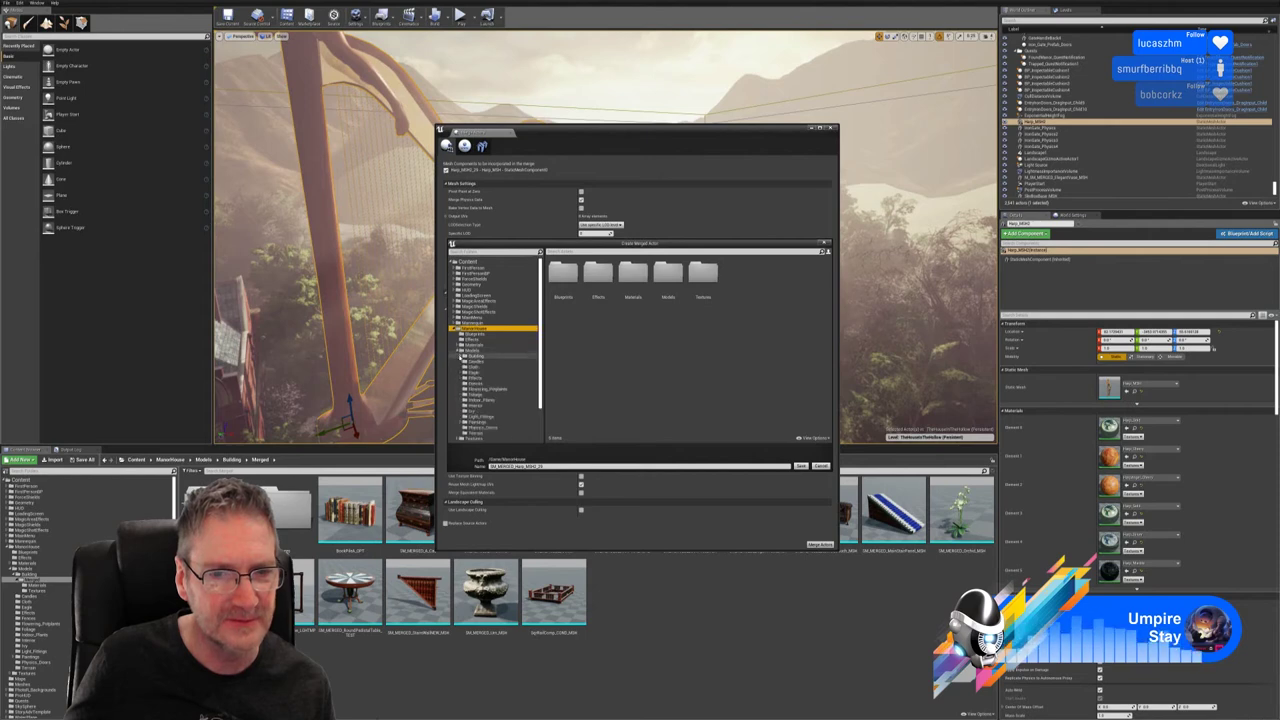
left_click(462, 356)
left_click(480, 362)
Step: Save the merged harp as SM_MERGED_Harp_MSH and close the Merge Actors window
left_click(599, 466)
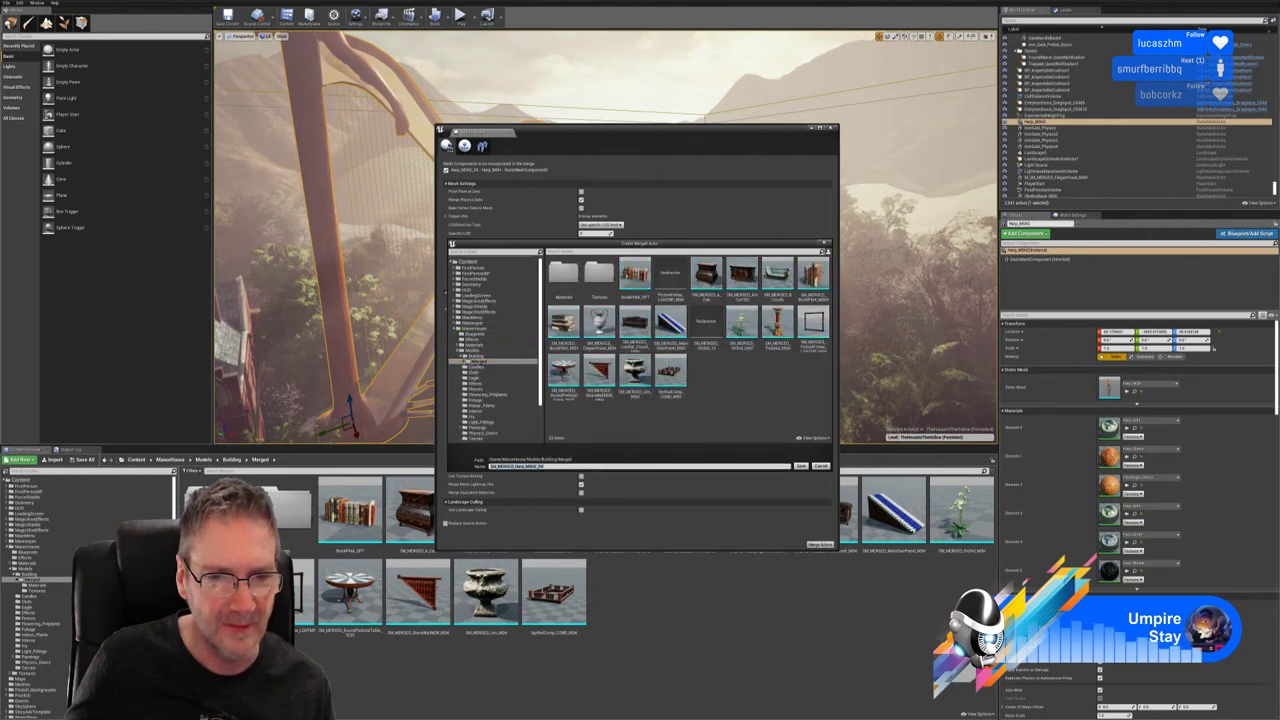
left_click(549, 467)
key("BackSpace")
key("BackSpace")
key("BackSpace")
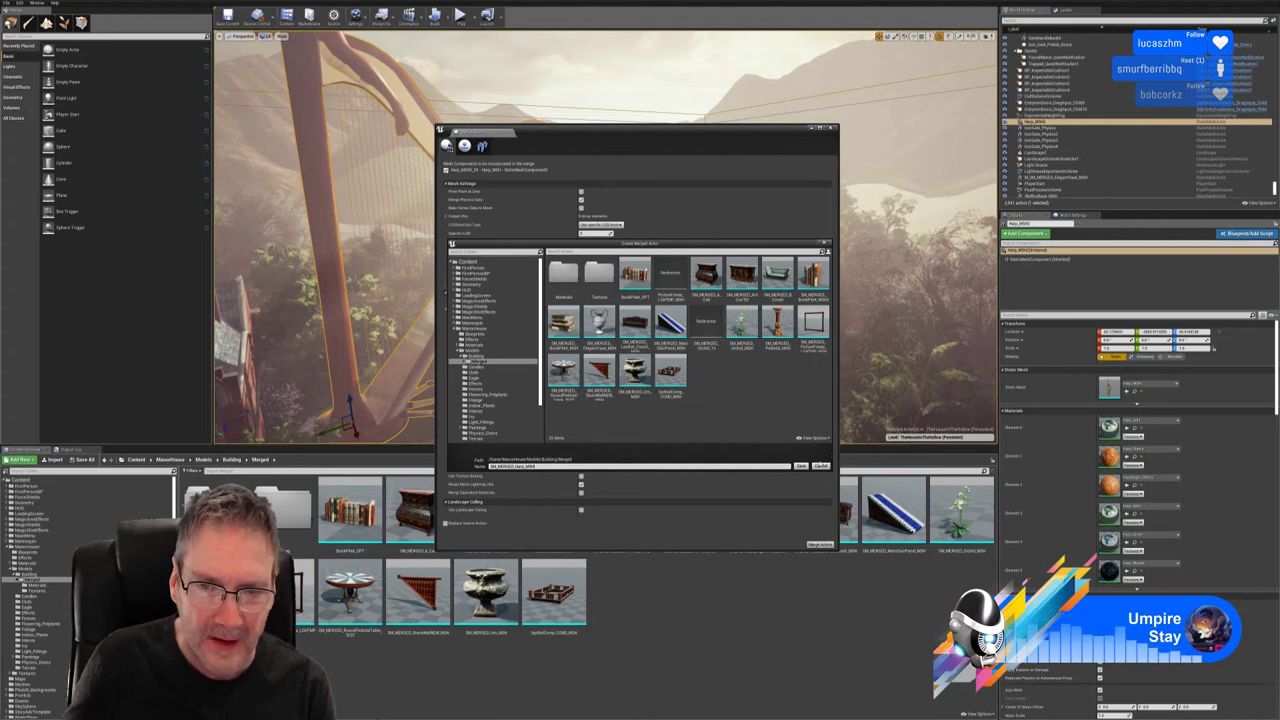
left_click(801, 467)
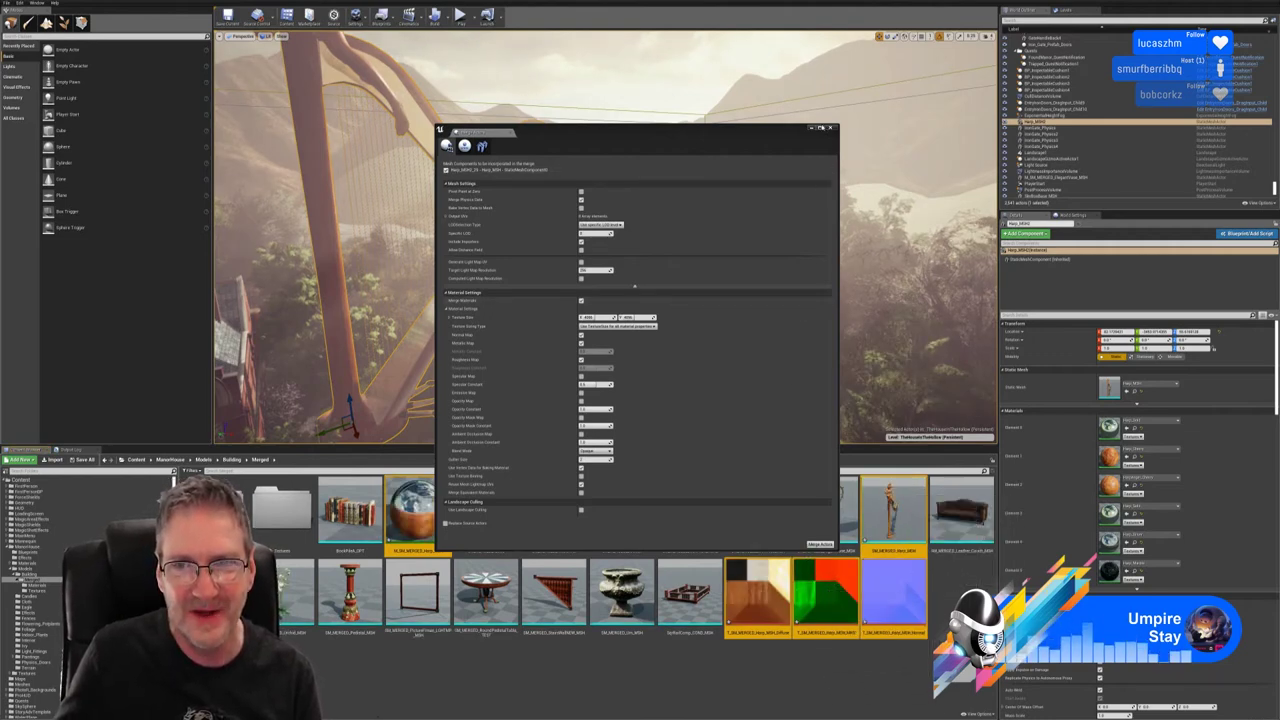
left_click(830, 128)
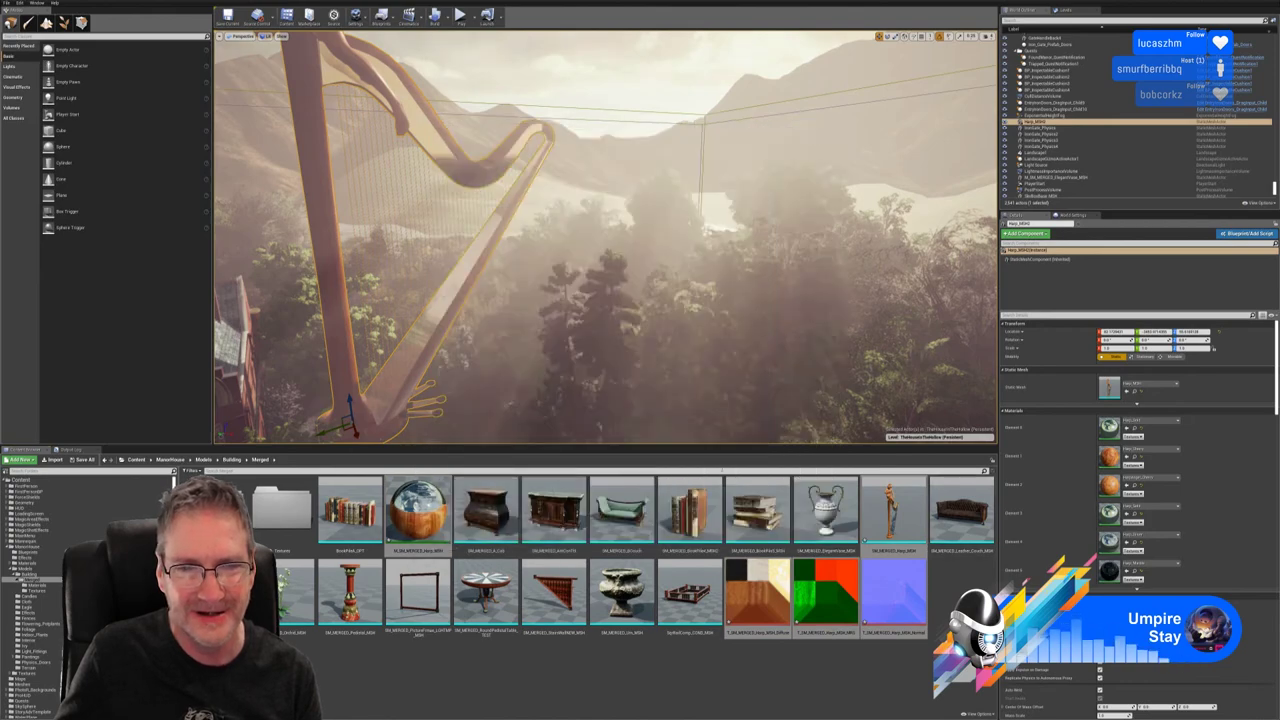
right_click_drag(718, 388, 697, 412)
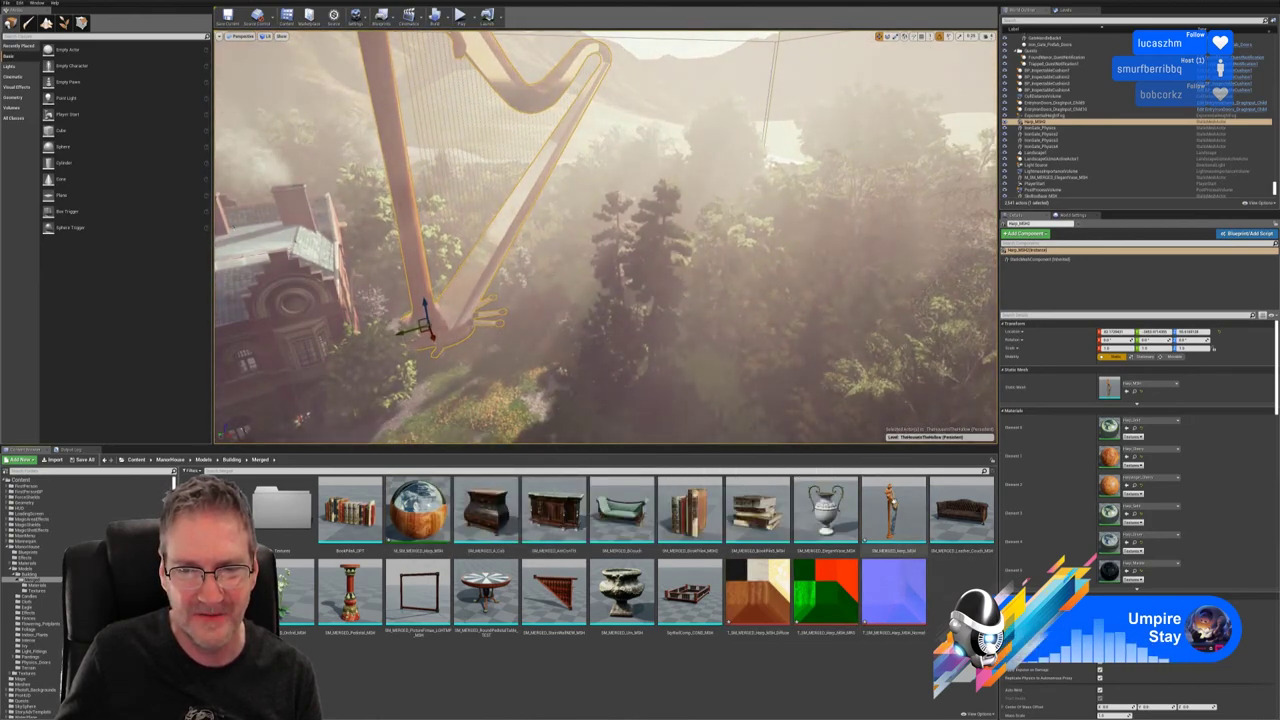
left_click_drag(893, 510, 546, 380)
right_click_drag(546, 380, 515, 370)
mouse_move(630, 332)
right_mouse_down()
mouse_move(668, 330)
mouse_move(655, 331)
right_mouse_up()
key("Delete")
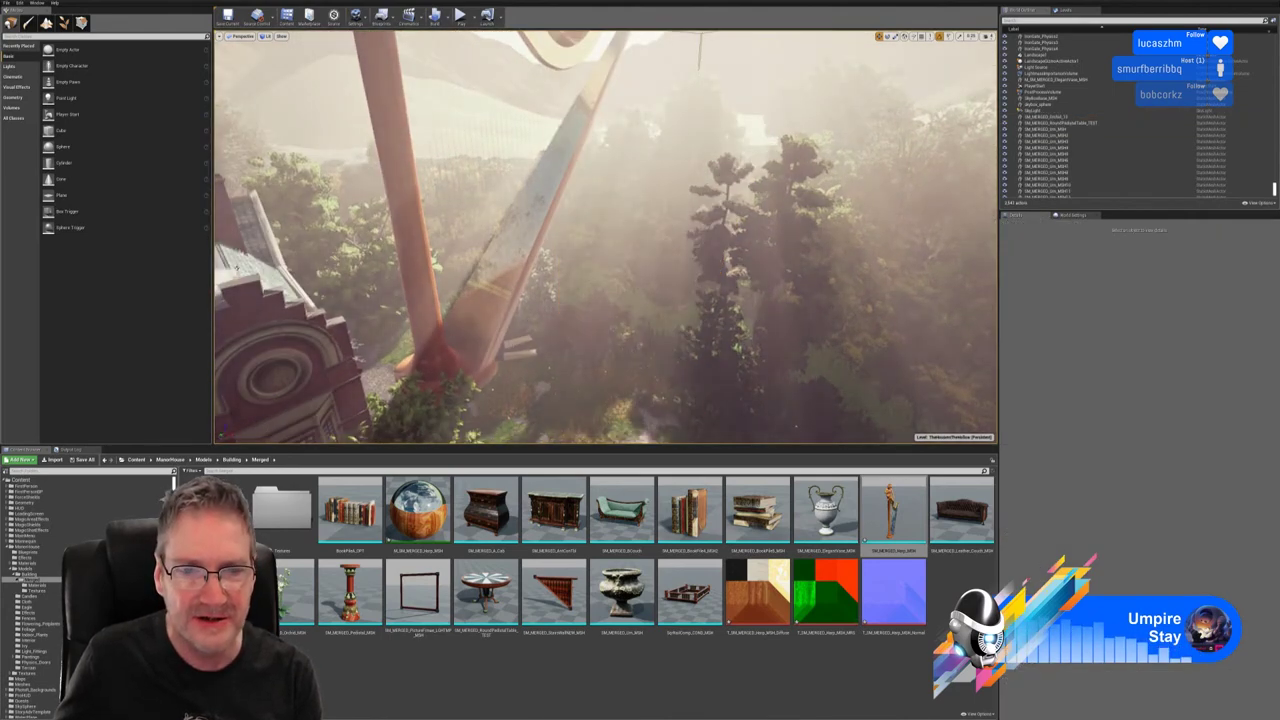
Step: Place the new merged harp beside the original outdoor harp and save all levels and assets
left_click_drag(893, 510, 540, 413)
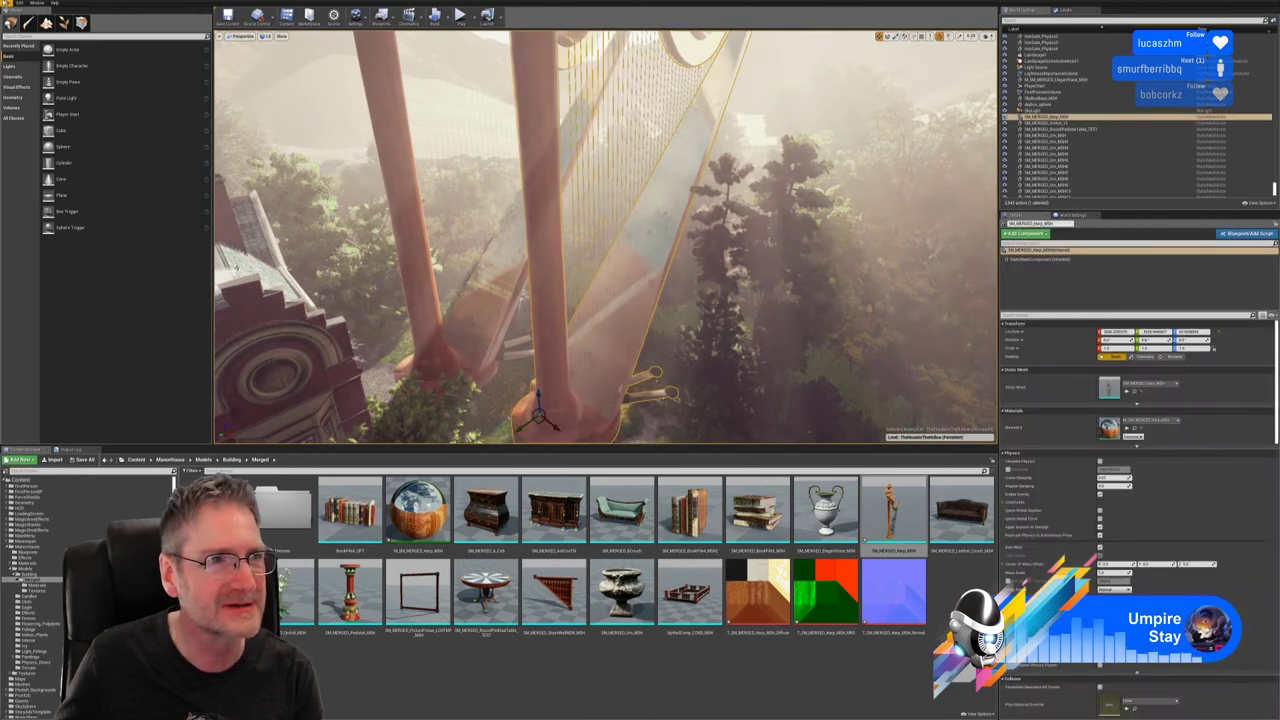
left_click(6, 3)
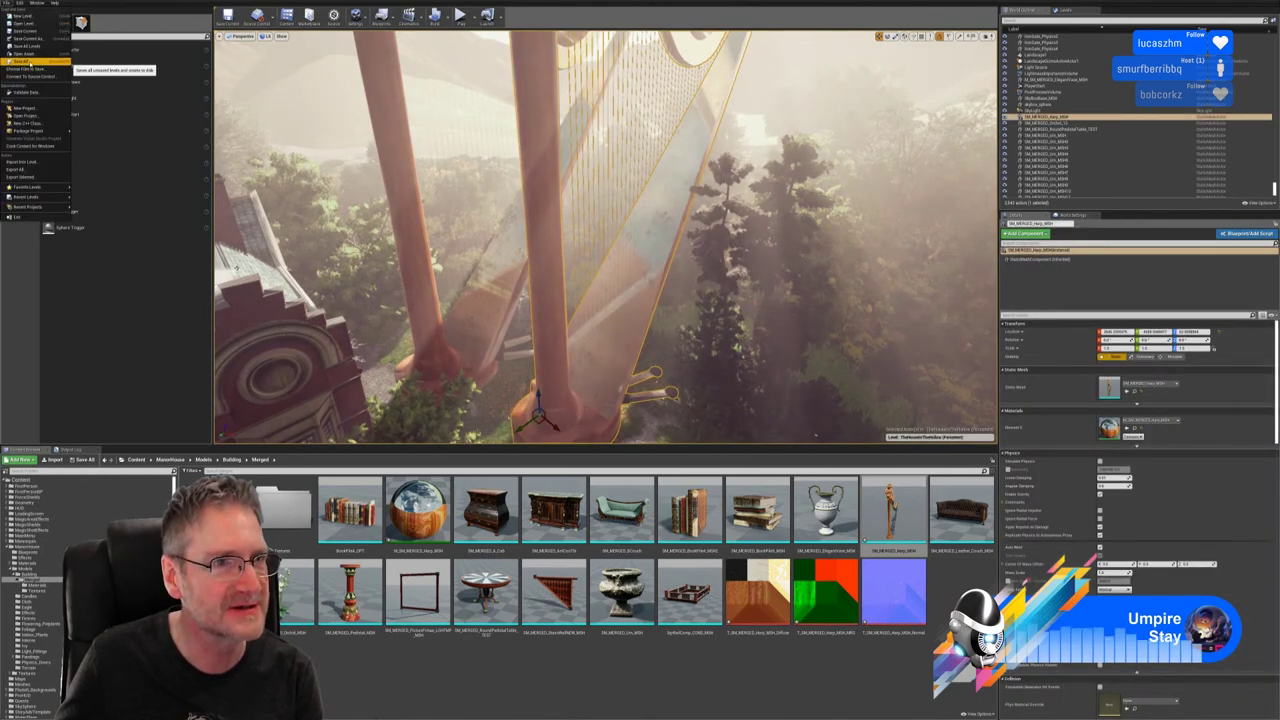
left_click(30, 64)
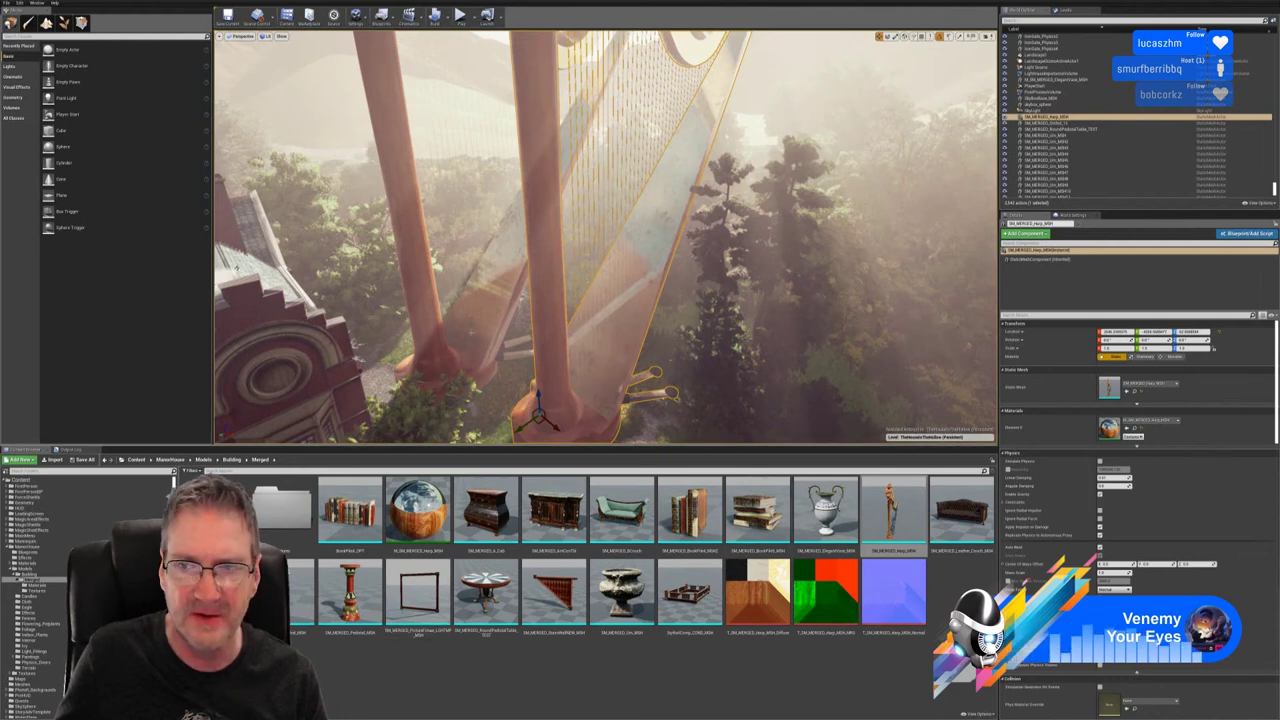
Step: Examine the original multi-material harp in the mesh editor from several angles, including its full height, and return to the level
left_click(415, 306)
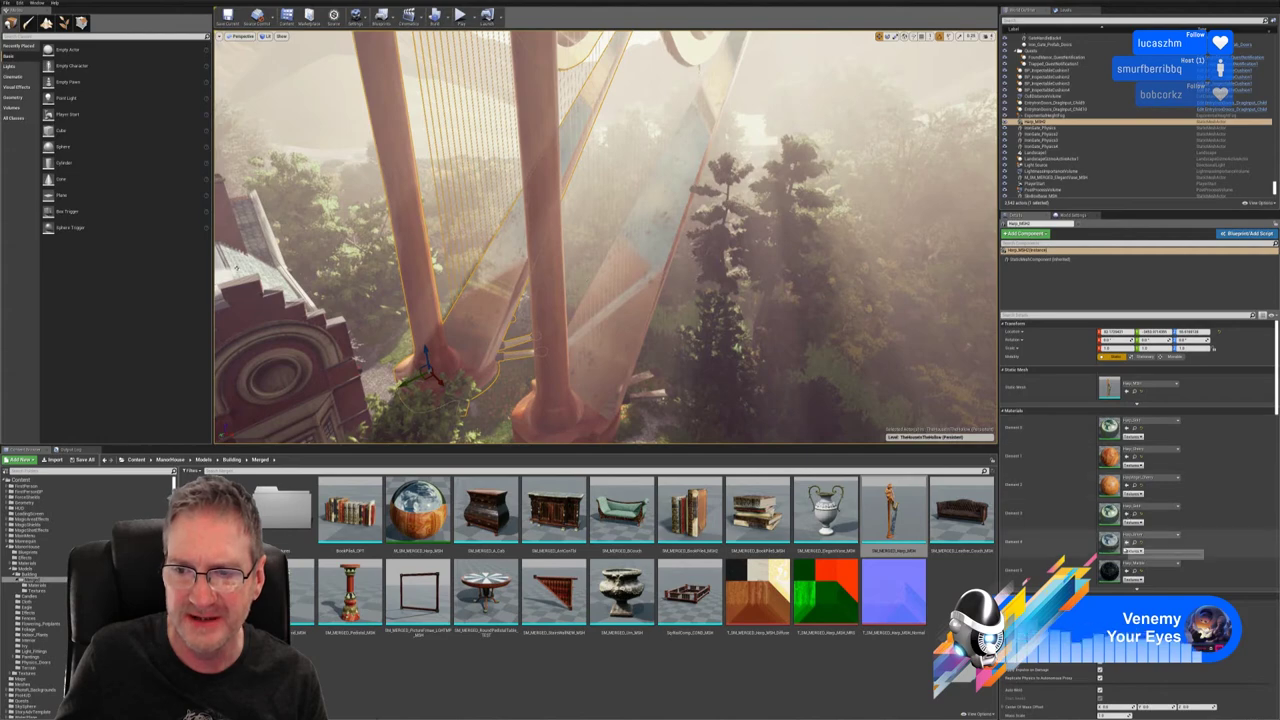
double_click(1109, 386)
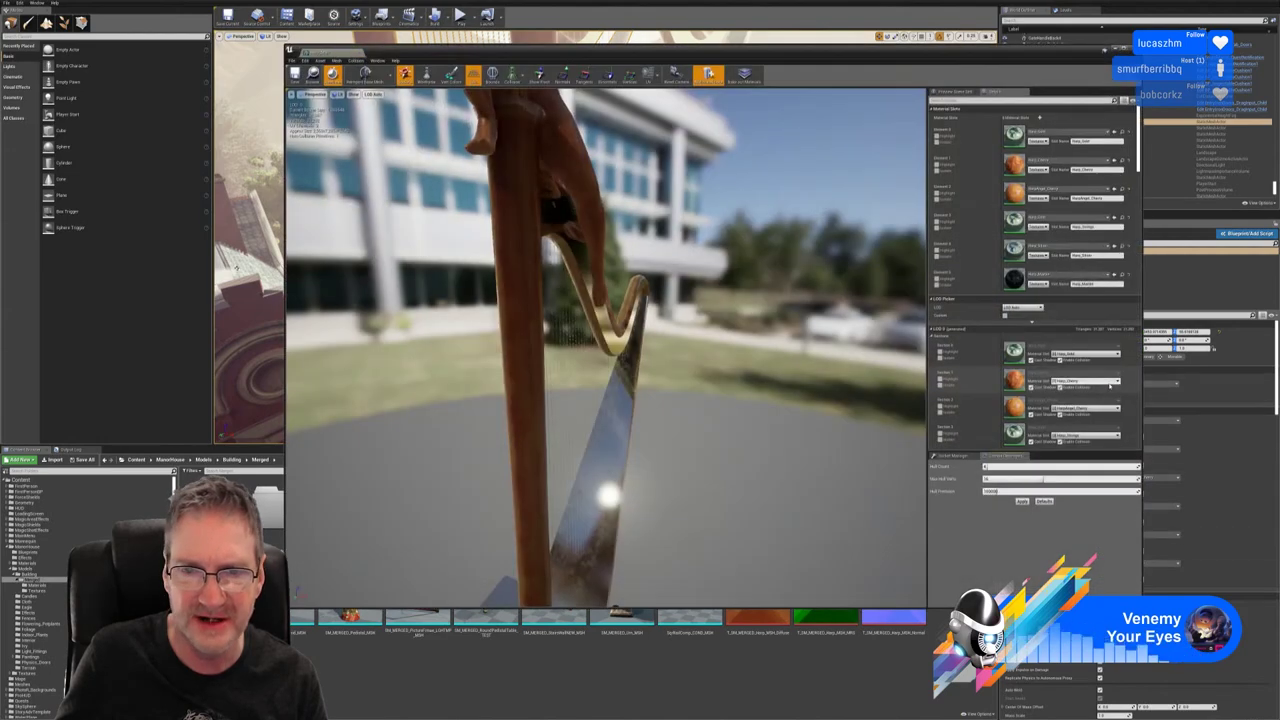
right_click_drag(760, 370, 685, 388)
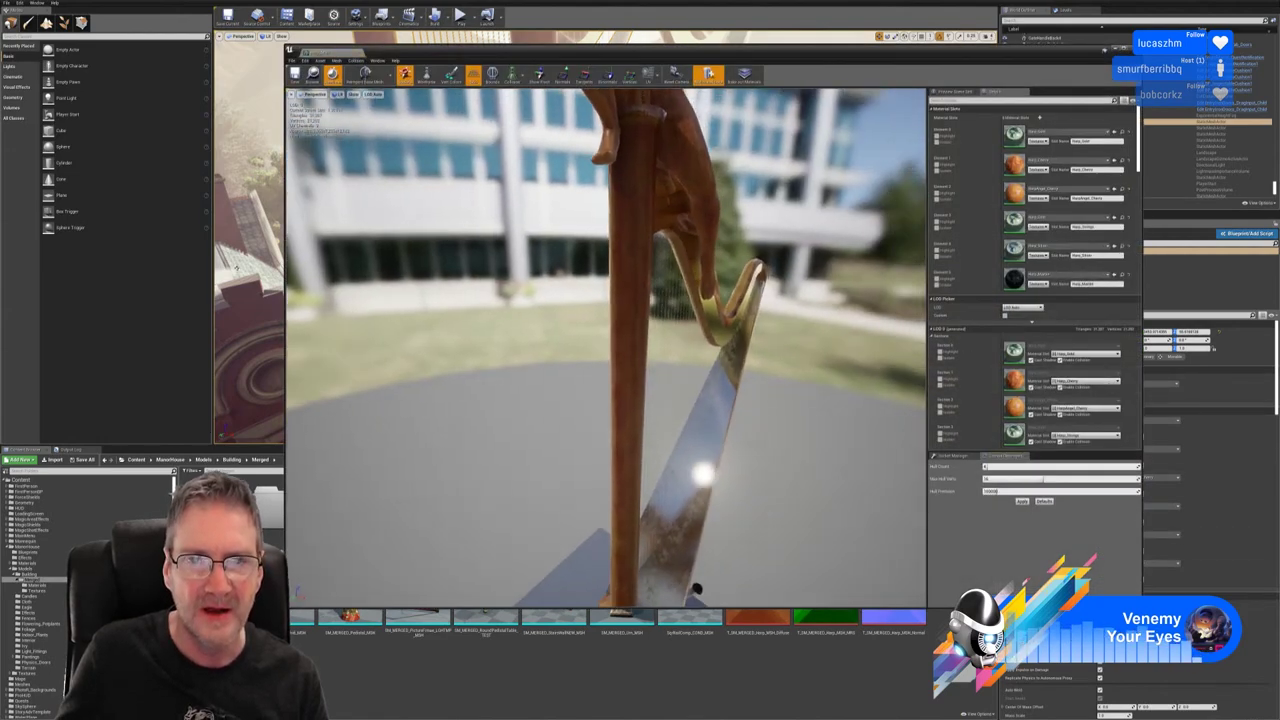
left_click_drag(739, 307, 770, 378)
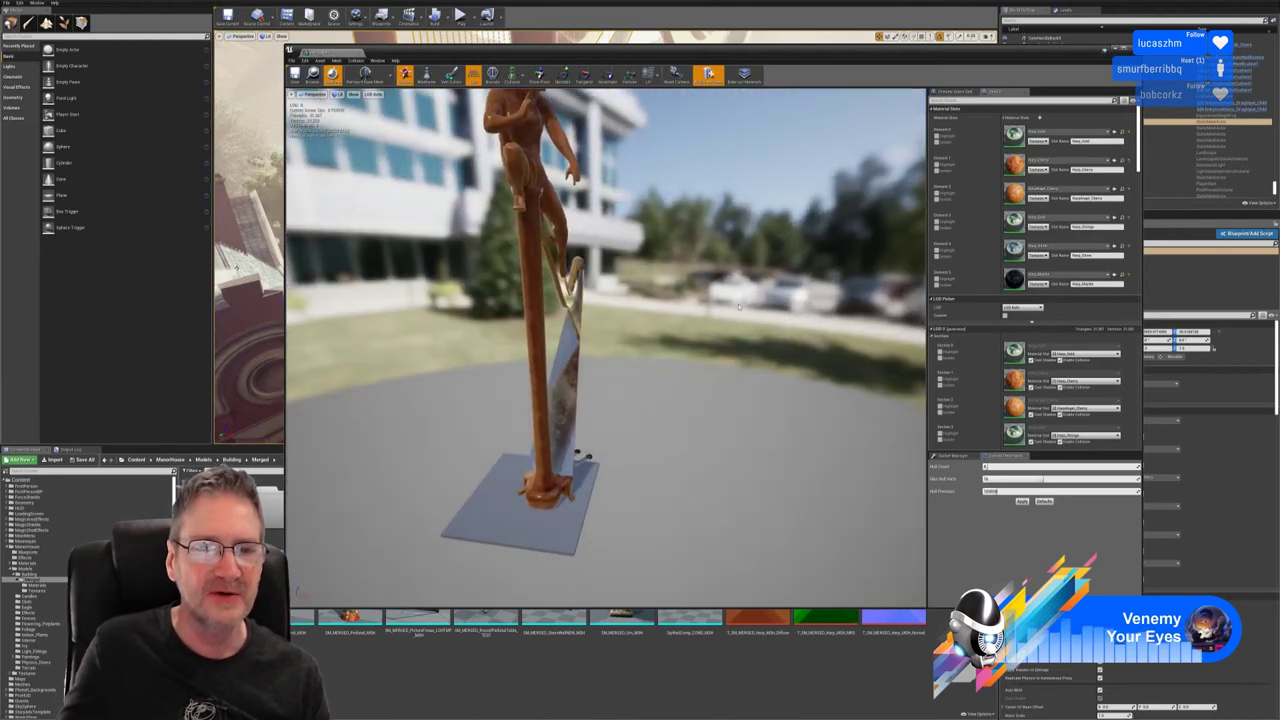
right_click_drag(739, 307, 724, 283)
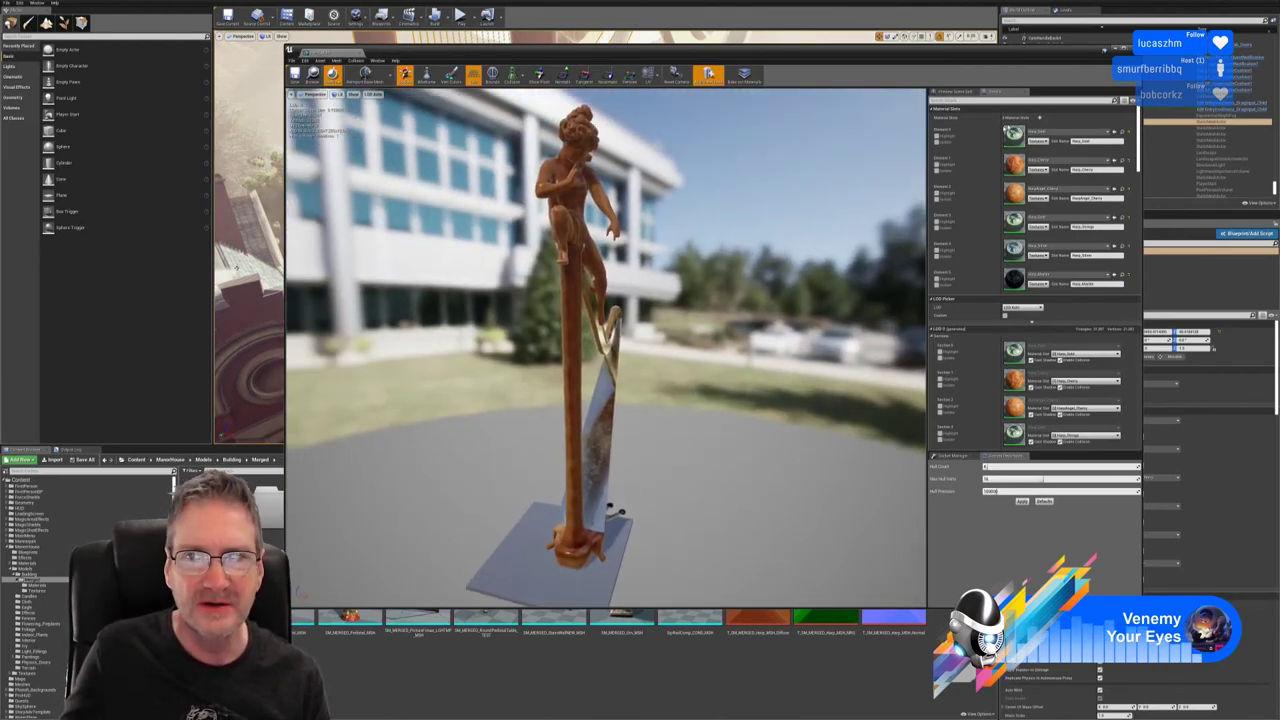
left_click(1115, 49)
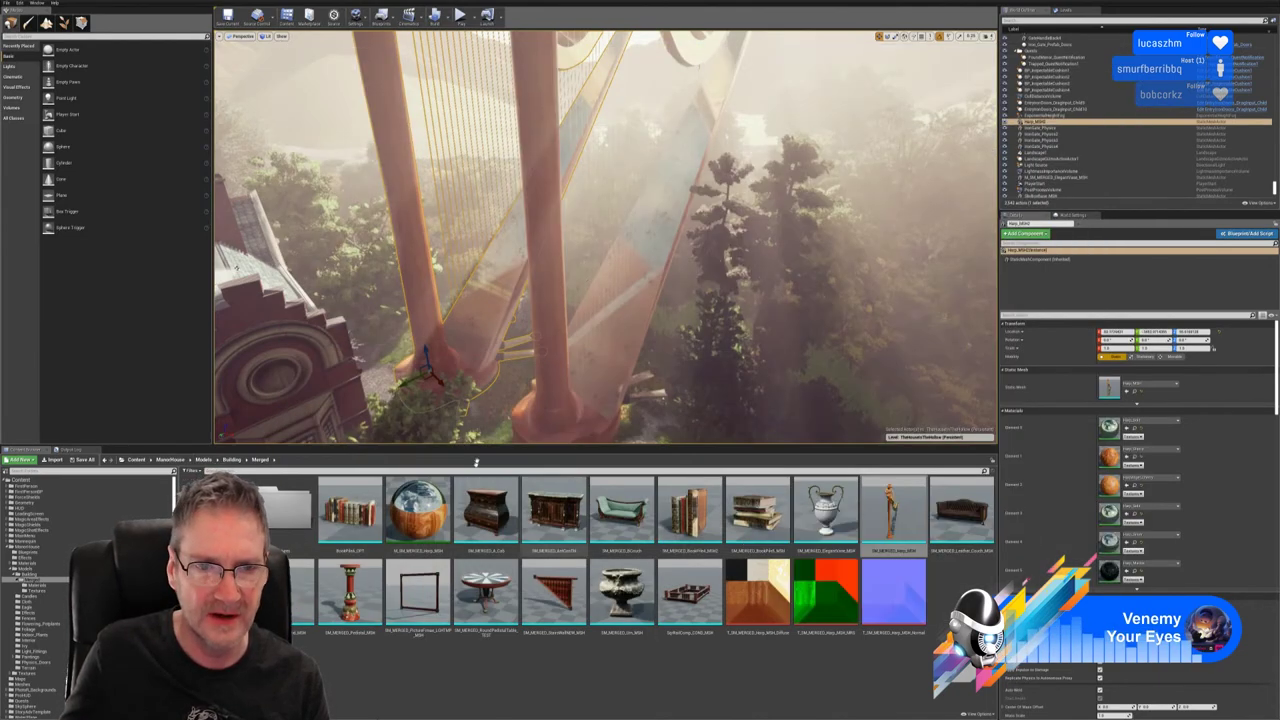
Step: Compare the new merged harp with the original in the mesh editor, viewing both from matching angles
left_click(553, 297)
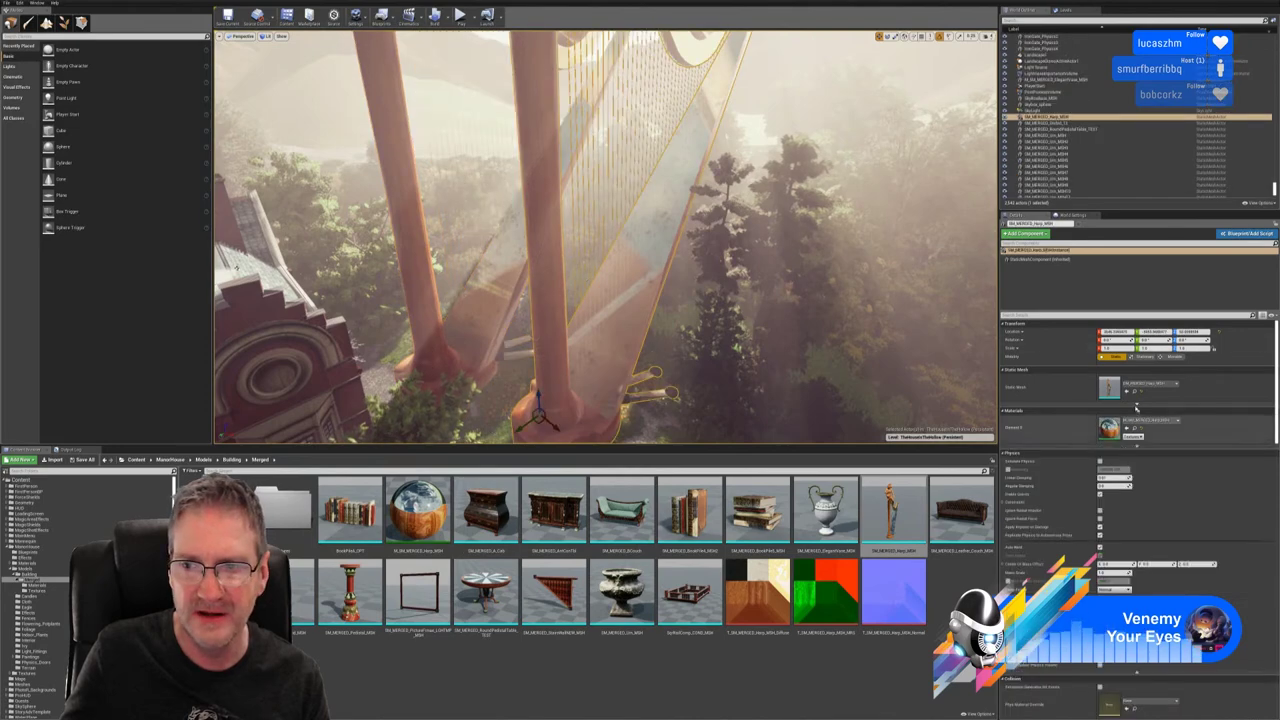
double_click(1106, 389)
right_click_drag(720, 375, 690, 392)
left_click_drag(695, 450, 672, 421)
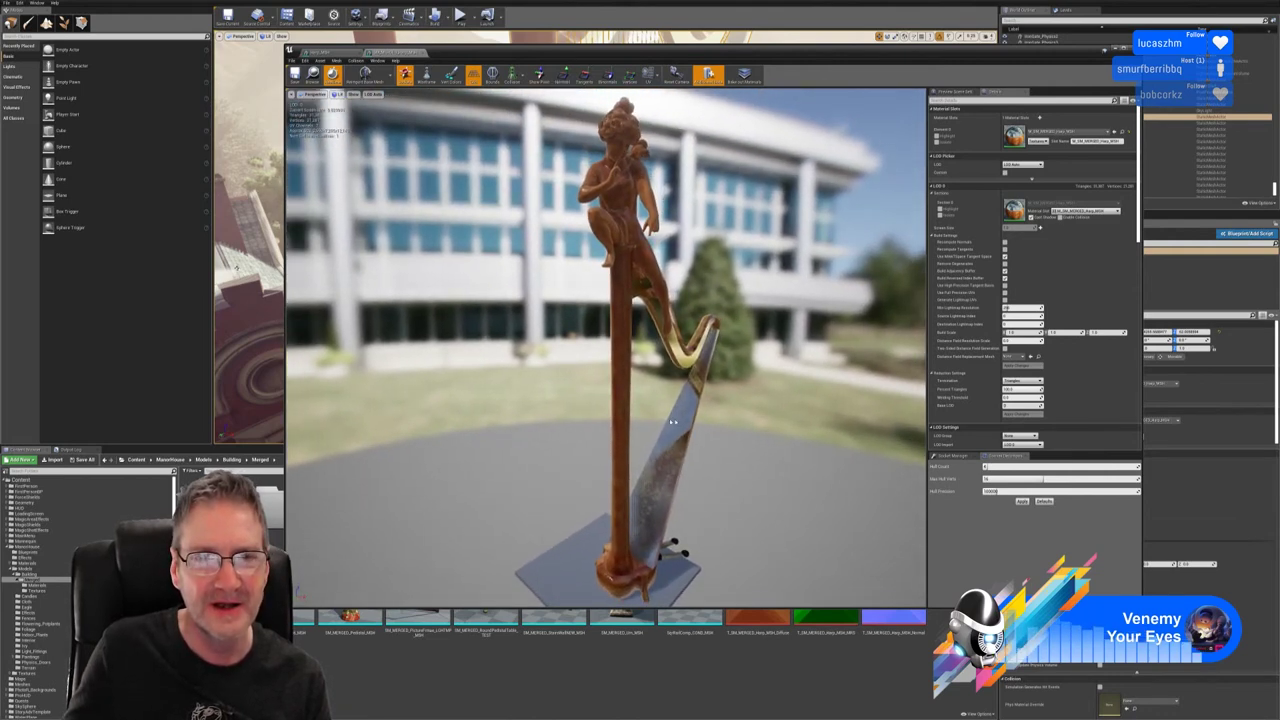
left_click(338, 53)
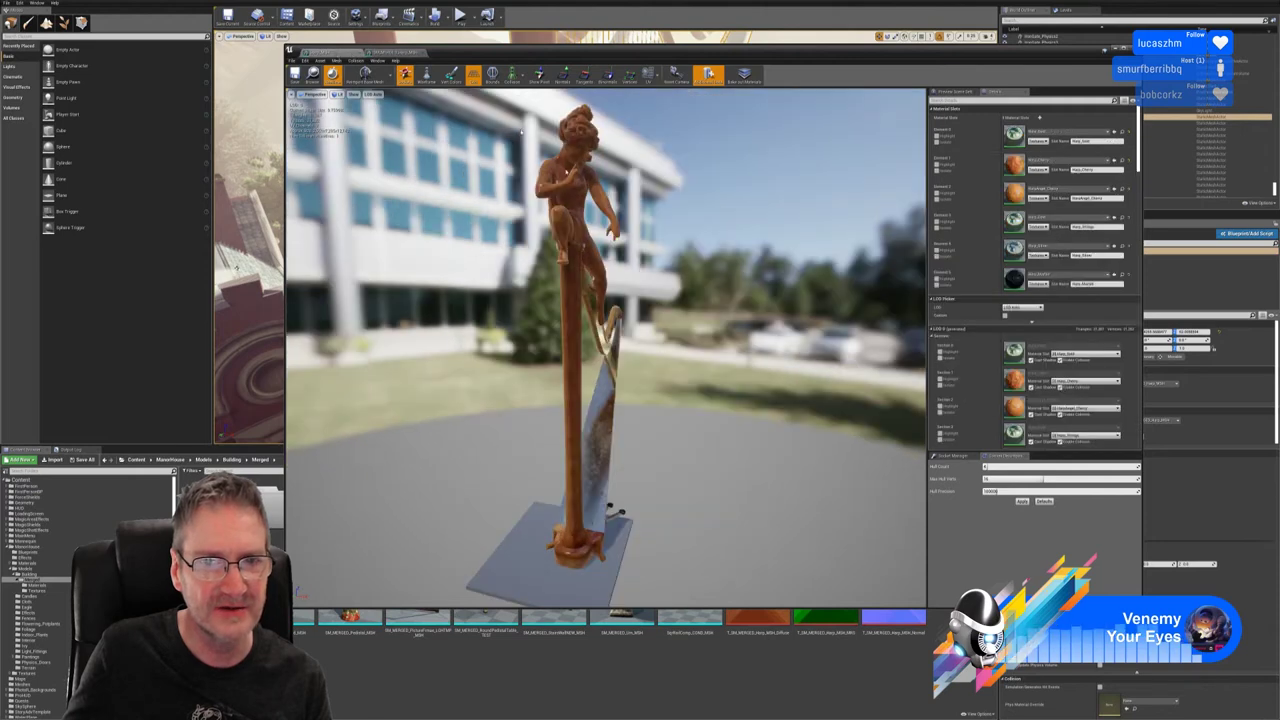
left_click_drag(520, 131, 455, 205)
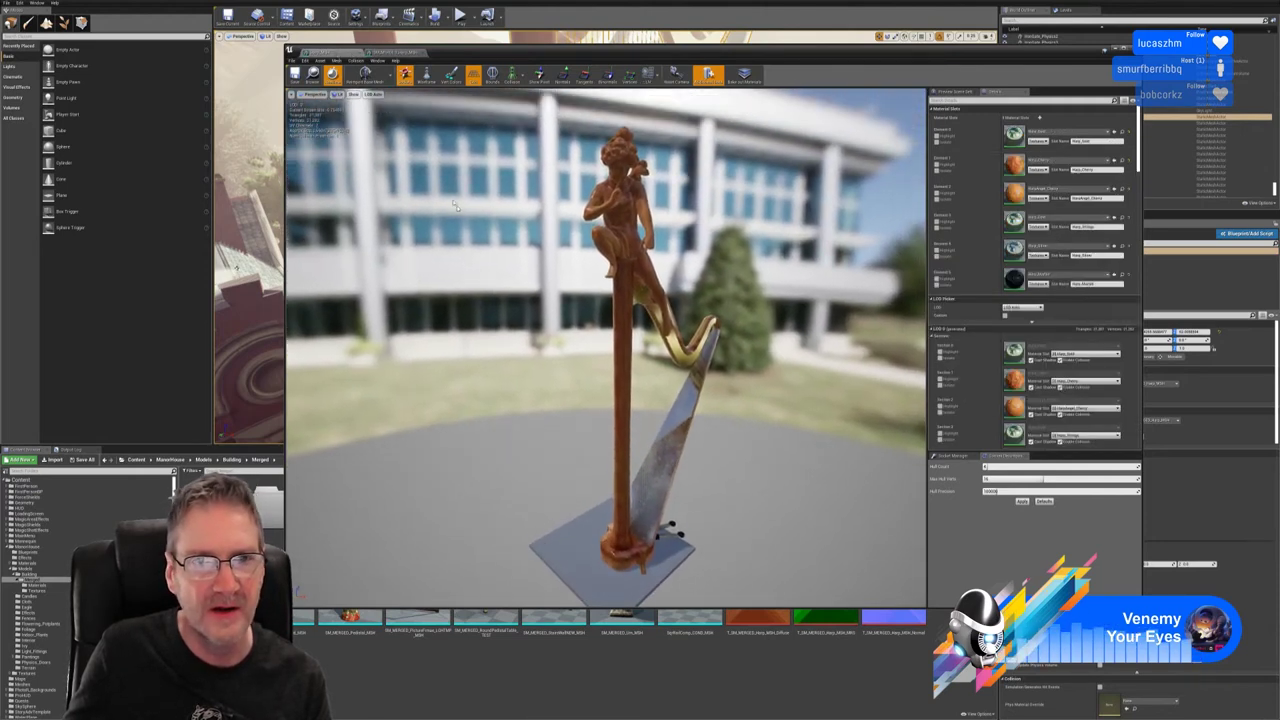
left_click(396, 53)
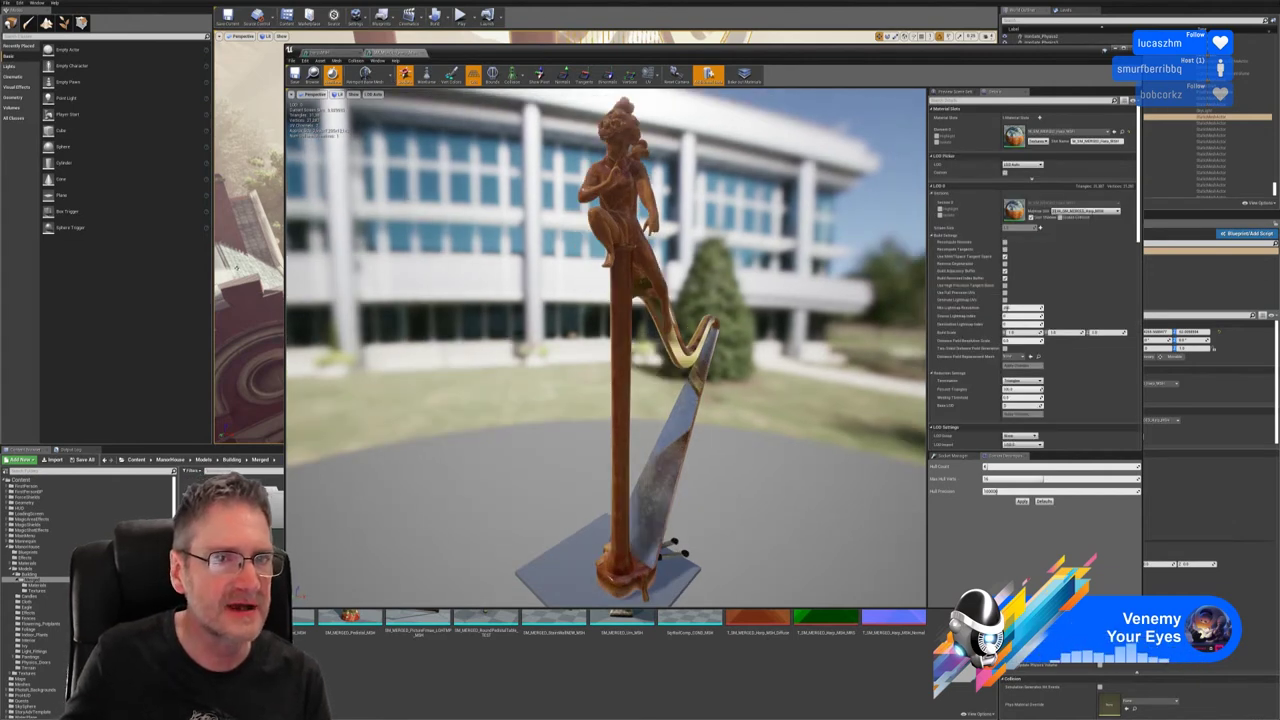
left_click(335, 52)
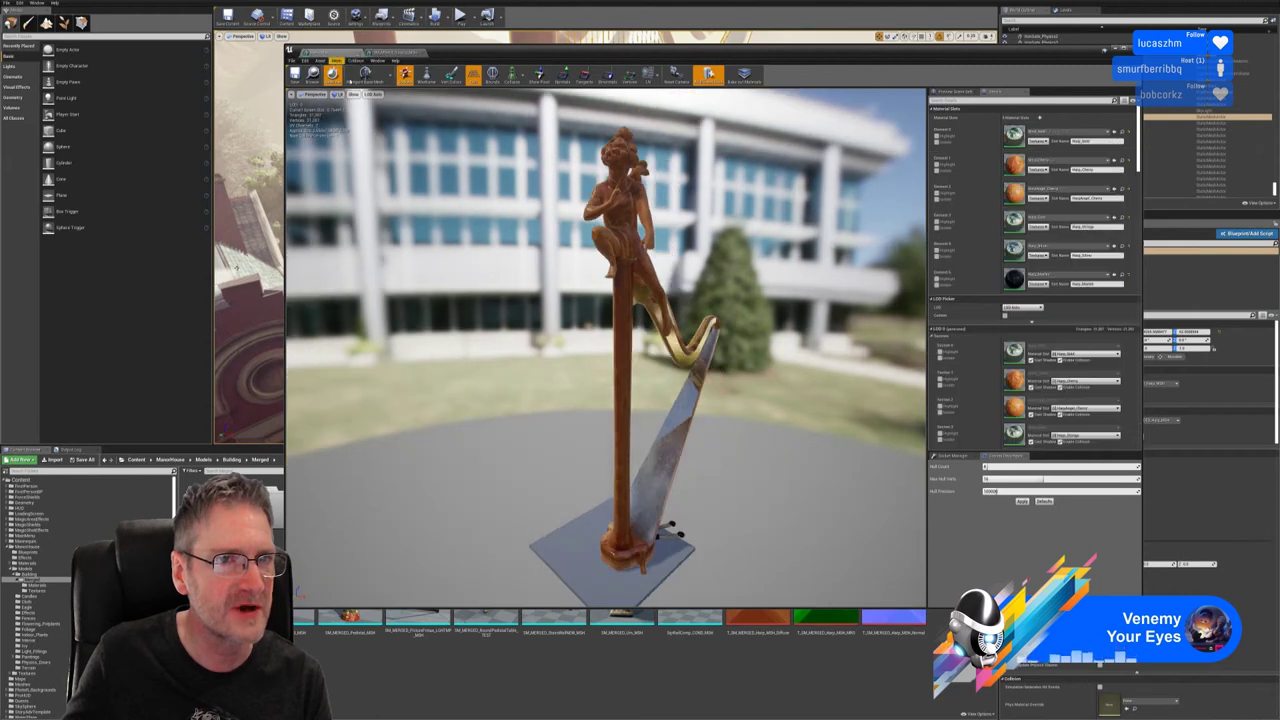
Step: Open the size map of the original harp Harp_MSH and compare its disk size with its memory size
left_click(320, 61)
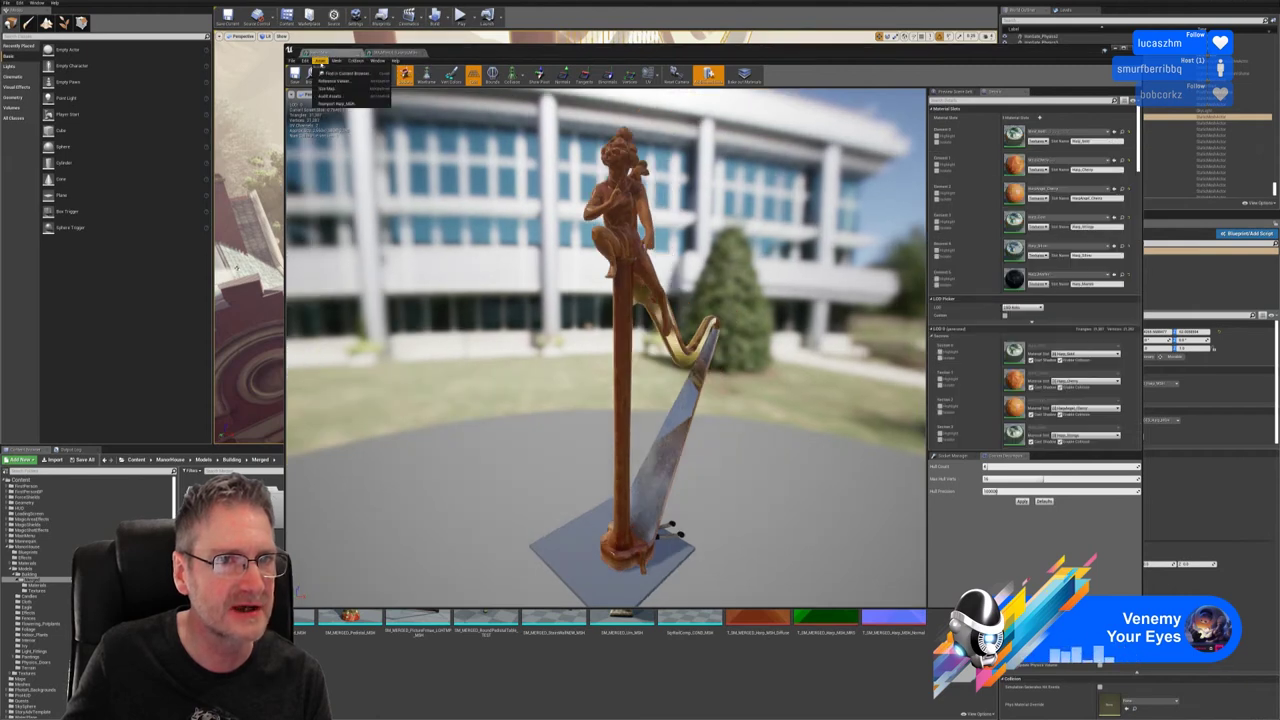
left_click(330, 88)
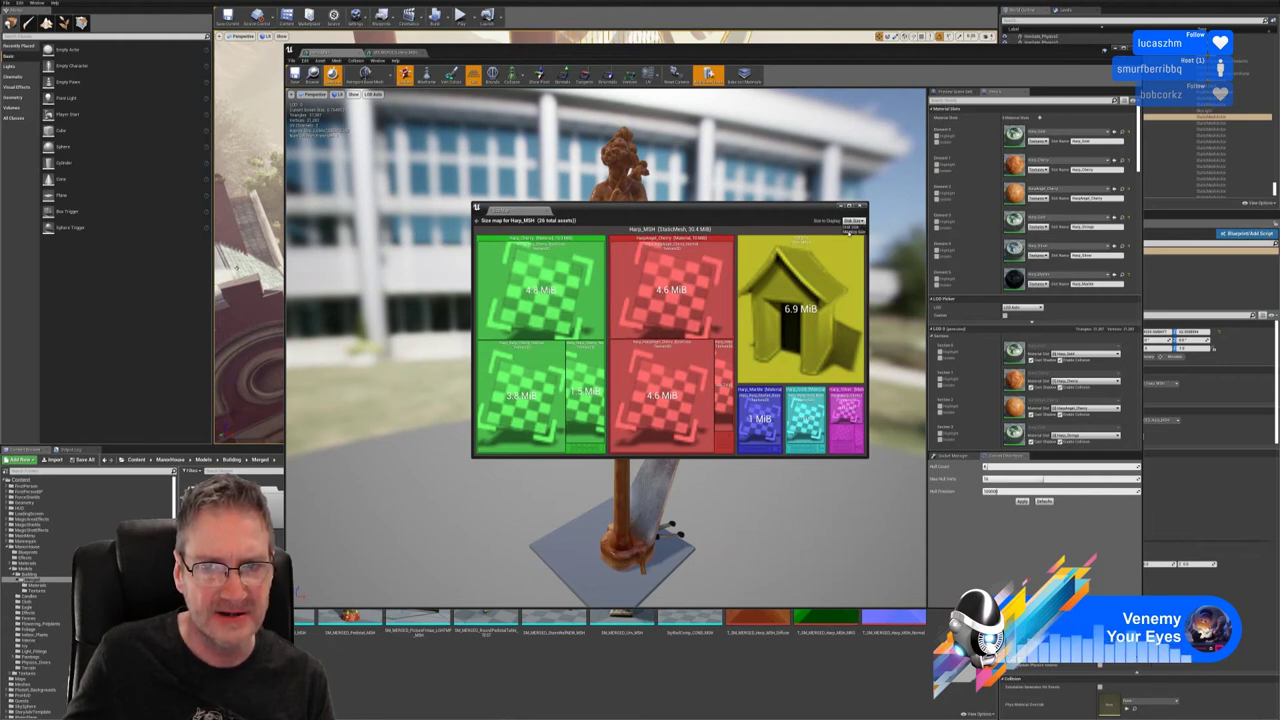
left_click(846, 231)
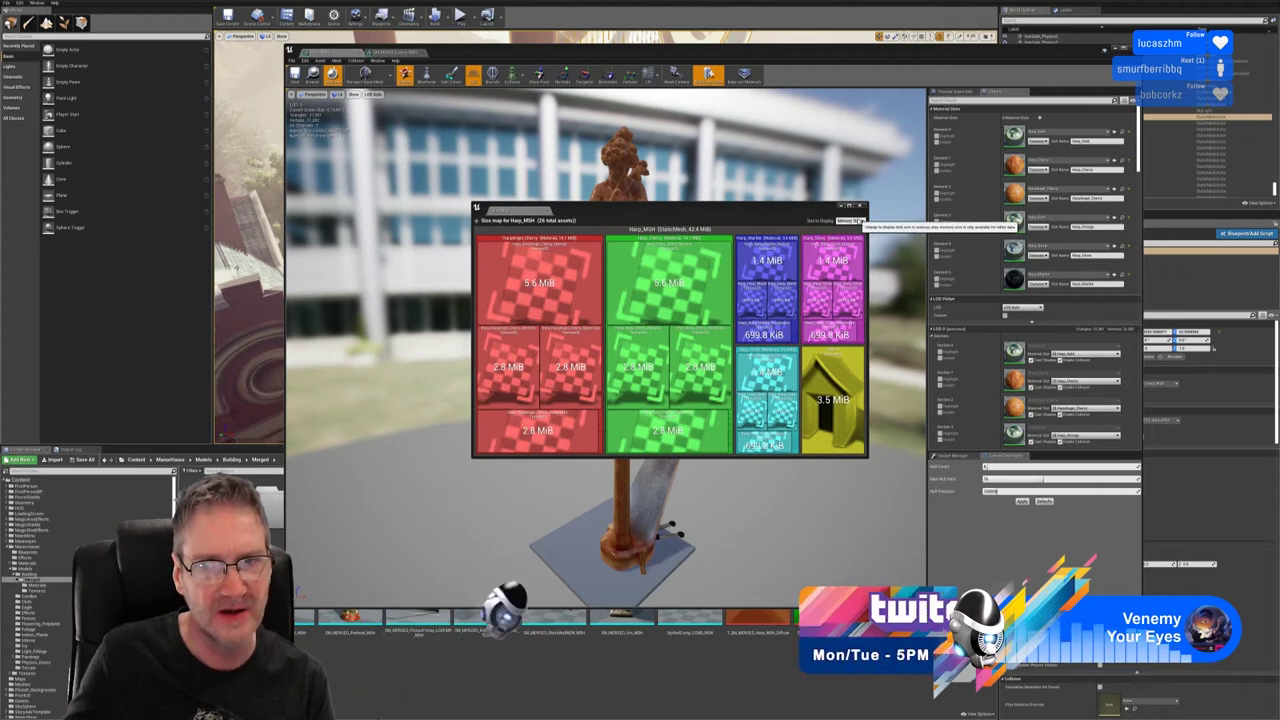
left_click(852, 221)
left_click(849, 228)
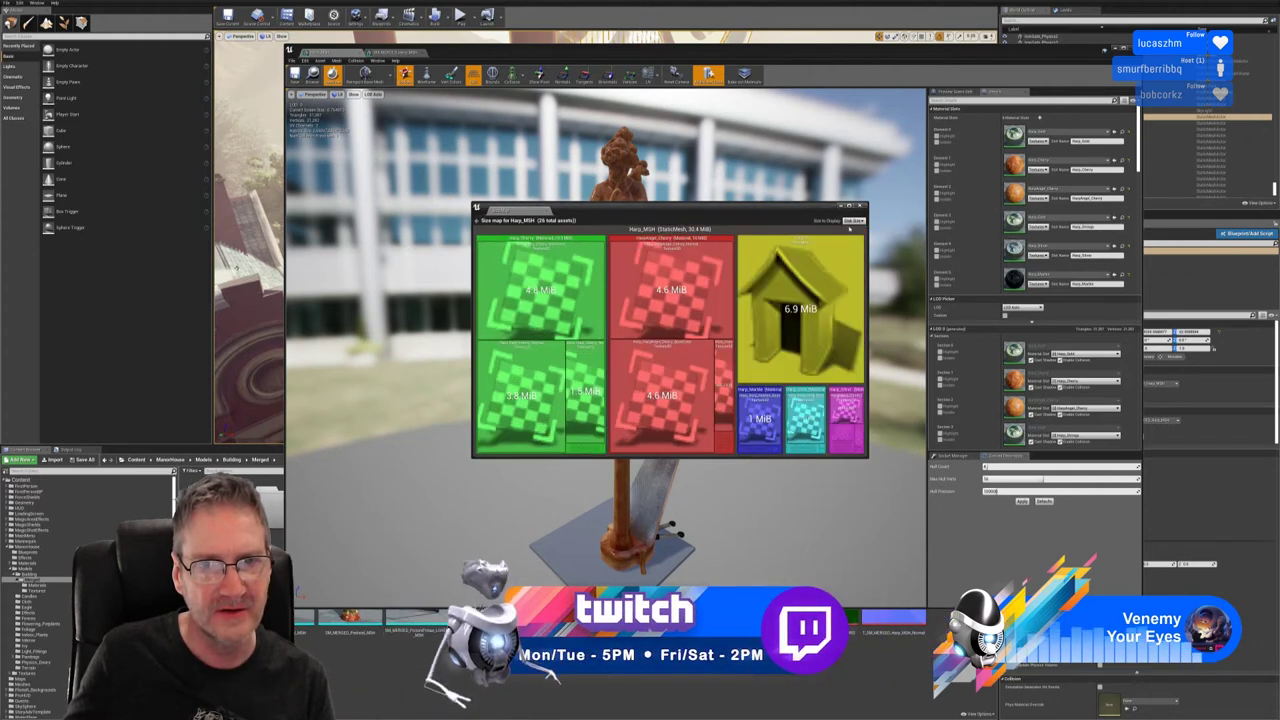
left_click(855, 222)
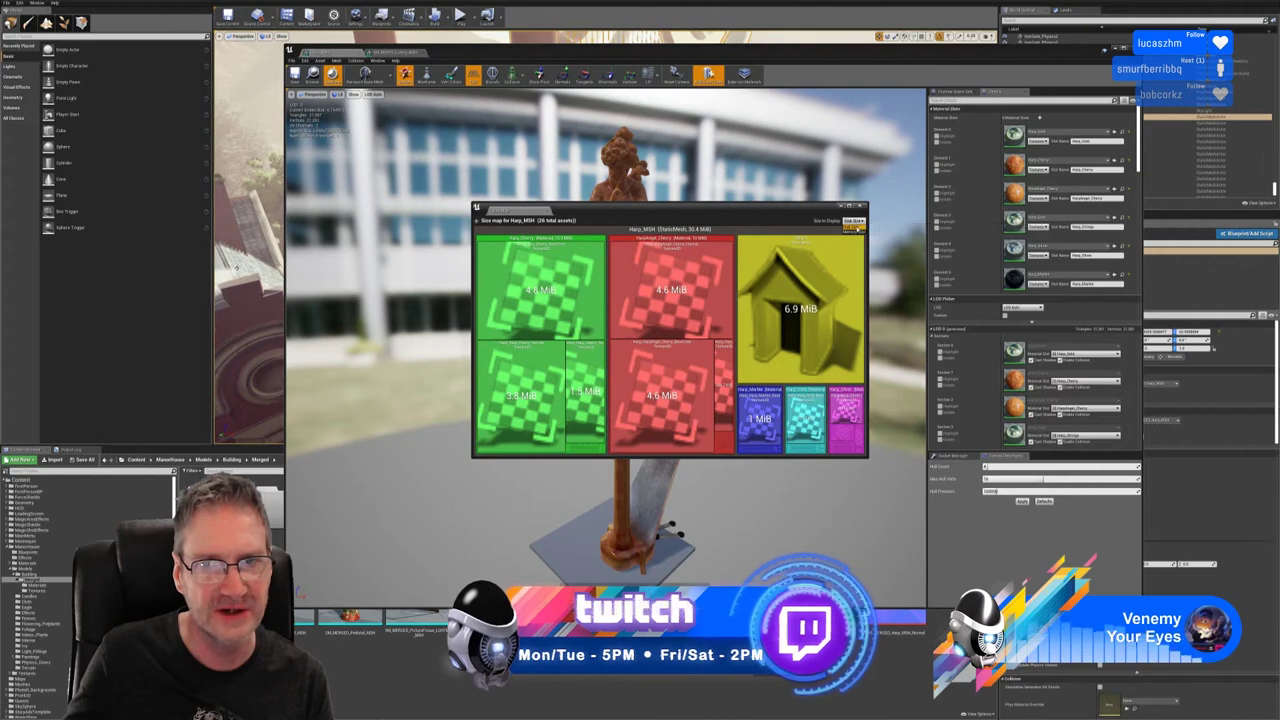
left_click(851, 229)
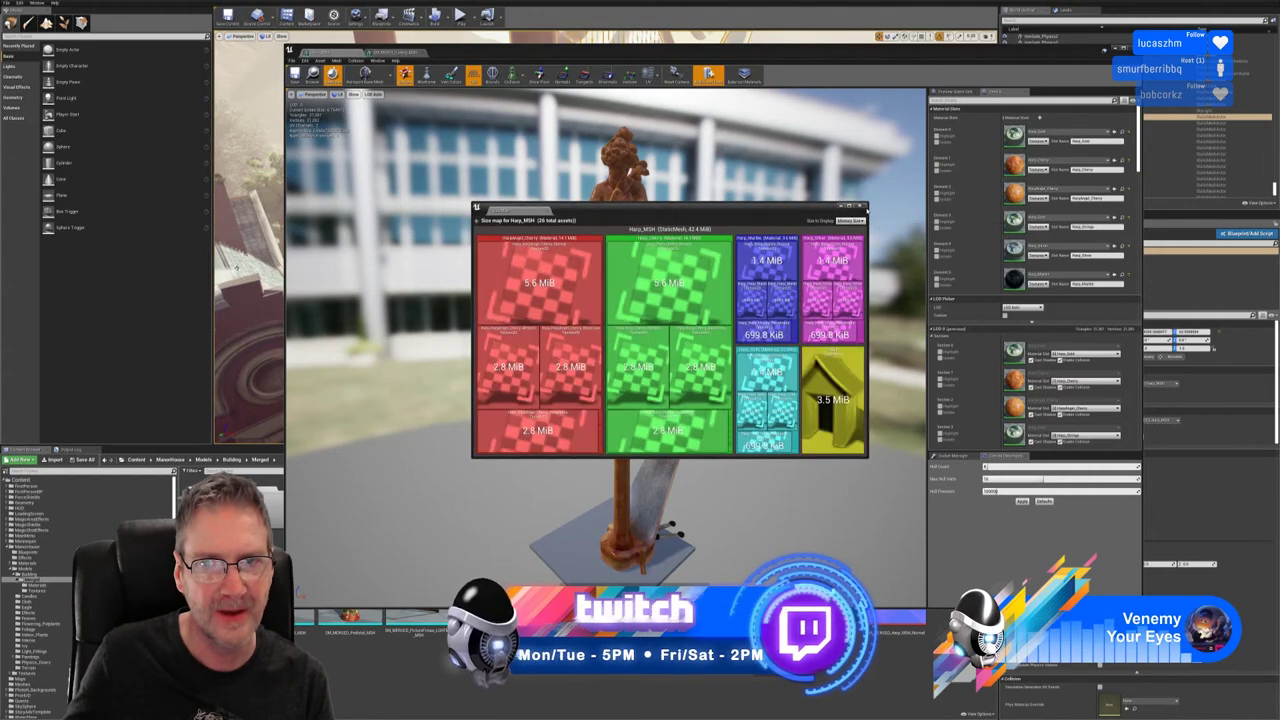
left_click(862, 206)
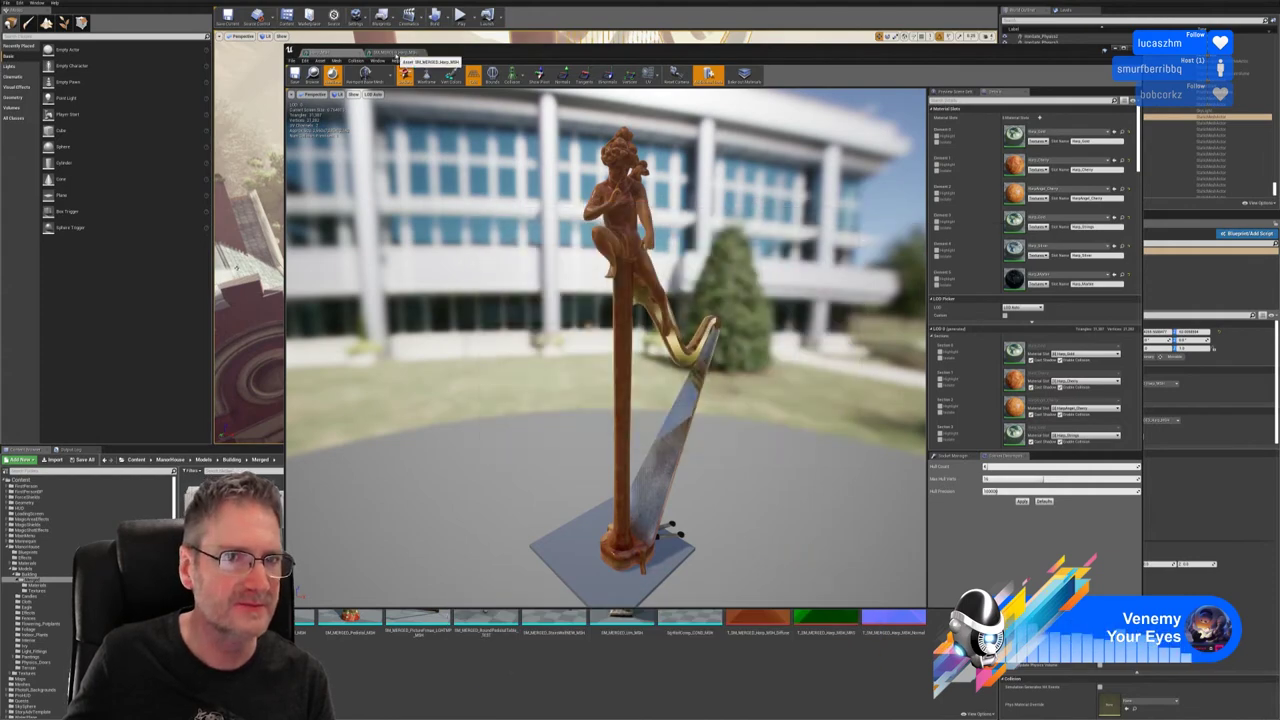
Step: View the size map of SM_MERGED_Harp_MSH by disk size and by memory size
left_click(391, 53)
left_click(320, 60)
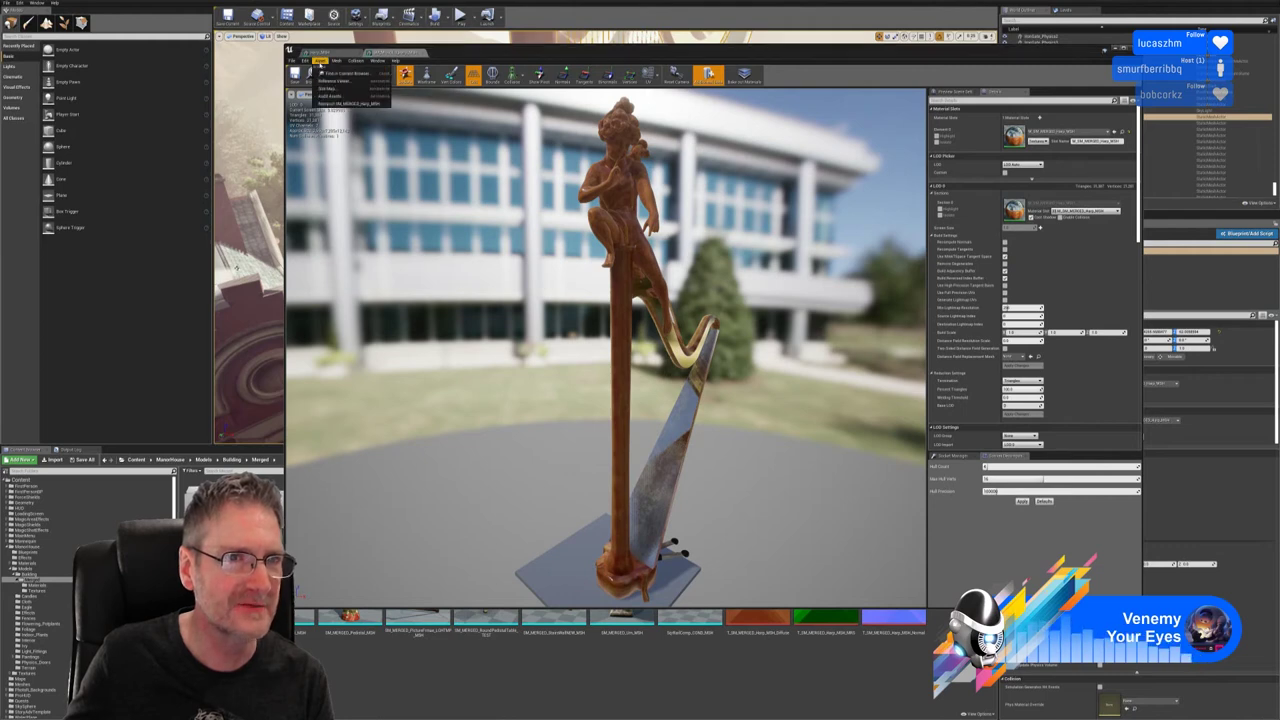
left_click(445, 116)
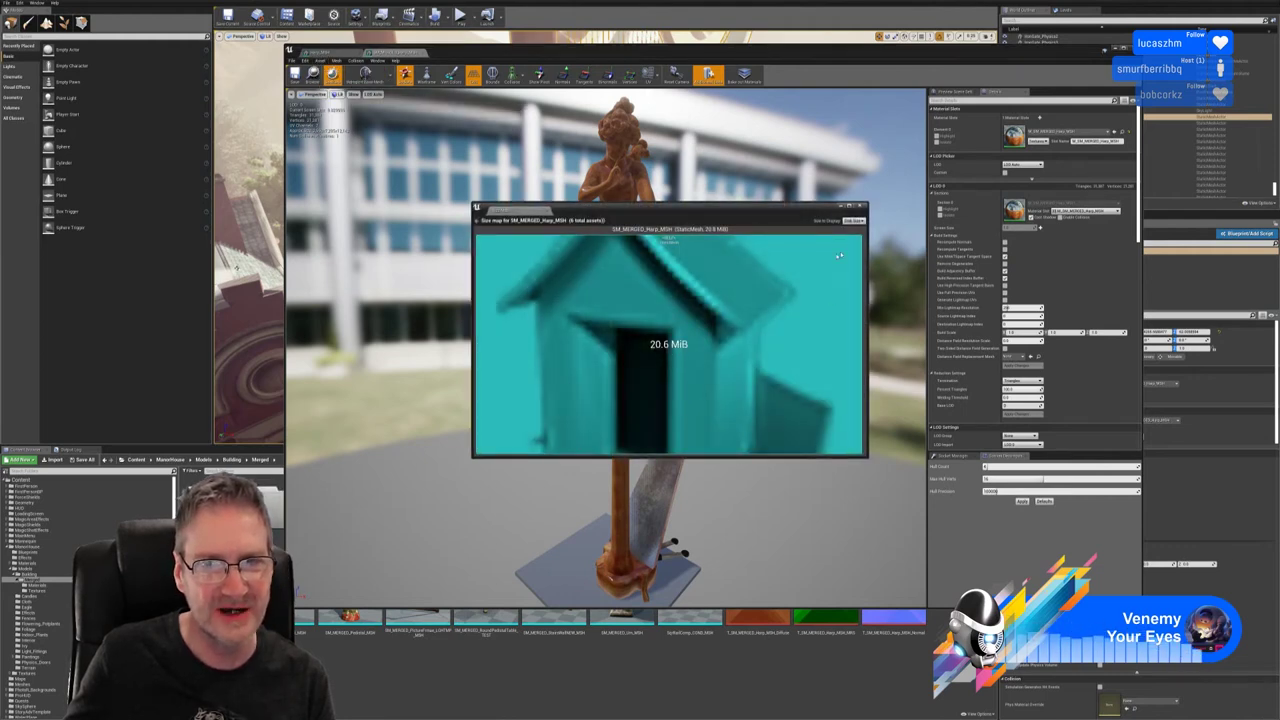
left_click(856, 220)
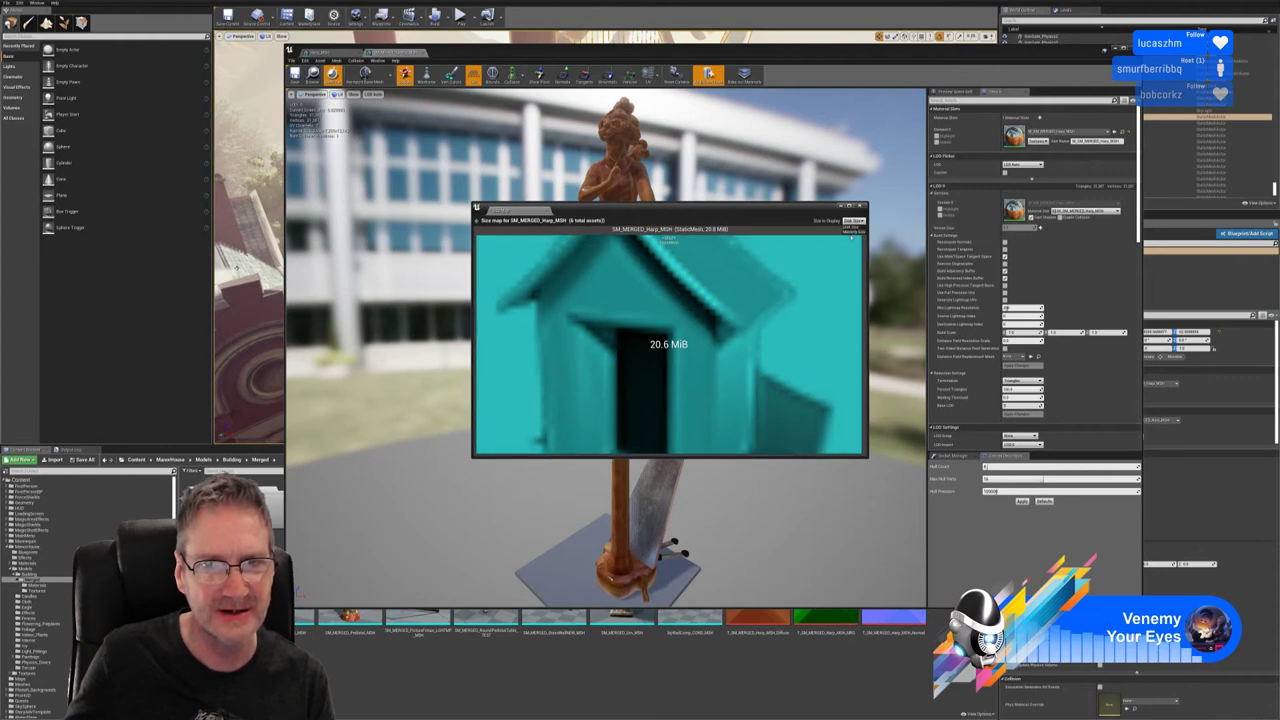
left_click(852, 231)
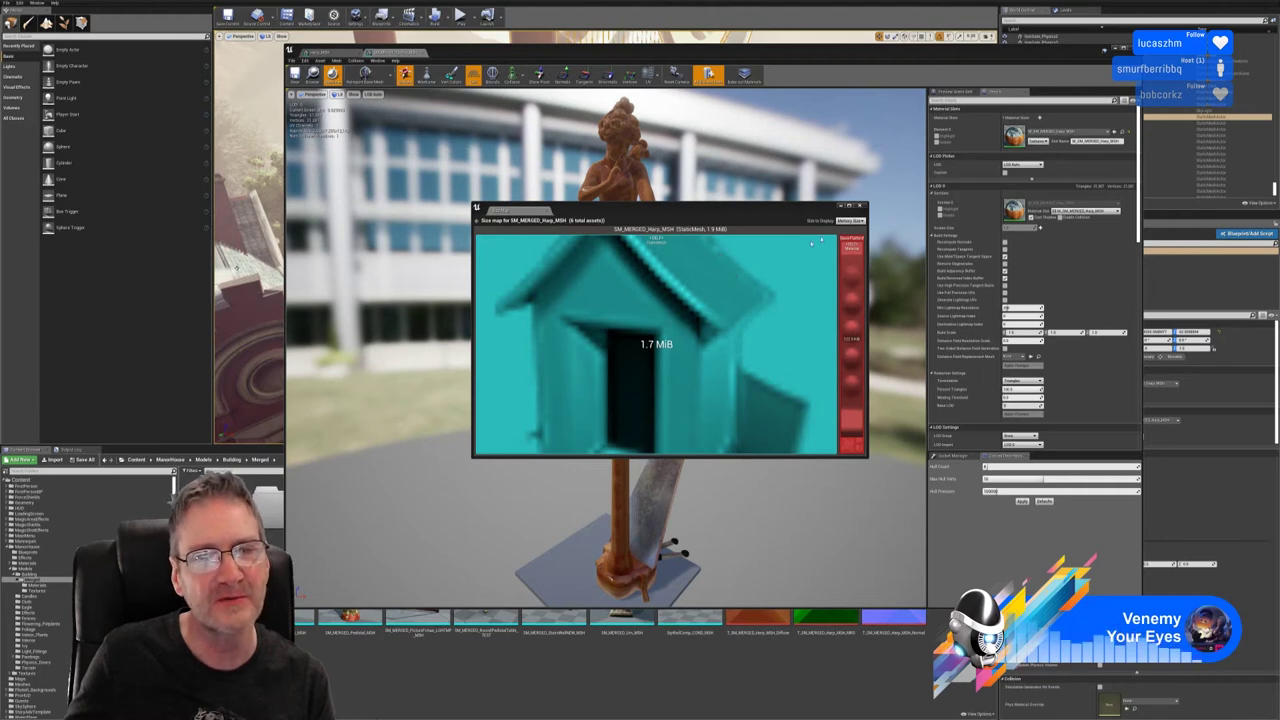
left_click(861, 206)
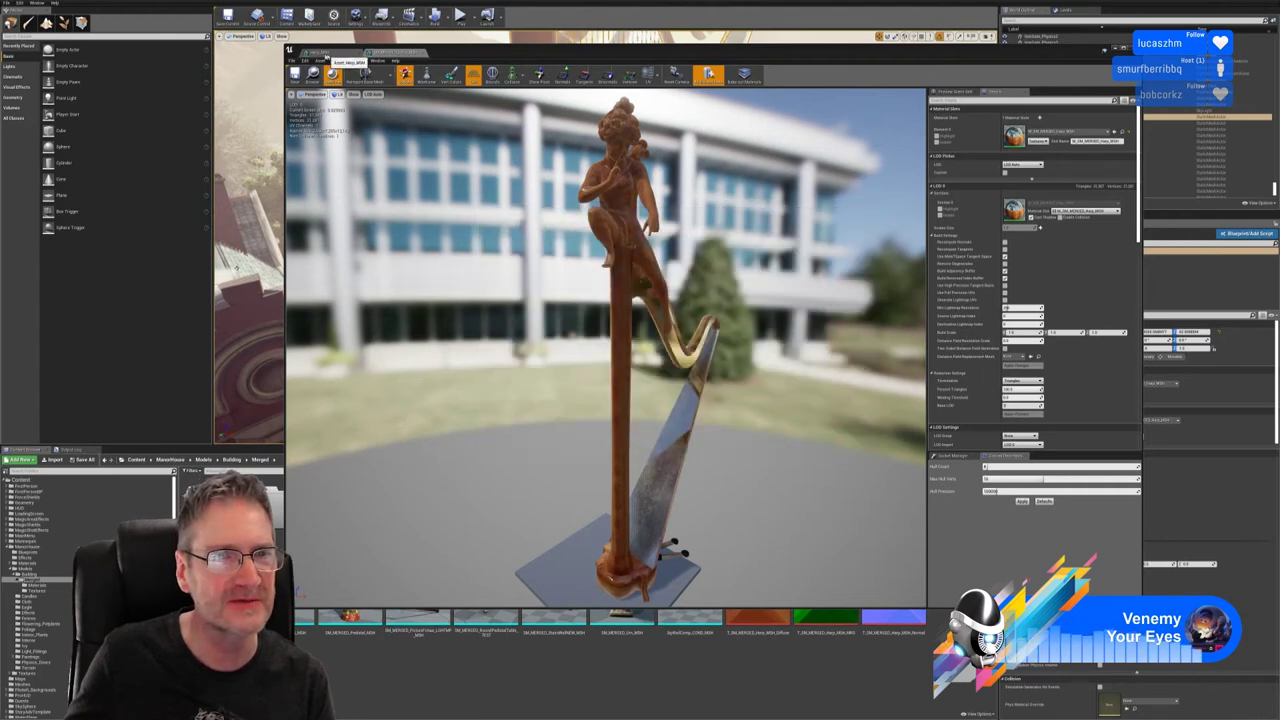
Step: Recheck the original harp's size map, switching it from disk size to memory size
left_click(321, 53)
left_click(320, 61)
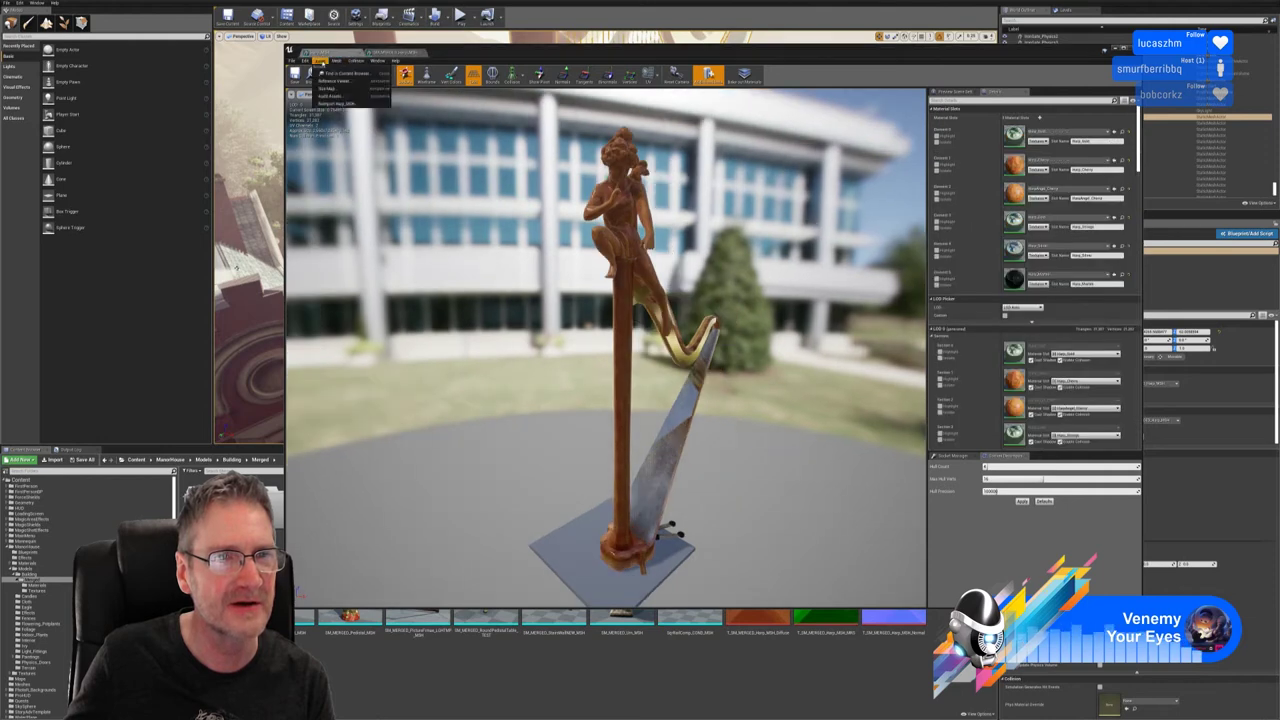
left_click(338, 94)
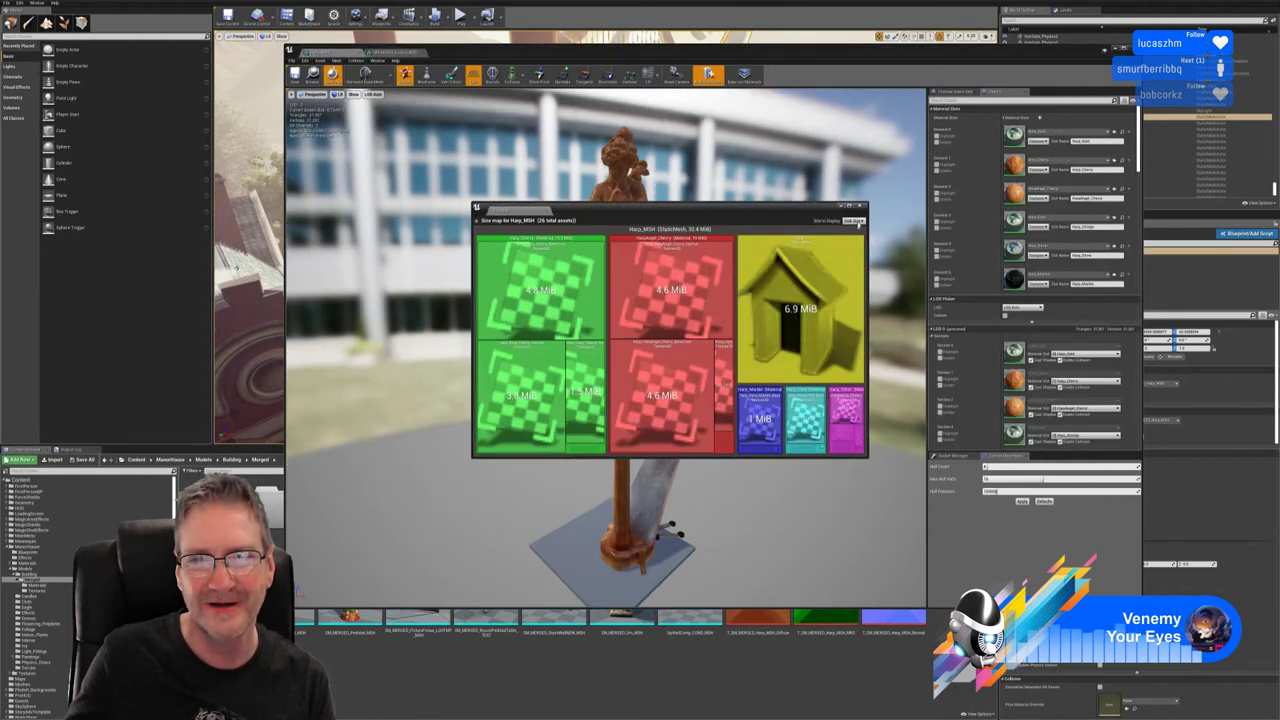
left_click(859, 221)
left_click(857, 235)
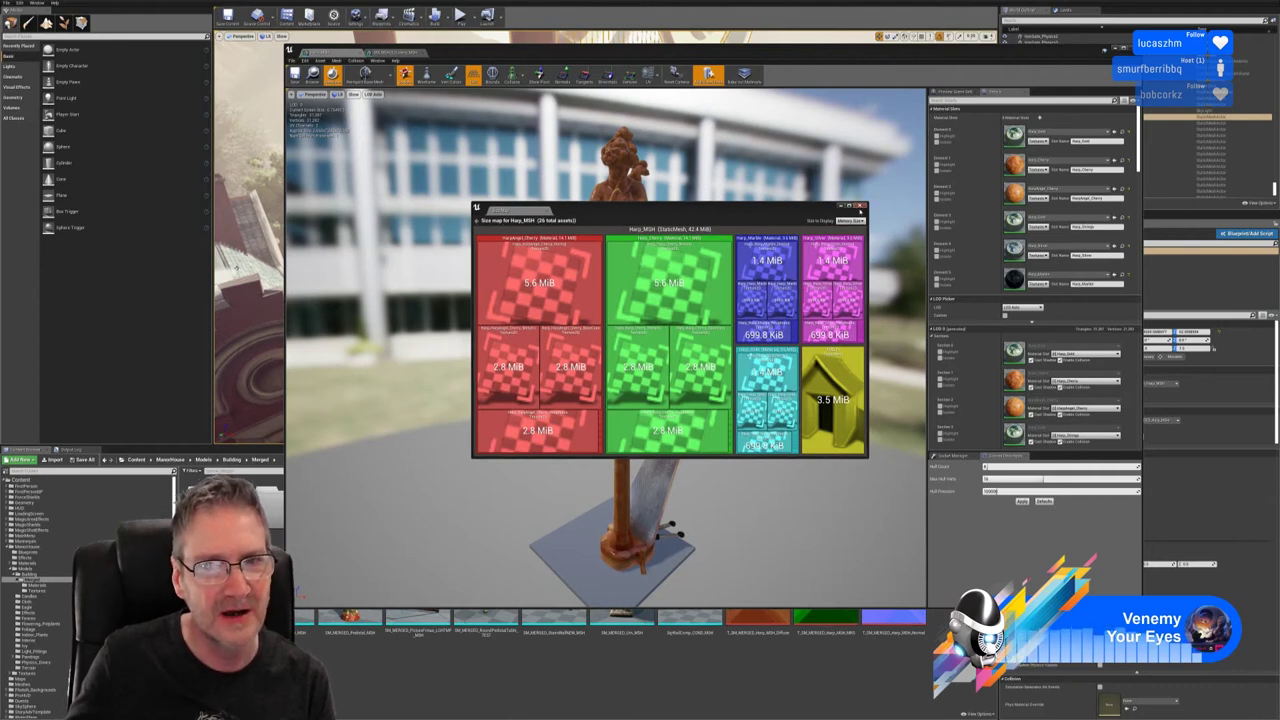
left_click(860, 207)
Step: Recheck the merged harp's size map, switching it from disk size to memory size
left_click(395, 53)
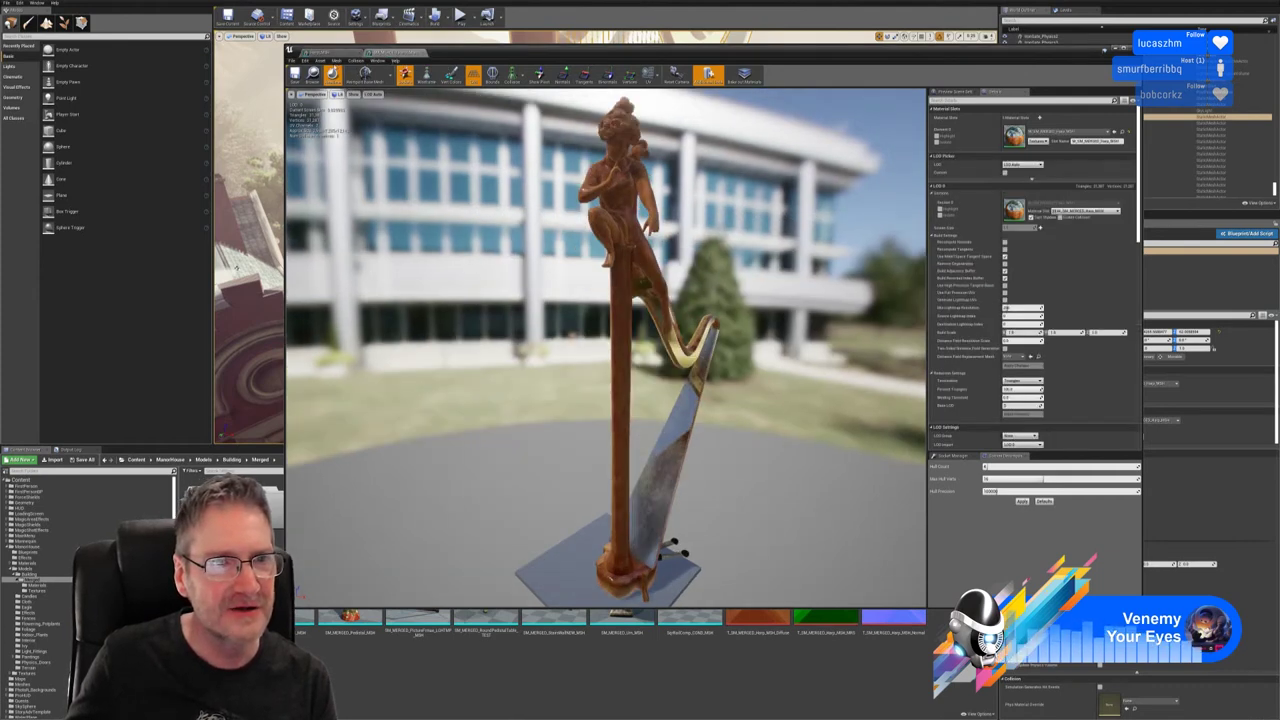
left_click(335, 60)
left_click(400, 115)
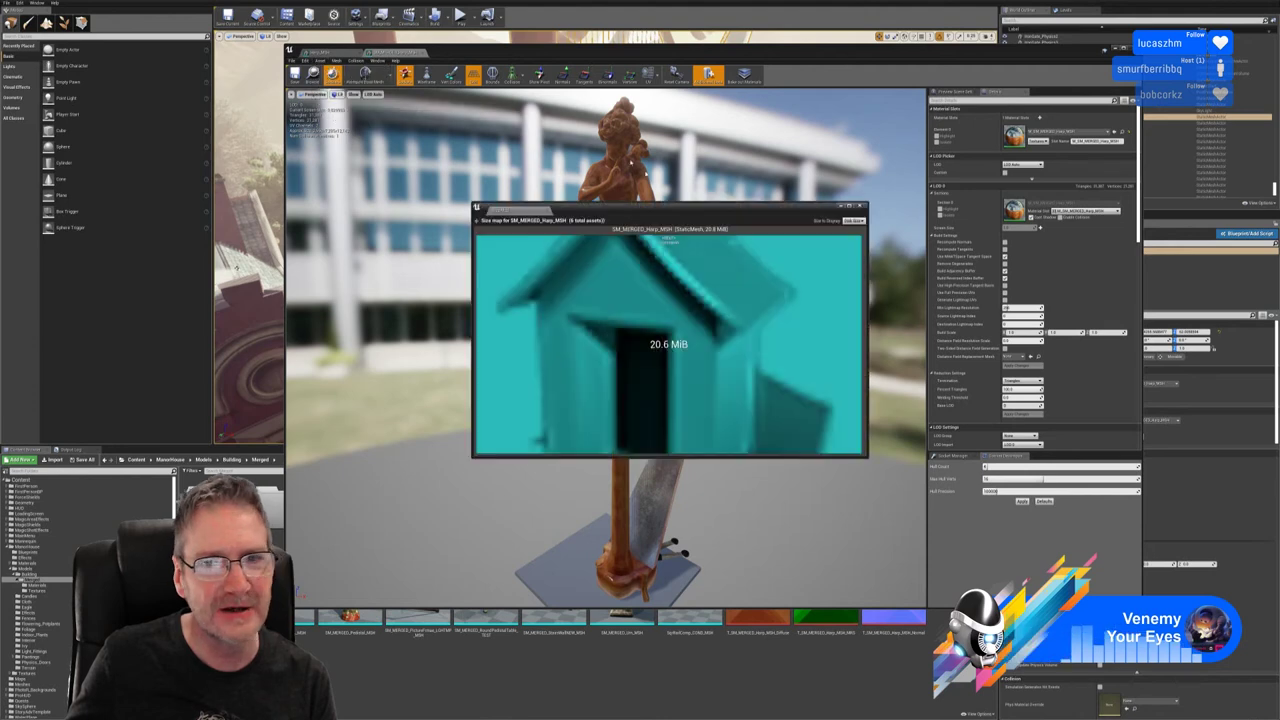
left_click(852, 220)
left_click(880, 232)
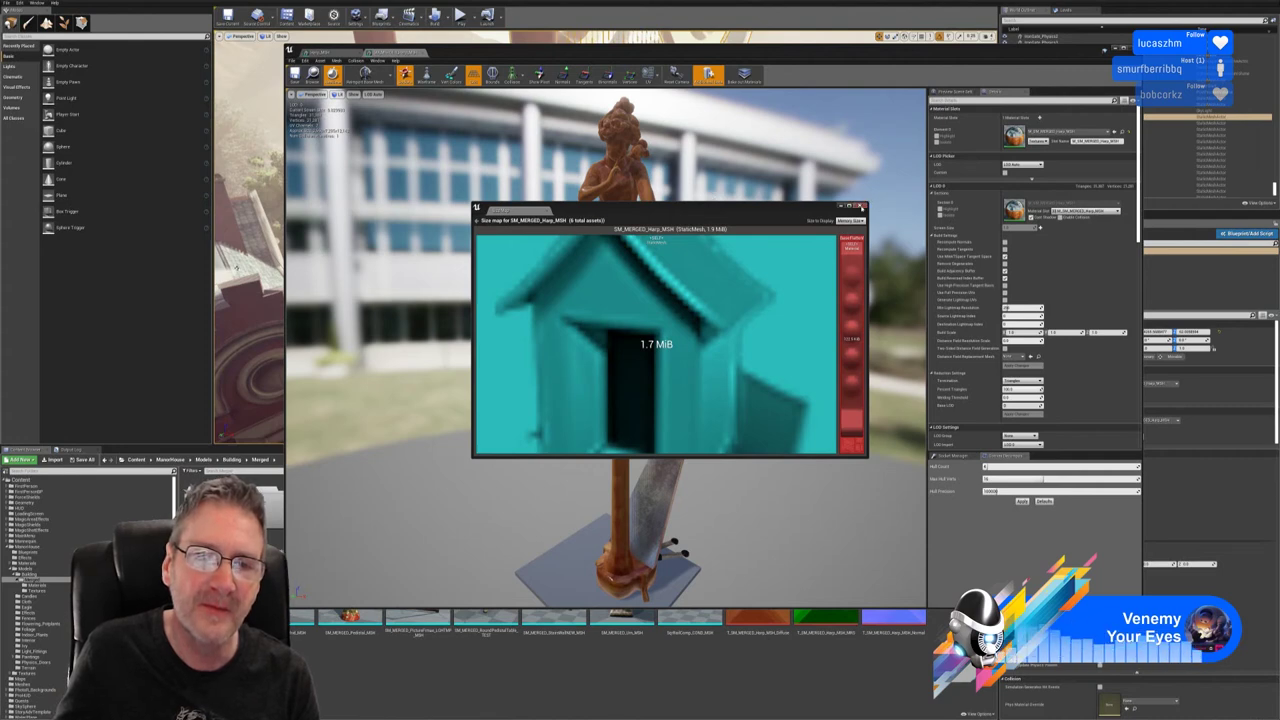
left_click(861, 206)
Step: View the original multi-material harp's size map by disk size only
left_click(365, 75)
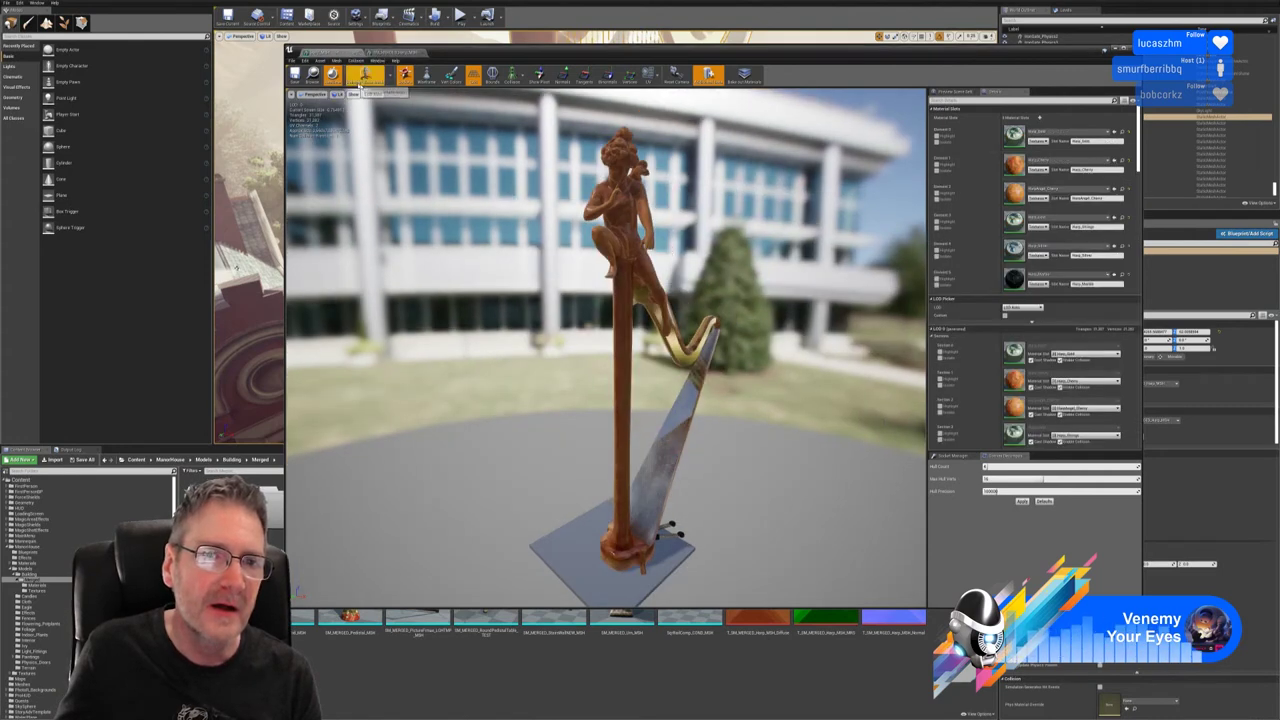
left_click(320, 60)
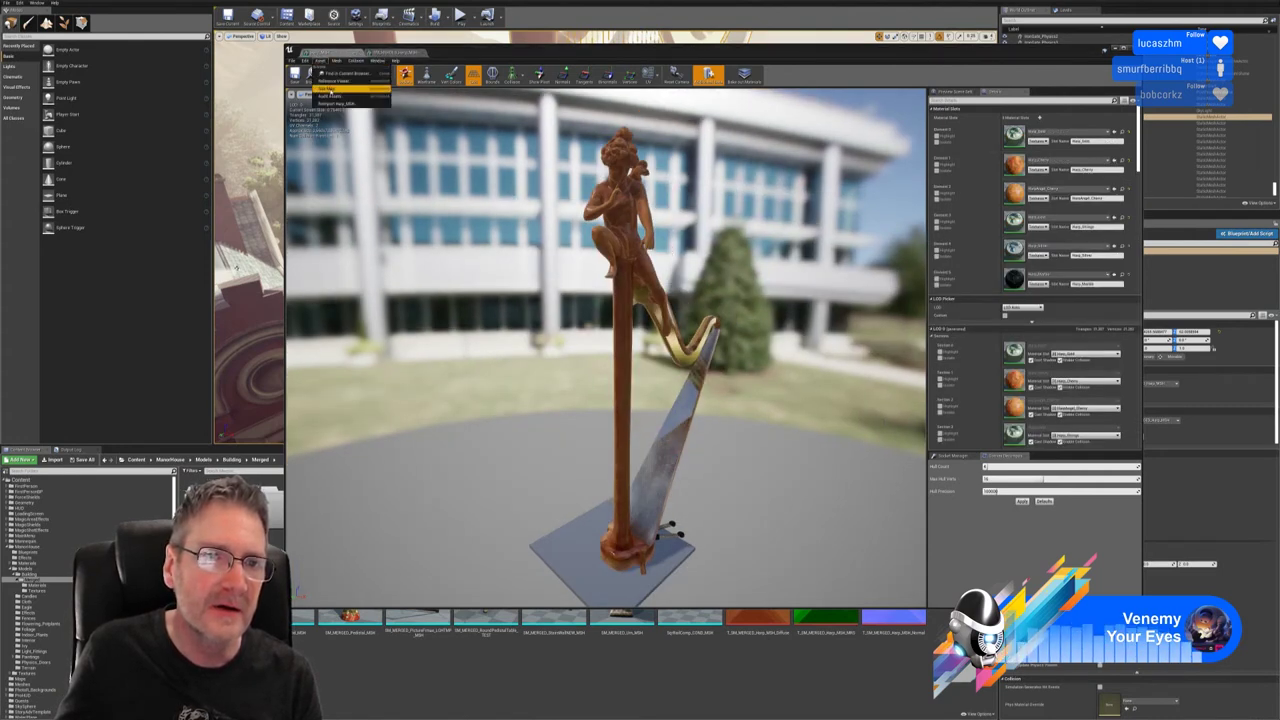
left_click(324, 90)
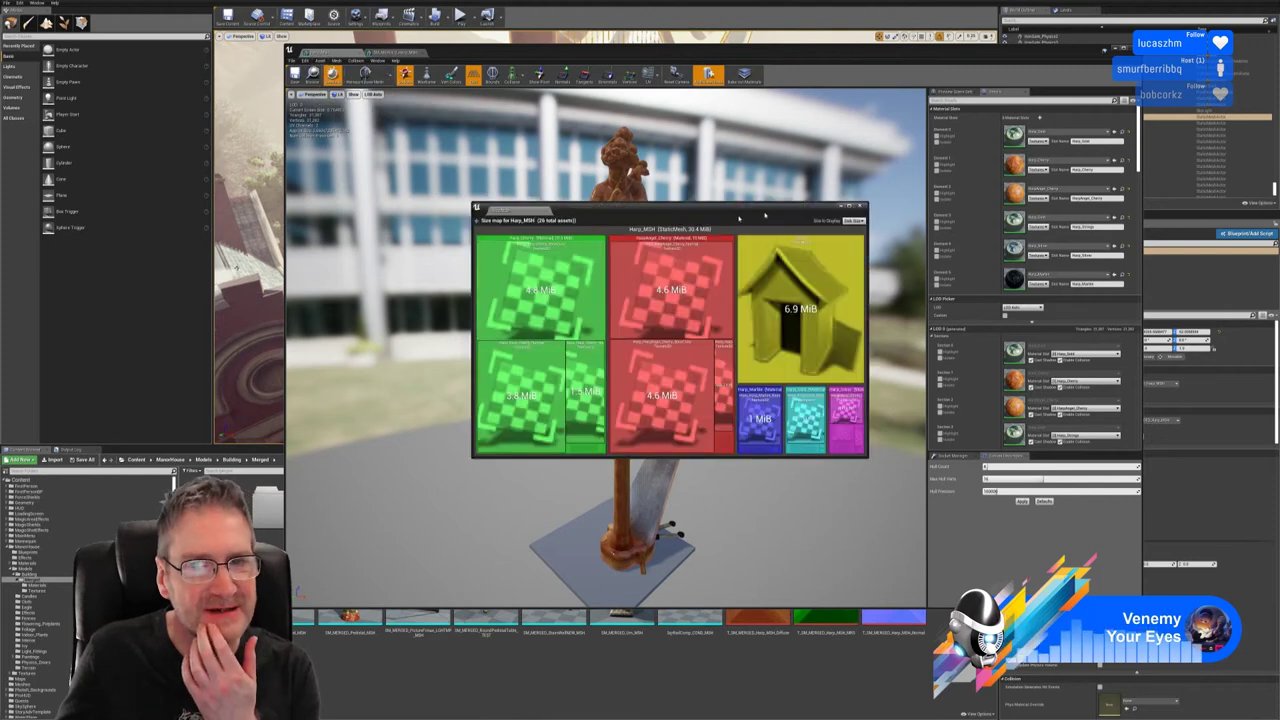
left_click(861, 207)
Step: View the merged harp's size map by disk size for comparison with the original
left_click(386, 52)
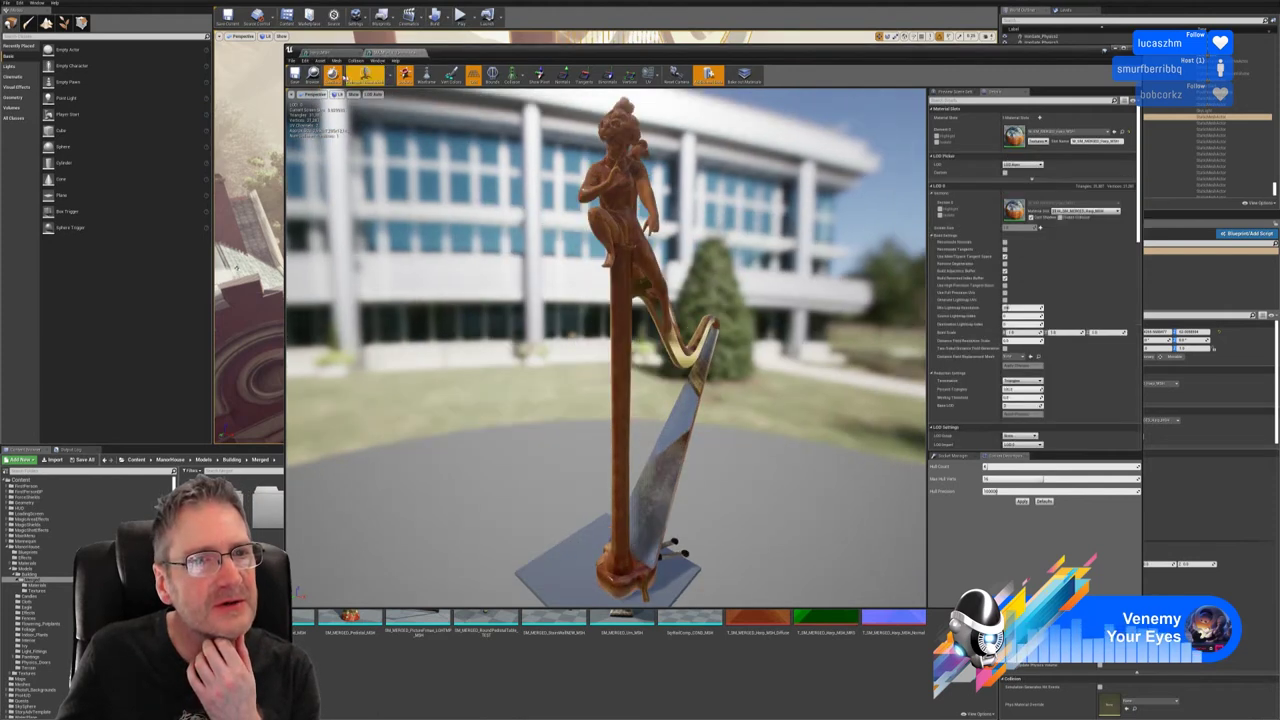
left_click(320, 60)
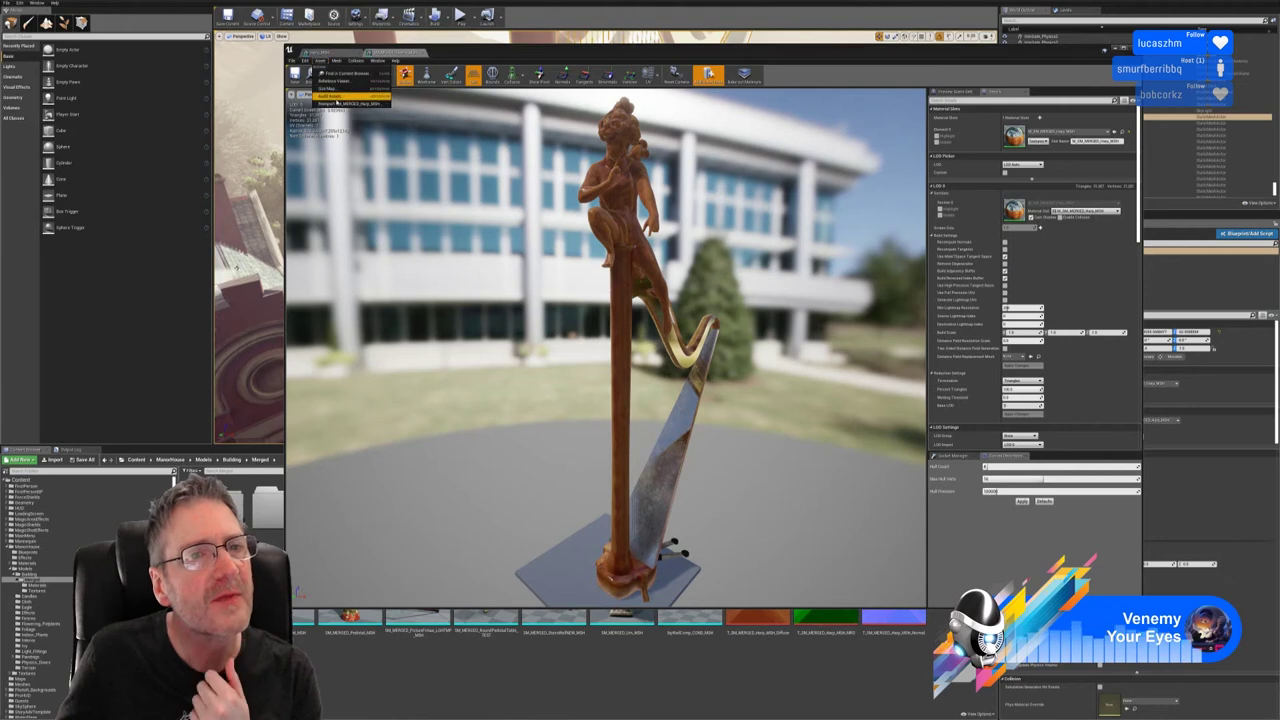
left_click(330, 89)
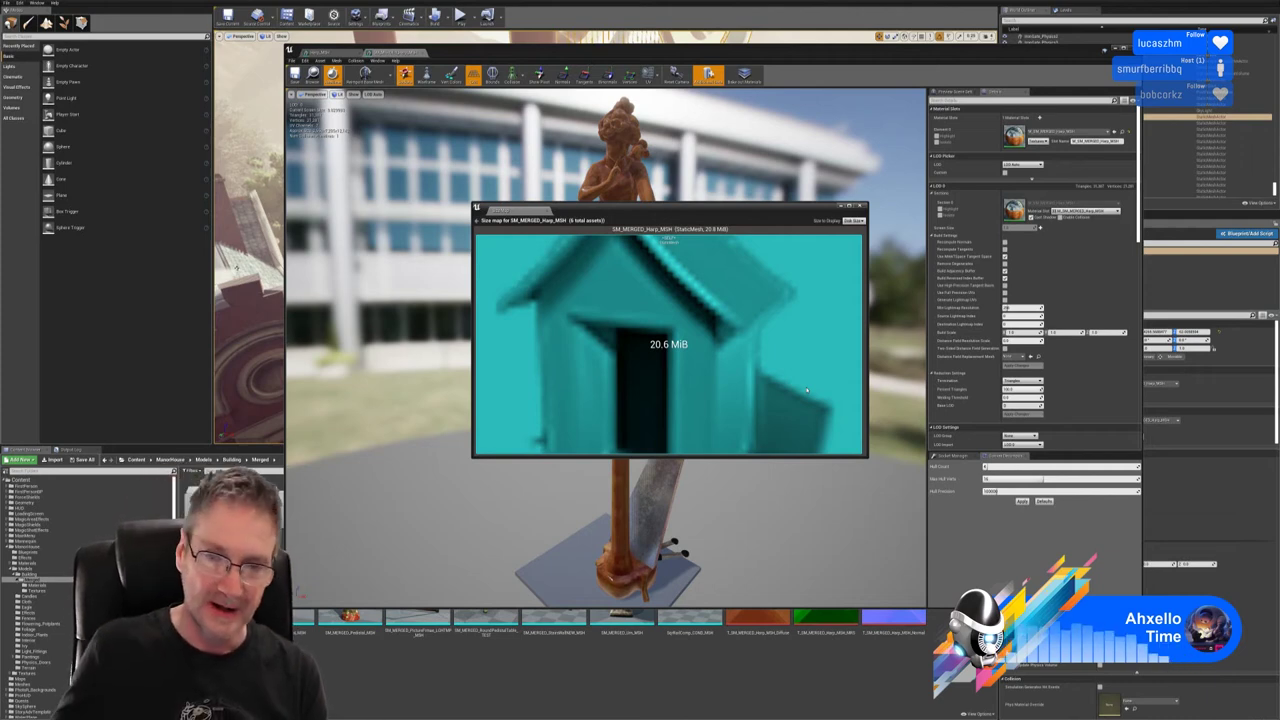
left_click(861, 206)
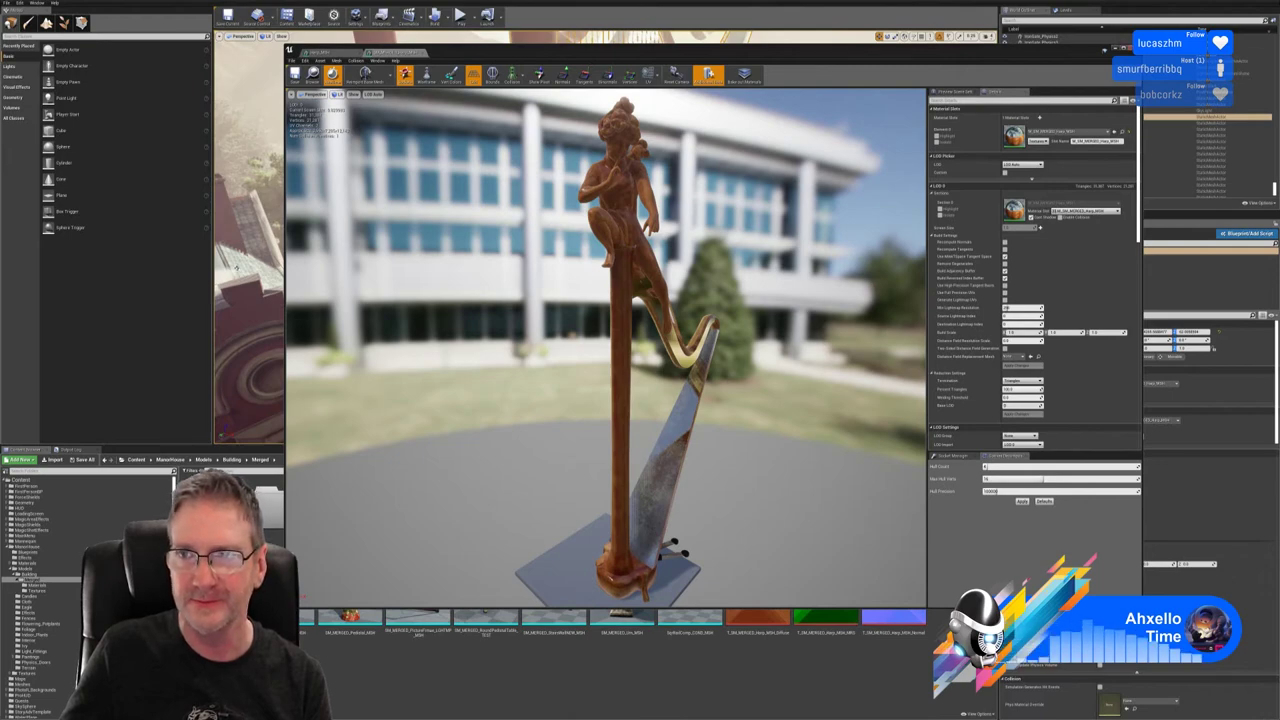
Step: Leave the mesh editor and delete both the merged and the original harp placed outdoors above the mansion
left_click(1133, 49)
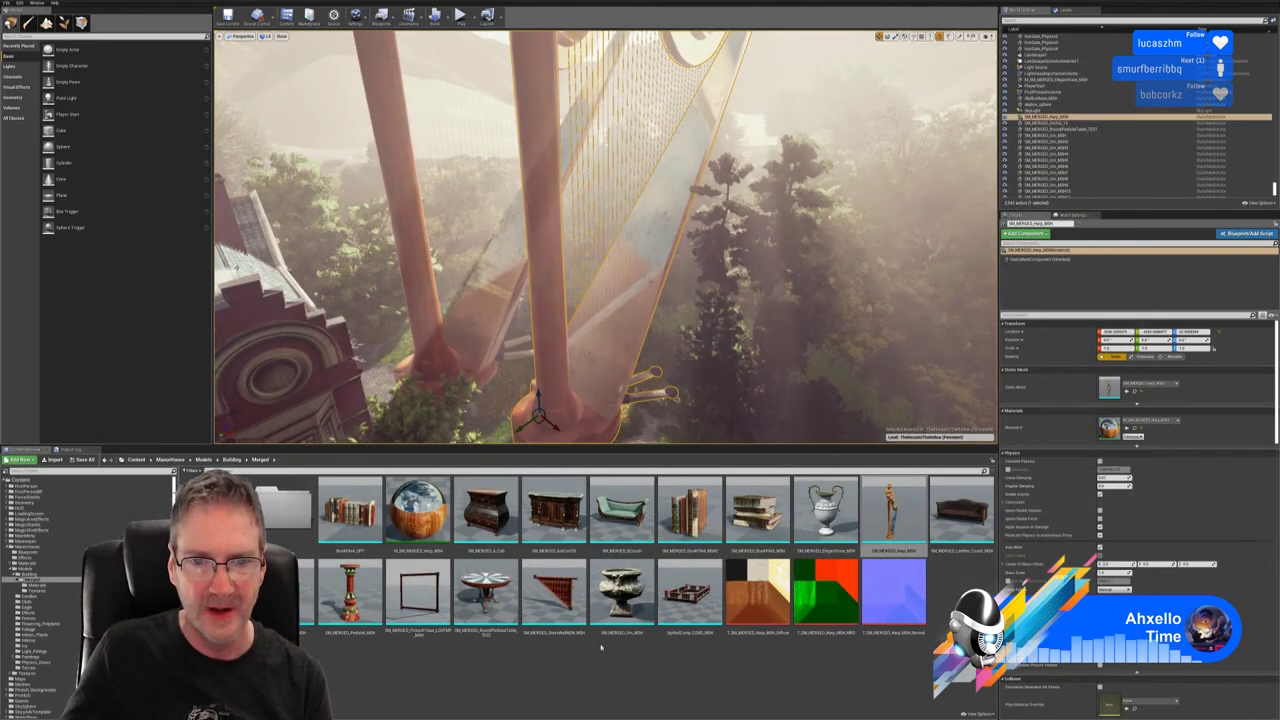
right_click_drag(606, 237, 584, 228)
key("Delete")
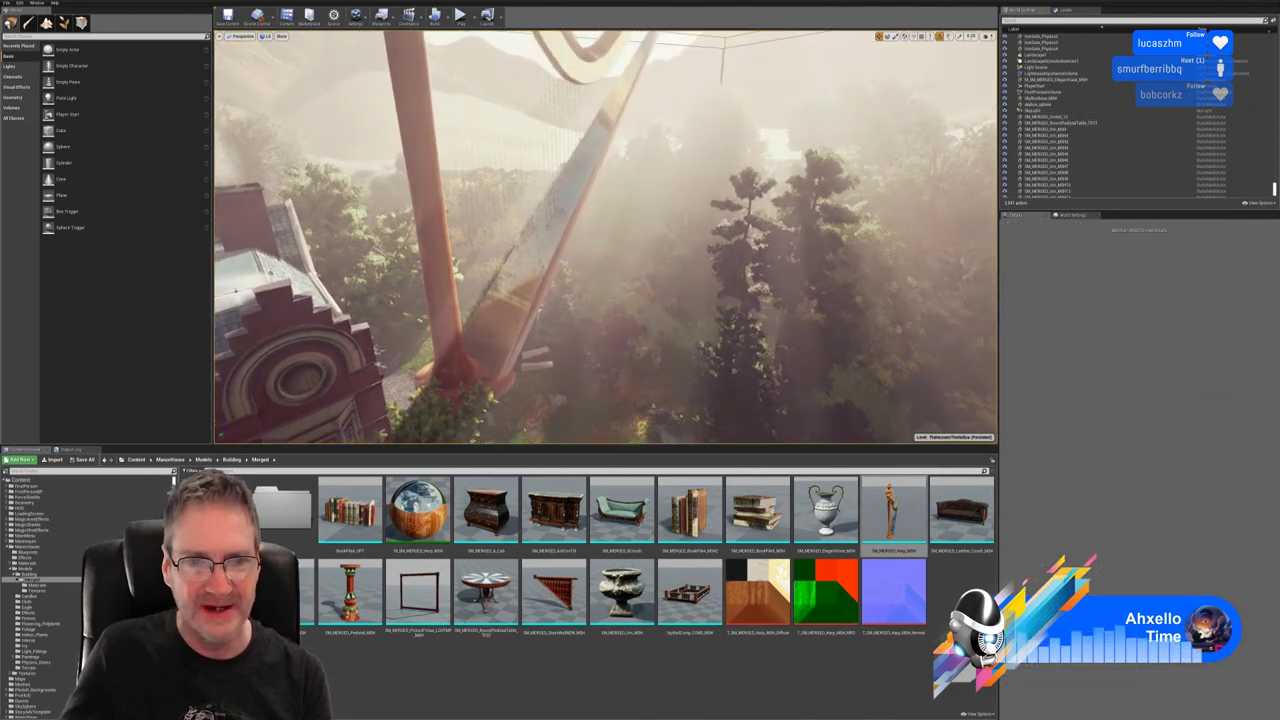
left_click(446, 300)
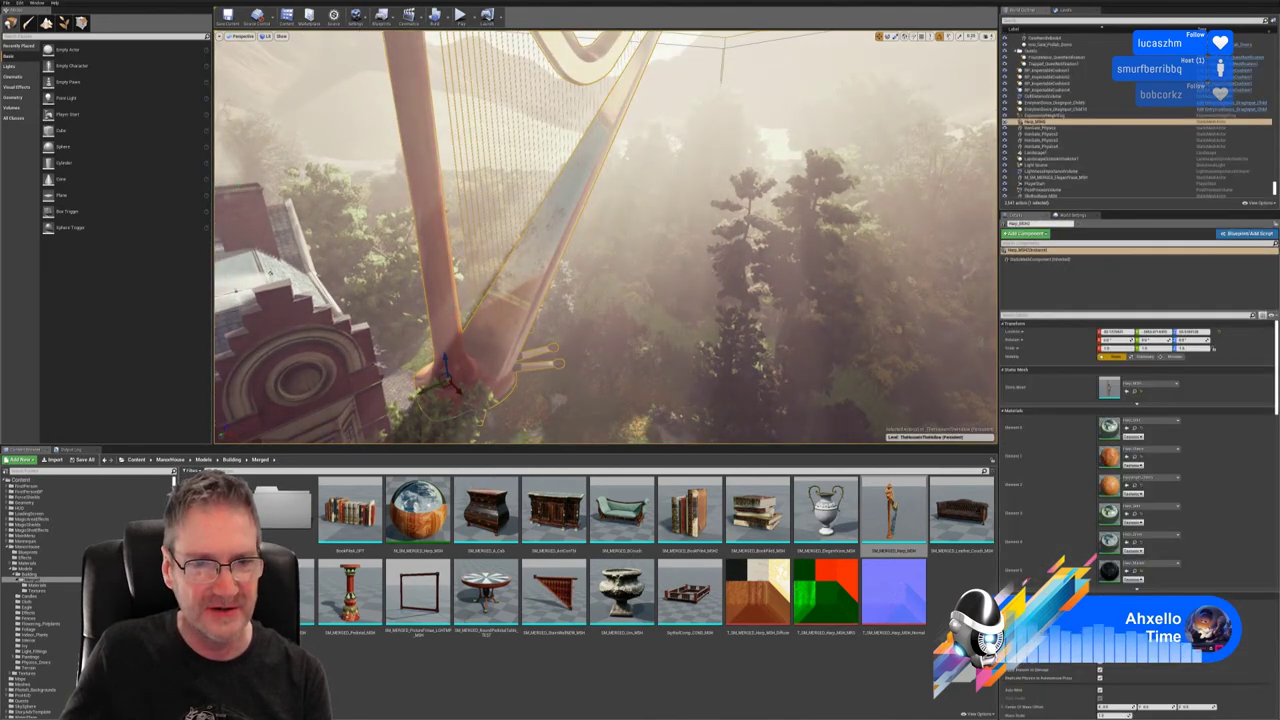
key("Delete")
Step: Replace the static mesh of the harp inside the mansion with SM_MERGED_Harp_MSH and deselect it
right_click_drag(520, 270, 375, 290)
key("w")
right_click_drag(605, 237, 605, 237)
right_click_drag(531, 89, 531, 89)
right_click_drag(422, 405, 422, 405)
right_click_drag(561, 103, 561, 103)
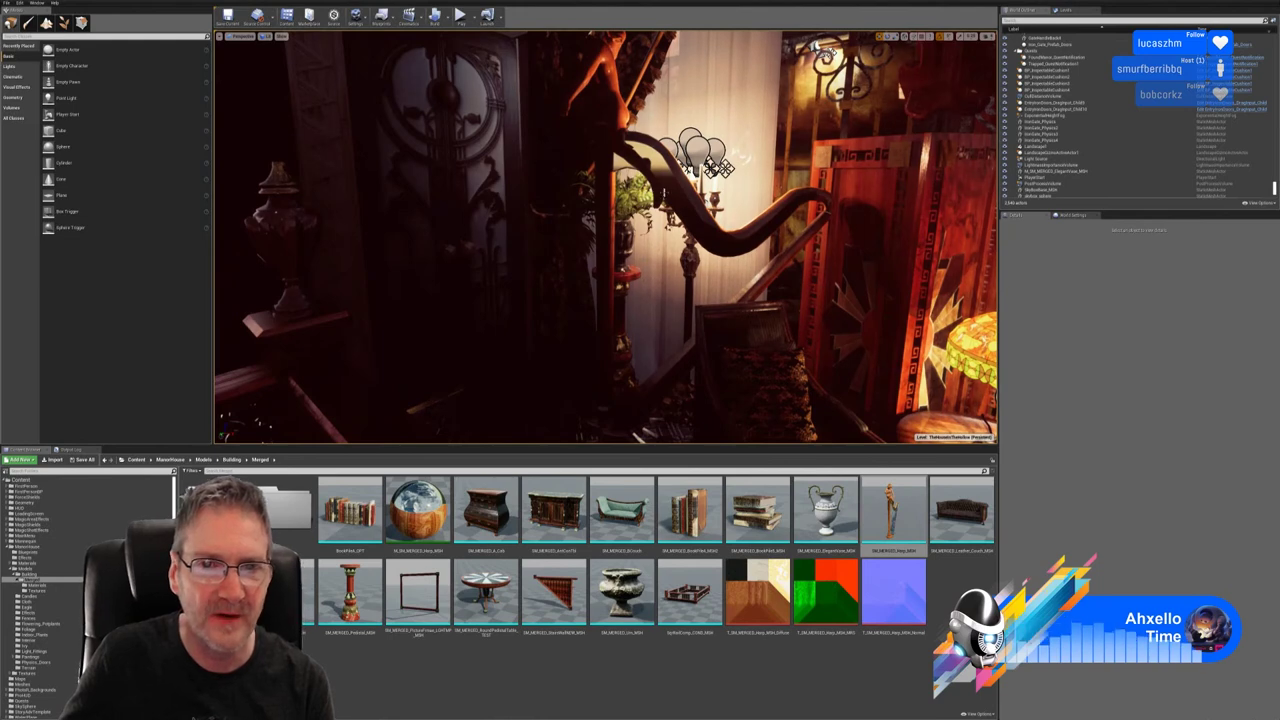
left_click(617, 100)
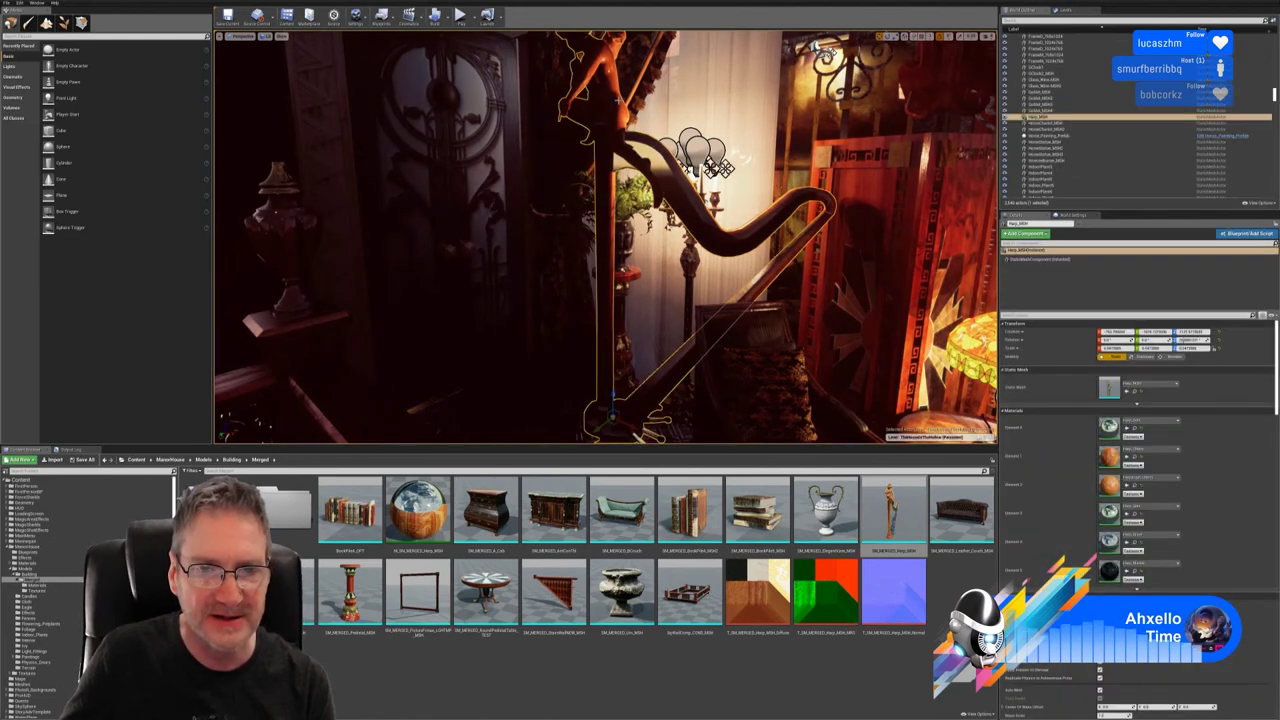
left_click(893, 510)
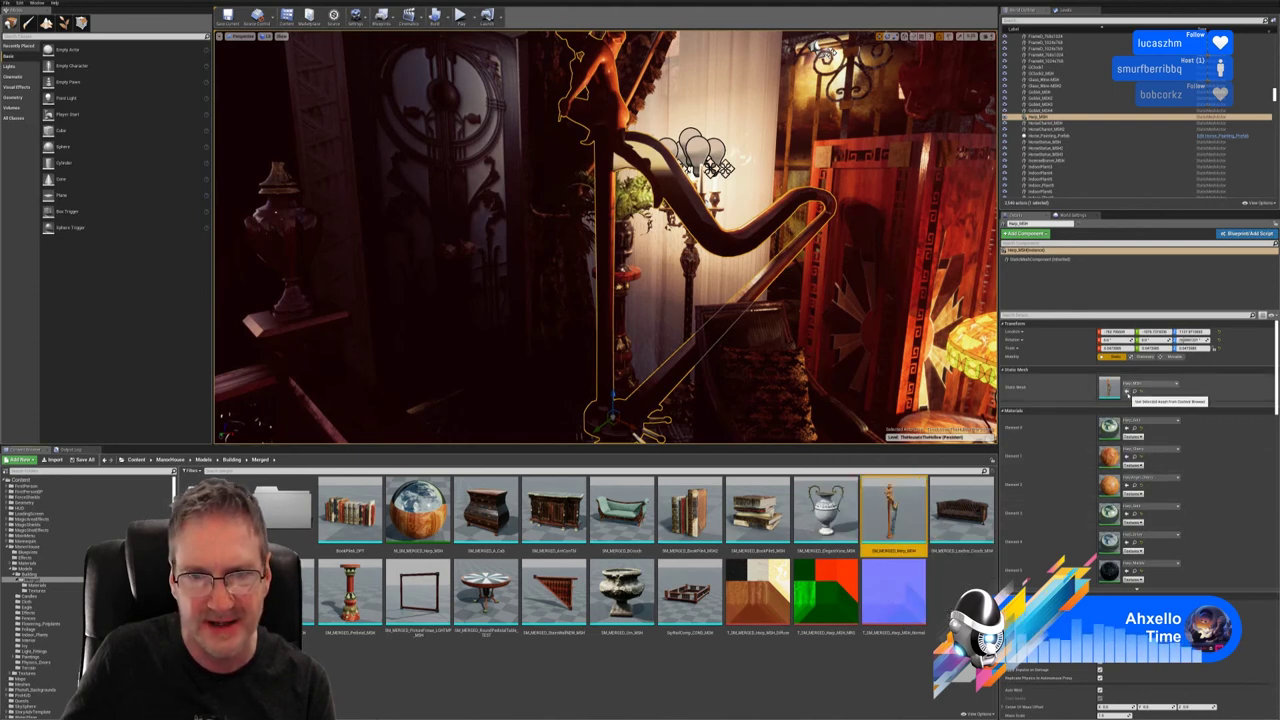
left_click(1127, 392)
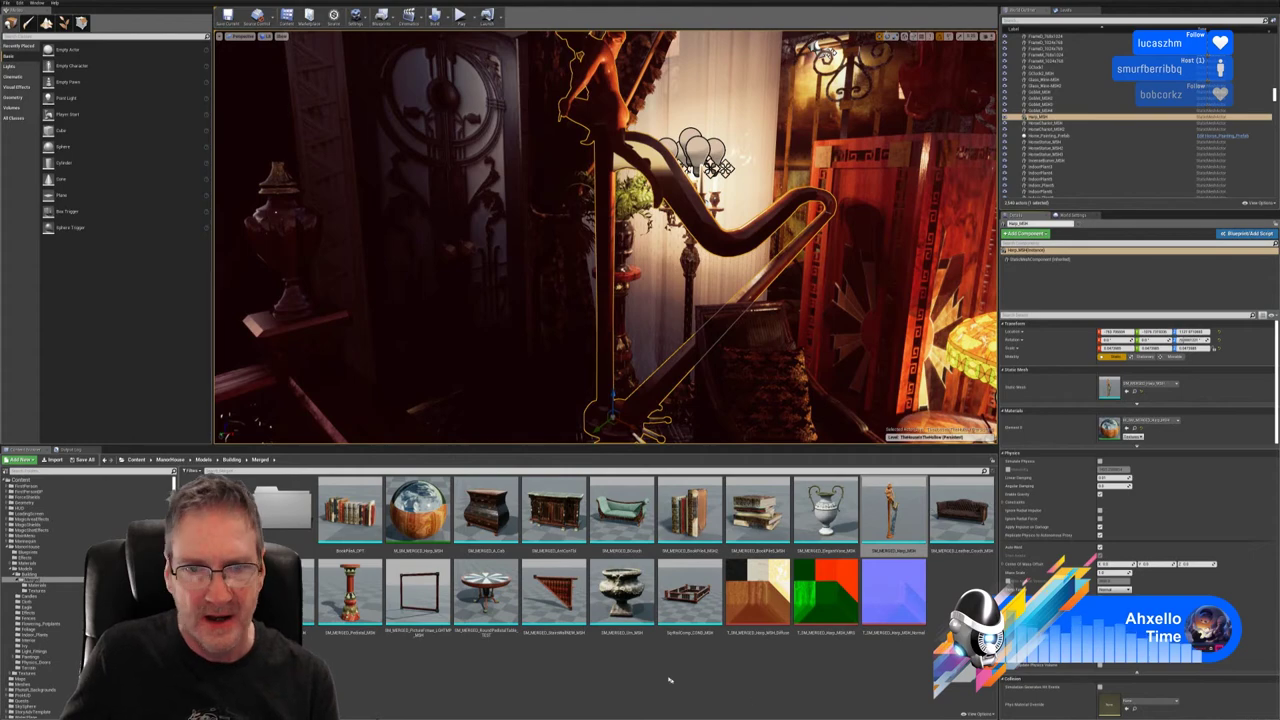
key("Escape")
right_click_drag(632, 300, 790, 305)
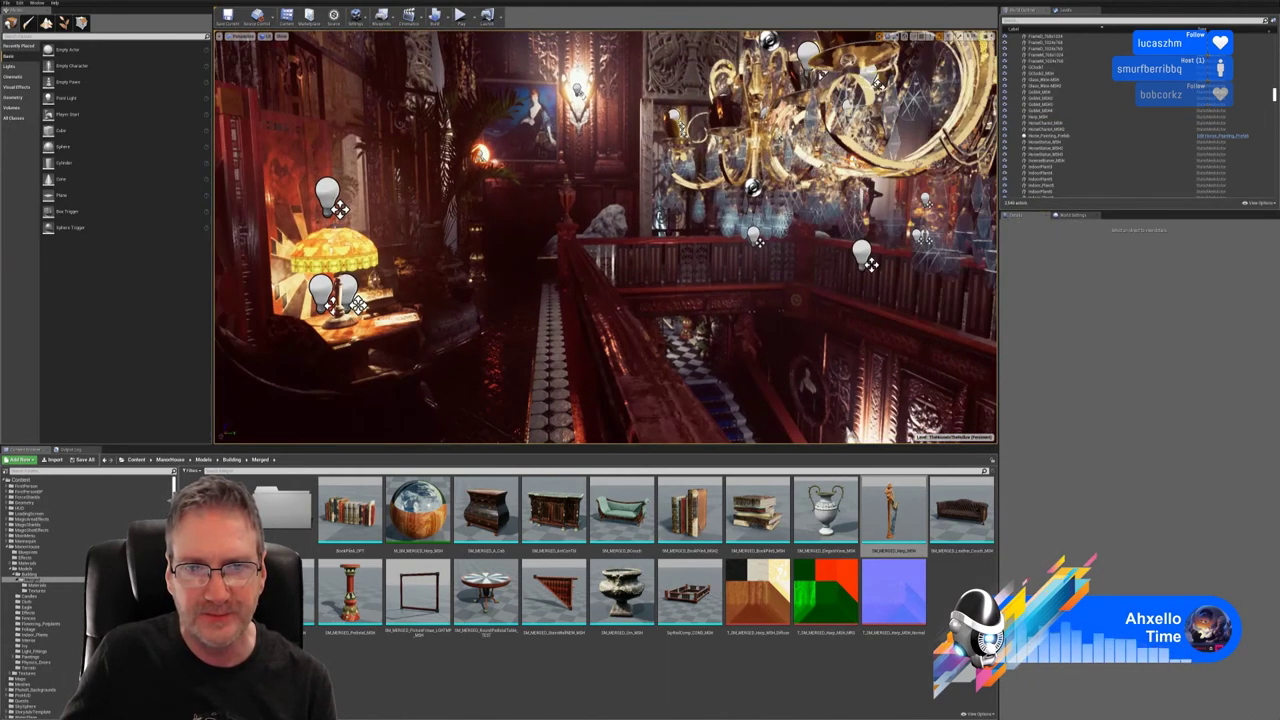
right_click_drag(640, 260, 740, 320)
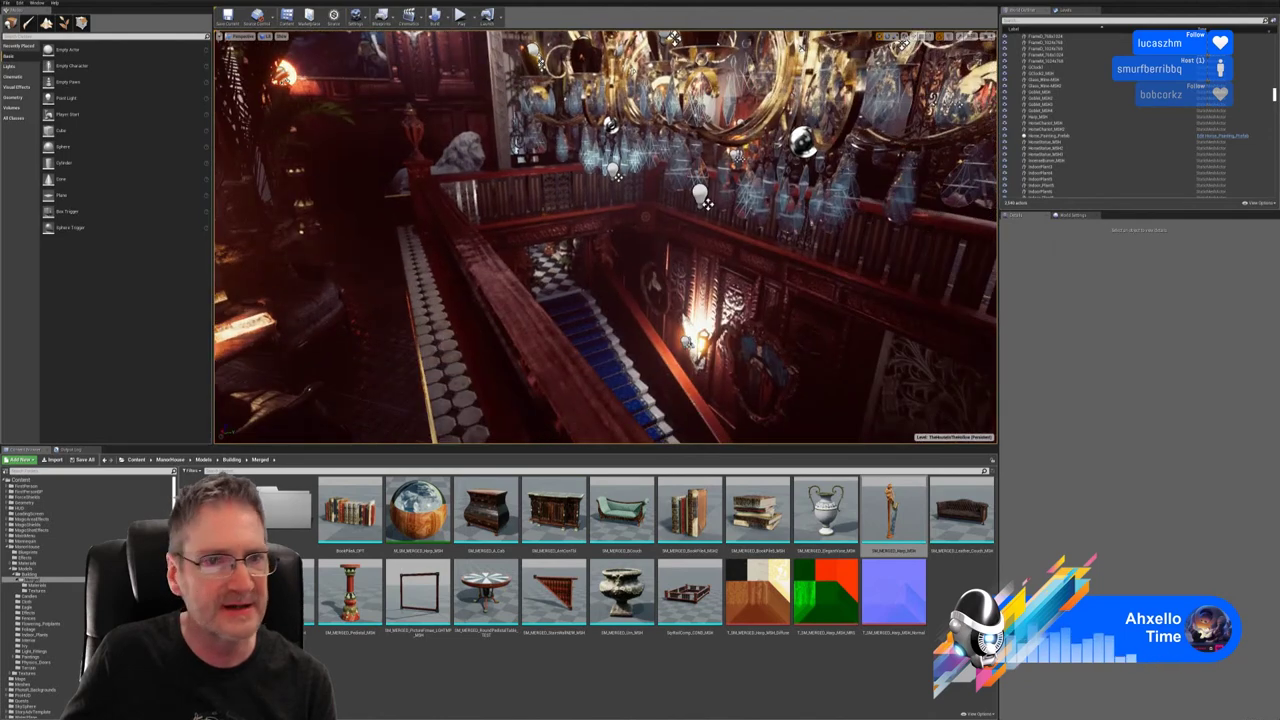
right_click_drag(840, 360, 800, 360)
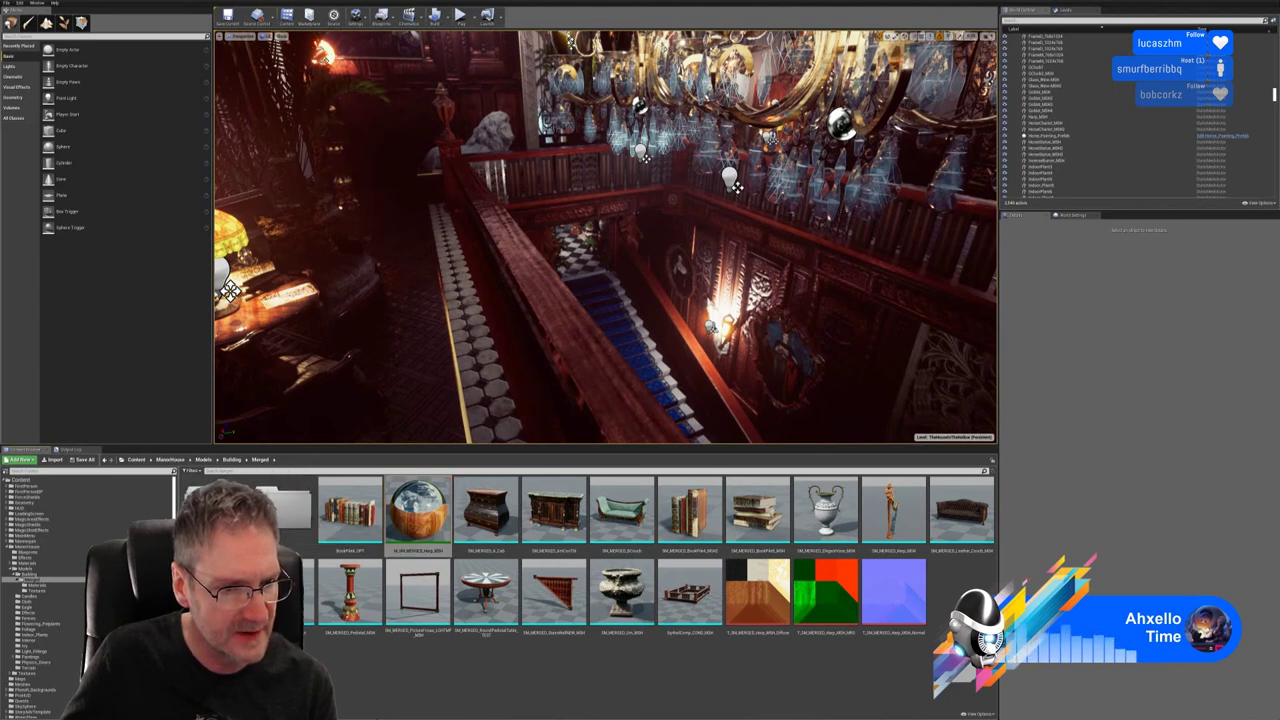
Step: Move the merged harp's material into the Materials folder and its Diffuse, MRS and Normal textures into the Textures folder, and save everything
left_click(234, 543)
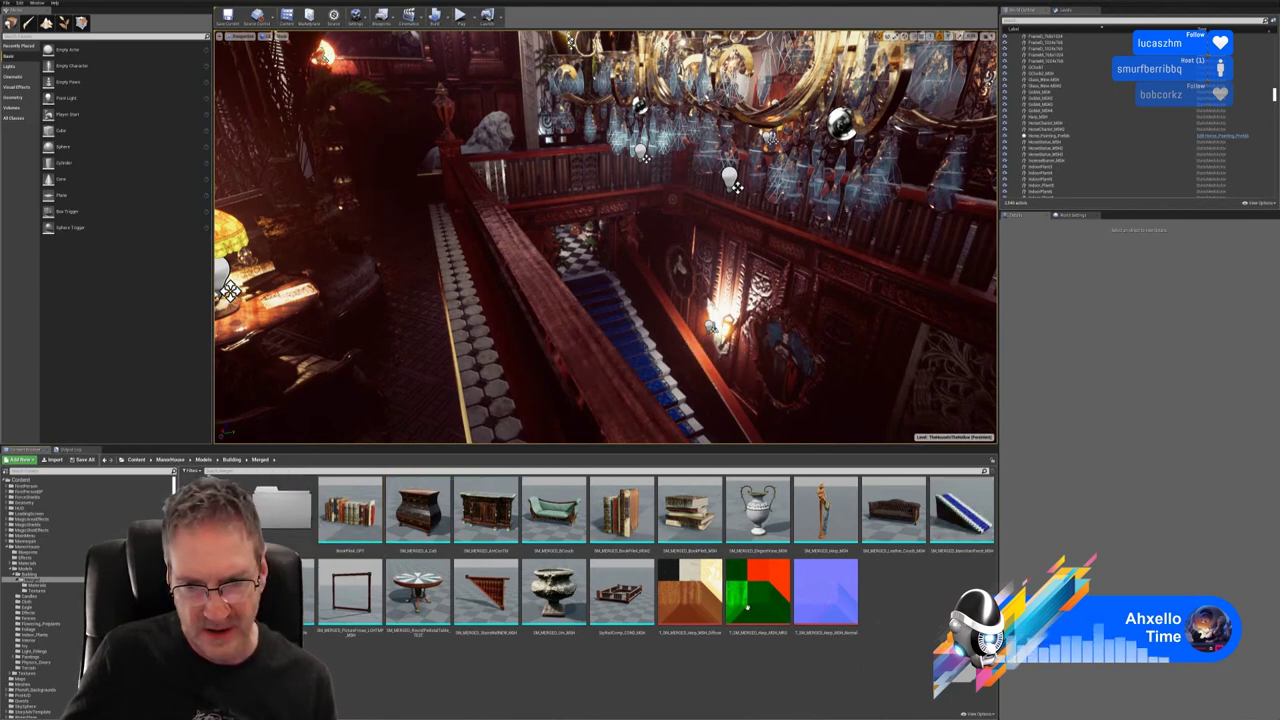
left_click(700, 605)
left_click(803, 589, "ctrl")
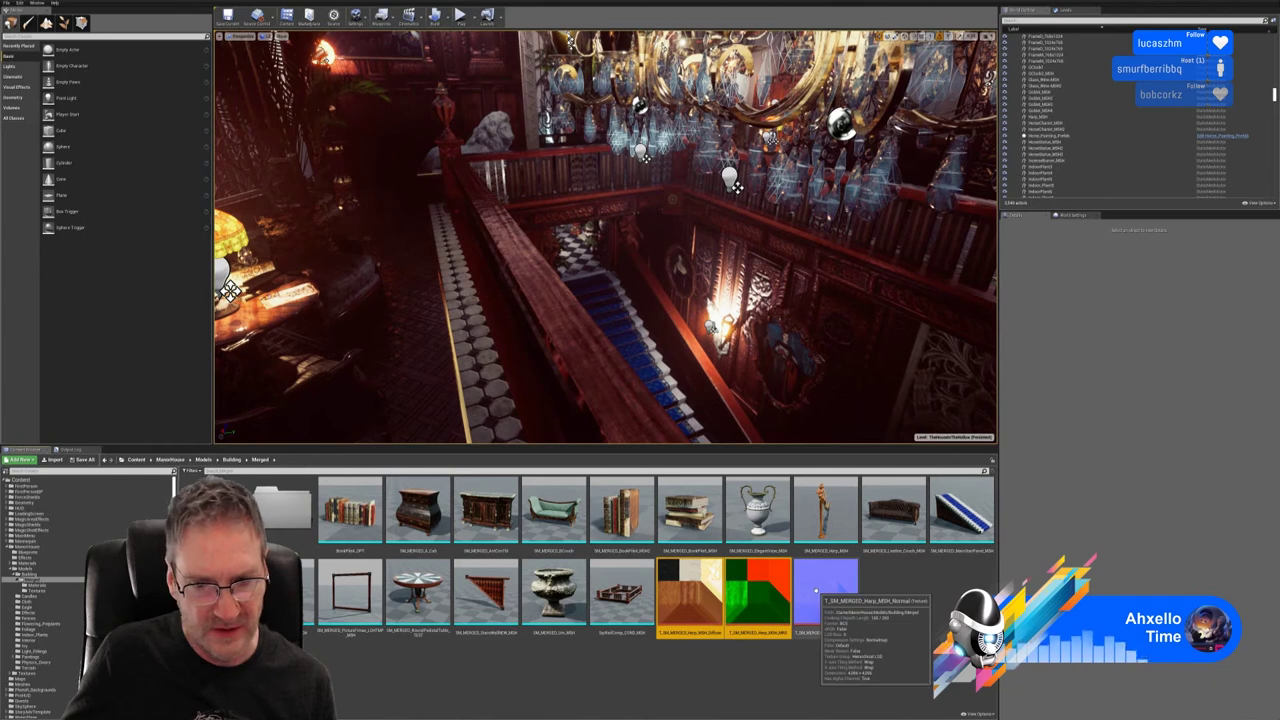
left_click_drag(758, 600, 298, 508)
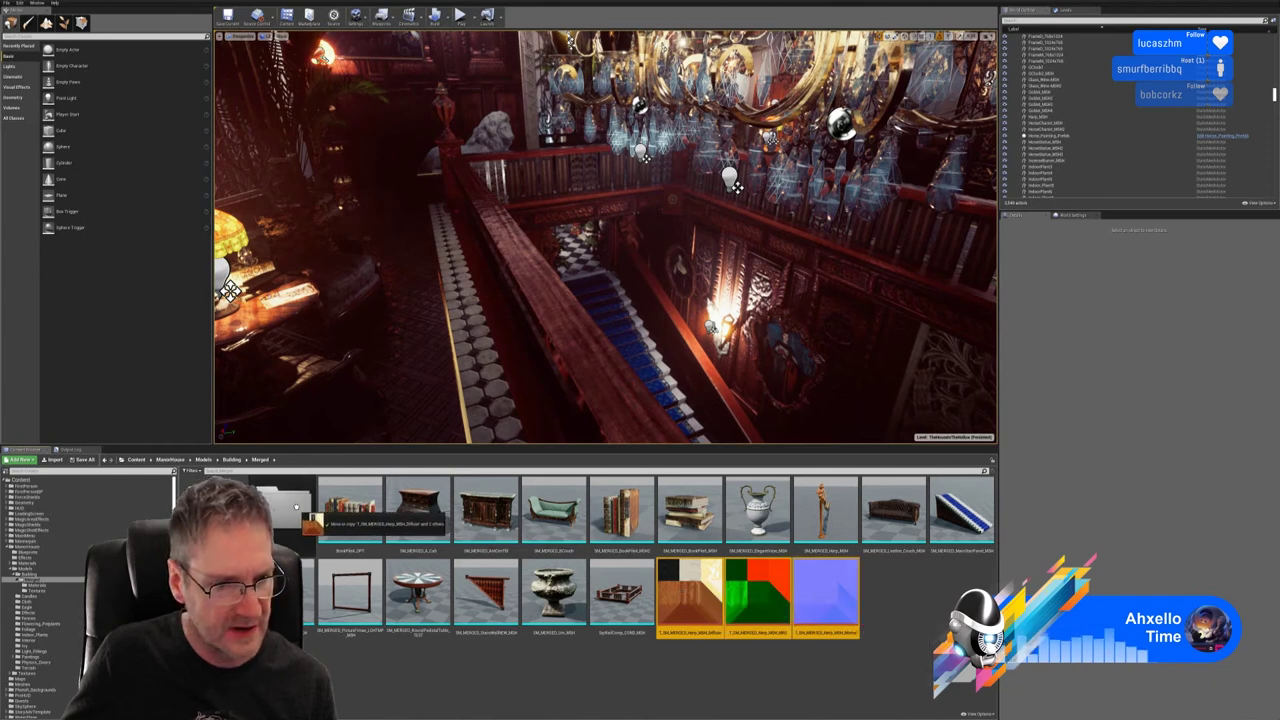
left_click(360, 527)
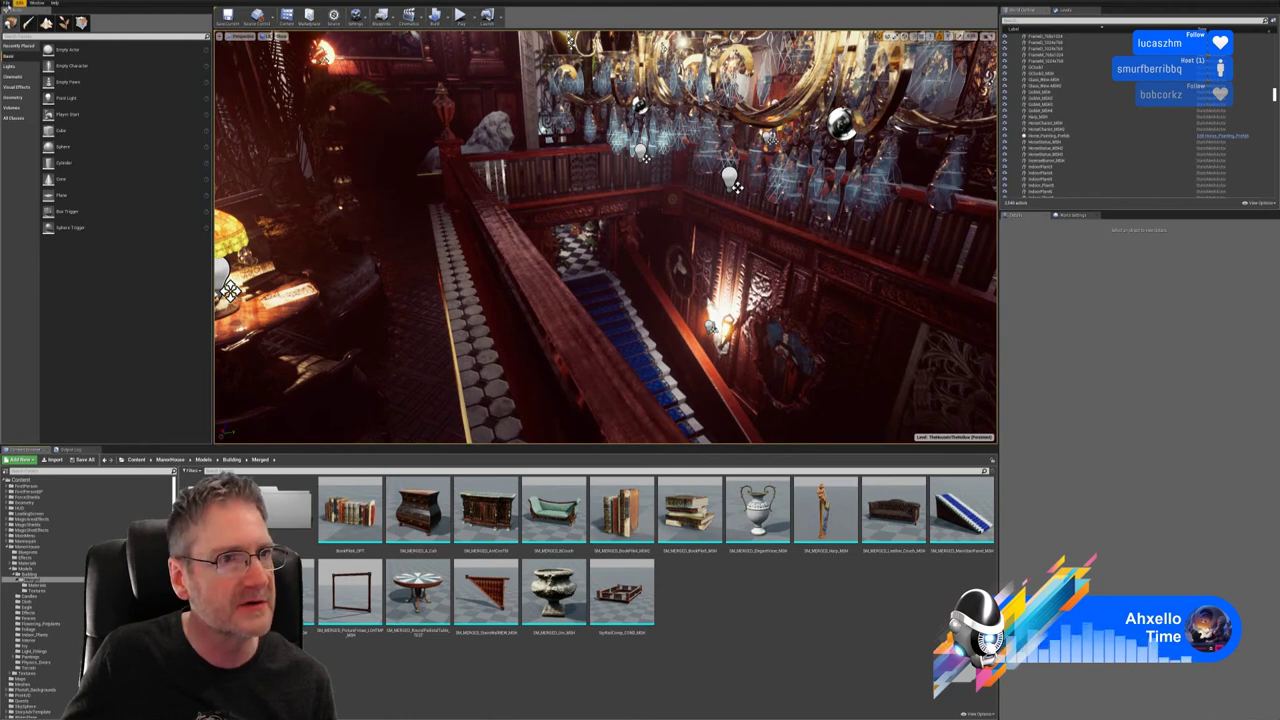
left_click(6, 3)
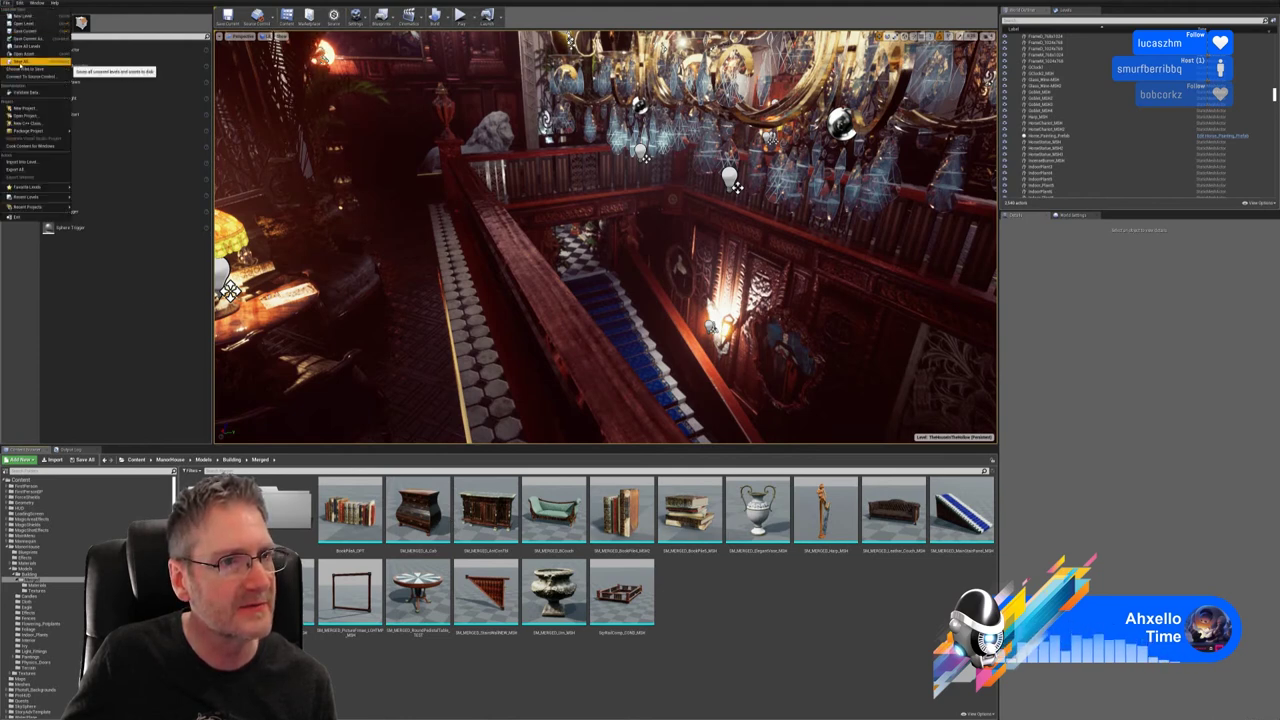
left_click(20, 65)
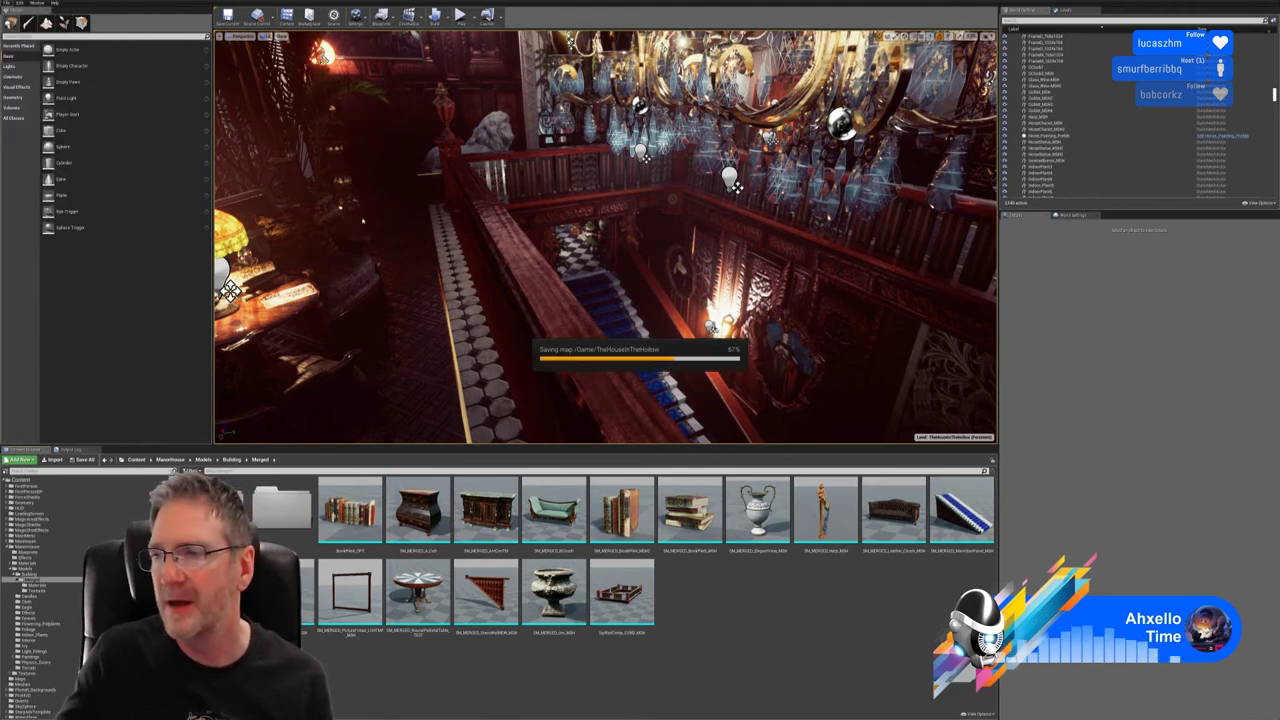
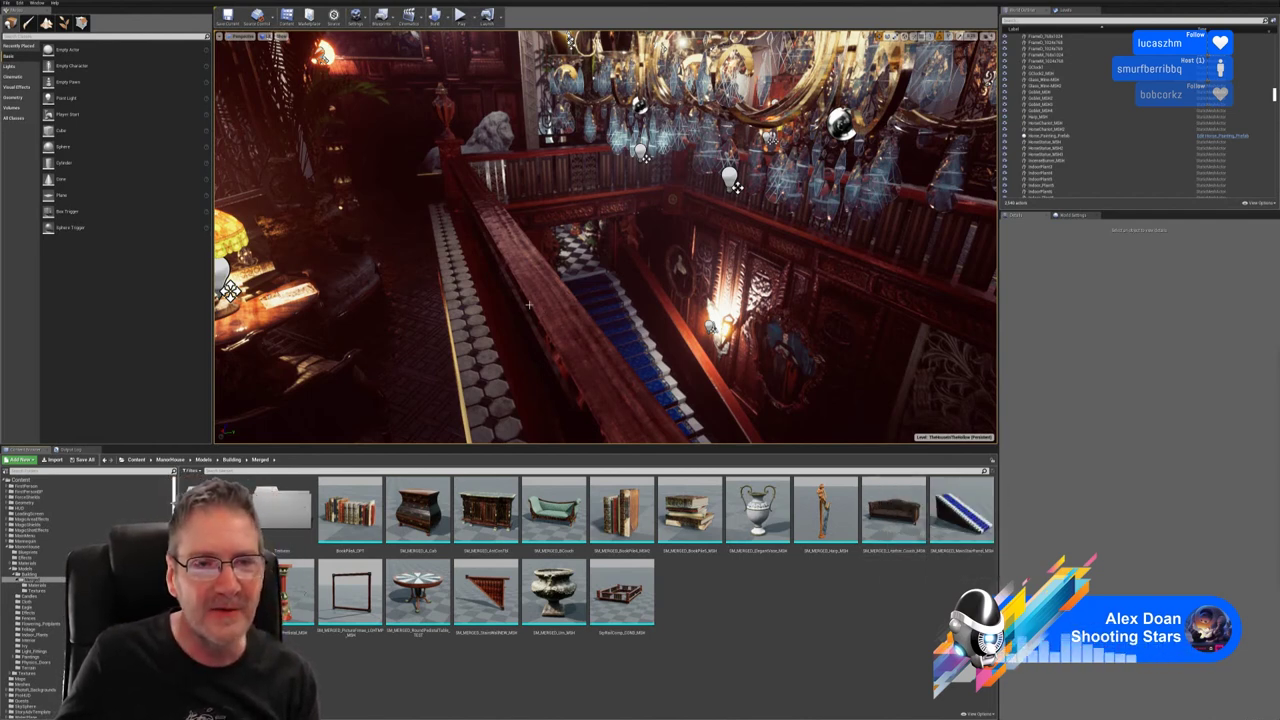
Step: Look over the upper landing and its chandeliers, and save all levels and assets again
mouse_move(606, 237)
right_mouse_down()
mouse_move(440, 240)
mouse_move(455, 248)
mouse_move(490, 250)
mouse_move(385, 190)
mouse_move(376, 145)
mouse_move(600, 245)
mouse_move(640, 240)
mouse_move(620, 240)
right_mouse_up()
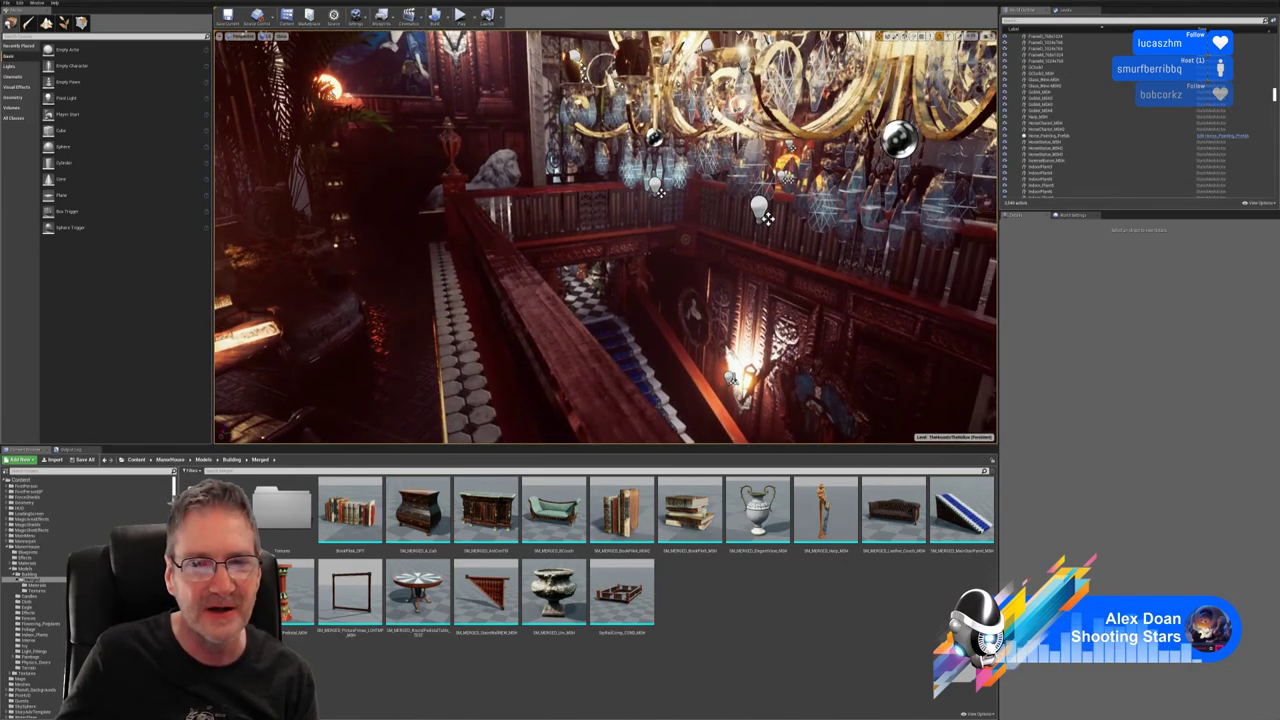
right_click_drag(352, 198, 378, 184)
right_click_drag(606, 237, 586, 231)
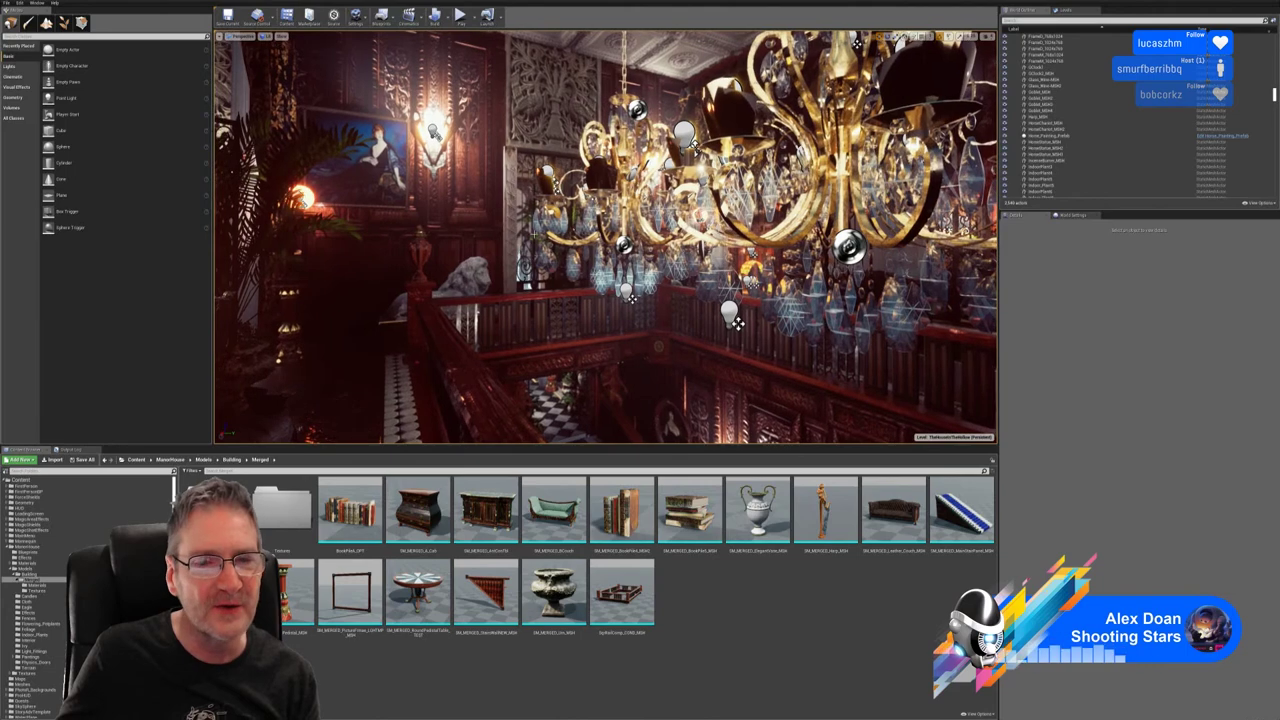
right_click_drag(365, 187, 335, 190)
right_click_drag(420, 286, 447, 311)
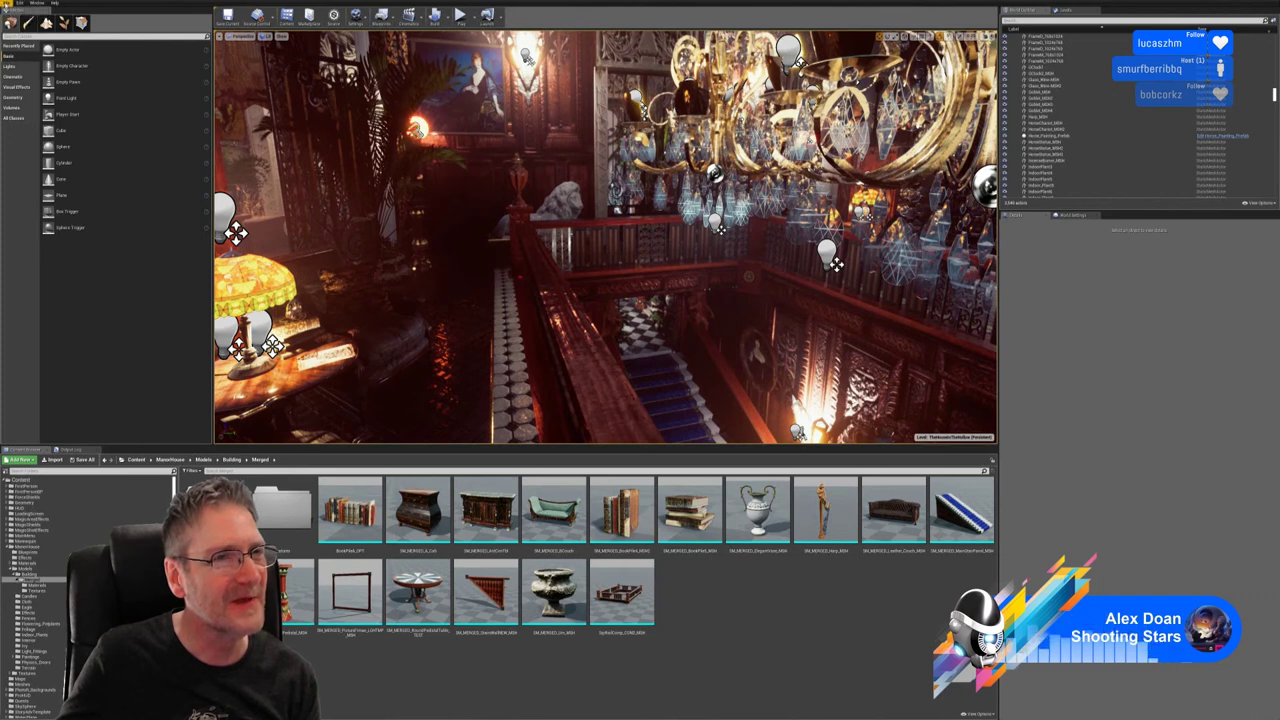
left_click(6, 3)
left_click(34, 62)
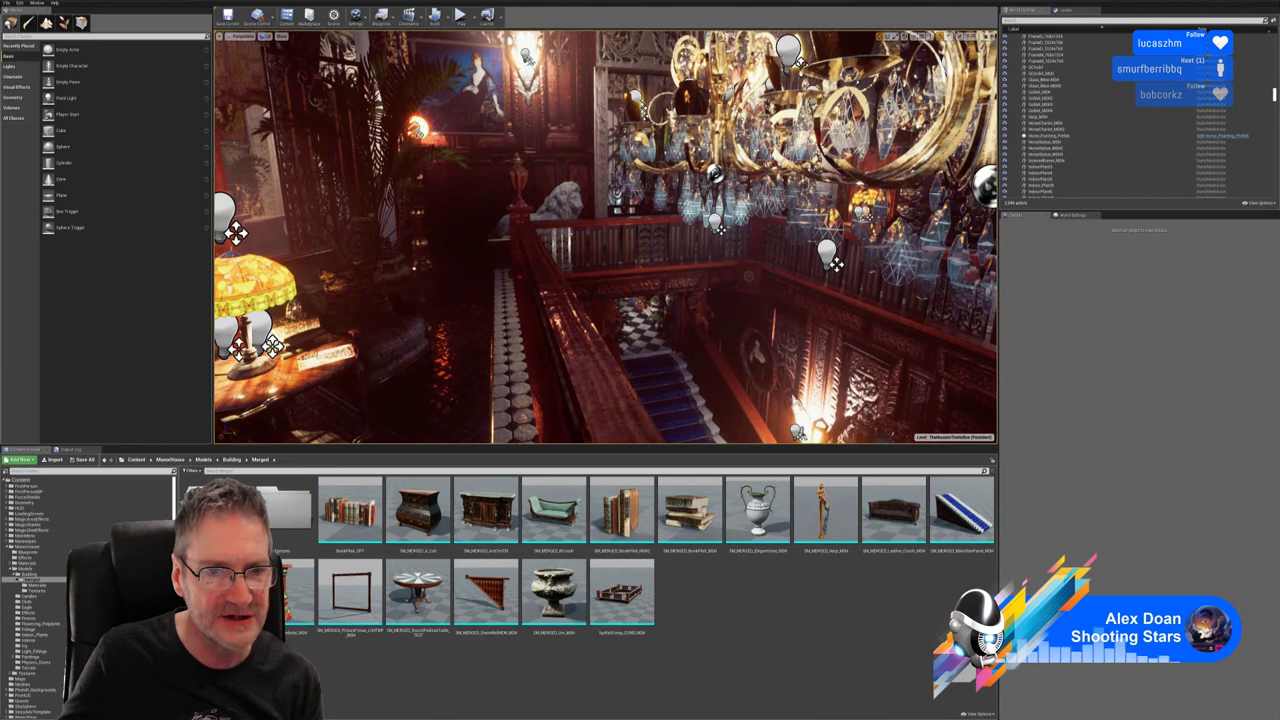
Step: Inspect the material slots of the French chair beside the desk with the lamp, and deselect it
left_click(413, 311)
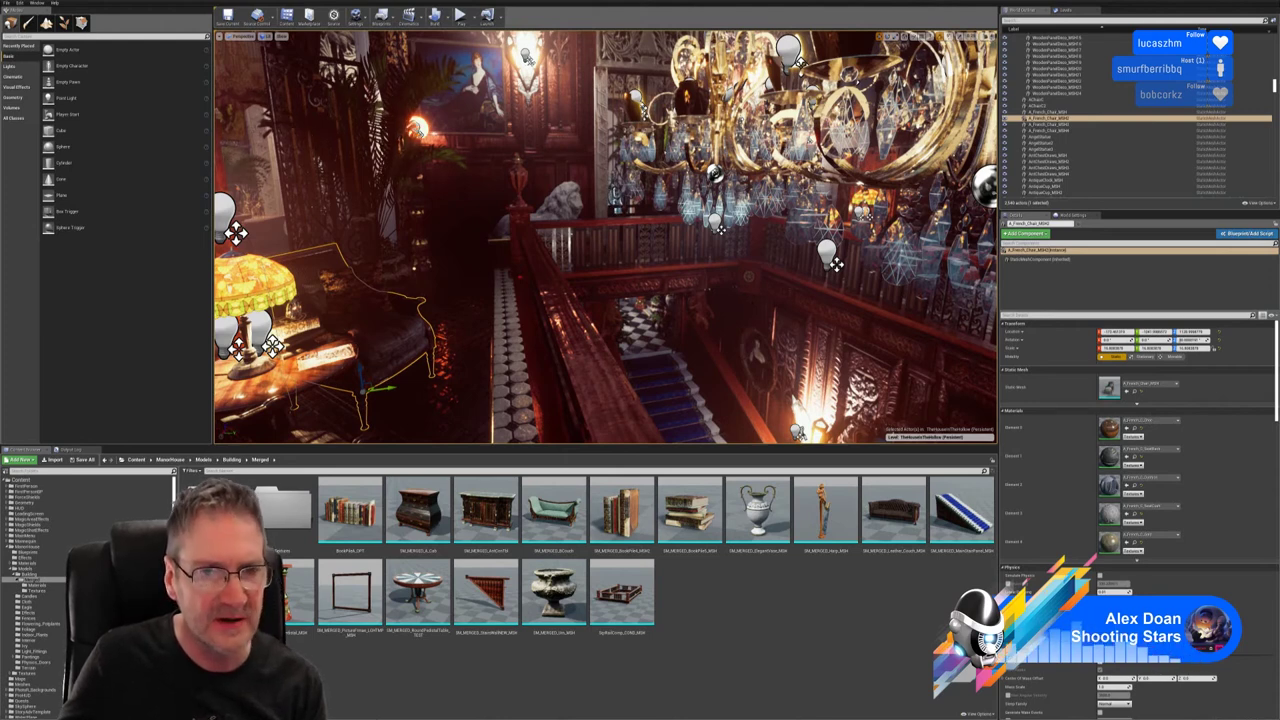
key("Escape")
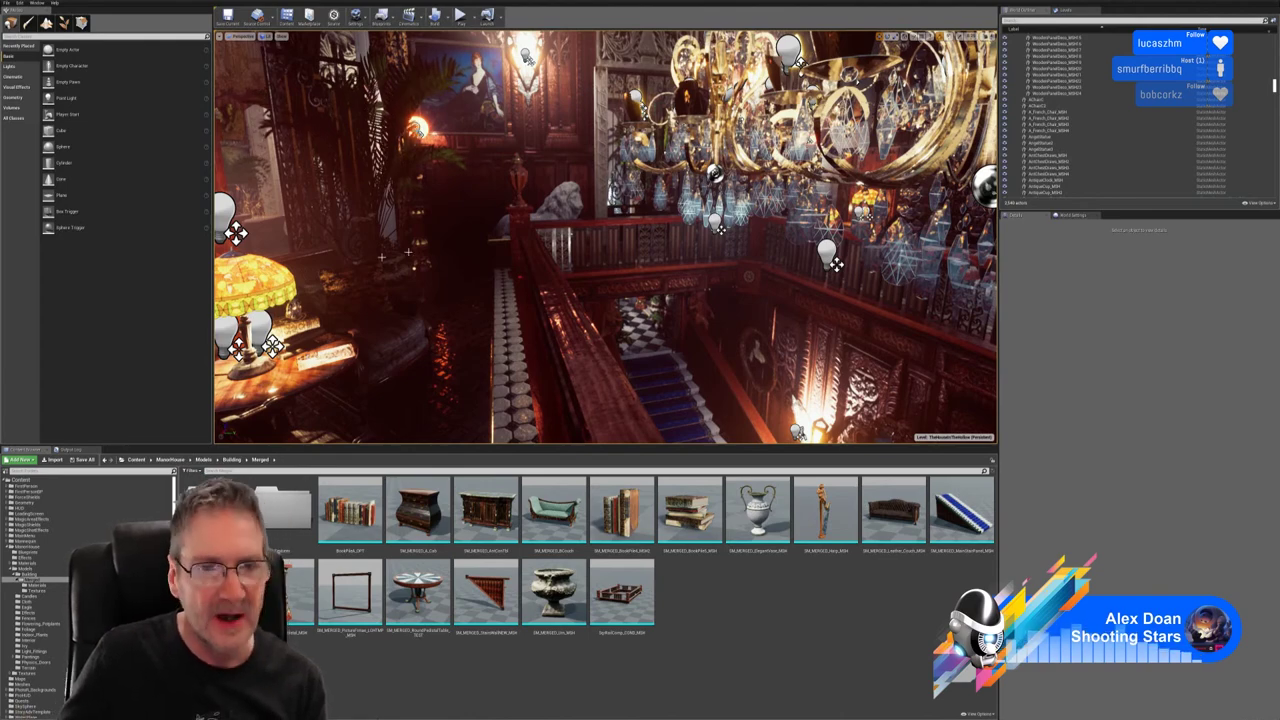
Step: Select the lady lamp pedestal prefab beside the lion statue and open its pedestal component's merged mesh in the static mesh editor
right_click_drag(606, 237, 510, 187)
key("w")
right_click_drag(532, 238, 495, 238)
left_click(537, 285)
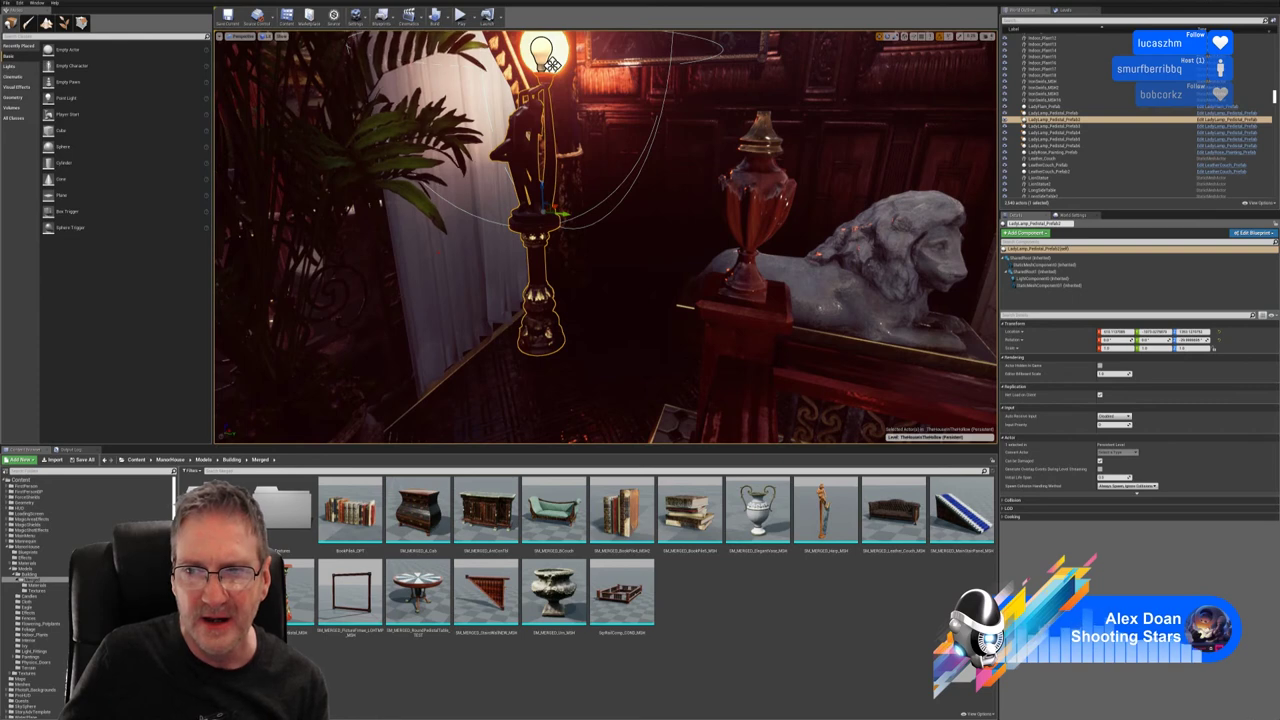
left_click(1048, 264)
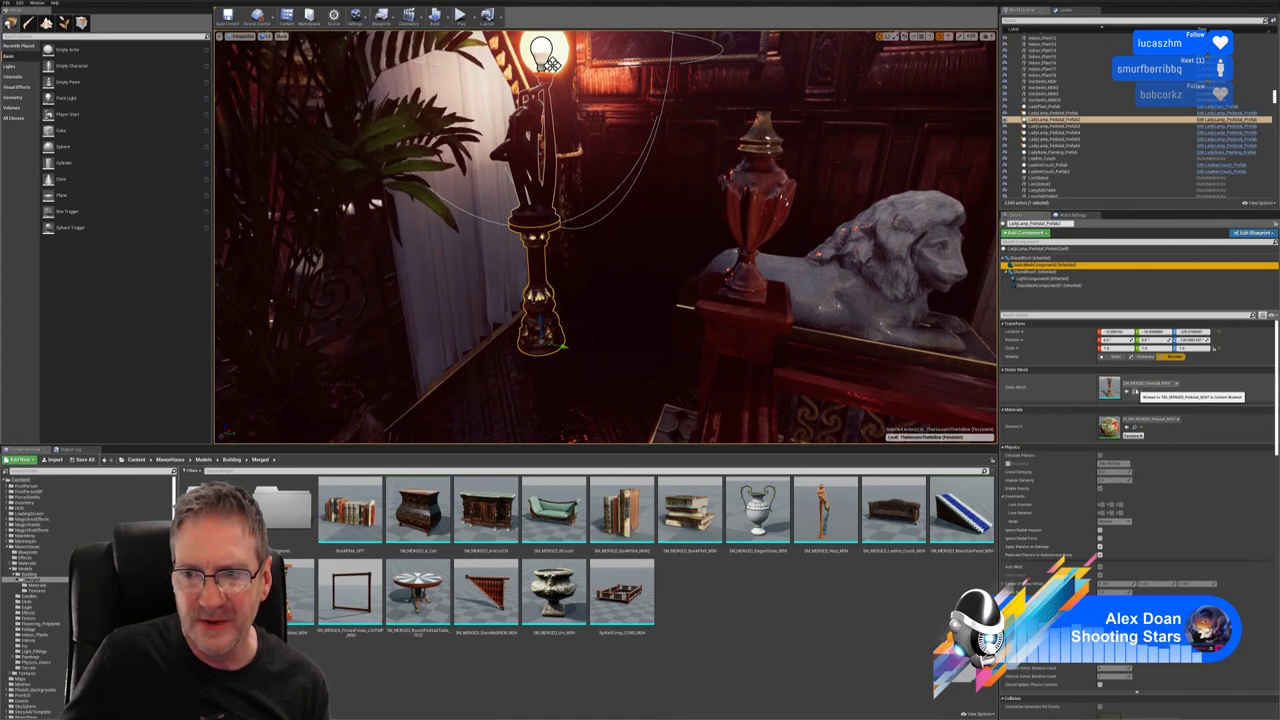
left_click(1134, 391)
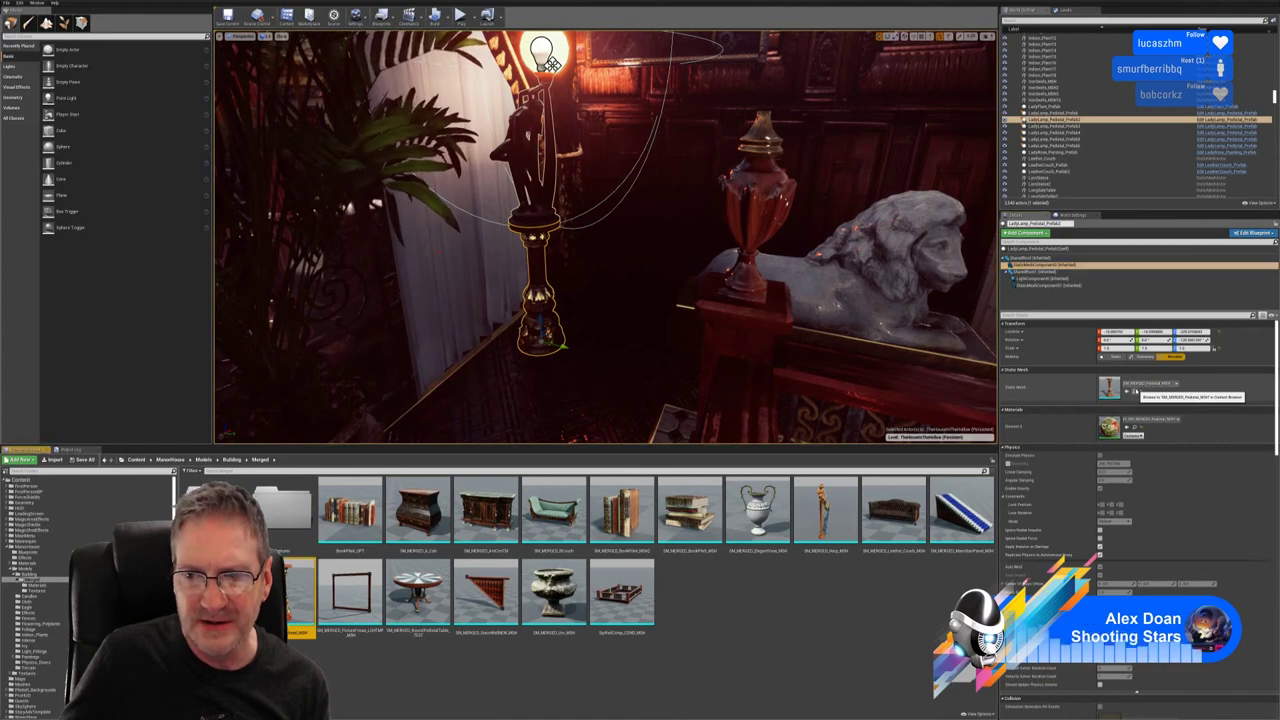
double_click(300, 598)
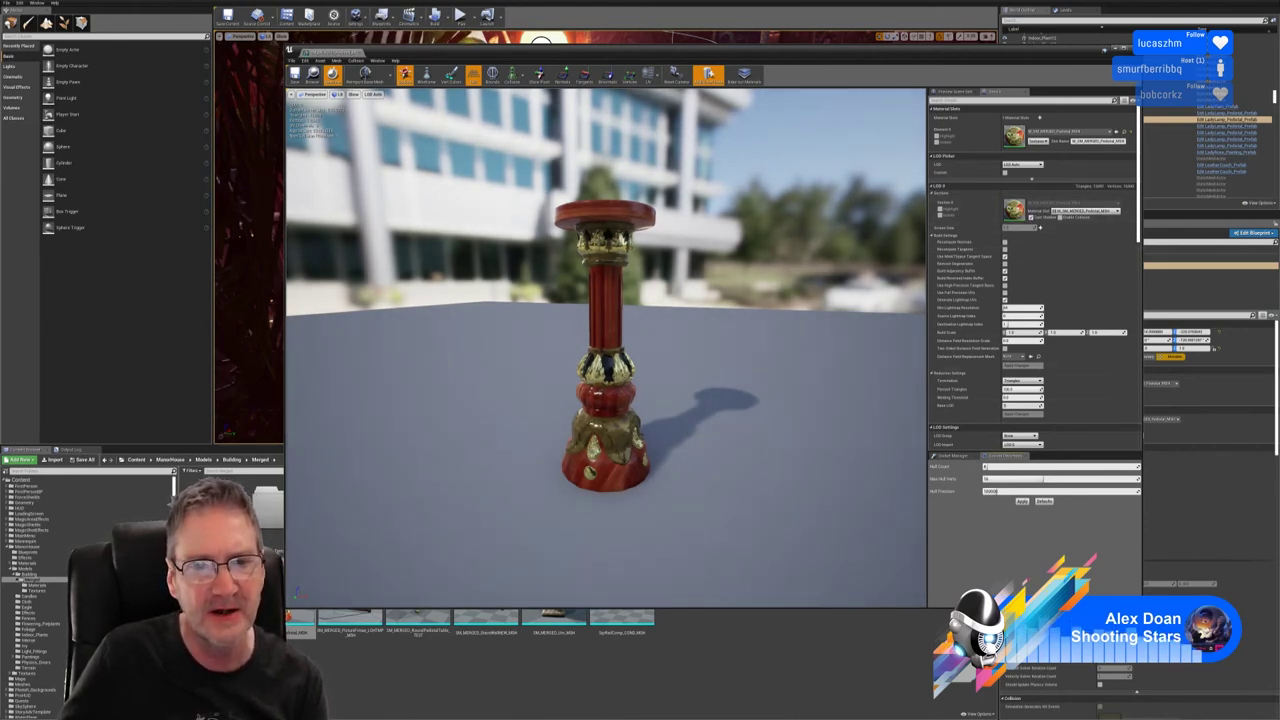
Step: View the merged pedestal mesh in the preview and expand the advanced LOD Picker options
right_click_drag(606, 350, 570, 350)
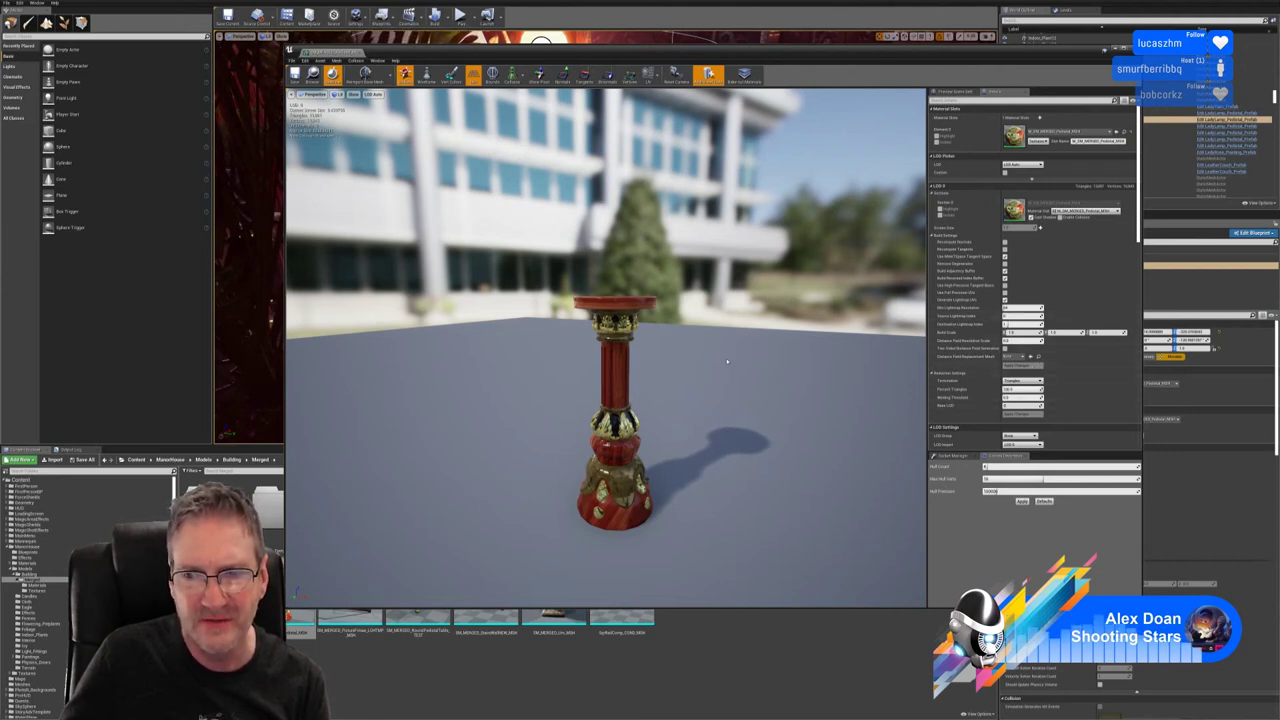
left_click_drag(612, 380, 618, 380)
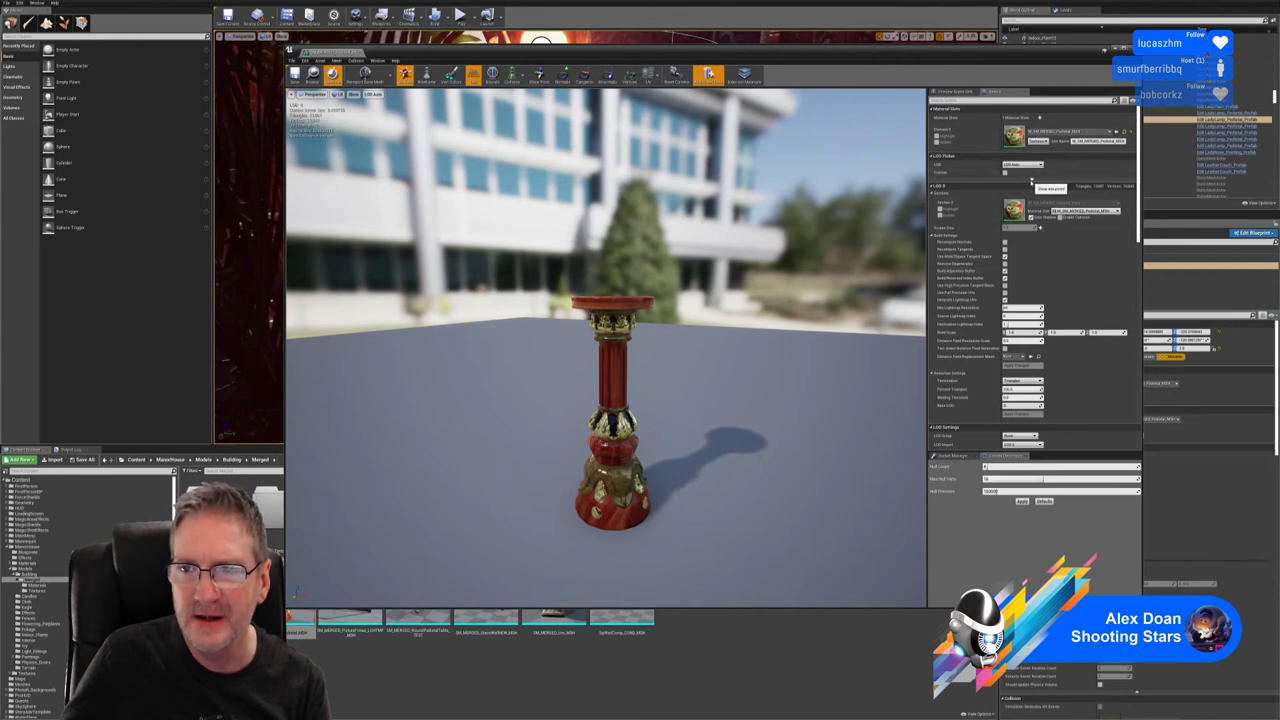
left_click(1031, 178)
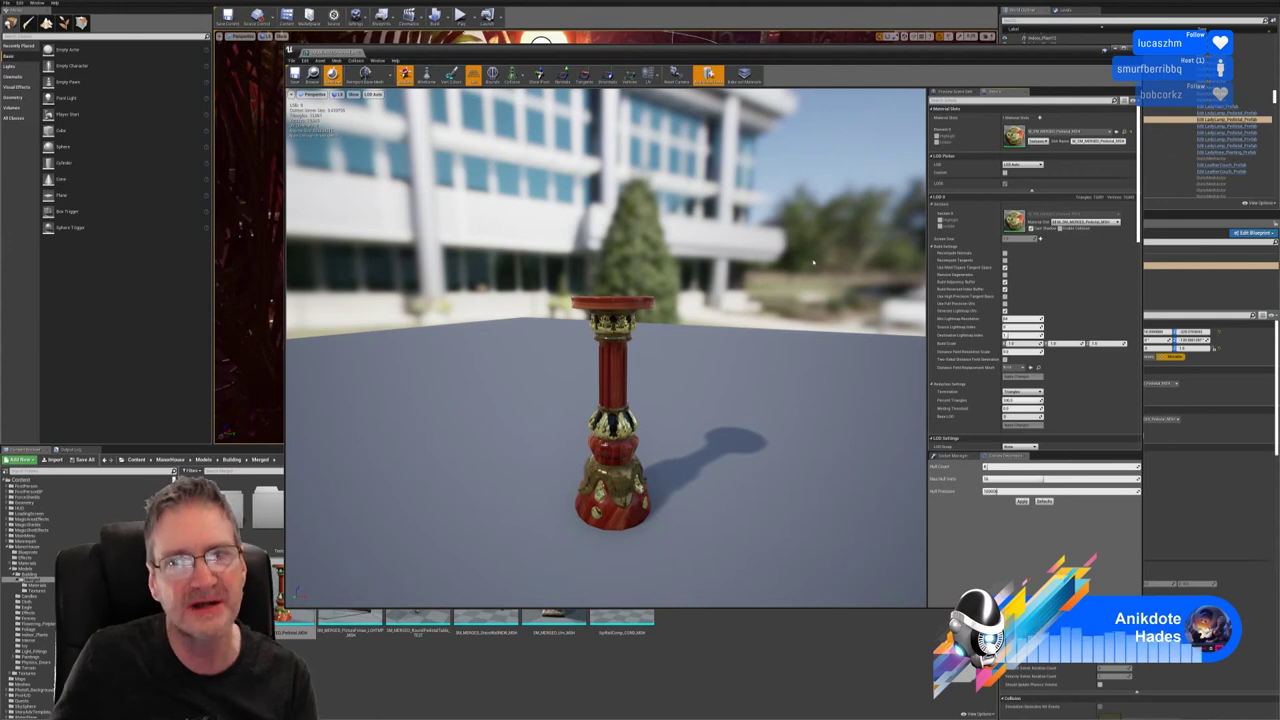
scroll(1064, 297, "down", 5)
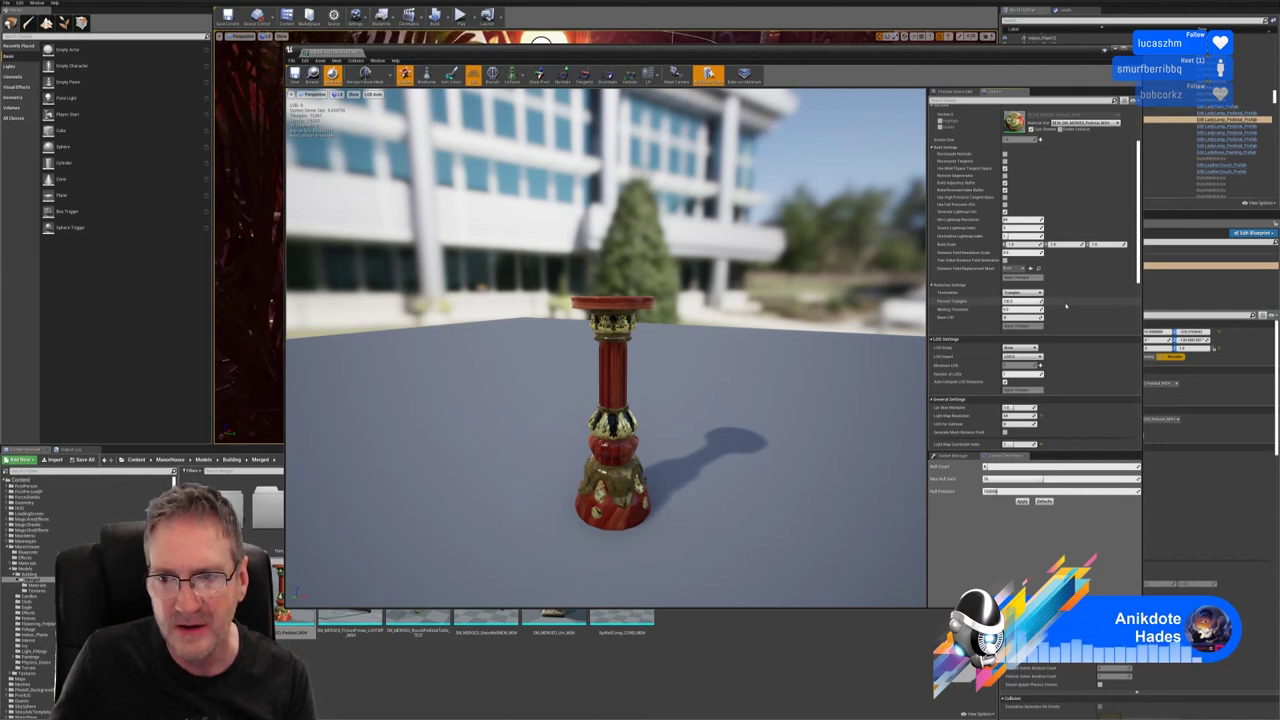
scroll(1066, 307, "up", 4)
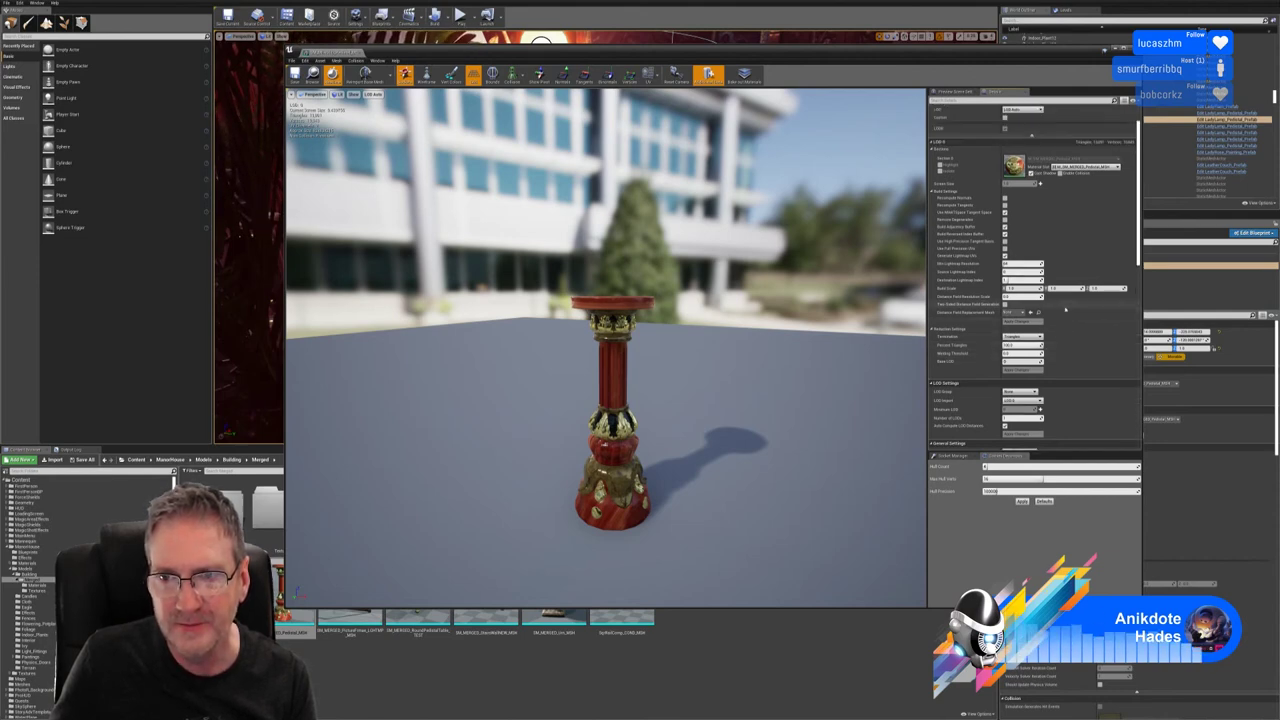
scroll(1066, 309, "up", 1)
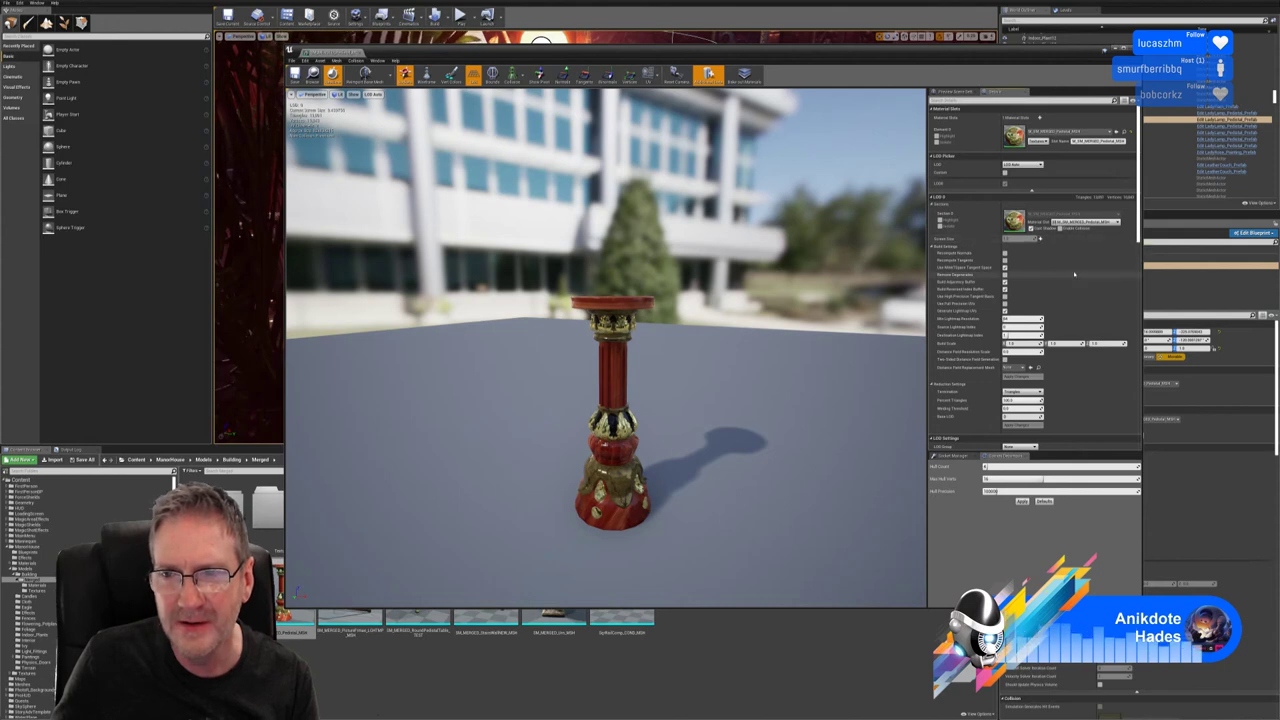
Step: Examine the pedestal mesh's build, reduction and LOD settings, including the available LOD Import choices
scroll(1070, 280, "down", 2)
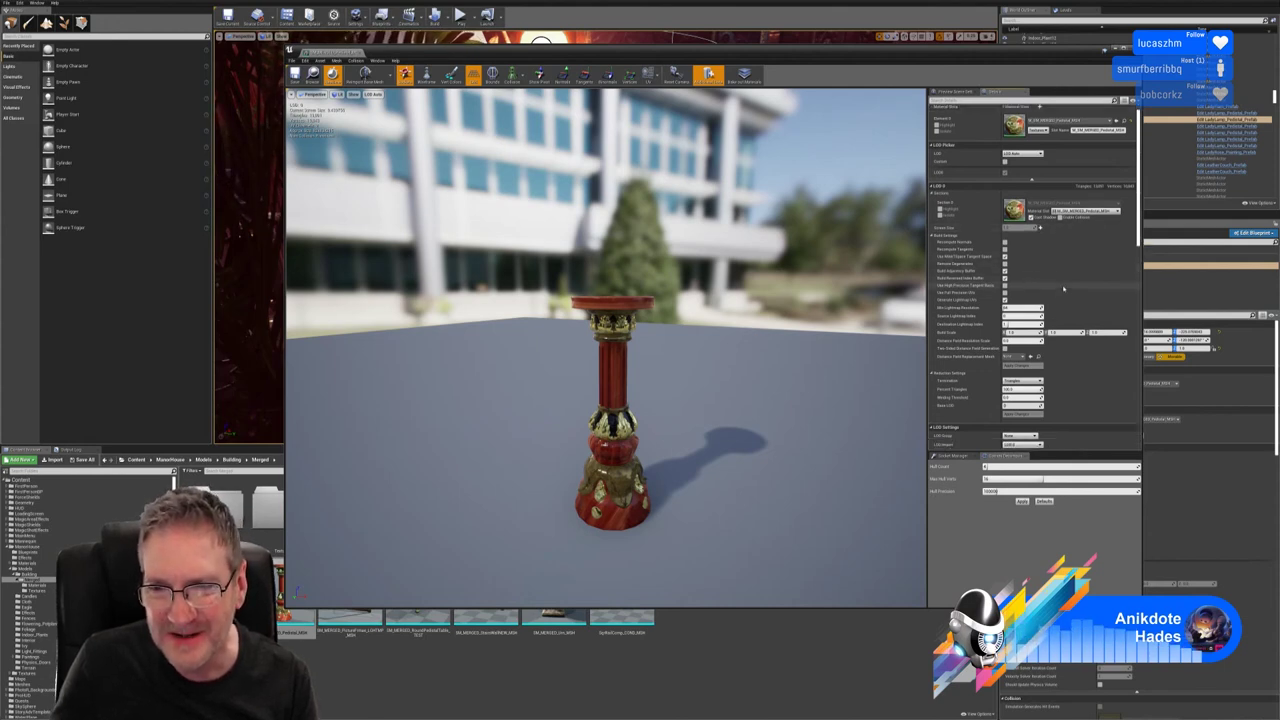
scroll(1065, 300, "down", 2)
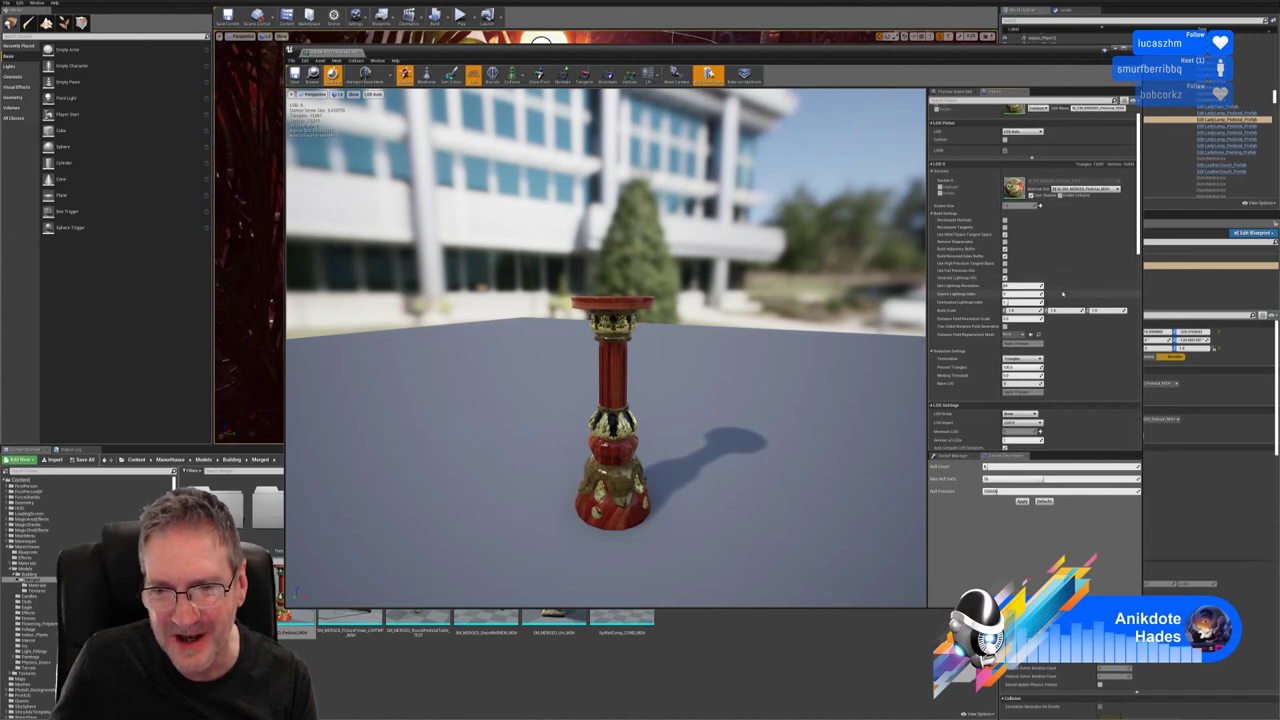
scroll(1067, 309, "down", 2)
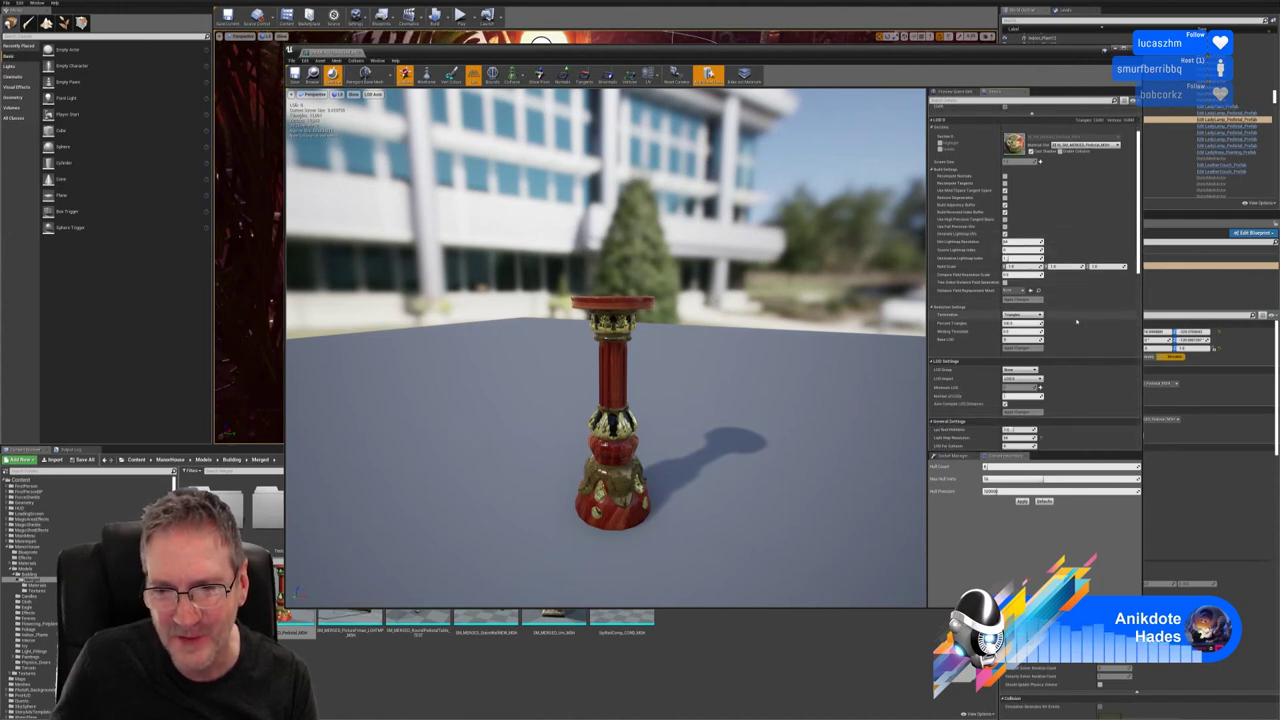
scroll(1077, 321, "down", 1)
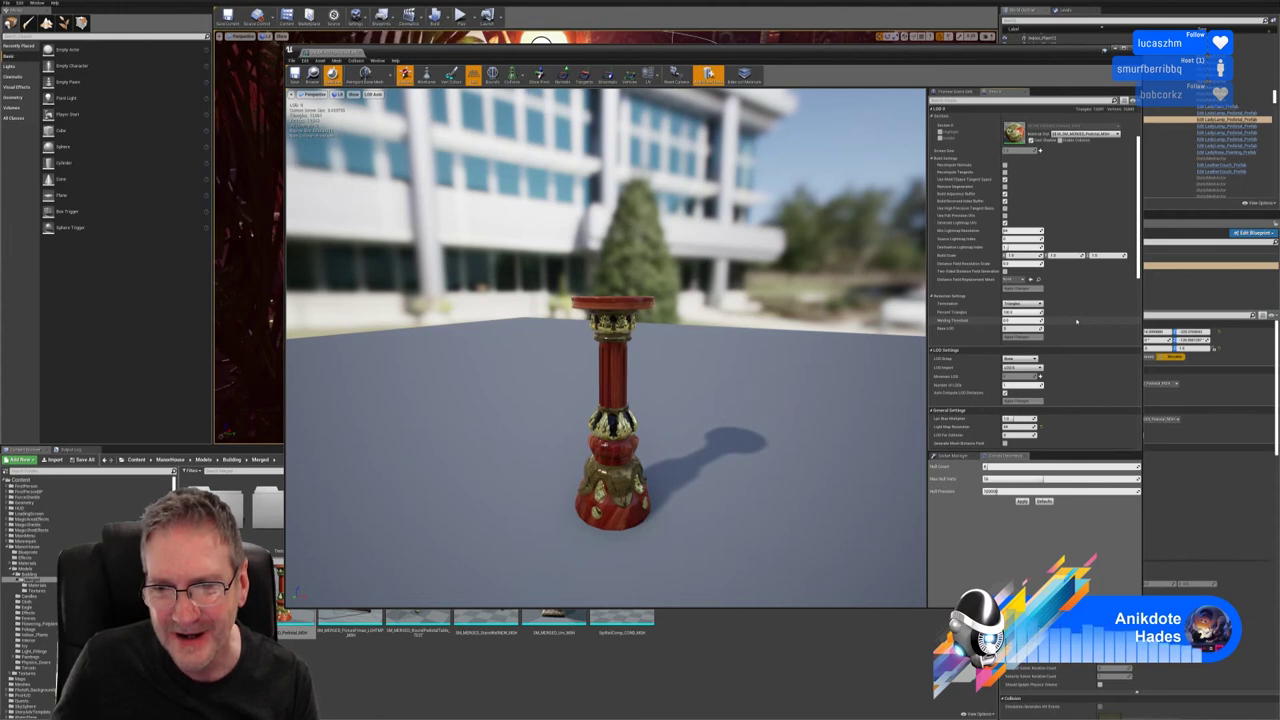
scroll(1077, 321, "down", 1)
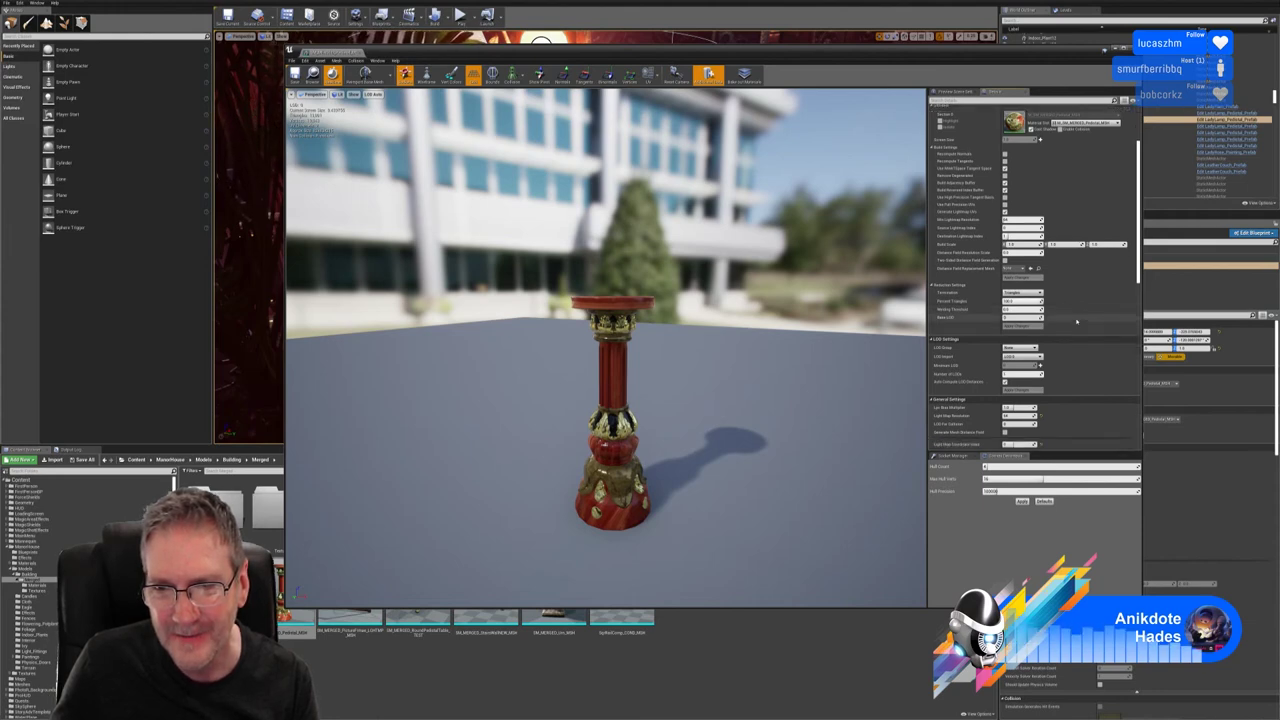
scroll(1077, 321, "down", 1)
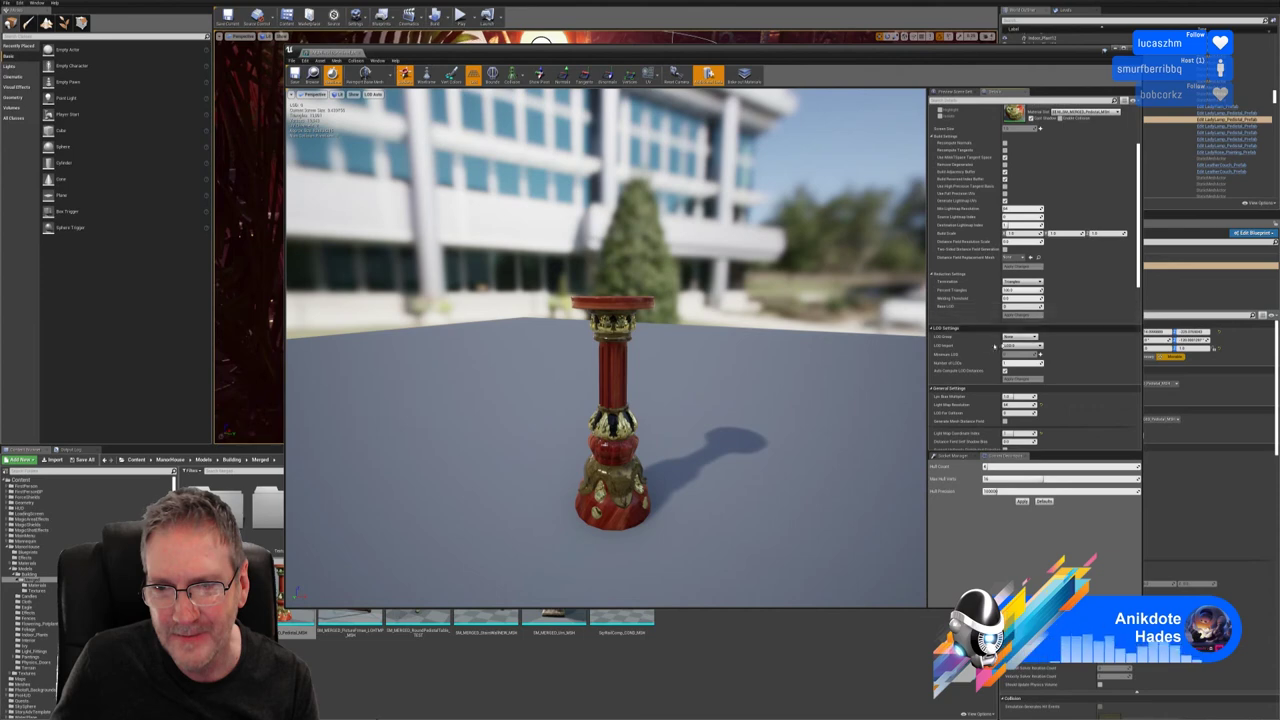
left_click(1039, 346)
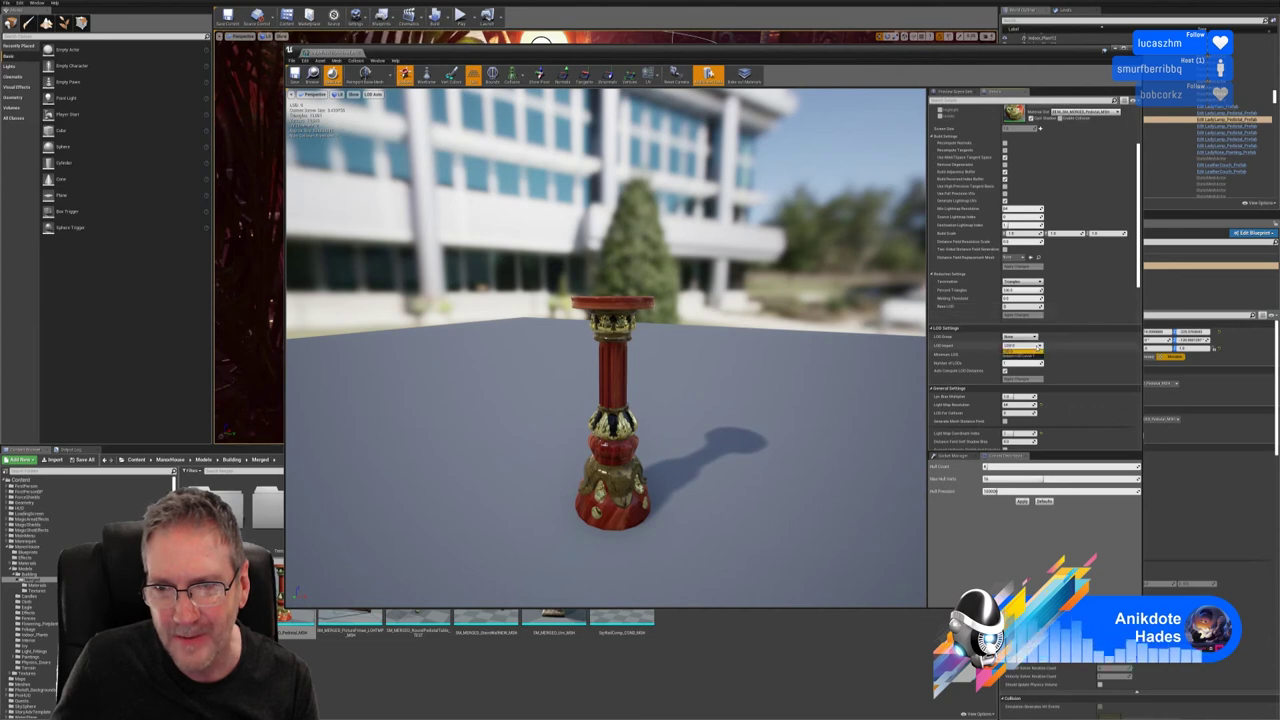
left_click(1039, 347)
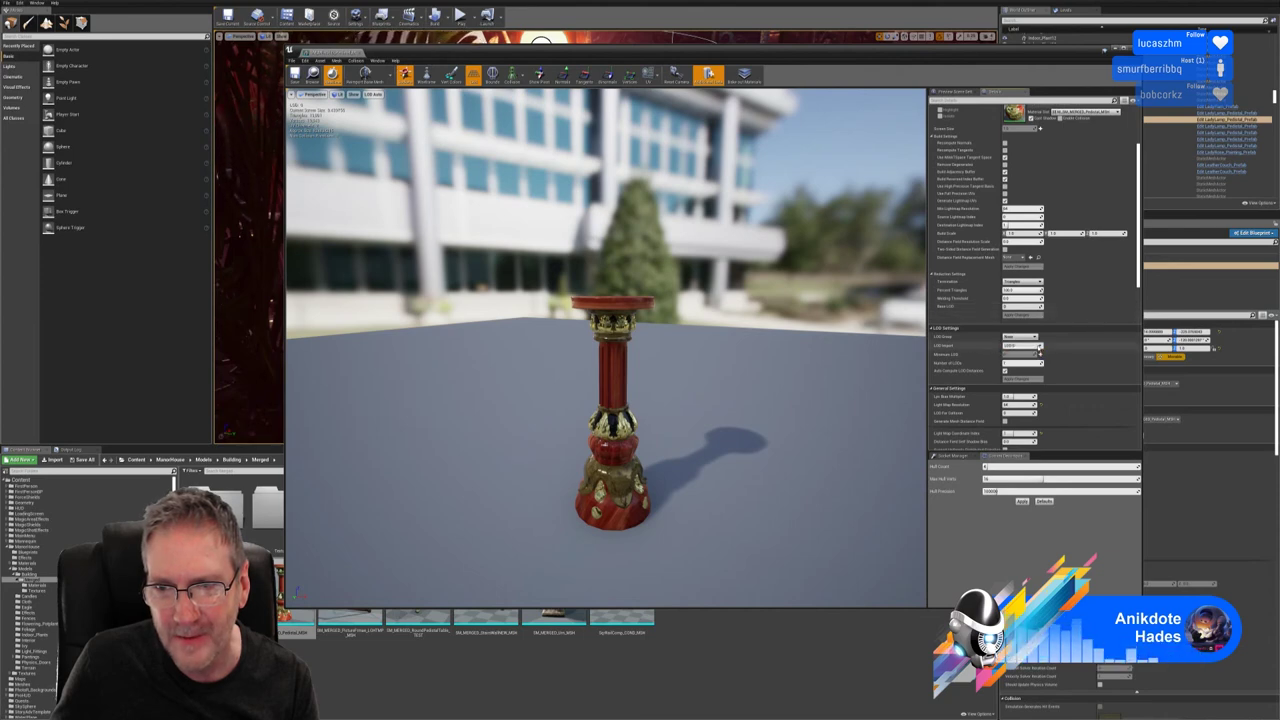
Step: Review the pedestal mesh's general and collision settings and return to its LOD settings
scroll(1056, 349, "down", 1)
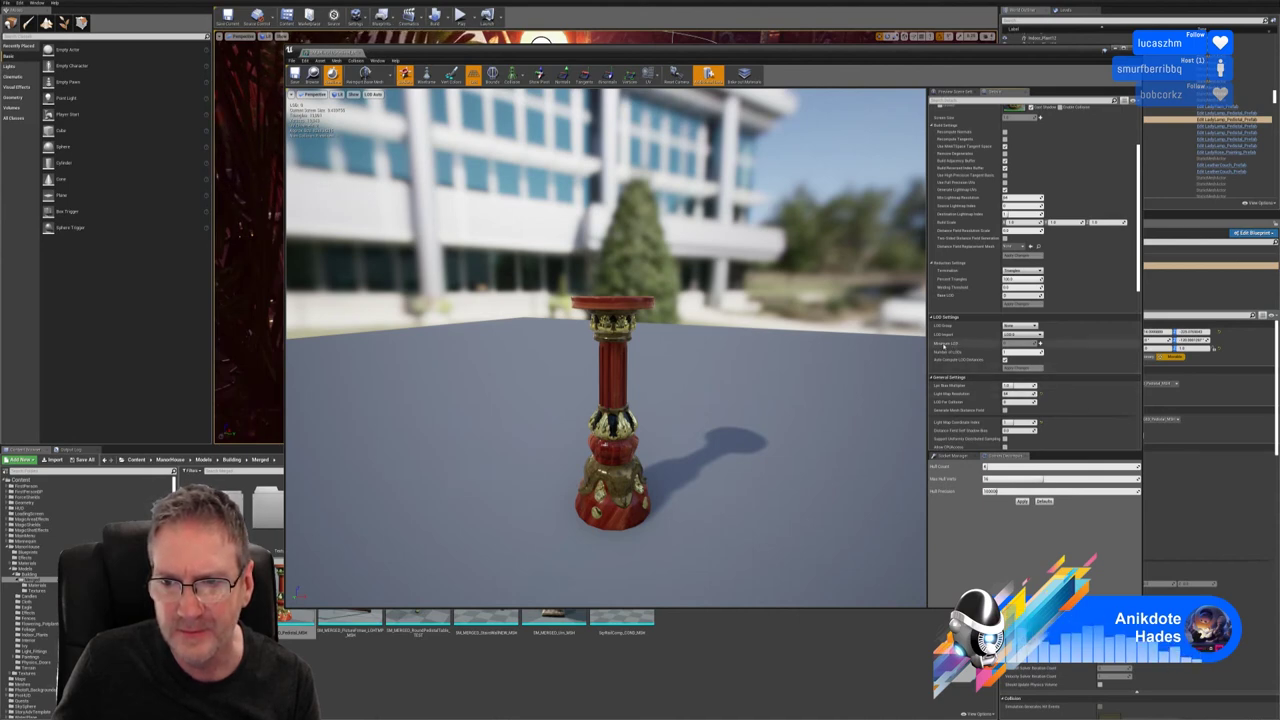
scroll(944, 345, "down", 3)
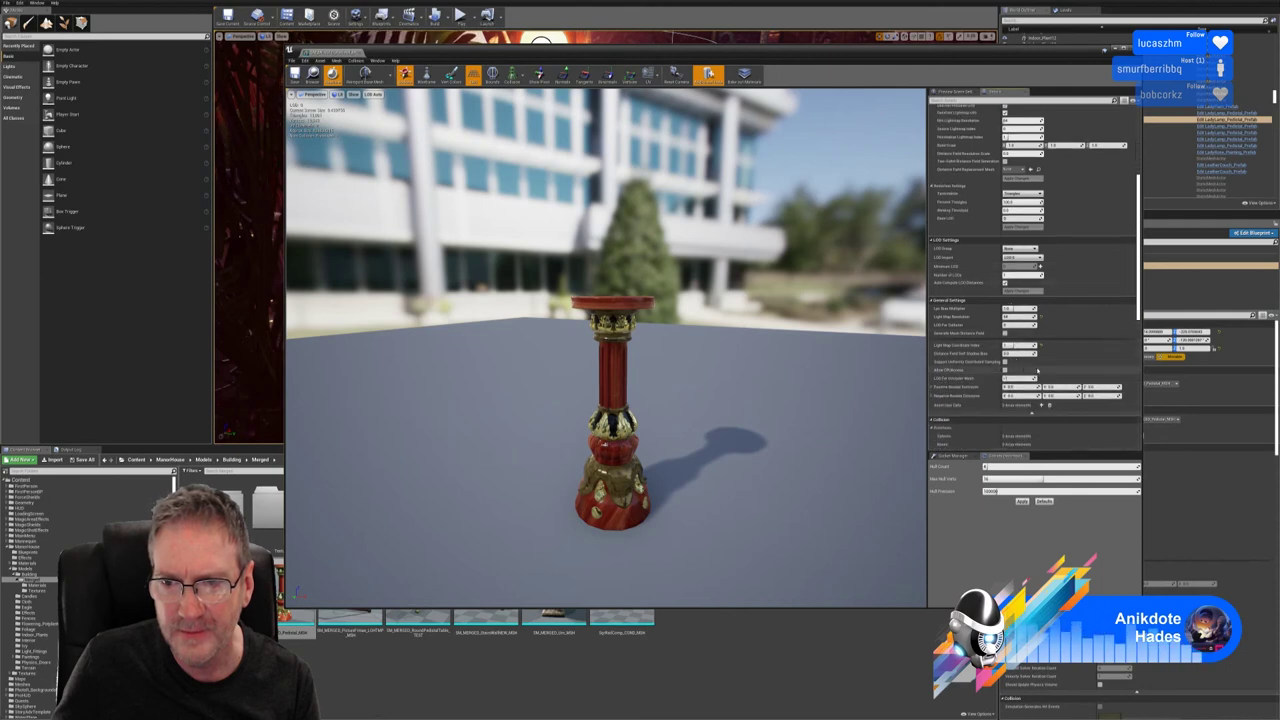
scroll(1038, 370, "down", 4)
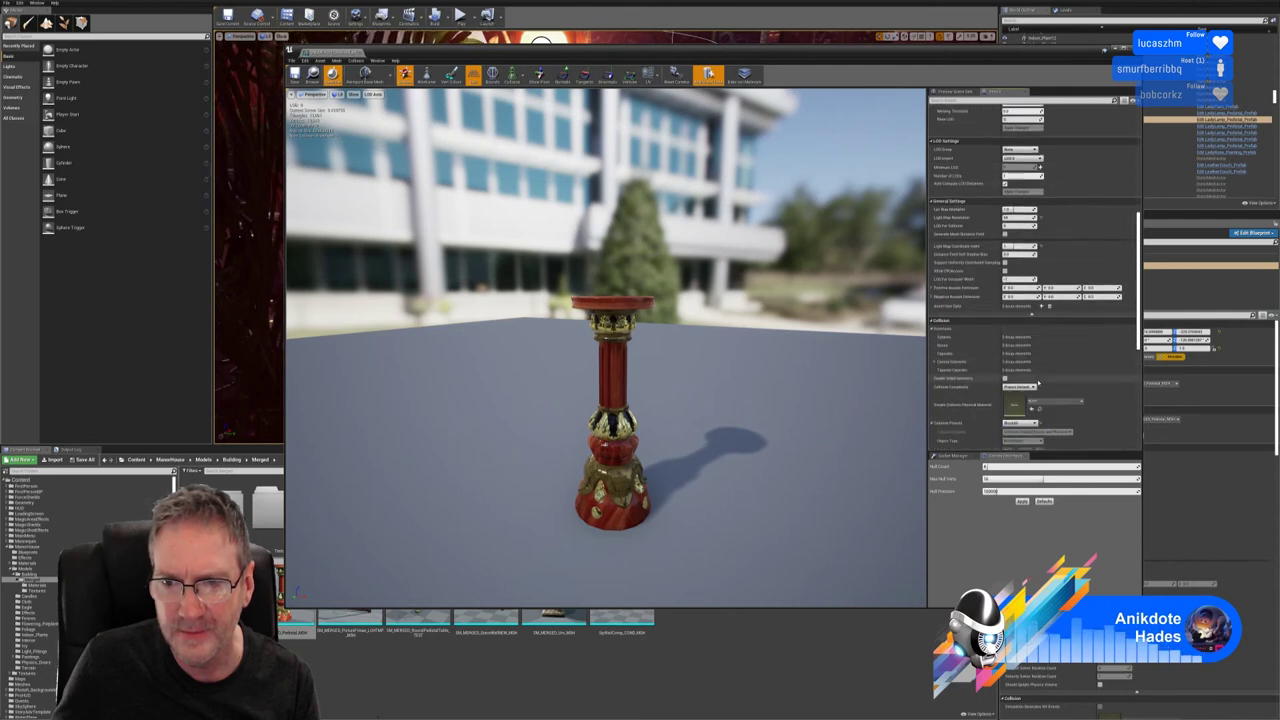
scroll(1040, 382, "up", 8)
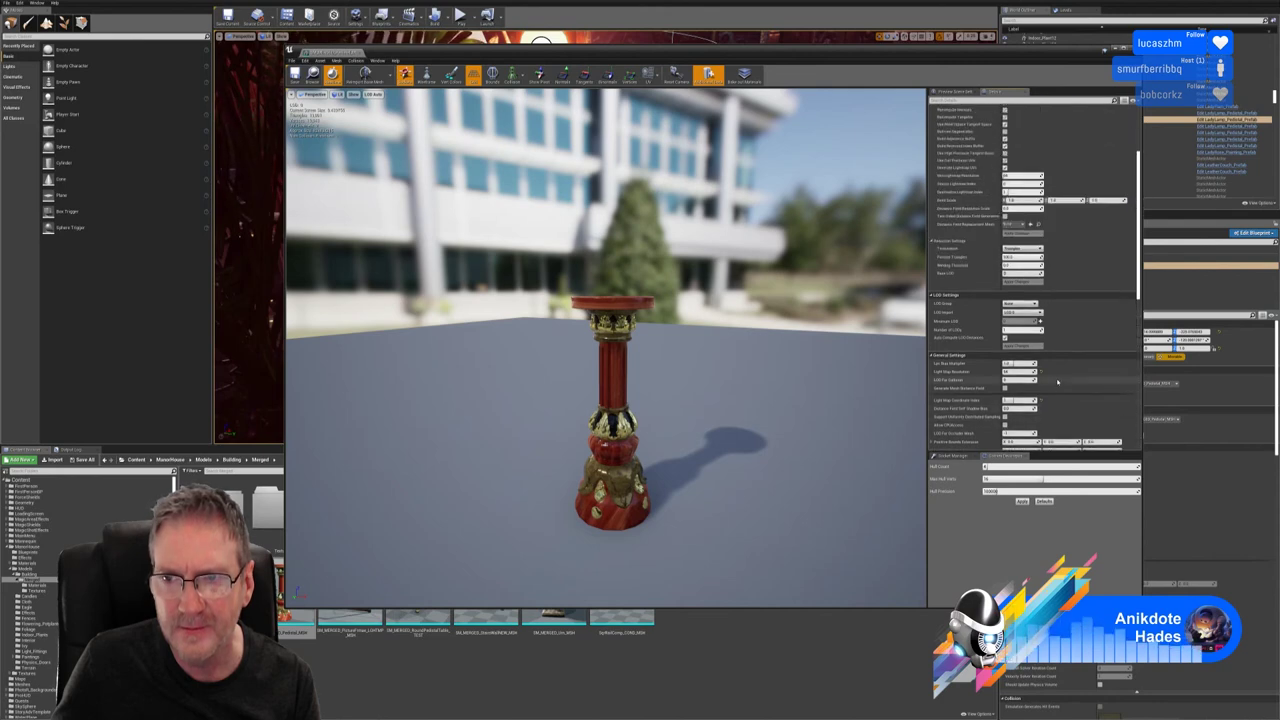
Step: Review the pedestal mesh's settings from the LOD Picker down through its collision and walkable slope options
scroll(1060, 378, "up", 3)
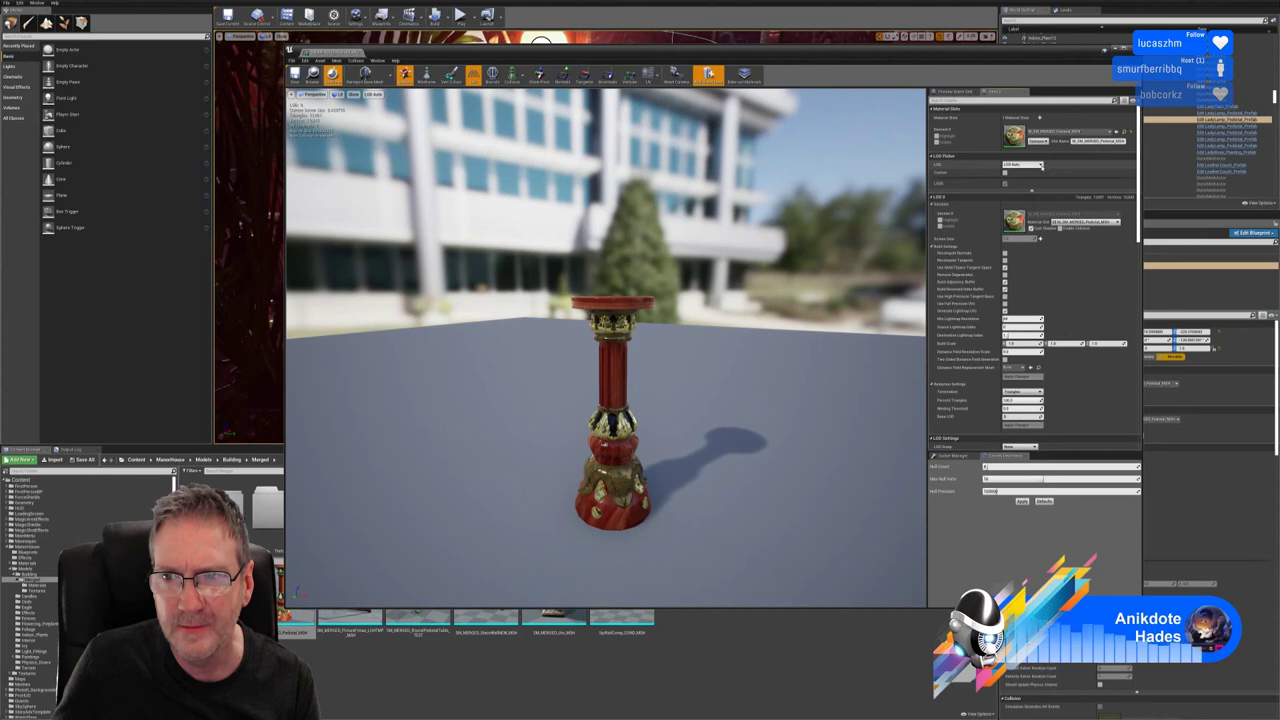
scroll(1078, 339, "down", 4)
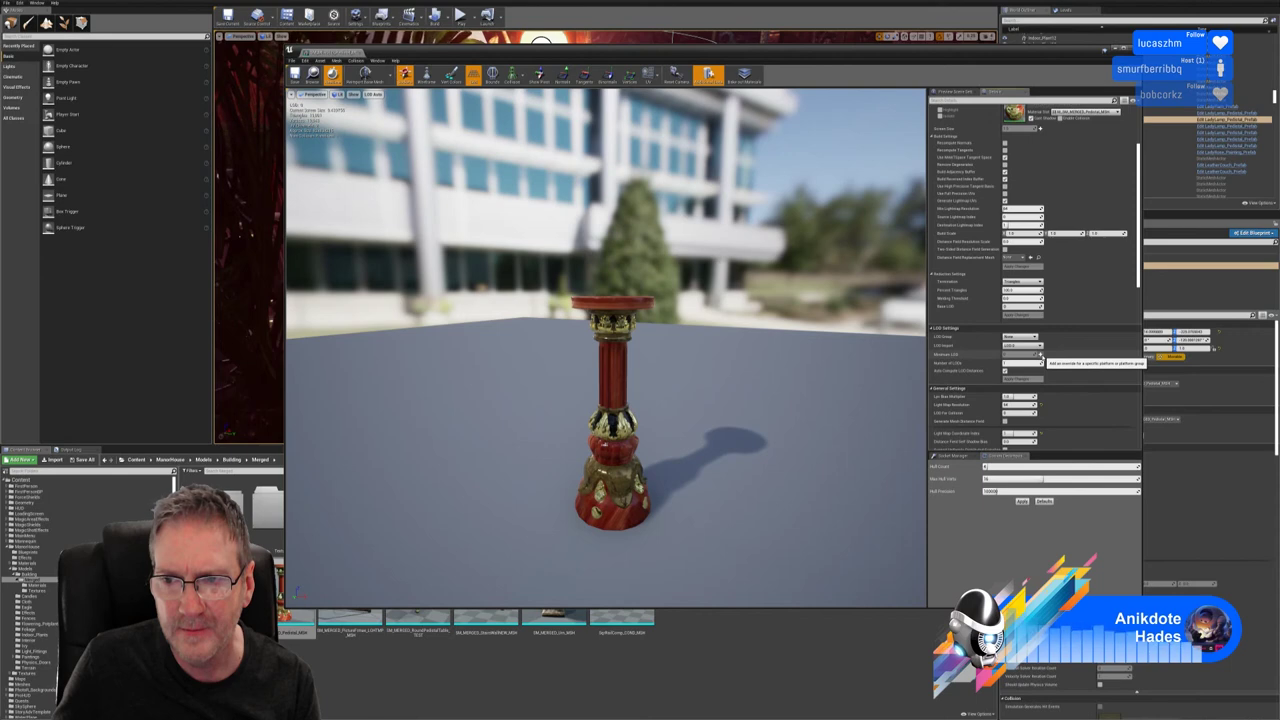
scroll(1062, 380, "down", 1)
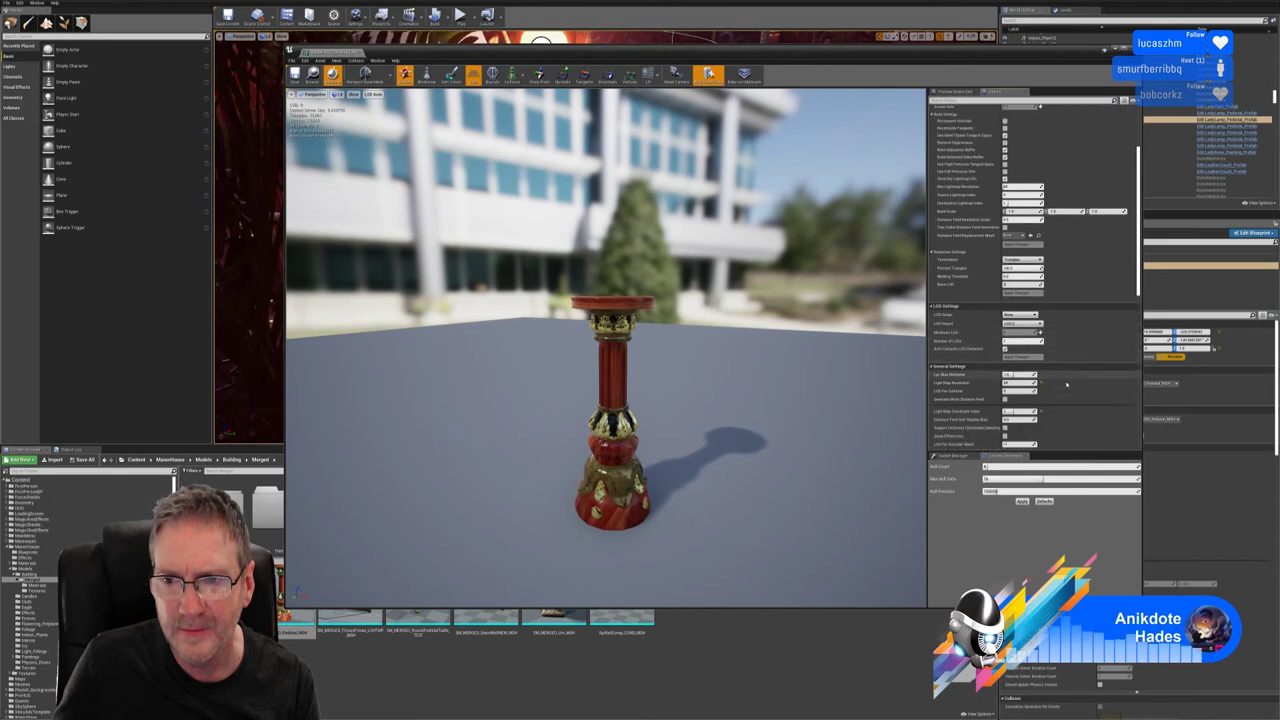
scroll(1066, 384, "down", 5)
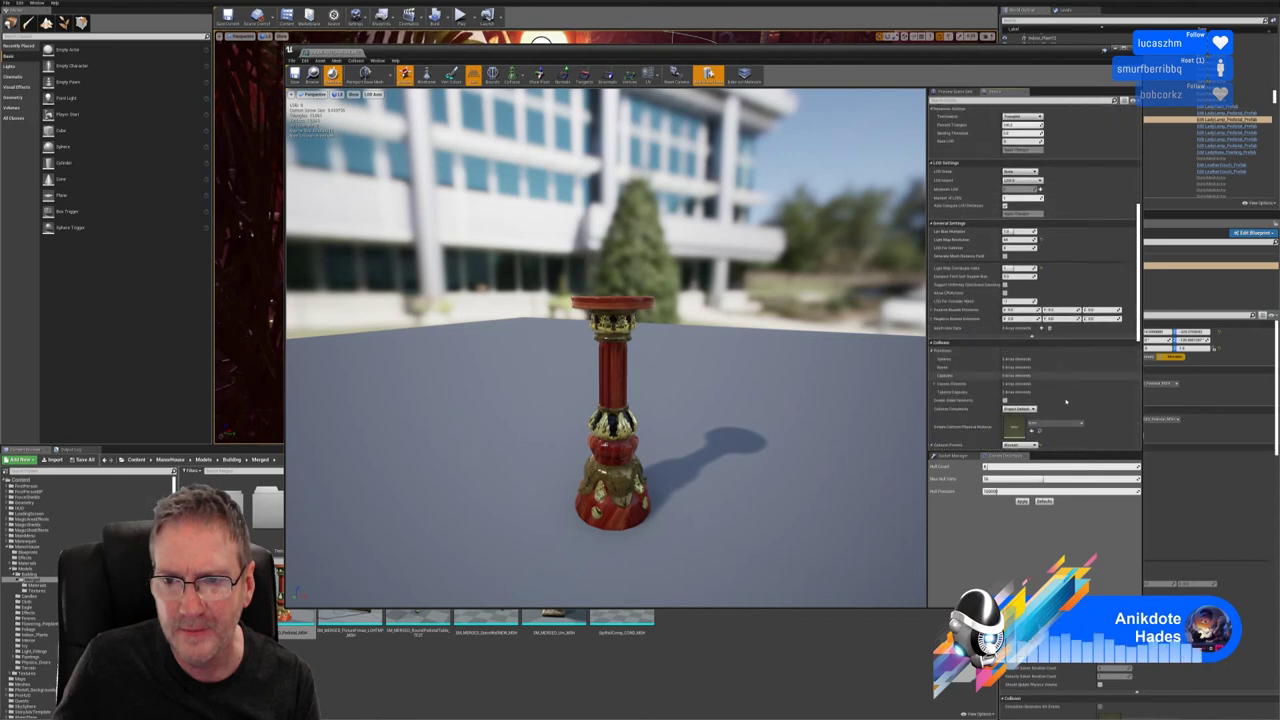
scroll(1066, 401, "down", 6)
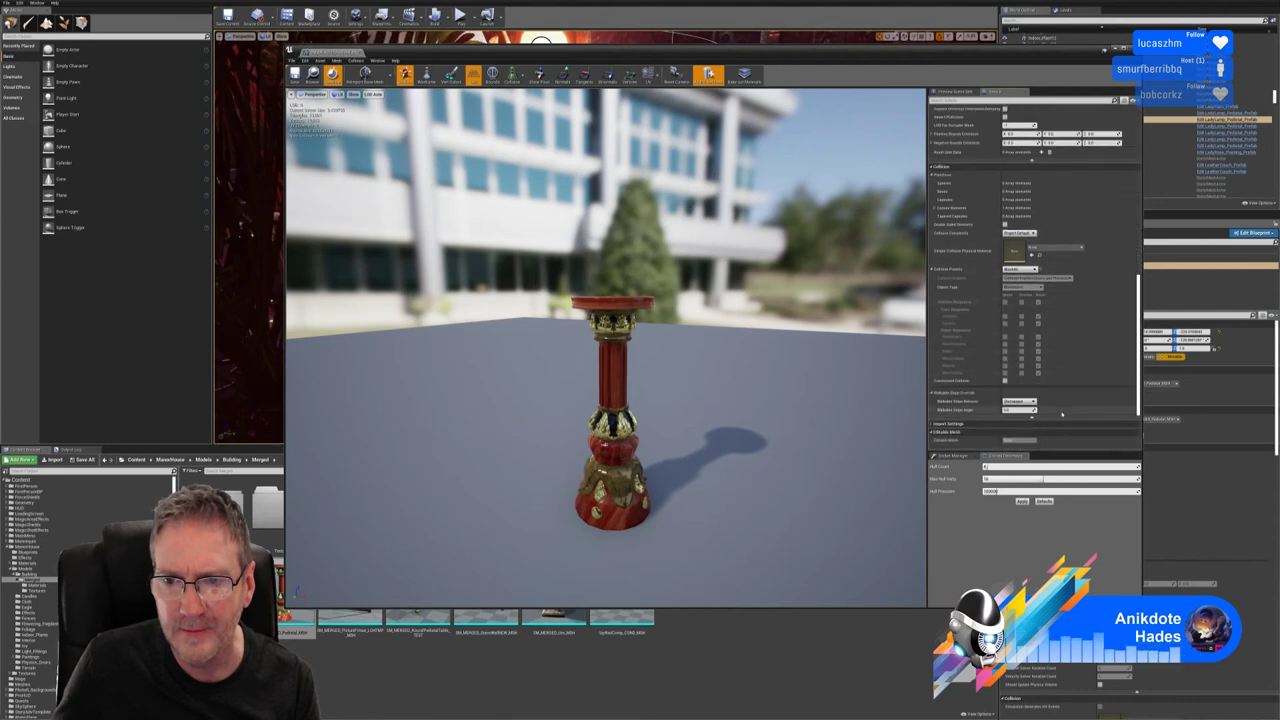
scroll(1062, 413, "up", 9)
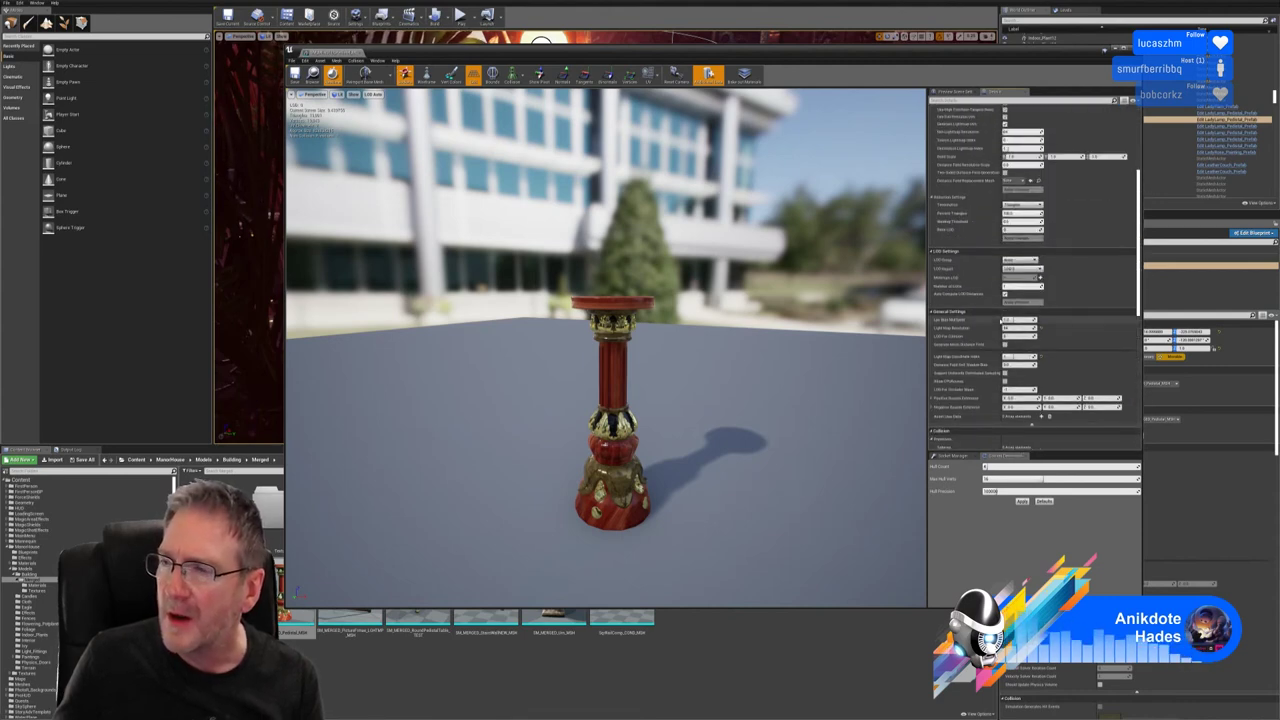
scroll(1002, 320, "up", 7)
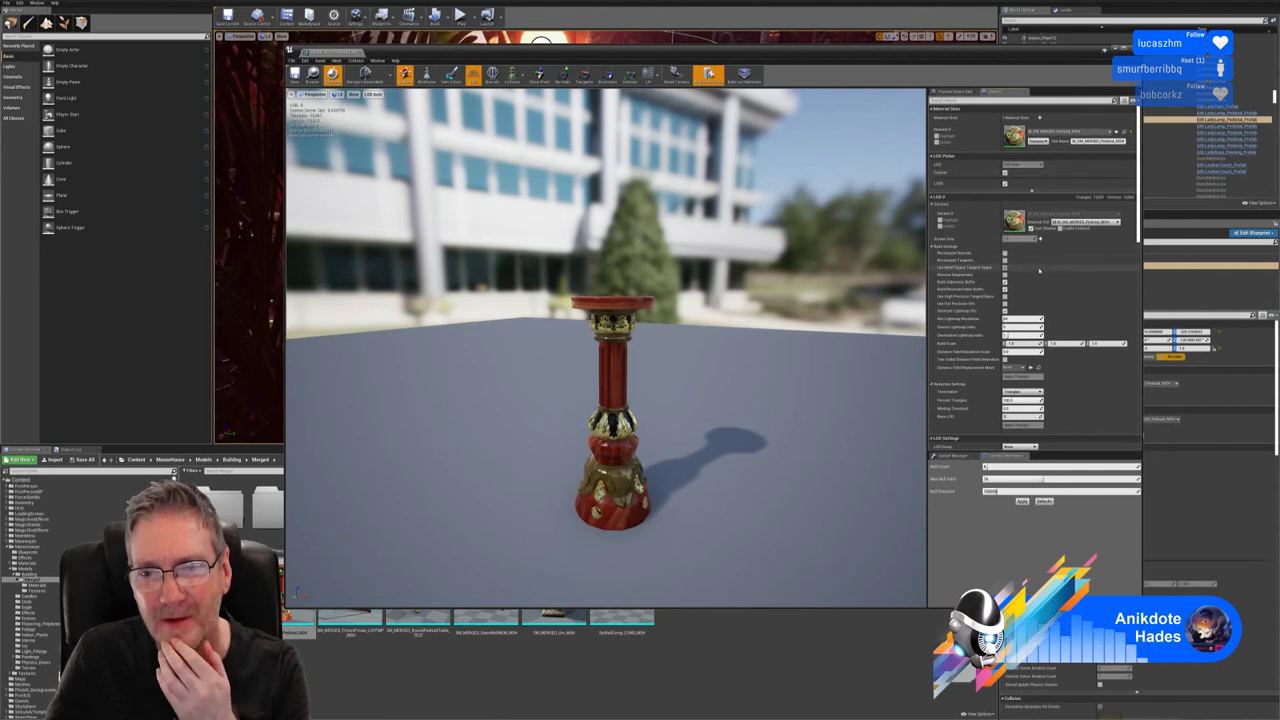
Step: Examine LOD 0's build and reduction settings and compare them with the mesh's overall LOD settings
scroll(1045, 286, "down", 1)
scroll(1045, 286, "down", 2)
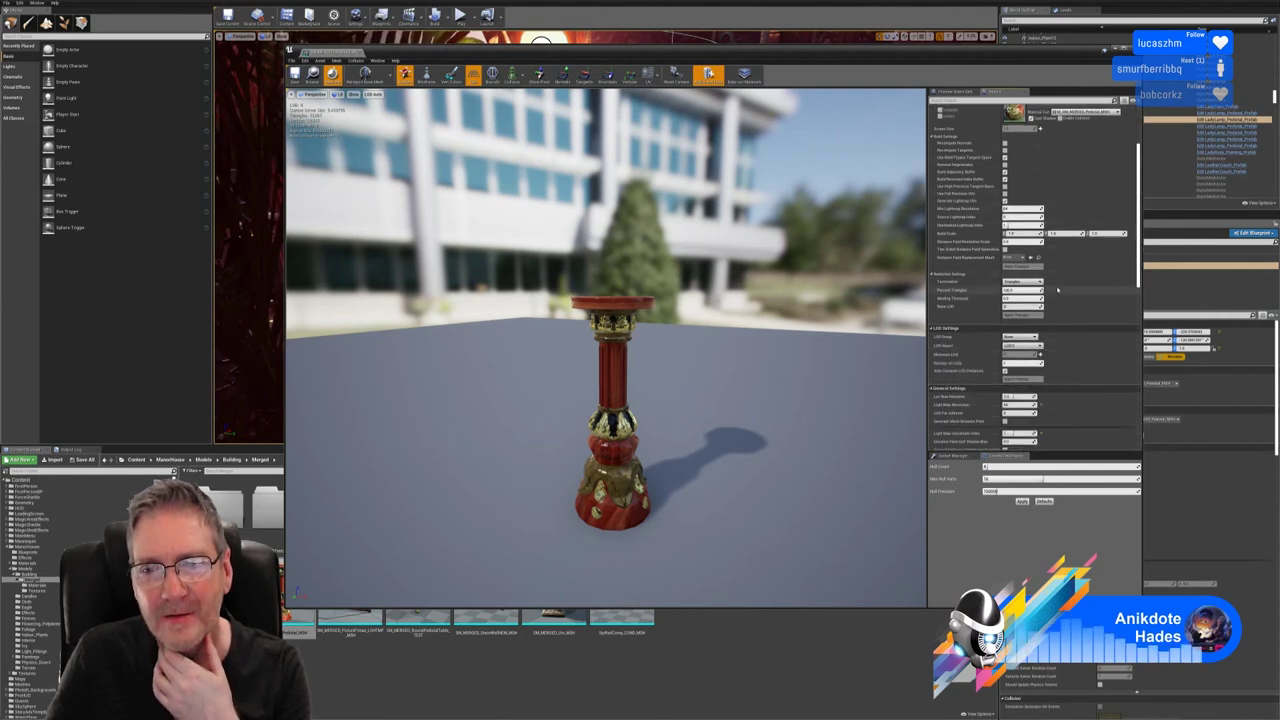
scroll(1057, 289, "up", 1)
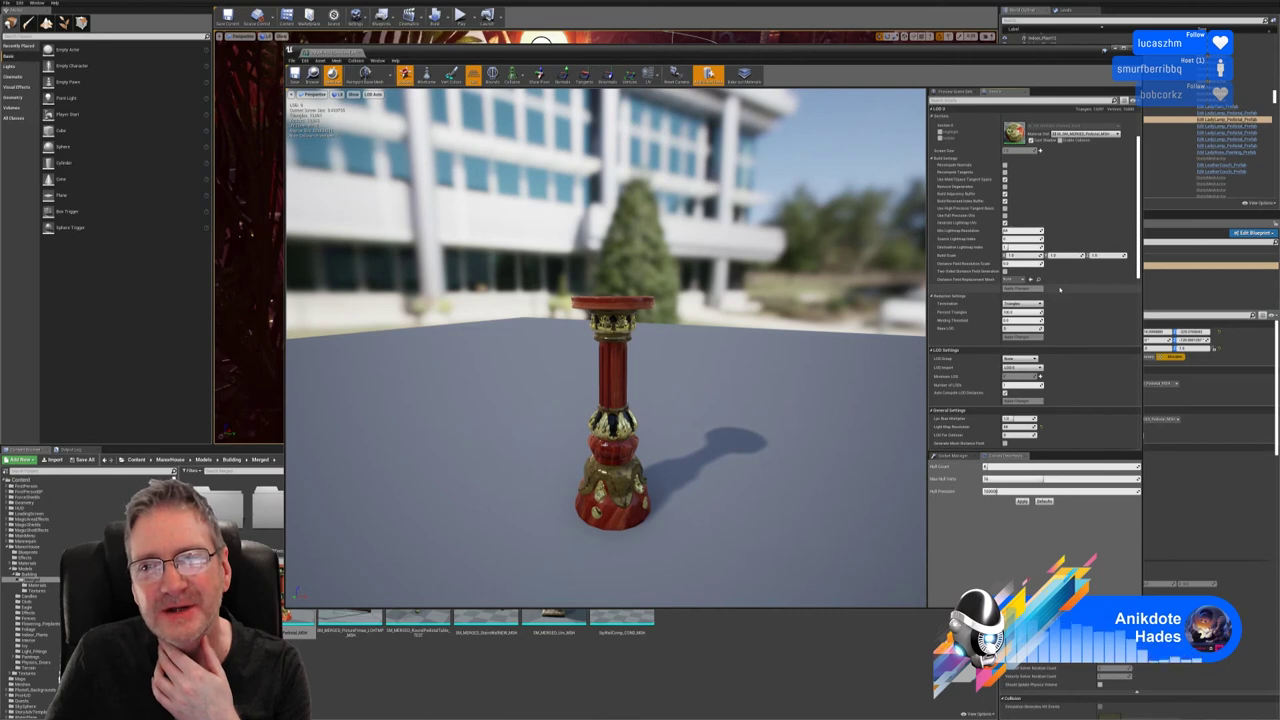
scroll(1058, 289, "up", 2)
scroll(1060, 289, "up", 1)
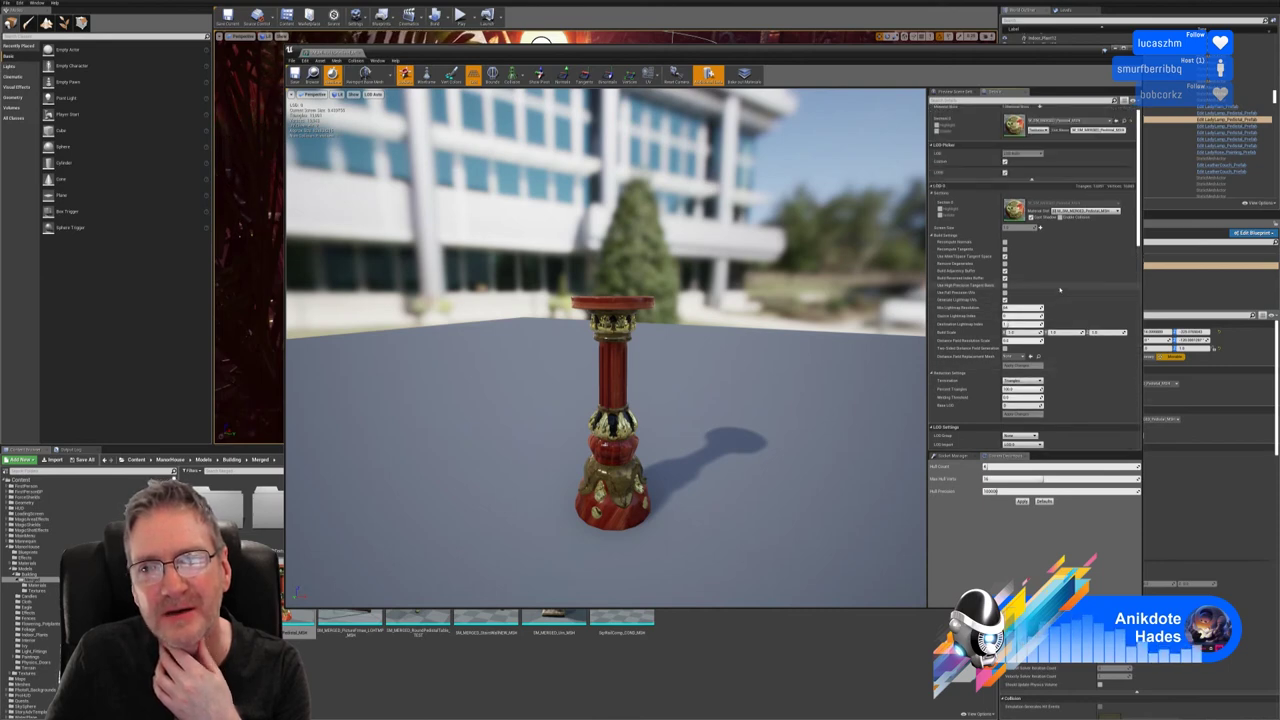
scroll(1060, 289, "up", 1)
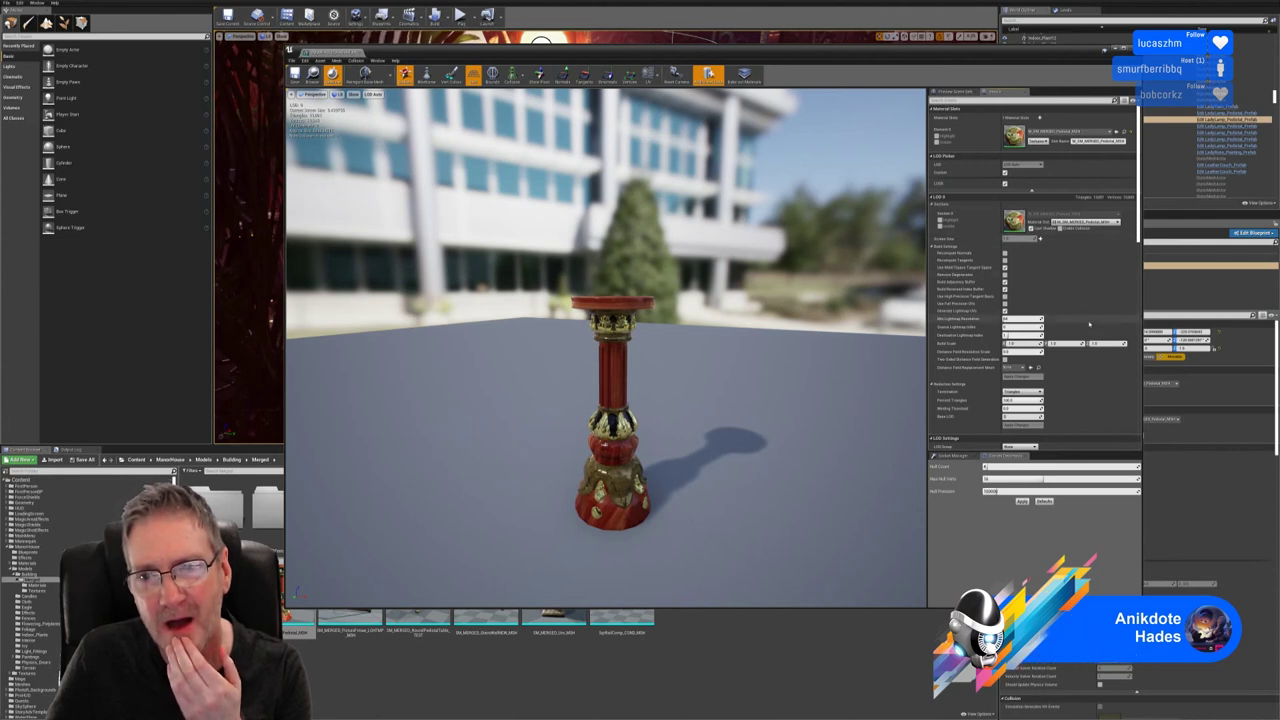
scroll(1090, 324, "down", 1)
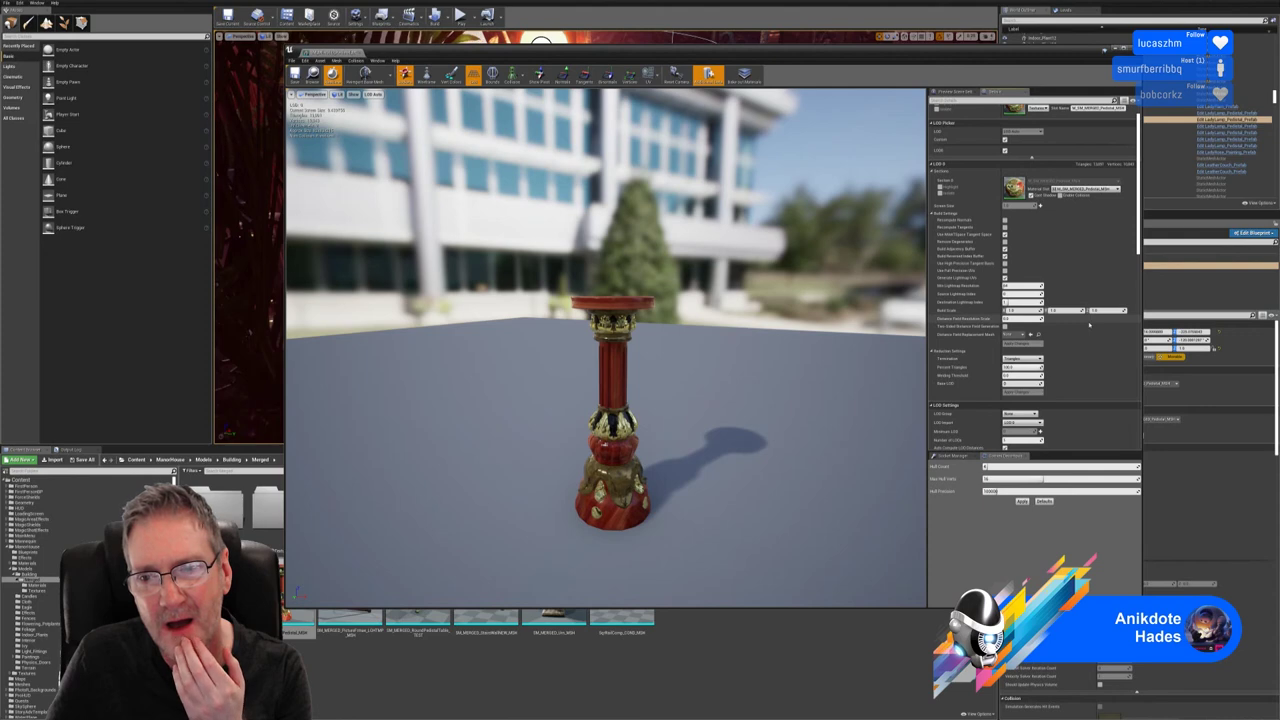
scroll(1090, 324, "down", 2)
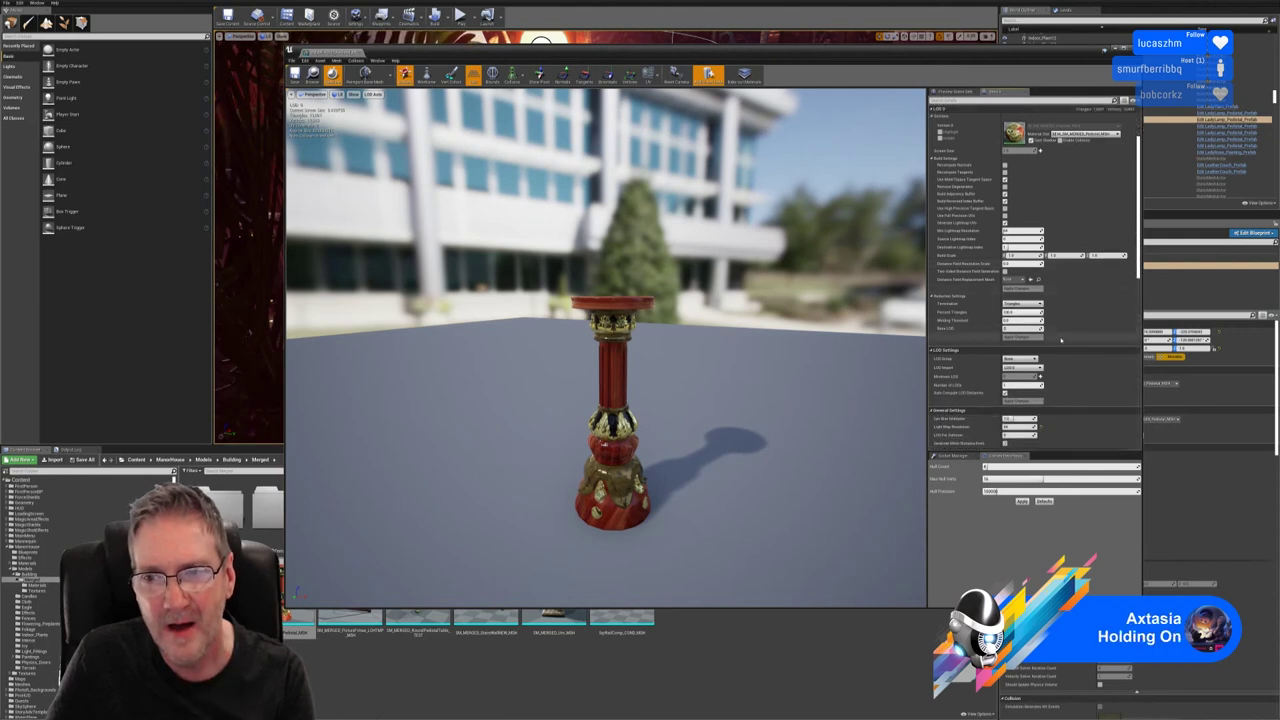
scroll(1060, 365, "down", 1)
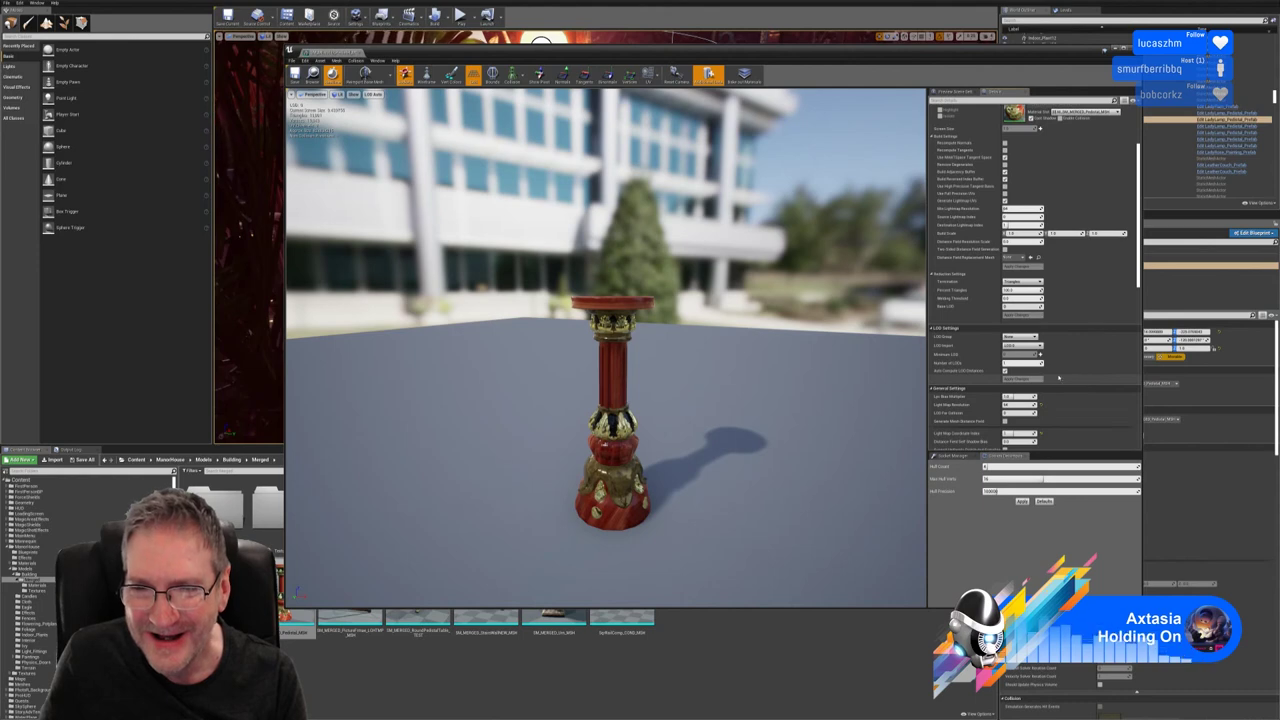
Step: Set the pedestal mesh's number of LODs to 2 and apply the changes to generate LOD 1
scroll(1075, 386, "up", 5)
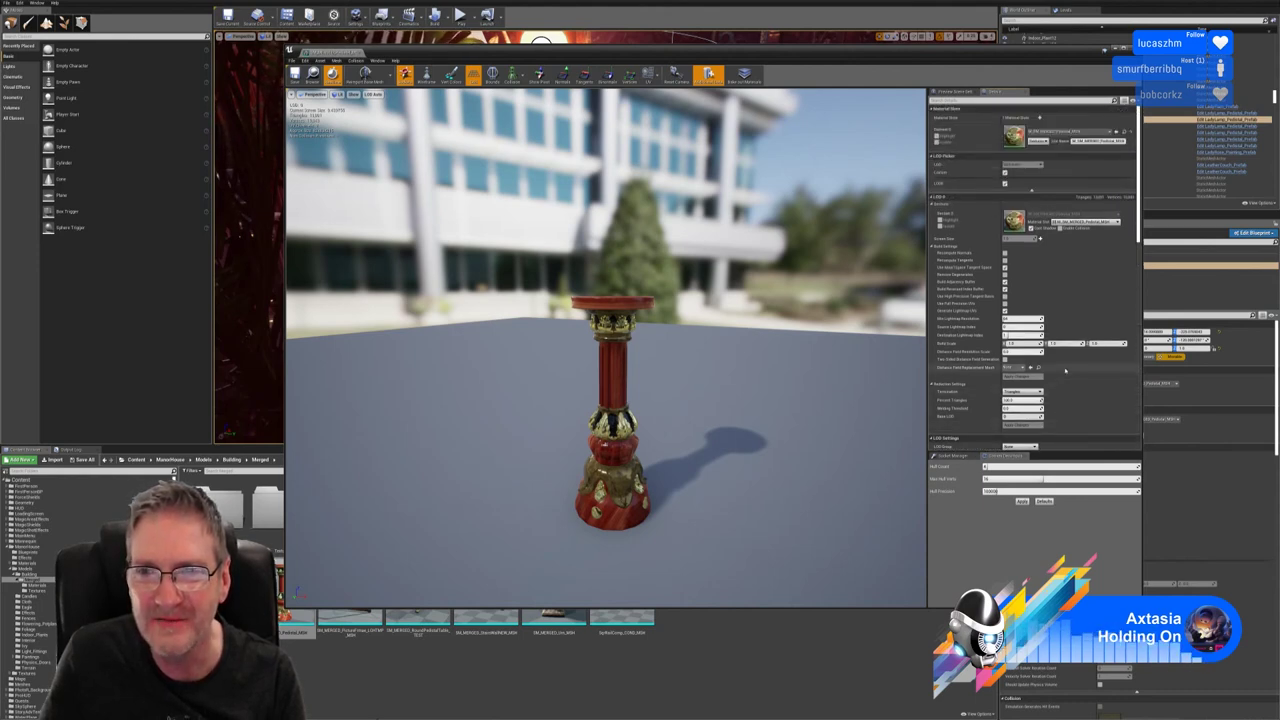
scroll(1062, 388, "down", 4)
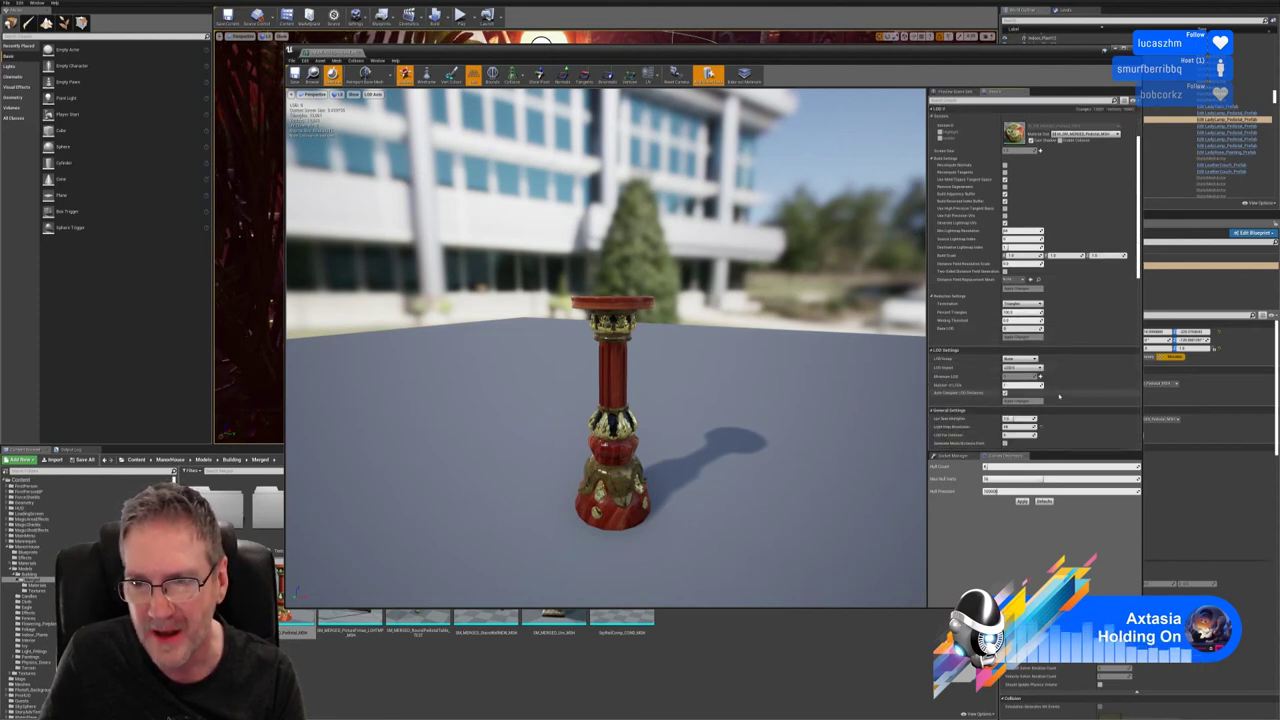
scroll(1059, 396, "down", 1)
scroll(1059, 396, "down", 1)
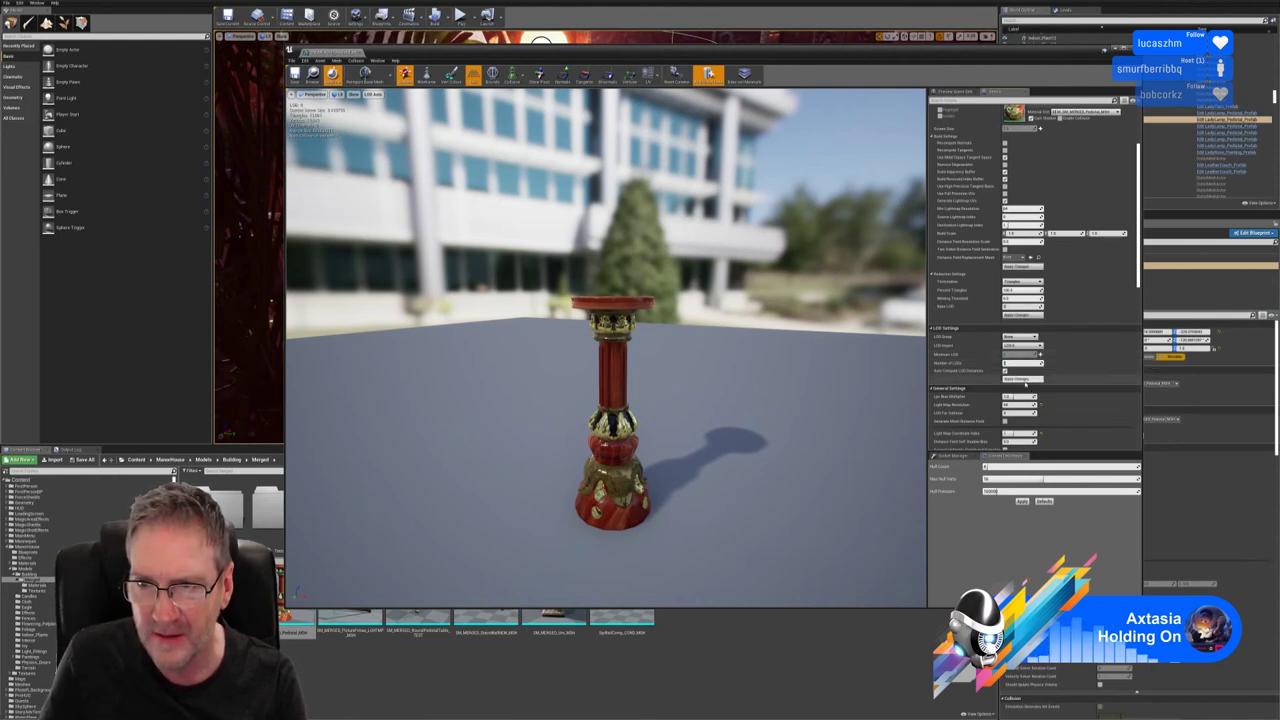
left_click(1022, 381)
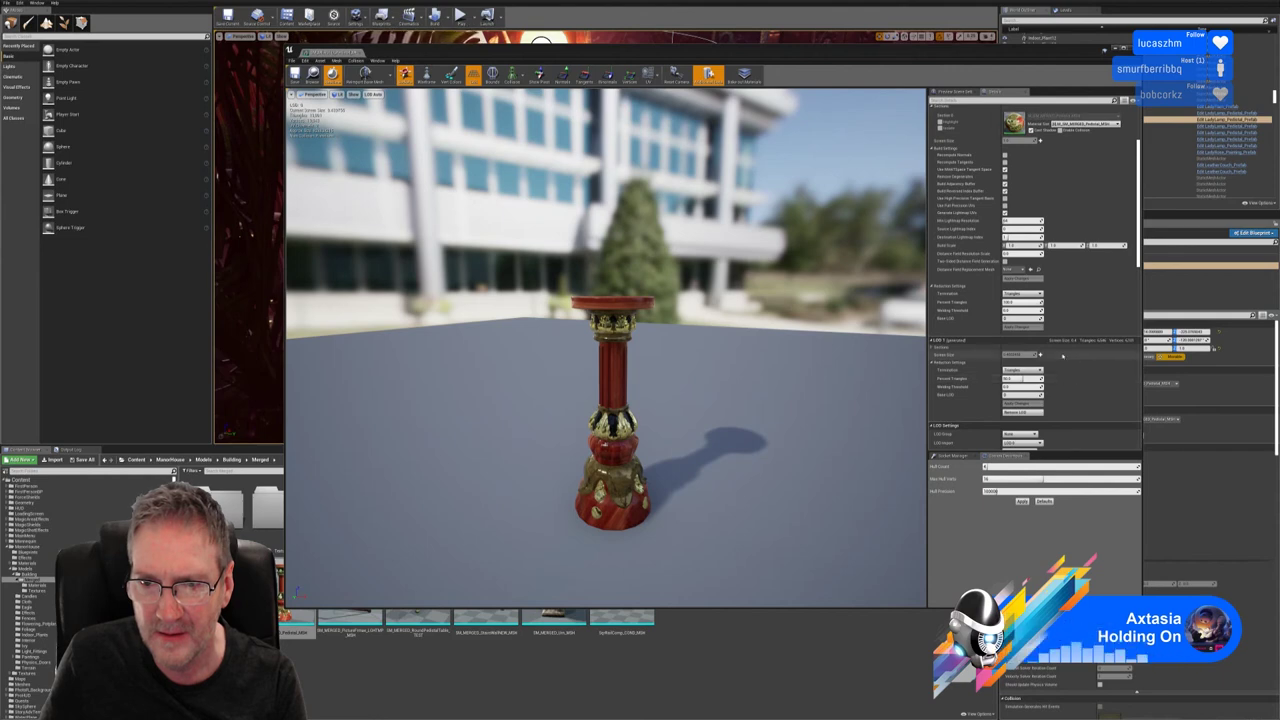
Step: Examine the generated LOD 1's reduction settings alongside LOD 0, the LOD Picker and the general settings
scroll(1062, 355, "down", 3)
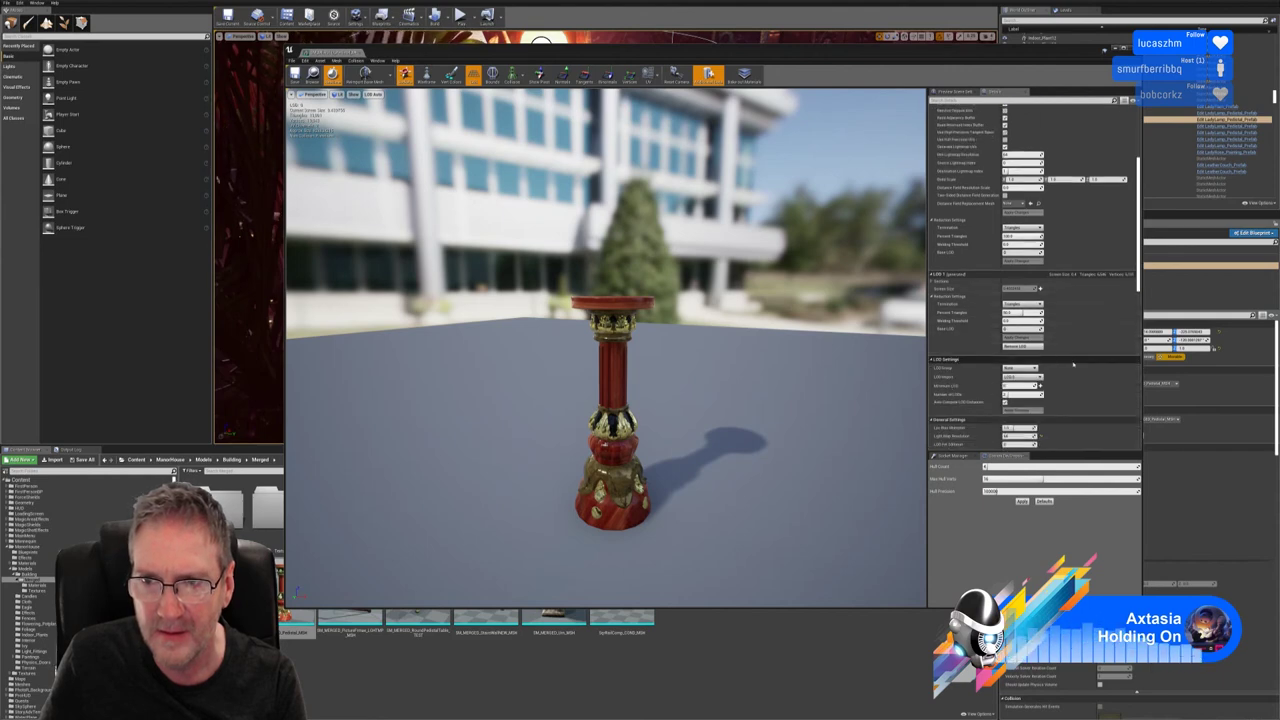
scroll(1073, 365, "up", 2)
scroll(1073, 365, "up", 2)
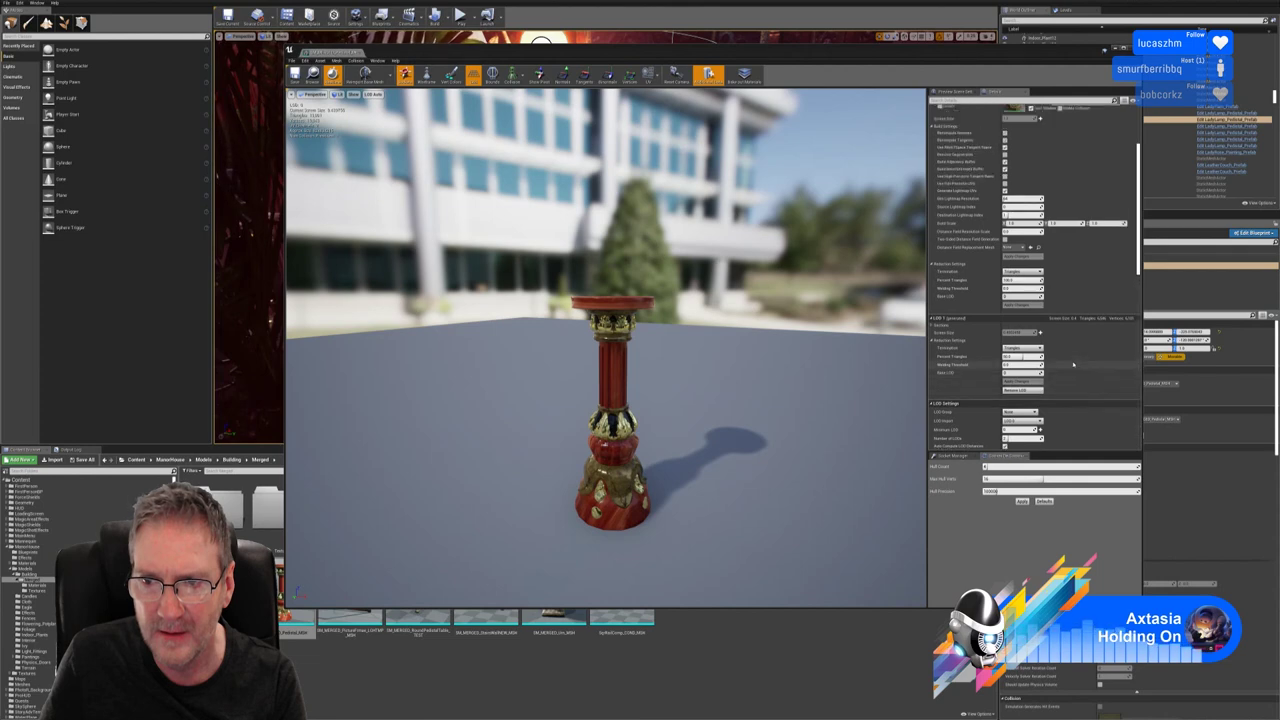
scroll(1075, 372, "down", 3)
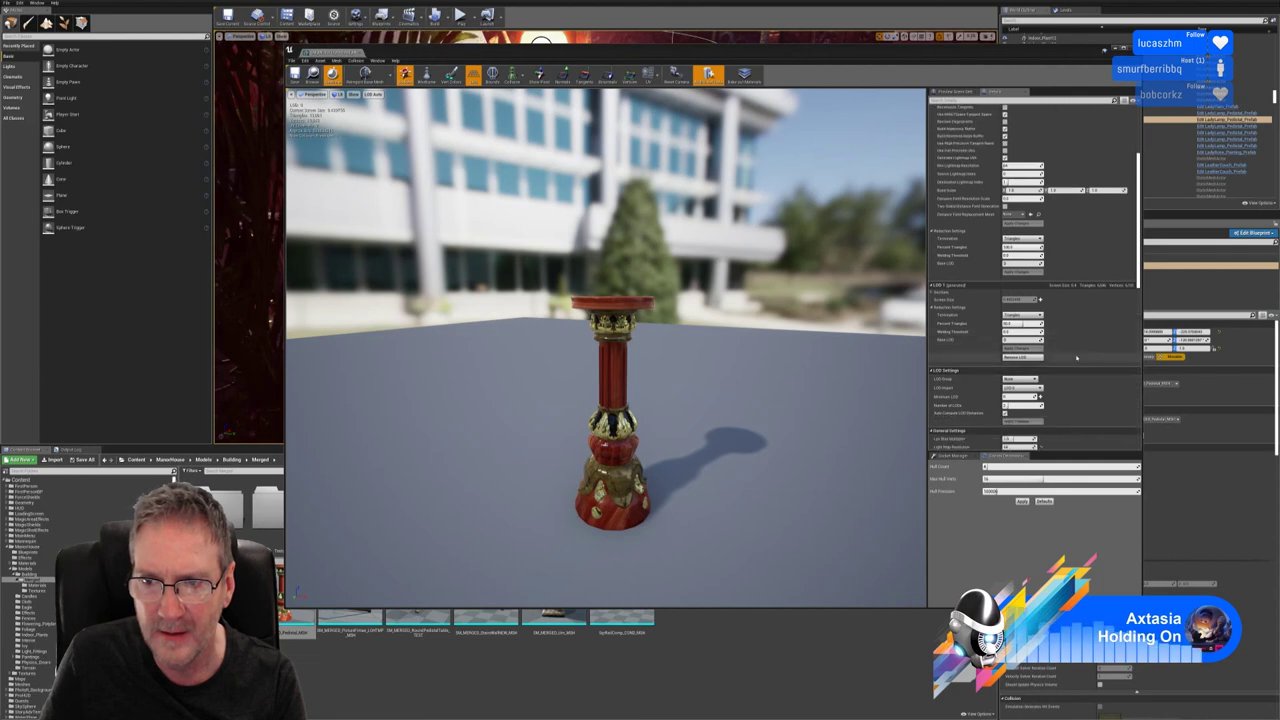
scroll(1076, 360, "down", 3)
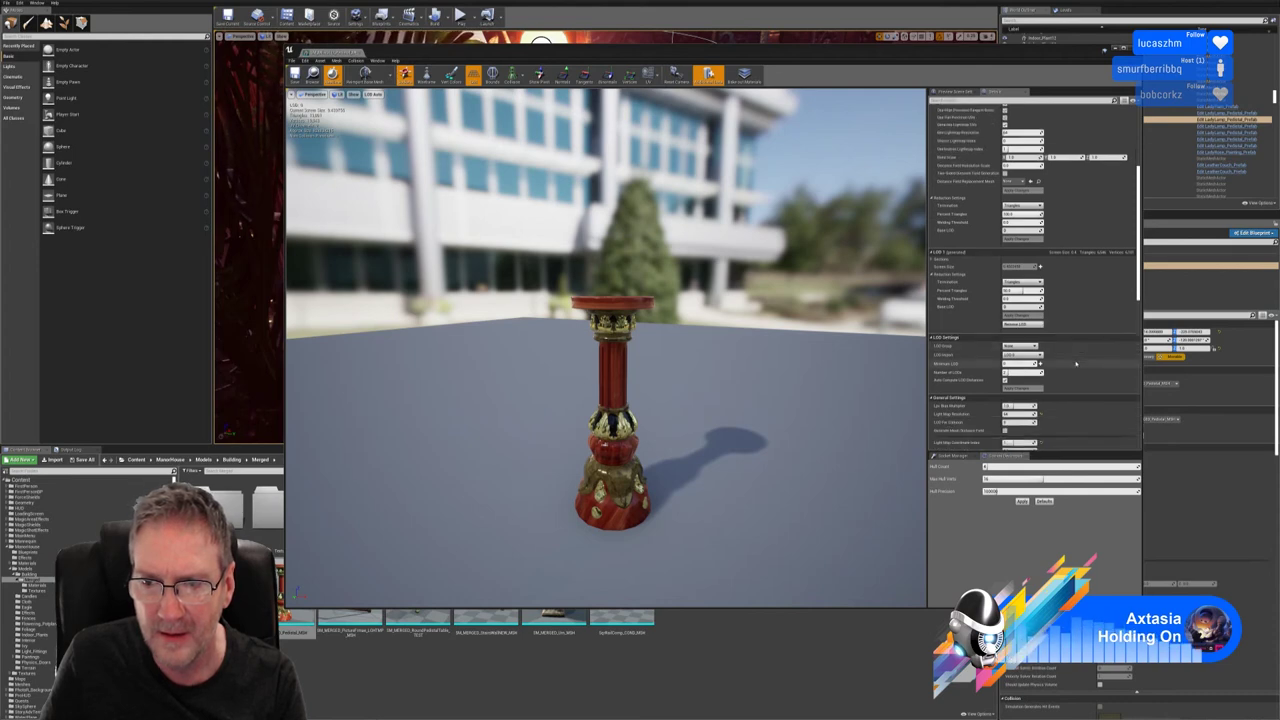
scroll(1076, 364, "down", 5)
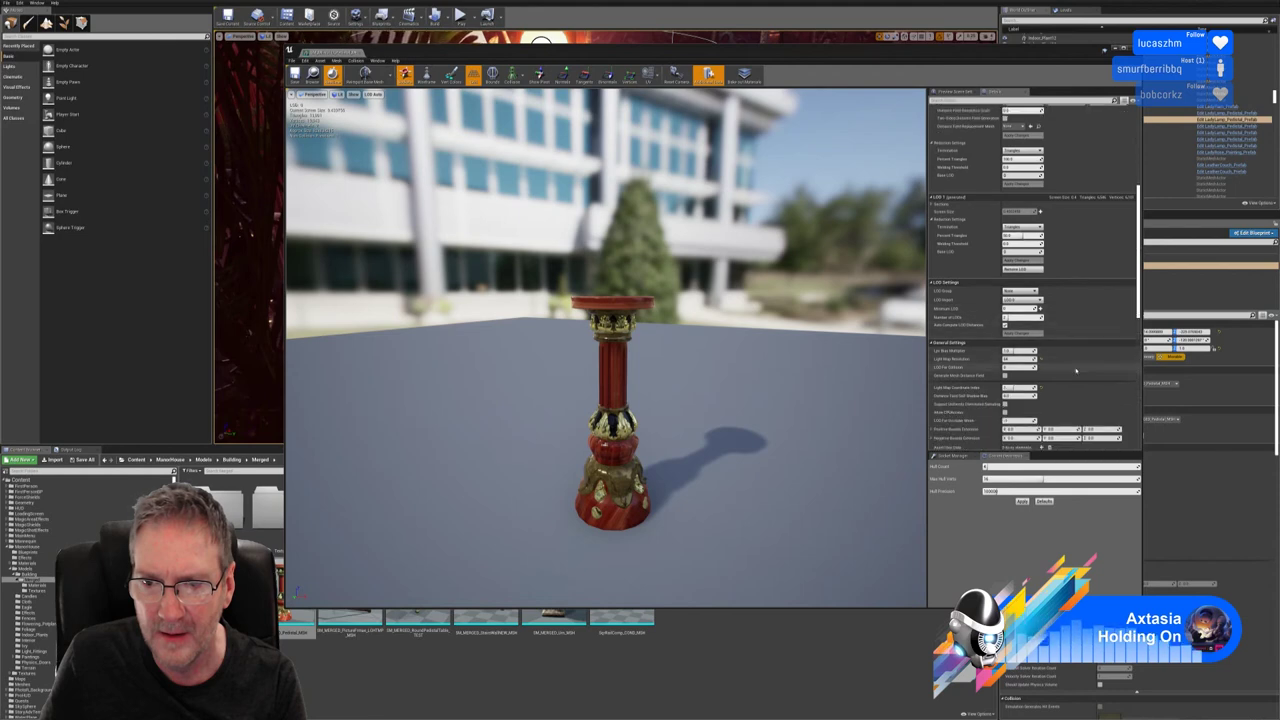
scroll(1076, 369, "up", 5)
scroll(1040, 360, "up", 5)
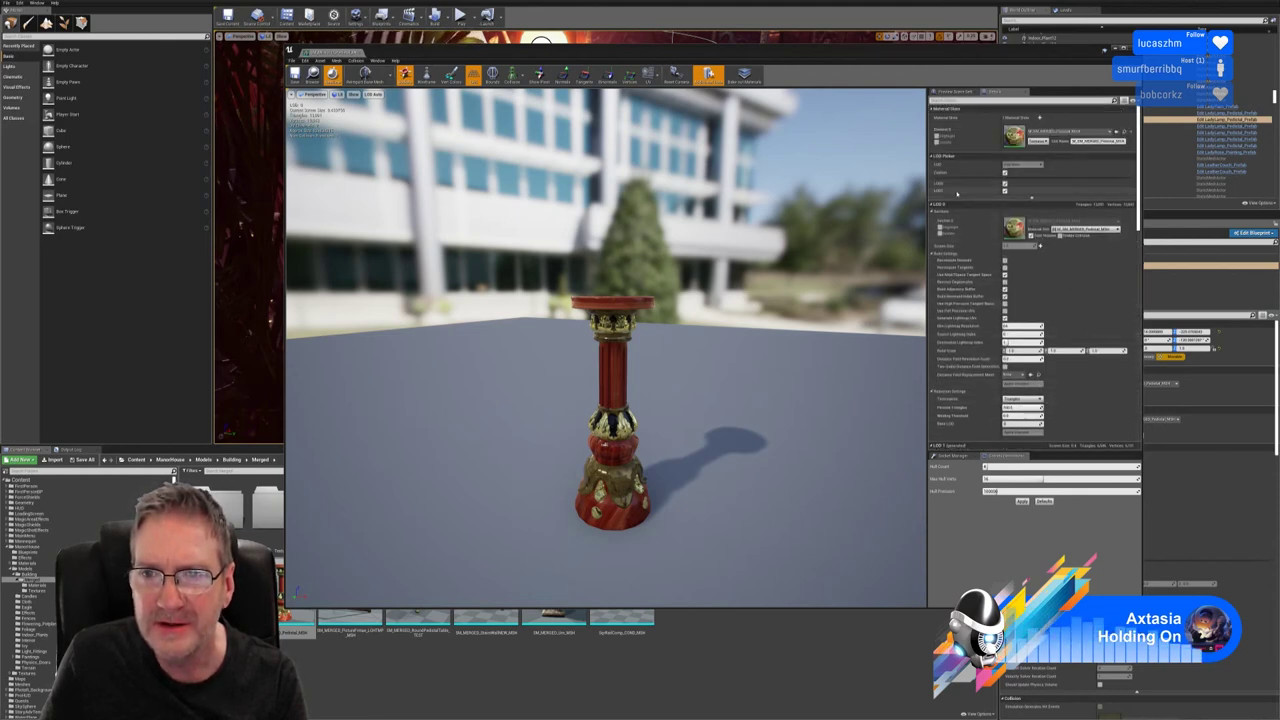
scroll(1020, 345, "down", 1)
scroll(1030, 348, "down", 6)
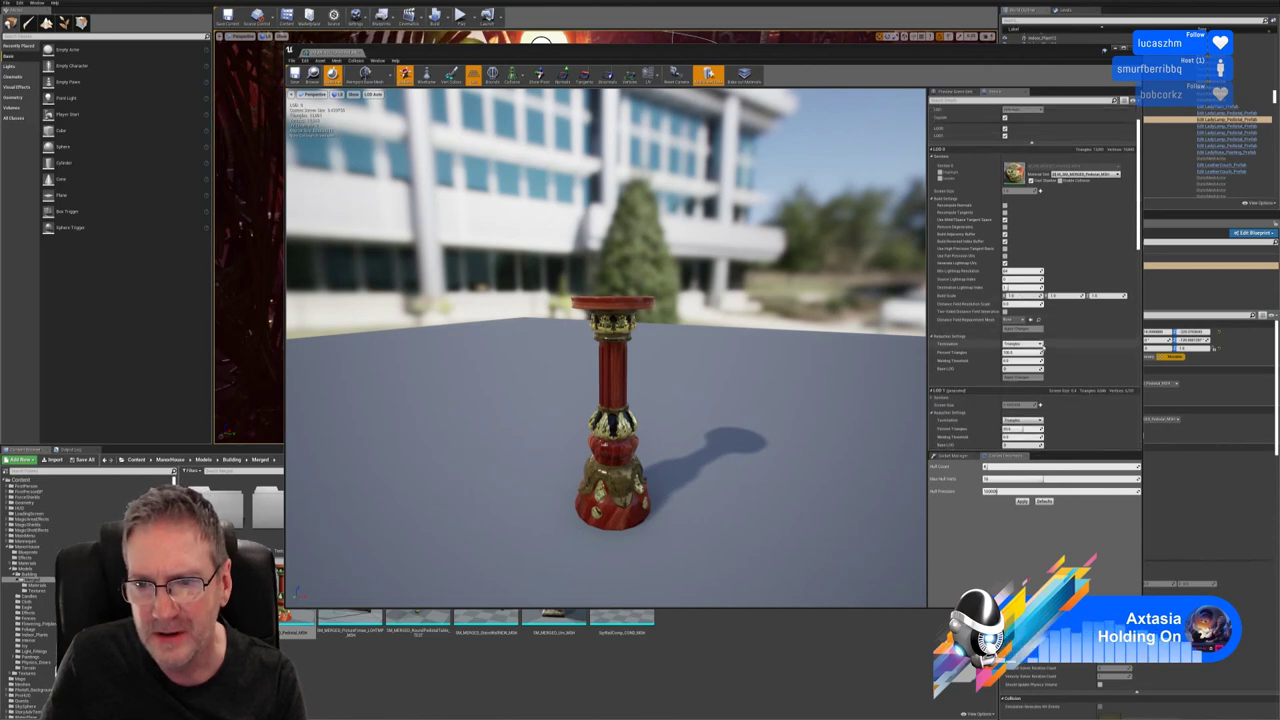
scroll(1044, 352, "down", 5)
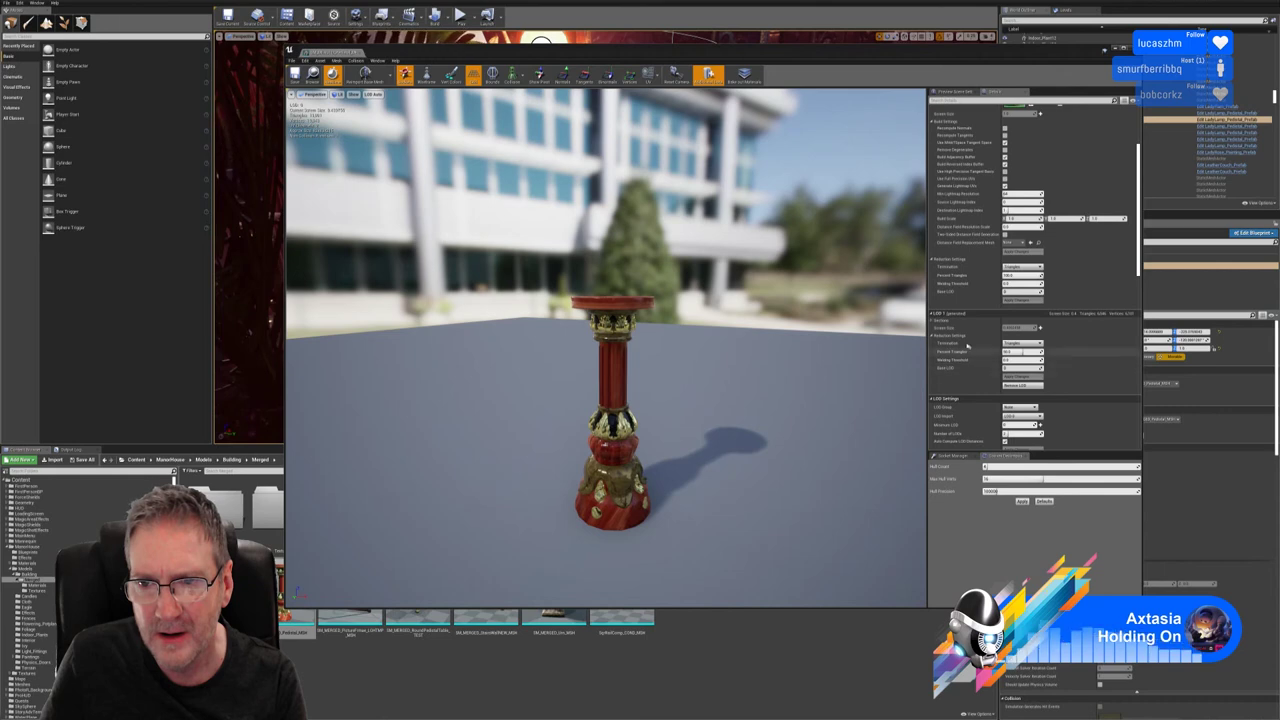
Step: Check LOD 1's material section and review the LOD and general settings below it
left_click(931, 320)
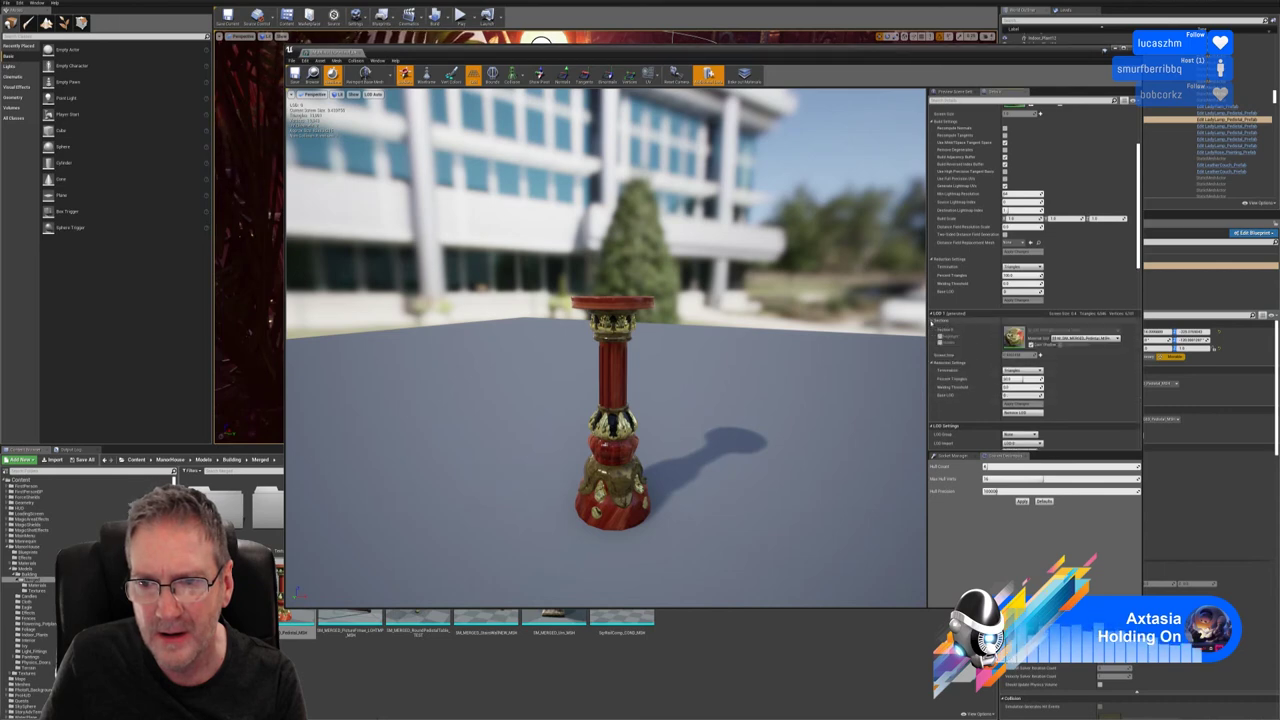
left_click(931, 321)
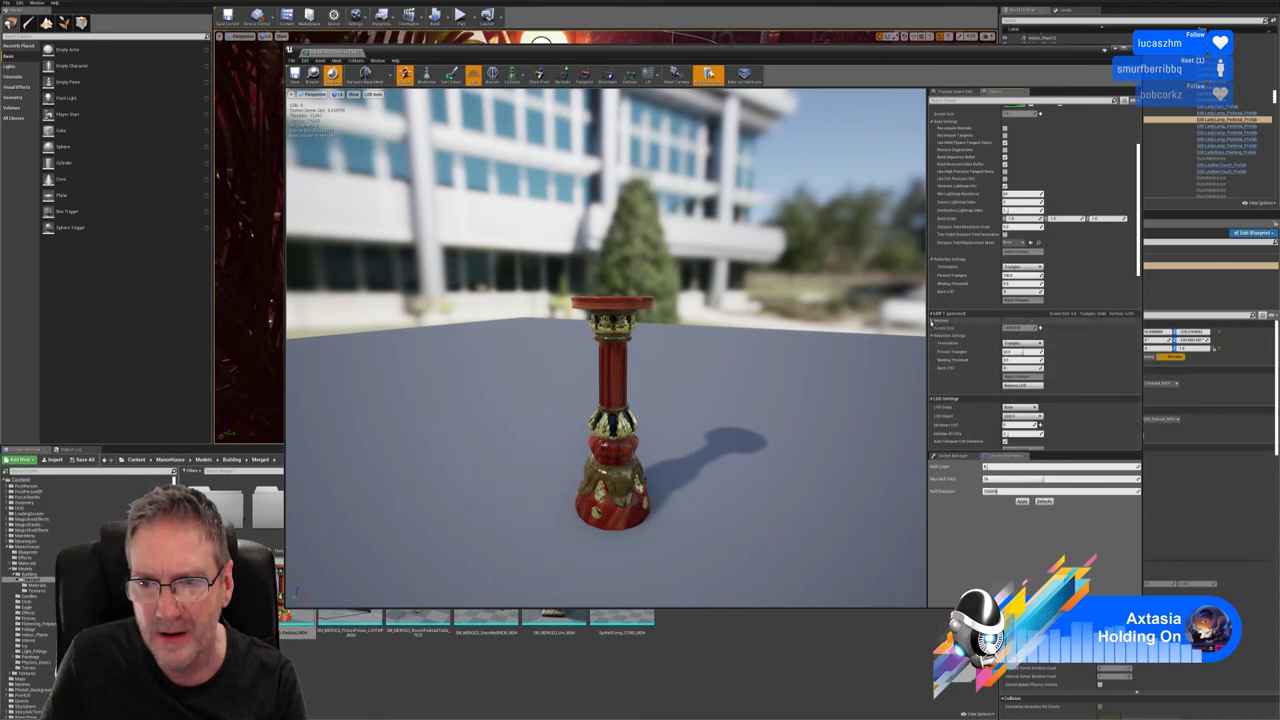
scroll(1062, 380, "down", 2)
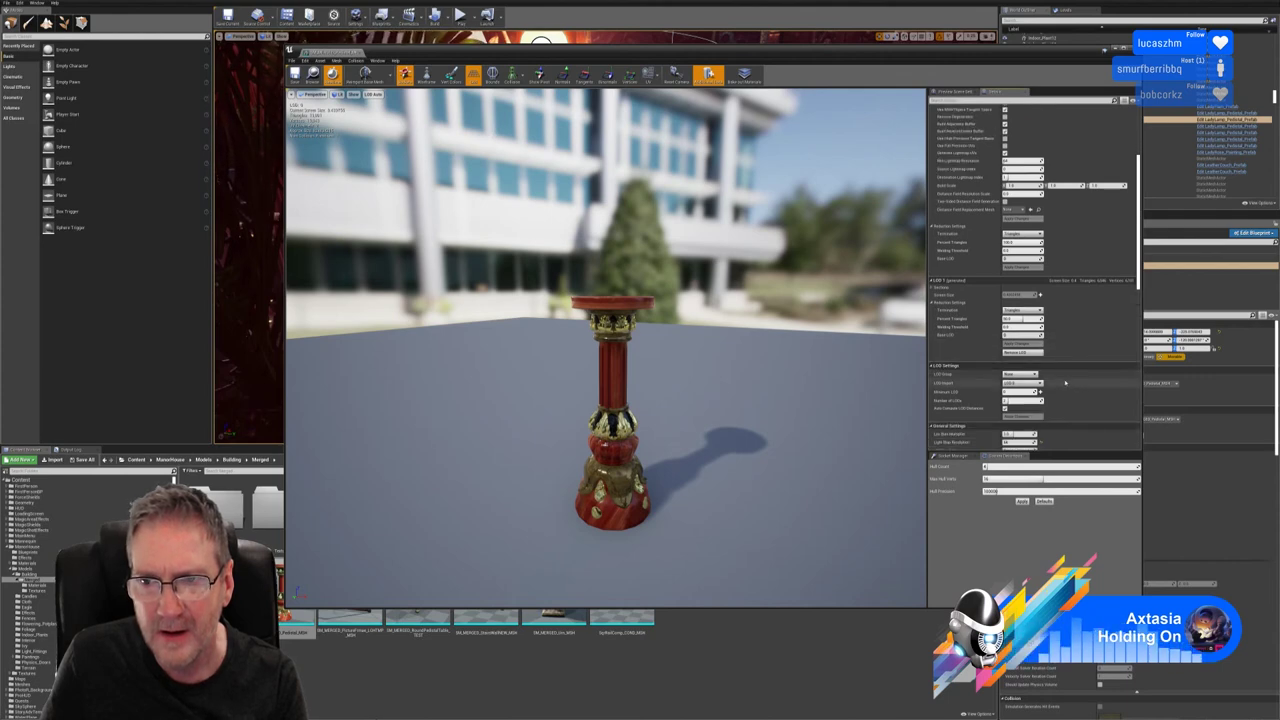
scroll(1065, 383, "down", 3)
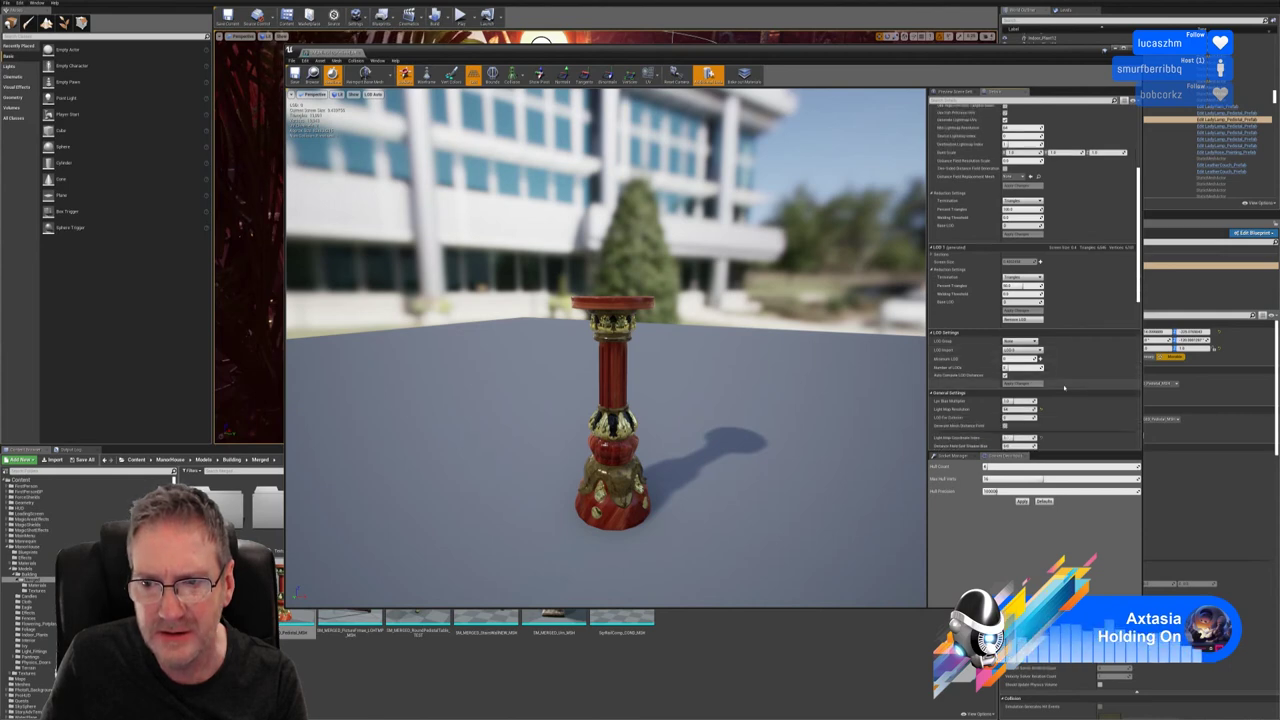
scroll(1063, 393, "down", 5)
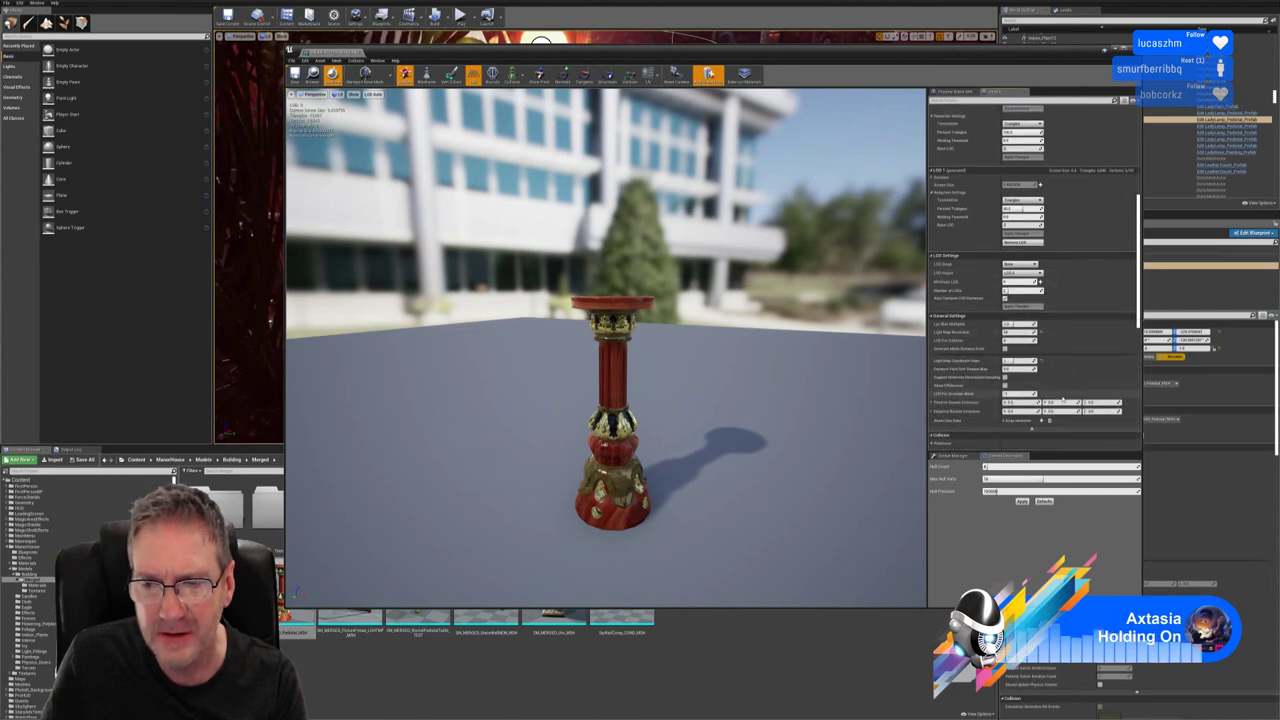
scroll(1063, 388, "up", 6)
scroll(1063, 388, "up", 10)
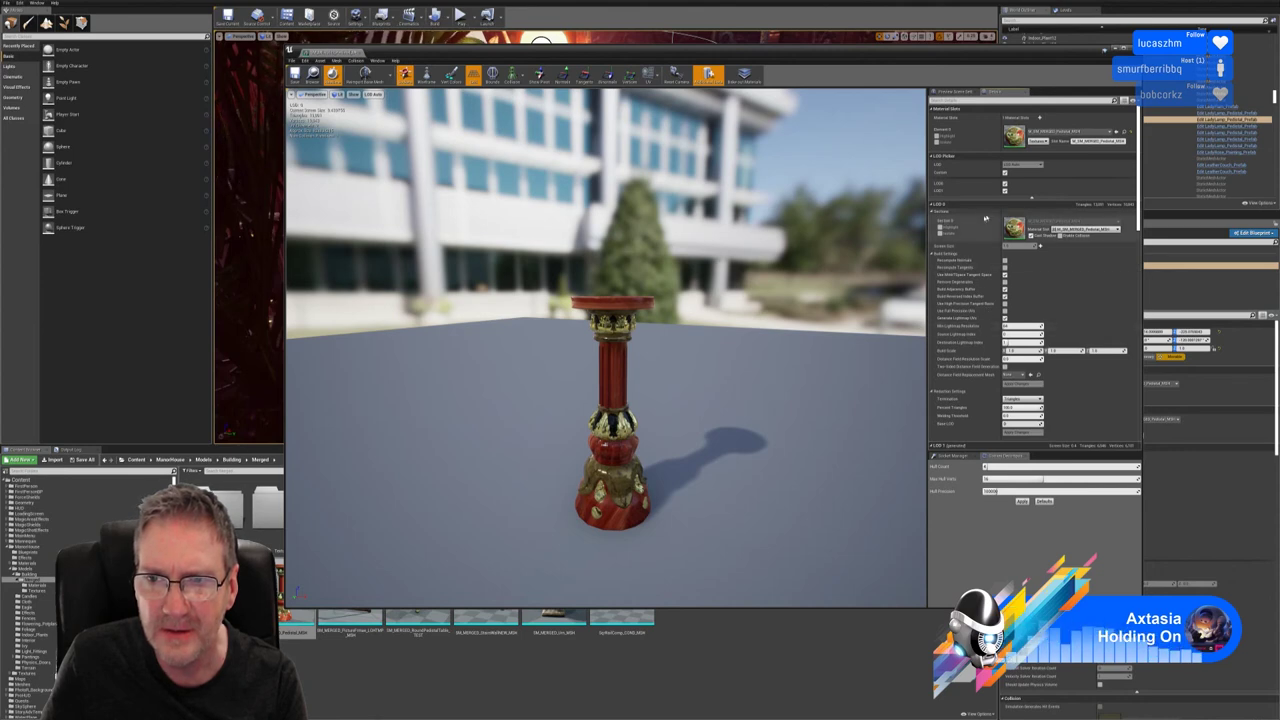
Step: Expand LOD 1's material section and view the pedestal from a closer, slightly higher angle in the preview
scroll(990, 300, "down", 3)
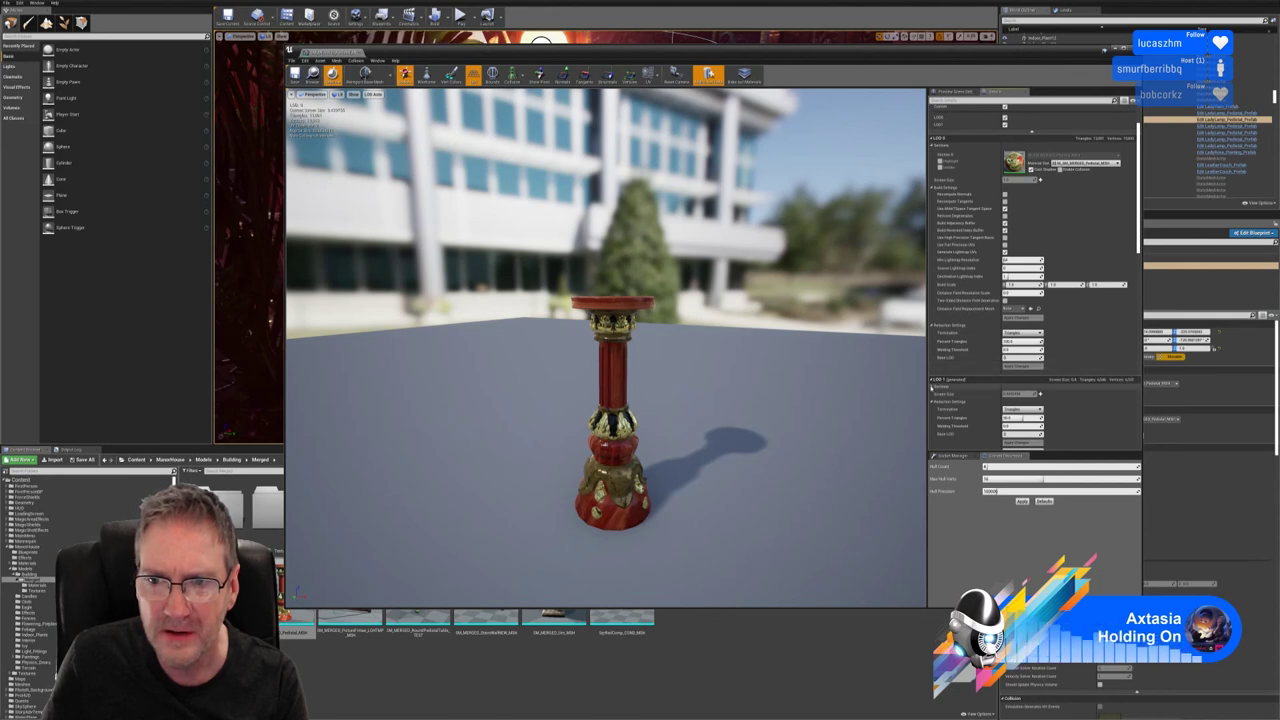
left_click(933, 386)
scroll(932, 388, "down", 2)
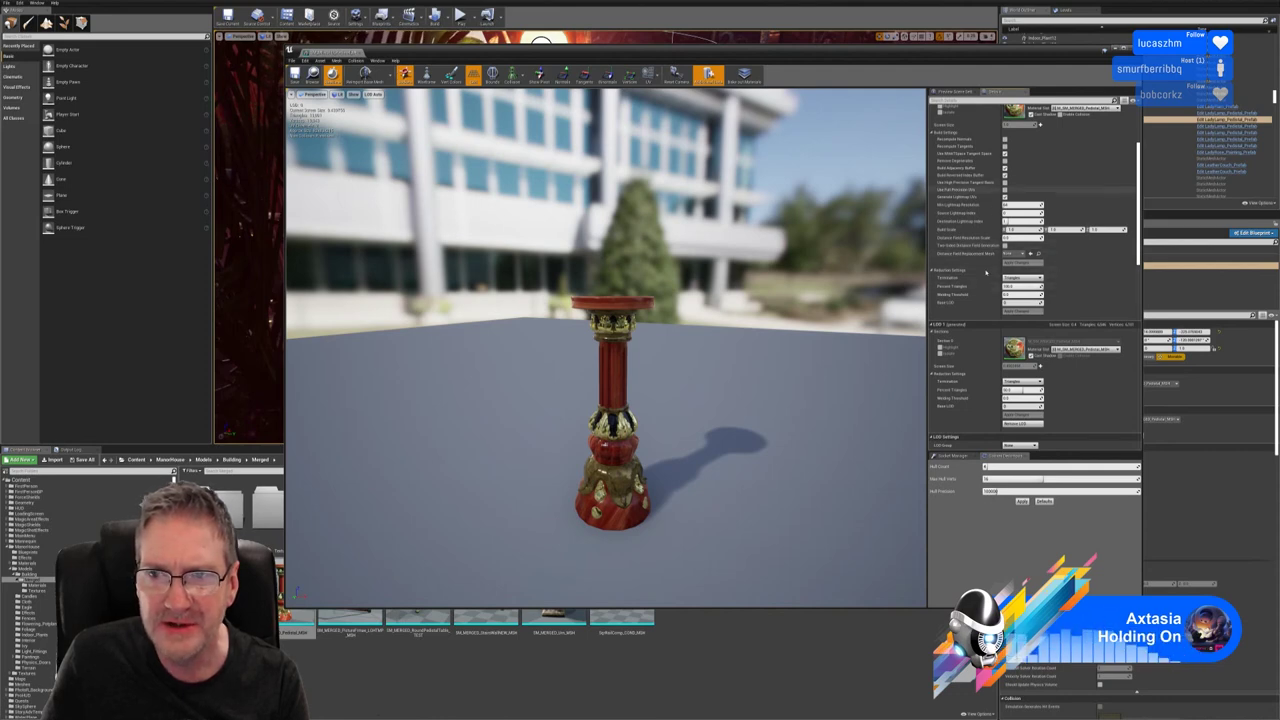
left_click_drag(640, 350, 628, 325)
left_click_drag(726, 423, 740, 475)
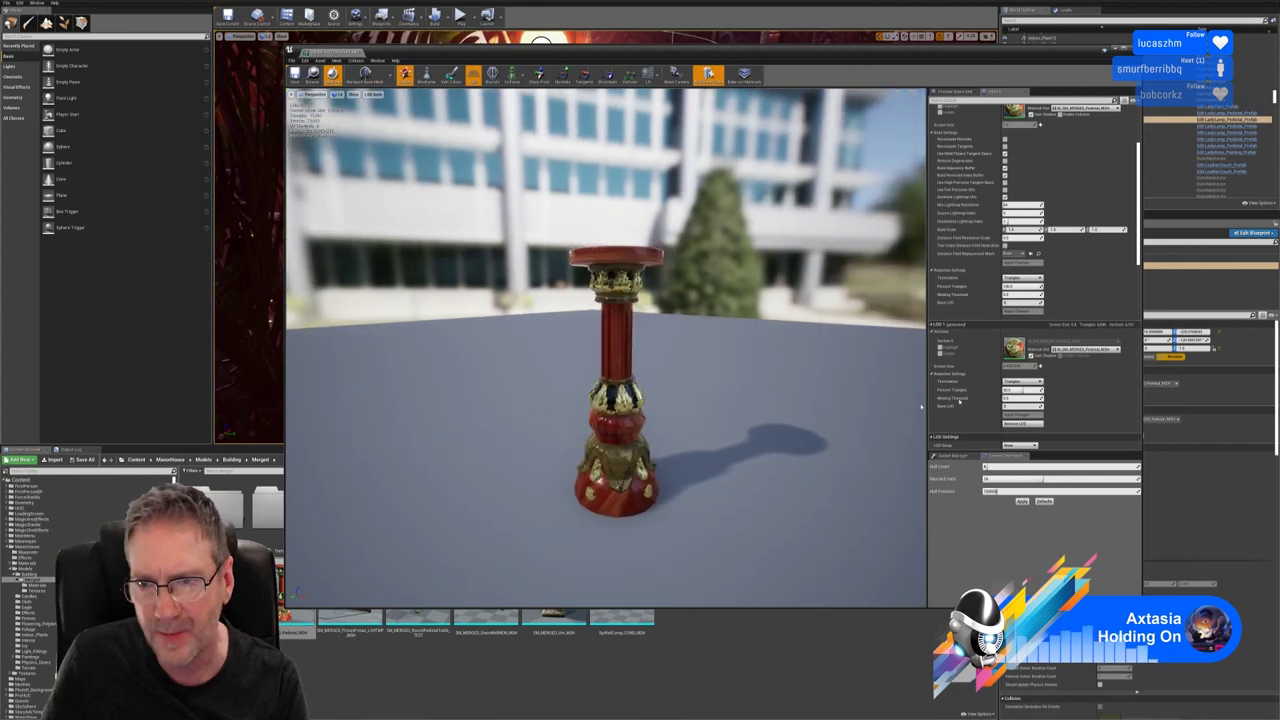
Step: Review the LOD 0 and LOD 1 settings and view the pedestal from progressively farther away in the preview
scroll(1089, 398, "down", 1)
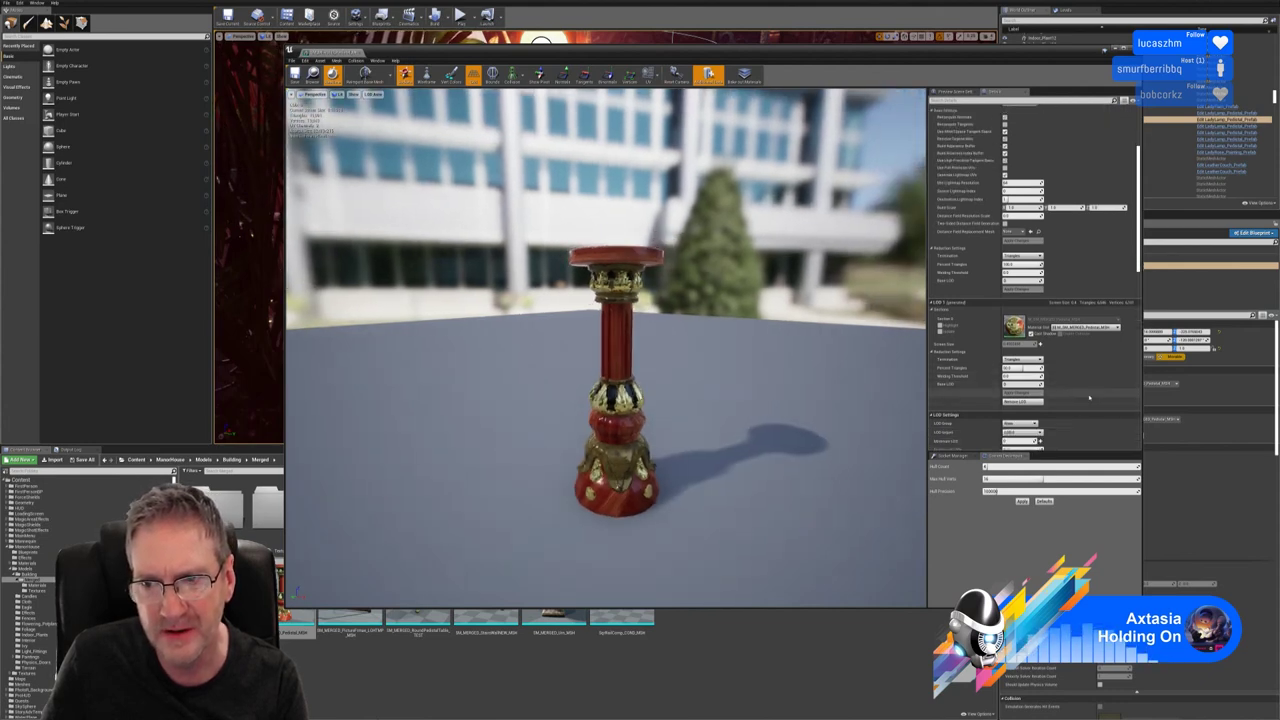
scroll(1066, 373, "up", 2)
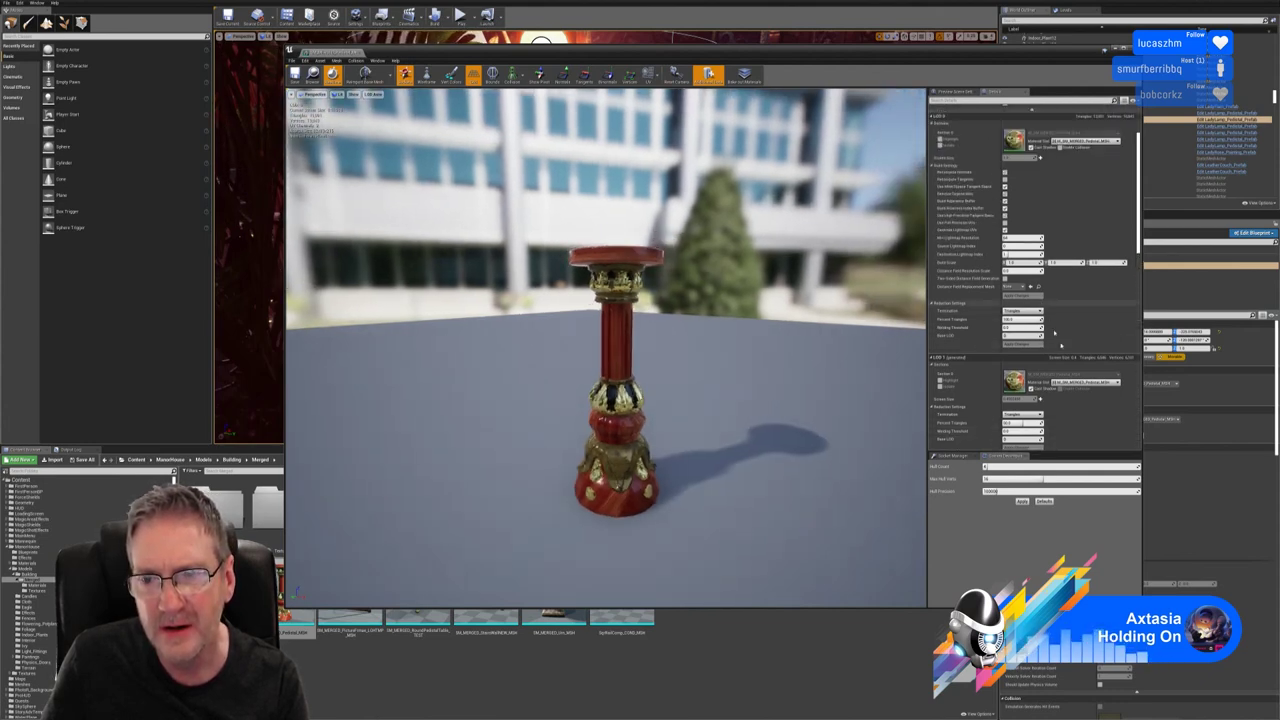
scroll(1066, 373, "down", 2)
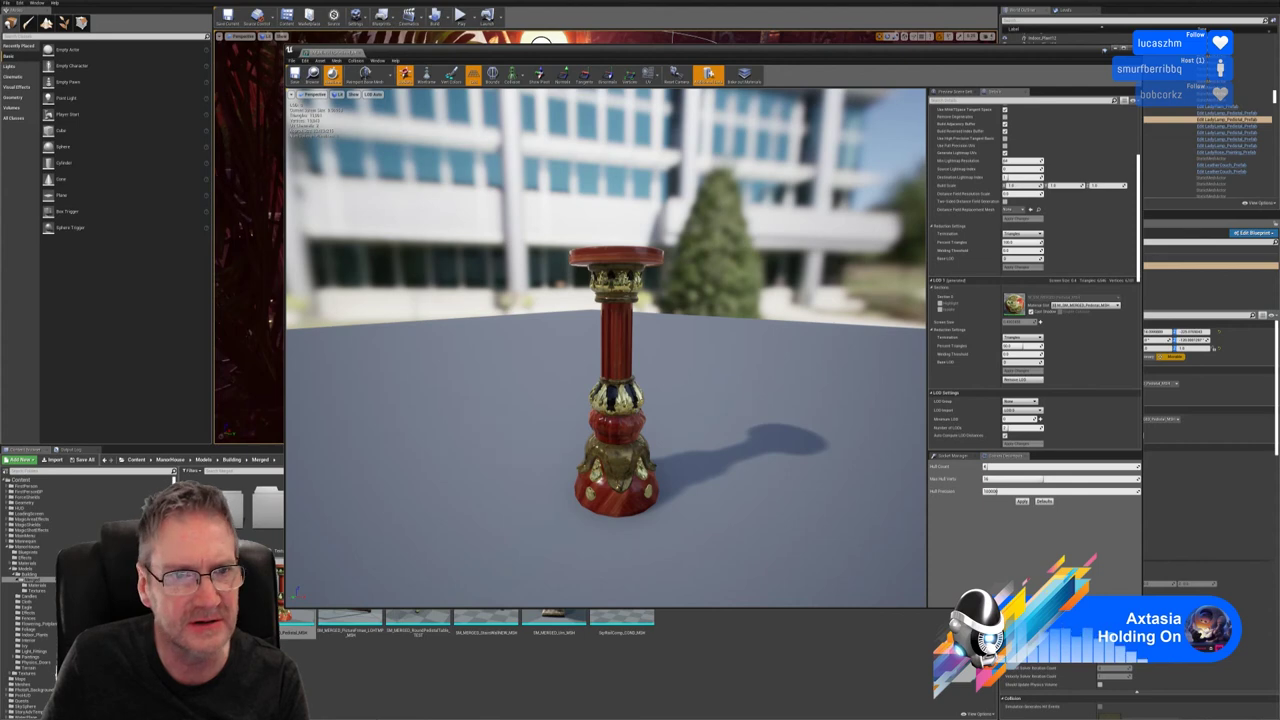
right_click_drag(606, 345, 520, 338)
key("d")
key("s")
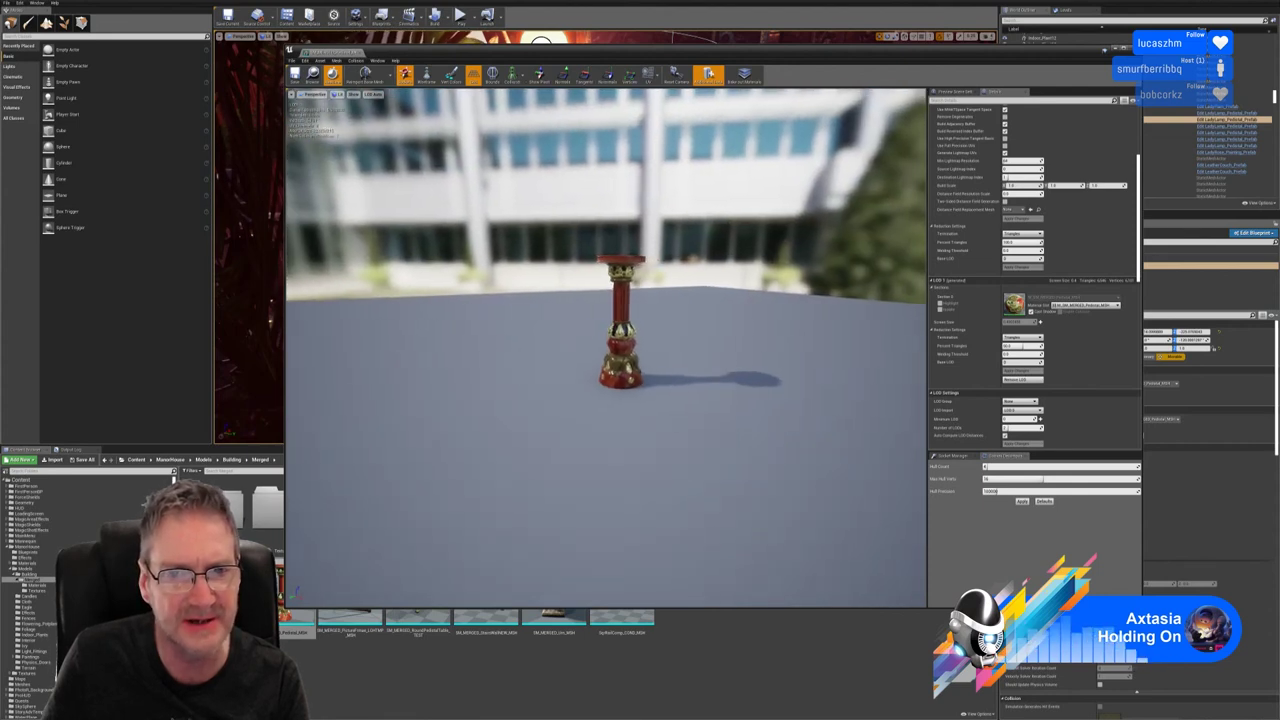
scroll(606, 350, "down", 5)
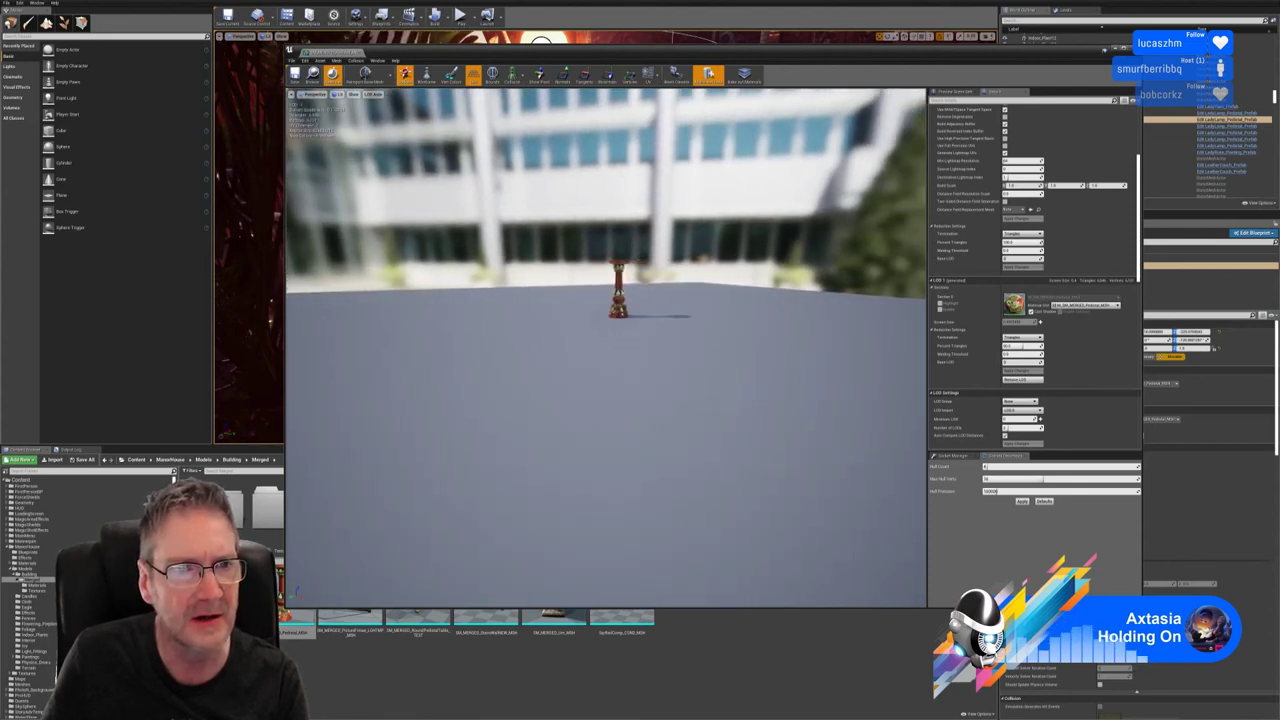
key("s")
mouse_move(606, 350)
right_mouse_down()
mouse_move(644, 350)
mouse_move(614, 348)
right_mouse_up()
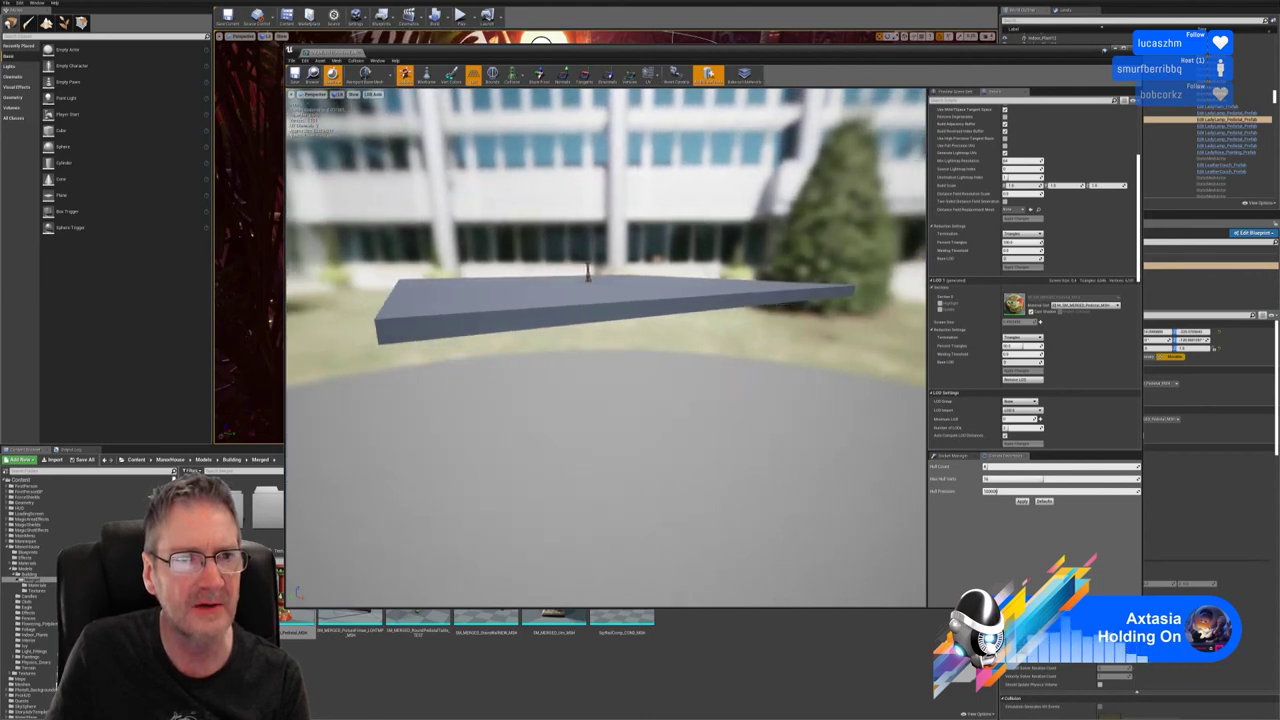
Step: Return to the pedestal in the preview and examine the LOD 1 transition from close and medium distances
left_click_drag(648, 344, 676, 340)
left_click_drag(839, 320, 824, 311)
mouse_move(839, 320)
right_mouse_down()
mouse_move(876, 323)
mouse_move(815, 323)
mouse_move(890, 325)
mouse_move(835, 325)
right_mouse_up()
key("w")
key("w")
key("w")
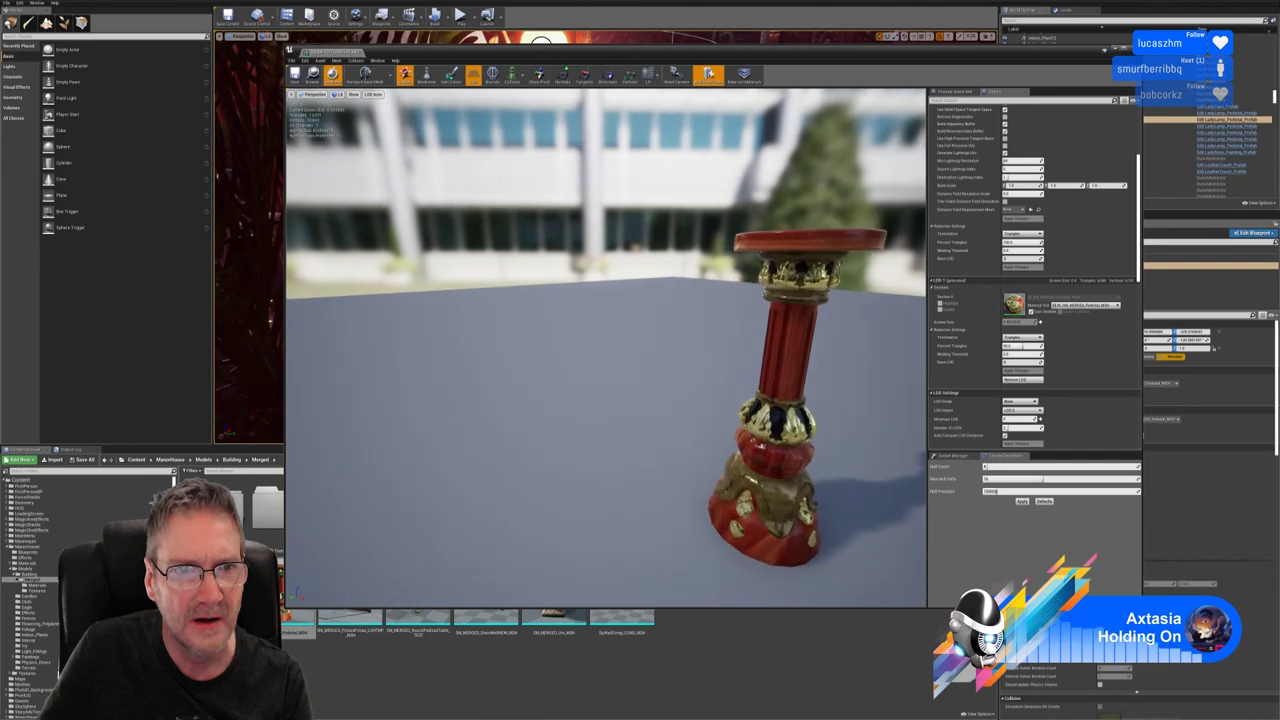
left_click_drag(815, 262, 806, 310)
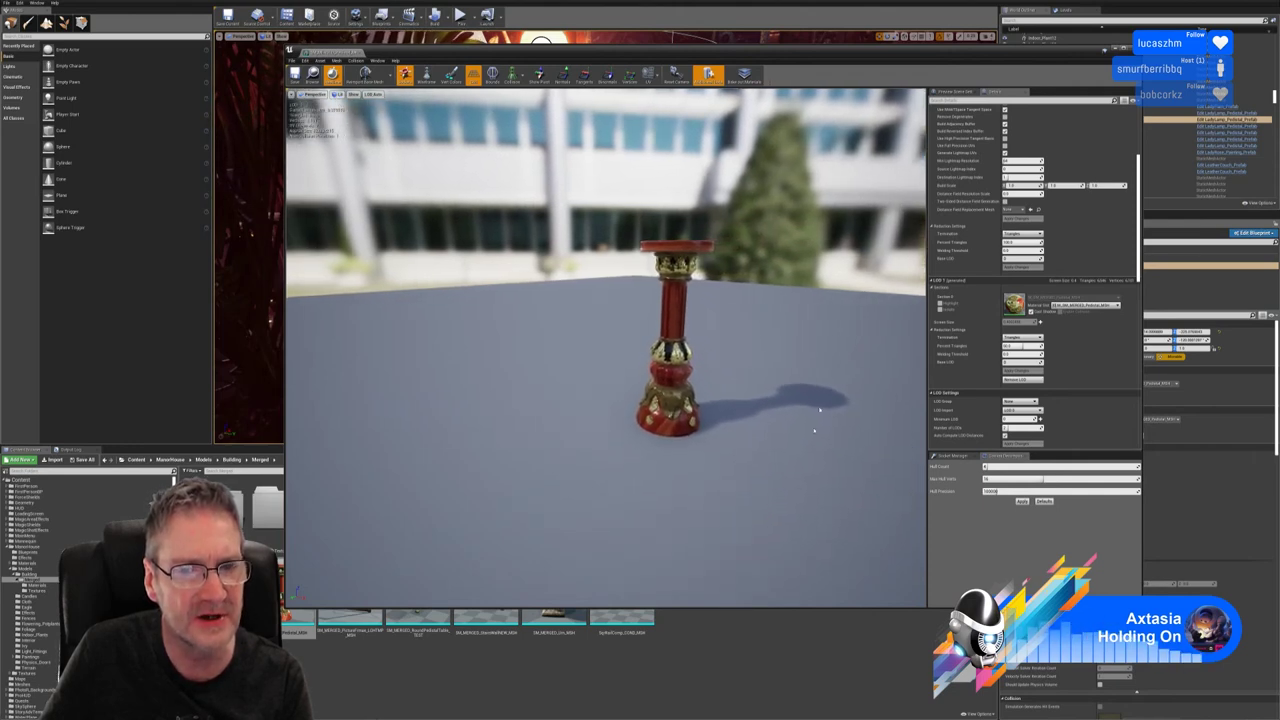
left_click_drag(757, 400, 755, 391)
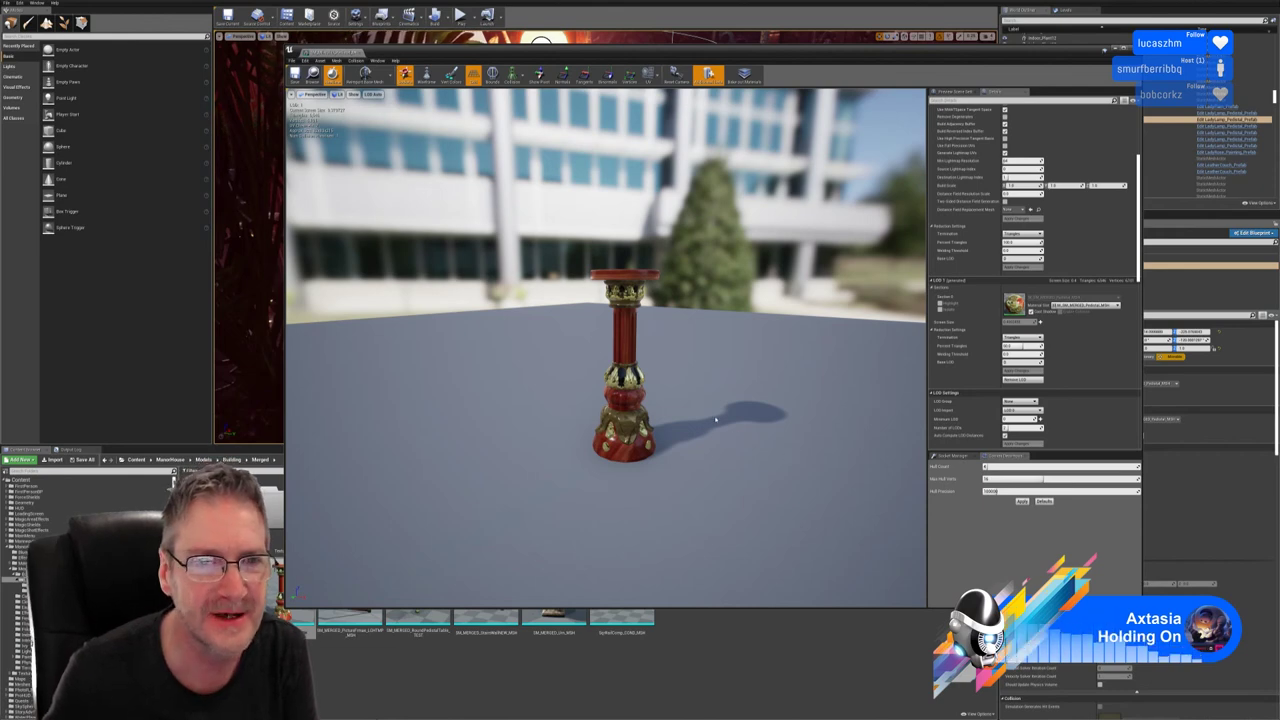
left_click_drag(620, 390, 644, 378)
mouse_move(560, 360)
left_mouse_down()
mouse_move(507, 351)
mouse_move(542, 360)
left_mouse_up()
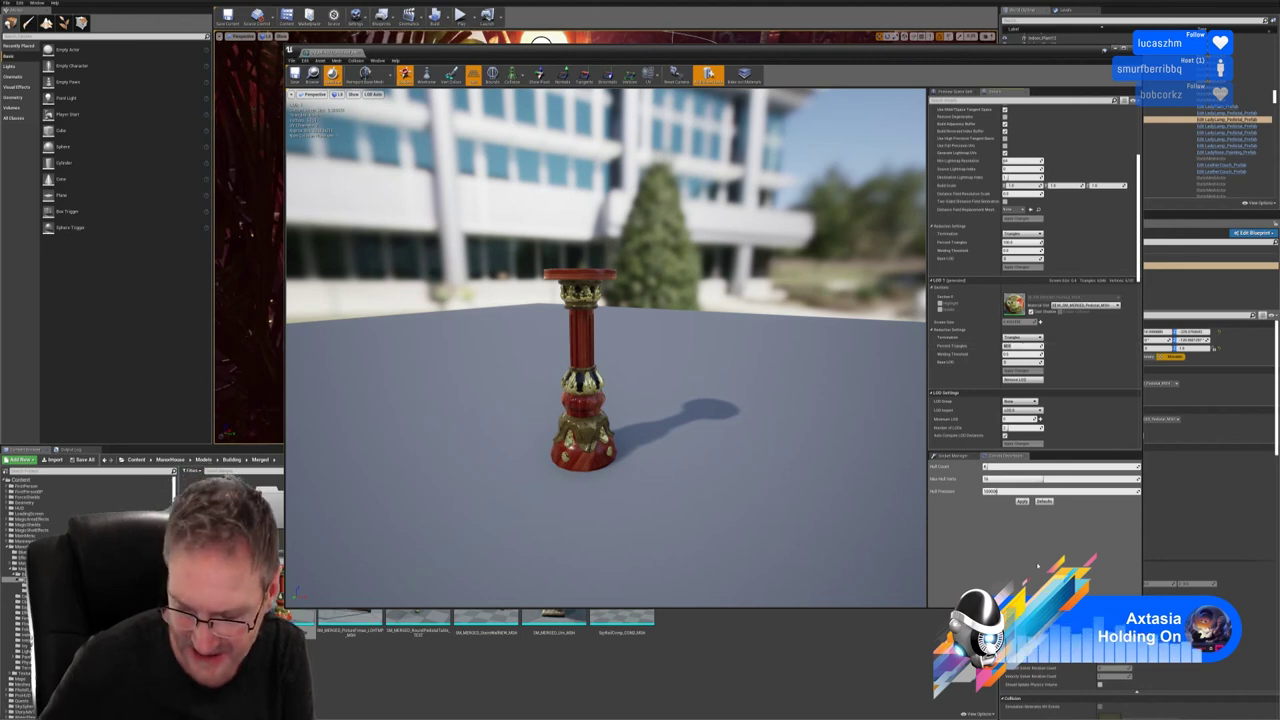
Step: Lower LOD 1's percent triangles, apply the changes and check the reduced pedestal in the preview
type("0")
key("Return")
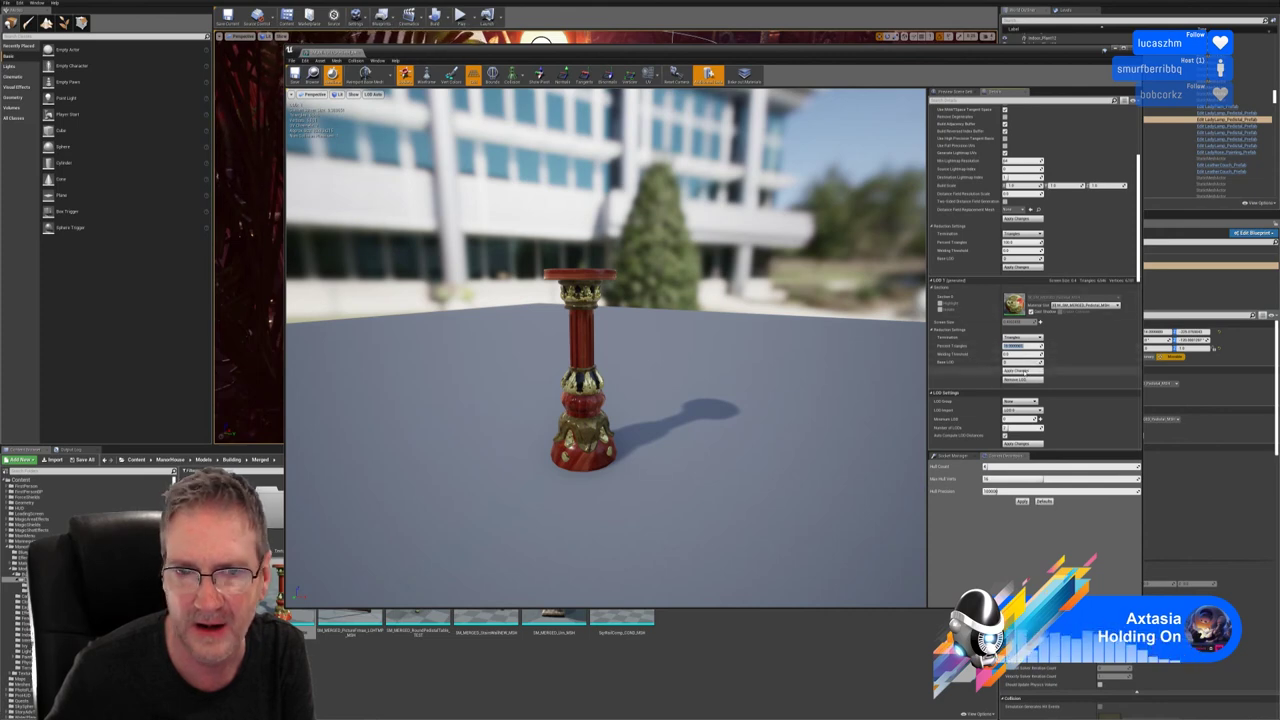
left_click(1021, 371)
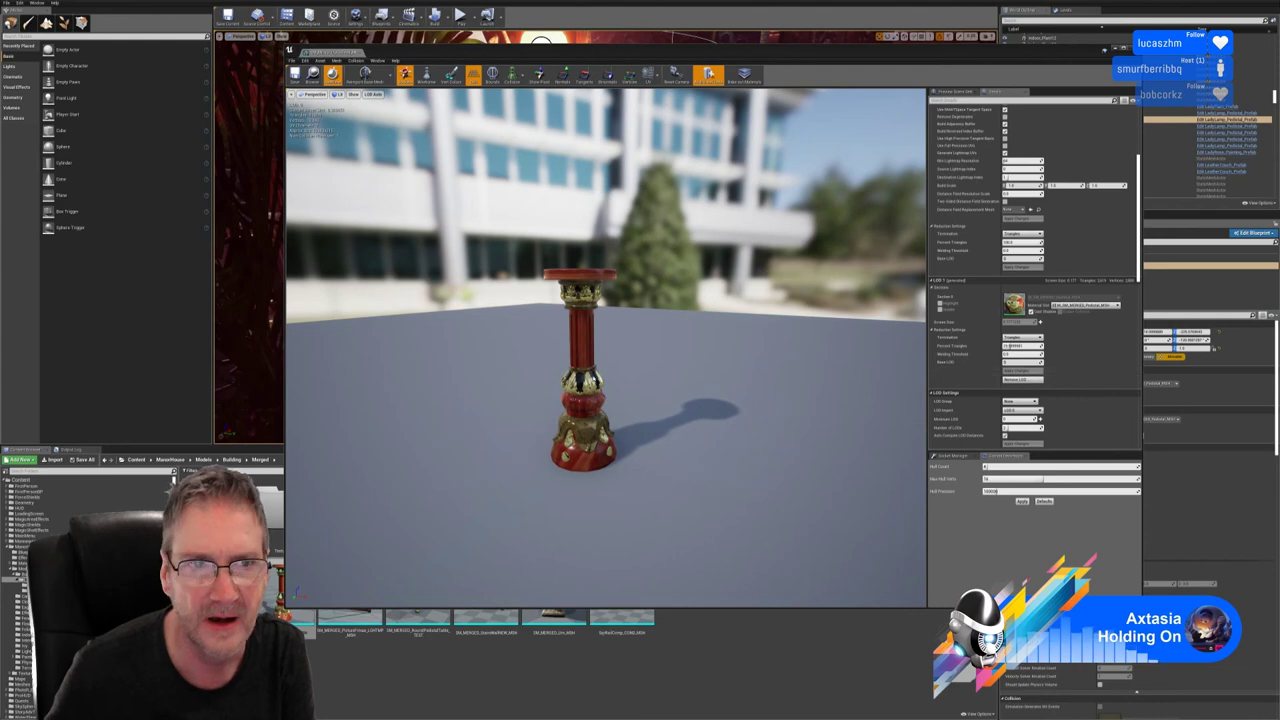
left_click_drag(627, 370, 613, 435)
mouse_move(580, 375)
left_mouse_down()
mouse_move(580, 410)
mouse_move(576, 362)
left_mouse_up()
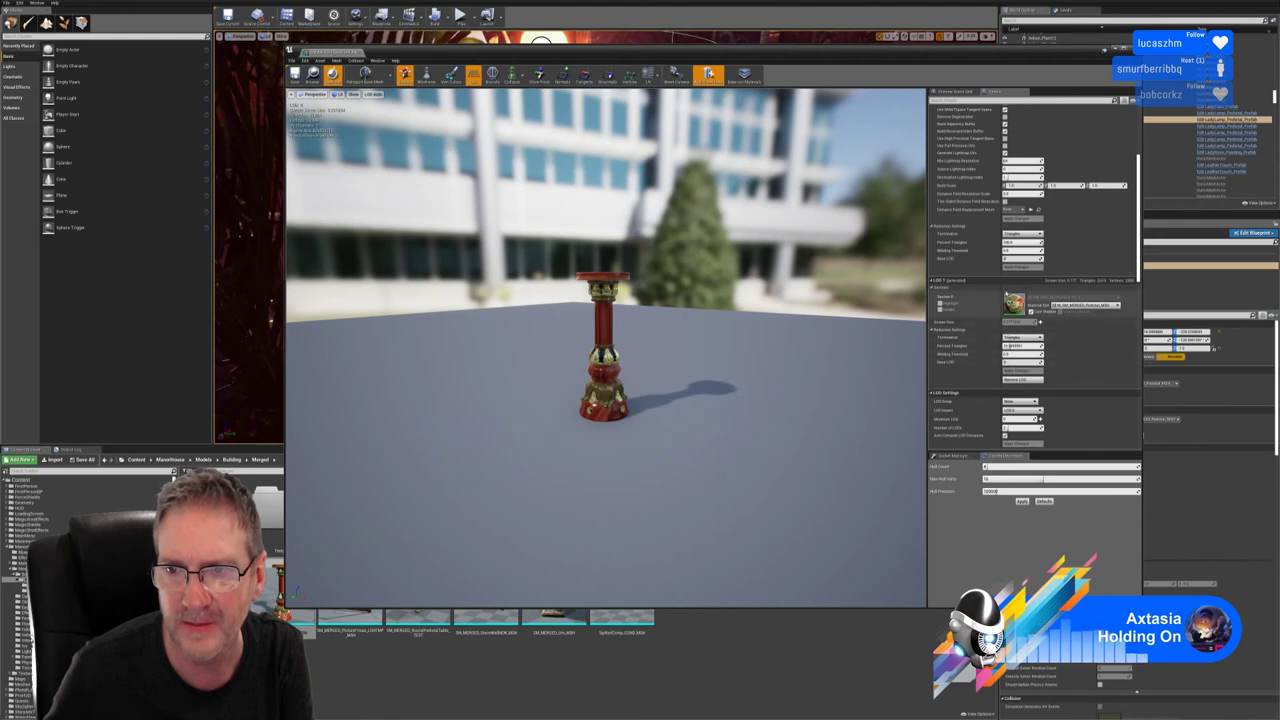
Step: Examine the build and reduction settings of LOD 0 and LOD 1, including LOD 1's screen size and the LOD settings
scroll(1000, 290, "up", 2)
scroll(1052, 263, "up", 4)
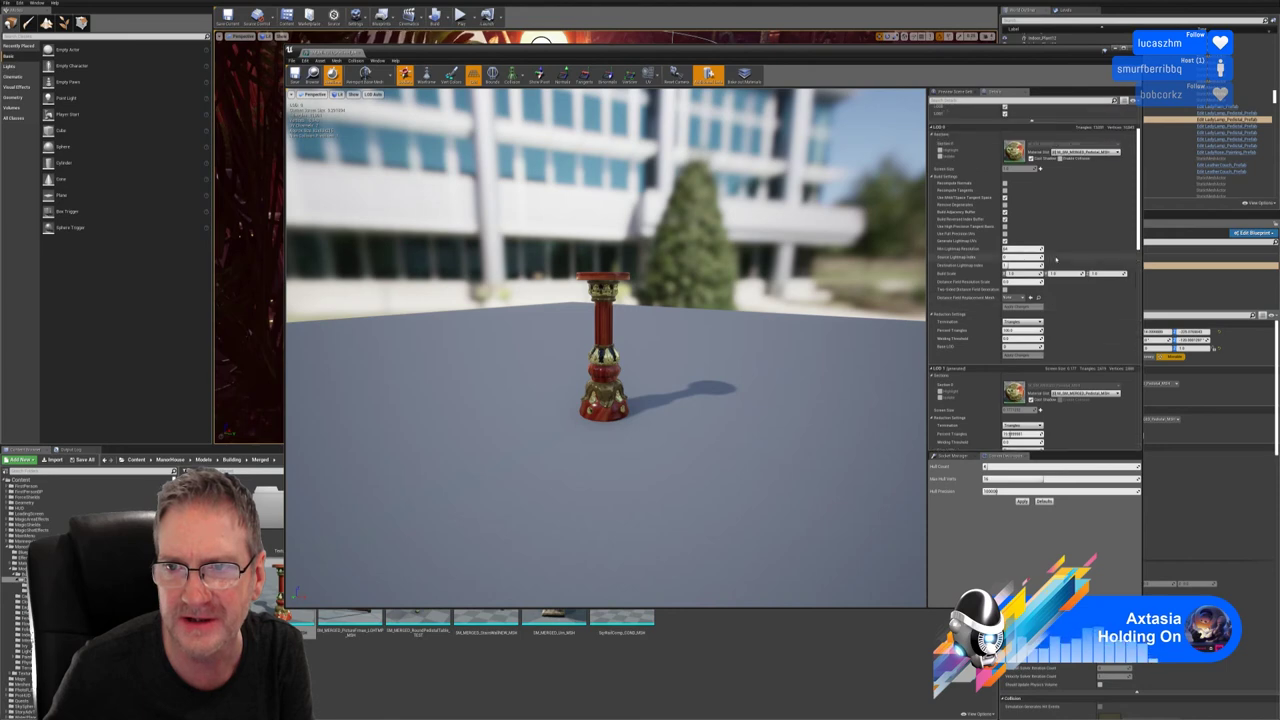
scroll(1055, 258, "down", 6)
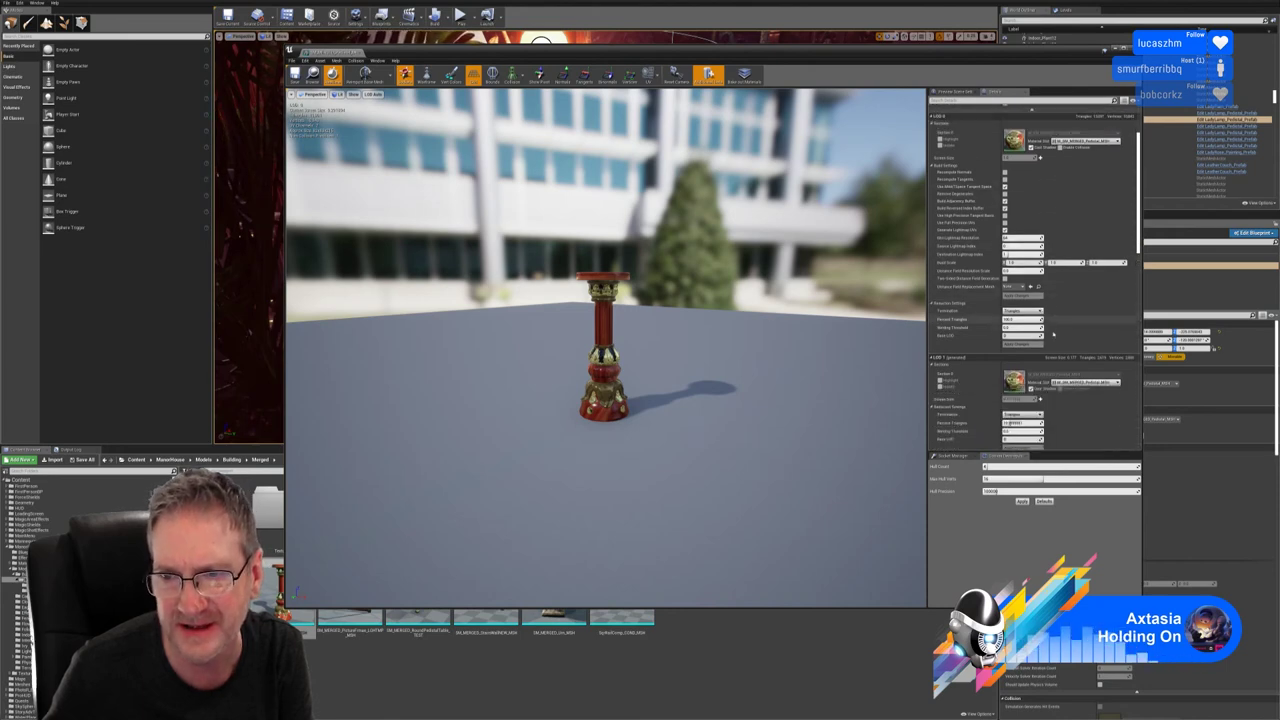
scroll(1058, 344, "down", 1)
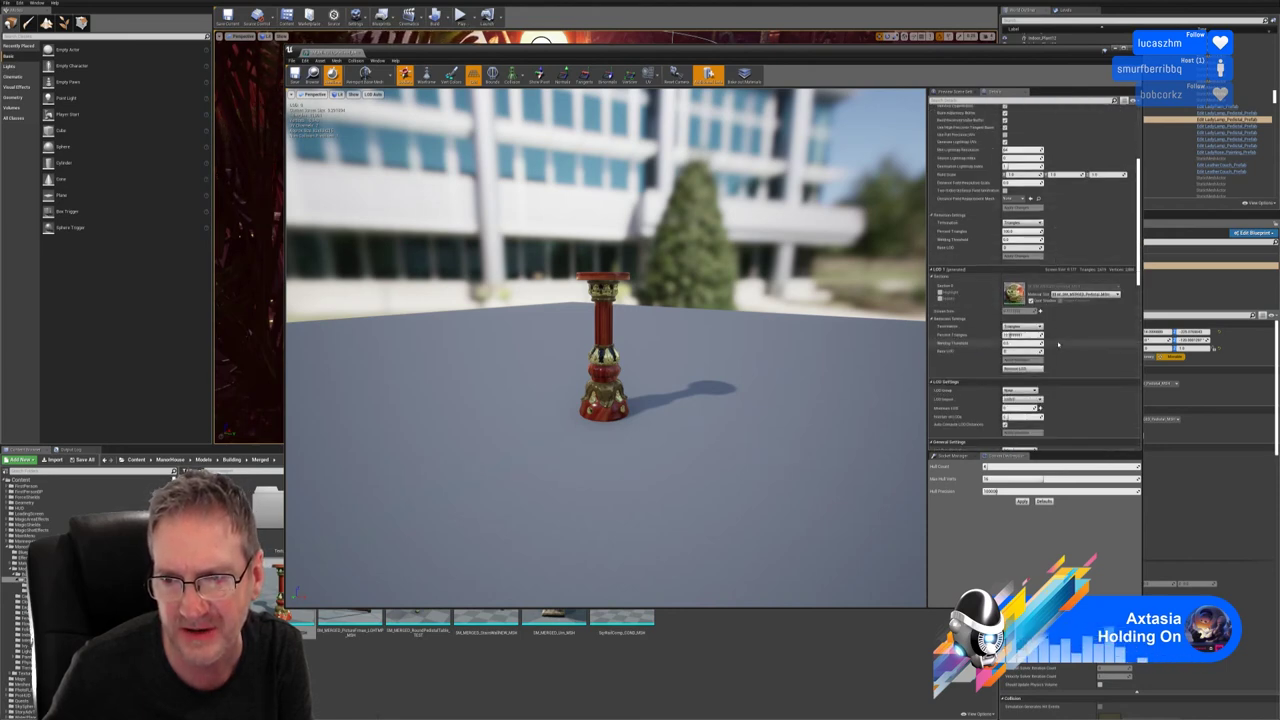
scroll(1058, 344, "down", 2)
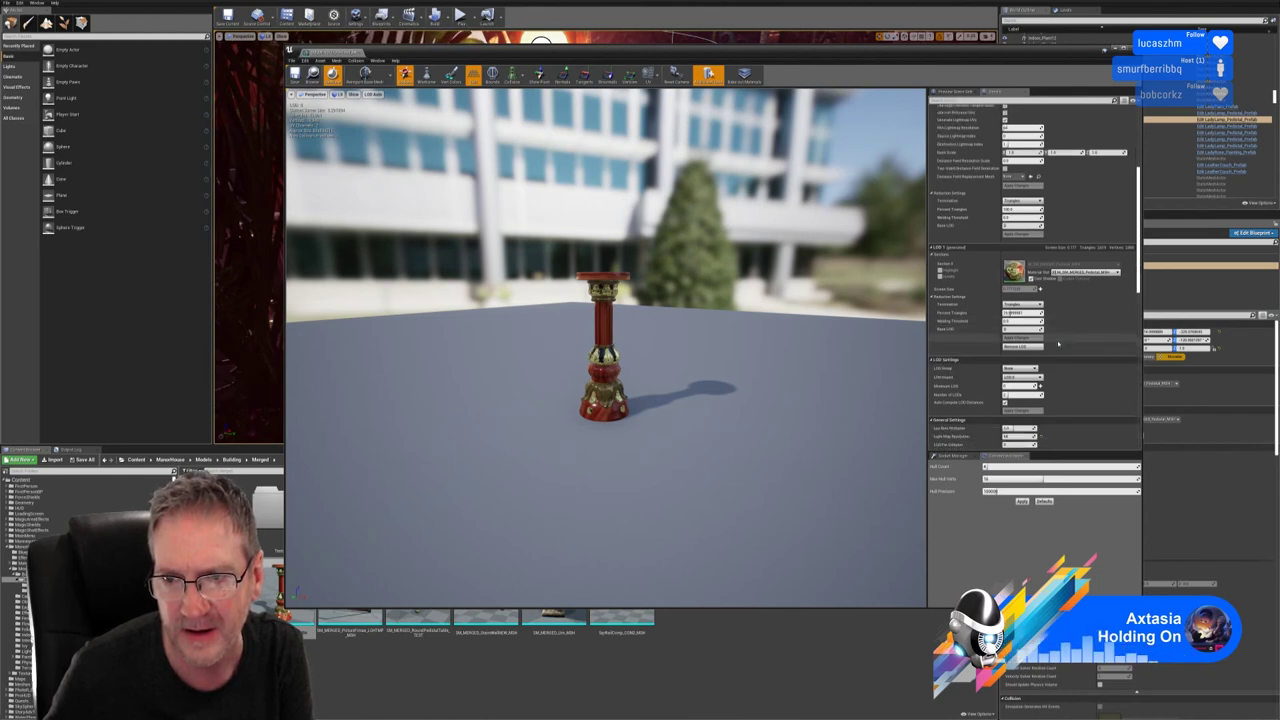
scroll(1058, 344, "up", 3)
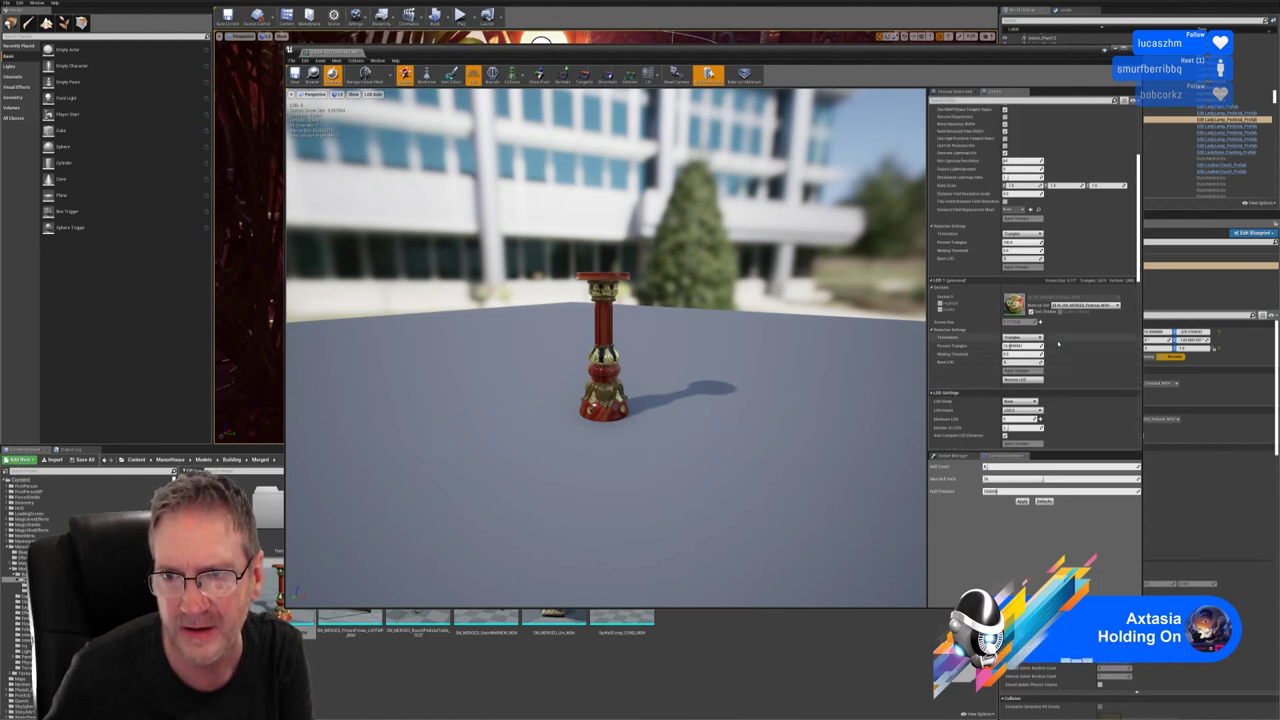
scroll(1058, 339, "up", 4)
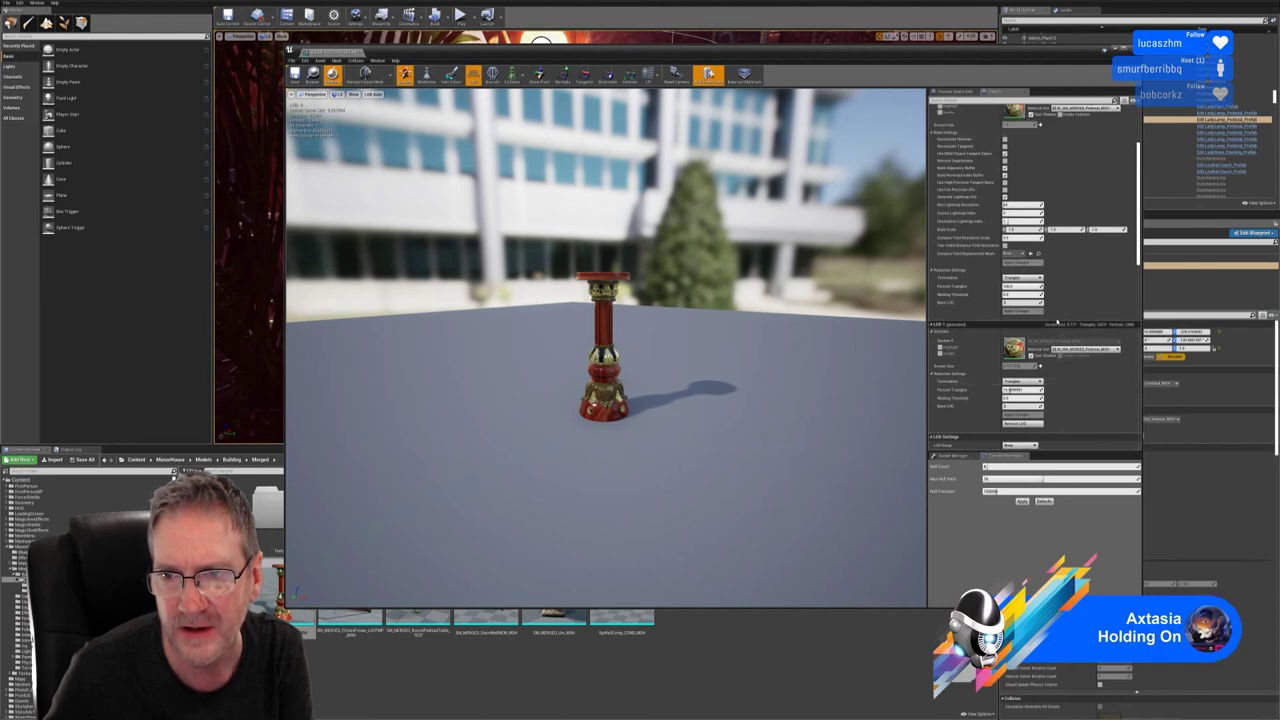
scroll(1058, 336, "up", 1)
scroll(1057, 325, "down", 3)
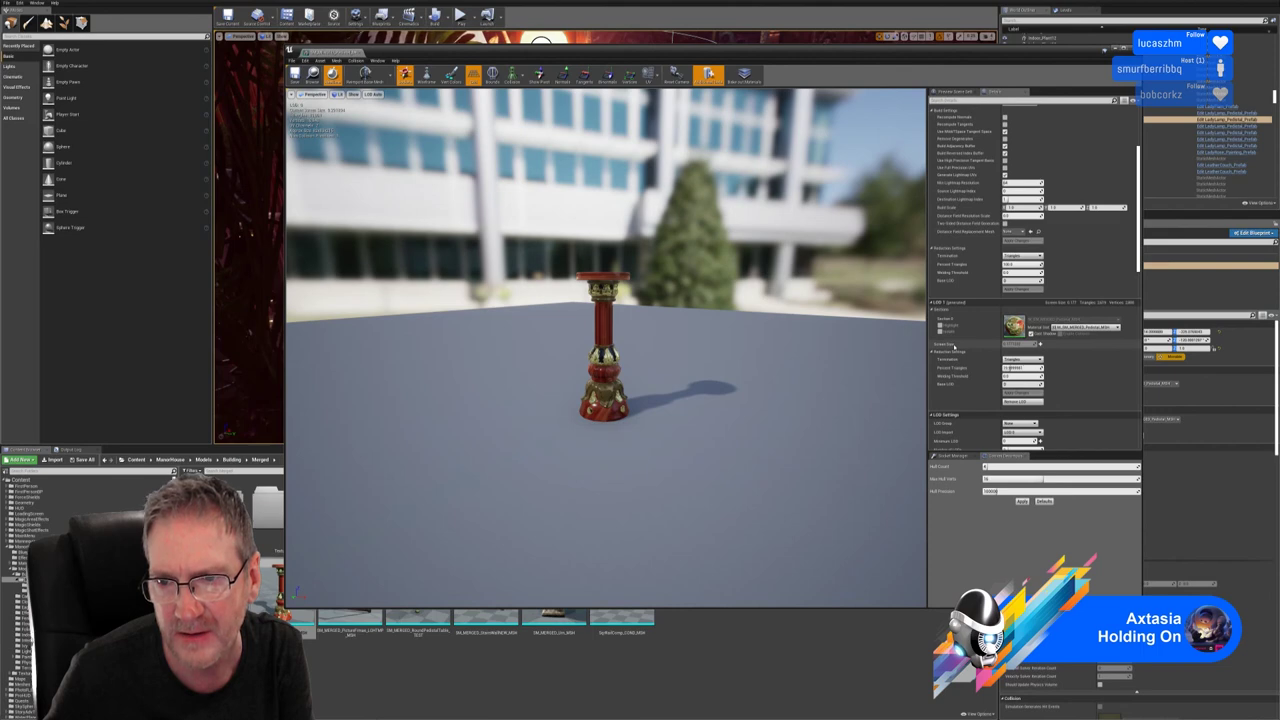
scroll(990, 300, "up", 5)
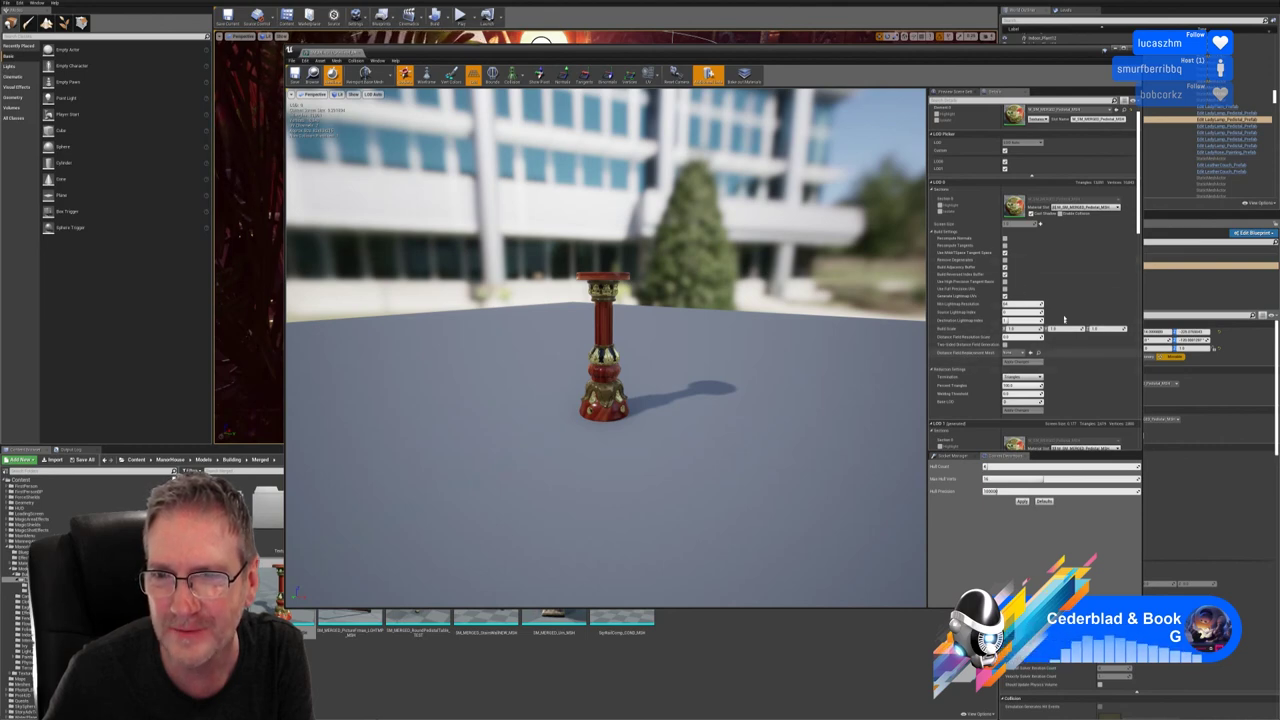
scroll(1060, 330, "down", 2)
scroll(1064, 318, "down", 2)
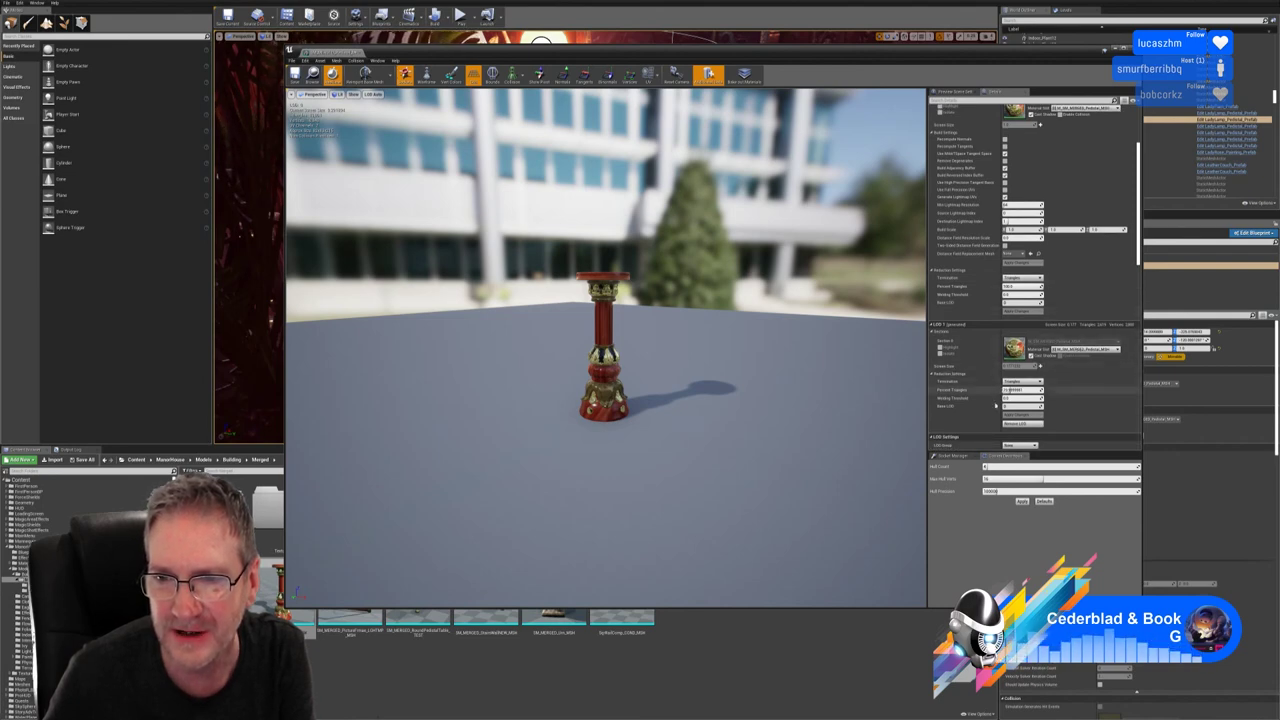
scroll(1072, 410, "down", 1)
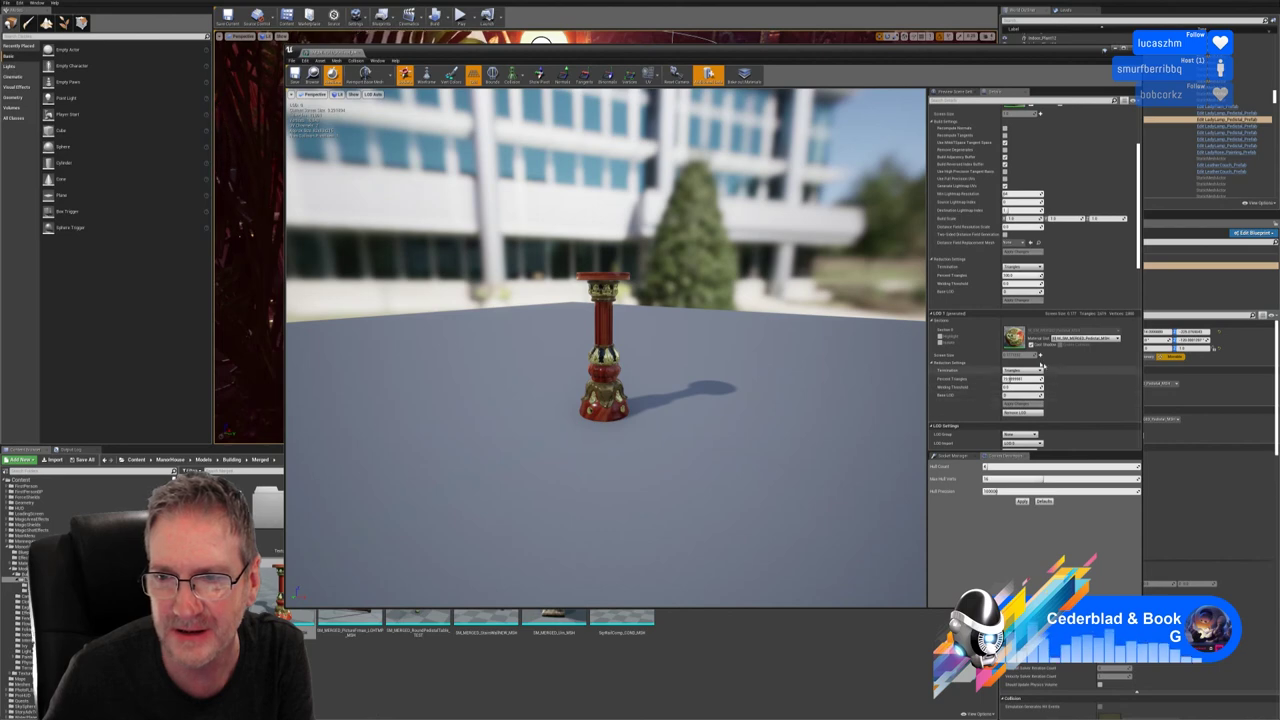
Step: Examine the switch between LOD 0 and the reduced LOD 1 by varying the viewing distance to the pedestal
left_click_drag(698, 379, 690, 275)
scroll(698, 379, "down", 8)
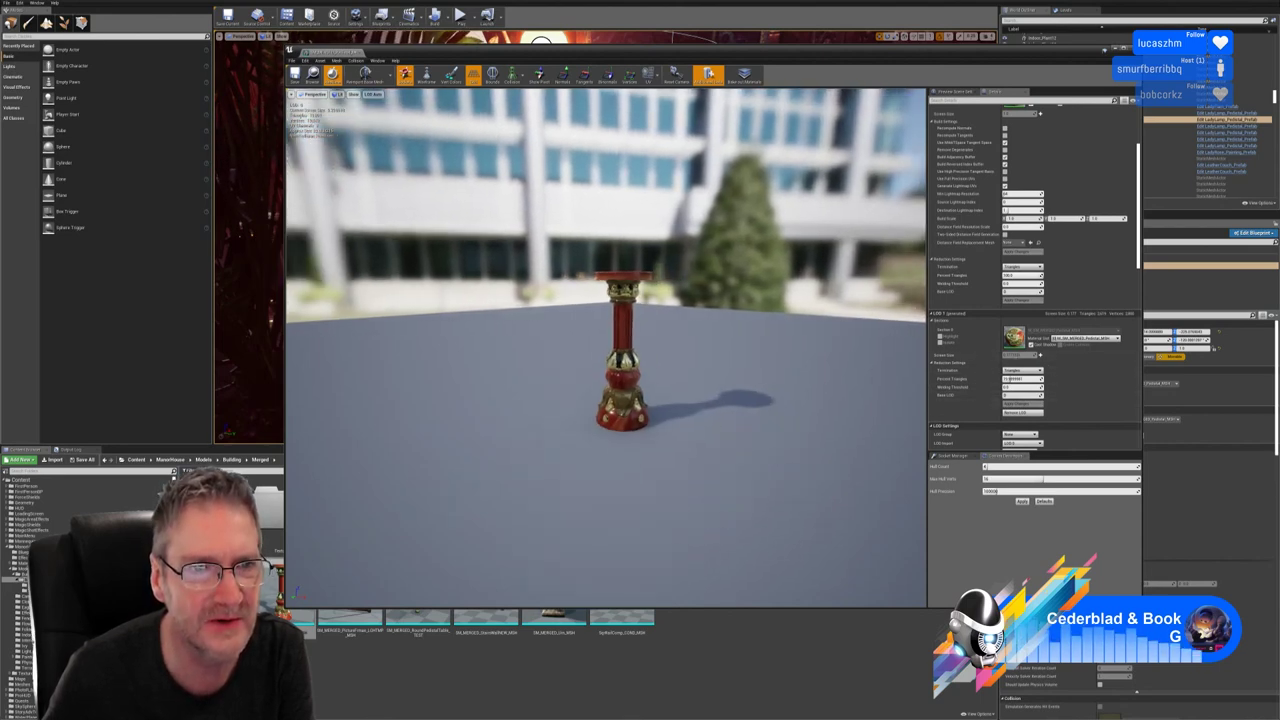
mouse_move(698, 379)
left_mouse_down()
mouse_move(716, 393)
mouse_move(698, 382)
mouse_move(716, 388)
mouse_move(706, 370)
mouse_move(706, 383)
left_mouse_up()
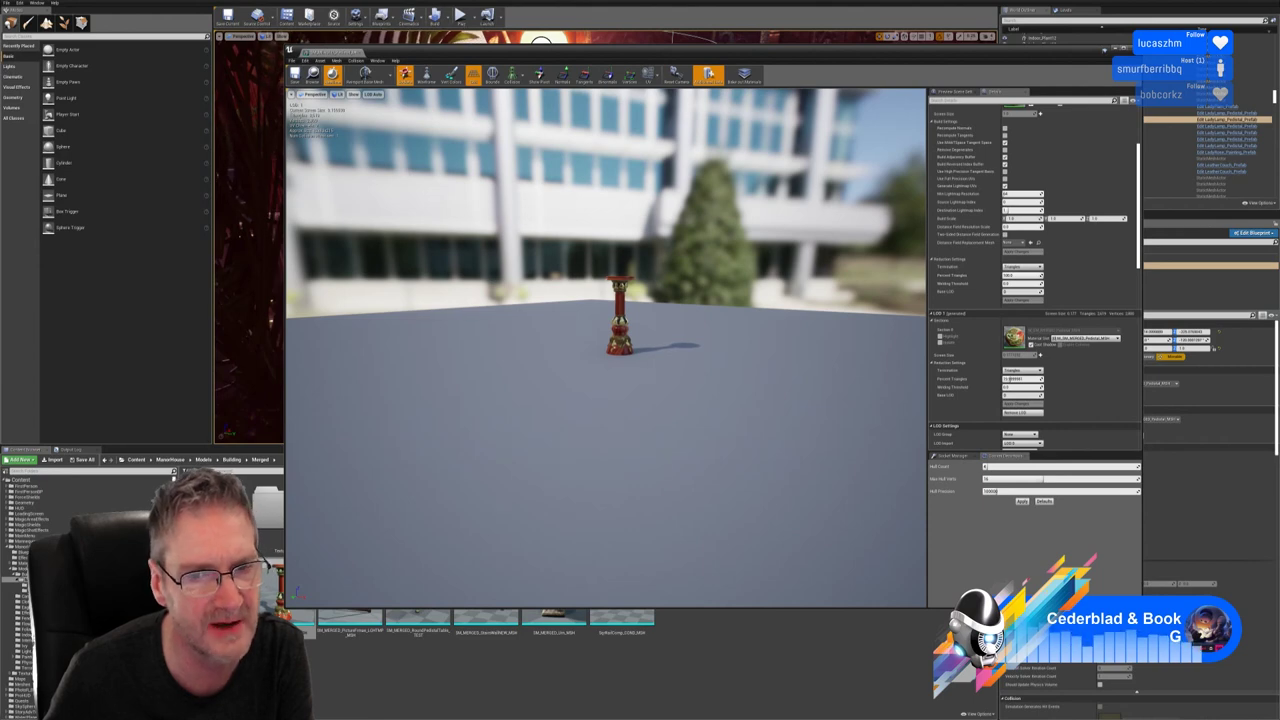
mouse_move(706, 380)
left_mouse_down()
mouse_move(735, 371)
mouse_move(689, 368)
left_mouse_up()
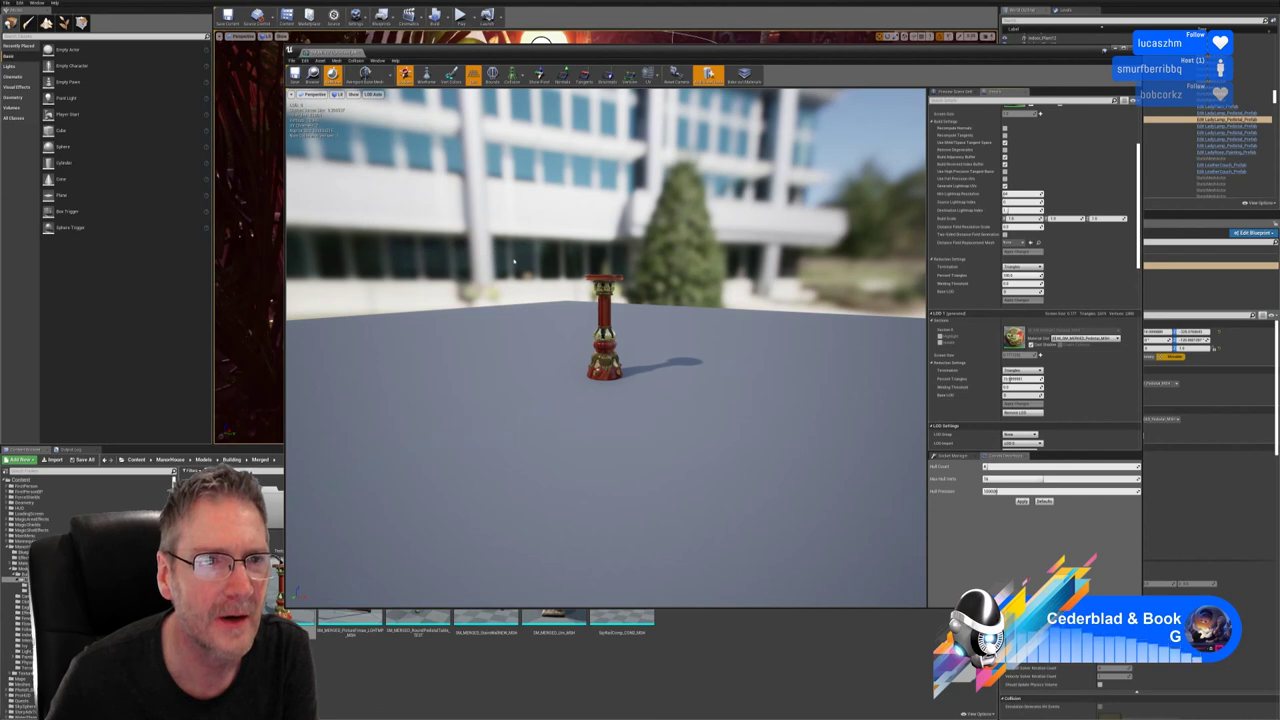
mouse_move(604, 340)
left_mouse_down()
mouse_move(621, 362)
mouse_move(594, 340)
mouse_move(605, 363)
left_mouse_up()
left_click_drag(650, 450, 632, 445)
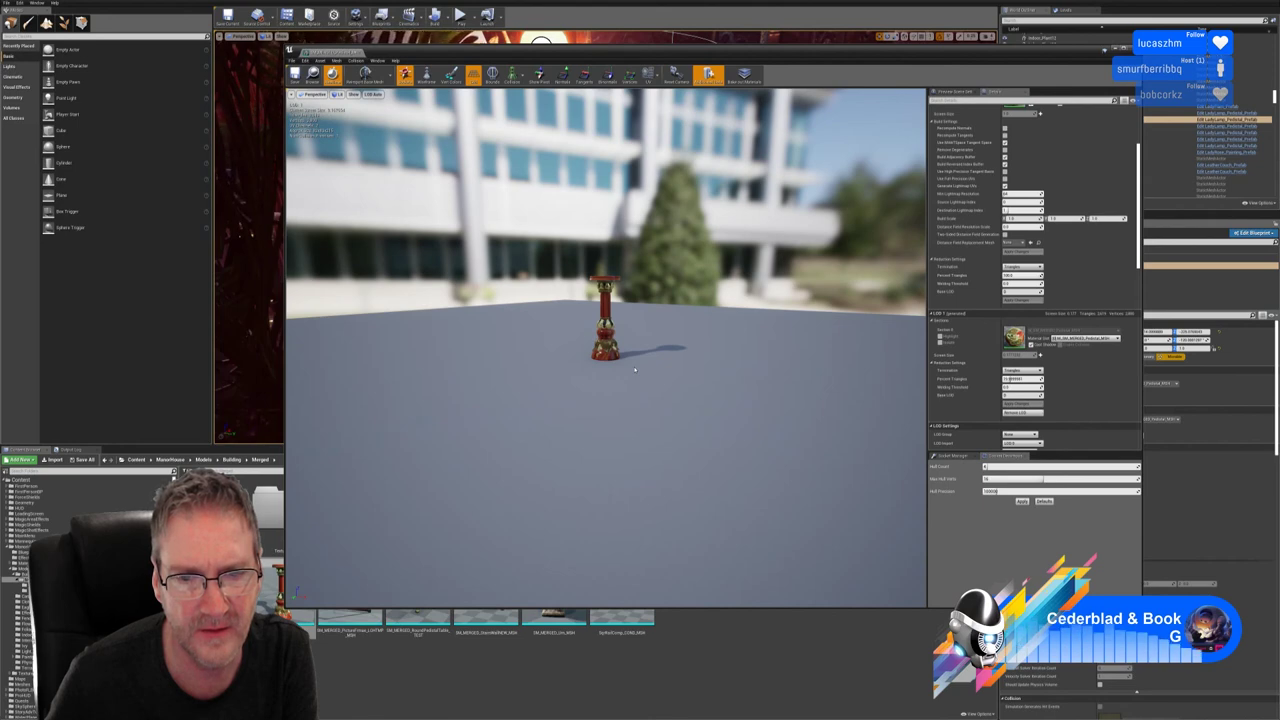
mouse_move(635, 370)
left_mouse_down()
mouse_move(631, 310)
mouse_move(634, 350)
left_mouse_up()
mouse_move(606, 350)
left_mouse_down()
mouse_move(612, 300)
mouse_move(620, 362)
mouse_move(602, 354)
mouse_move(602, 390)
mouse_move(621, 330)
mouse_move(613, 360)
left_mouse_up()
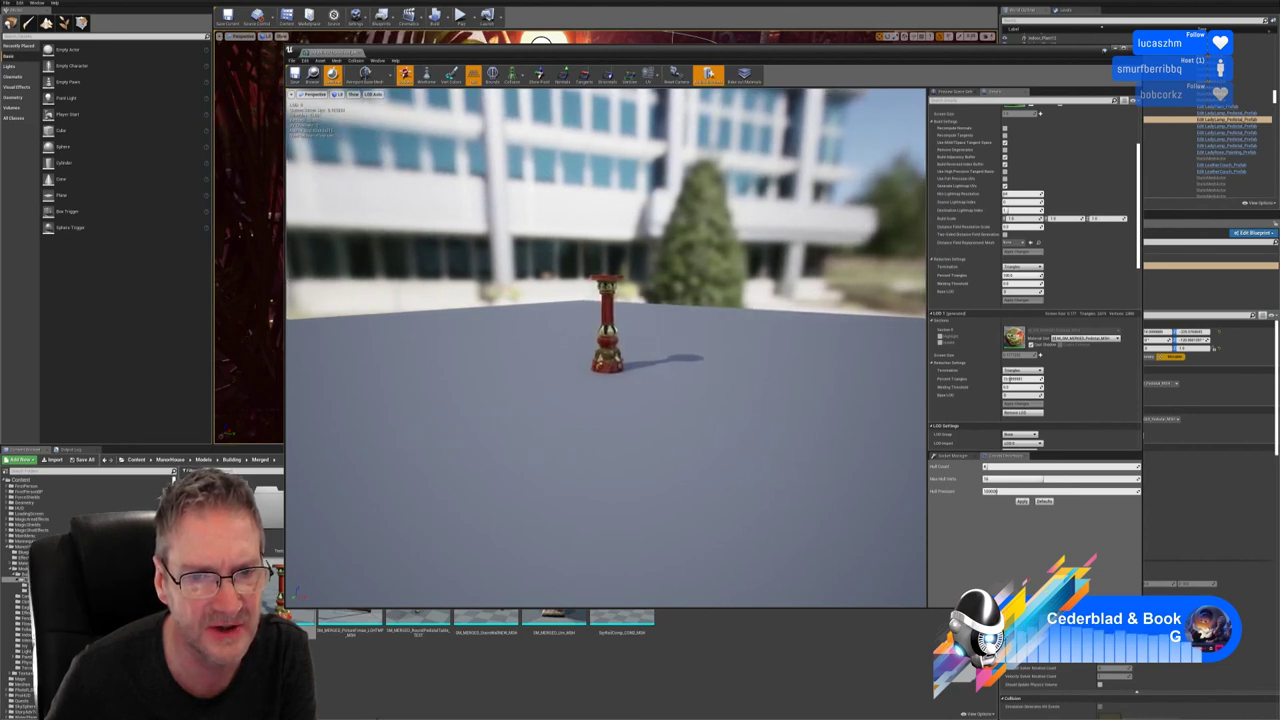
mouse_move(606, 347)
left_mouse_down()
mouse_move(622, 362)
mouse_move(612, 346)
left_mouse_up()
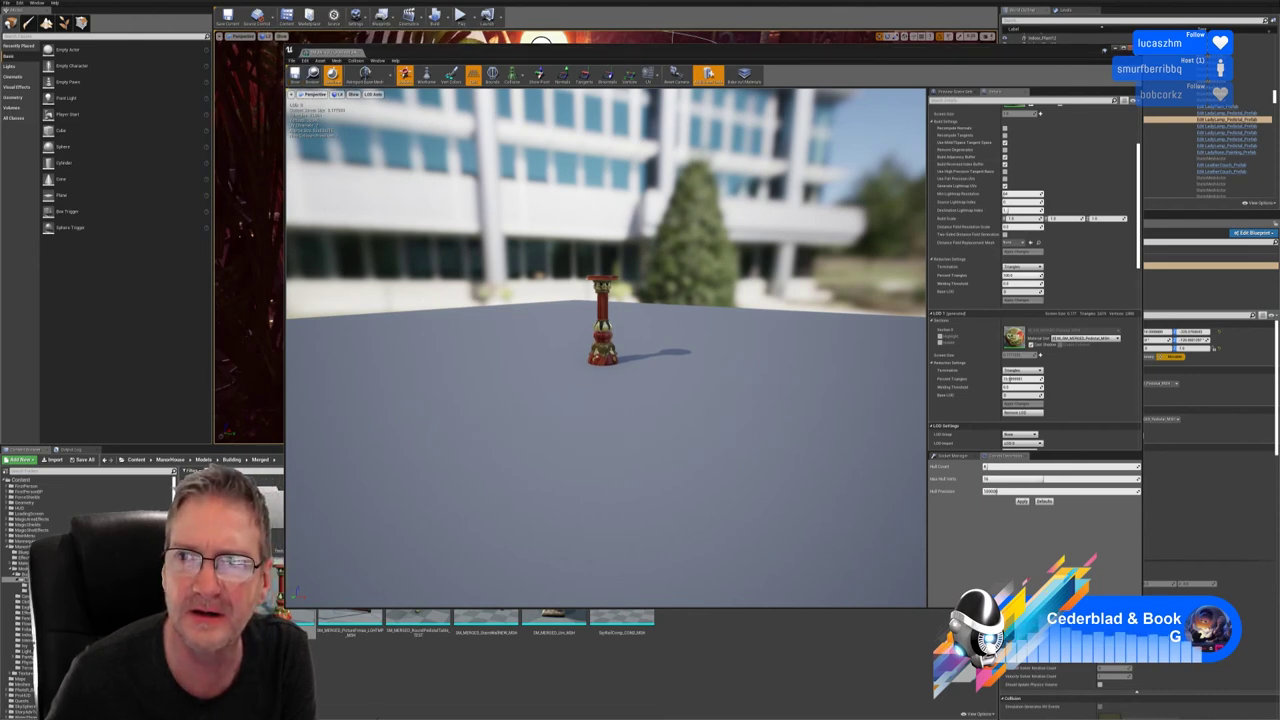
Step: Close the pedestal's mesh editor, clear the level selection and view the lamp pedestal beside the curtain
left_click(1134, 49)
right_click_drag(645, 315, 663, 288)
key("Escape")
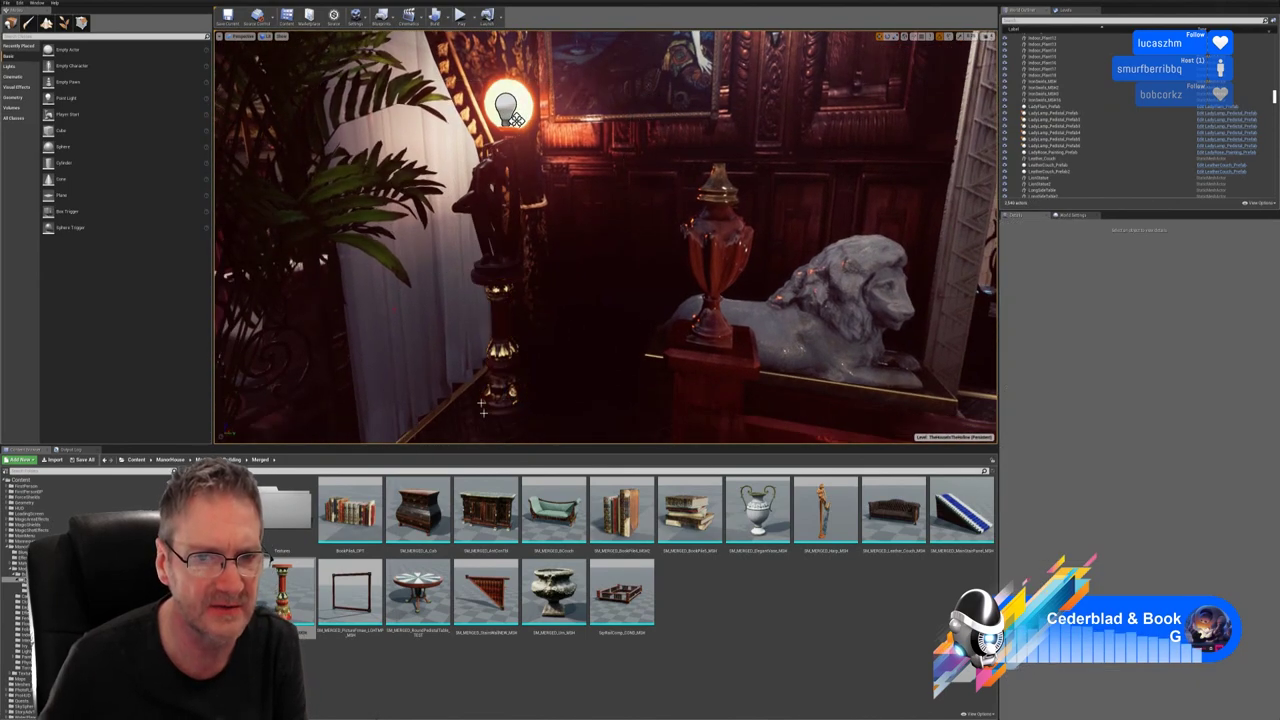
right_click_drag(663, 288, 632, 345)
right_click_drag(589, 204, 589, 204)
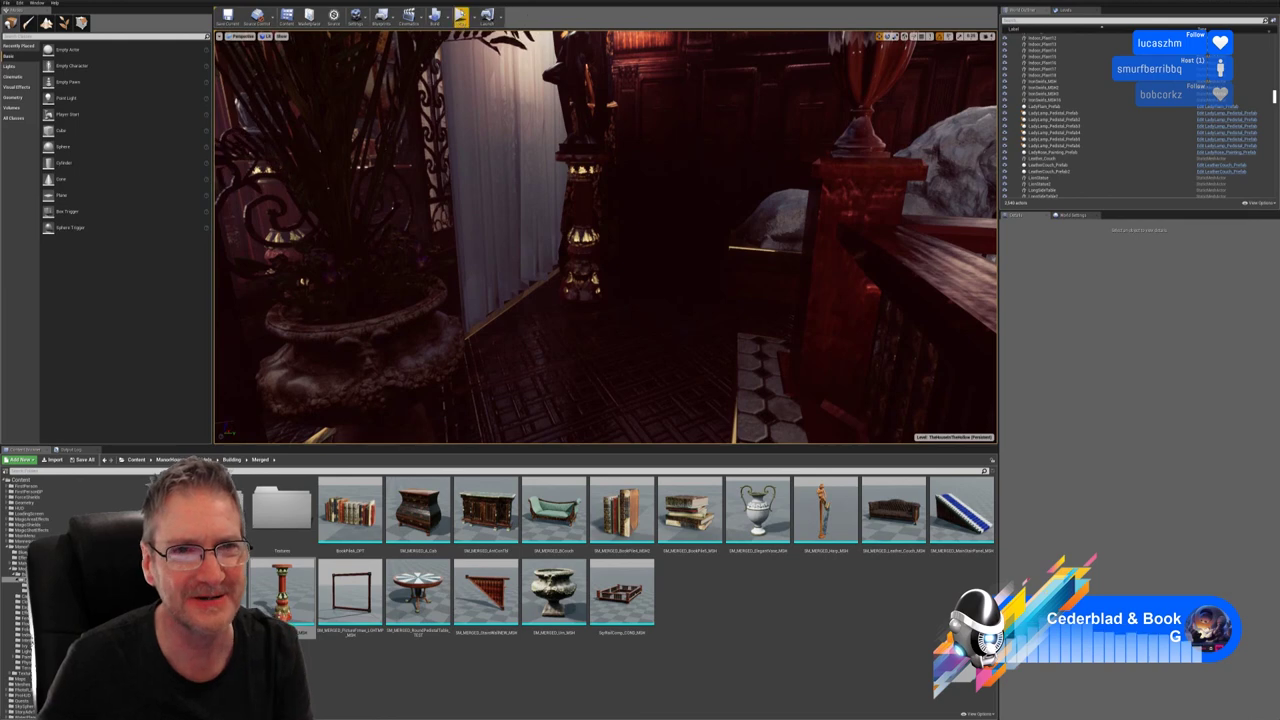
Step: Play the level and walk up the staircase past the statue pedestal into the plant-filled hallway
left_click(461, 17)
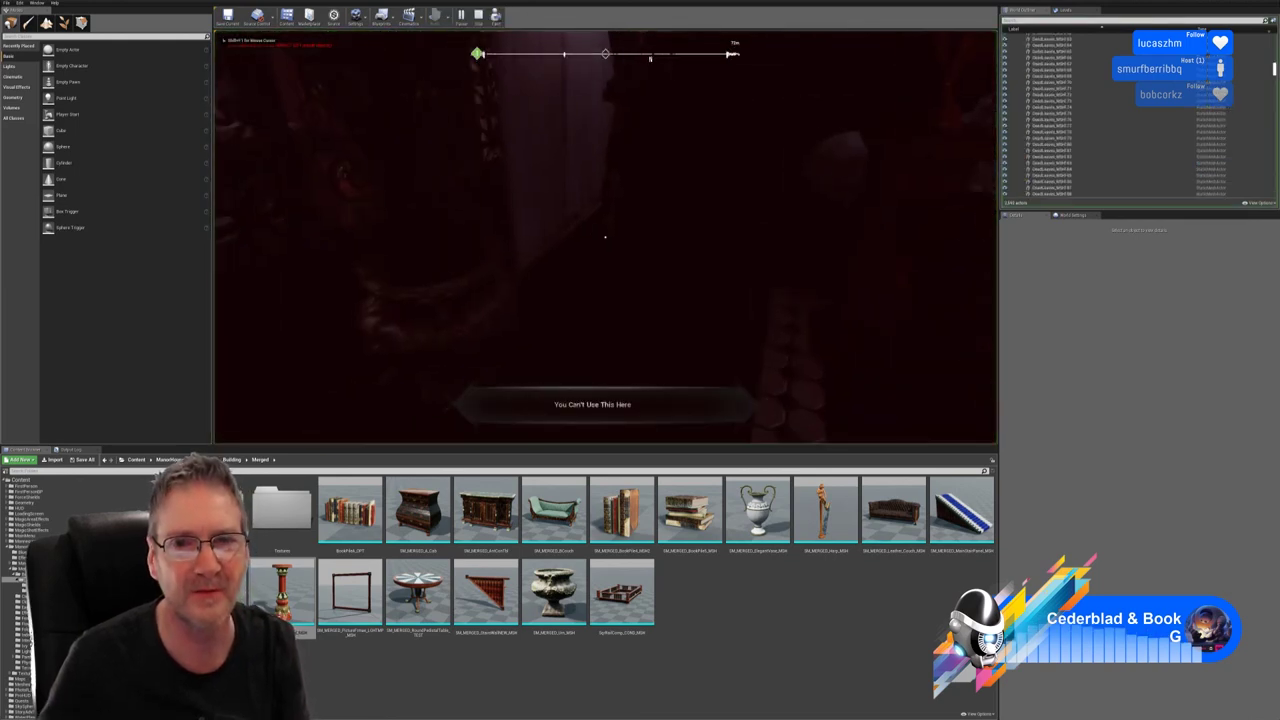
key("w")
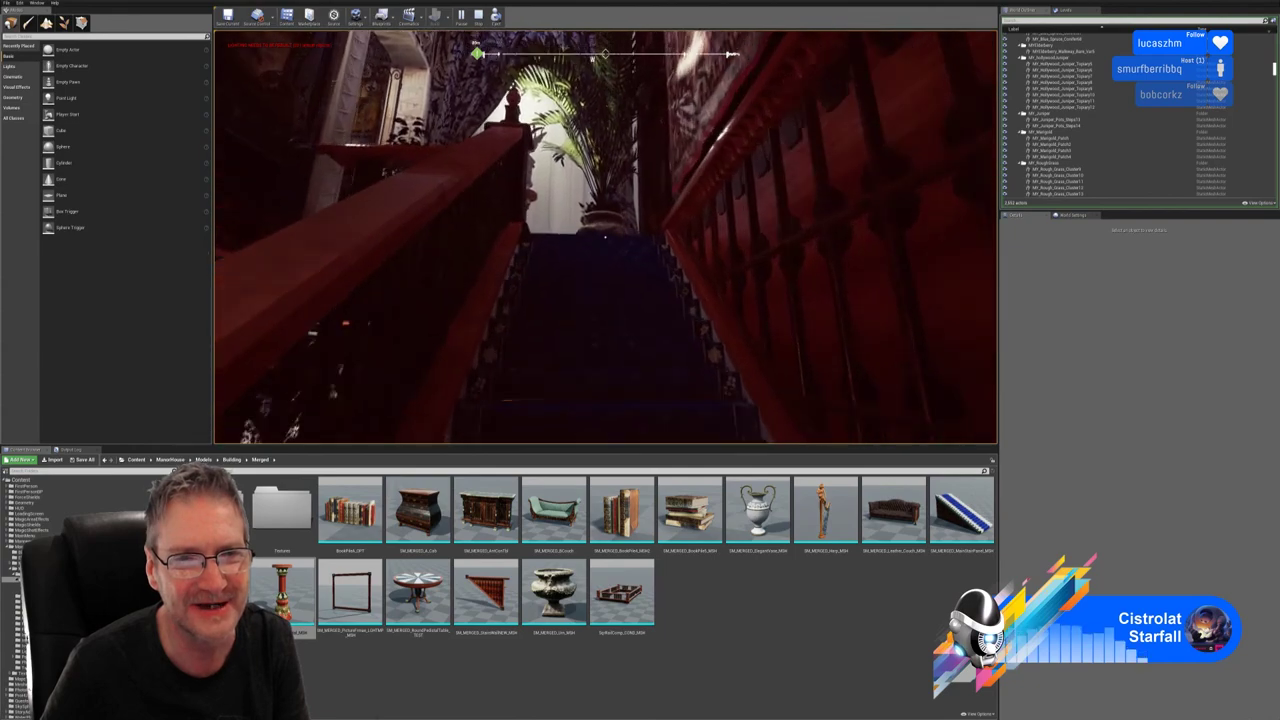
key("w")
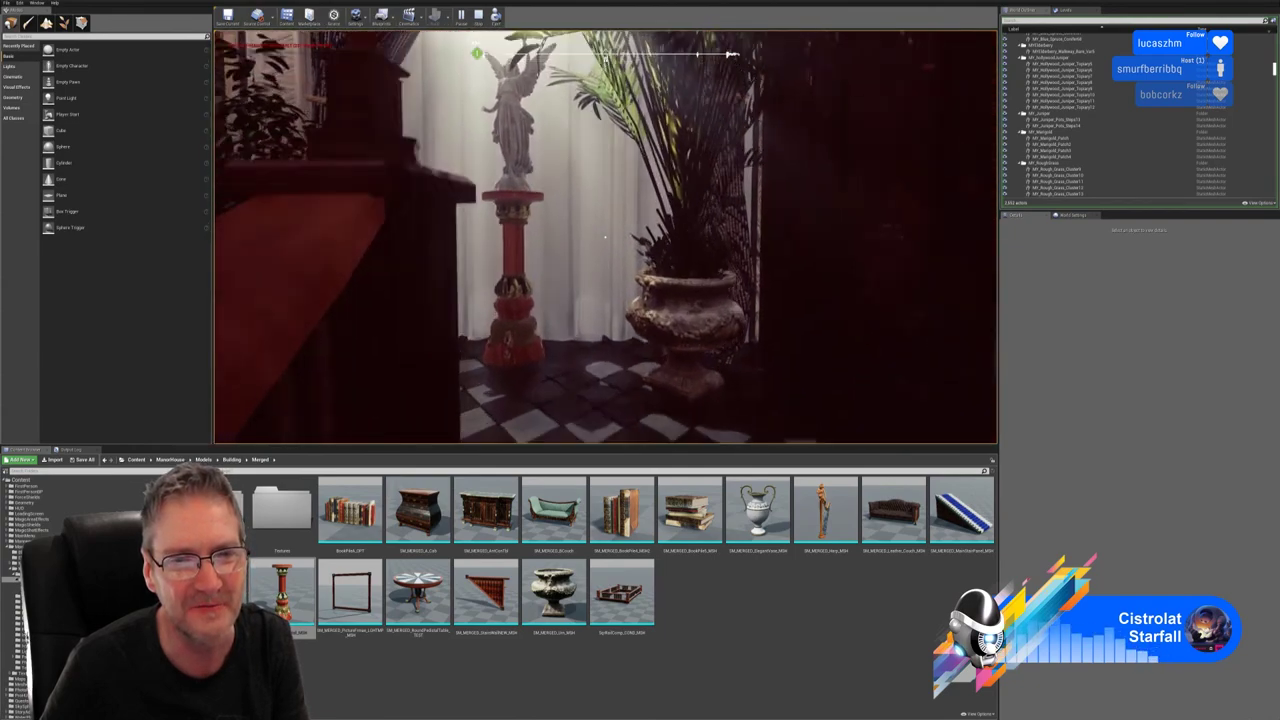
key("w")
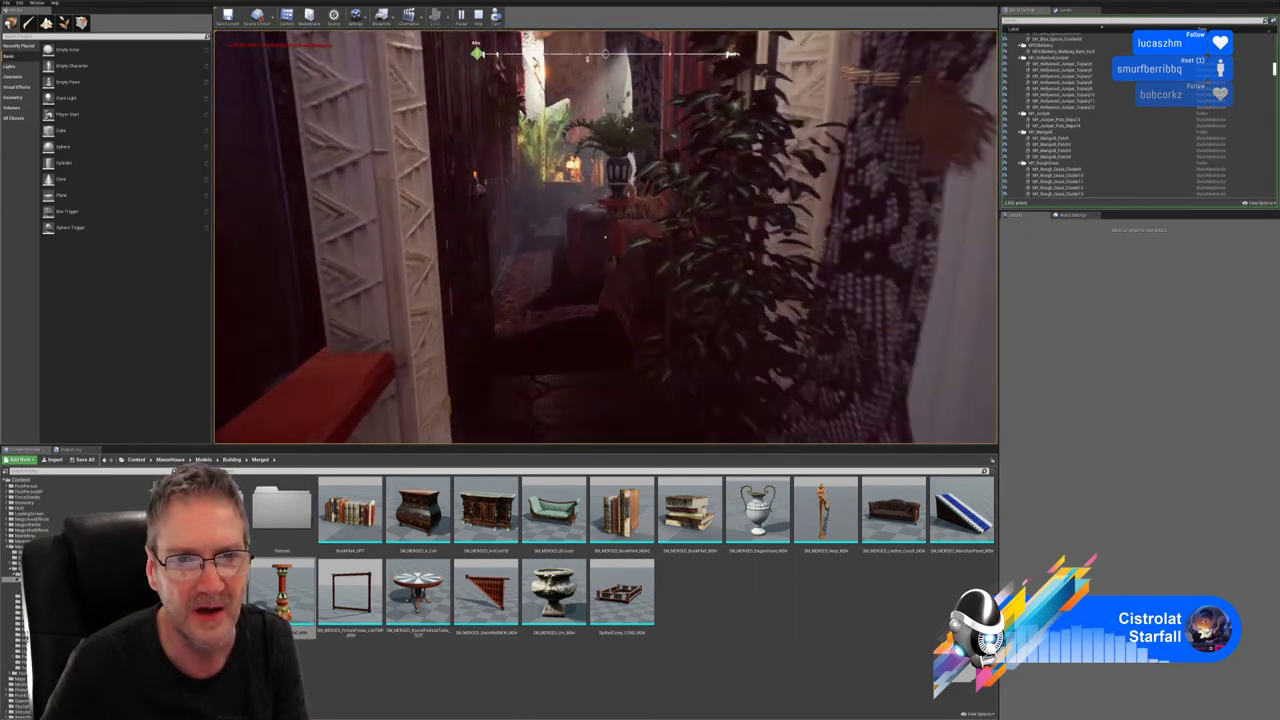
Step: Walk through the hallway in play mode, past the urn pedestal and the lion statue, up to the wrought-iron gates
key("w")
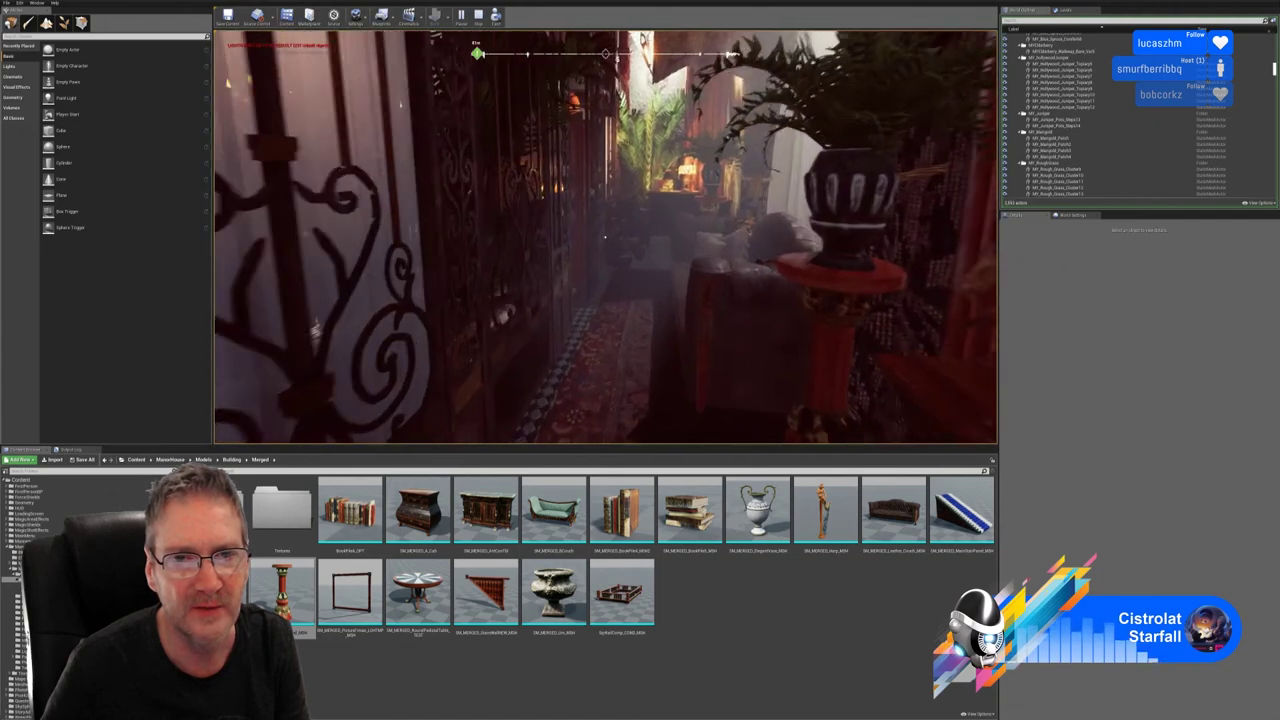
key("w")
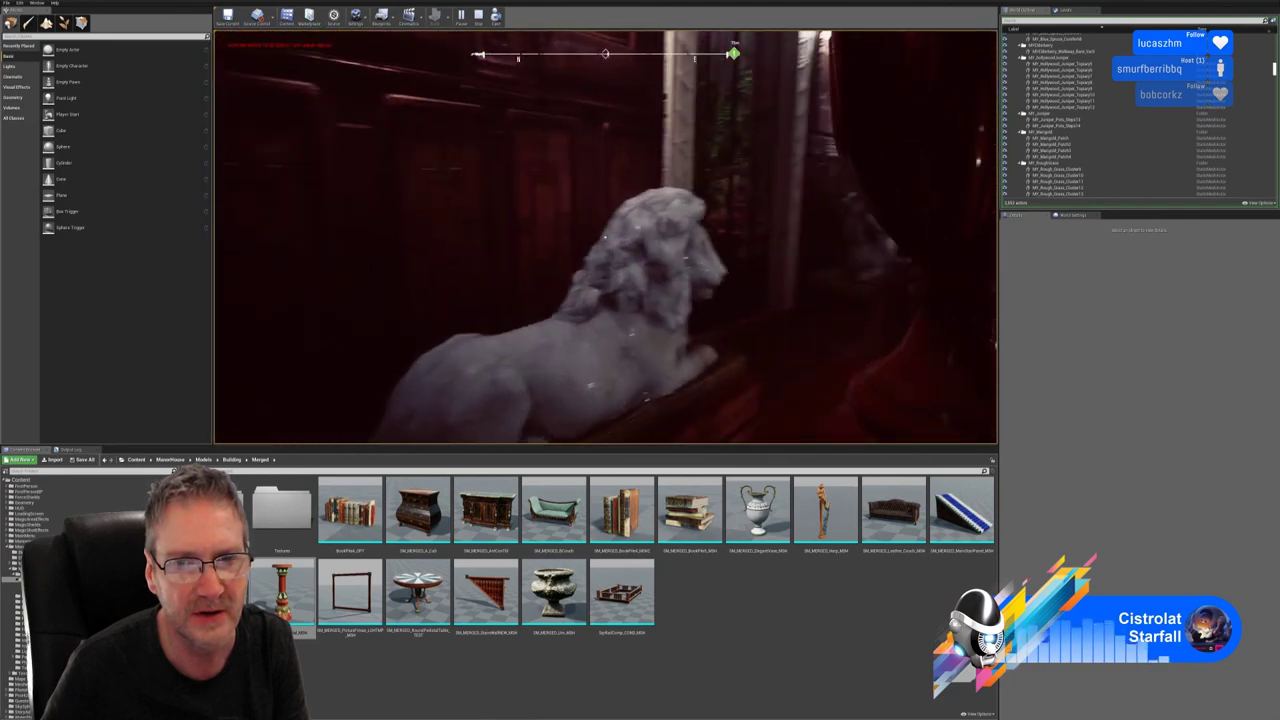
key("w")
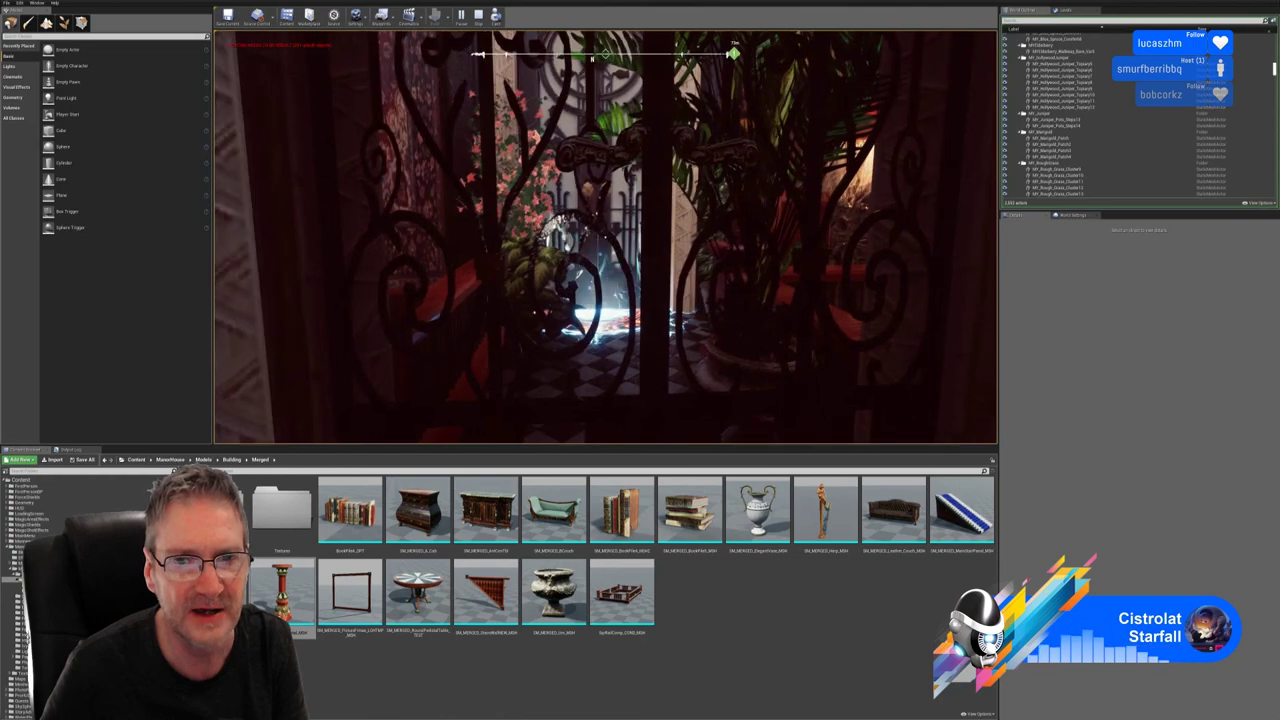
Step: Open the wrought-iron gates and inspect the ornate double doors with the glowing rune circle and surrounding plants
key("e")
key("w")
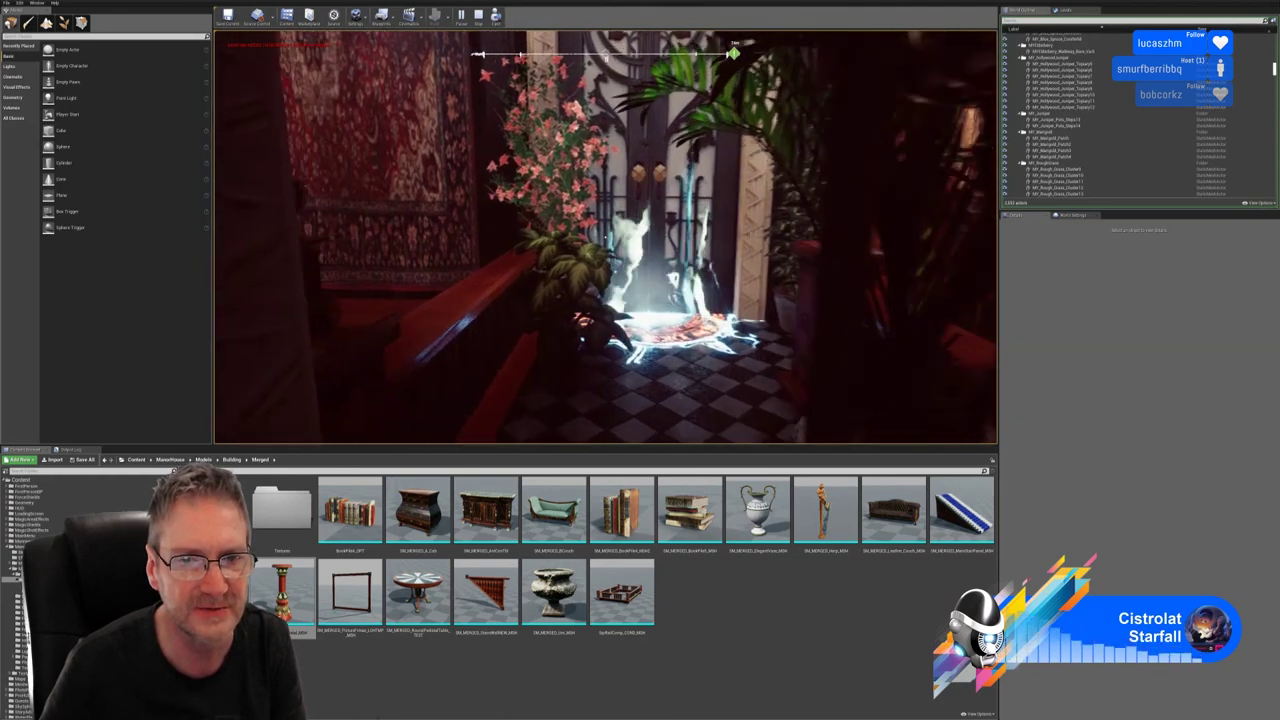
key("w")
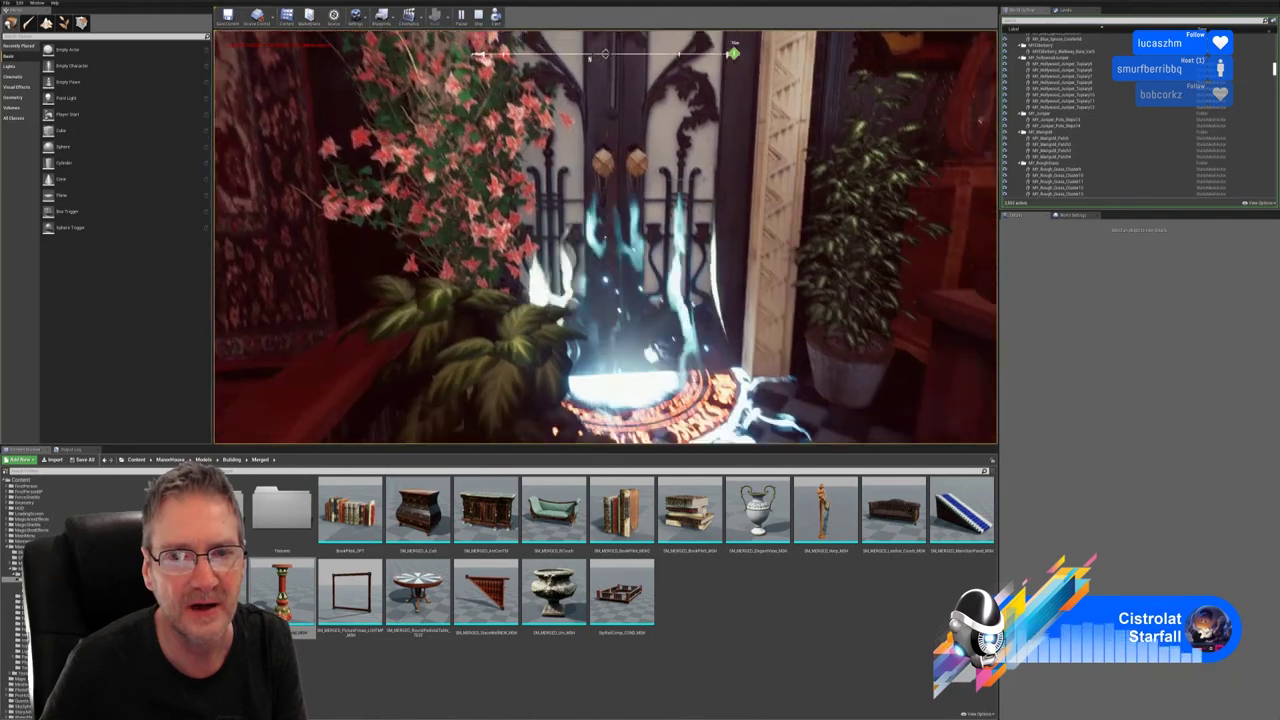
key("Left")
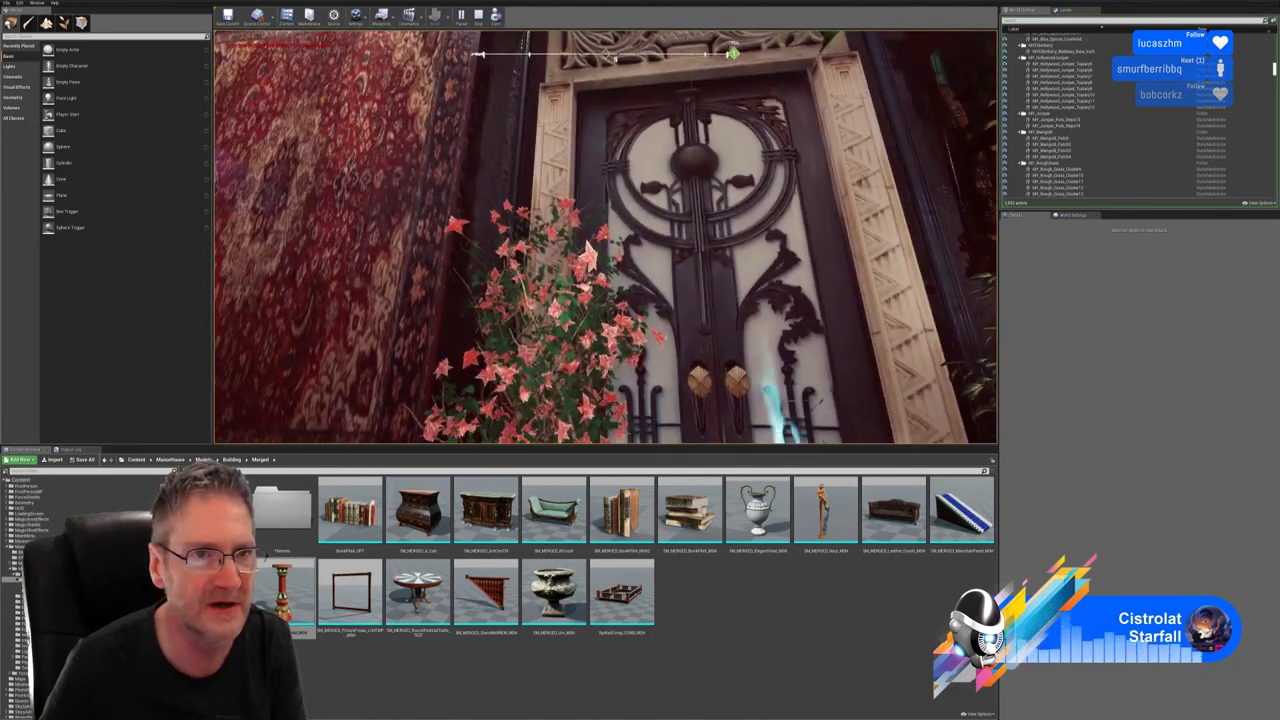
key("Left")
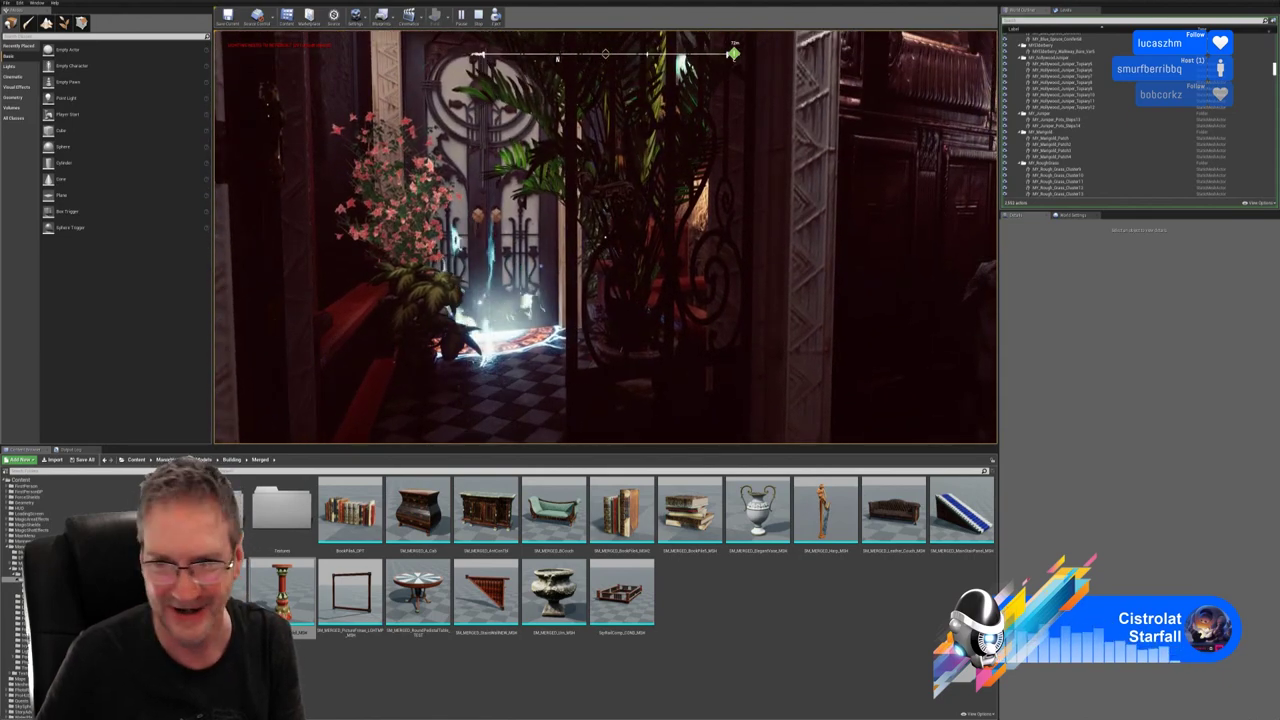
Step: Stop the play session and view the crystal chandelier above the balustraded stairwell in the level
key("Escape")
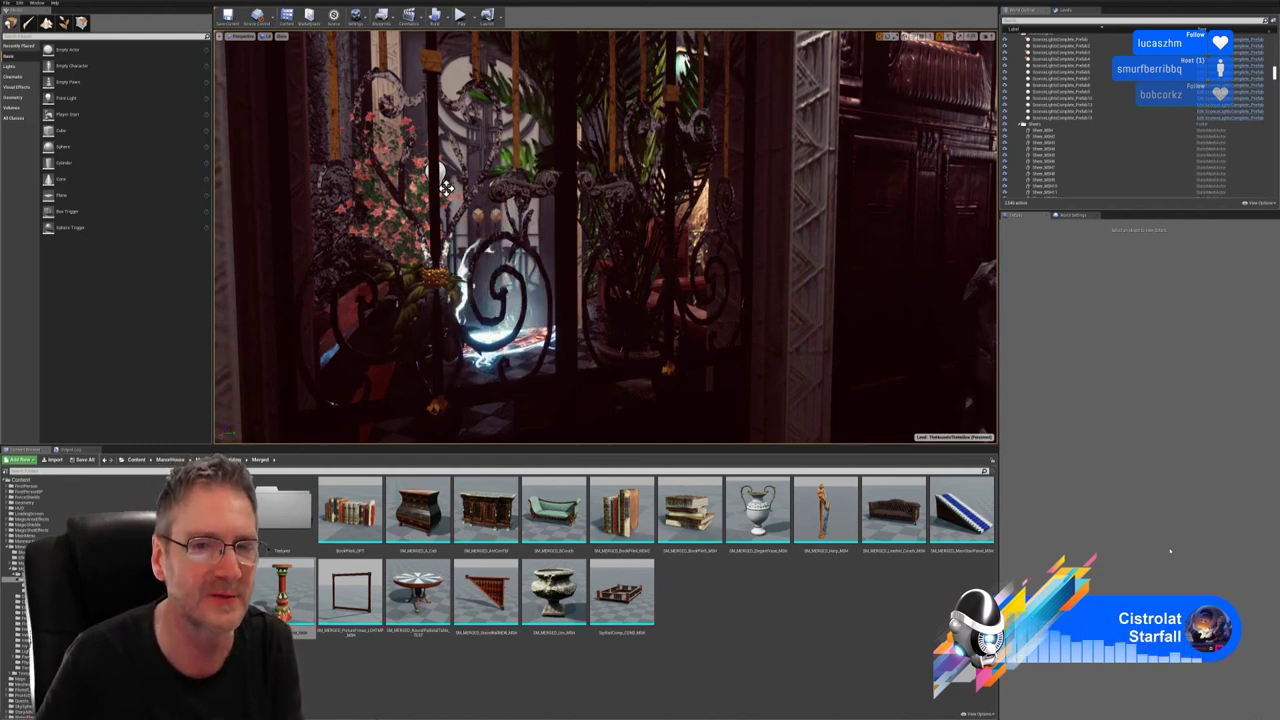
right_click_drag(606, 237, 750, 243)
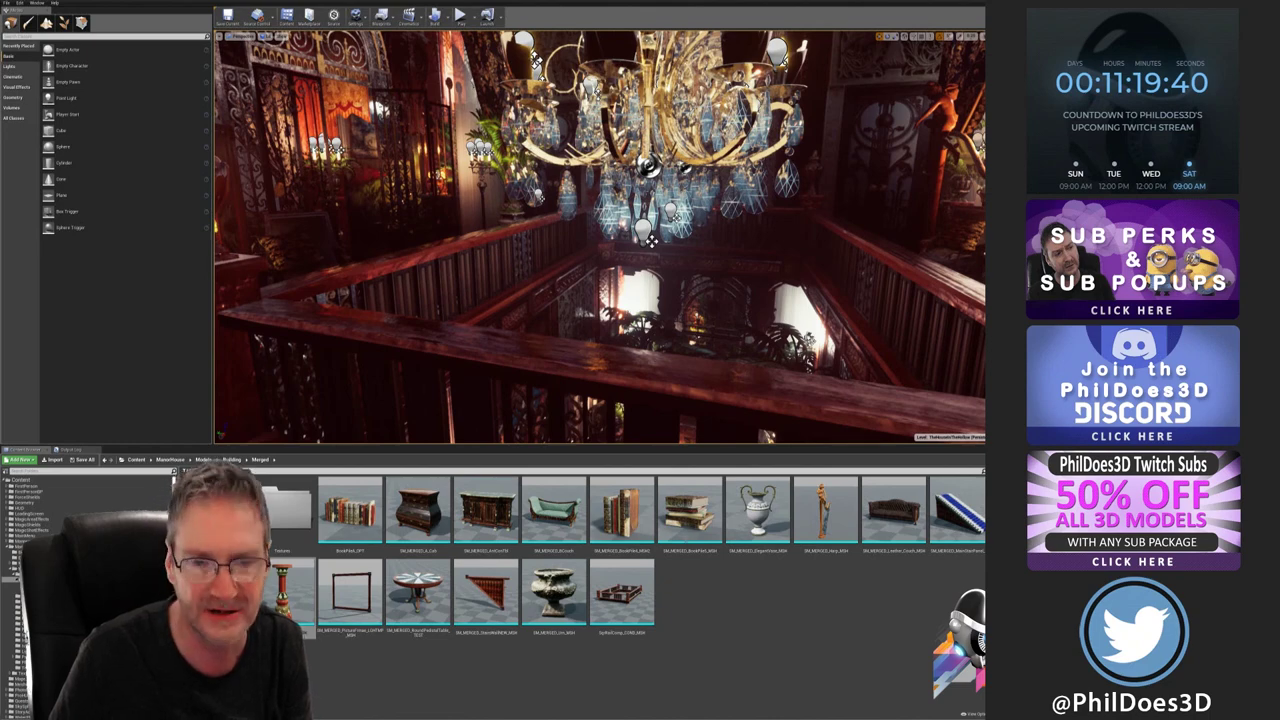
Step: Switch to the web browser, open the copied Discord link to the gas station image, and return to the Unreal Editor
key("alt+Tab")
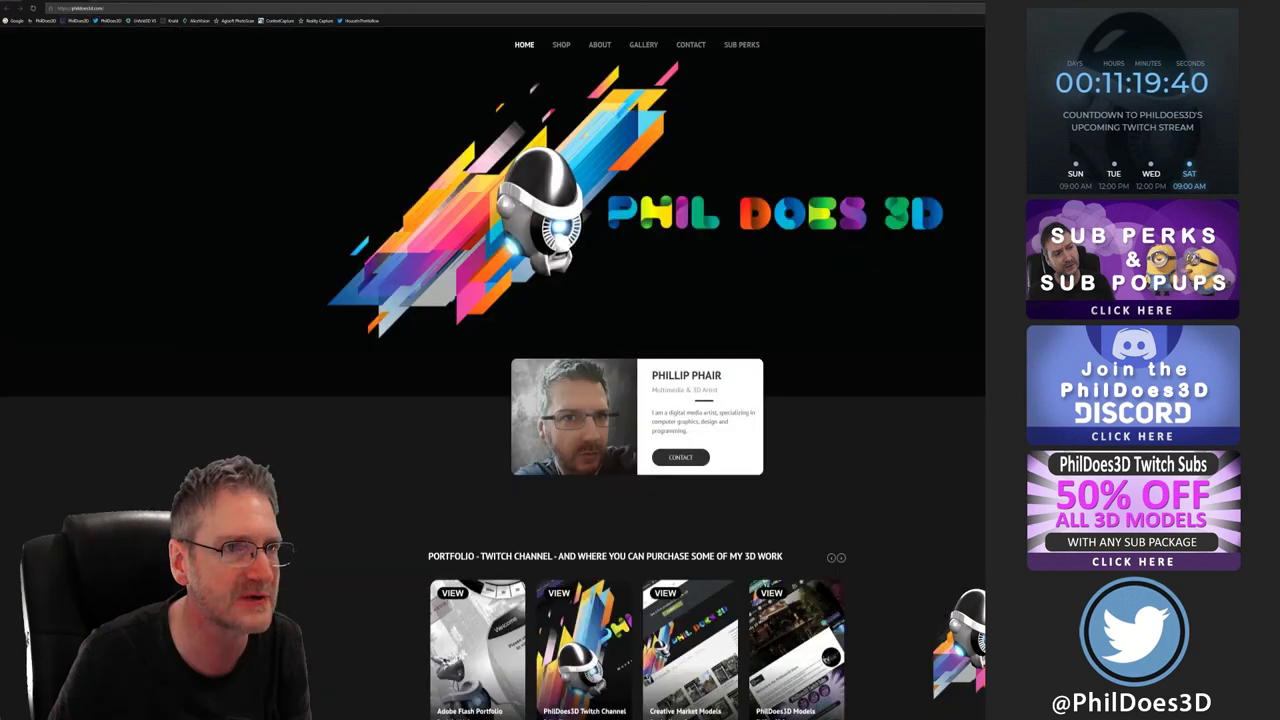
left_click(125, 9)
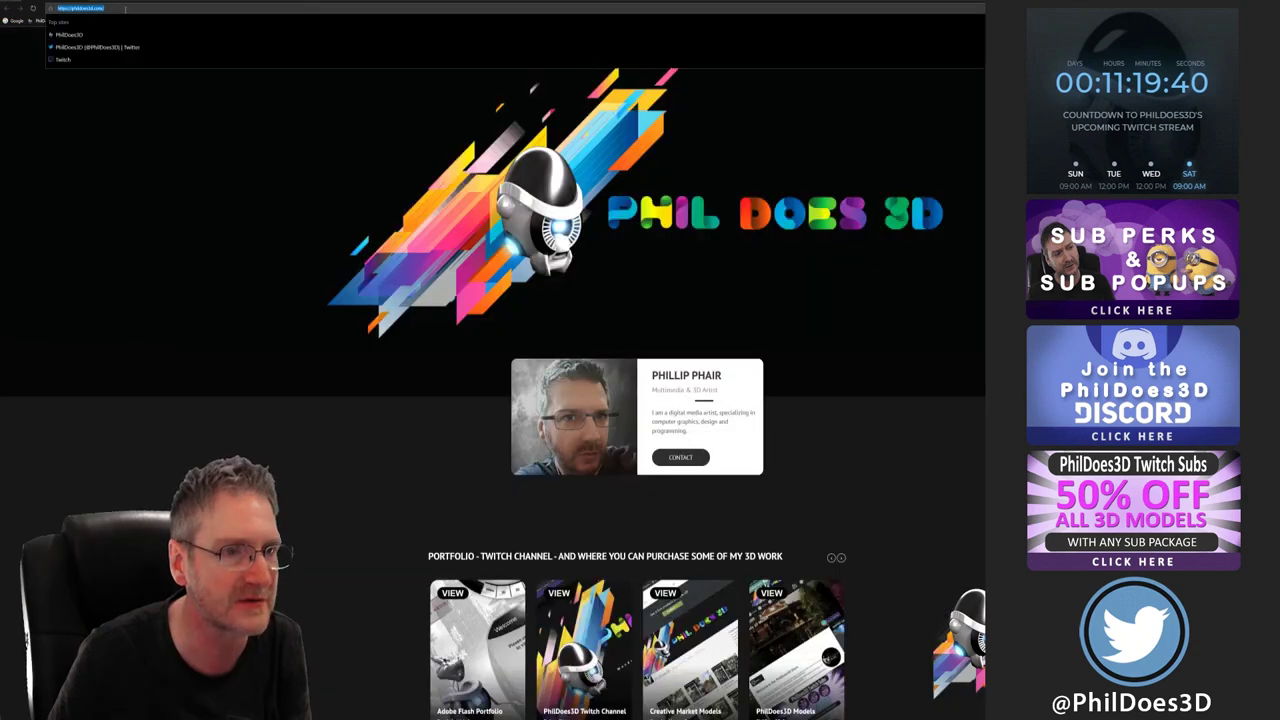
key("ctrl+v")
key("Return")
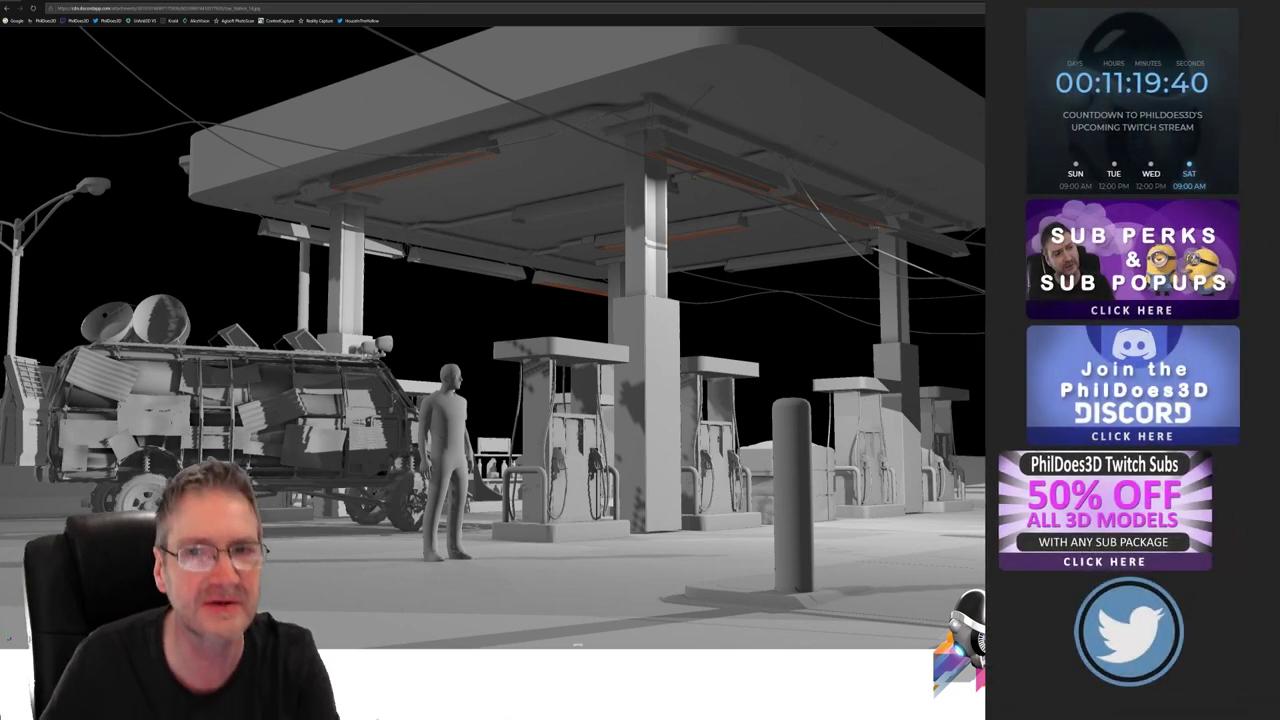
key("alt+Tab")
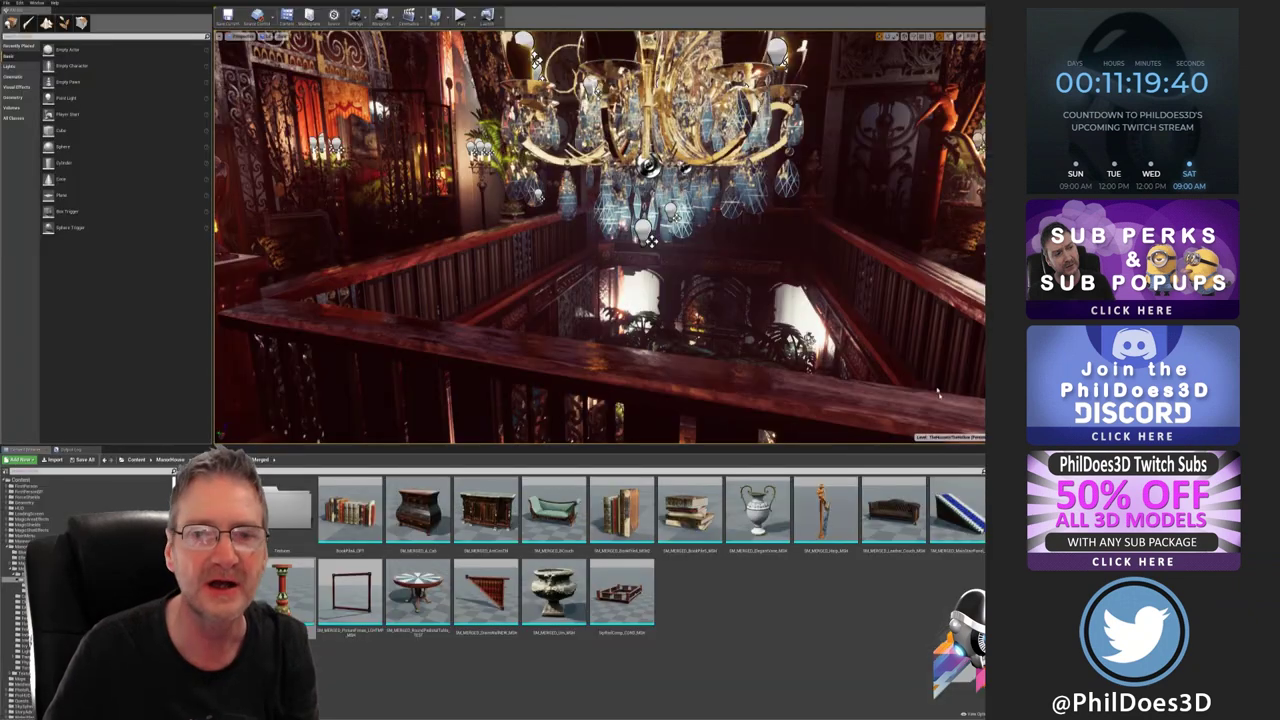